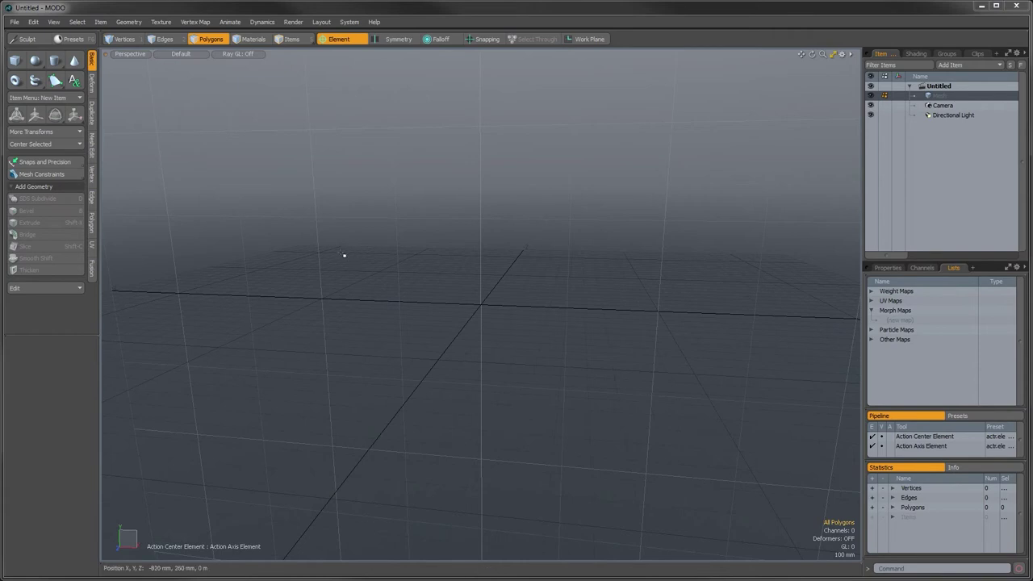
Open UV_Mapping.lxo from SourceFiles/Video_08 and zoom out to frame the whole astronaut.
left_click(14, 21)
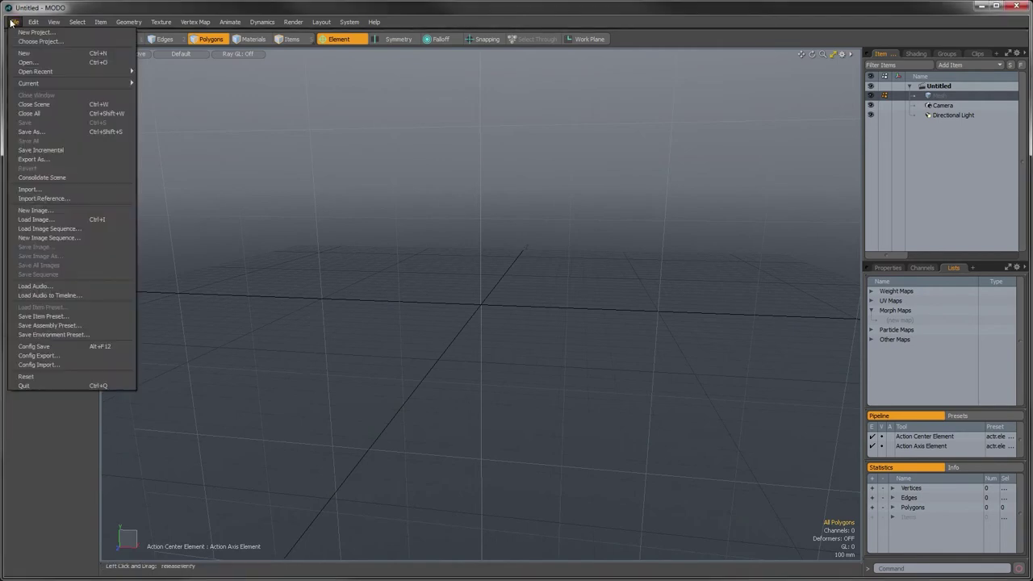
key("Escape")
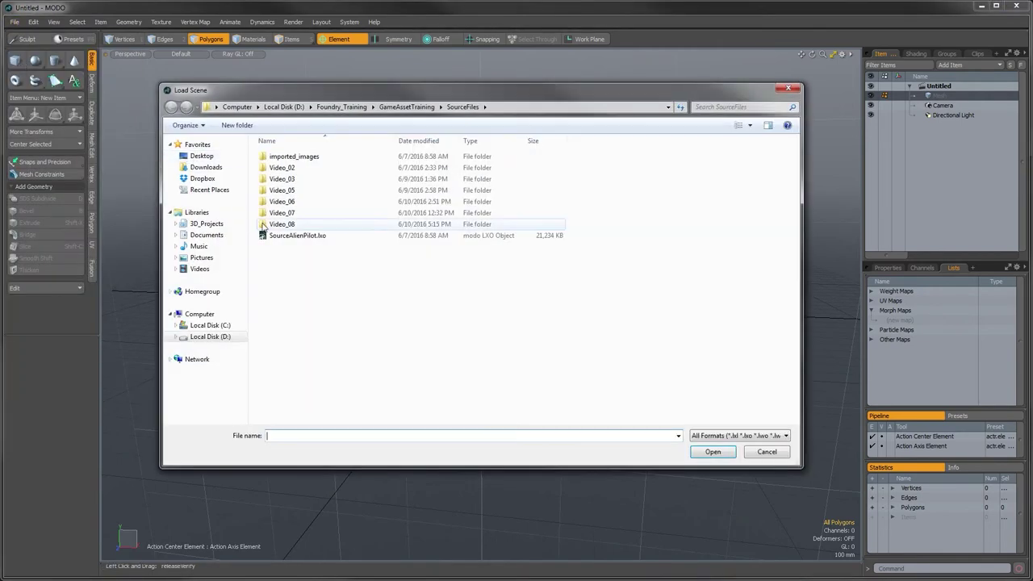
left_click(278, 226)
double_click(278, 226)
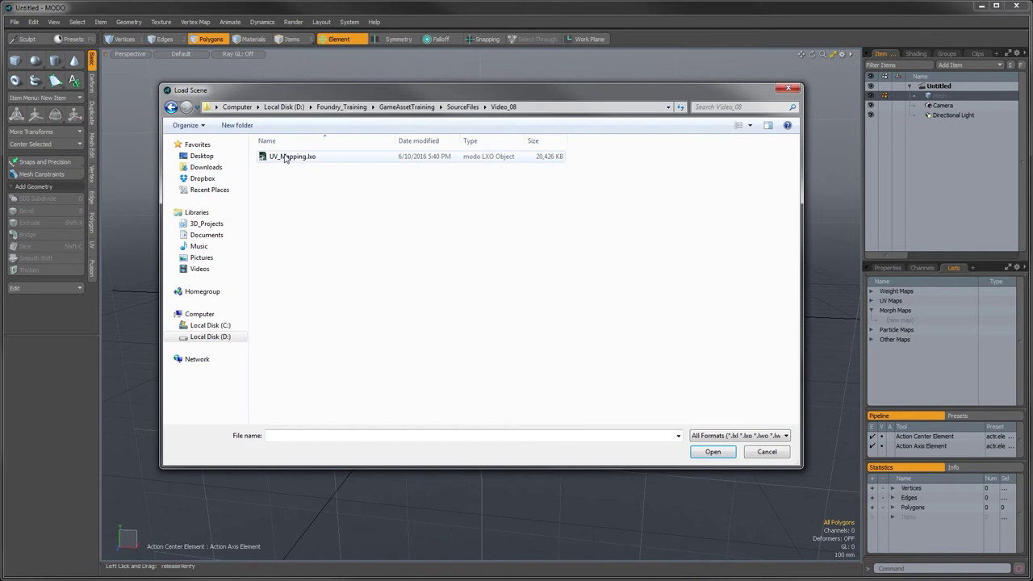
left_click(289, 157)
left_click(711, 451)
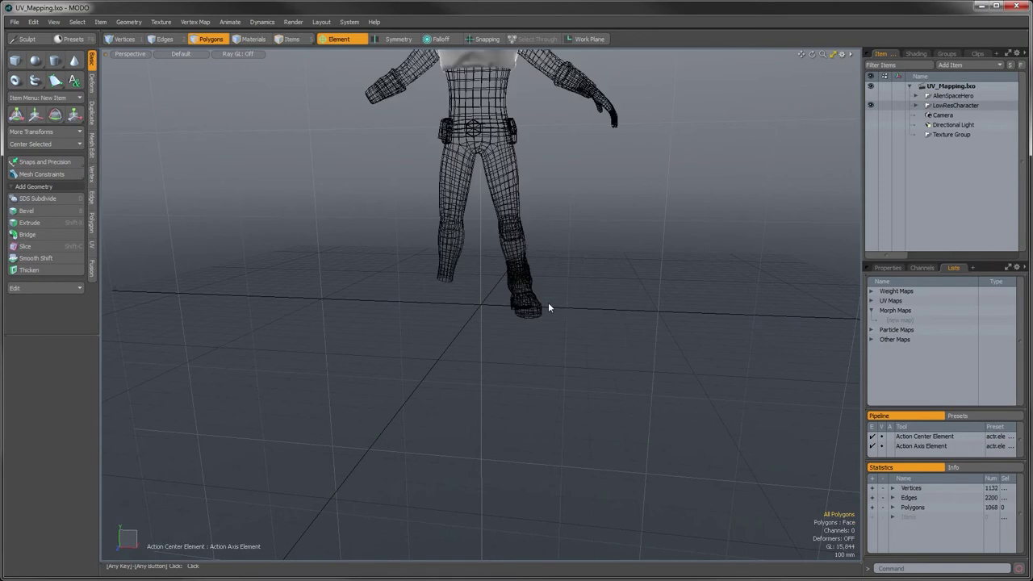
left_click_drag(548, 302, 484, 391, "ctrl+alt")
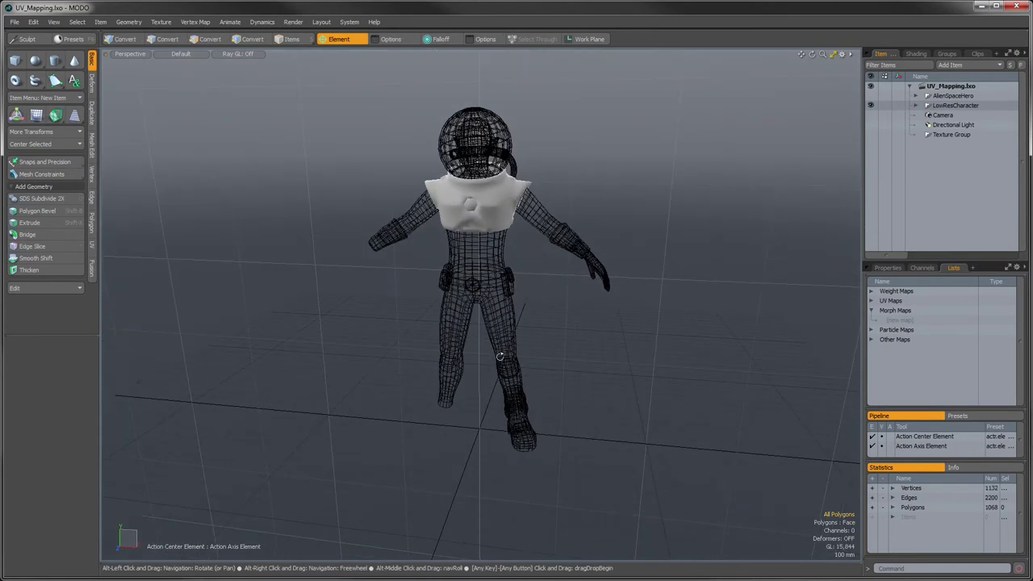
Through Save As, create a new folder named Video_09 inside SourceFiles.
left_click(14, 22)
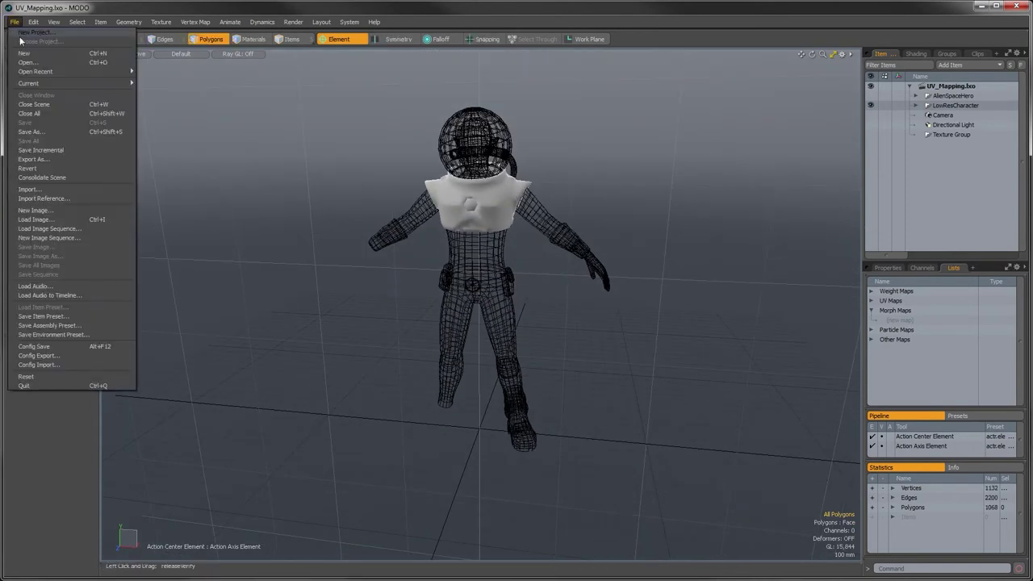
left_click(41, 129)
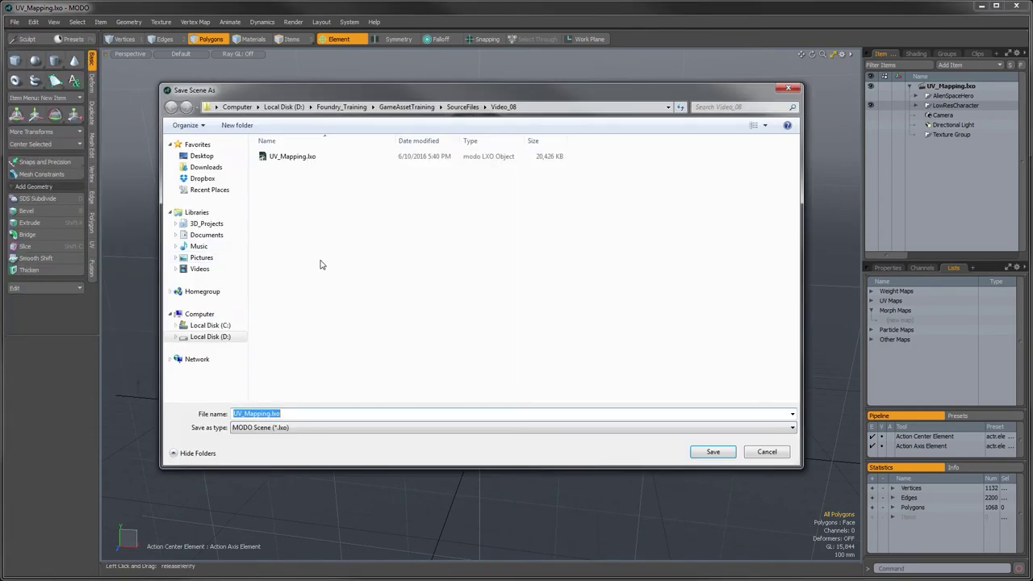
left_click(463, 106)
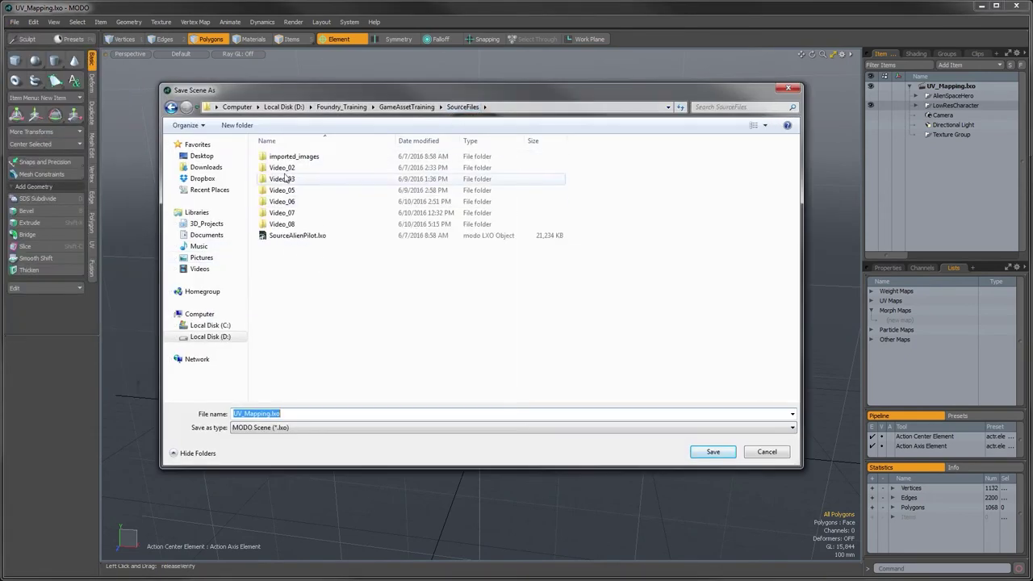
left_click(240, 126)
type("Vide")
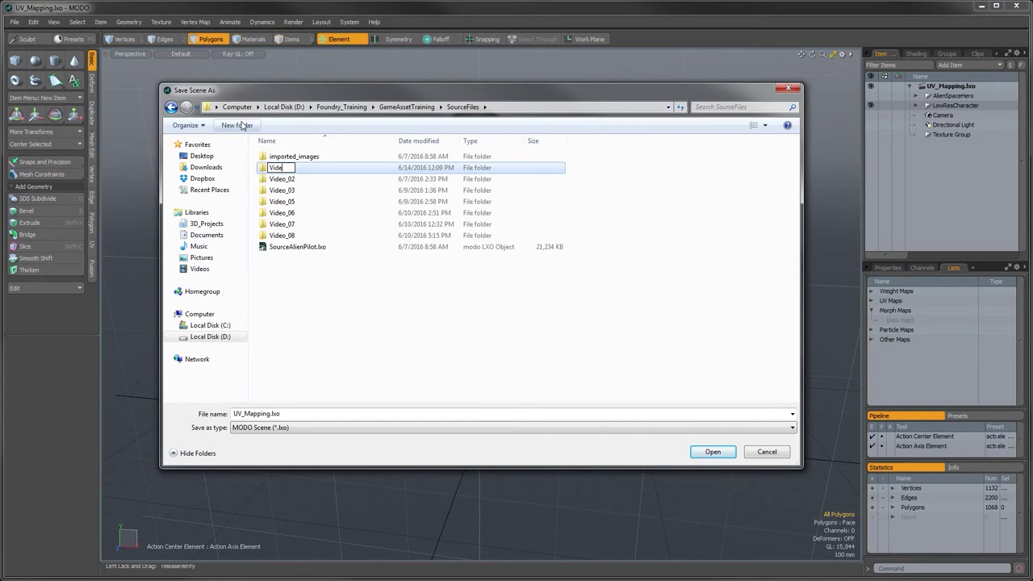
type("o_09")
key("Return")
key("Return")
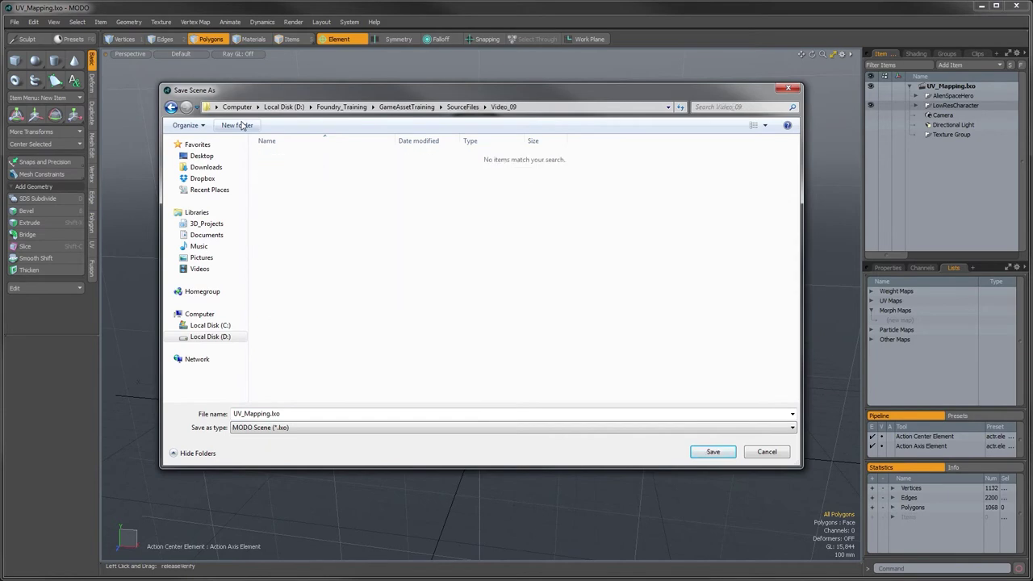
Rename the file to TextureBaking, keeping the .lxo extension, and save it.
double_click(247, 413)
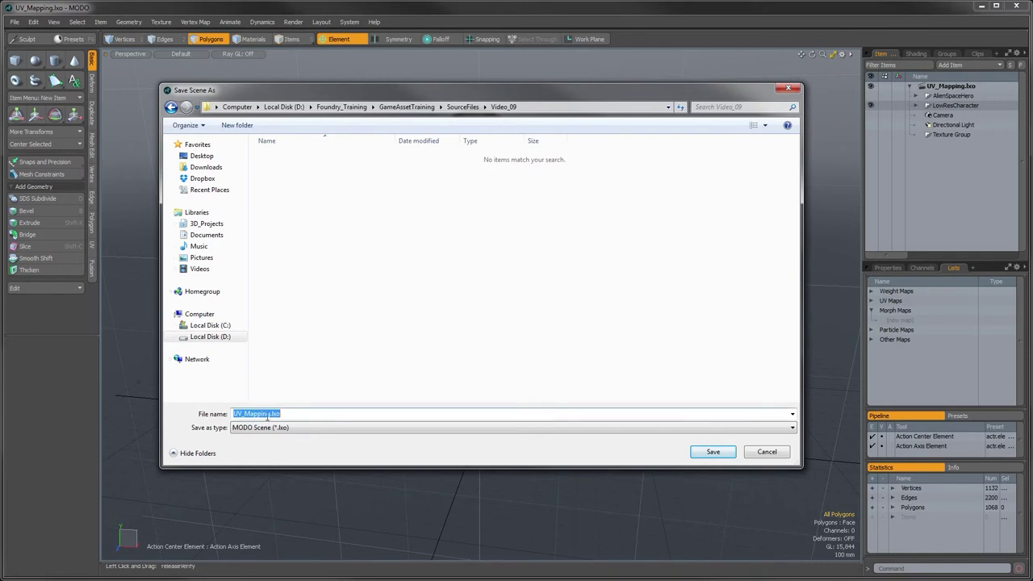
left_click_drag(269, 413, 207, 409)
type("TextureBaking")
key("Return")
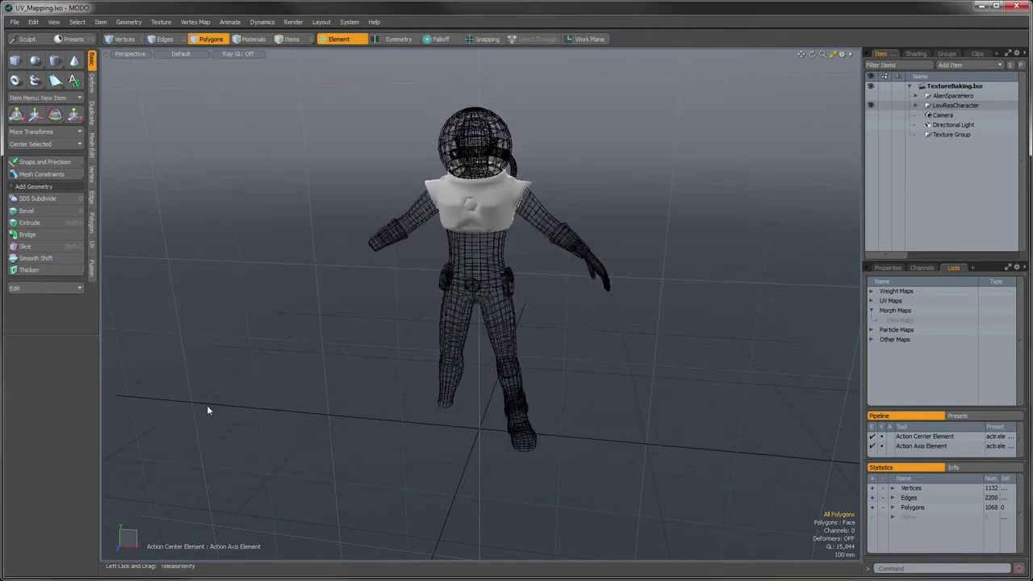
Zoom in on the astronaut and tilt the view to a slightly different angle.
scroll(519, 296, "up", 5)
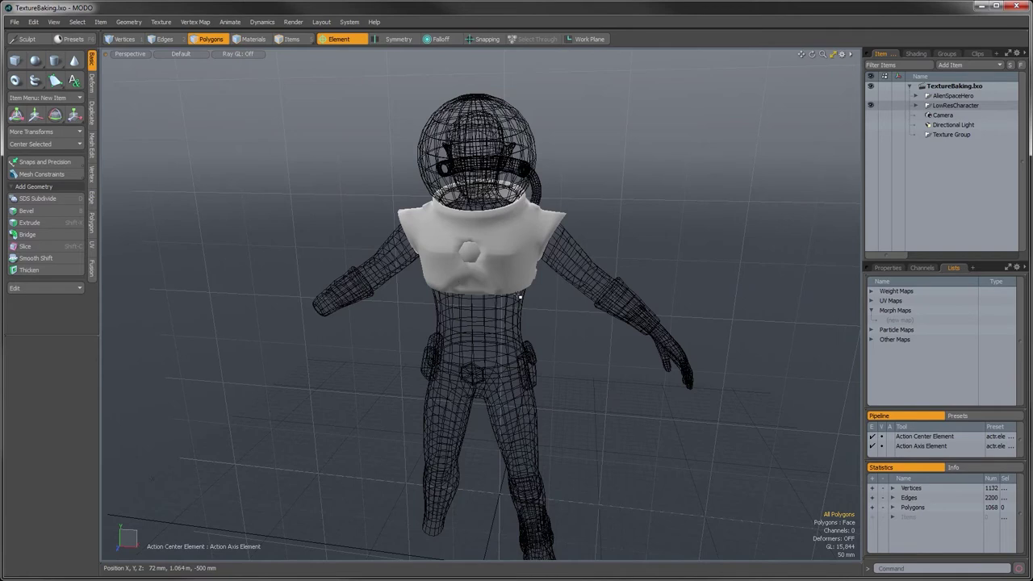
left_click_drag(515, 287, 504, 234, "alt")
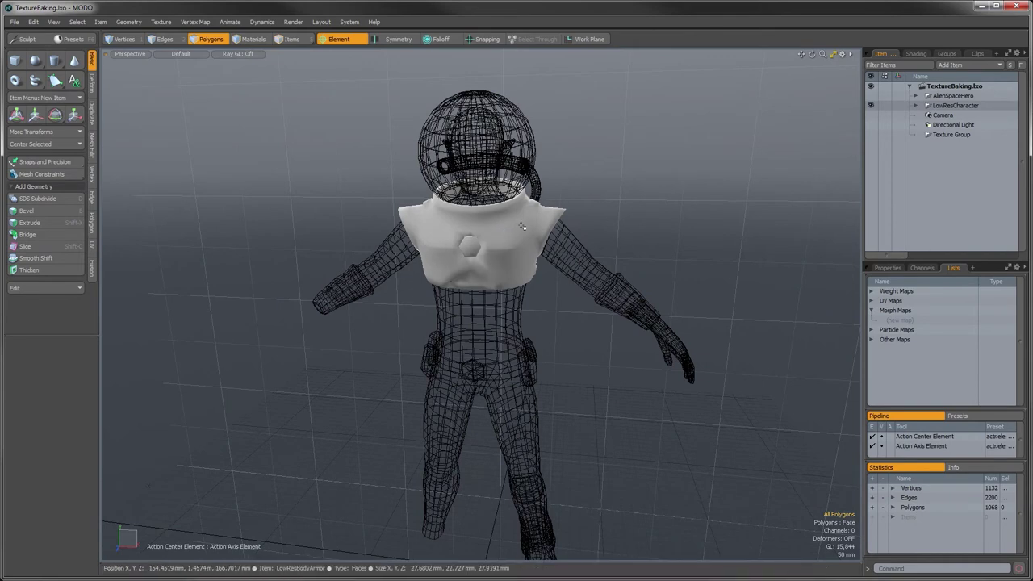
Expand AlienSpaceHero and make only its high-res ChestArmor mesh visible.
left_click(915, 95)
left_click(871, 95)
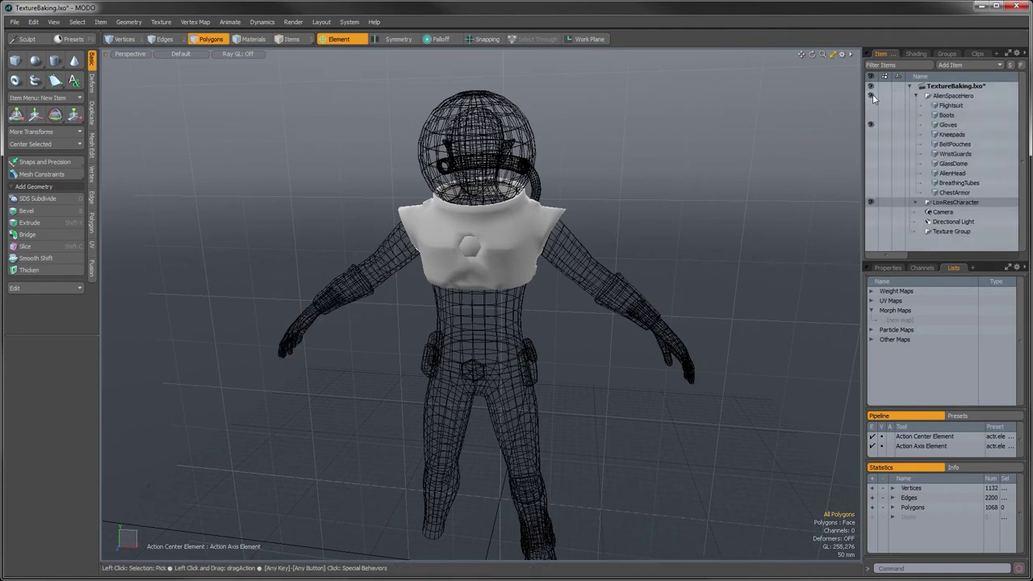
left_click(870, 192)
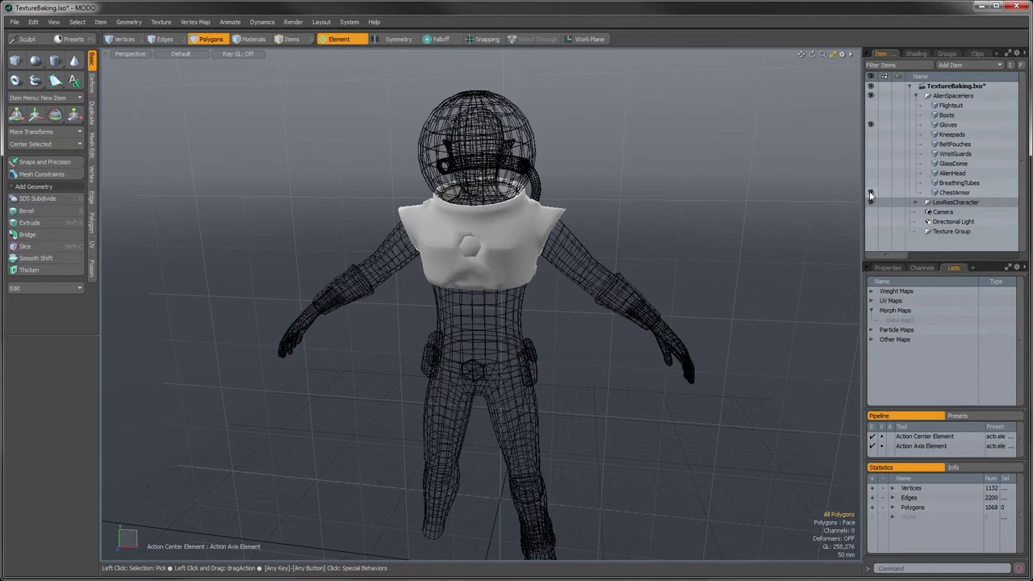
left_click(870, 125)
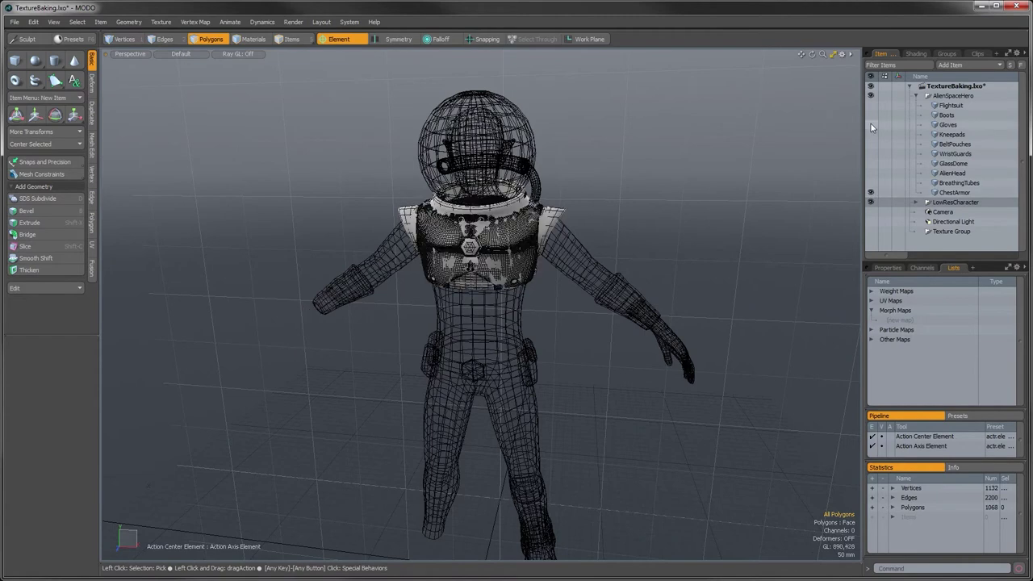
Hide all LowResCharacter parts except LowResBodyArmor, then frame and orbit the armor.
left_click(911, 203)
left_click_drag(869, 169, 872, 248)
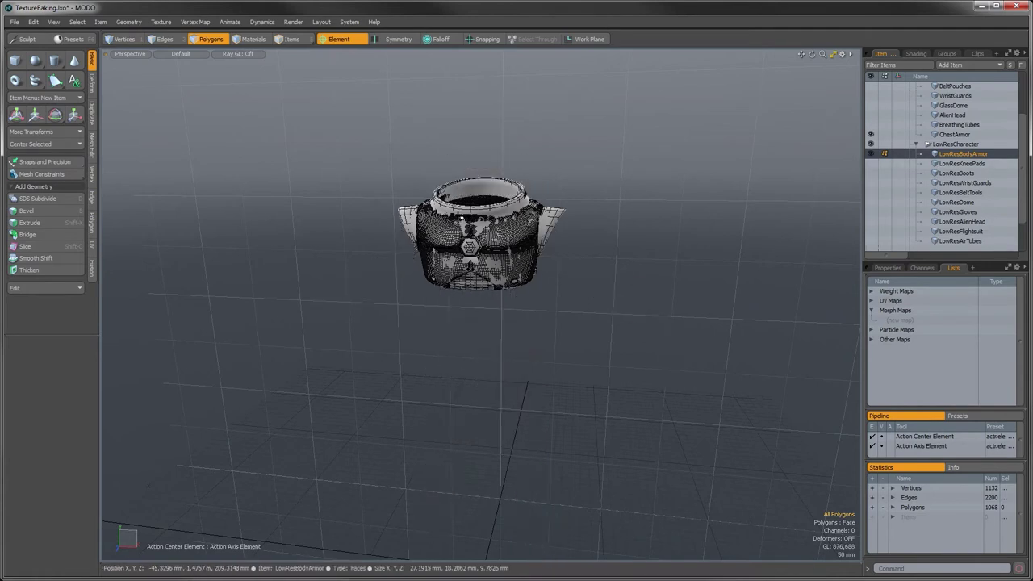
key("a")
left_click_drag(540, 289, 633, 308, "alt")
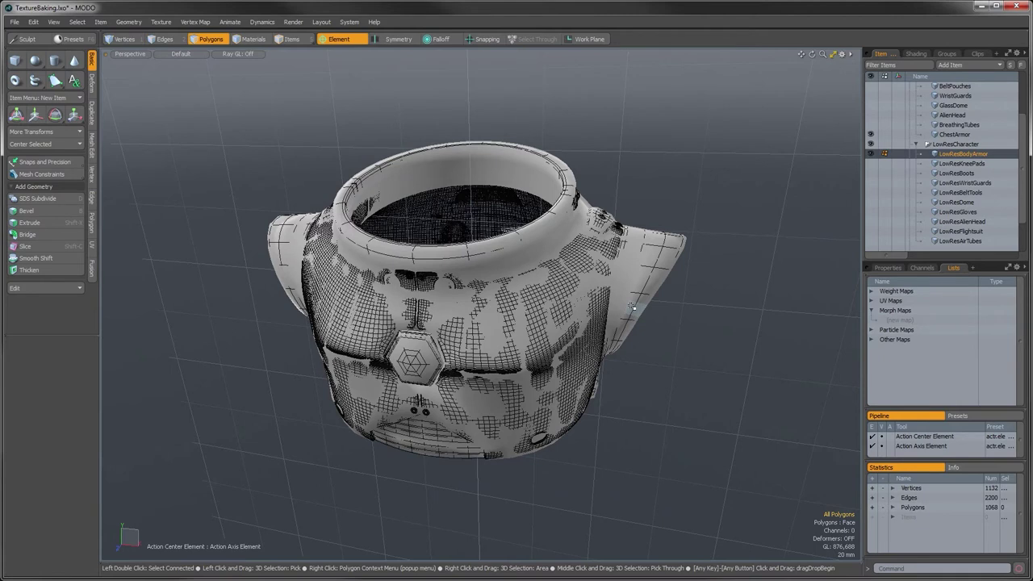
left_click_drag(633, 307, 575, 247, "alt")
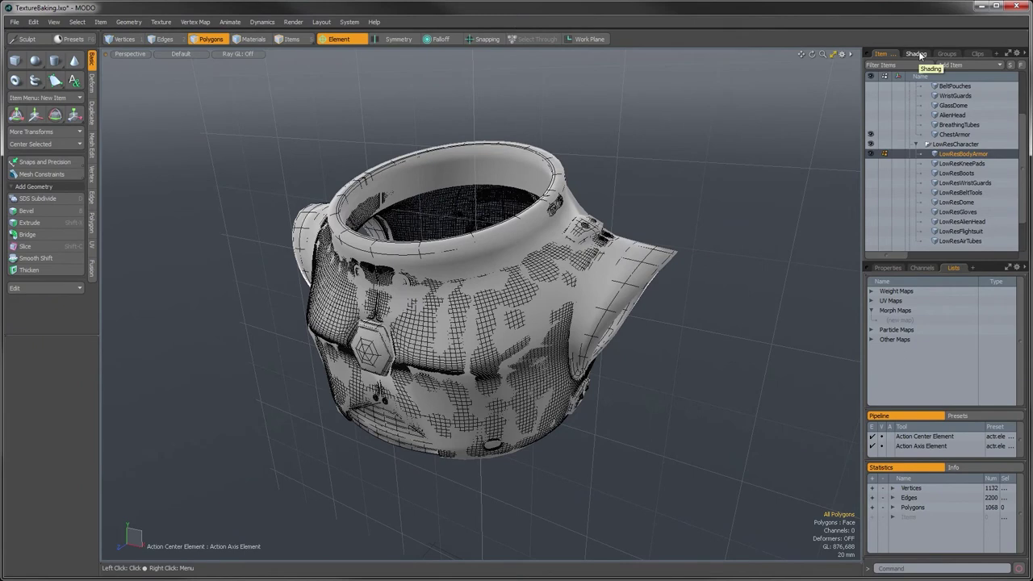
Select Bake_Armor's Material in the Shader Tree and add an Image Map with a new image.
left_click(918, 54)
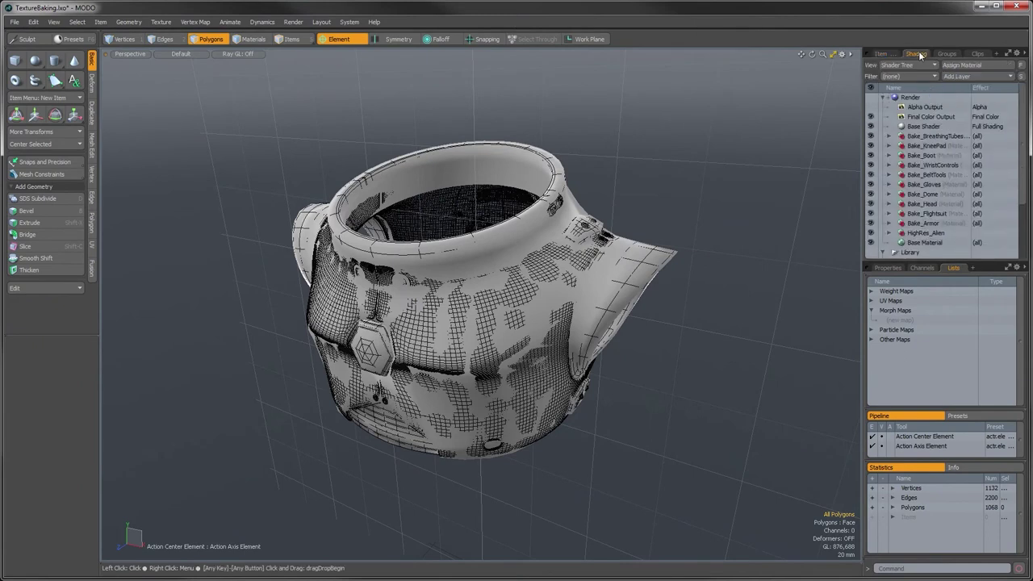
left_click(888, 224)
left_click(920, 233)
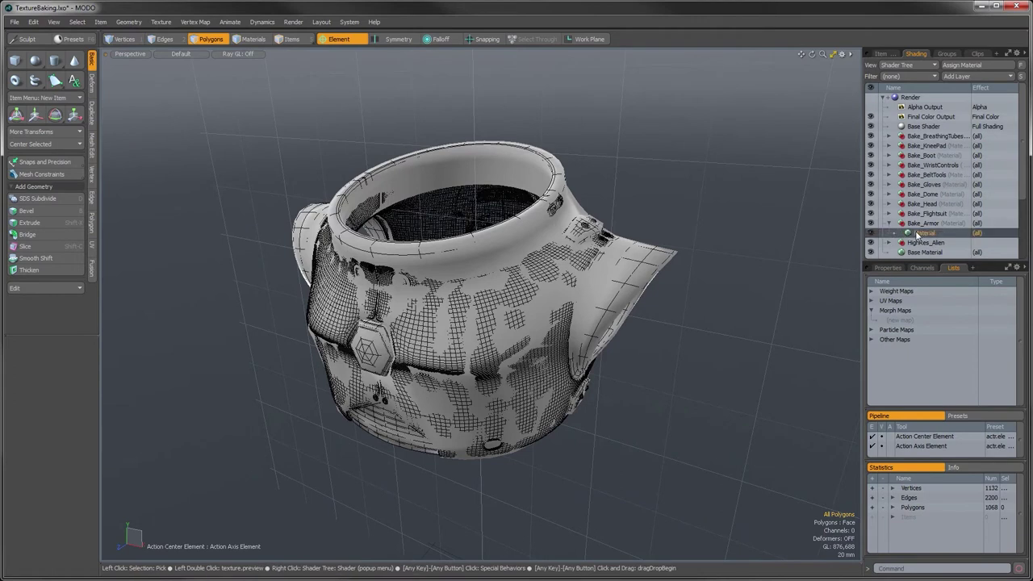
left_click(948, 76)
mouse_move(948, 147)
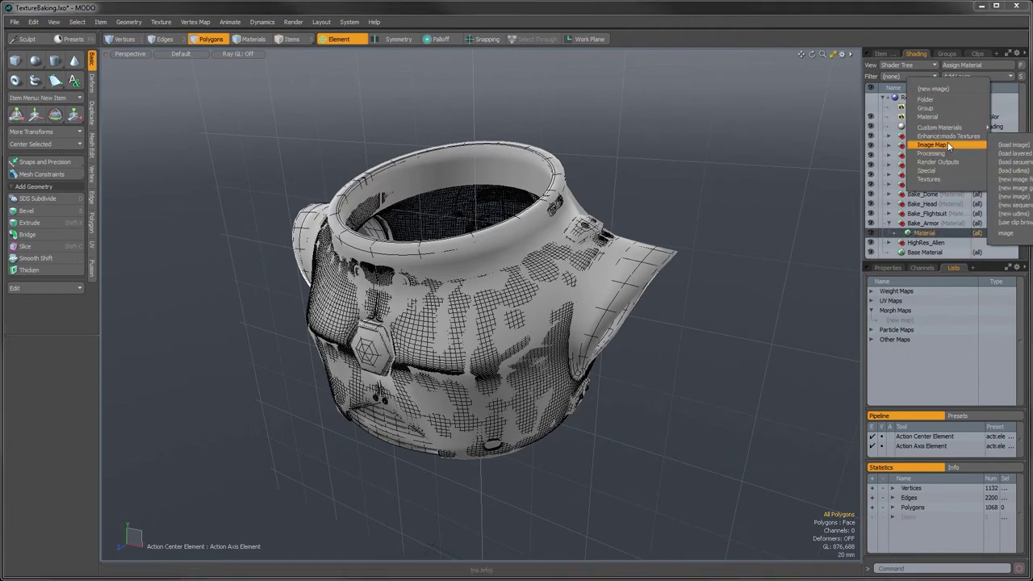
left_click(1013, 198)
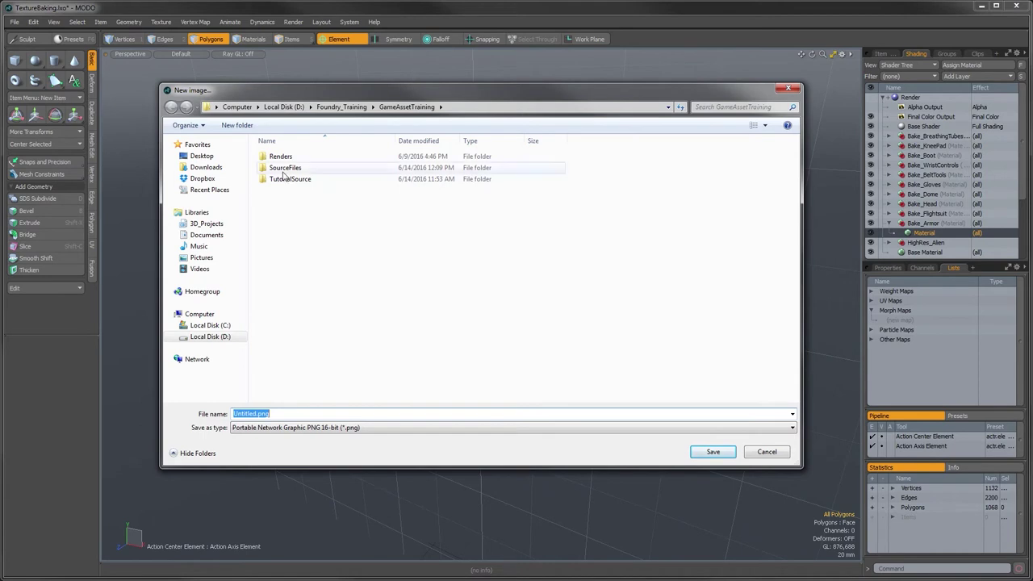
Create a BakedTextures folder for the image and go into it.
left_click(242, 126)
type("BakedTextures")
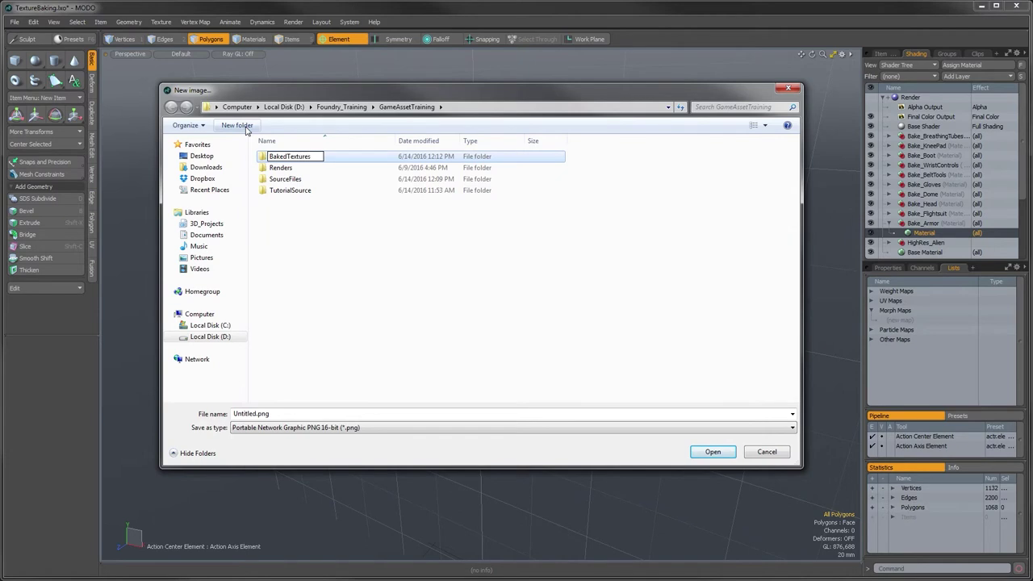
key("Return")
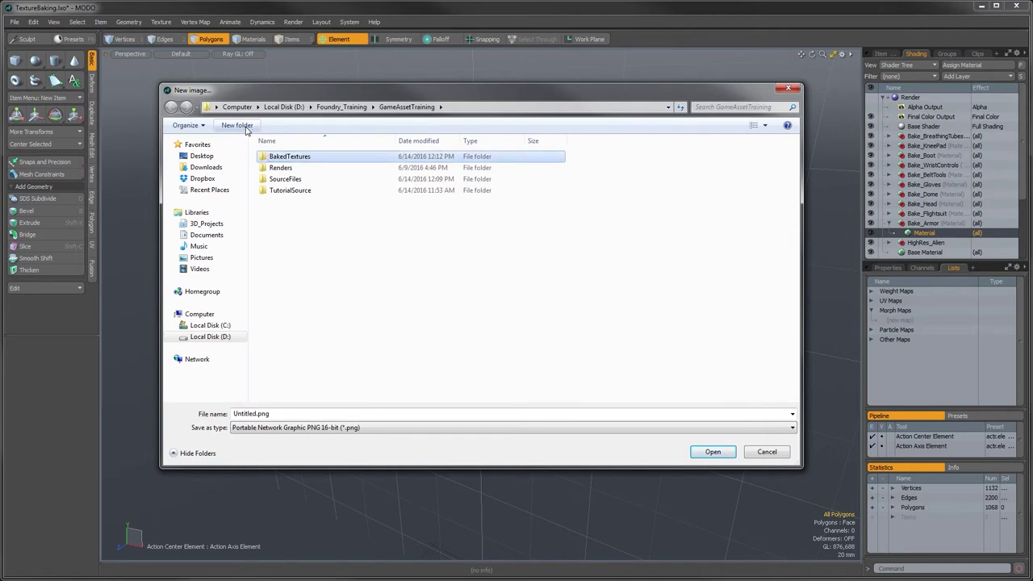
key("Return")
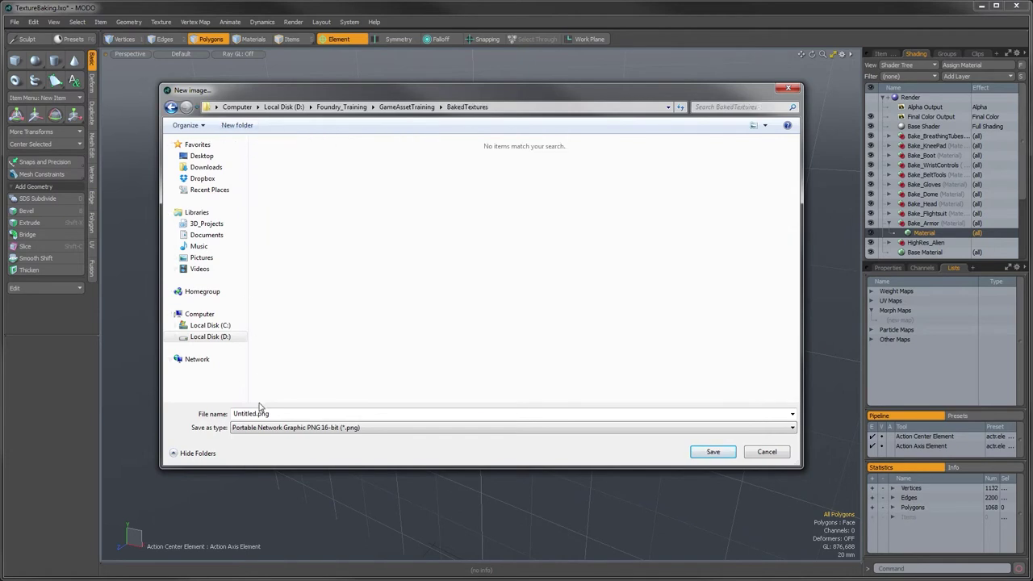
Set the file type to standard PNG and name the image Armor_normal.
left_click(273, 433)
left_click(289, 482)
double_click(255, 415)
left_click(256, 414)
left_click_drag(257, 415, 233, 414)
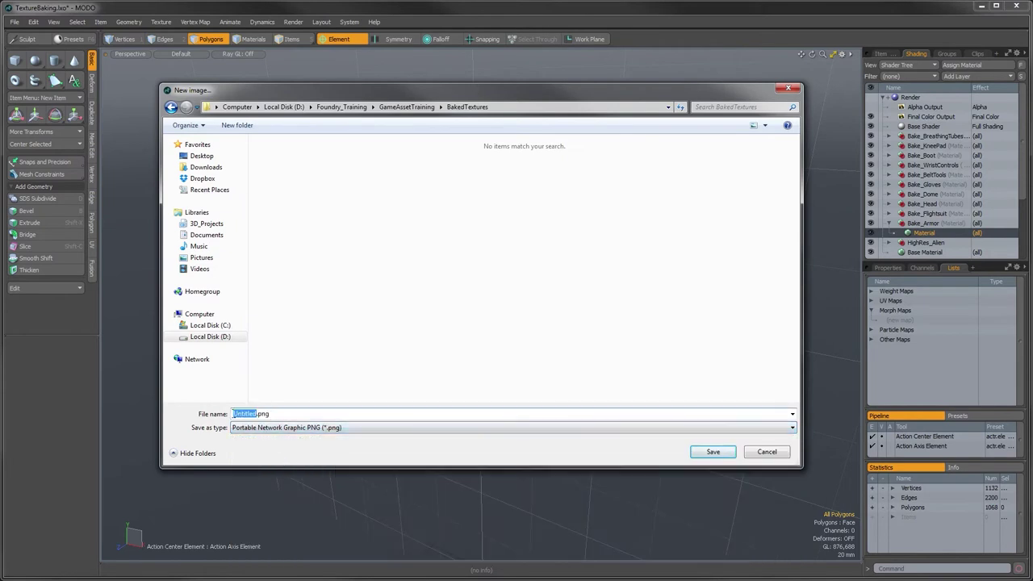
type("Armor_normal")
Save Armor_normal.png and set the new image to 1024 x 1024 in RGB format.
left_click(703, 451)
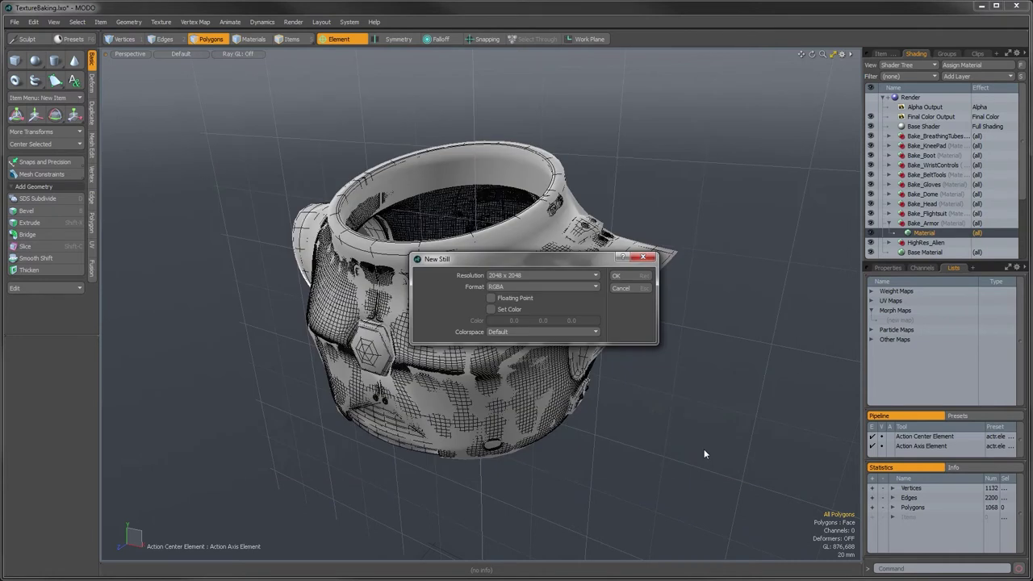
left_click(541, 276)
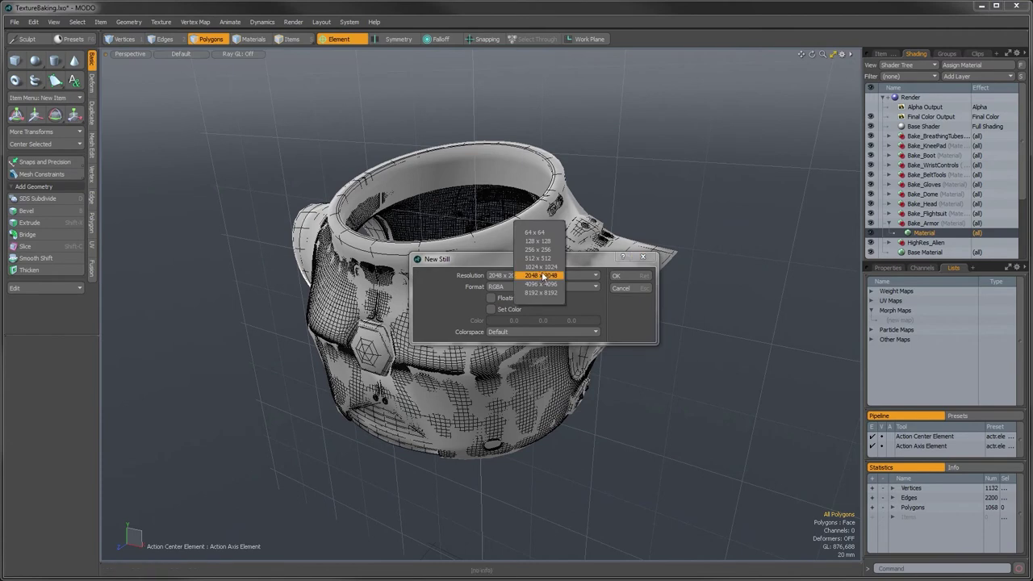
left_click(539, 267)
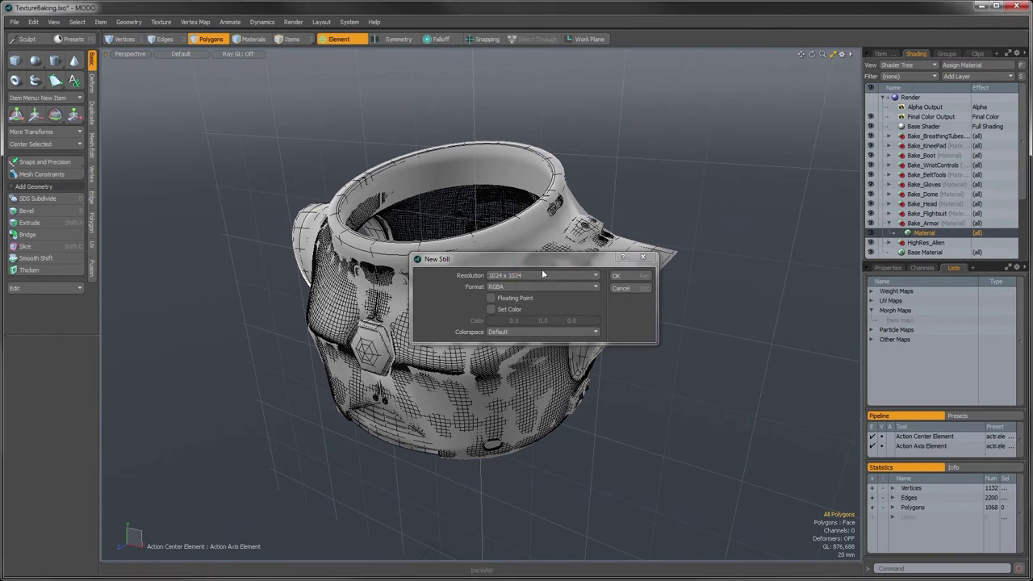
left_click(533, 286)
left_click(520, 296)
Set the Armor_normal layer's effect to Normal and accept removing its colour correction.
left_click(629, 277)
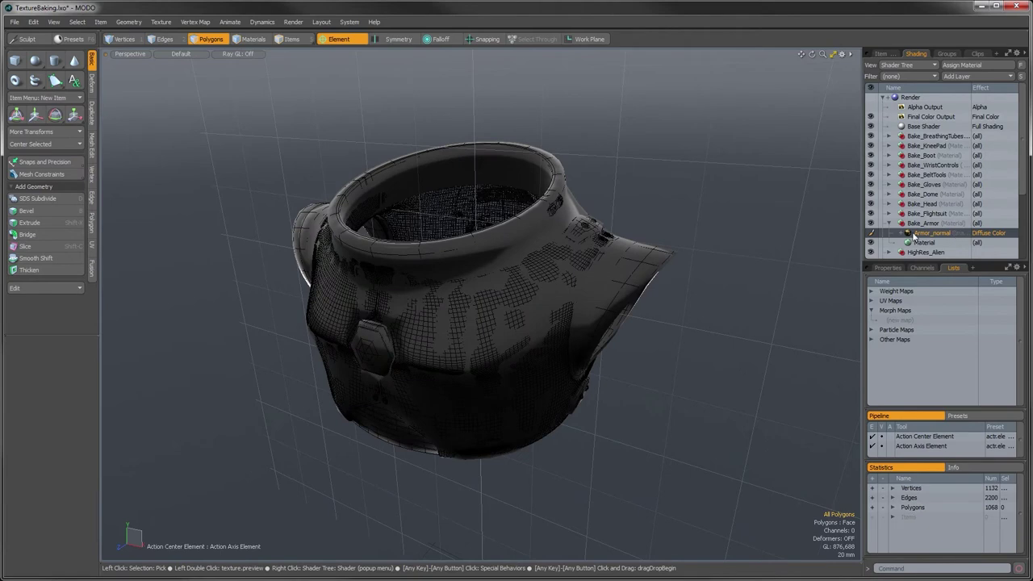
right_click(990, 236)
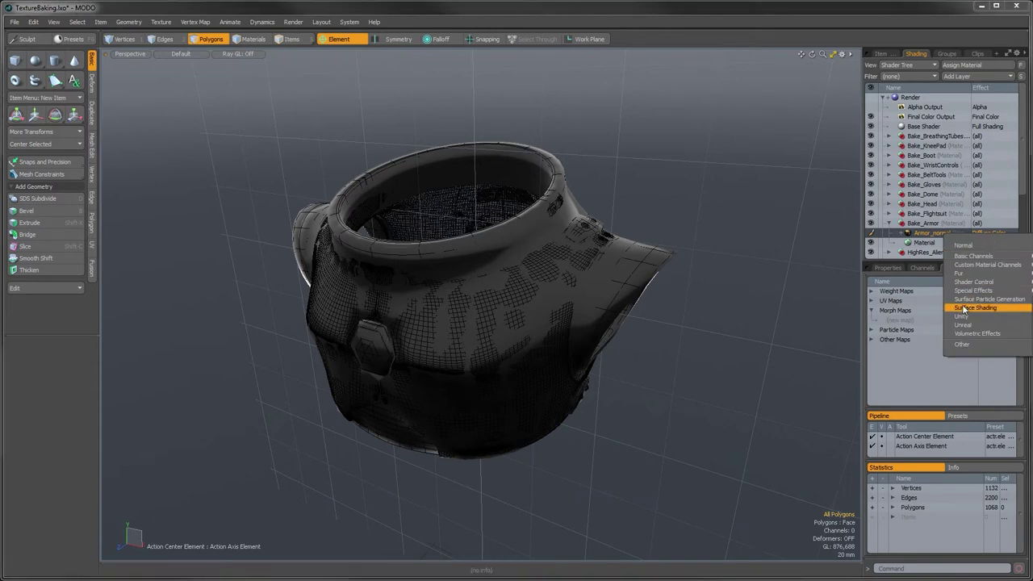
left_click(962, 244)
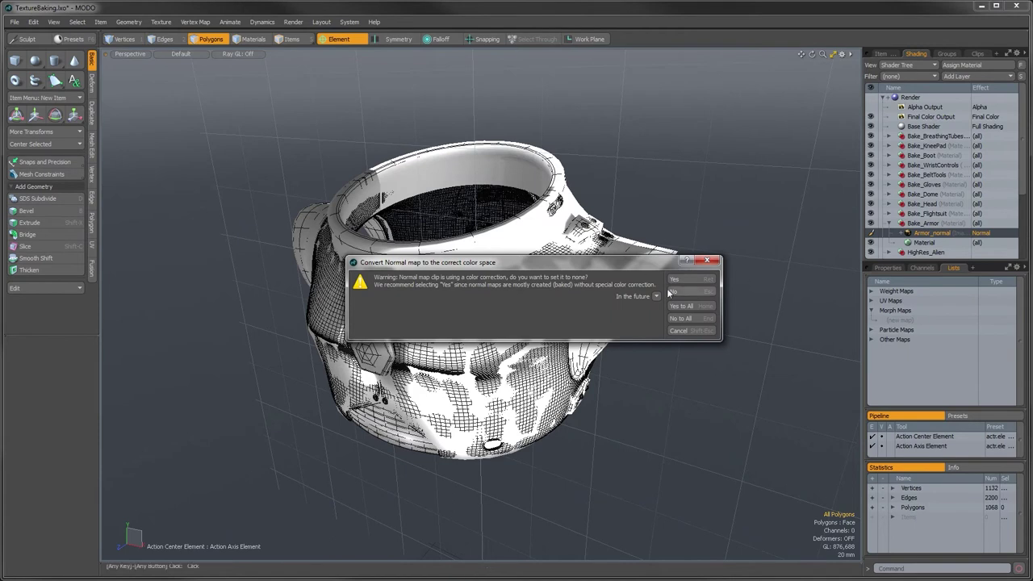
left_click_drag(593, 266, 586, 262)
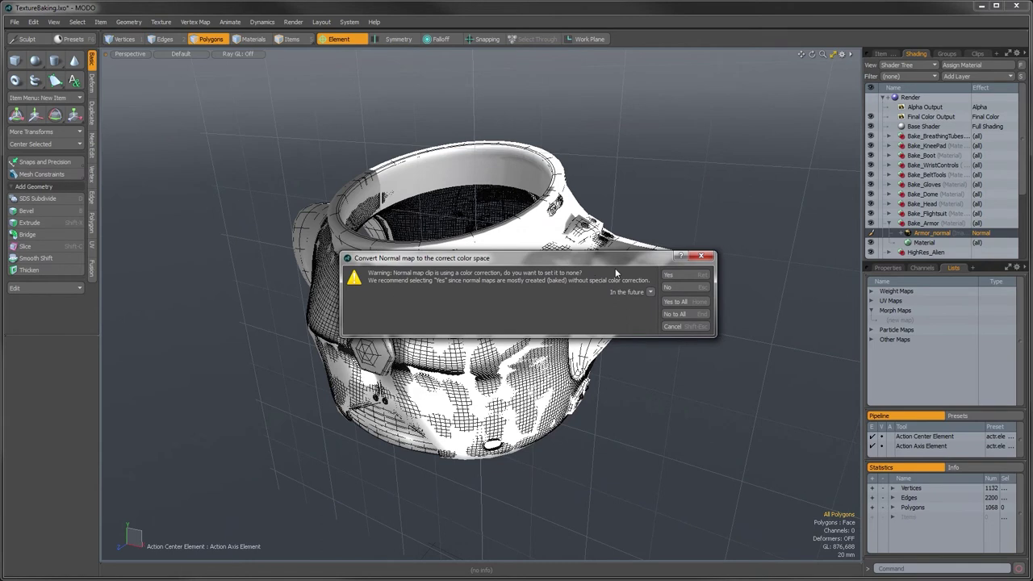
left_click(676, 276)
left_click(888, 272)
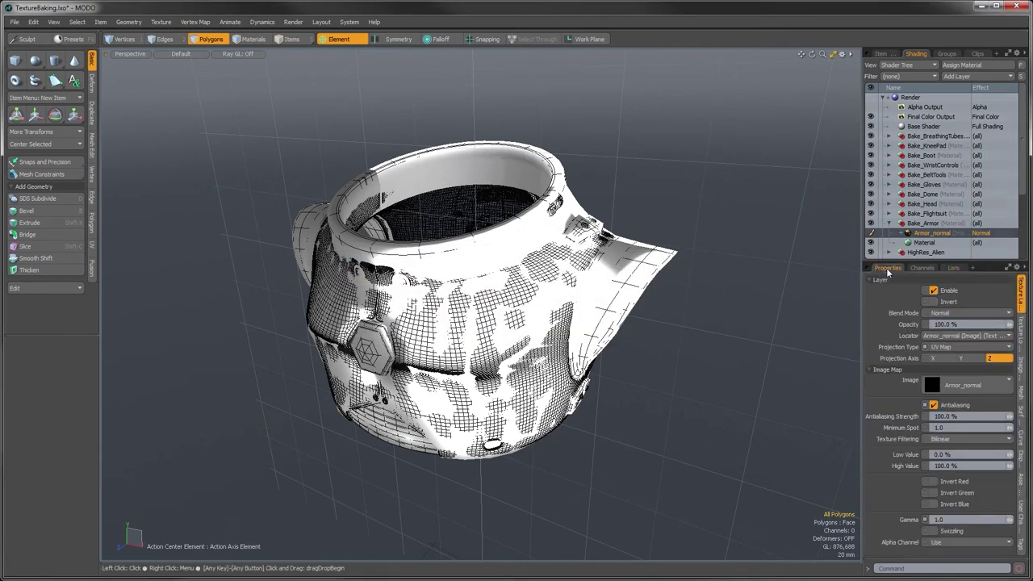
Check Armor_normal's Colorspace is (none), then hide the layer so the armor shows grey.
left_click(1021, 368)
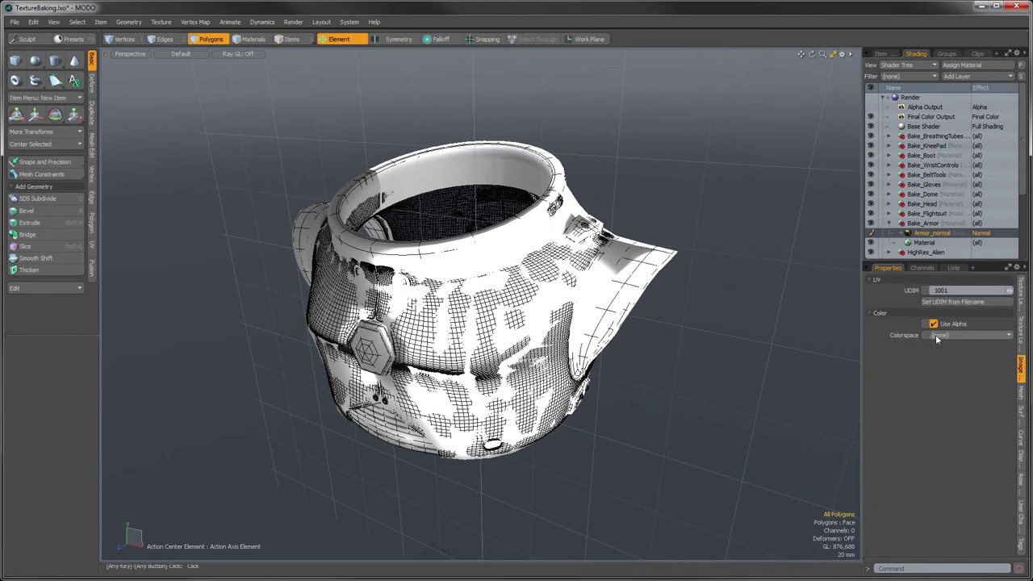
mouse_move(476, 356)
left_mouse_down("alt")
mouse_move(508, 357)
mouse_move(492, 350)
left_mouse_up("alt")
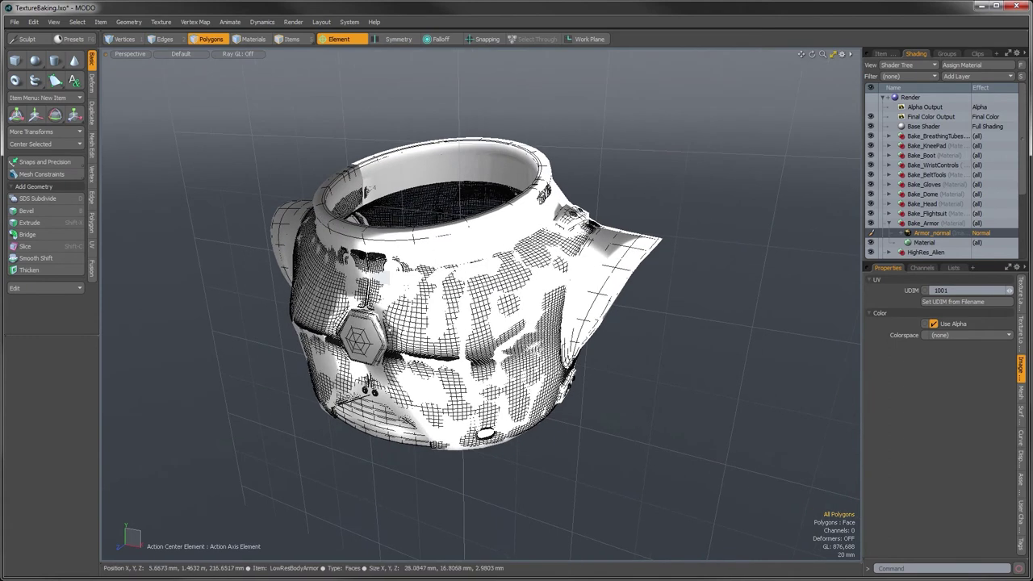
left_click(869, 233)
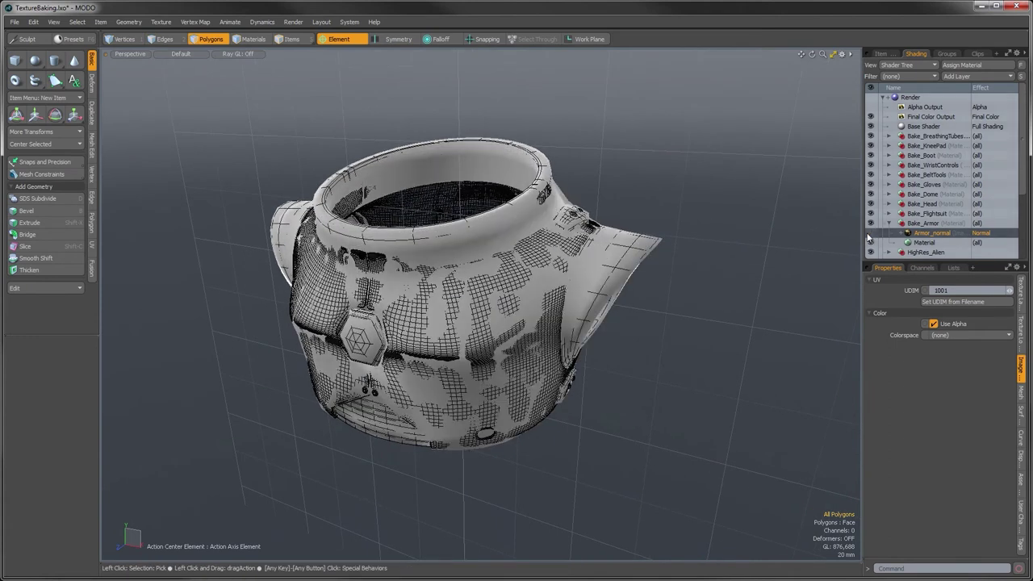
left_click_drag(581, 323, 726, 298, "alt")
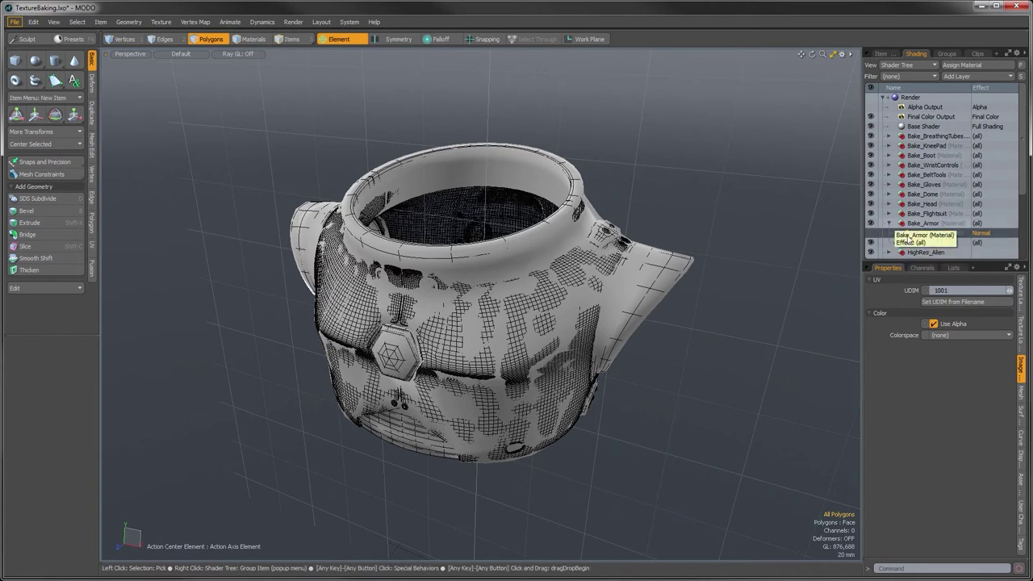
left_click_drag(594, 287, 518, 149, "alt")
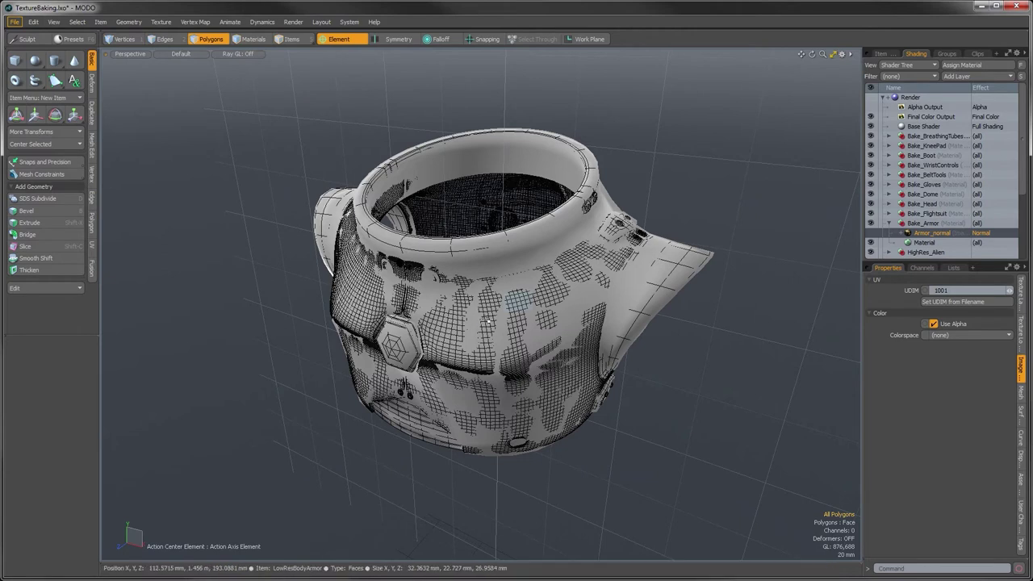
left_click_drag(538, 300, 426, 334, "alt")
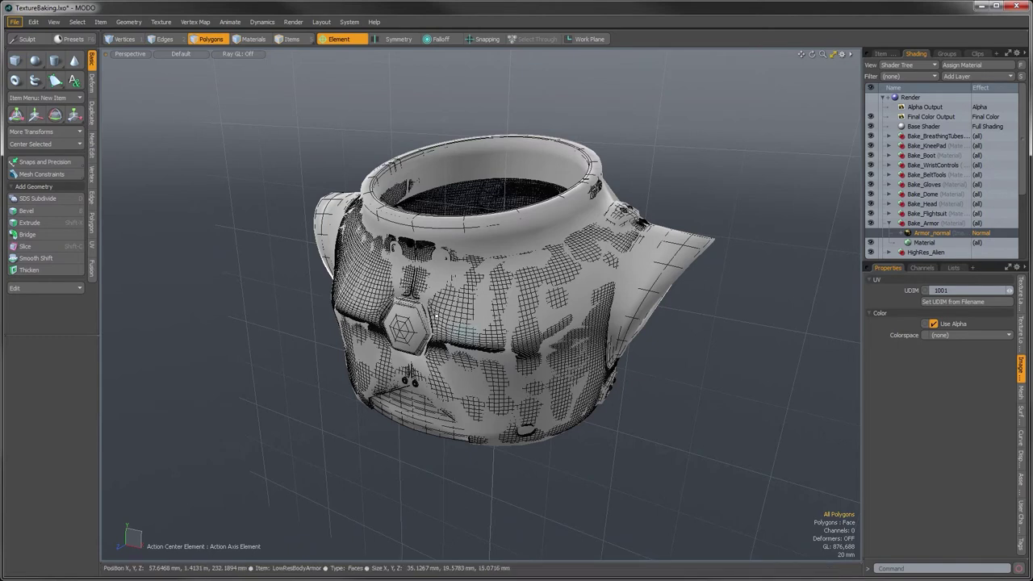
left_click_drag(561, 322, 582, 388, "alt")
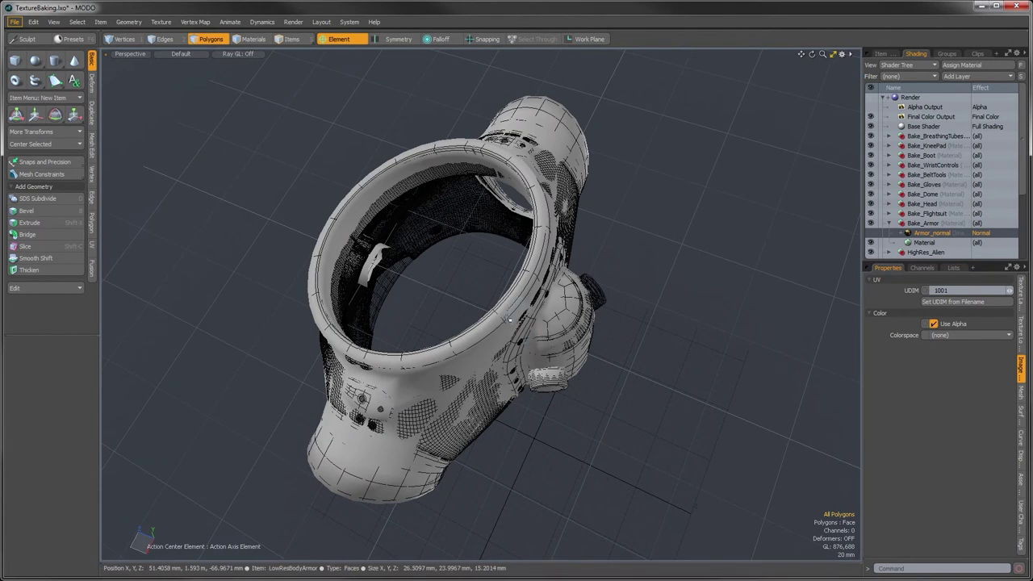
mouse_move(510, 319)
left_mouse_down("alt")
mouse_move(532, 403)
mouse_move(576, 435)
mouse_move(750, 454)
mouse_move(672, 405)
mouse_move(710, 355)
left_mouse_up("alt")
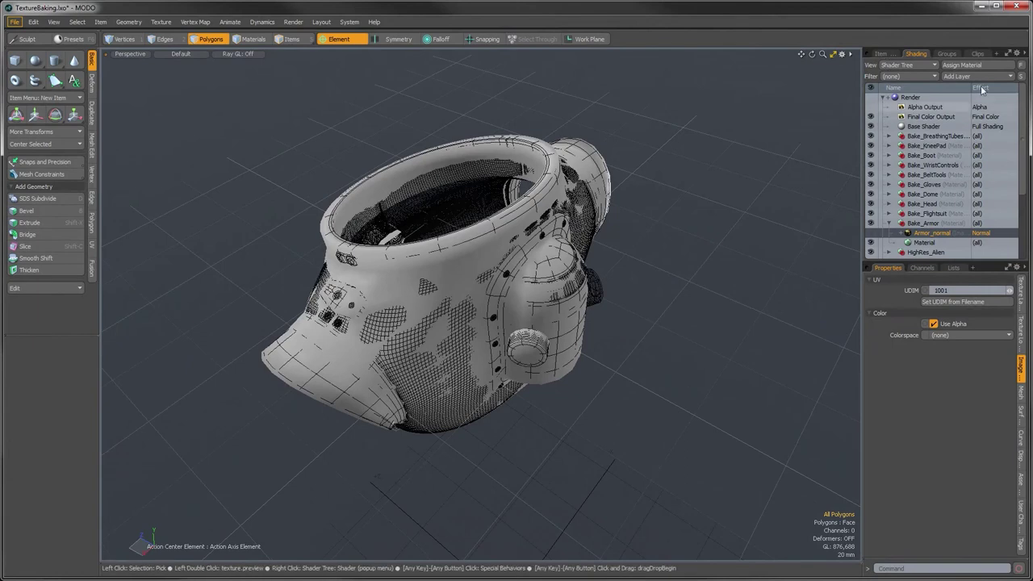
Ctrl-select ChestArmor together with LowResBodyArmor in the Items list and show the vertex map Lists.
left_click_drag(516, 339, 556, 317, "alt")
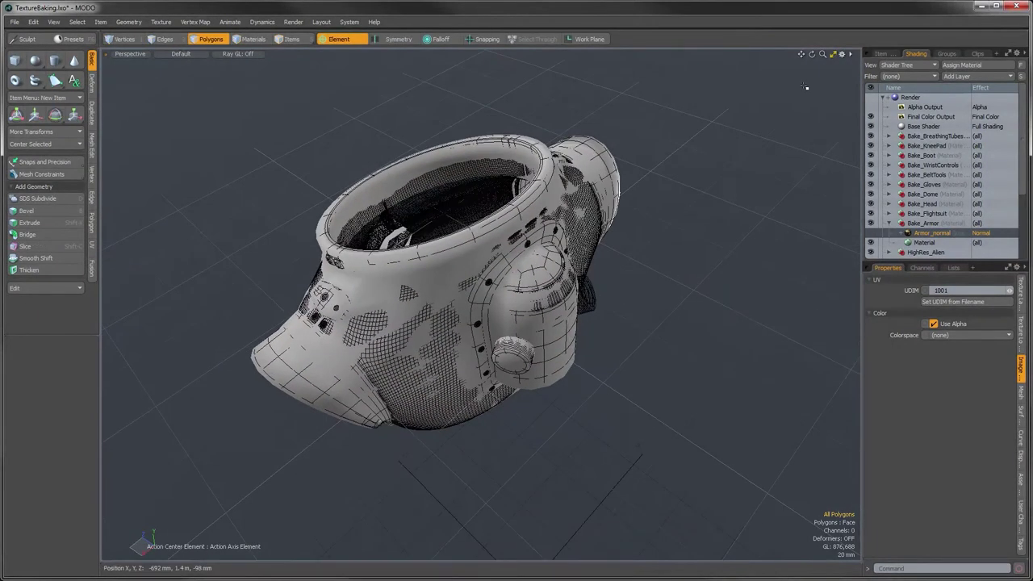
left_click(880, 53)
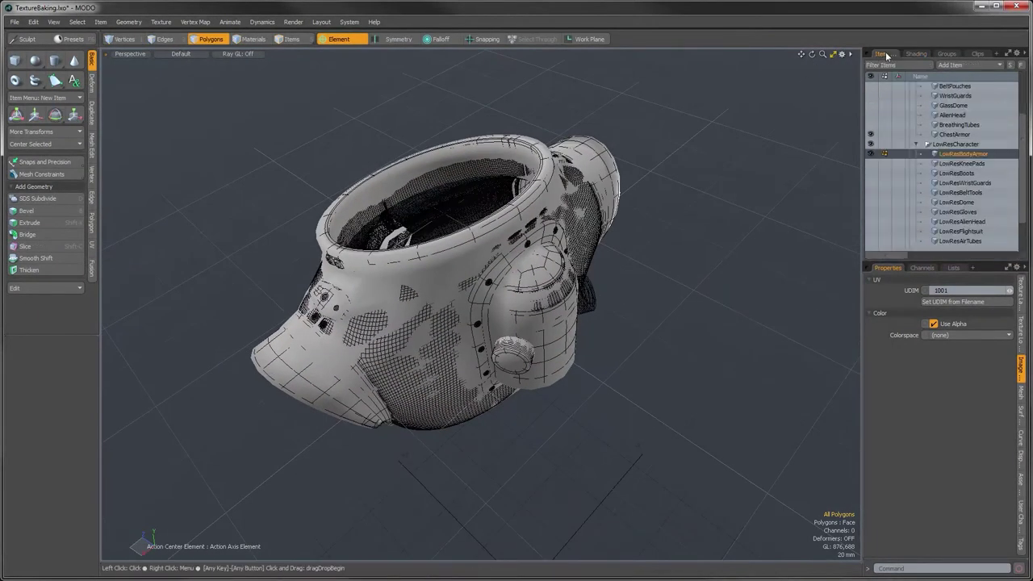
key("ctrl")
left_click(955, 134, "ctrl")
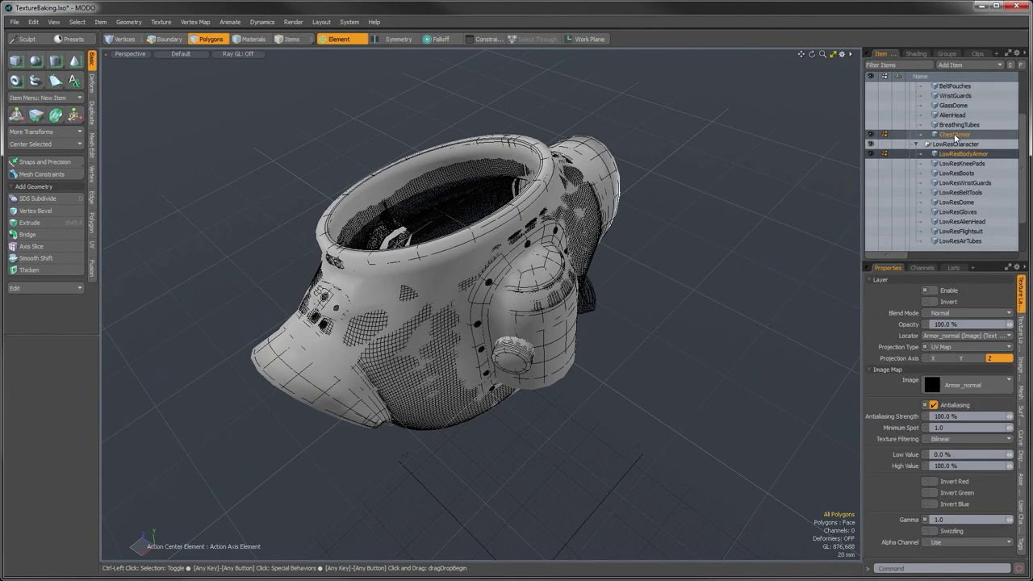
left_click_drag(446, 296, 435, 407, "alt")
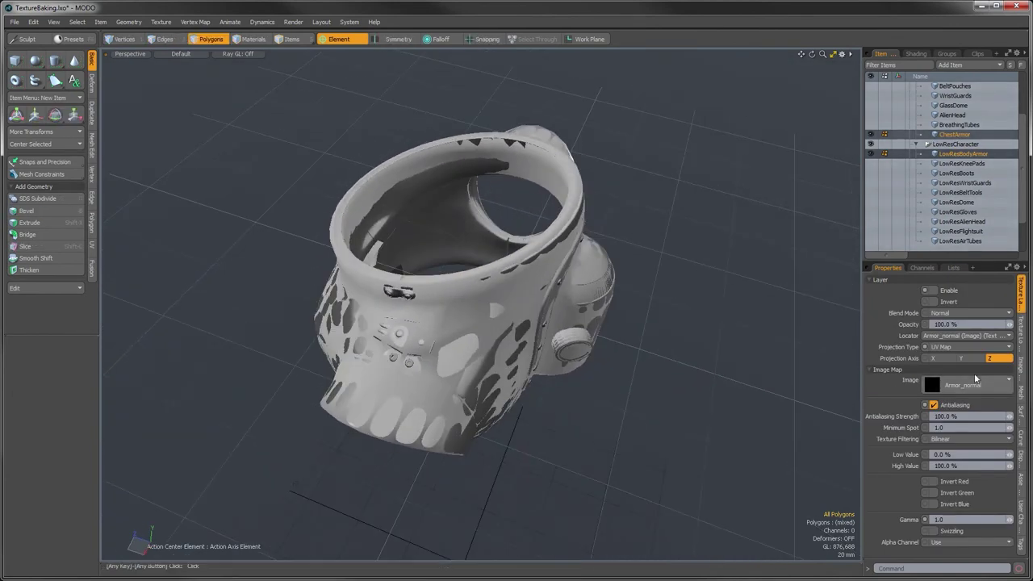
left_click(954, 268)
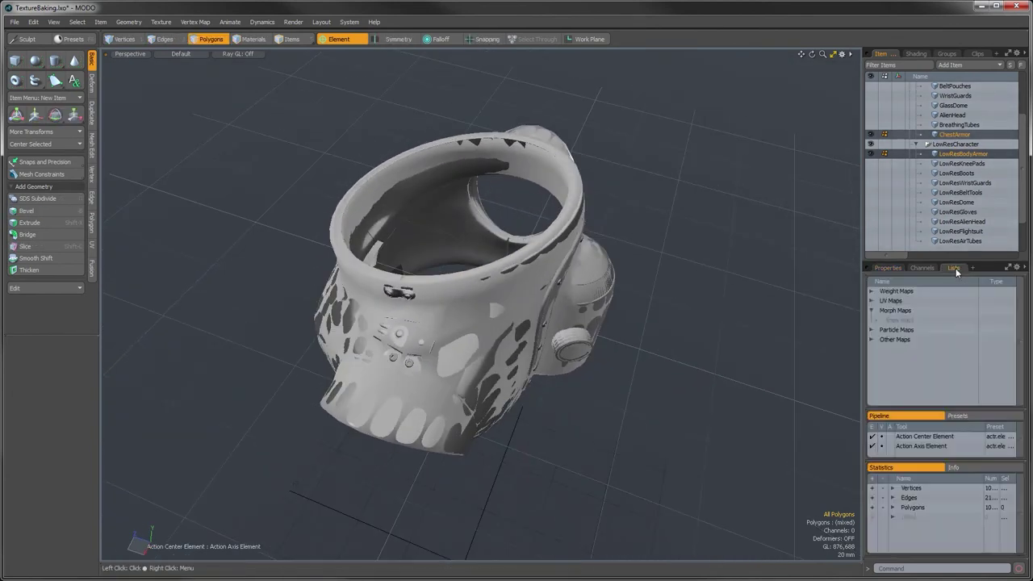
Add a new Absolute Morph Map called BasePosition under Morph Maps for the selected armor.
left_click(898, 323)
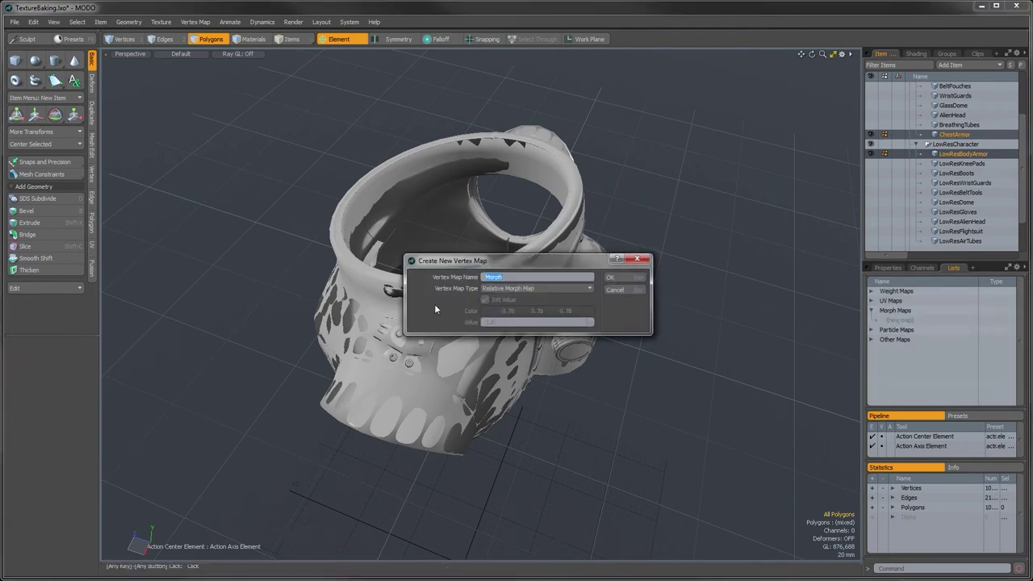
left_click(509, 287)
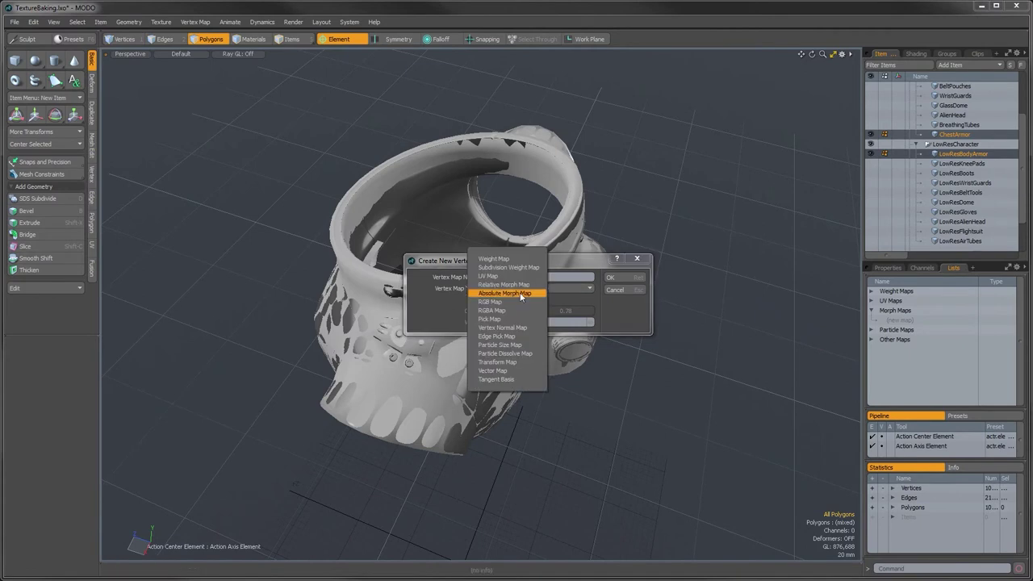
left_click(521, 294)
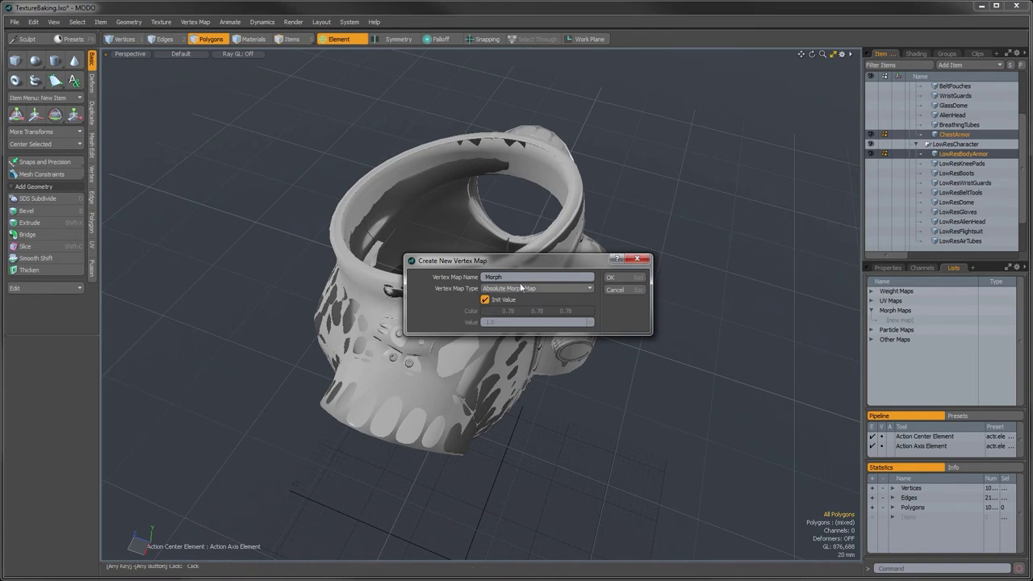
left_click_drag(502, 278, 481, 280)
type("BasePosition")
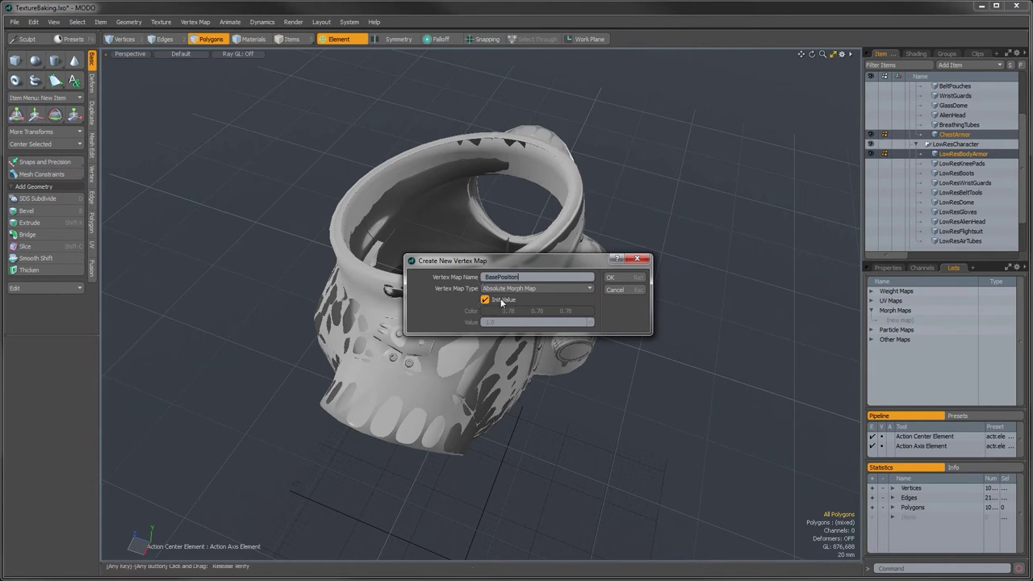
left_click(626, 278)
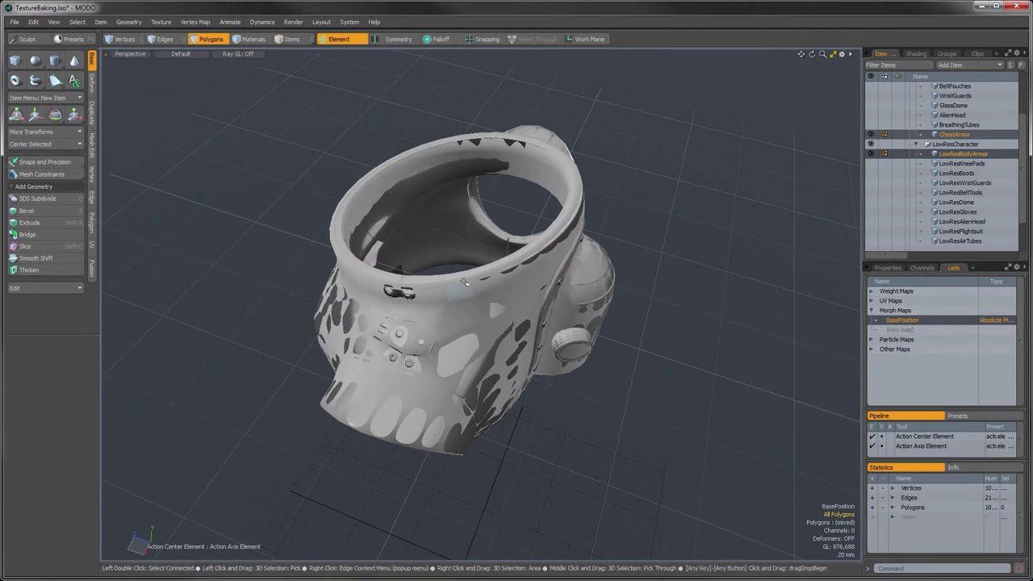
Deselect the BasePosition morph map, zoom in on the armor dome, and switch to polygons.
left_click_drag(464, 281, 480, 431, "alt")
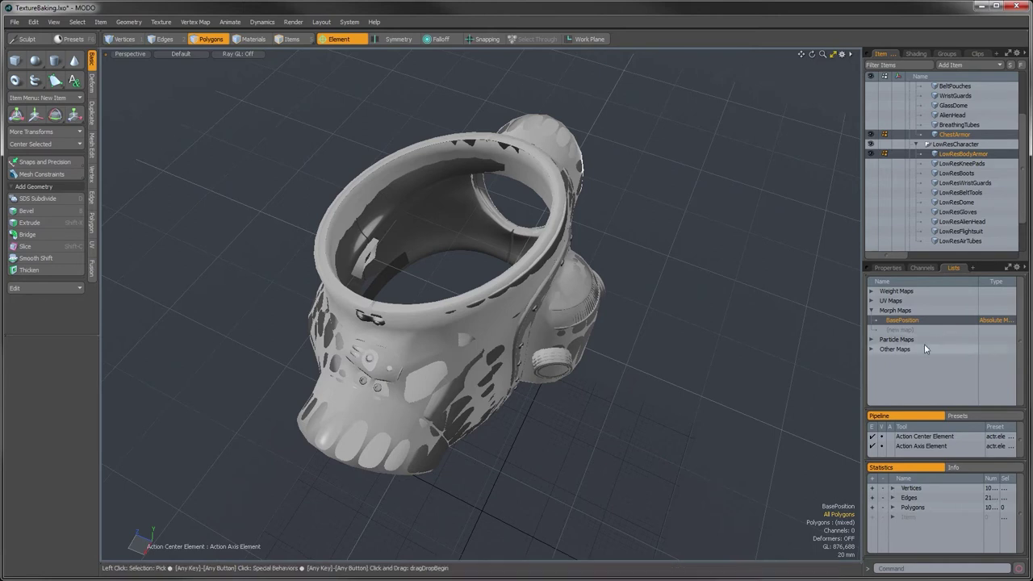
left_click_drag(533, 311, 538, 362, "alt")
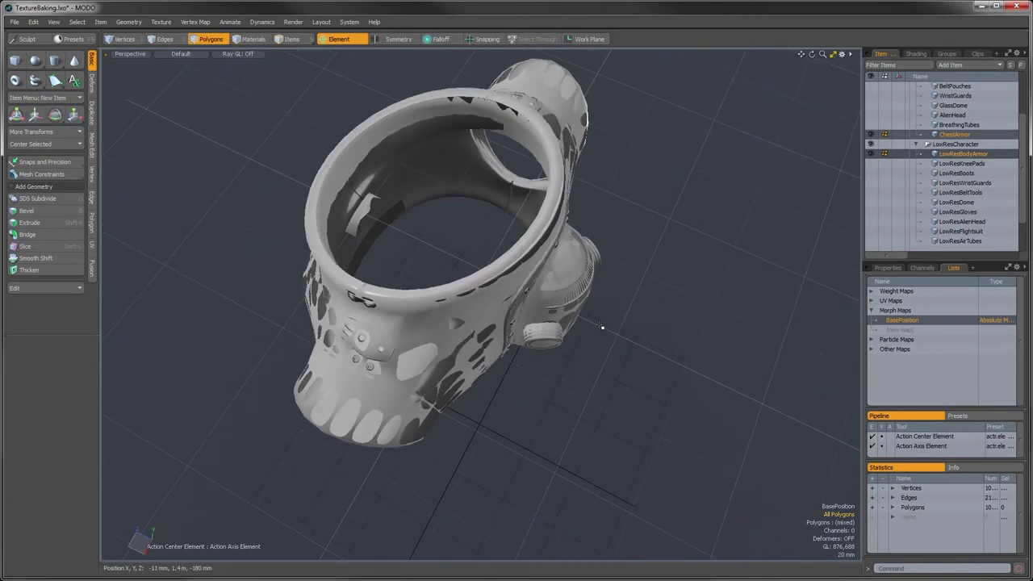
left_click(902, 321)
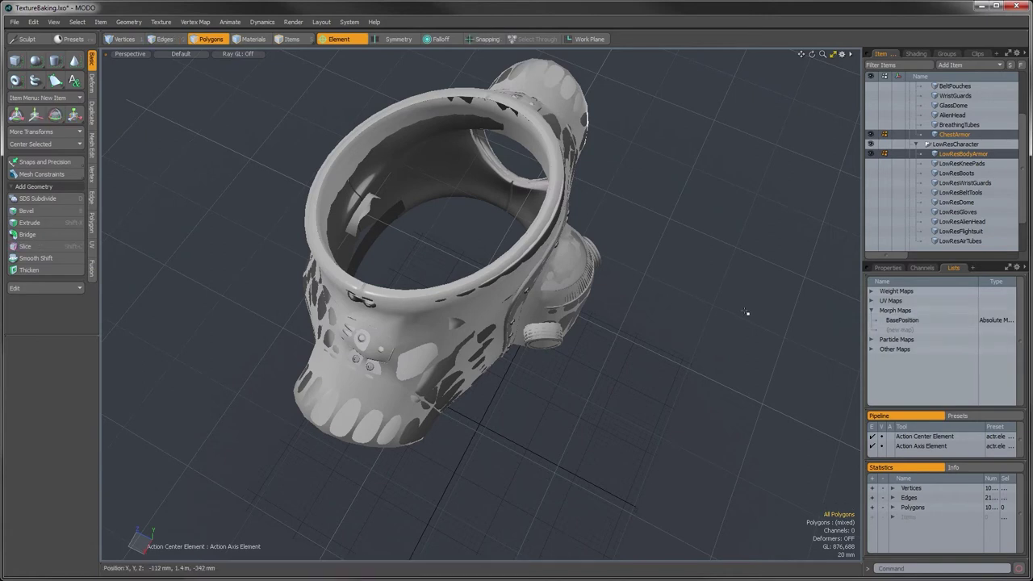
left_click_drag(586, 315, 459, 323, "alt")
left_click(211, 39)
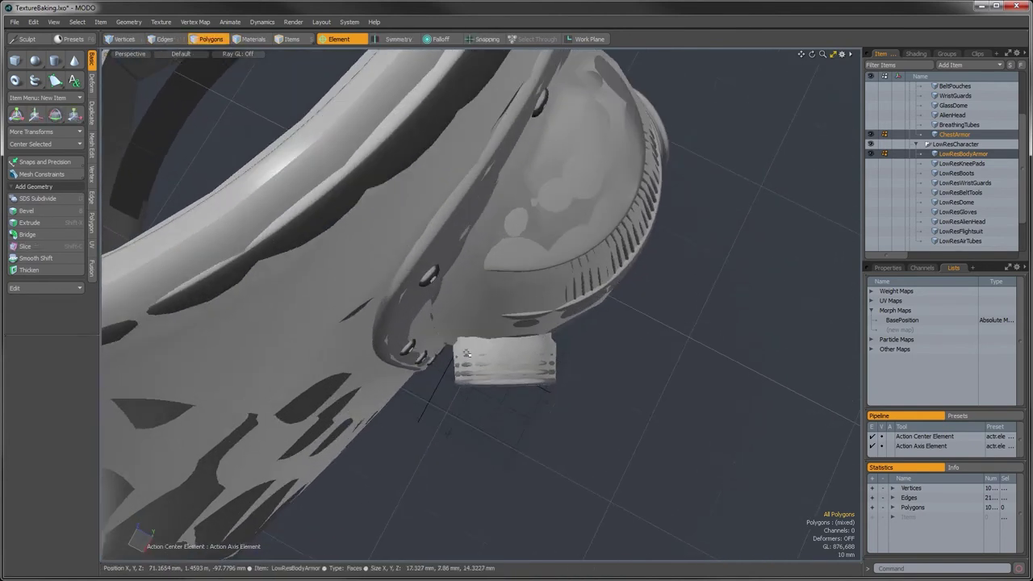
Select the whole ribbed tube cylinder and pull it out along Z from the armour.
mouse_move(444, 372)
right_mouse_down()
mouse_move(465, 404)
mouse_move(583, 400)
mouse_move(605, 362)
right_mouse_up()
left_click_drag(493, 372, 515, 337, "alt")
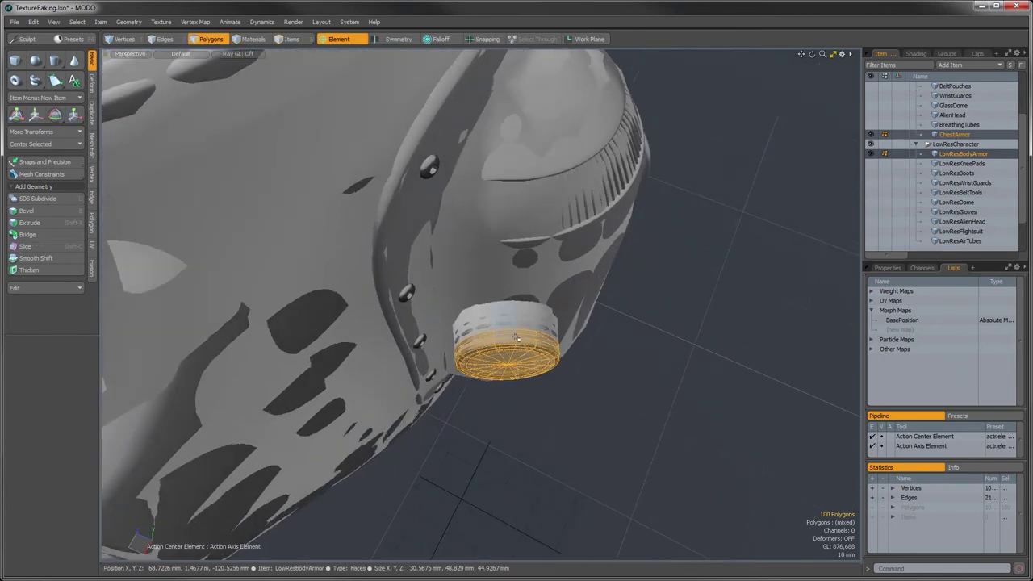
double_click(515, 337)
left_click_drag(489, 411, 452, 355, "alt")
key("w")
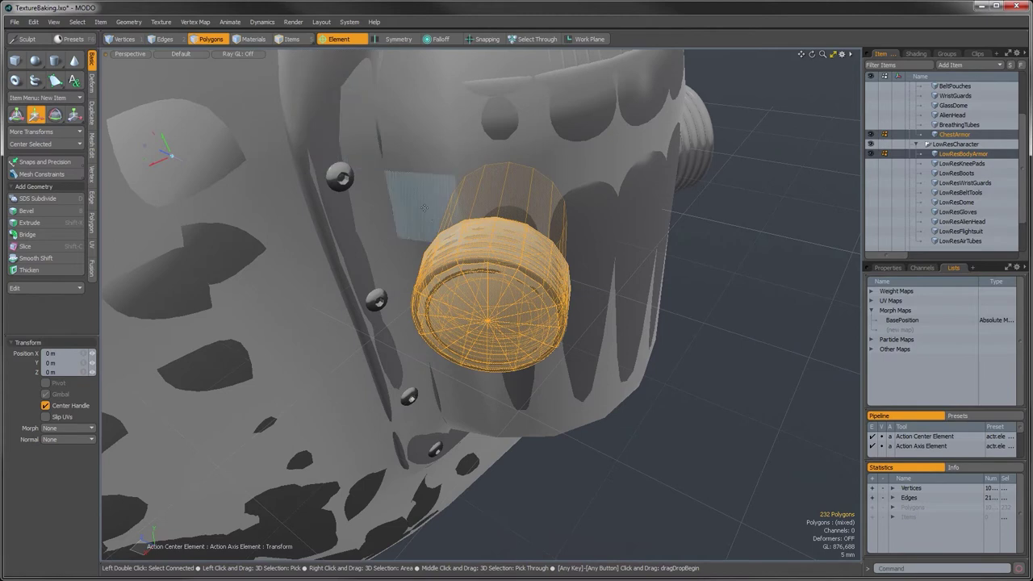
left_click(487, 320)
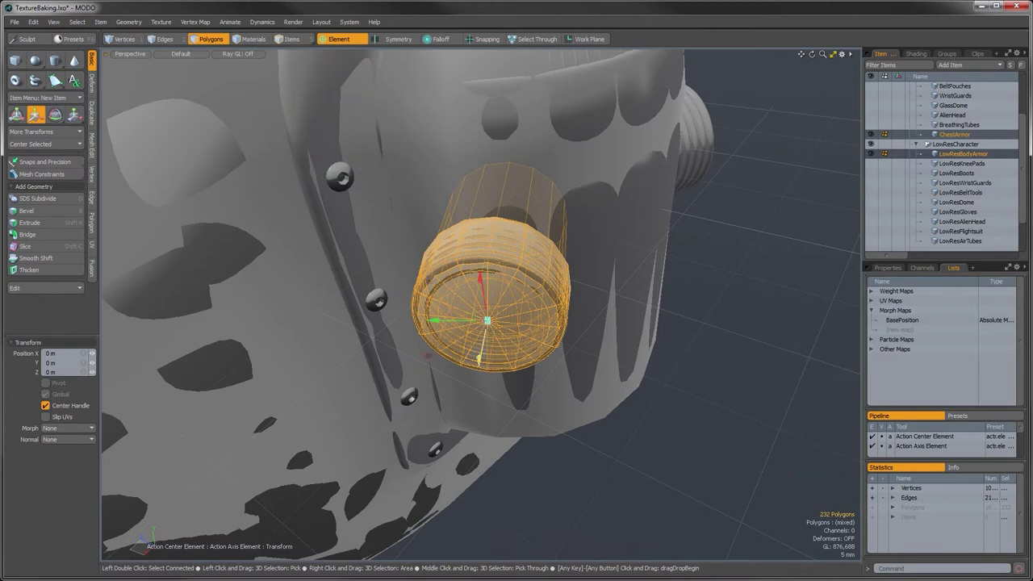
left_click_drag(481, 349, 469, 442)
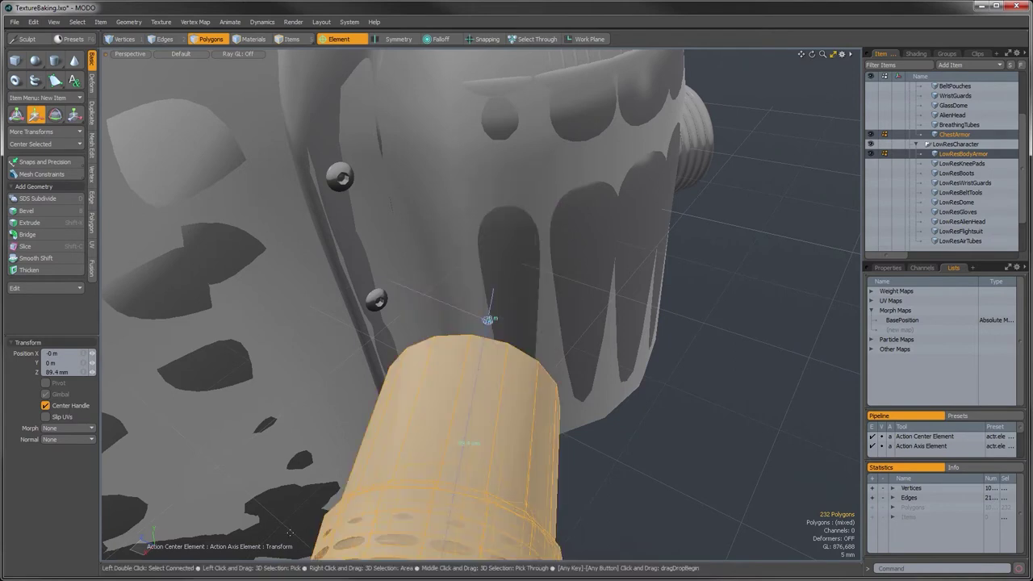
left_click(58, 372)
type("100")
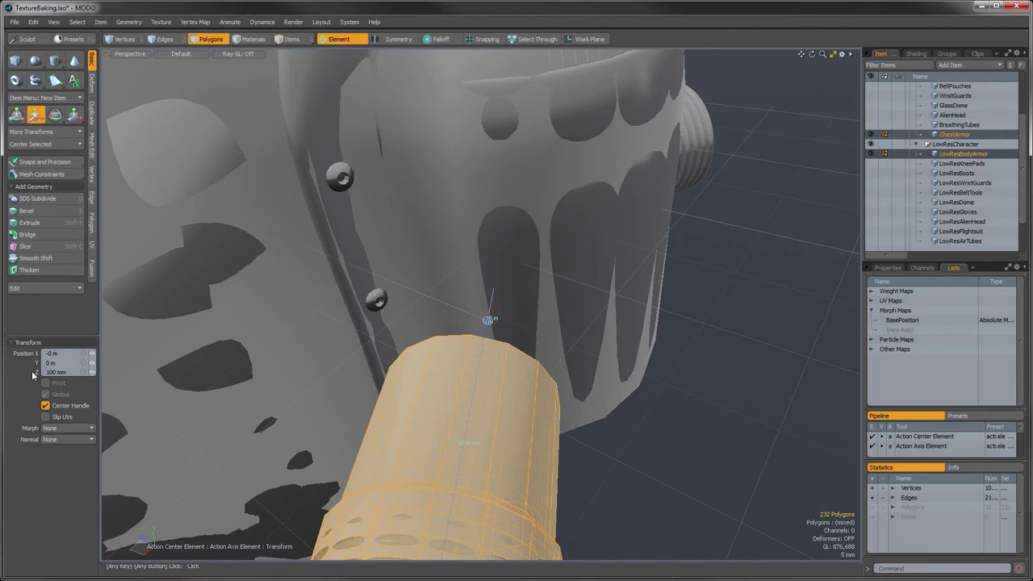
Select the threaded fitting and move it to a Z position of 100 mm.
left_click_drag(516, 347, 554, 423, "alt")
key("1")
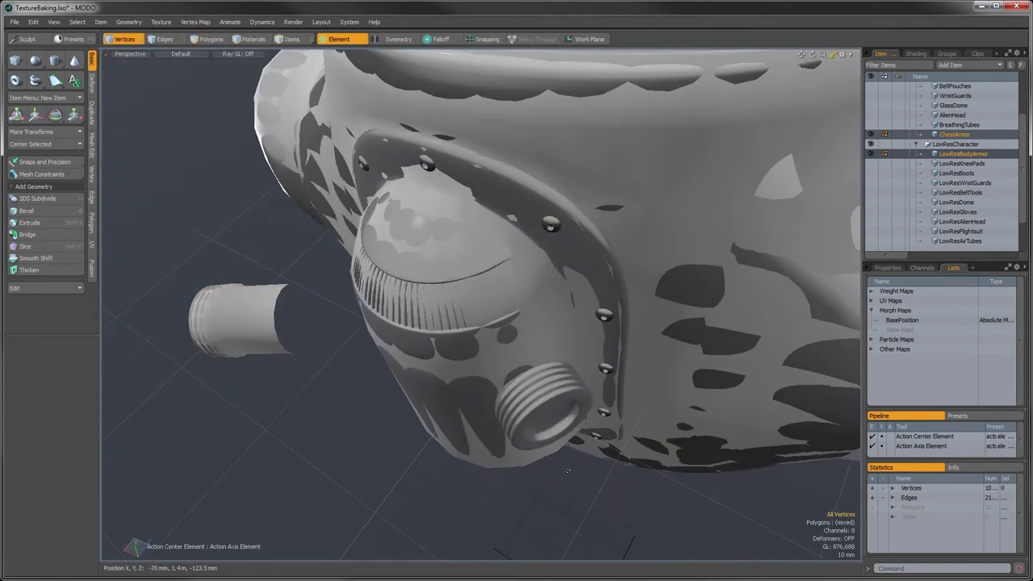
key("3")
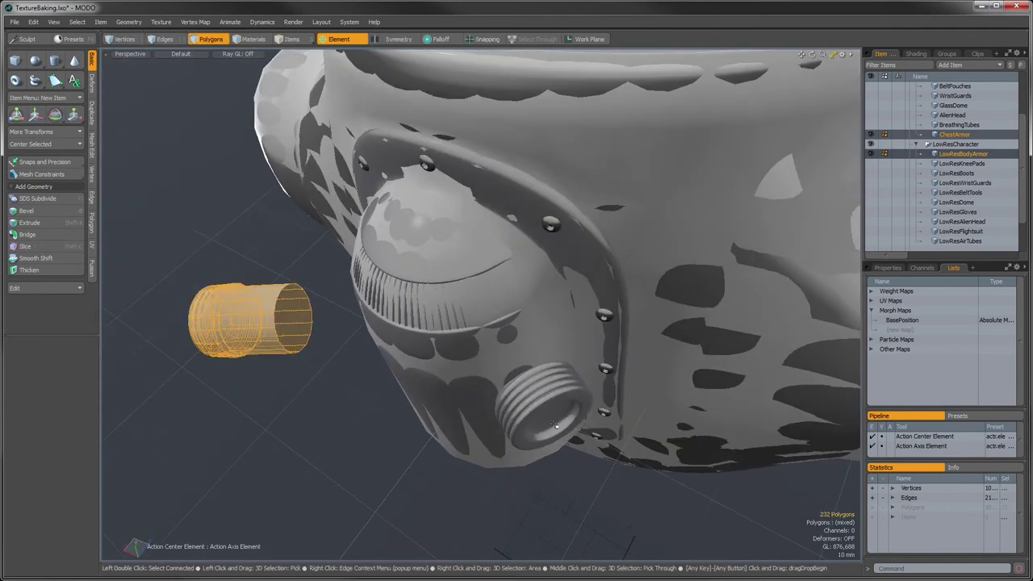
double_click(555, 423)
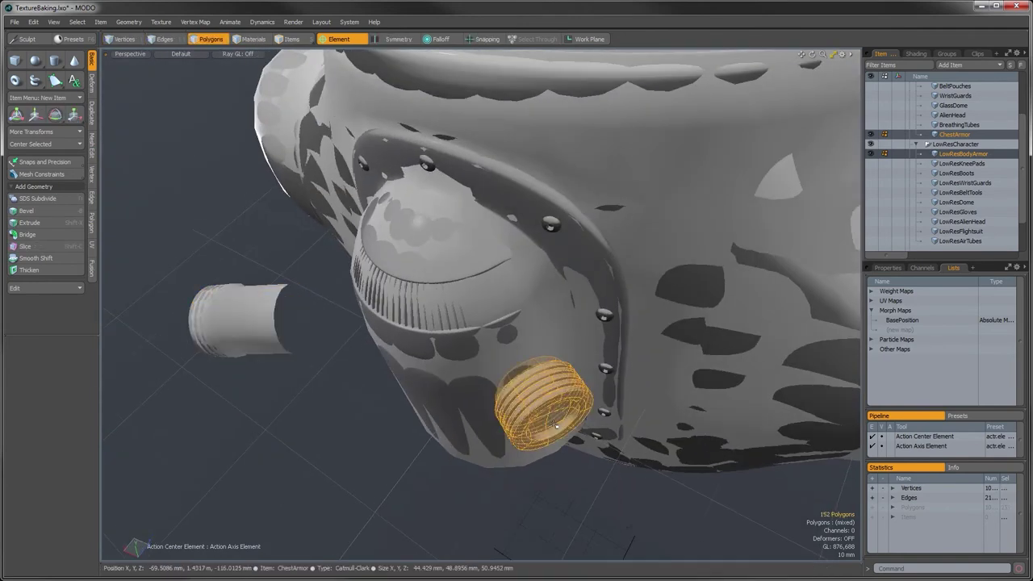
key("w")
left_click_drag(554, 424, 490, 348, "alt")
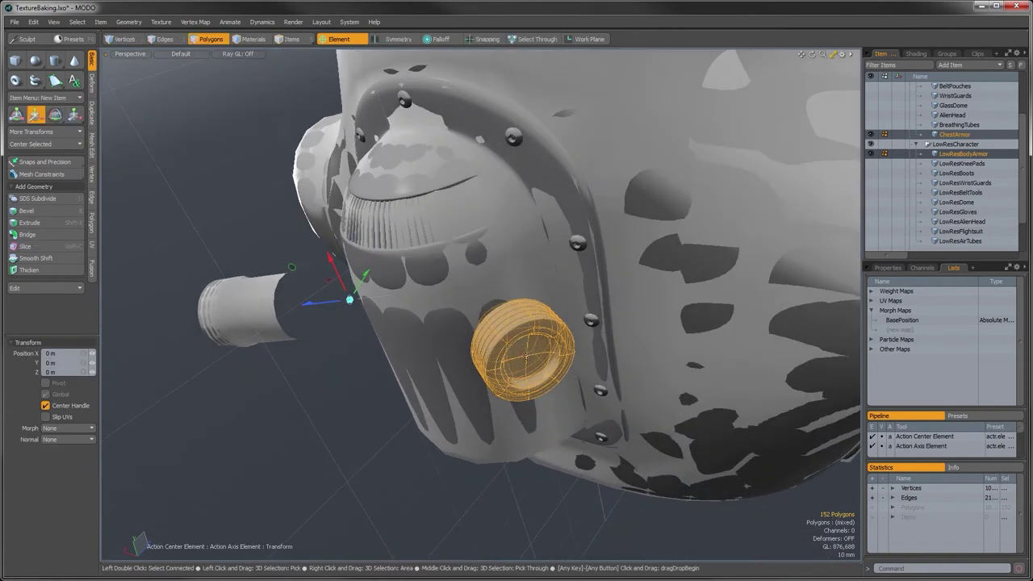
left_click(526, 355)
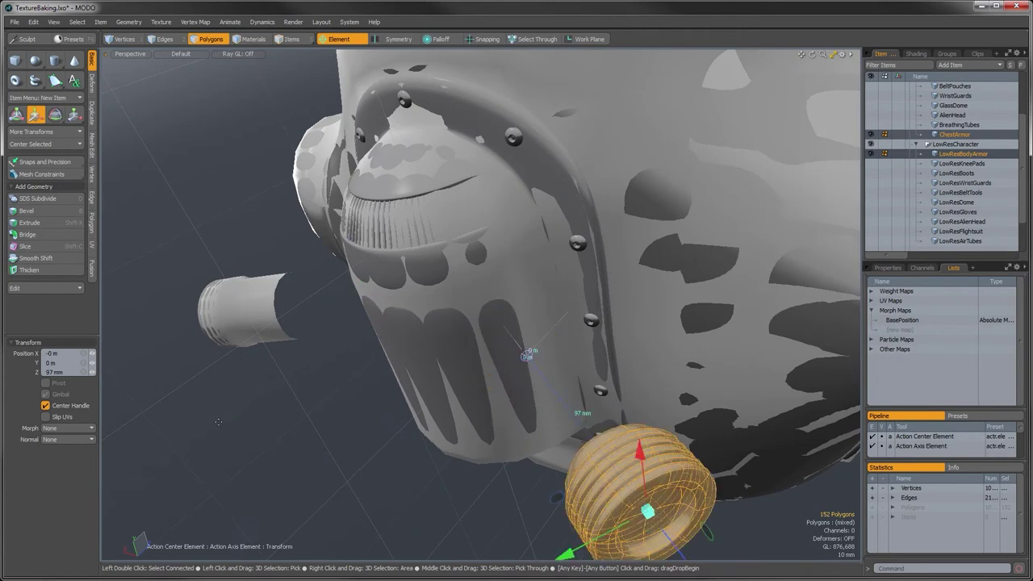
type("100")
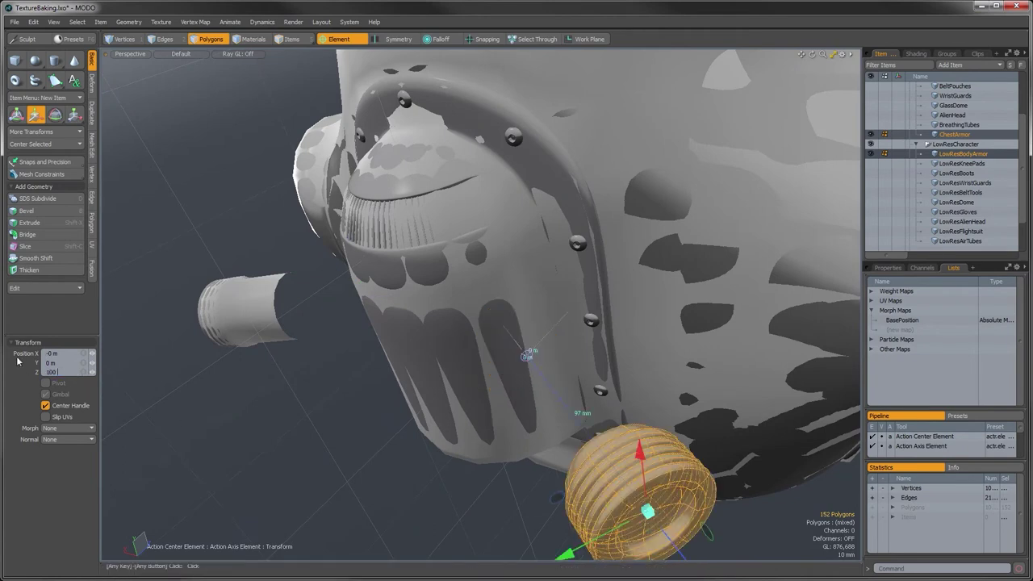
key("Return")
left_click_drag(242, 363, 483, 421, "alt")
key("space")
Select the hexagonal gem plate on the chest armour and grow the selection twice.
key("a")
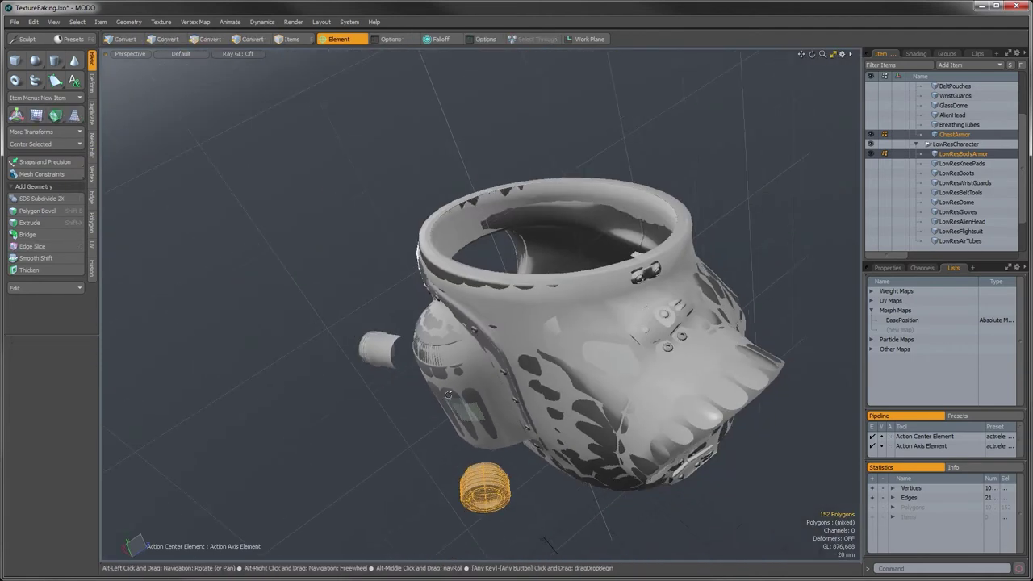
left_click_drag(484, 484, 472, 407, "alt")
scroll(492, 417, "up", 5)
scroll(492, 418, "up", 2)
double_click(472, 407)
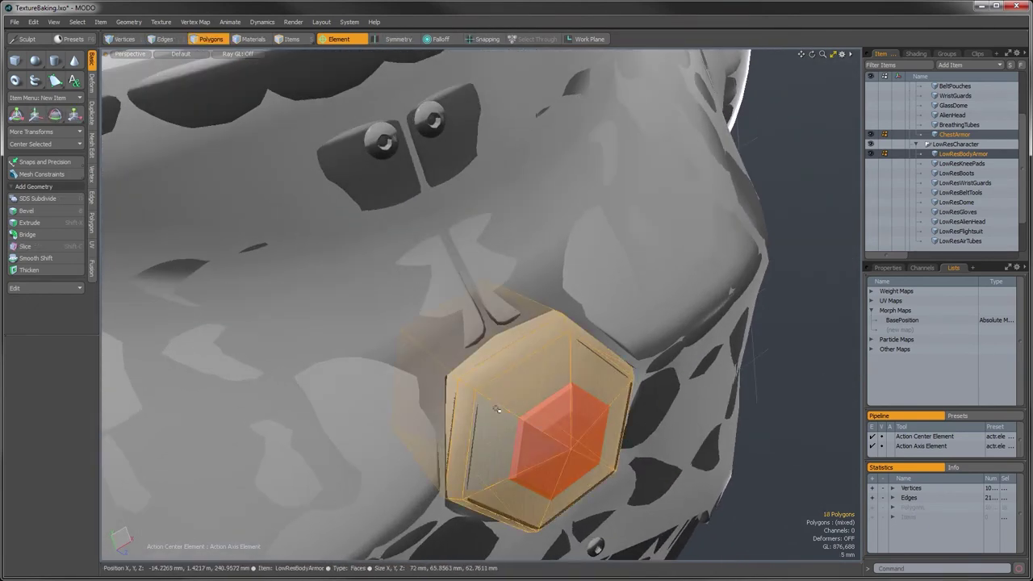
key("shift+Up")
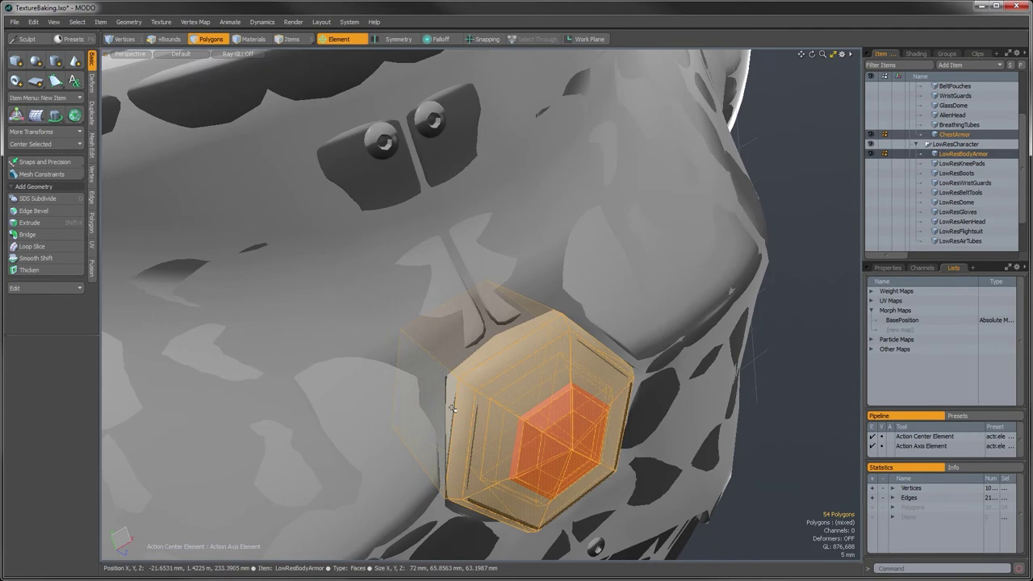
key("shift+Up")
left_click_drag(453, 409, 501, 363, "alt")
Move the hexagon plate outward to a Z position of 120 mm.
key("w")
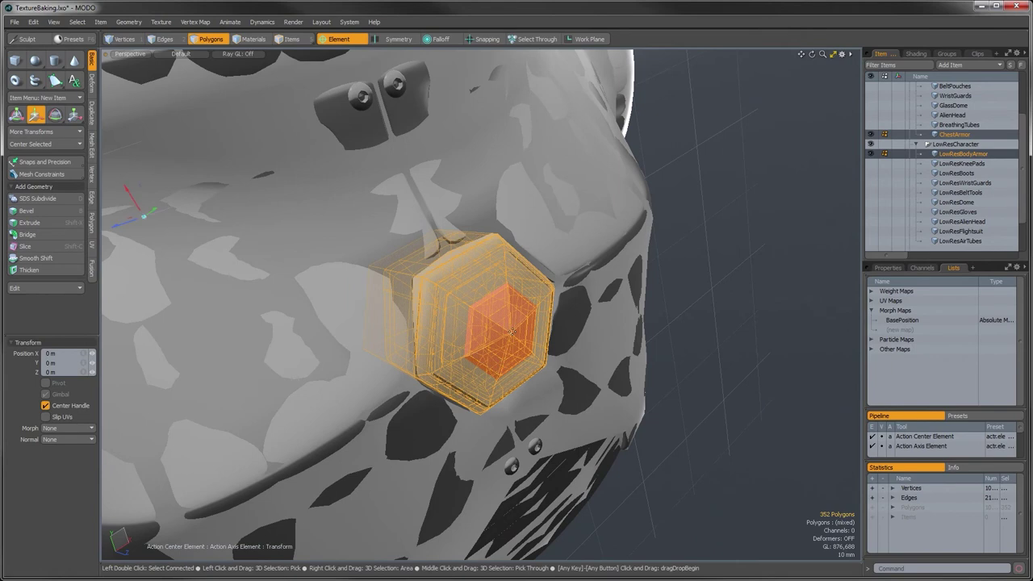
left_click(510, 333)
left_click_drag(554, 344, 558, 347)
left_click_drag(61, 372, 24, 377)
type("120 mm")
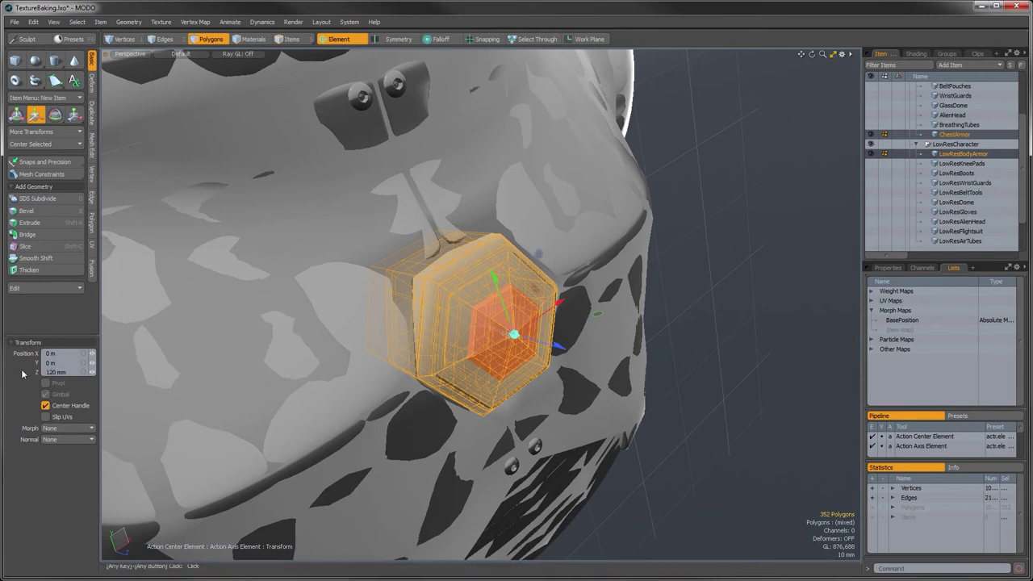
key("Return")
left_click_drag(242, 282, 790, 278, "alt")
key("space")
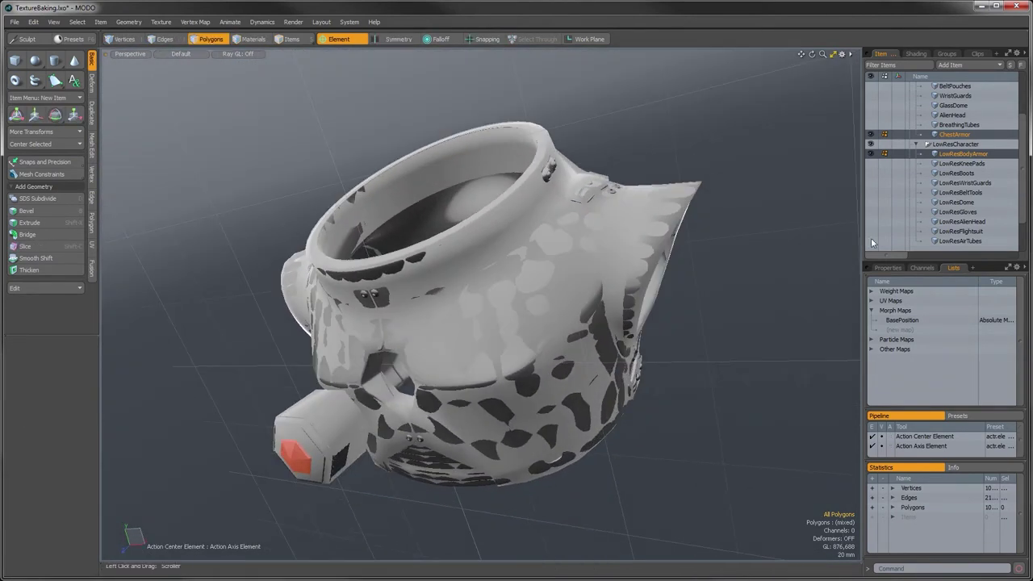
Toggle the BasePosition morph on and off to compare the exploded armour from several angles.
left_click(906, 321)
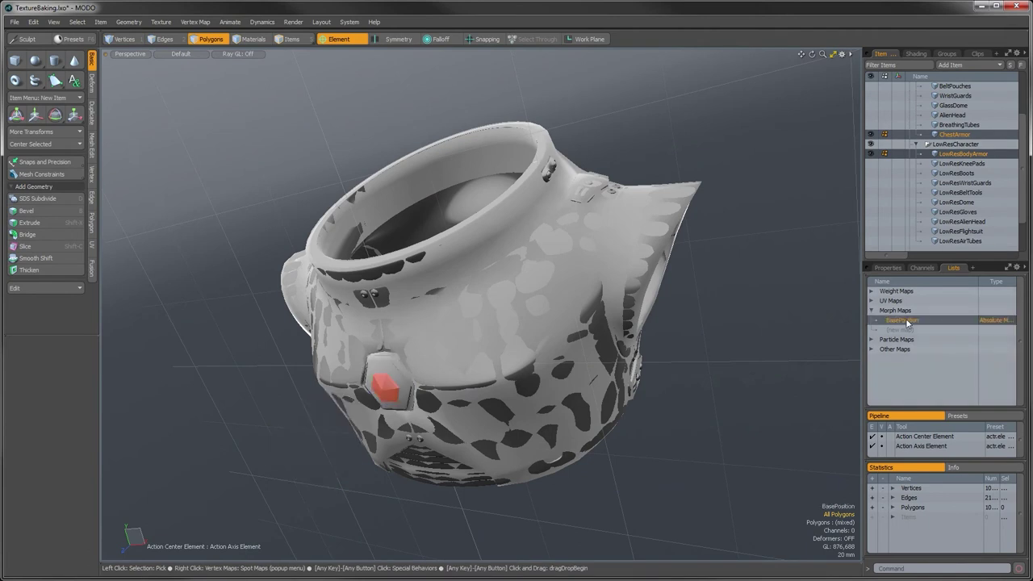
left_click(897, 323, "ctrl")
left_click_drag(500, 371, 576, 357, "alt")
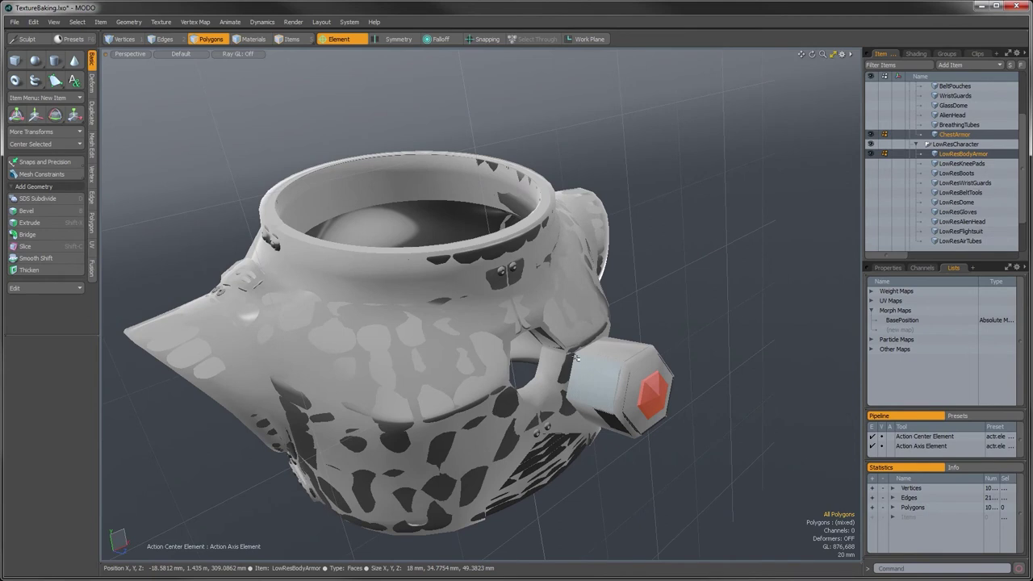
left_click_drag(698, 394, 594, 325, "alt")
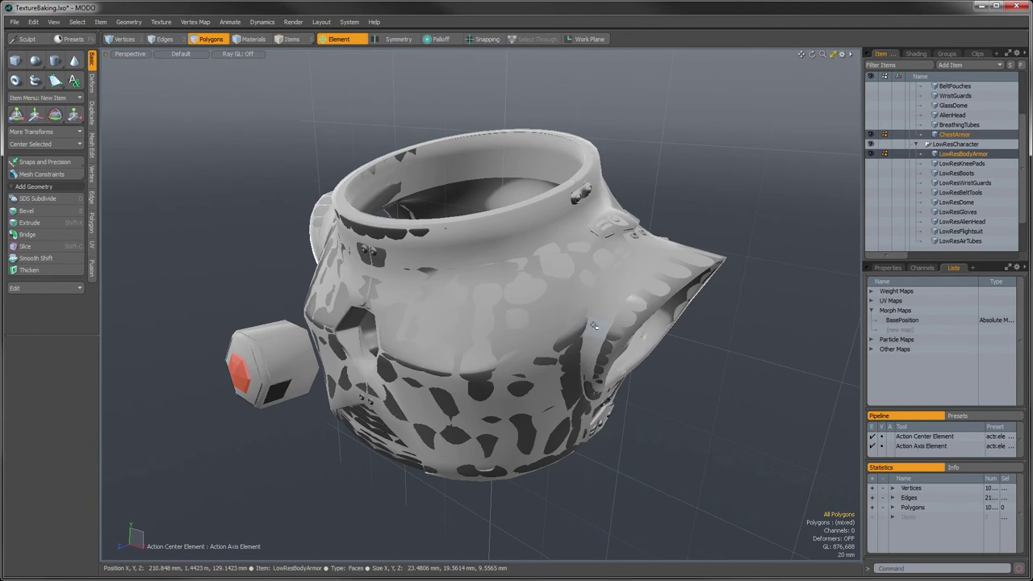
left_click_drag(594, 325, 548, 323, "alt")
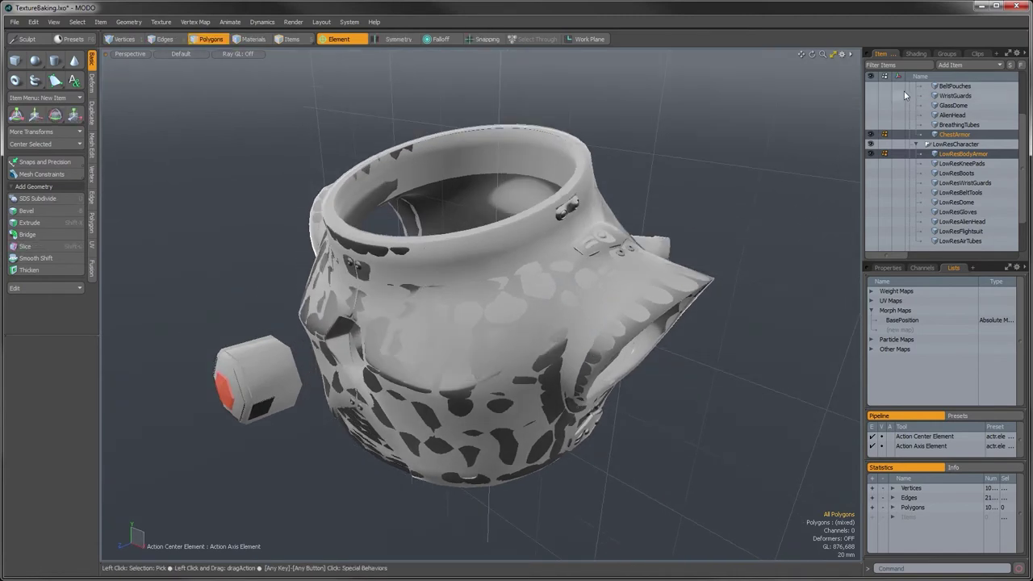
Leave LowResBodyArmor as the only selected mesh in the Item List.
left_click(916, 53)
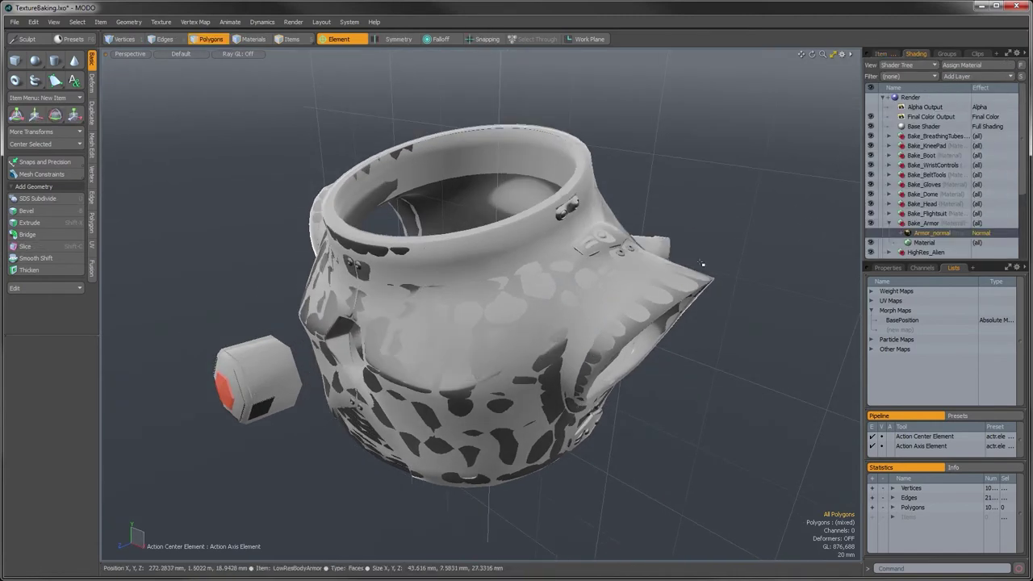
left_click(883, 53)
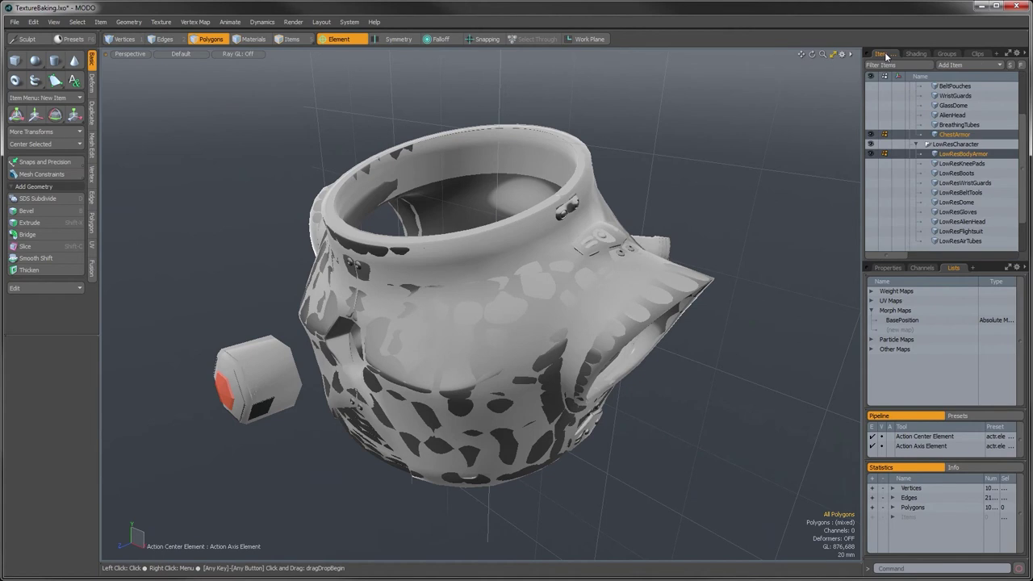
left_click(951, 152)
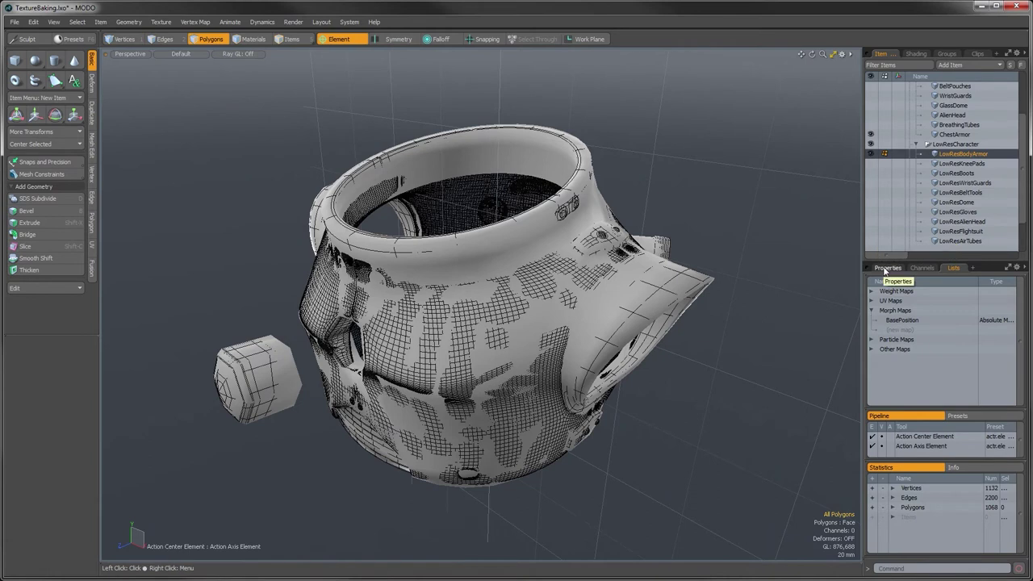
Make BakeTexture the active UV map, then bring up the Armor_normal layer's menu under Bake_Armor.
left_click(871, 300)
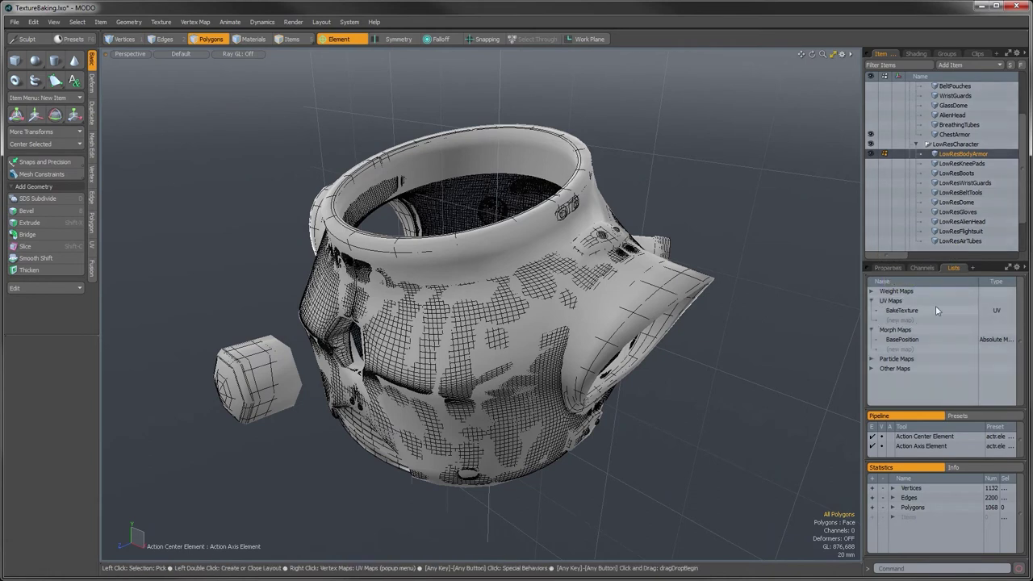
left_click(908, 310)
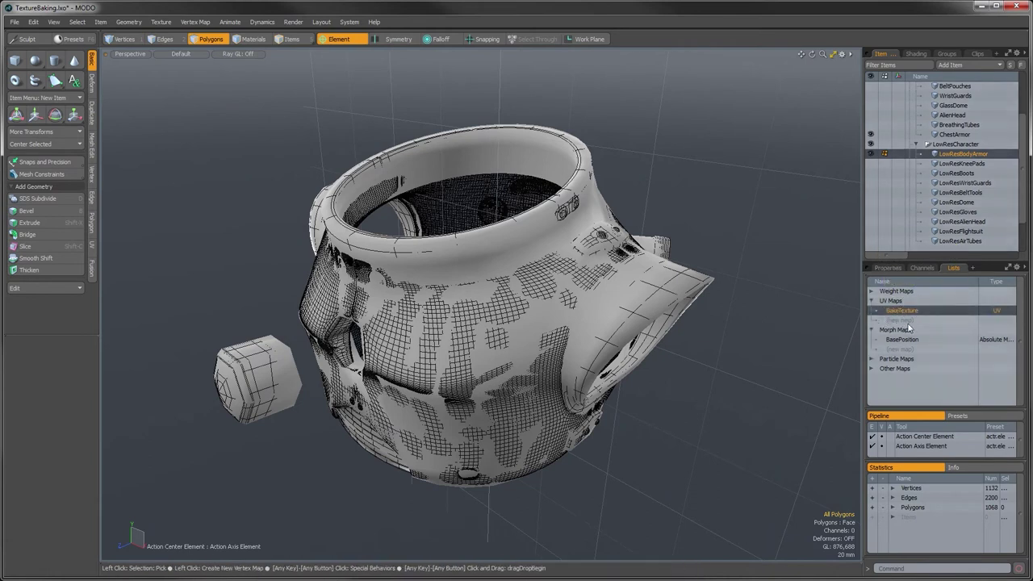
left_click(917, 55)
left_click(888, 223)
scroll(944, 218, "down", 1)
left_click(951, 203)
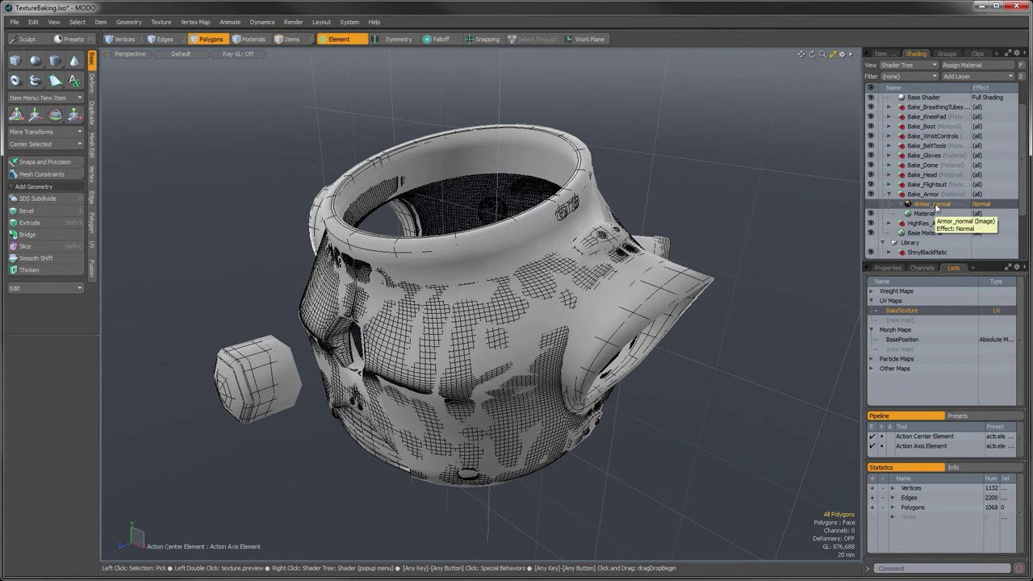
right_click(936, 208)
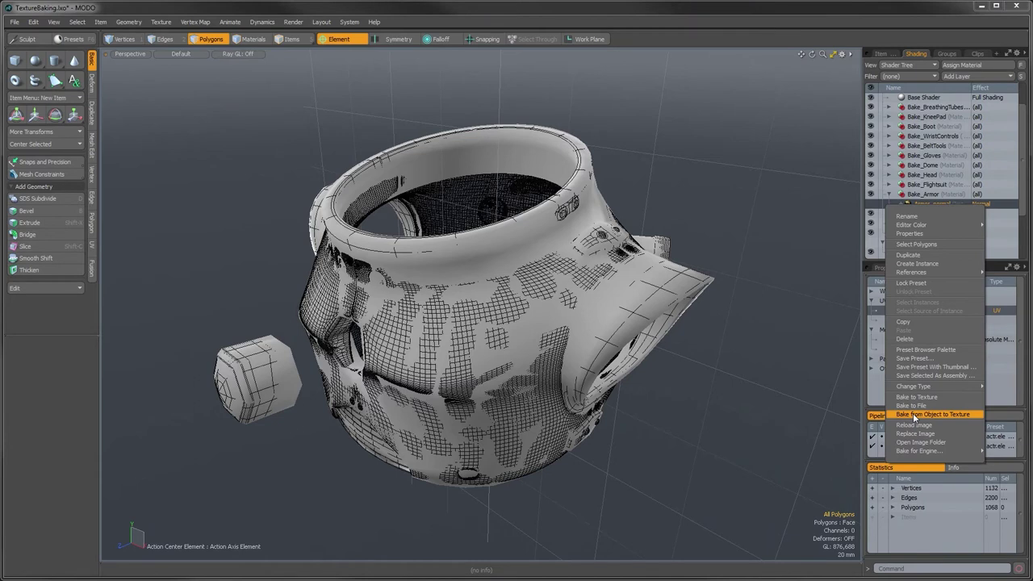
Choose Bake from Object to Texture for the Armor_normal image layer.
left_click(914, 414)
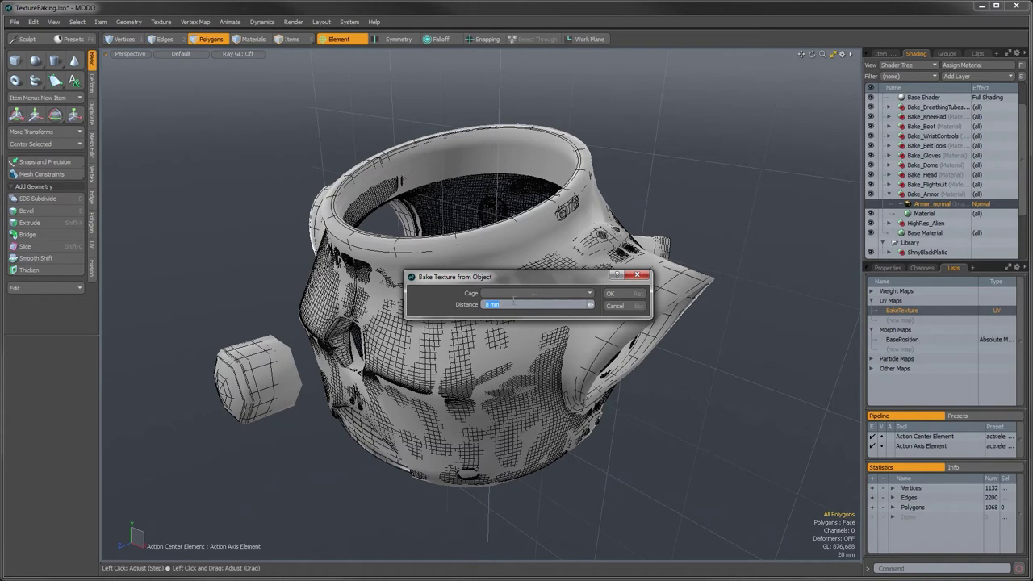
Confirm the bake to render the 1024 x 1024 Armor_normal map, then close the render window.
left_click(612, 293)
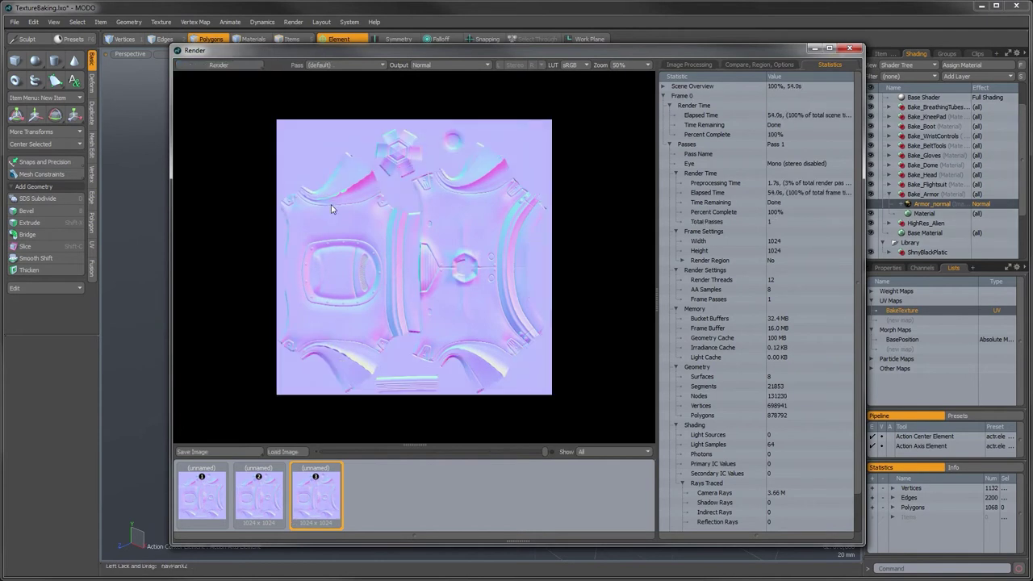
left_click(854, 49)
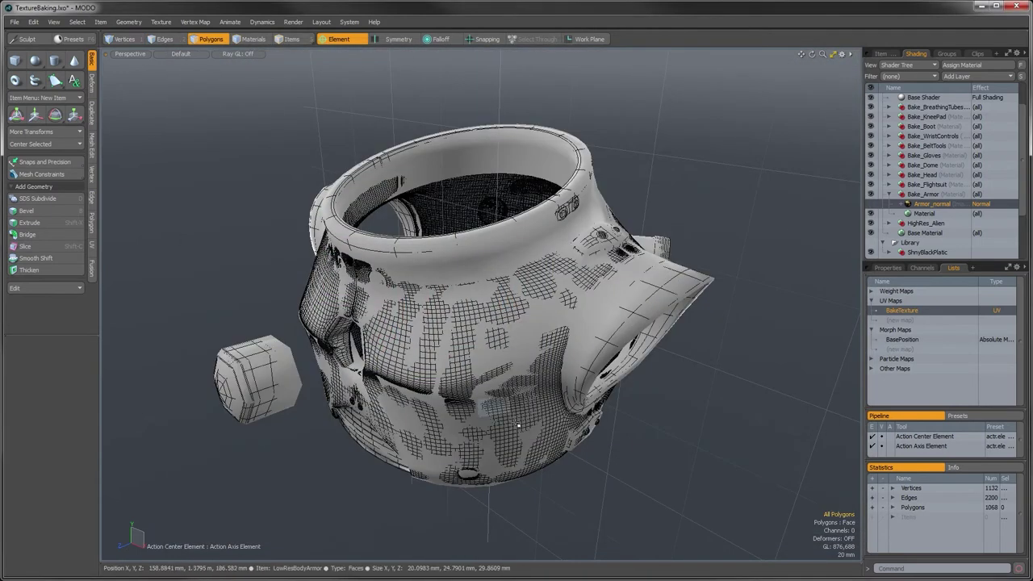
Save the baked Armor_normal clip to disk, then reload it and confirm Yes.
left_click(871, 205)
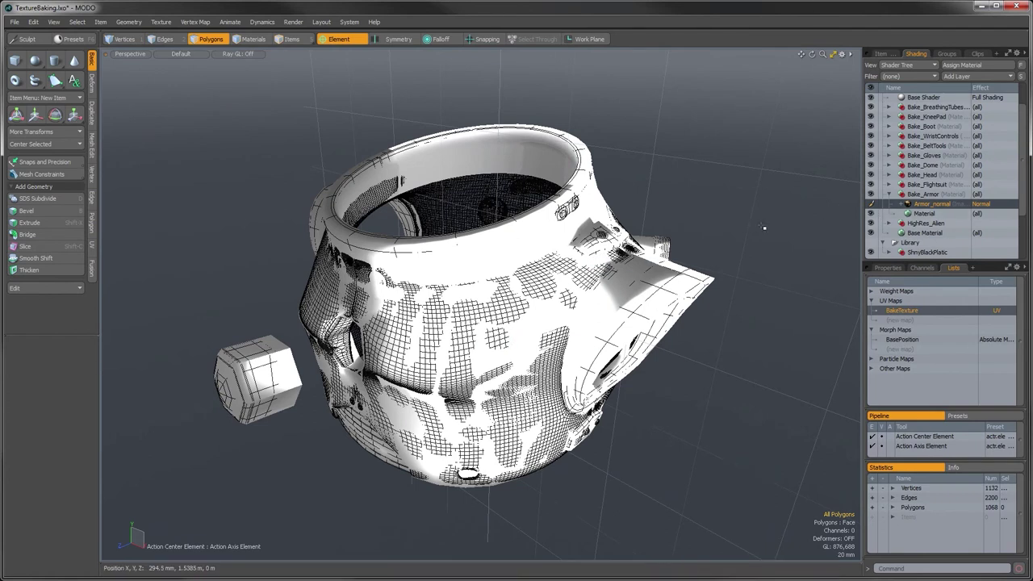
left_click(975, 54)
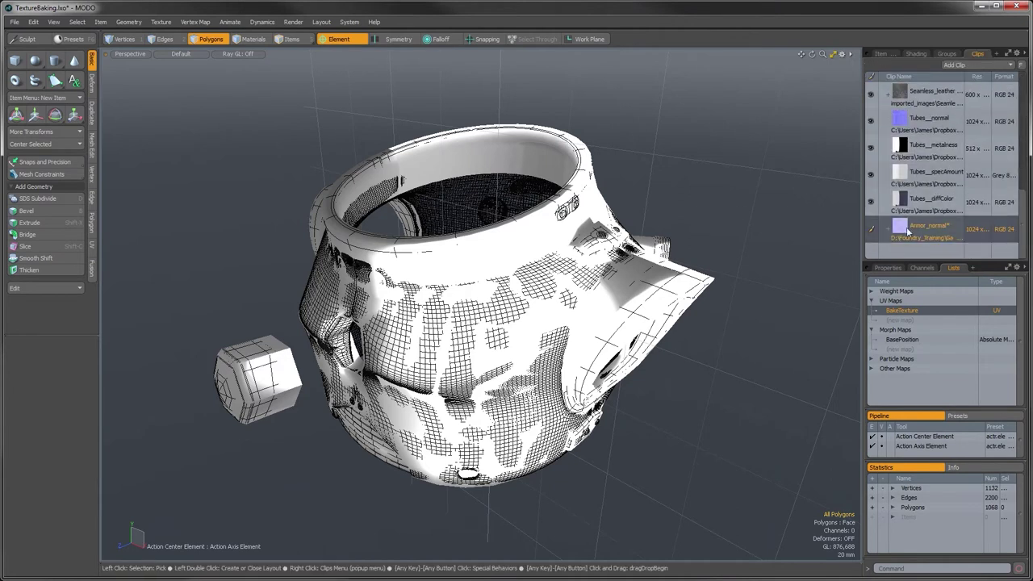
right_click(905, 230)
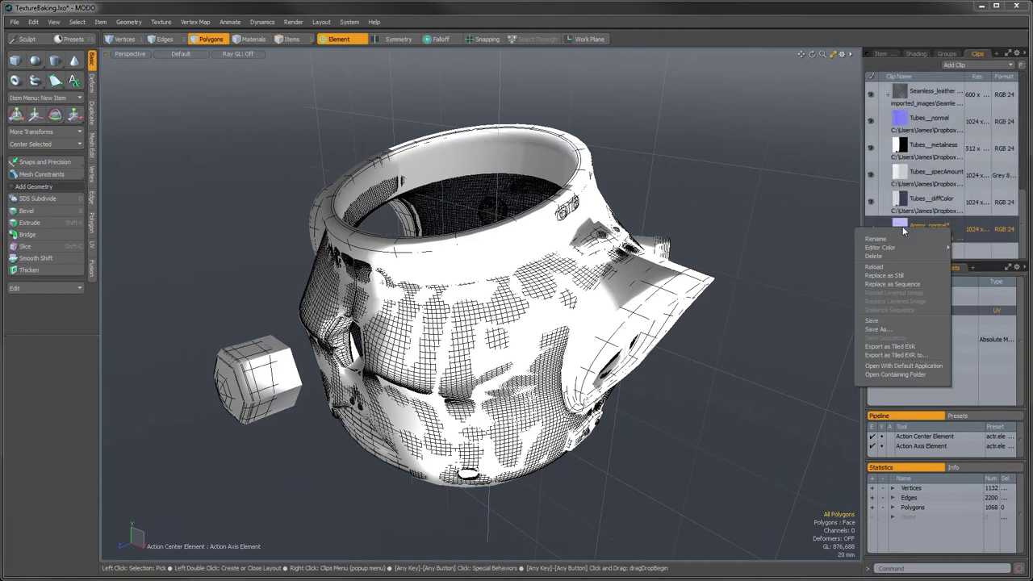
left_click(885, 321)
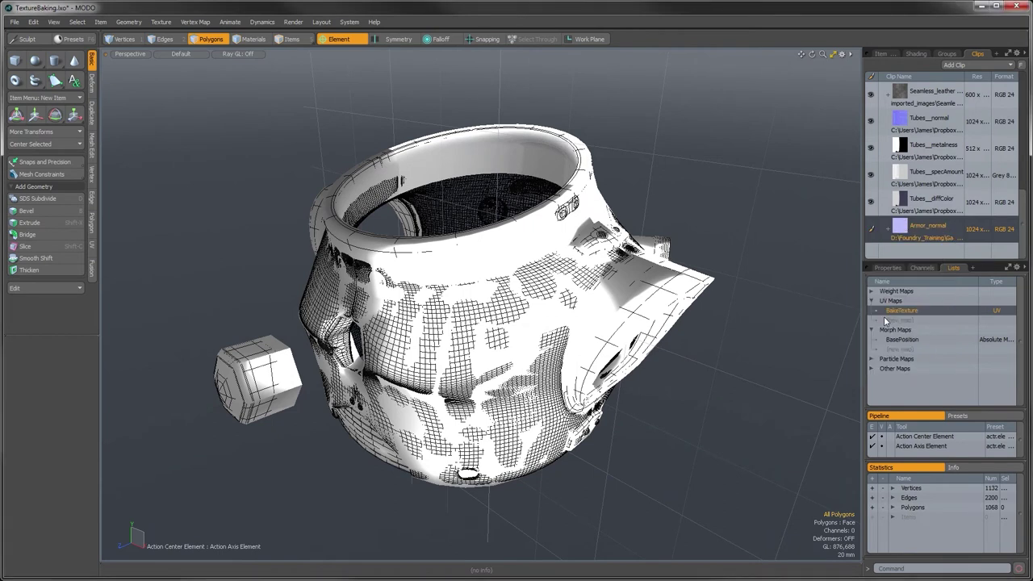
right_click(904, 230)
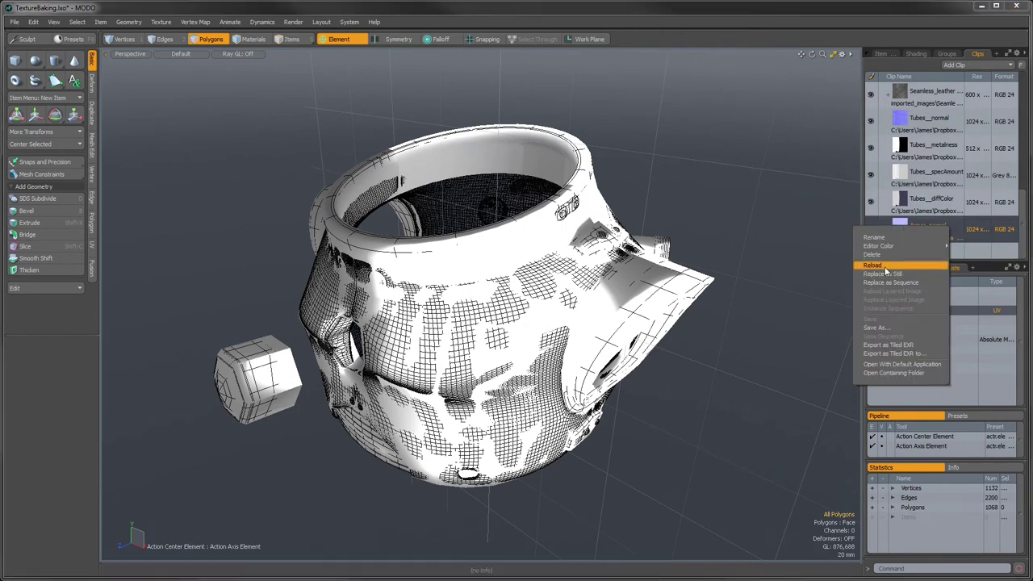
left_click(875, 265)
left_click(595, 295)
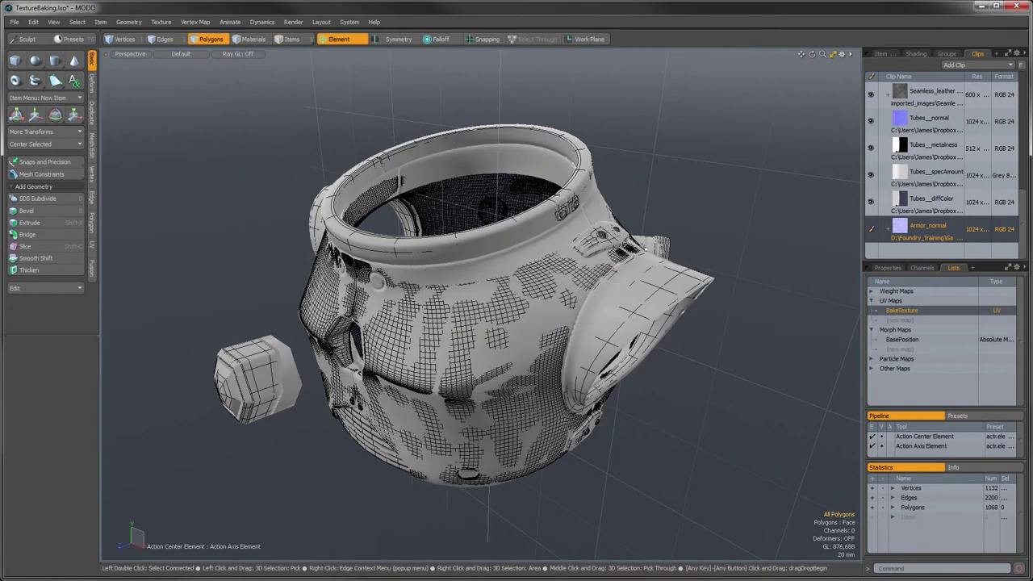
left_click_drag(588, 282, 581, 281, "alt")
Apply the BasePosition morph map and orbit the armor to inspect the neck opening's baked detail.
left_click(881, 54)
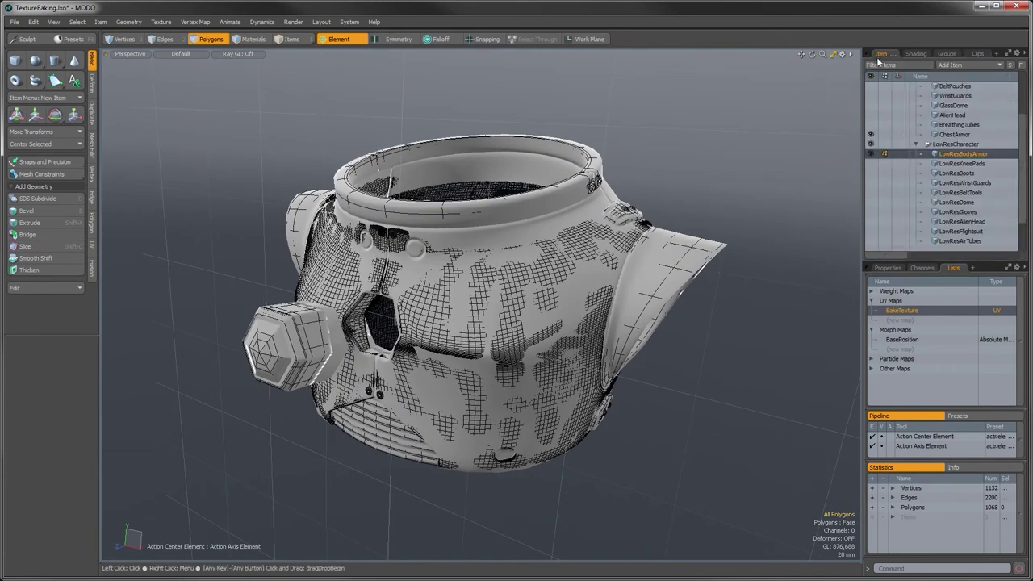
mouse_move(557, 258)
left_mouse_down("ctrl+alt")
mouse_move(554, 245)
mouse_move(556, 260)
left_mouse_up("ctrl+alt")
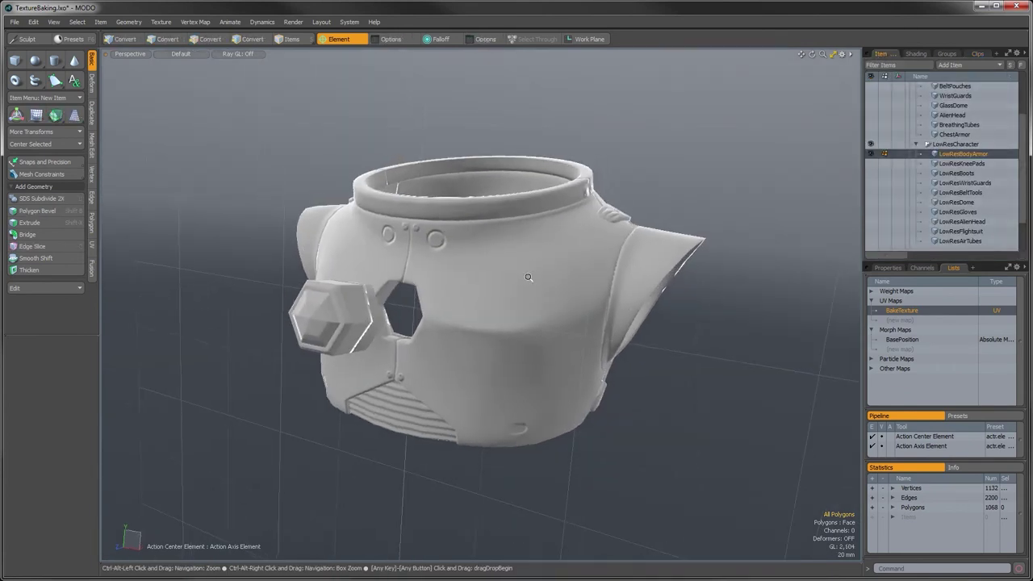
left_click(899, 339)
left_click_drag(516, 355, 379, 401, "alt")
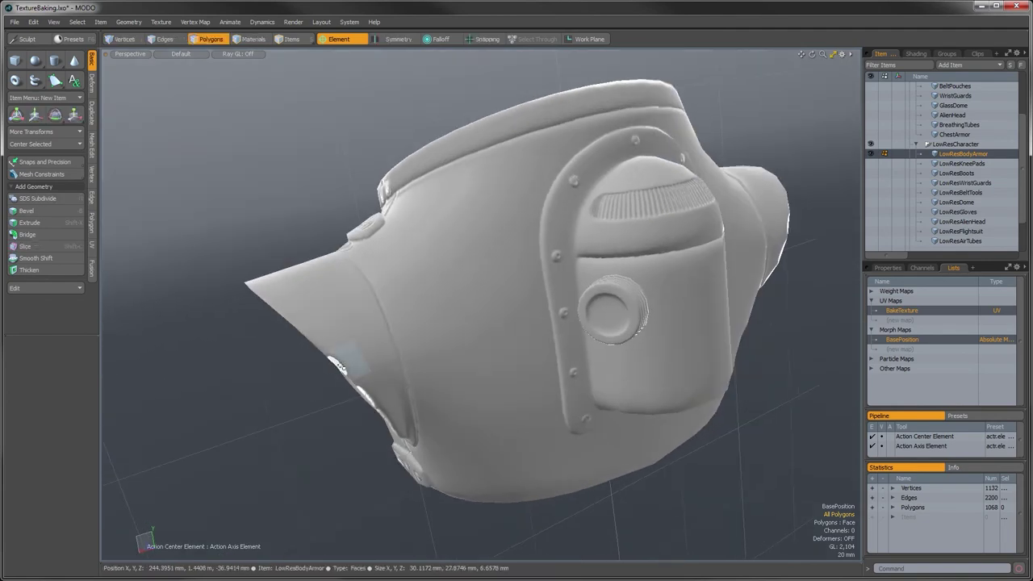
key("alt")
left_click_drag(337, 369, 590, 350, "alt")
Toggle the Armor_normal layer's visibility repeatedly to compare detail, leaving it enabled.
left_click(916, 54)
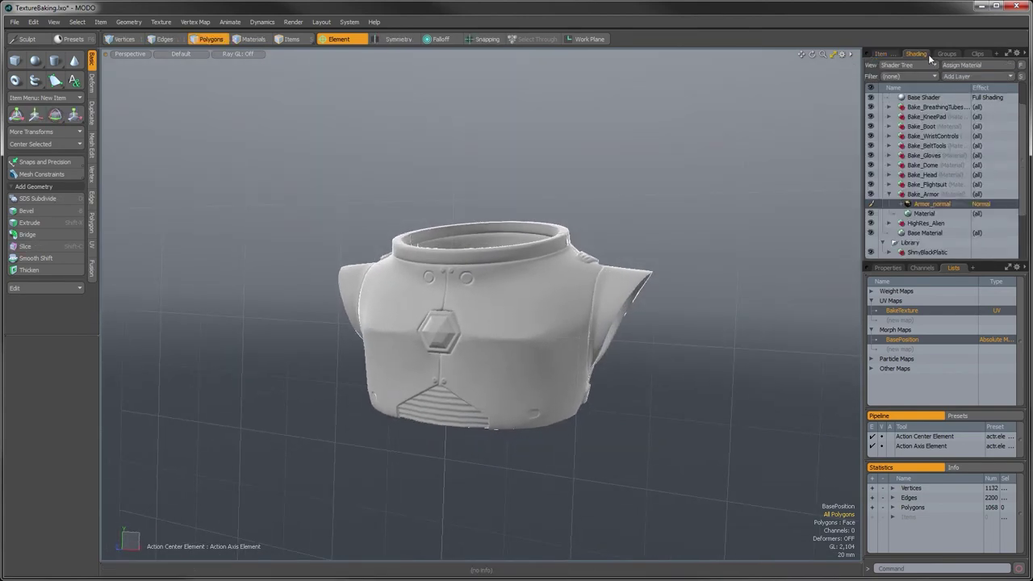
left_click(871, 205)
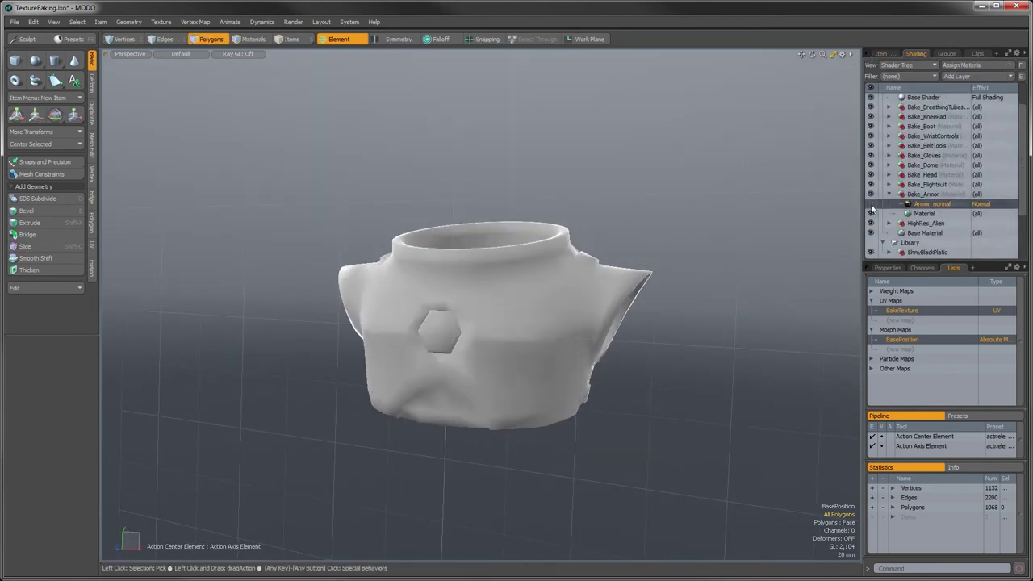
left_click(870, 206)
left_click(870, 205)
left_click(871, 206)
left_click(871, 206)
left_click(871, 206)
left_click_drag(613, 235, 643, 233, "alt")
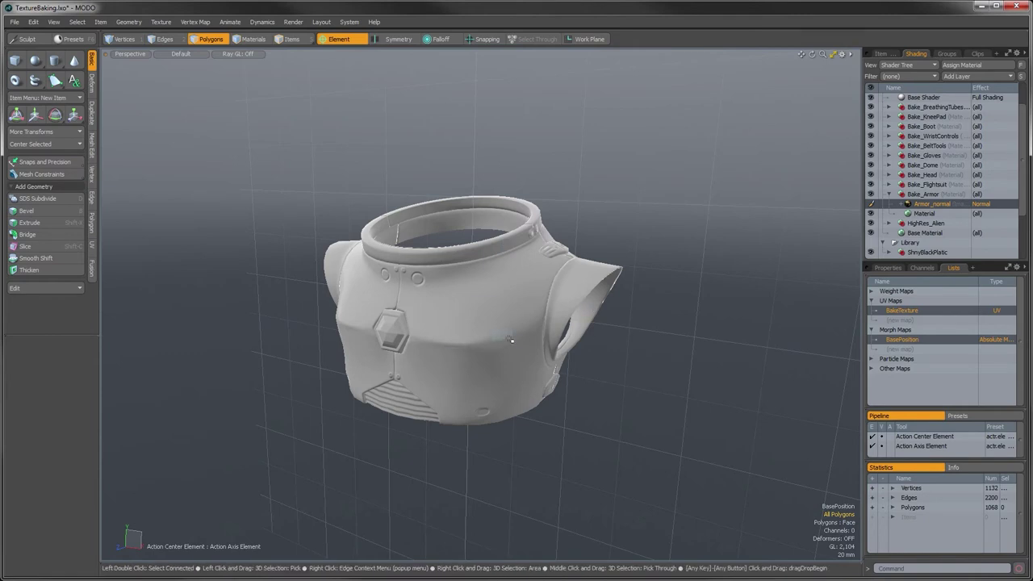
left_click_drag(509, 340, 597, 291, "alt")
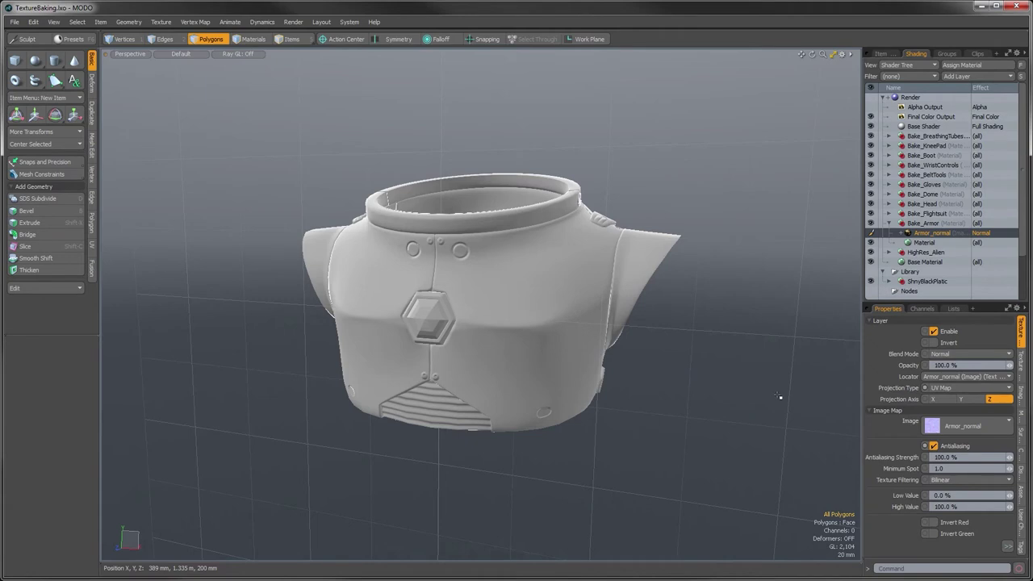
Delete the Armor_normal texture layer from the Shader Tree.
left_click(920, 224)
left_click(925, 234)
key("Delete")
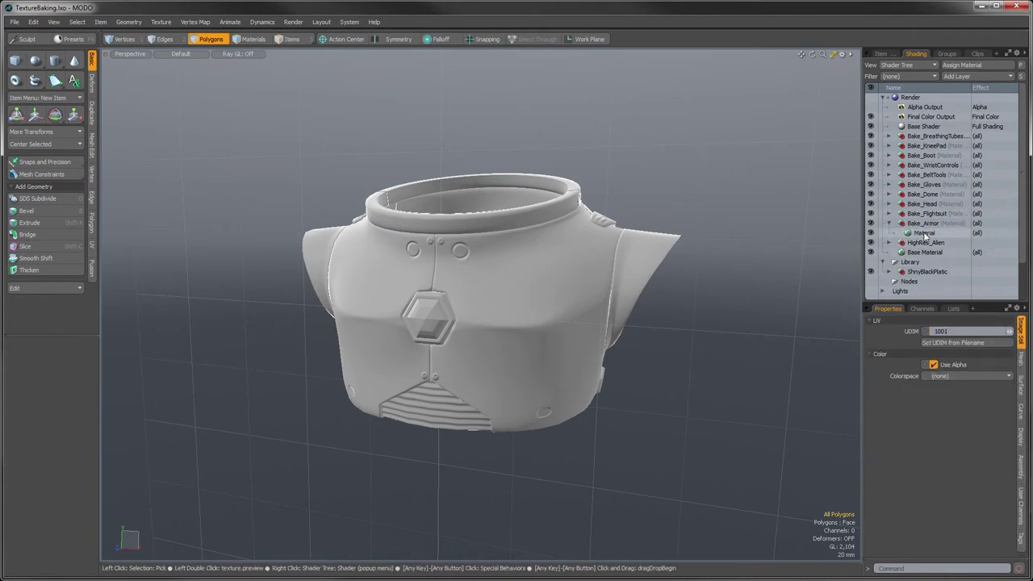
Delete the Armor_normal image clip from the Clips list.
left_click(974, 54)
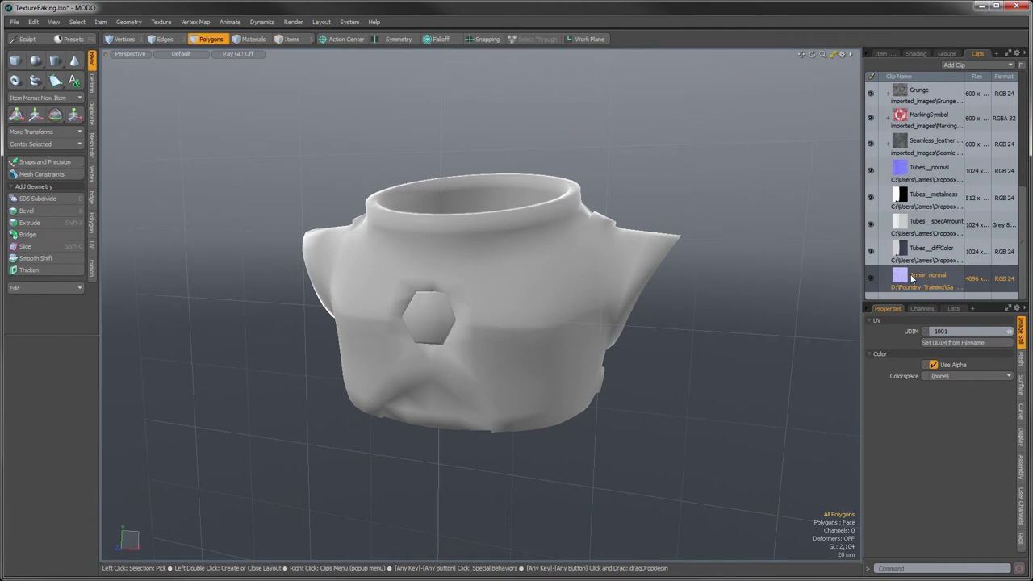
key("Delete")
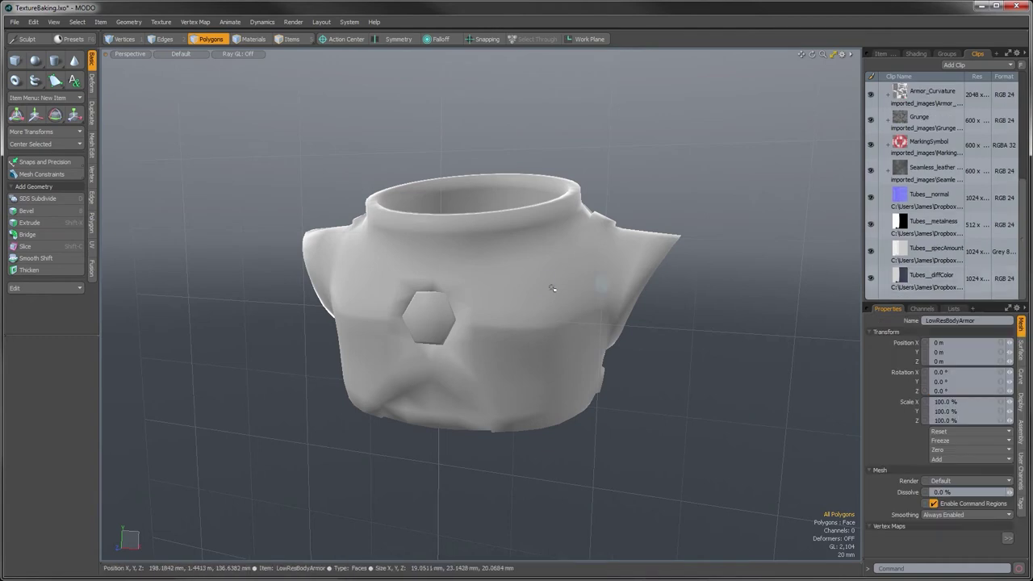
left_click_drag(657, 283, 678, 266, "alt")
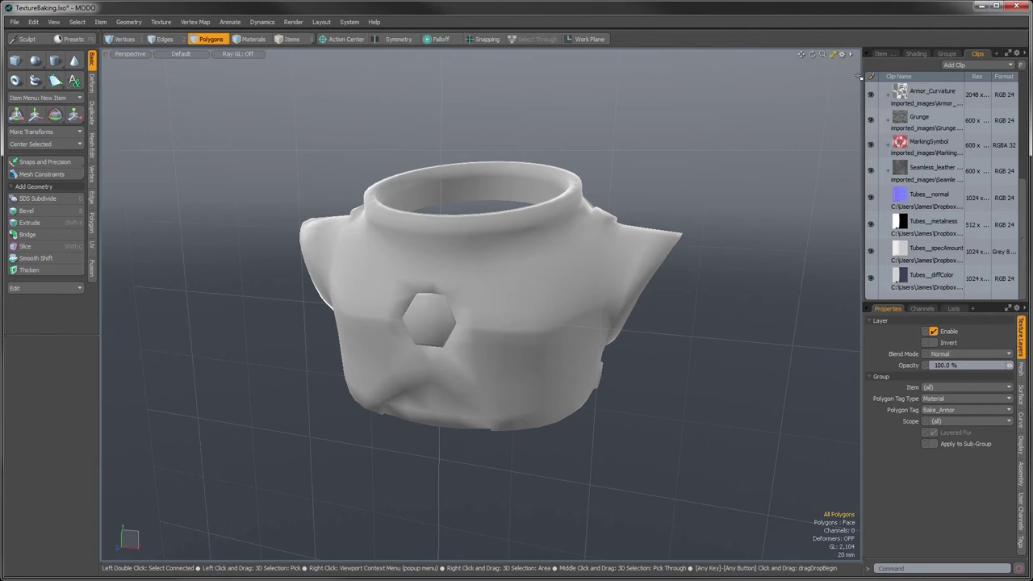
key("ctrl+Tab")
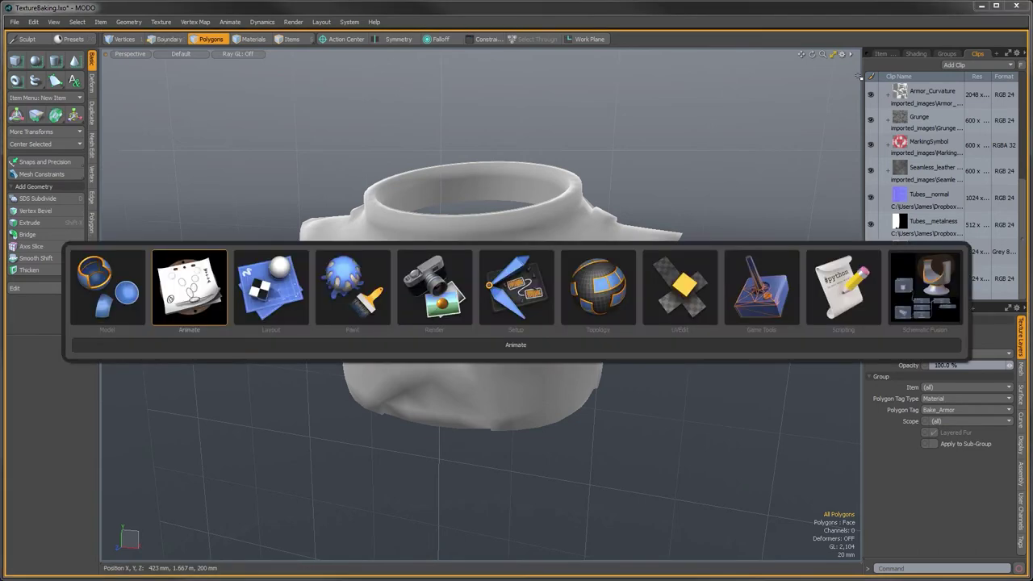
Switch to the Game Tools layout and maximize the Perspective view, zoomed onto the armor.
left_click(760, 290)
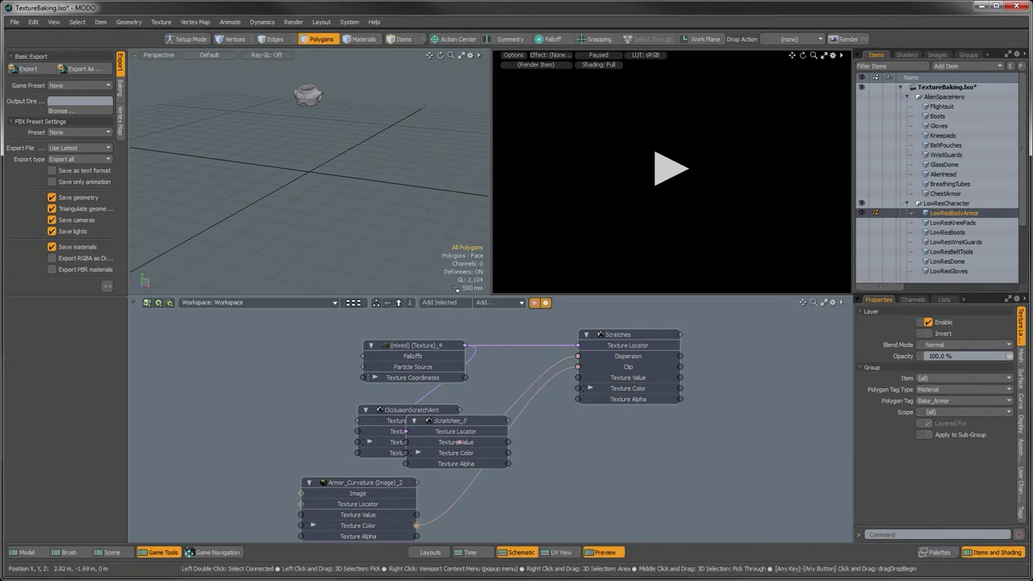
left_click_drag(450, 294, 436, 391)
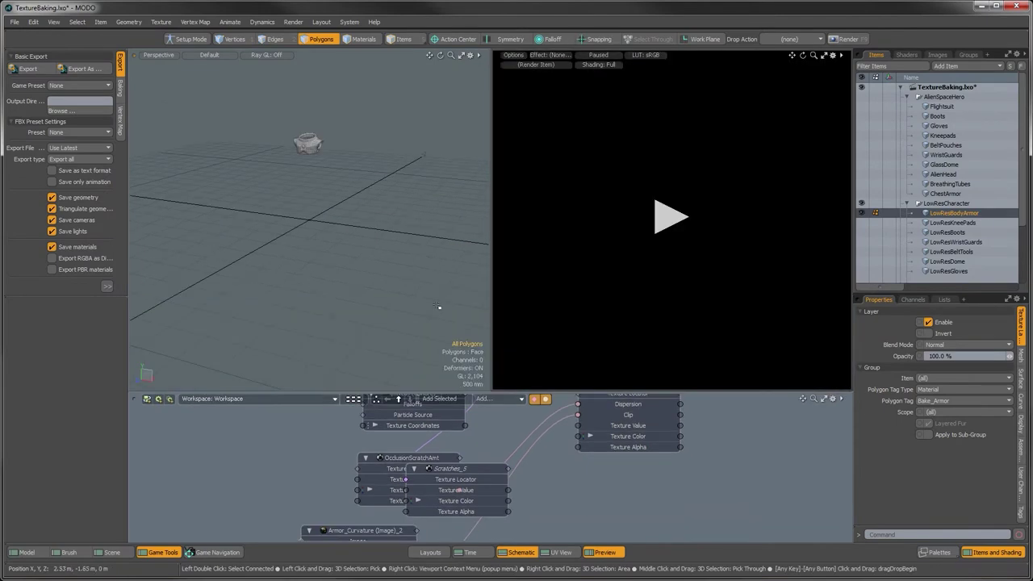
left_click(461, 55)
left_click_drag(542, 235, 561, 259, "alt")
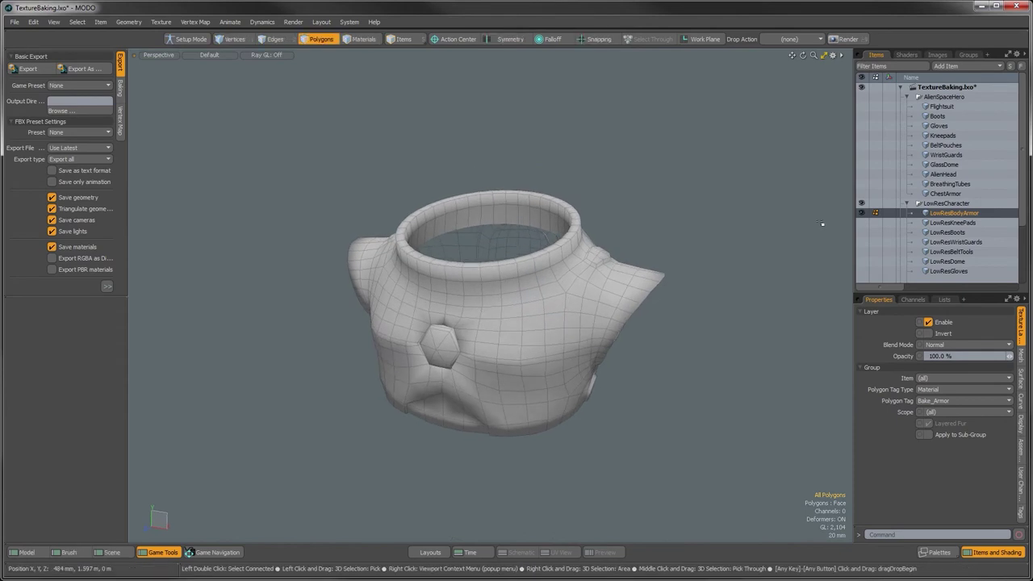
Unhide all LowRes items and the AlienSpaceHero group, collapse both groups, and show Baking.
left_click_drag(900, 290, 900, 381)
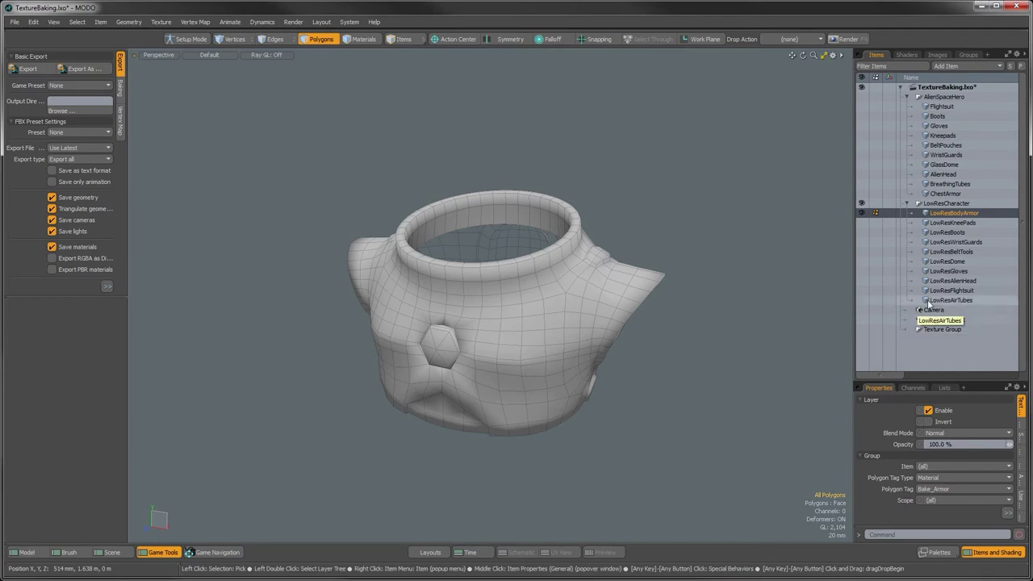
left_click_drag(863, 297, 864, 227)
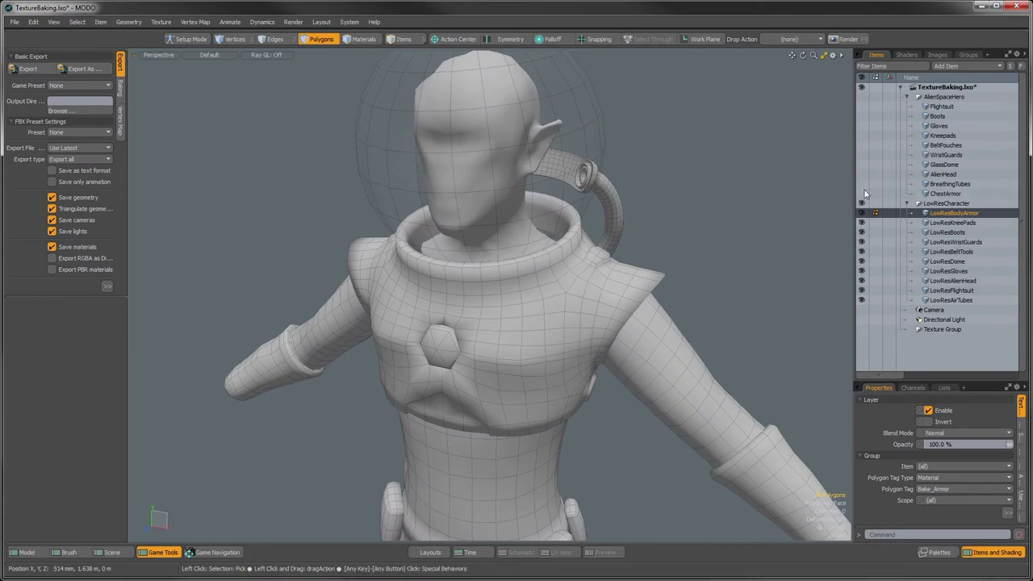
left_click(861, 96)
left_click_drag(710, 323, 567, 327, "alt")
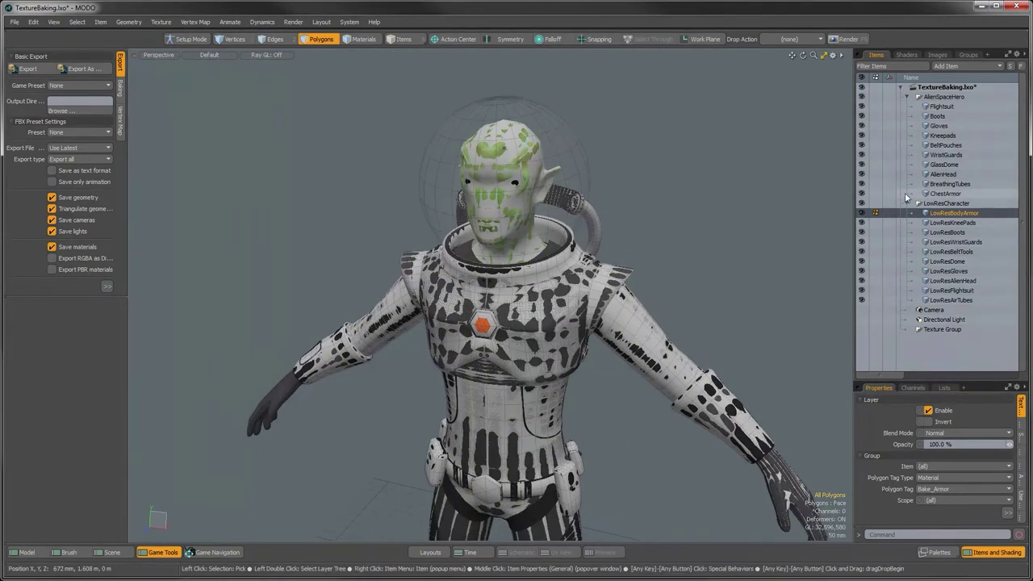
left_click(906, 98)
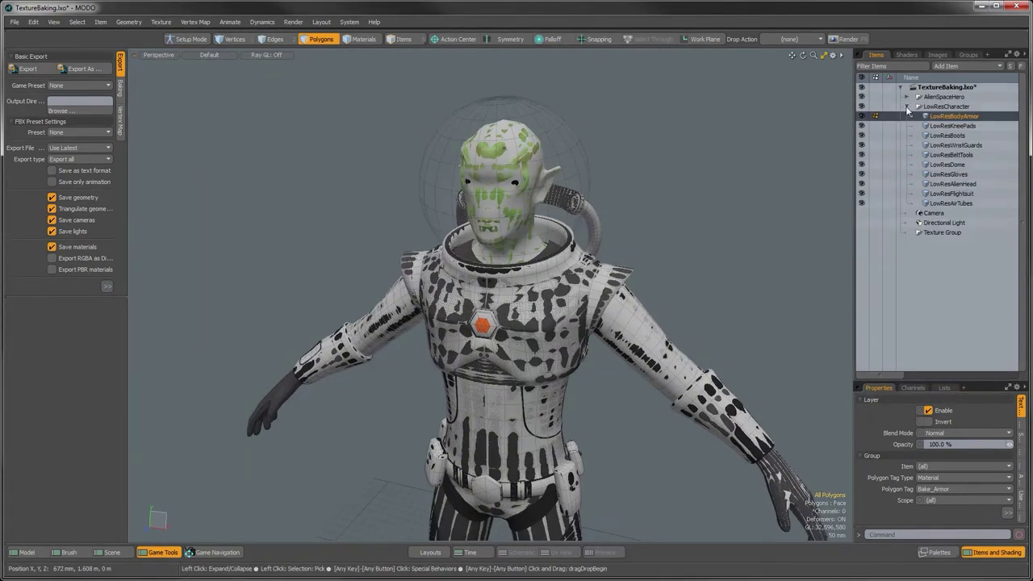
left_click(906, 107)
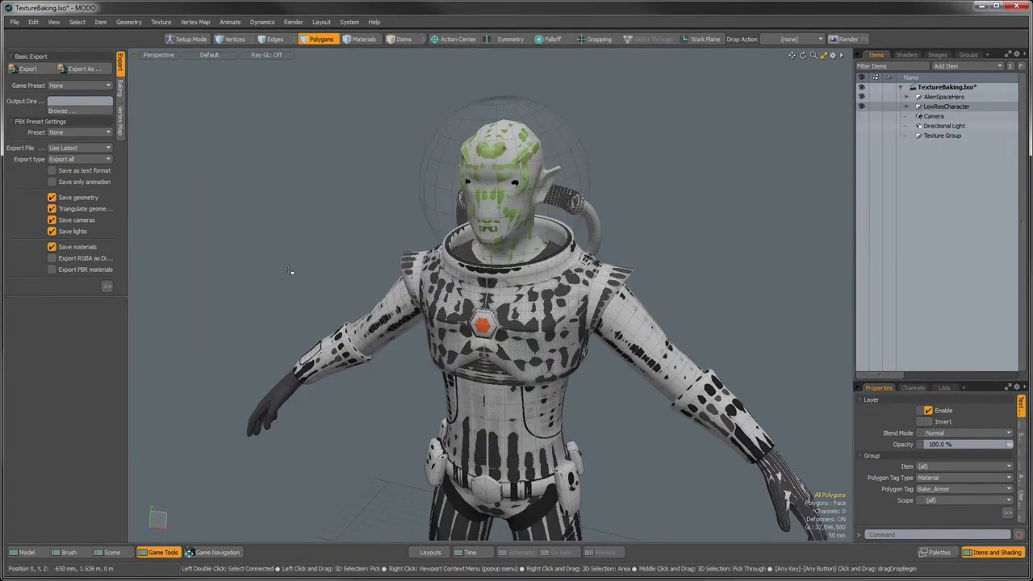
left_click(120, 87)
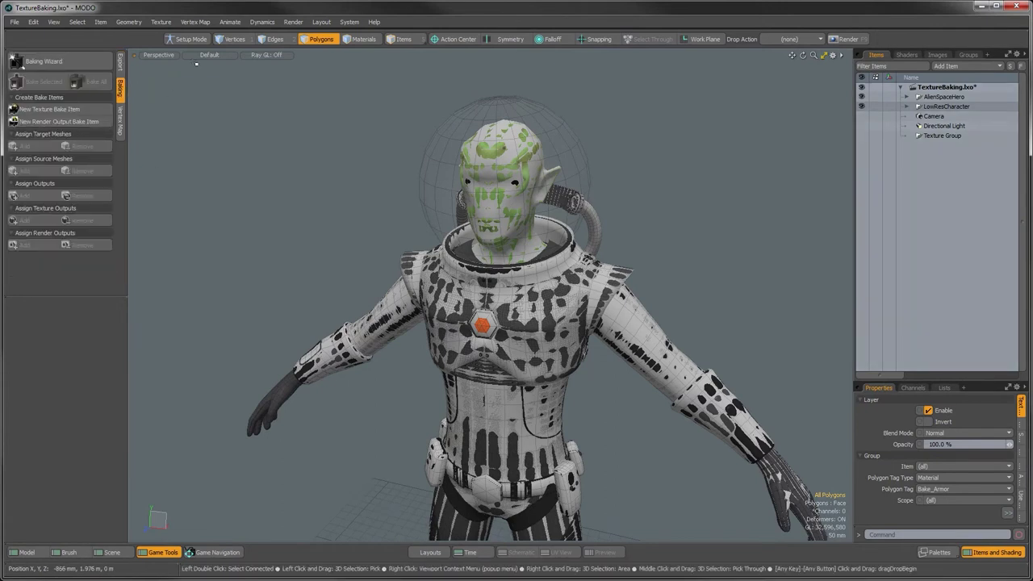
Open the Baking Wizard beside the Shaders tab listing the Bake_ materials.
left_click(31, 63)
left_click_drag(459, 161, 394, 130)
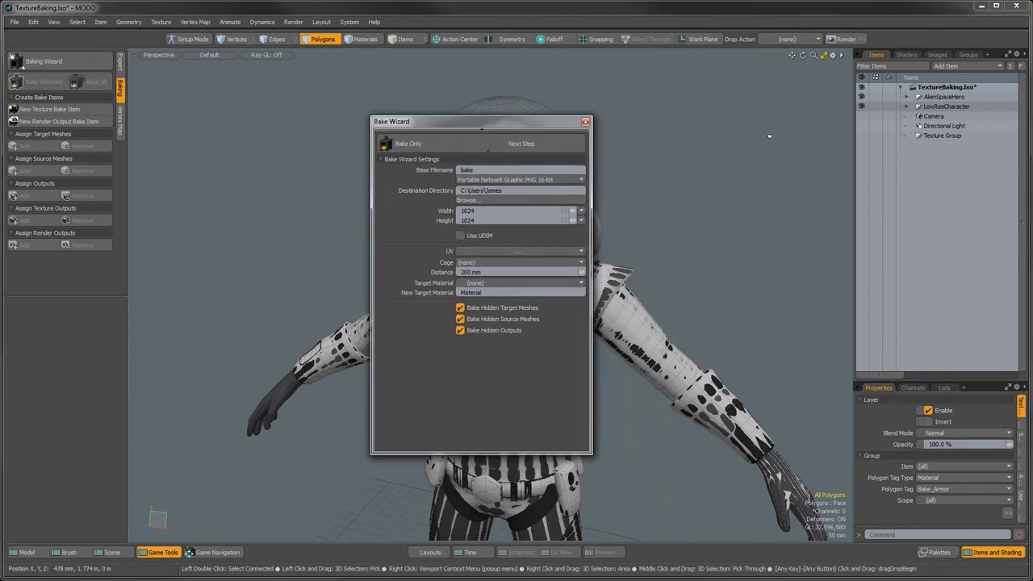
left_click(907, 55)
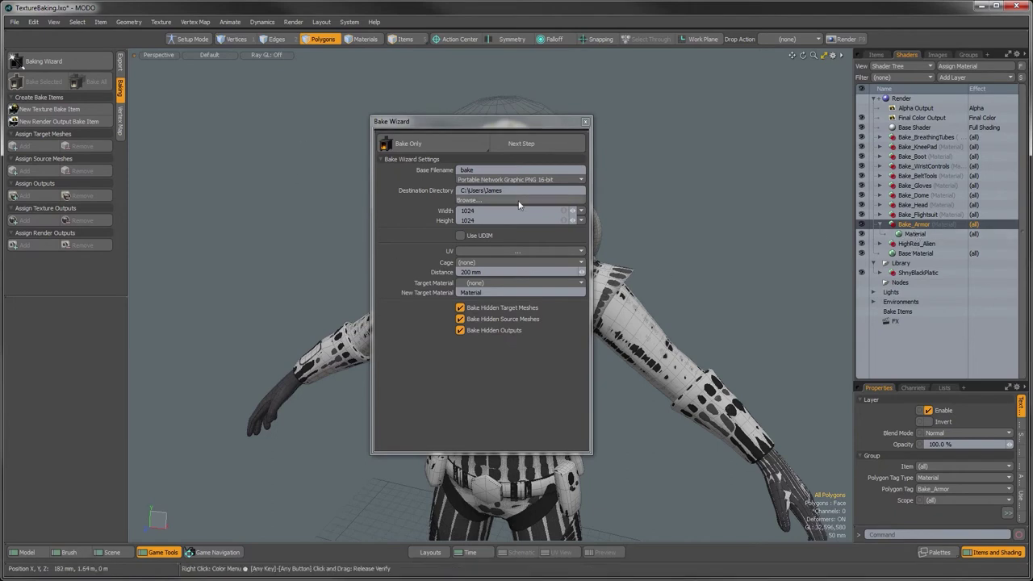
mouse_move(444, 121)
left_mouse_down()
mouse_move(458, 119)
mouse_move(451, 112)
left_mouse_up()
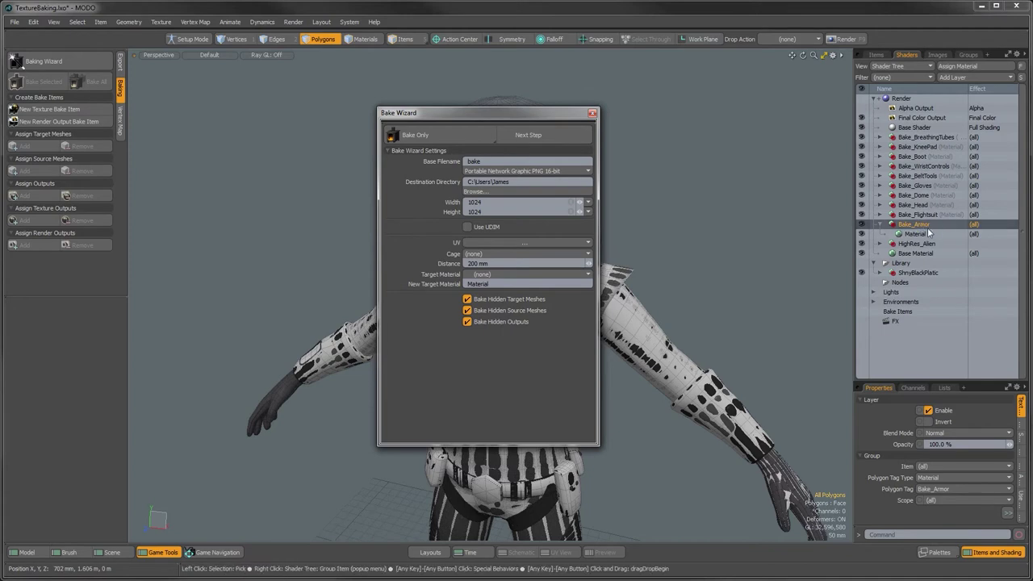
Name the bake output Armor and set the file format to standard PNG.
left_click(482, 161)
key("BackSpace")
key("BackSpace")
key("BackSpace")
key("BackSpace")
type("Armor")
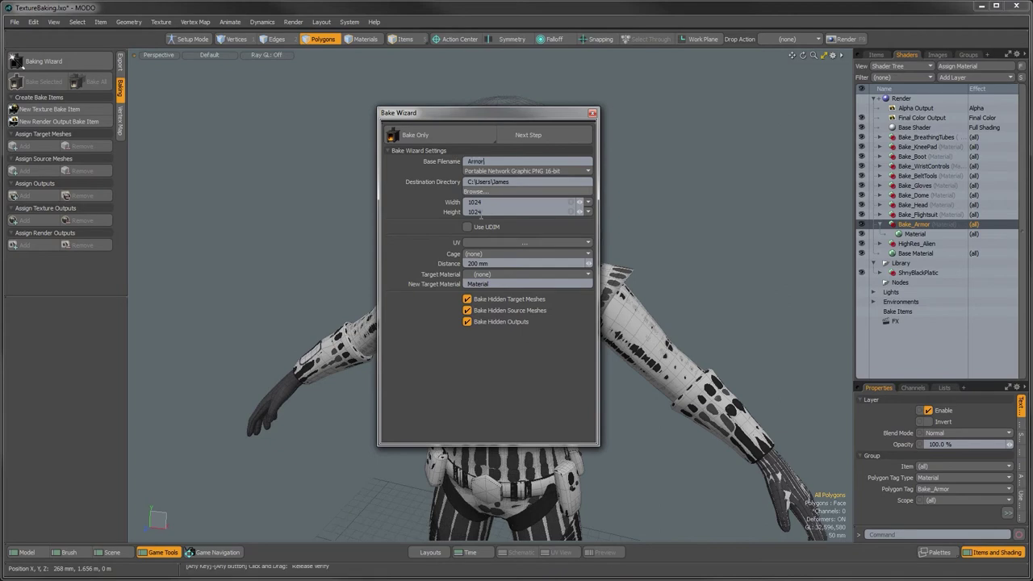
key("Return")
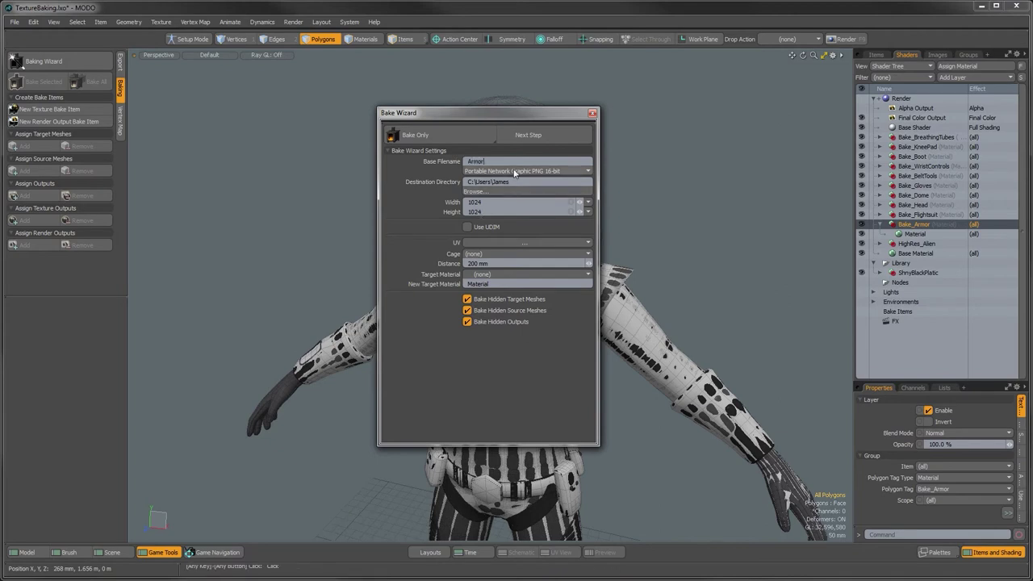
left_click(584, 171)
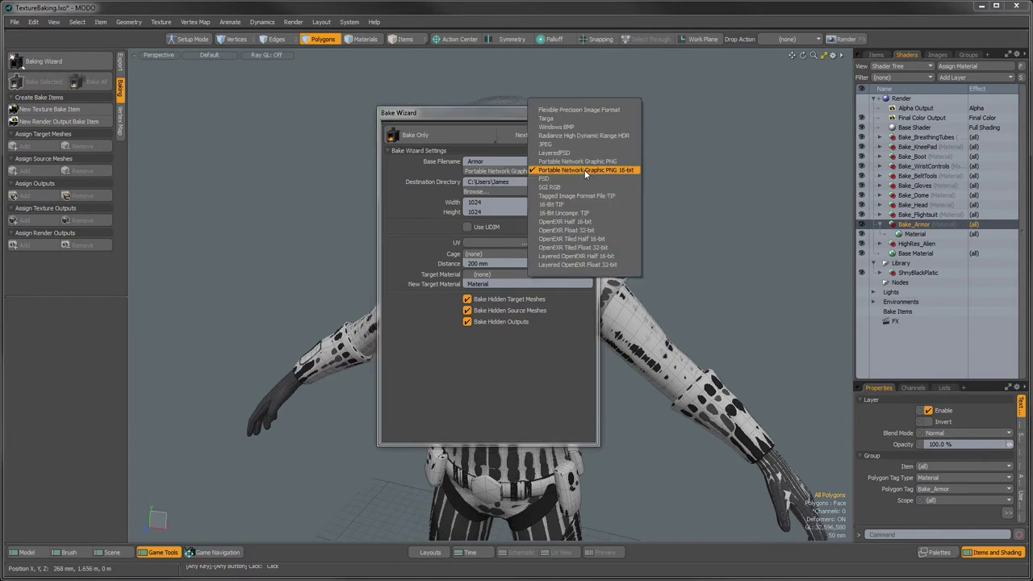
left_click(577, 161)
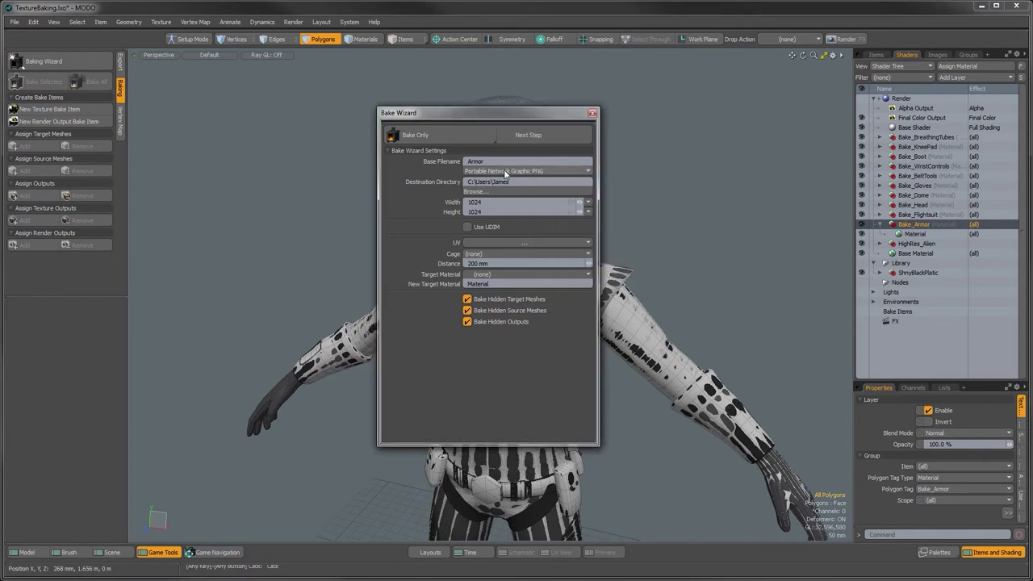
Set the output folder to D:\Foundry_Training\GameAssetTraining\BakedTextures.
left_click(479, 192)
left_click(433, 373)
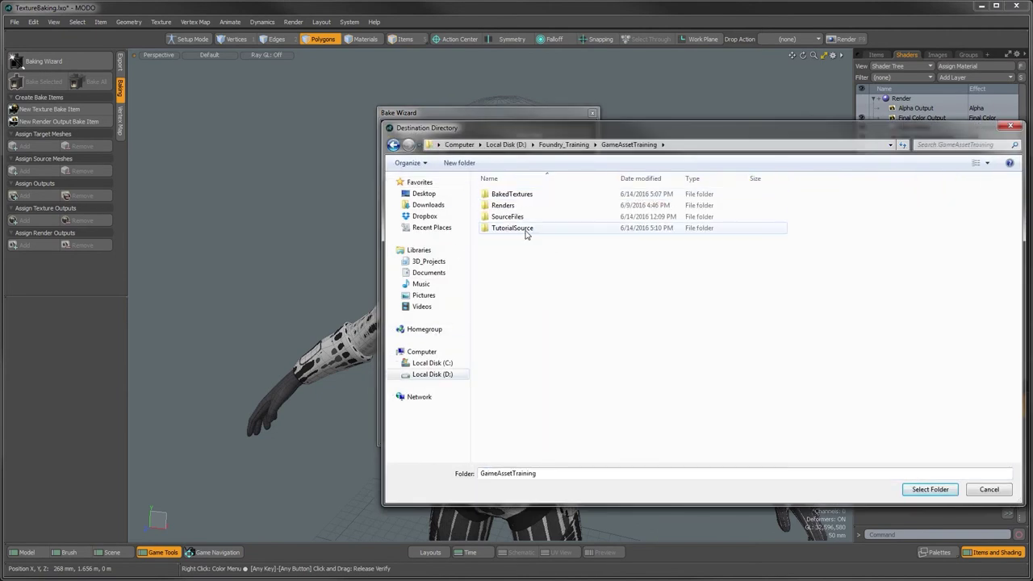
double_click(517, 195)
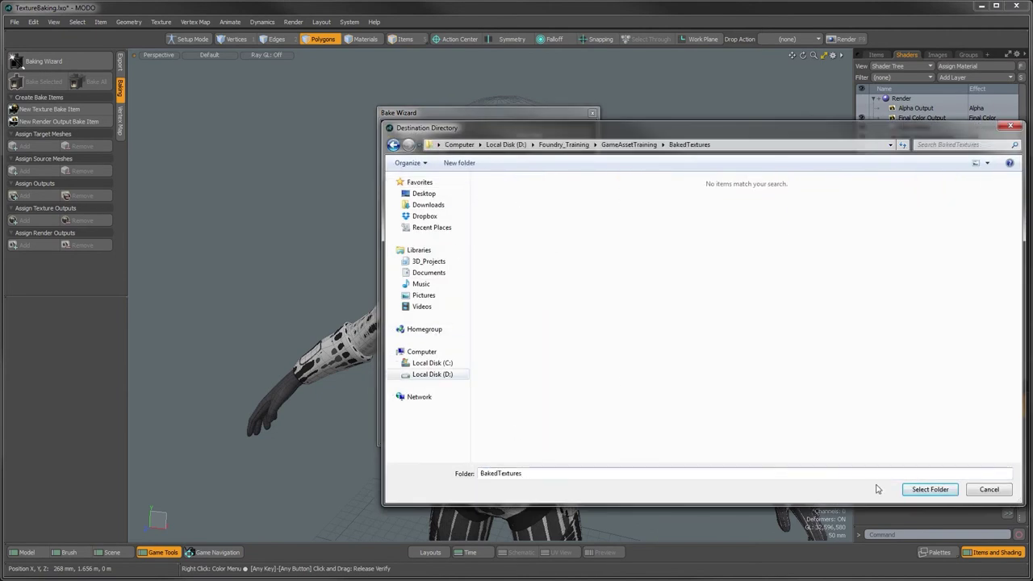
left_click(930, 489)
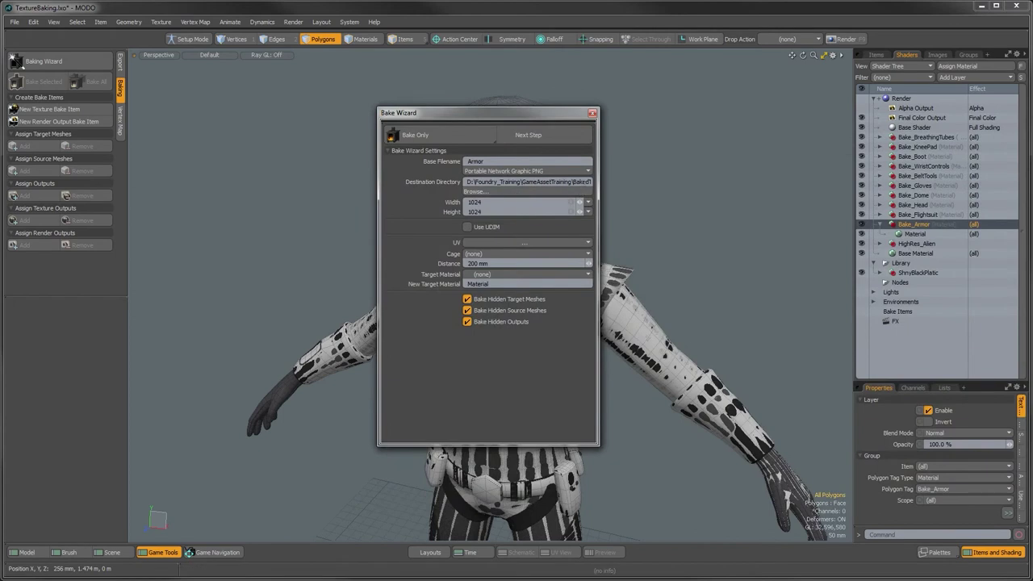
Set the bake resolution to 4096 and the UV map to BakeTexture.
left_click(568, 203)
type("4096")
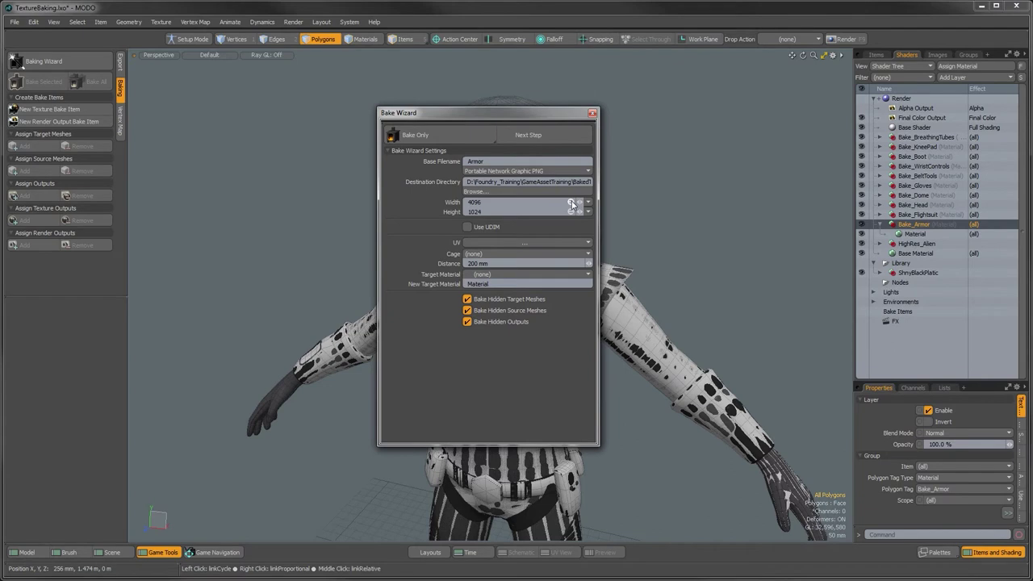
key("Return")
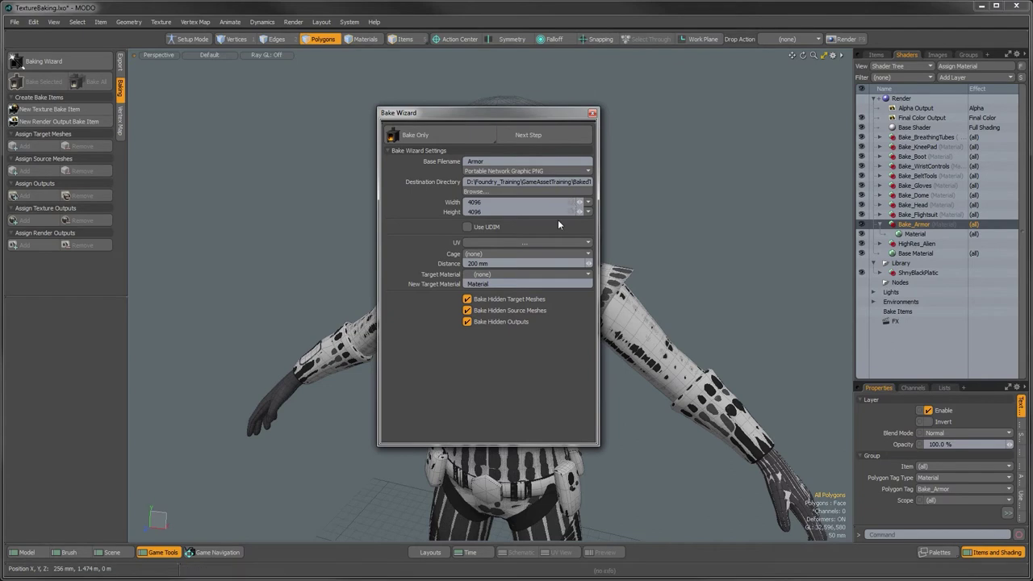
left_click(528, 241)
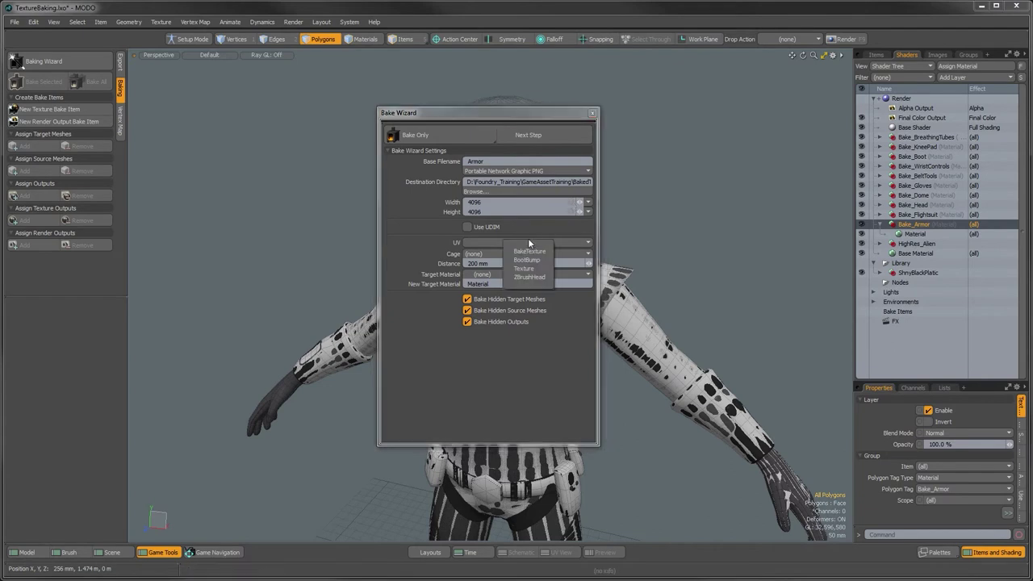
left_click(531, 252)
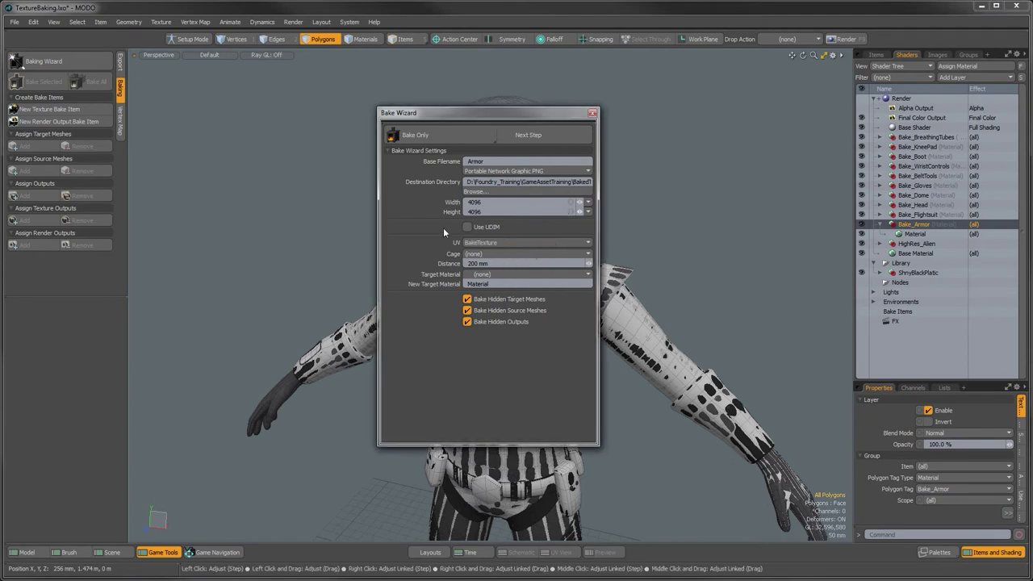
Set the bake distance to 8 mm.
left_click(511, 261)
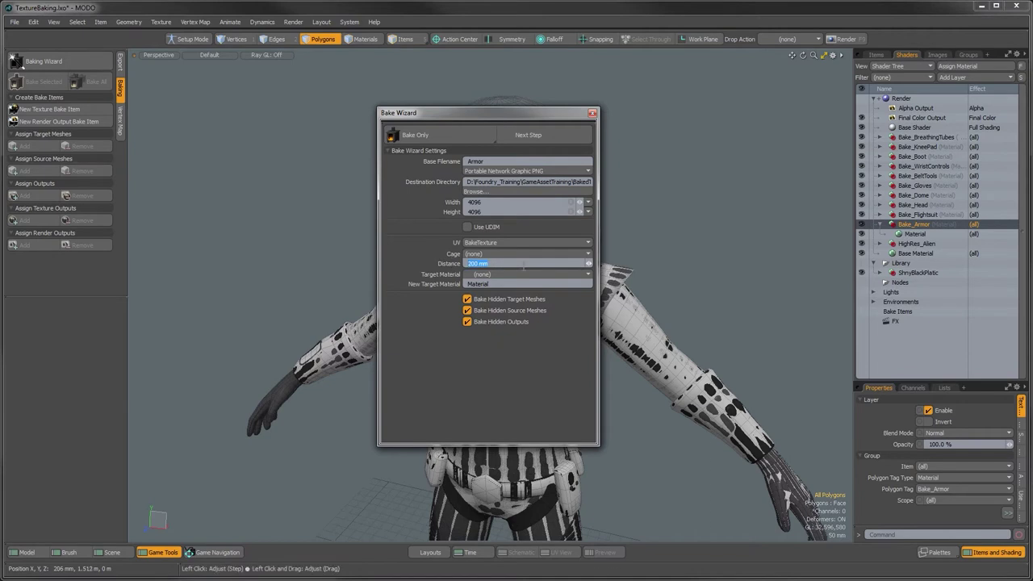
type("12")
key("Return")
left_click(494, 263)
type("8")
key("Return")
Target the Bake_Armor material, disable the three Bake Hidden options, and advance.
left_click(486, 275)
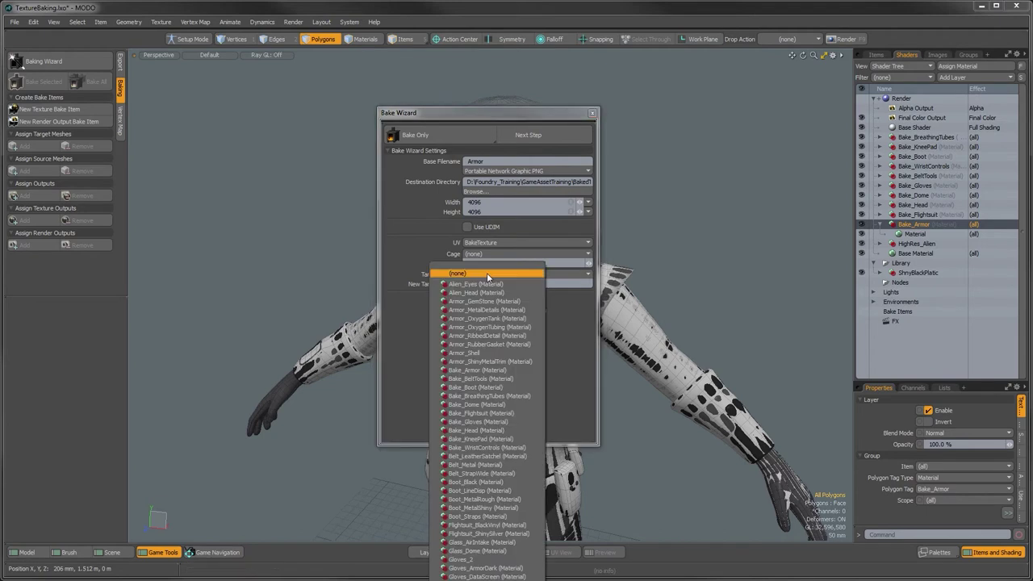
left_click(472, 372)
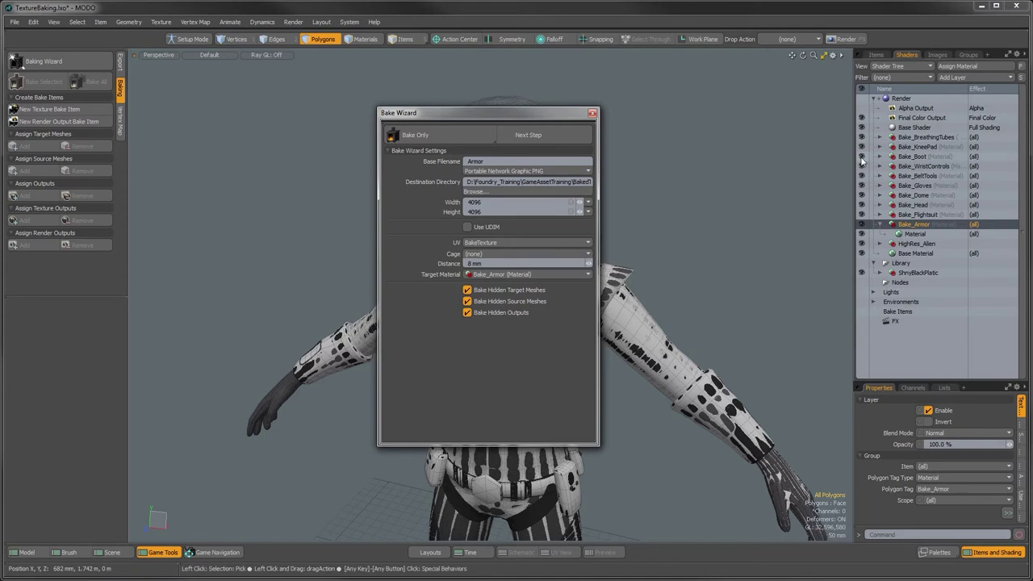
left_click(468, 289)
left_click(467, 301)
left_click(467, 312)
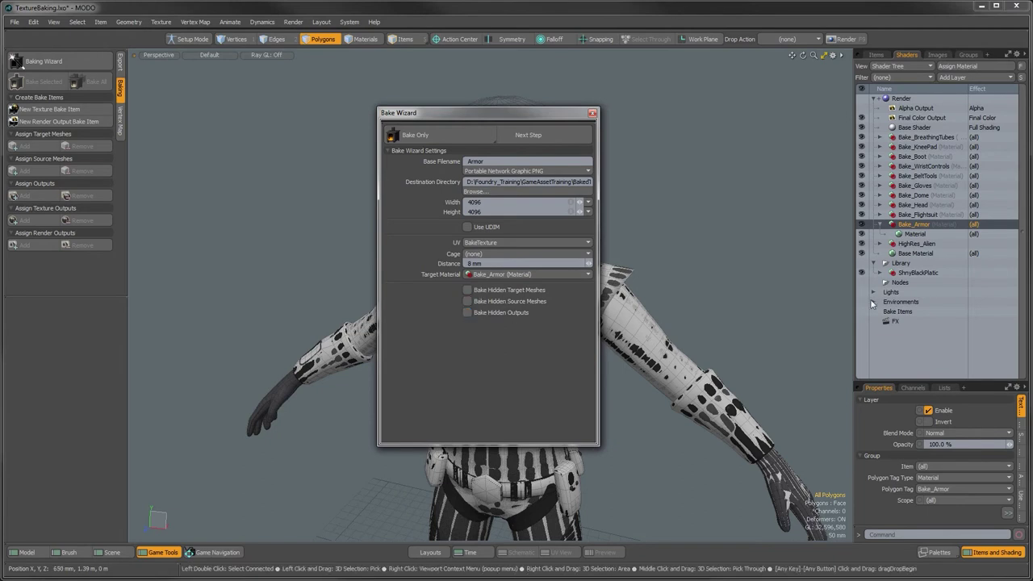
left_click(539, 136)
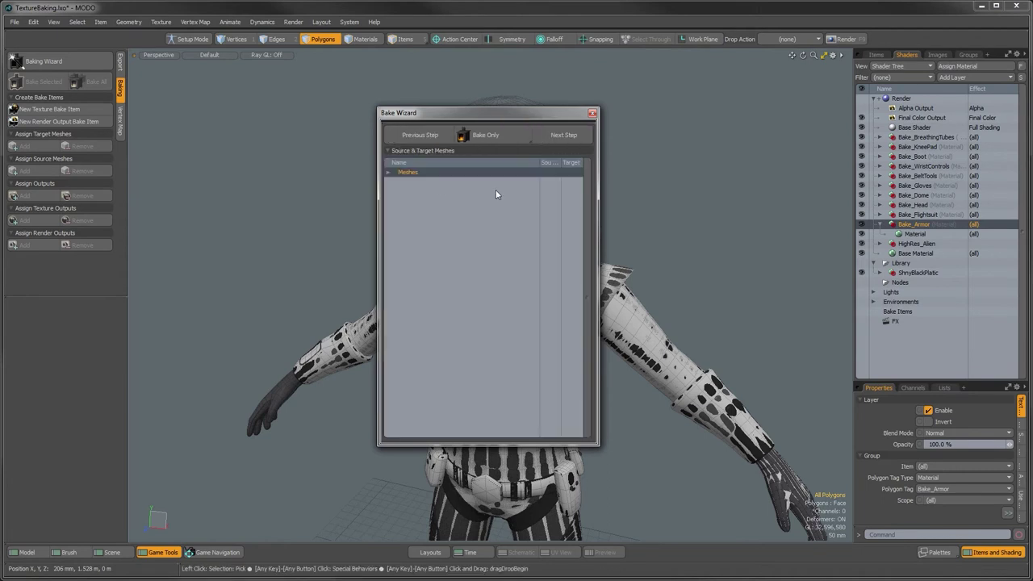
Mark ChestArmor as bake source and LowResBodyArmor as target, then advance.
left_click(388, 172)
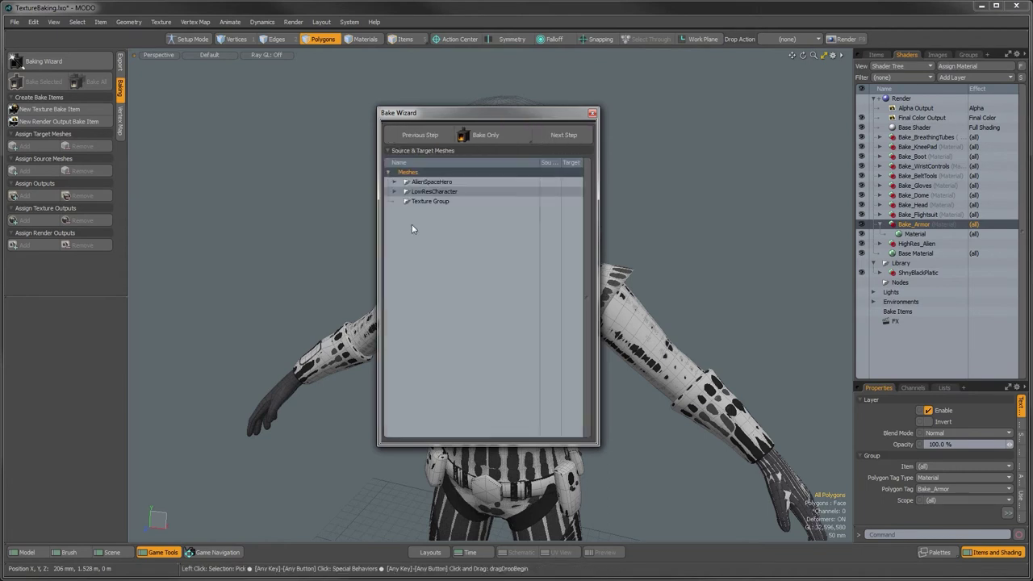
left_click(394, 181)
left_click(393, 288)
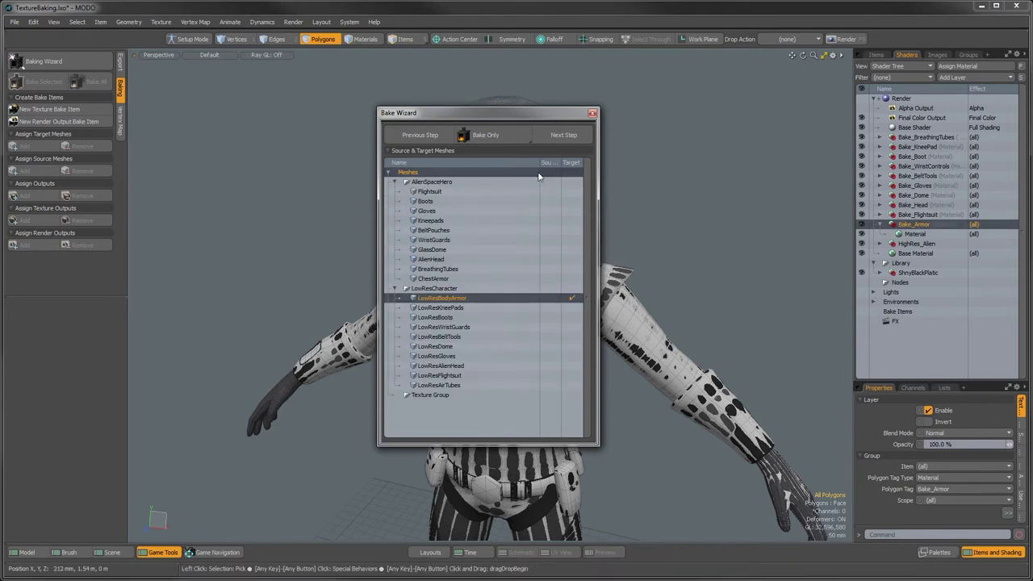
mouse_move(540, 162)
left_mouse_down()
mouse_move(526, 162)
mouse_move(556, 163)
left_mouse_up()
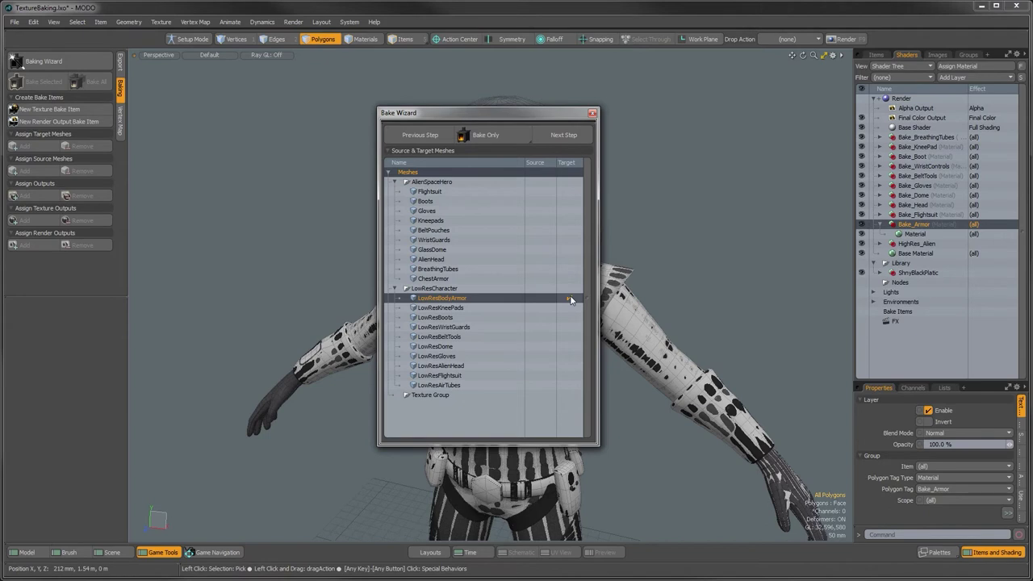
left_click(536, 278)
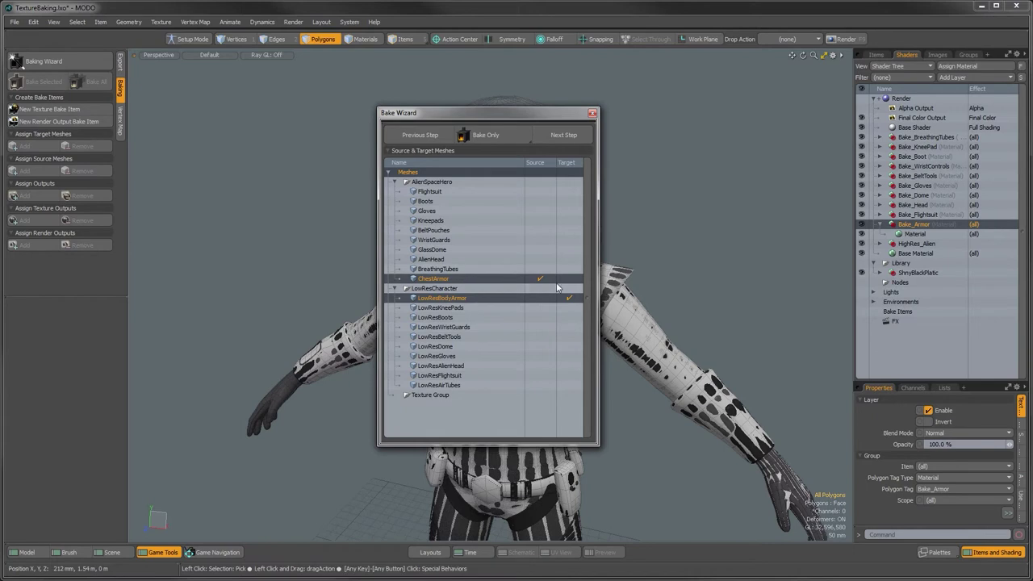
left_click(565, 136)
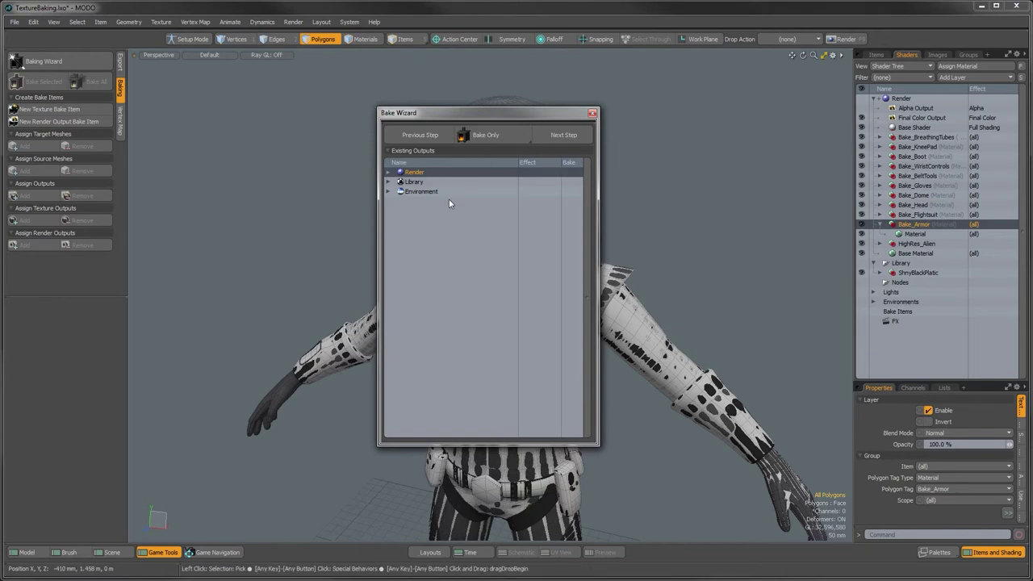
Advance the Bake Wizard from Existing Outputs to New Outputs.
left_click(548, 140)
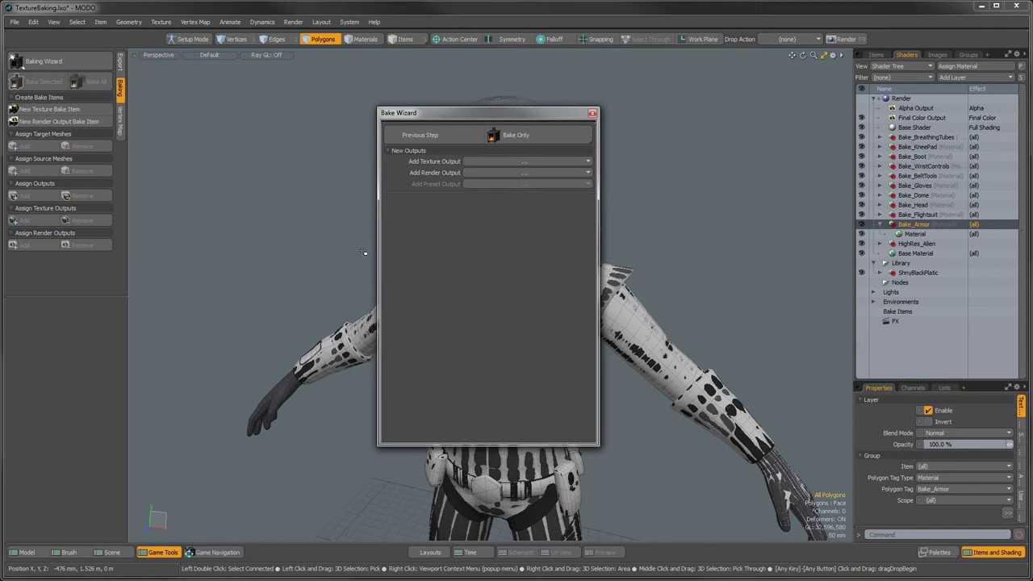
Add Diffuse Color, Specular Amount and Roughness texture outputs.
left_click(507, 161)
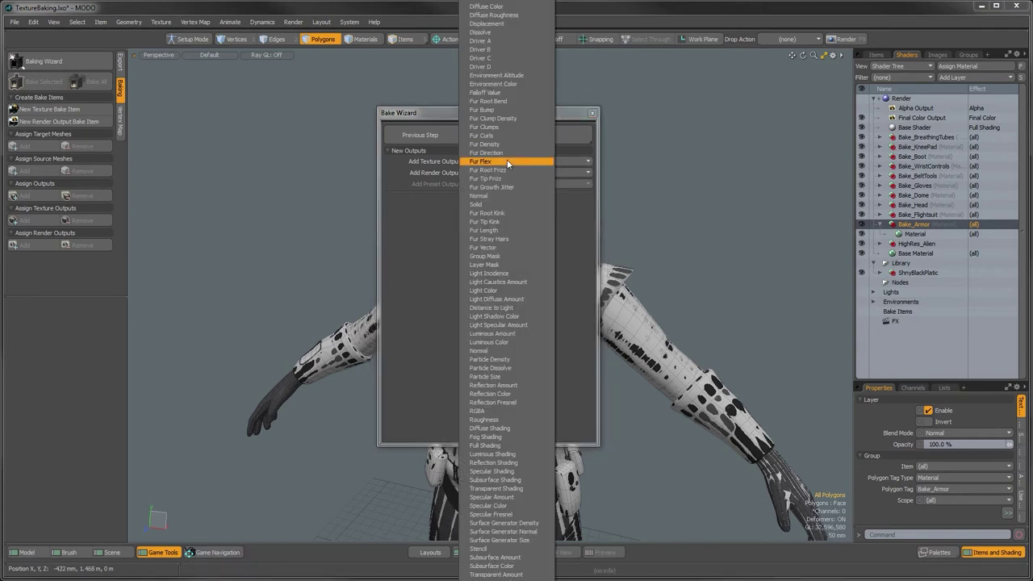
left_click(510, 9)
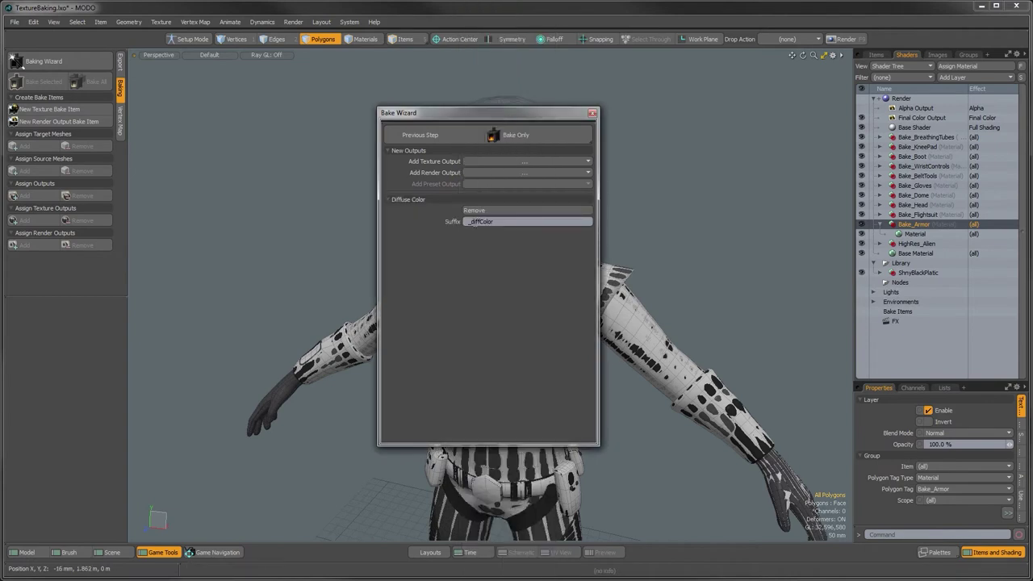
left_click(489, 161)
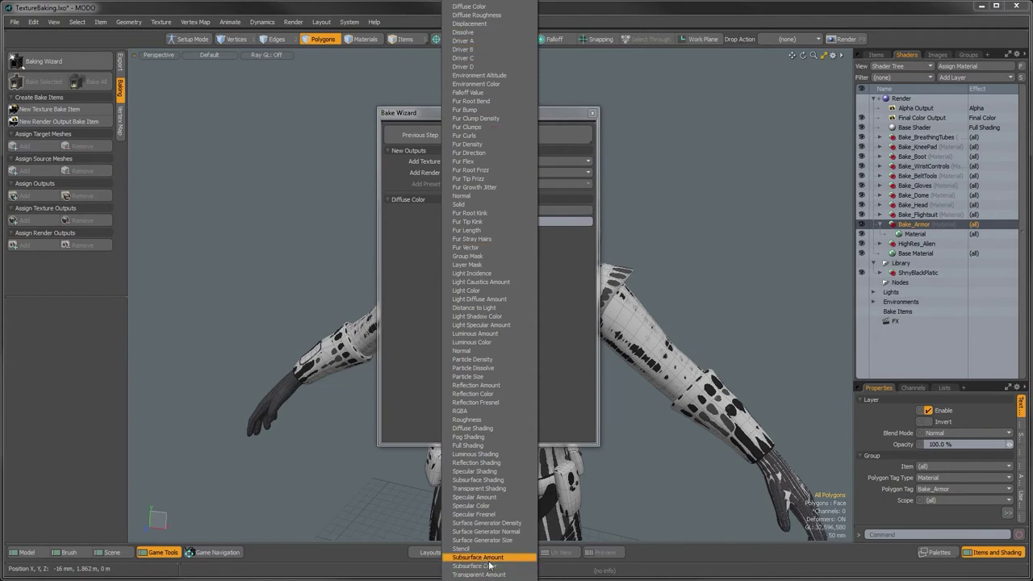
left_click(488, 499)
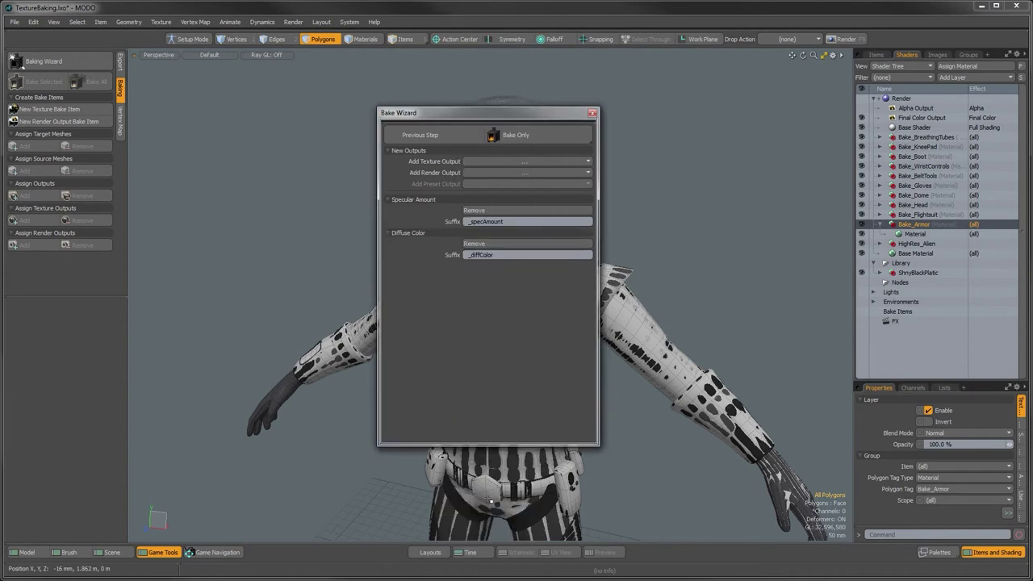
left_click(489, 161)
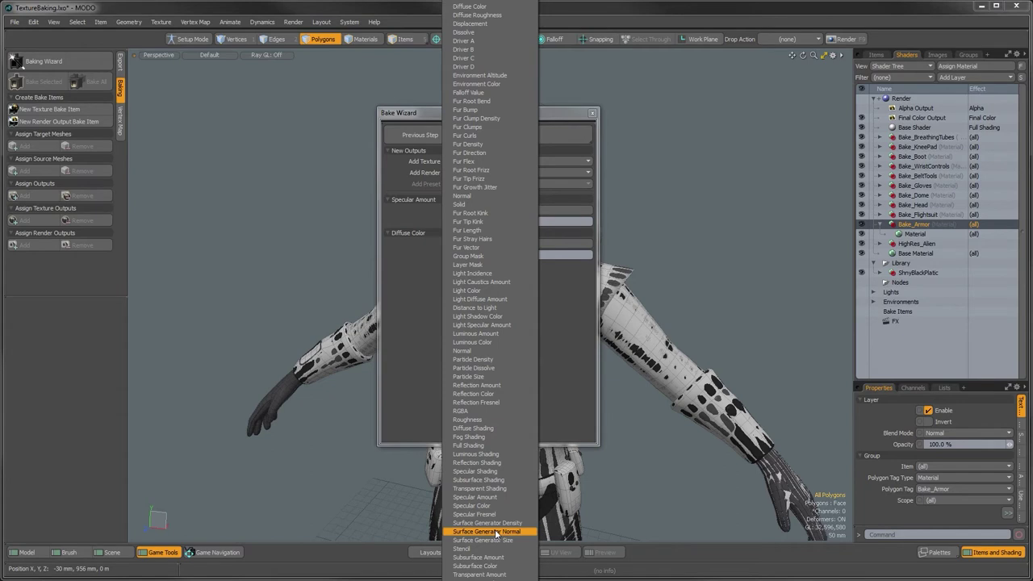
left_click(467, 420)
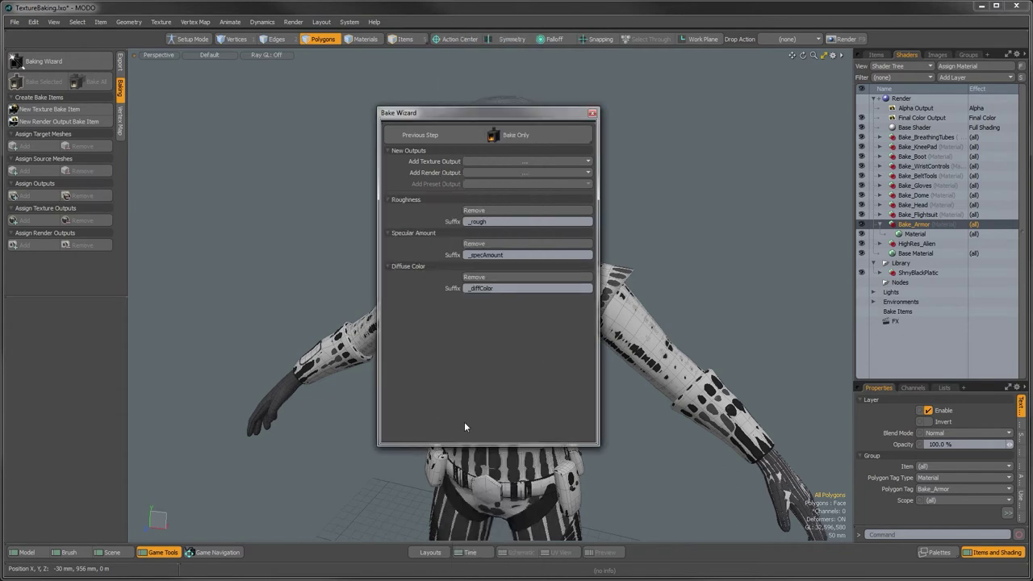
Add a Normal texture output and an Ambient Occlusion render output.
left_click(498, 161)
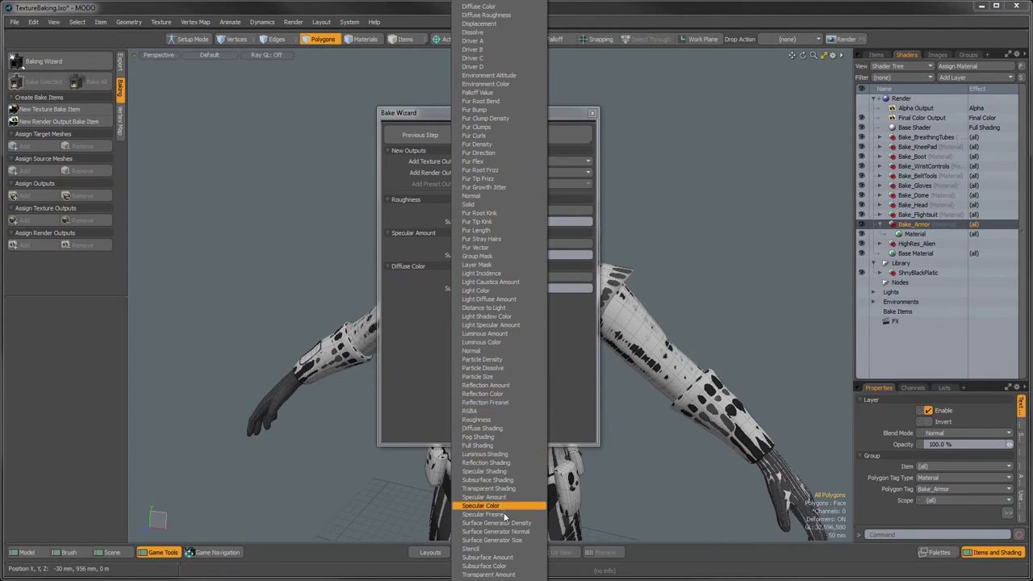
left_click(505, 354)
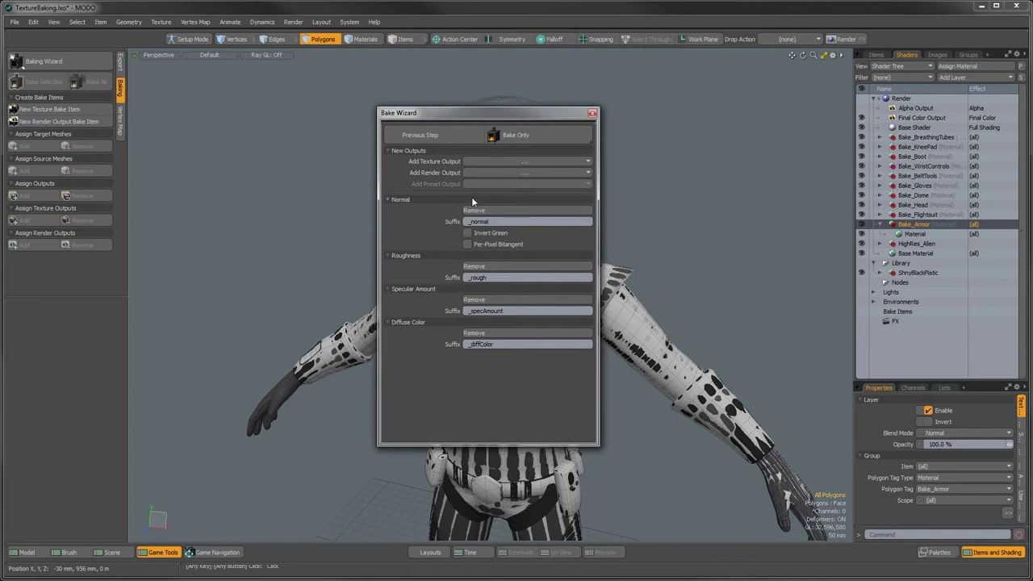
left_click(505, 171)
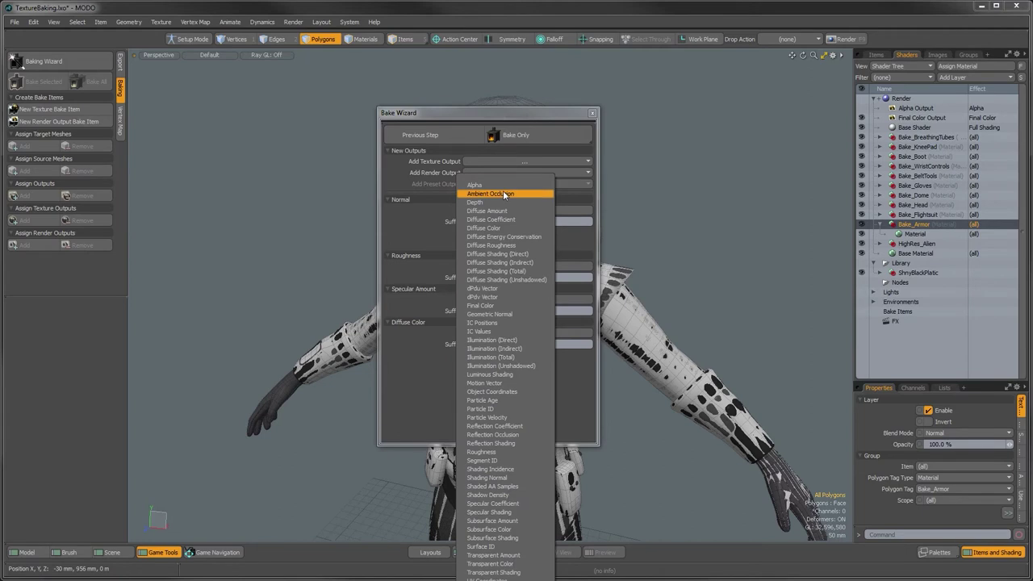
left_click(502, 190)
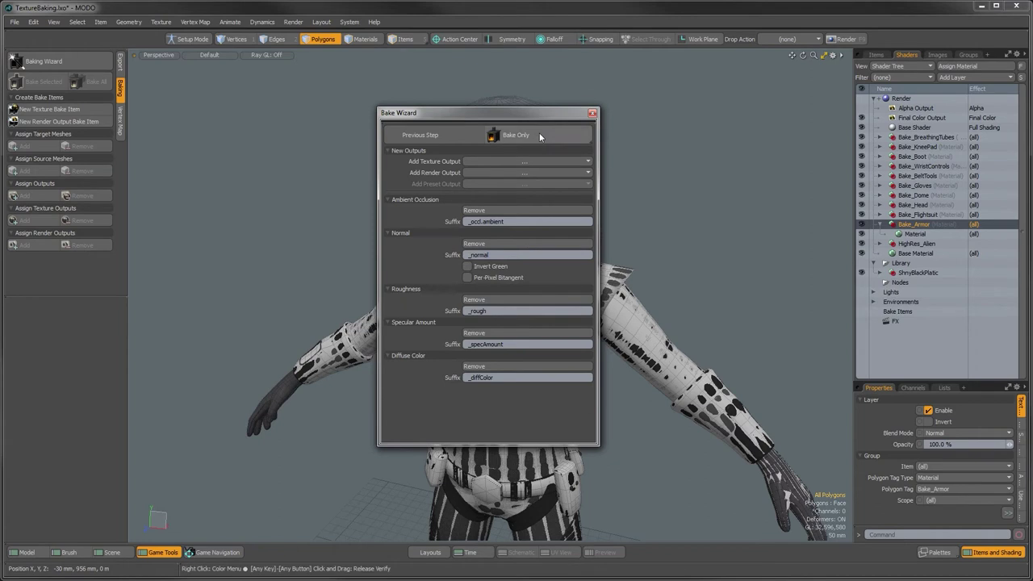
Run the Bake Wizard in Create Bake Items Only mode and inspect the Bake Wizard Outputs group.
left_click(588, 137)
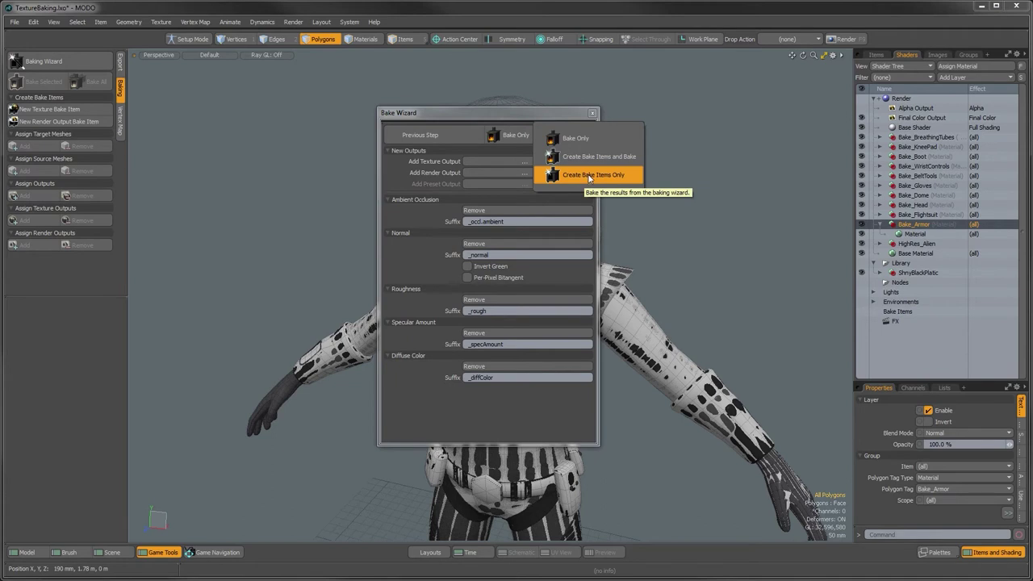
left_click(587, 174)
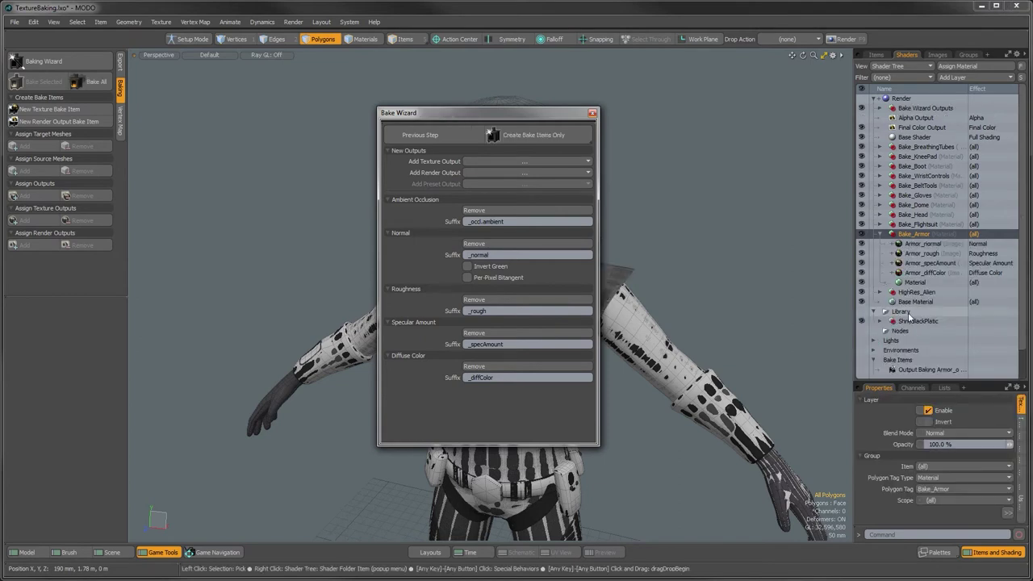
left_click(916, 108)
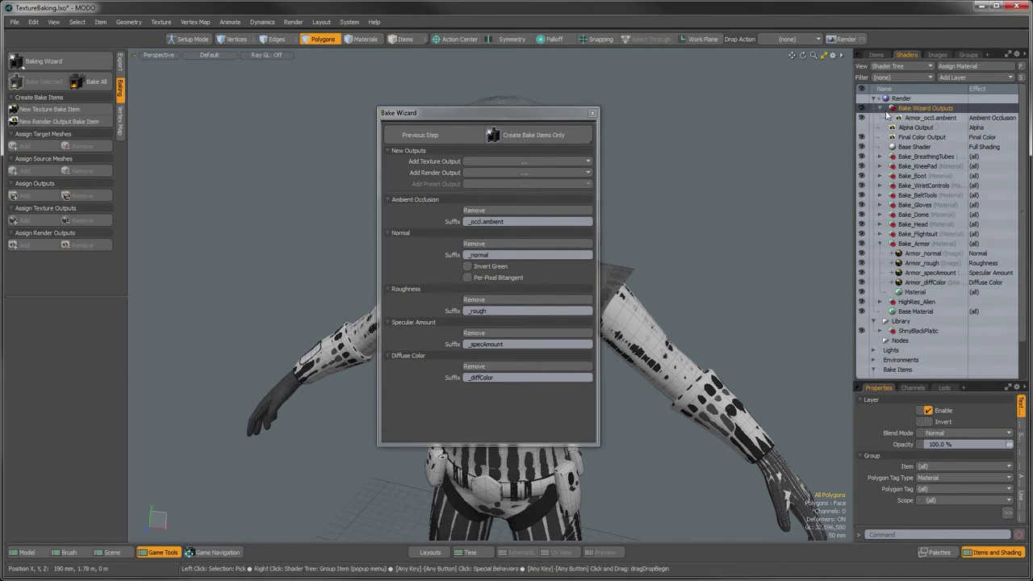
Inspect the armor bake items and rename Texture Baking to ArmorTexture Baking.
scroll(881, 112, "down", 3)
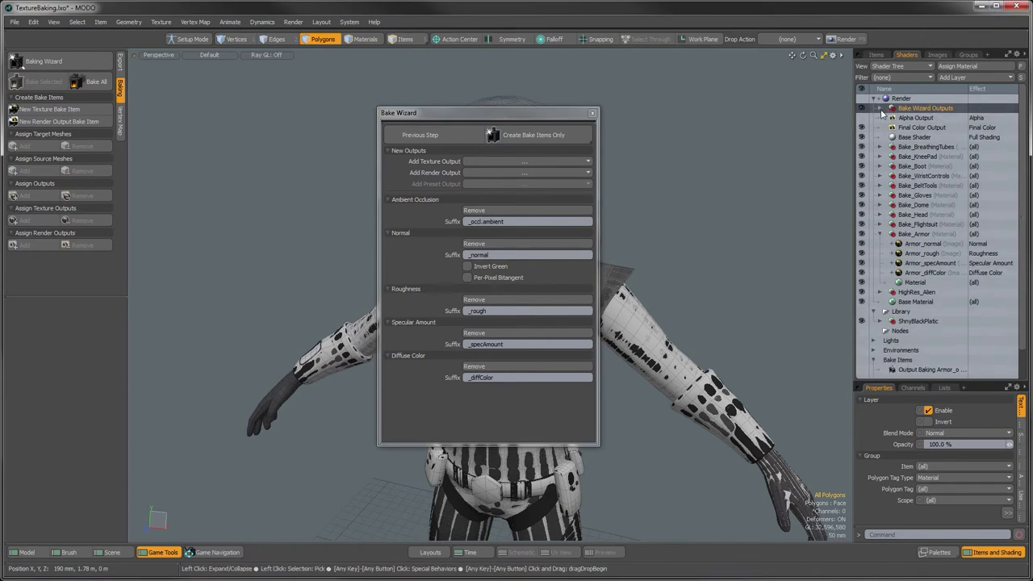
left_click(926, 351)
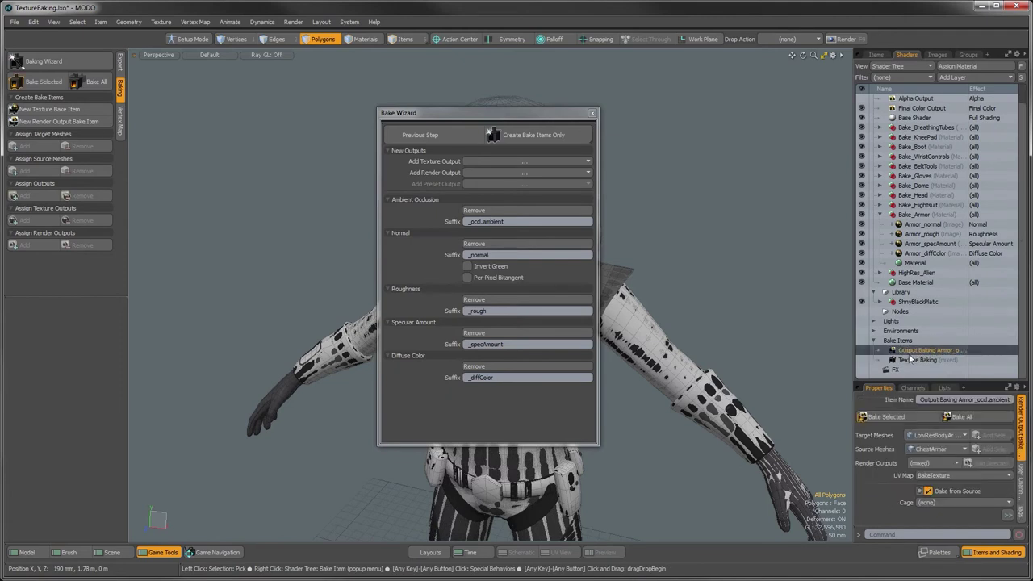
left_click(914, 361)
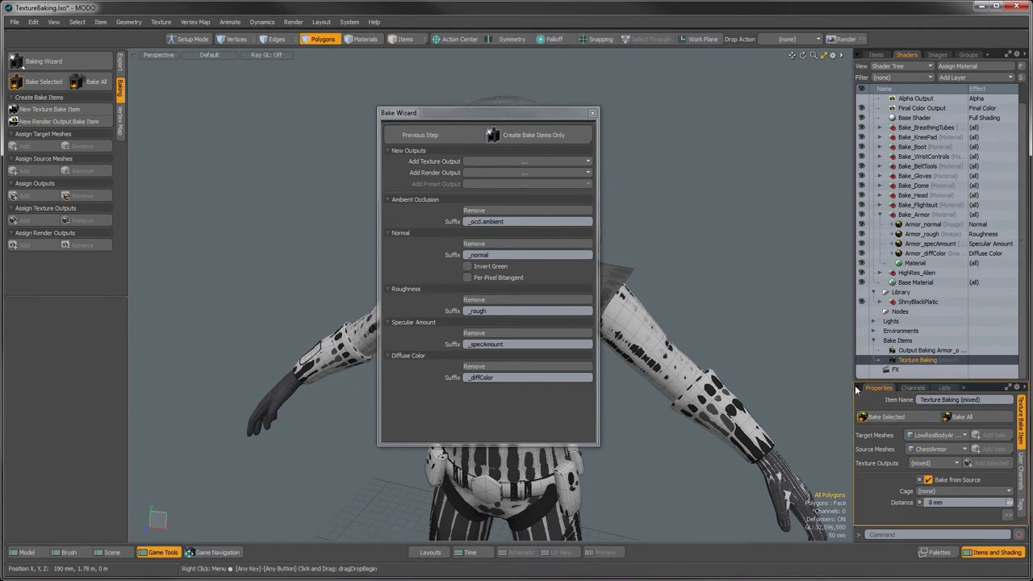
left_click_drag(853, 388, 848, 334)
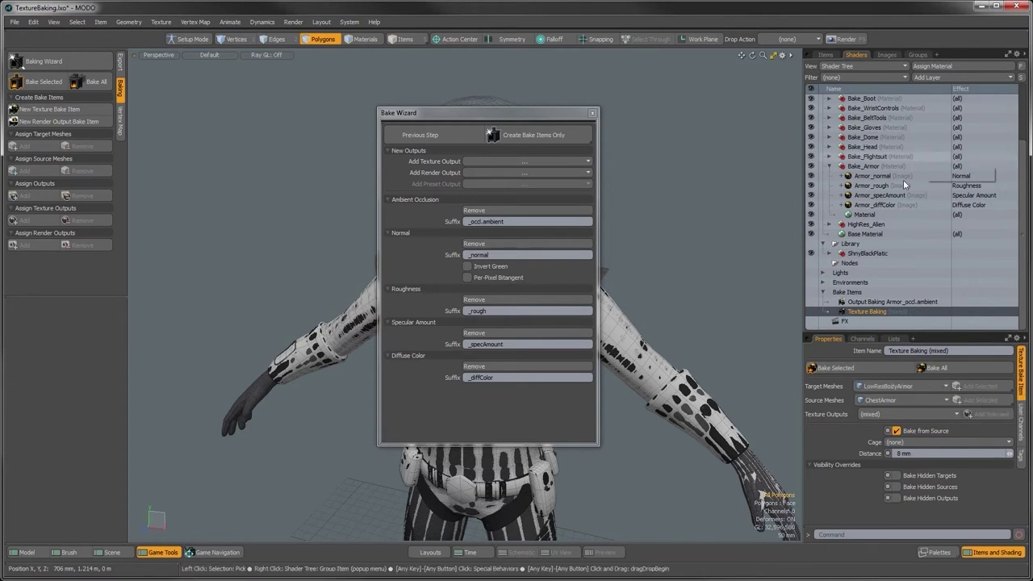
double_click(851, 313)
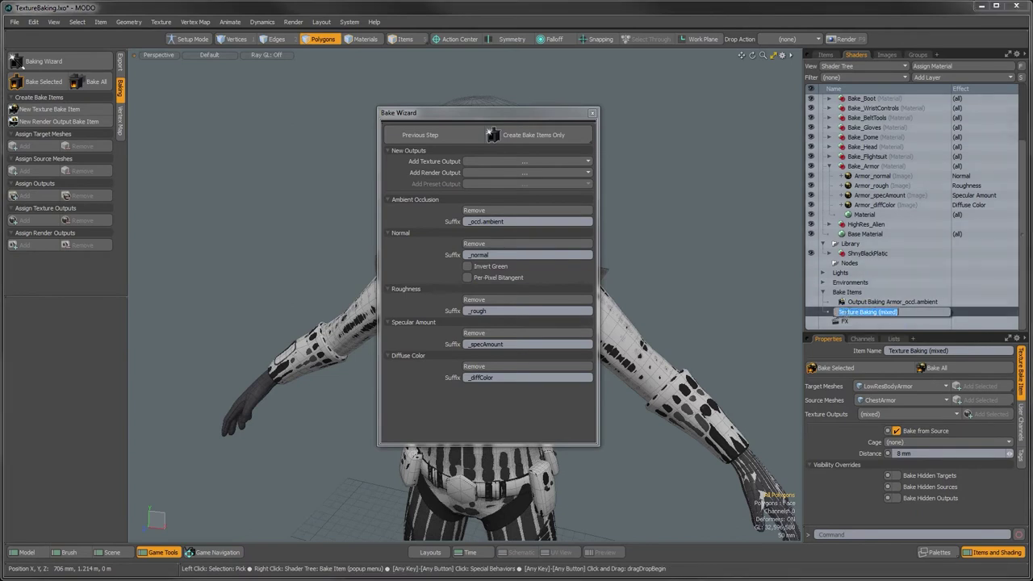
left_click(839, 313)
type("Armor")
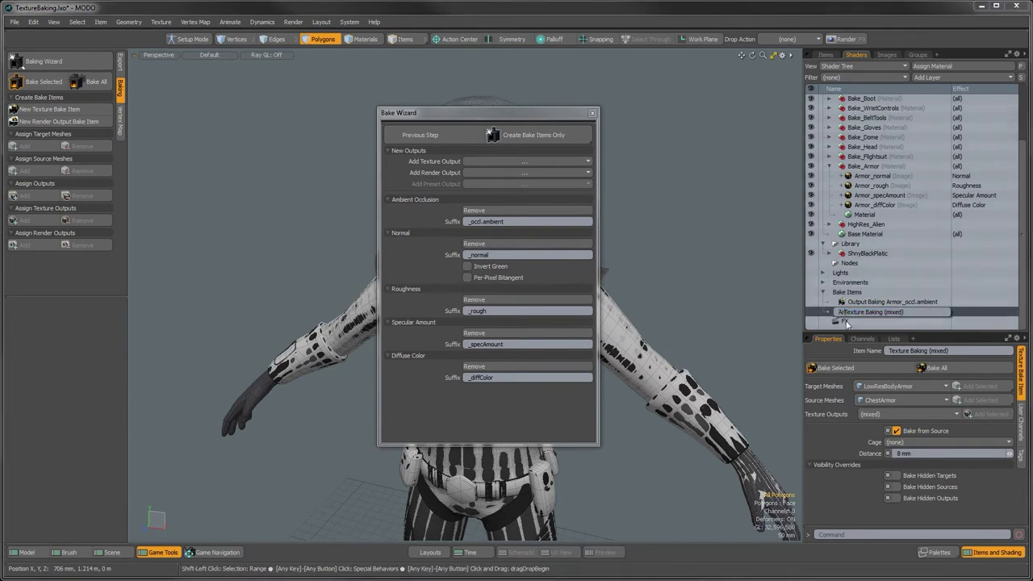
key("Return")
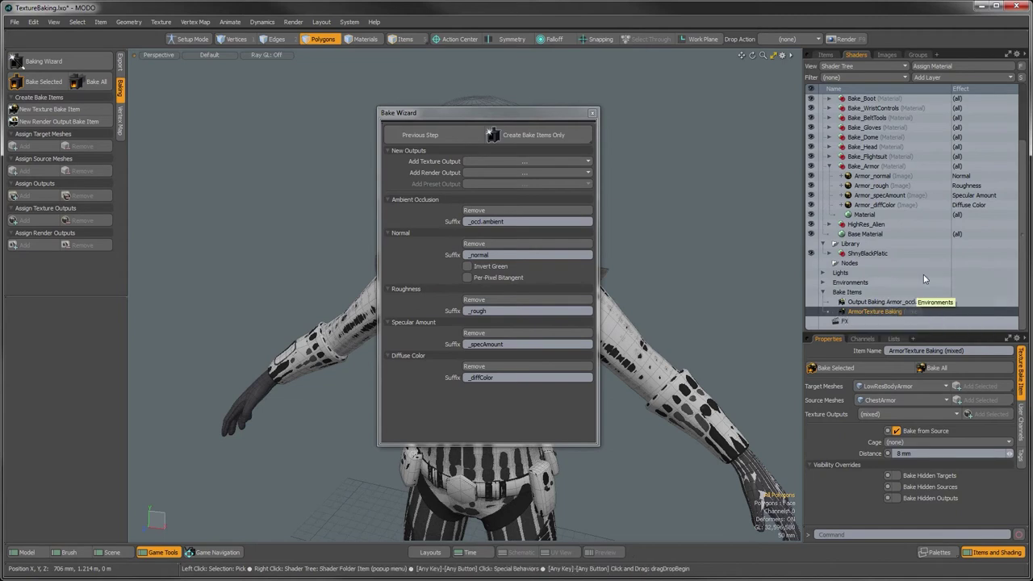
Rename the outputs group to ArmorBake Wizard Outputs, close the Bake Wizard, and show scene items.
scroll(913, 290, "up", 3)
left_click(865, 113)
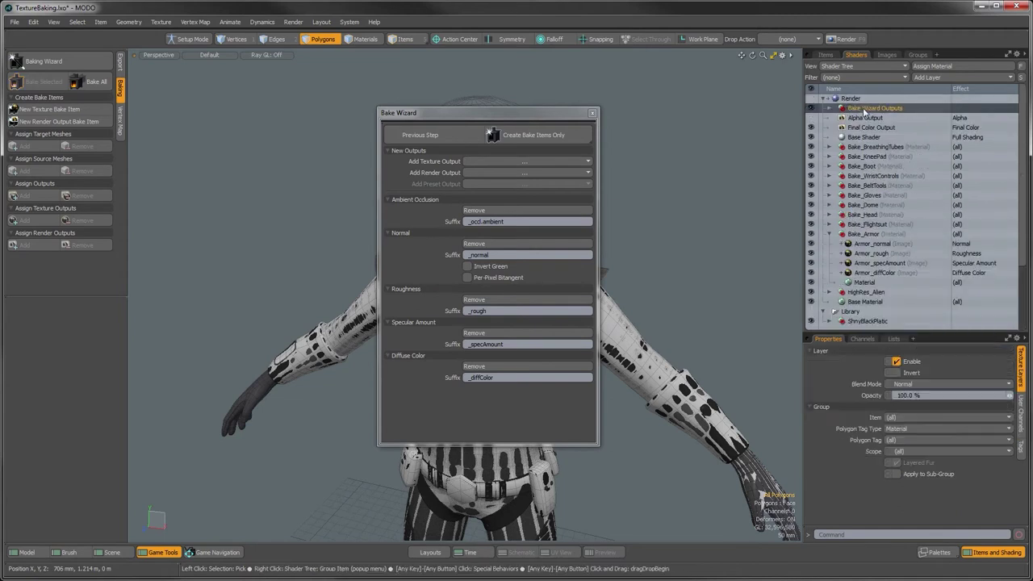
left_click(855, 111)
type("Armor")
key("Return")
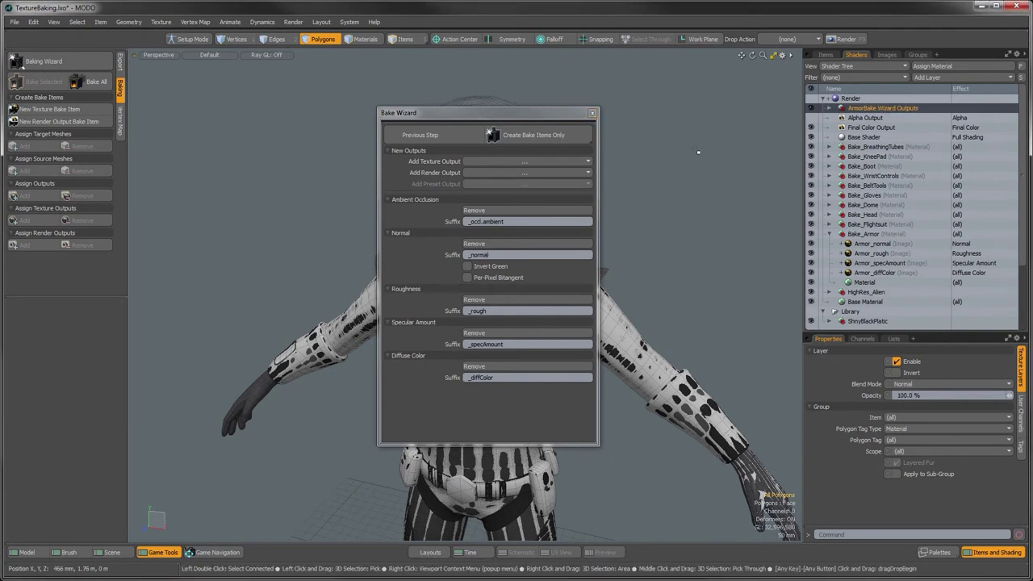
left_click(592, 113)
left_click(825, 54)
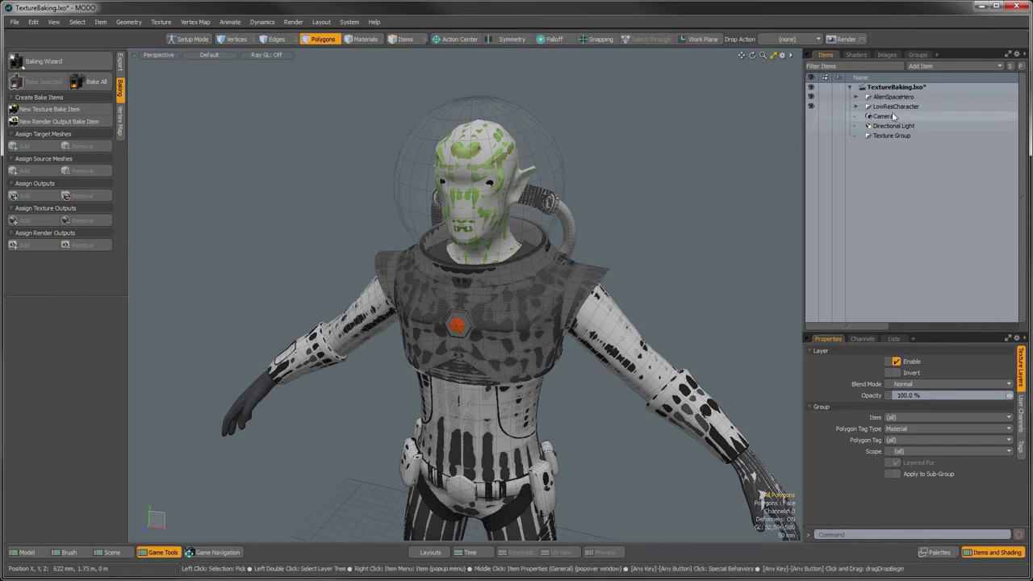
Select LowResKneePads under LowResCharacter and start a new Bake Wizard named KneePad.
left_click(856, 107)
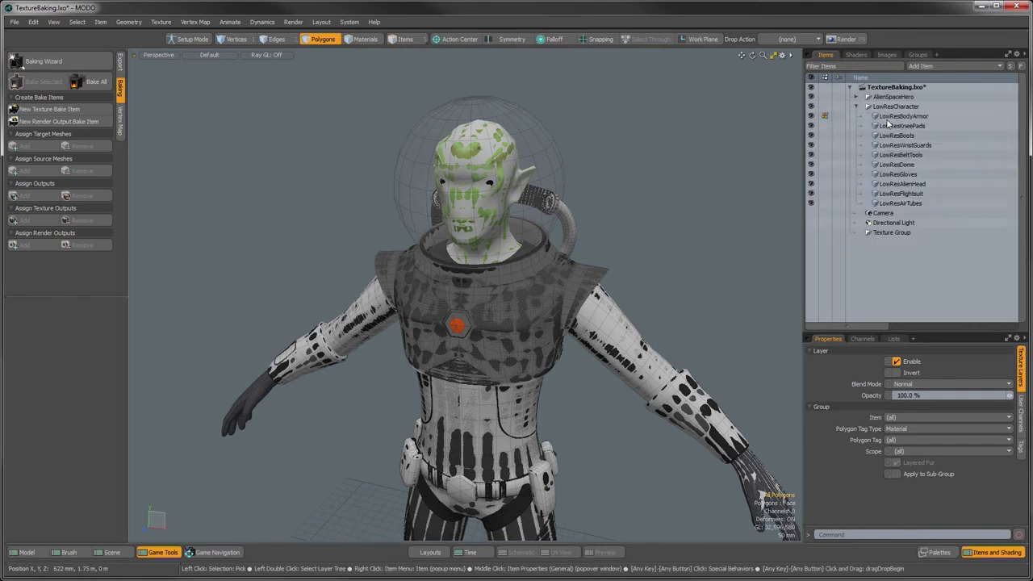
left_click(896, 127)
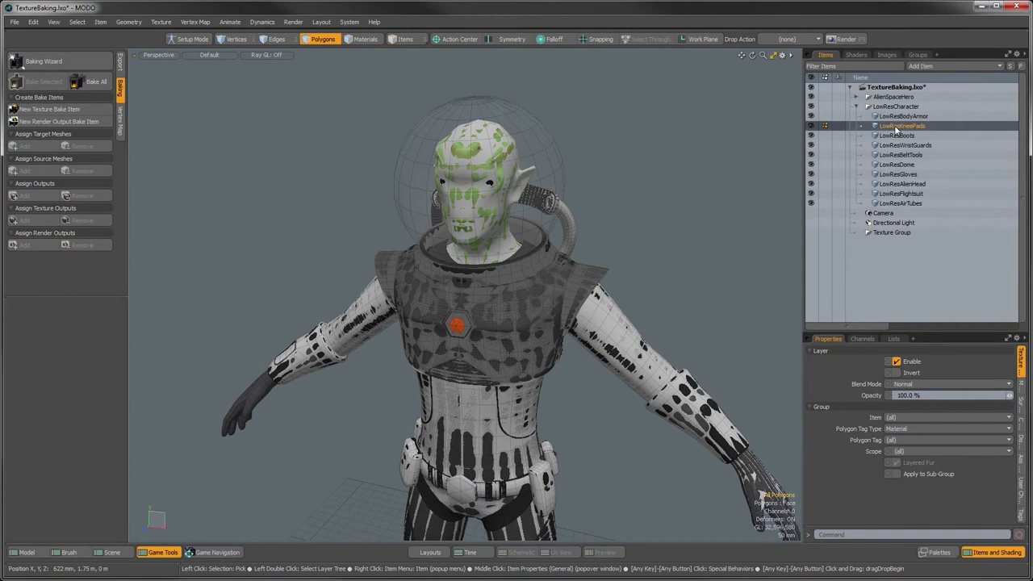
left_click(32, 66)
left_click_drag(527, 153, 490, 153)
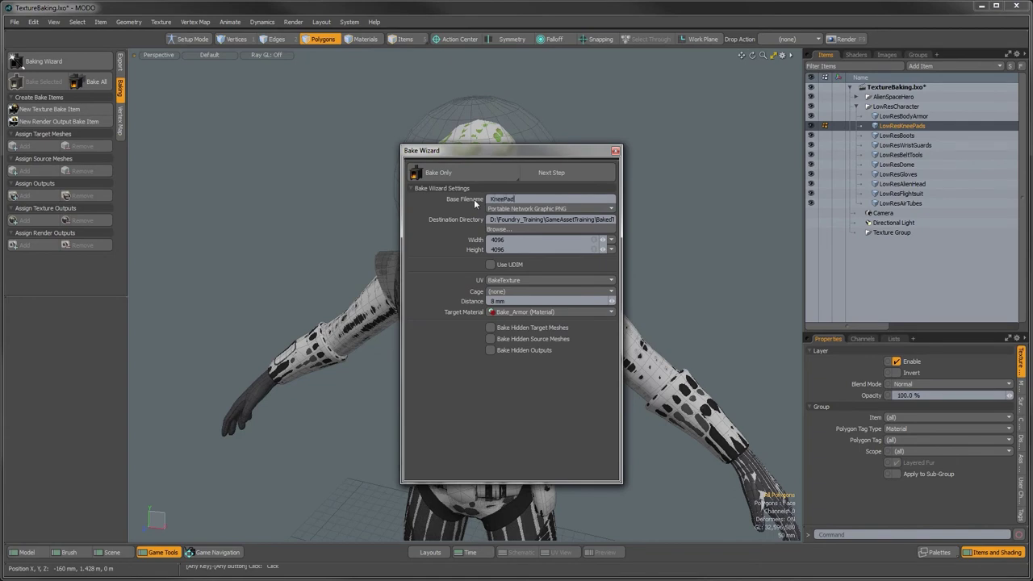
Give the KneePad bake a 512 x 512 size and the Bake_KneePad target material.
key("Return")
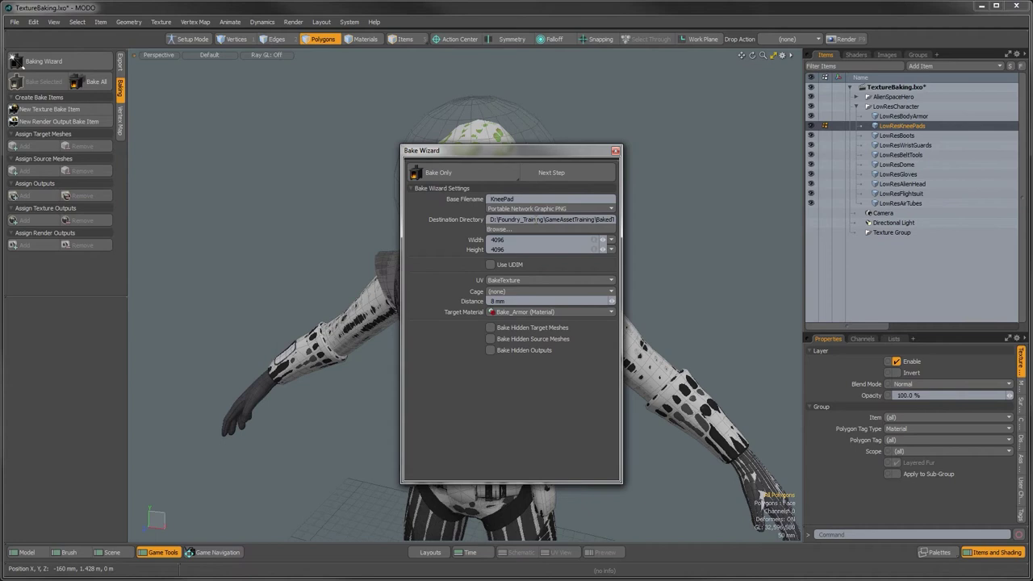
left_click(594, 240)
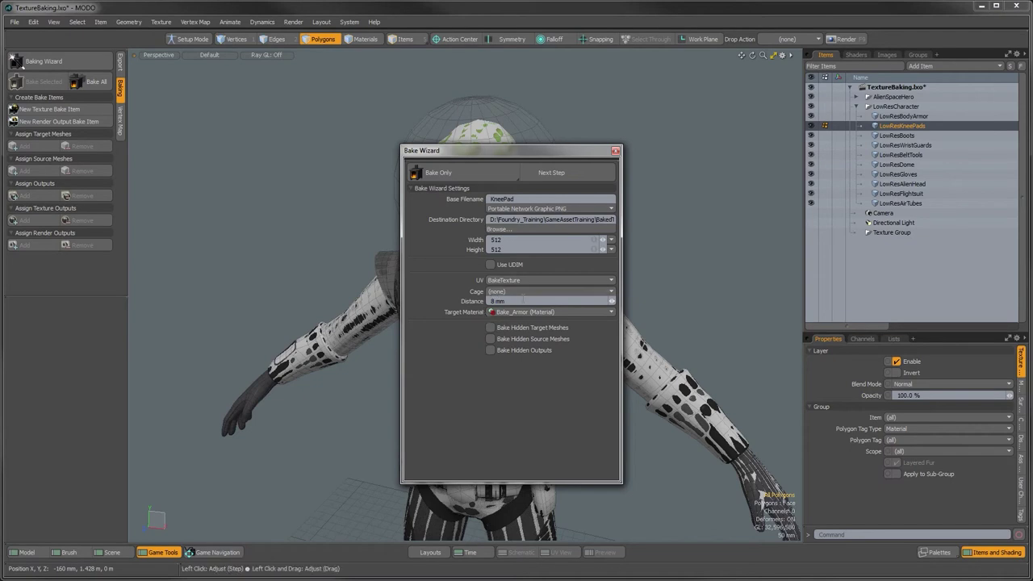
left_click(521, 313)
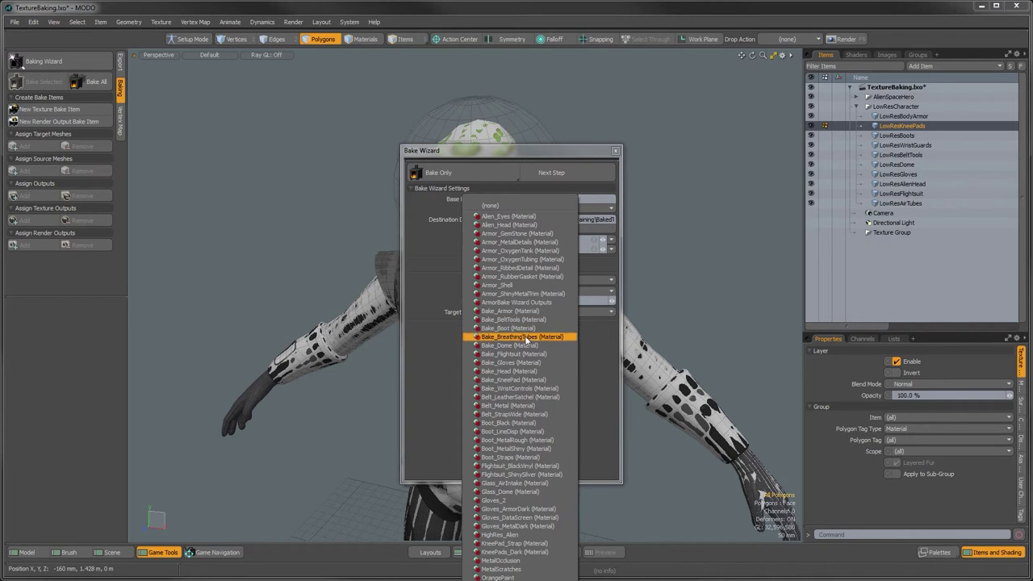
left_click(524, 379)
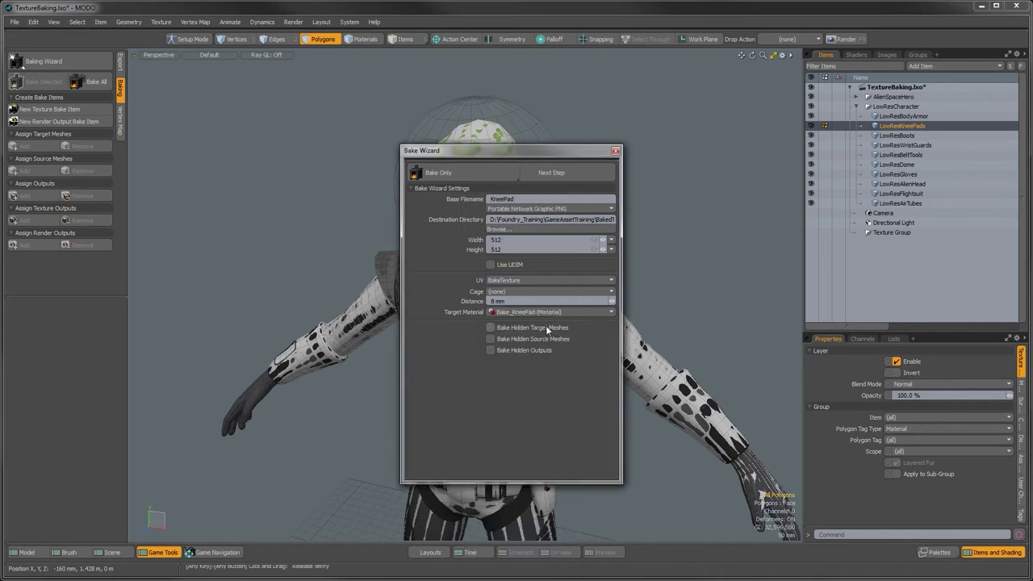
left_click(551, 171)
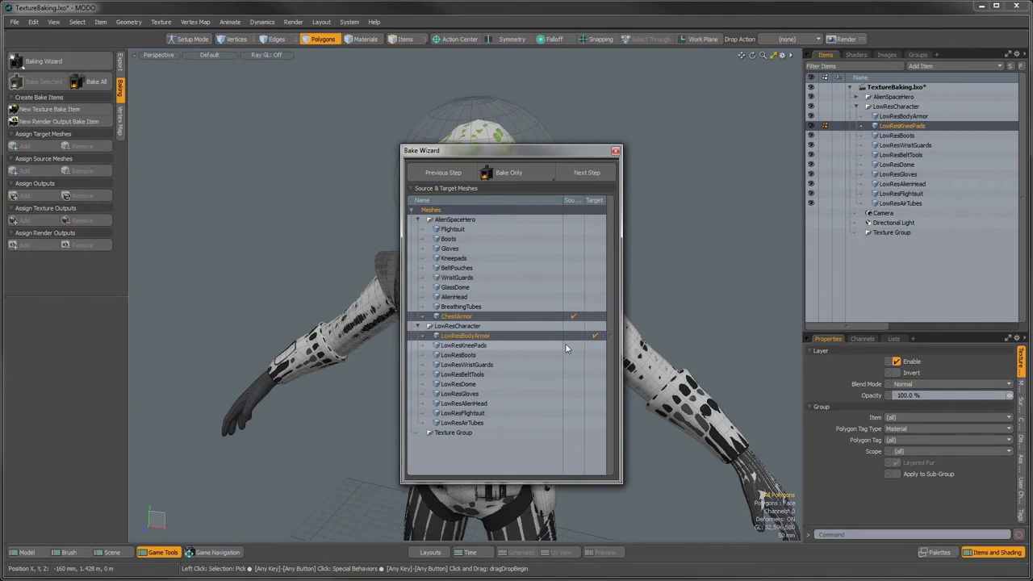
Target LowResKneePads instead of LowResBodyArmor, with Kneepads as the bake source.
left_click(593, 345)
left_click(593, 338)
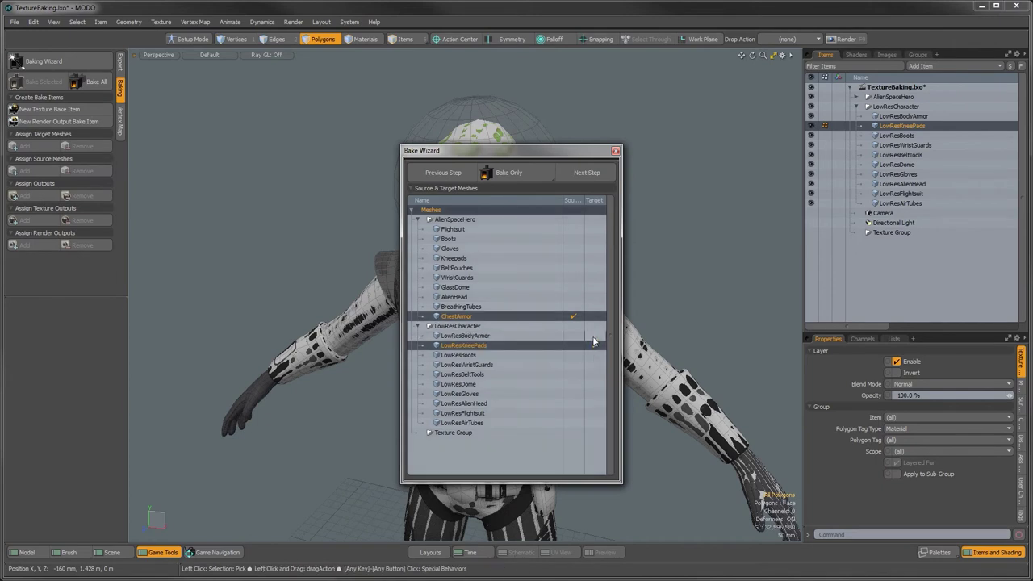
left_click(572, 259)
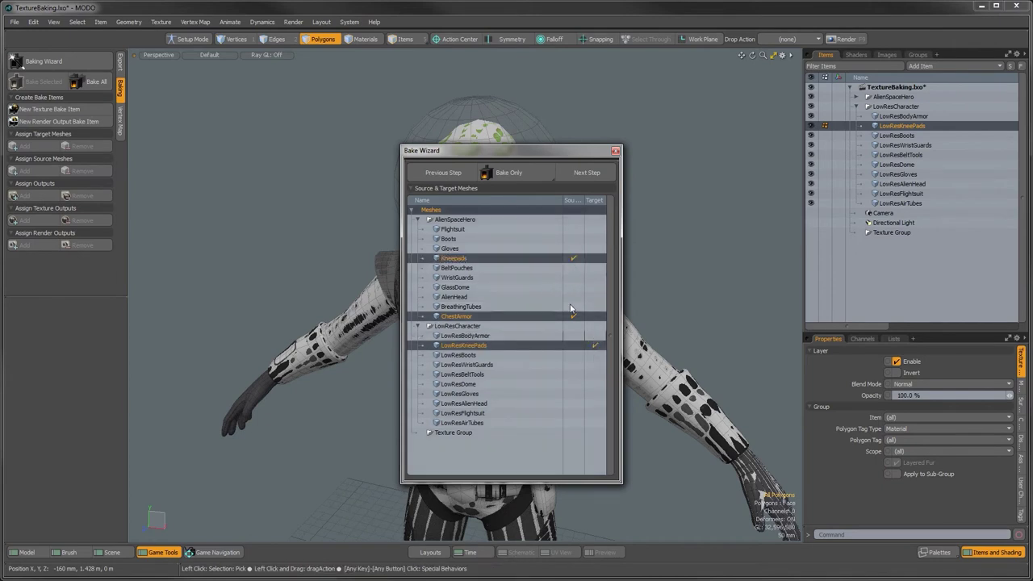
Move past the outputs steps and choose Create Bake Items Only.
left_click(579, 173)
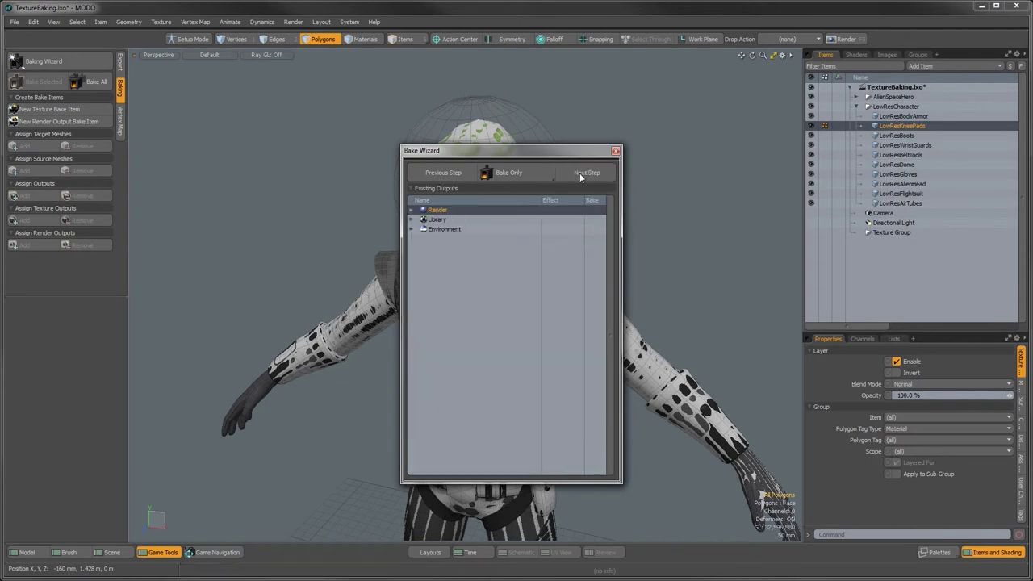
left_click(579, 172)
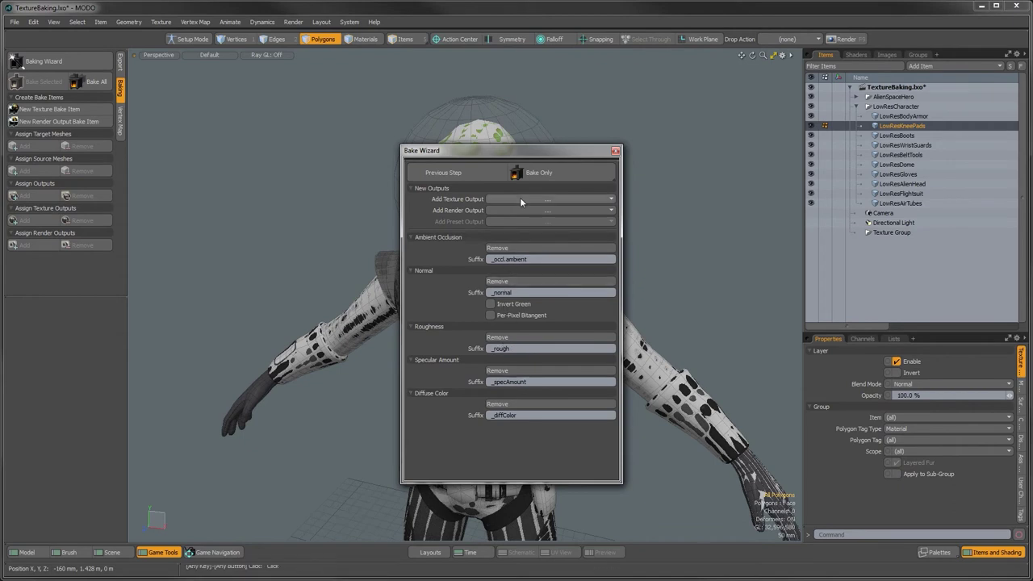
left_click(539, 174)
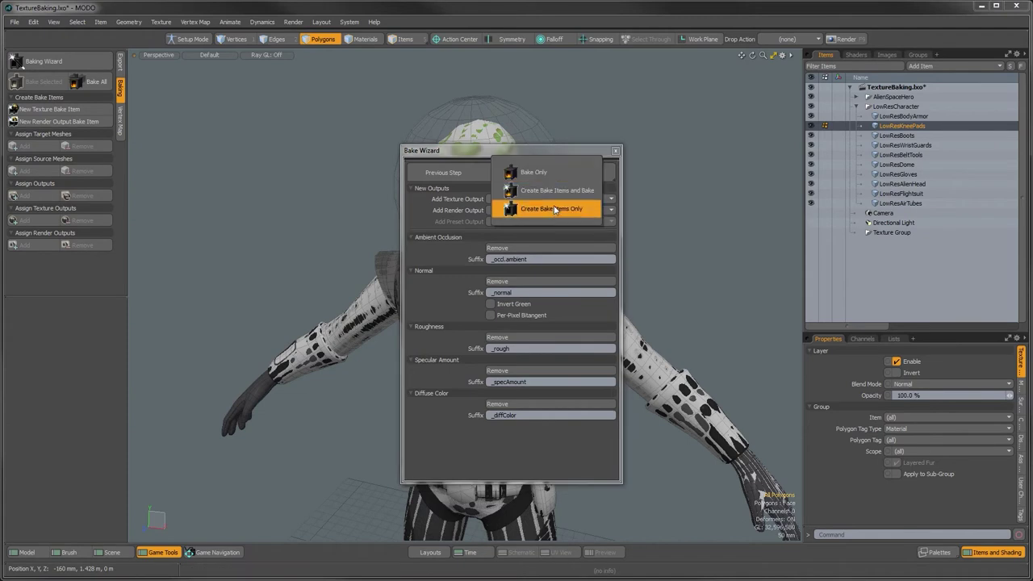
left_click(554, 209)
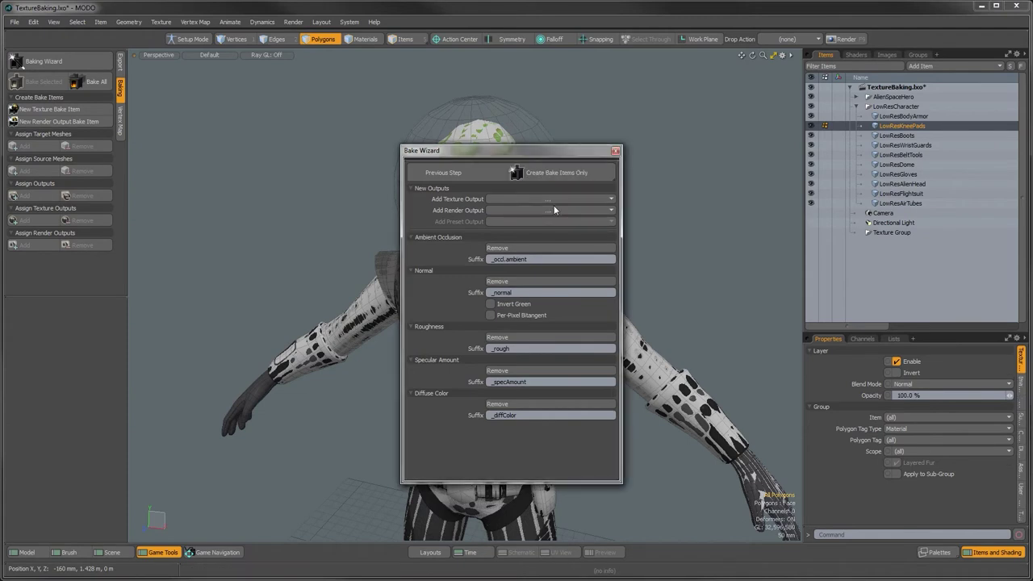
Check Bake_KneePad's new maps and rename its Texture Baking item to KneePadTexture Baking.
left_click(856, 55)
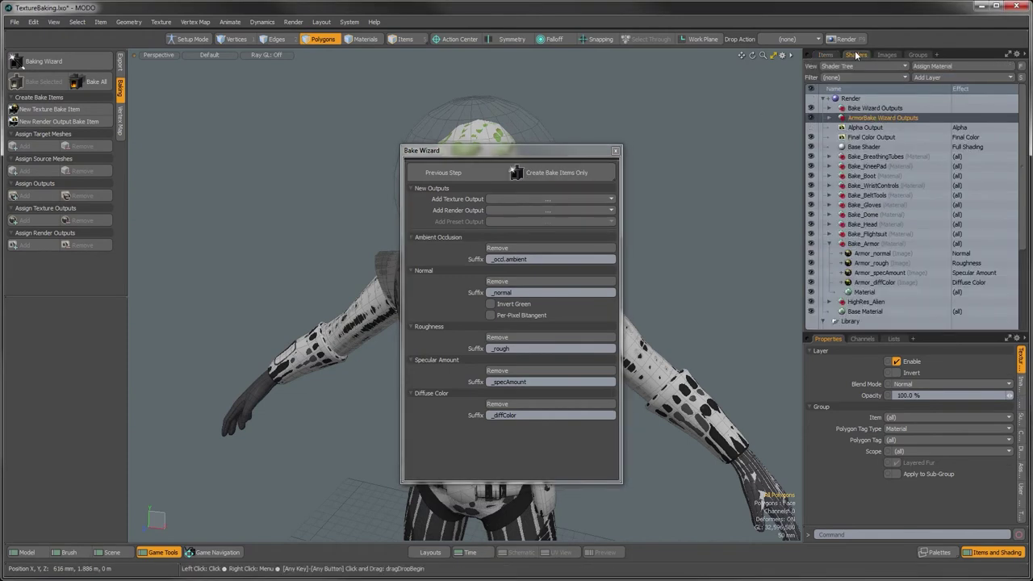
scroll(839, 186, "down", 1)
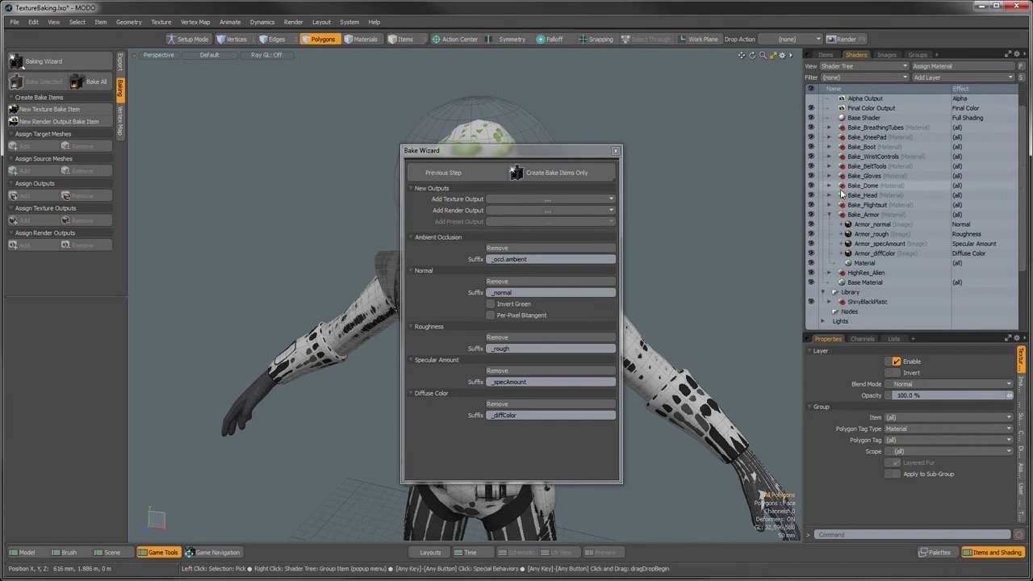
left_click(829, 137)
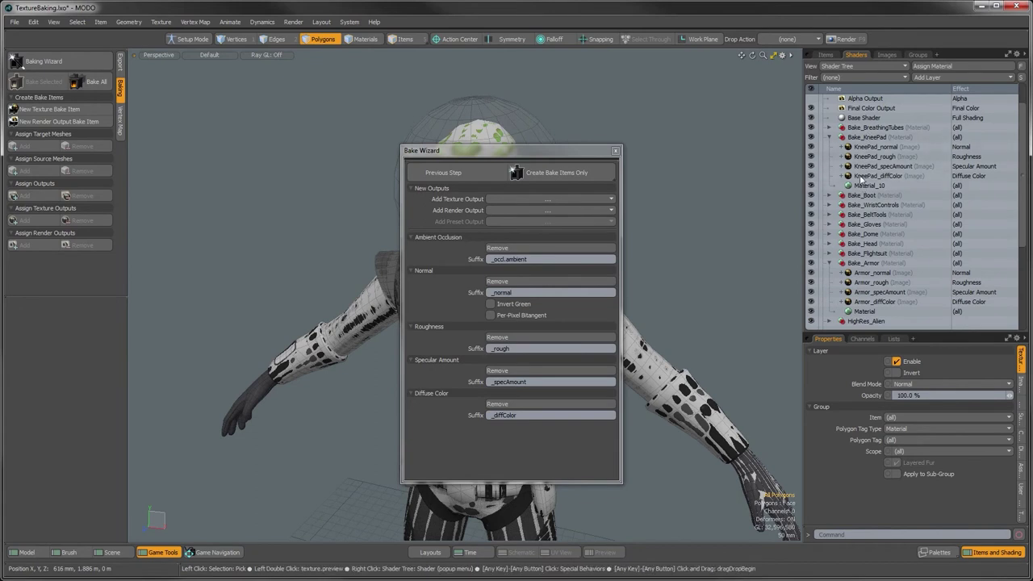
scroll(859, 179, "down", 4)
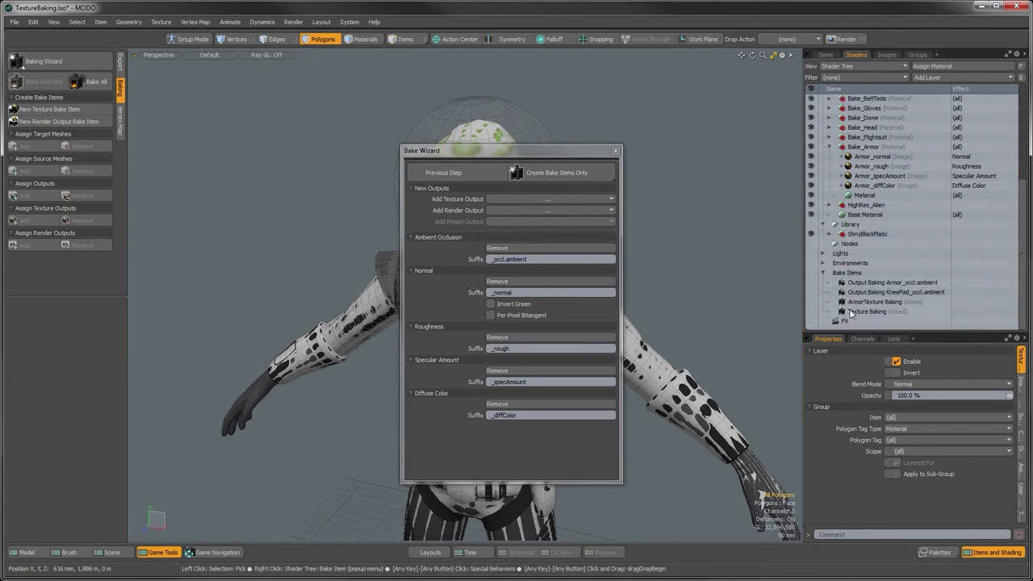
left_click(851, 313)
double_click(854, 313)
left_click(839, 312)
type("KneePad")
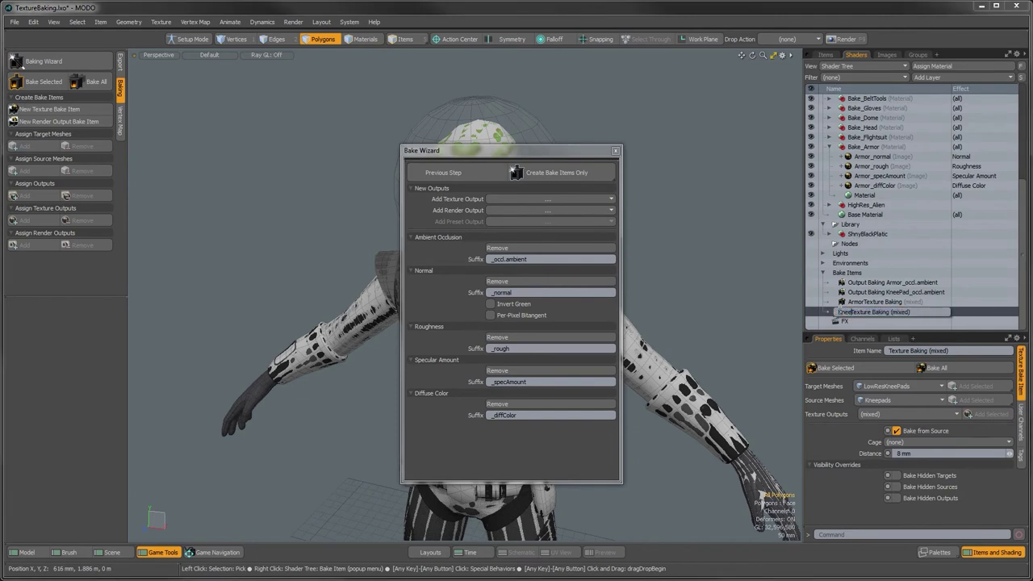
key("Return")
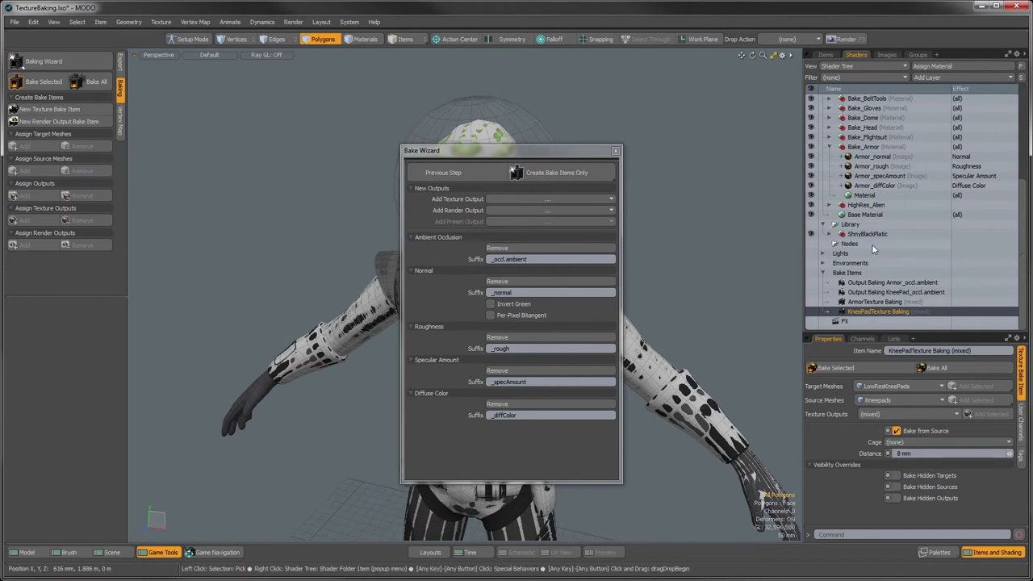
scroll(873, 251, "up", 5)
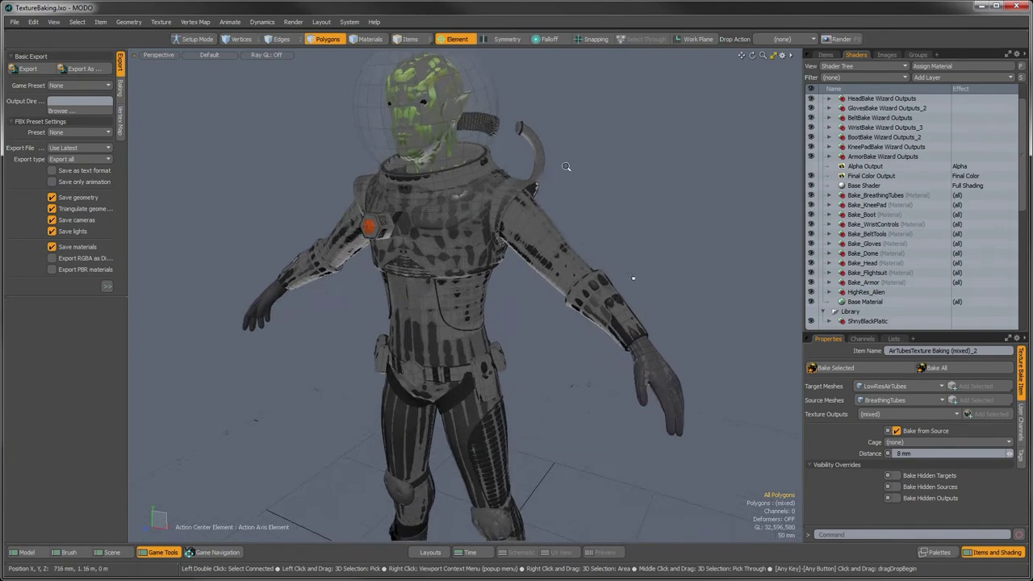
Orbit the spacesuit and check the image layers of Bake_BreathingTubes, Bake_KneePad and Bake_WristControls.
left_click_drag(633, 277, 503, 153, "alt")
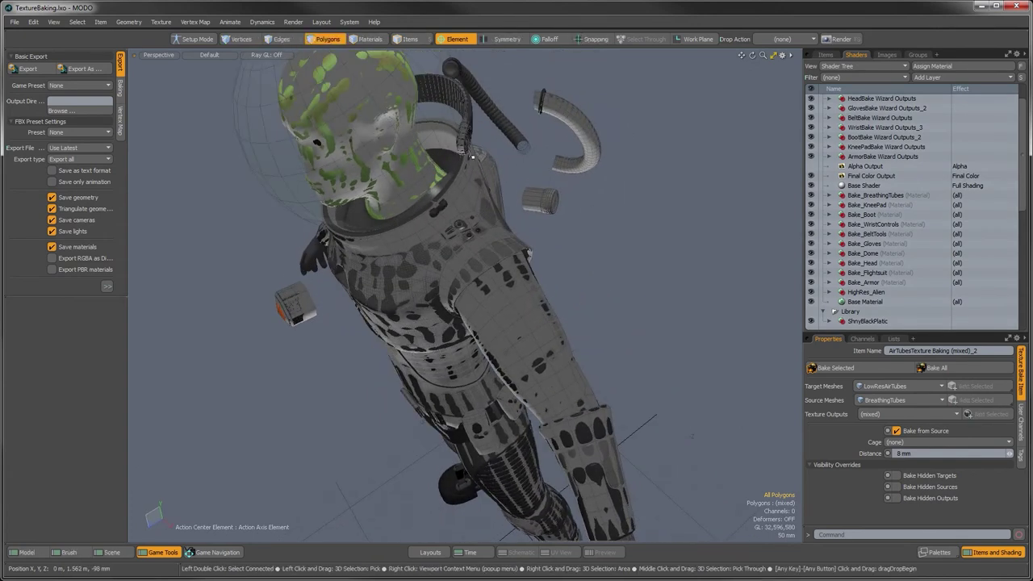
left_click_drag(523, 196, 564, 247, "alt")
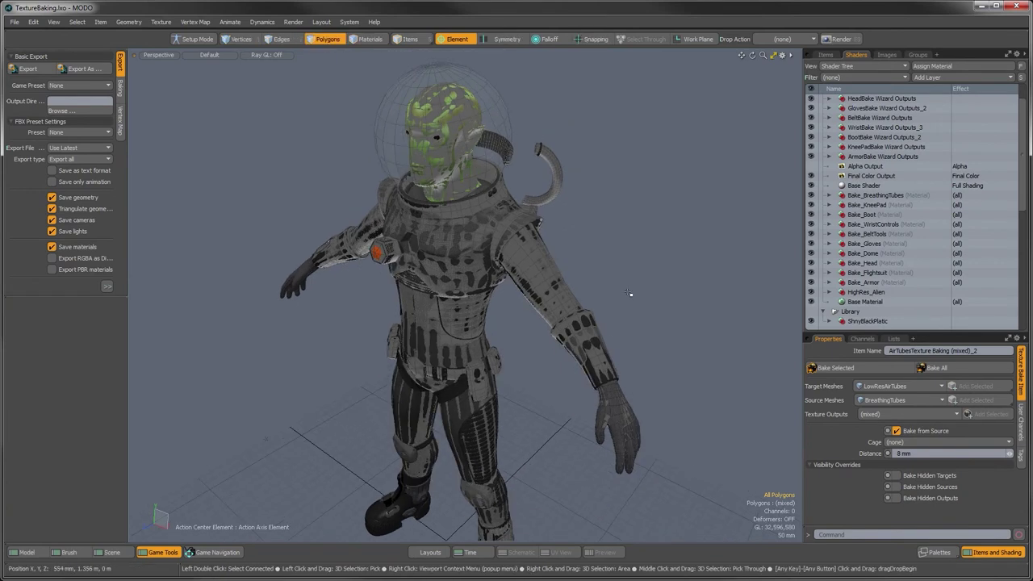
left_click(831, 195)
left_click(830, 195)
left_click(830, 205)
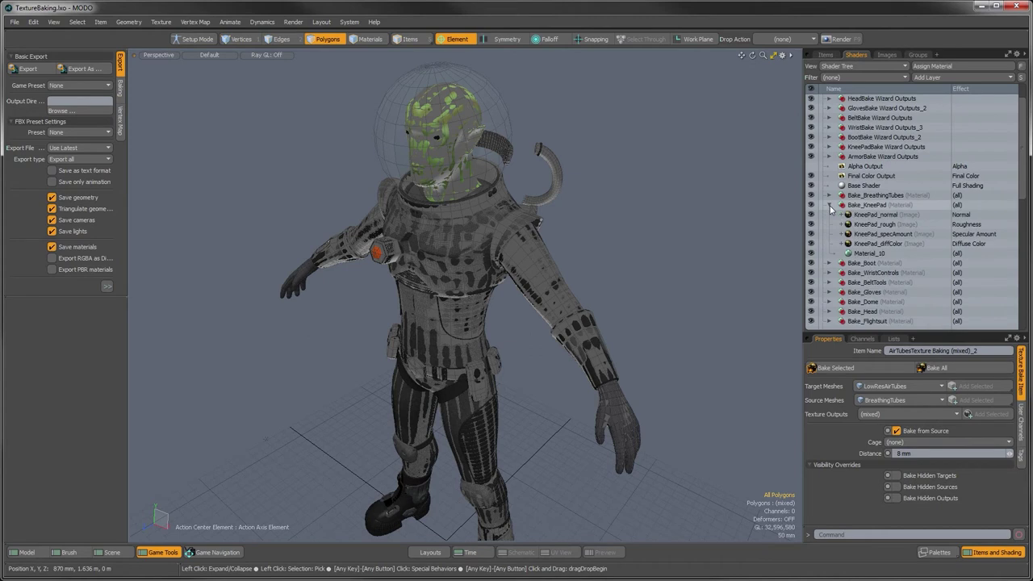
left_click(830, 205)
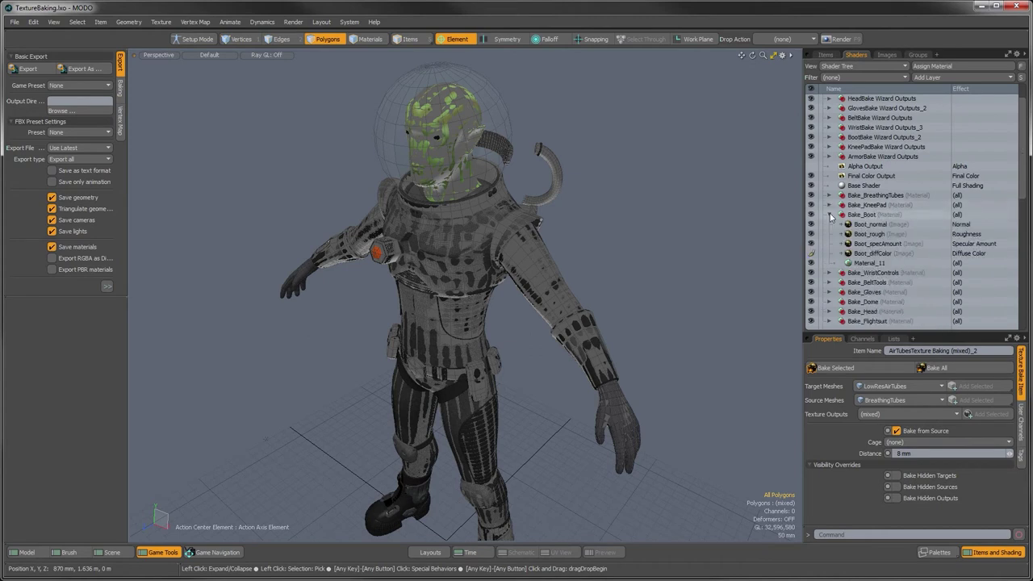
left_click(828, 225)
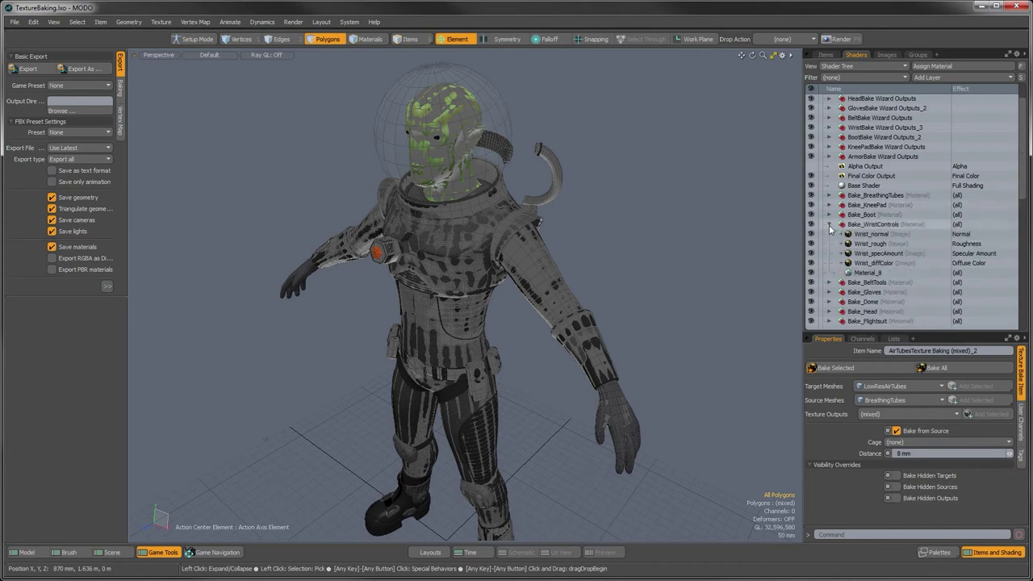
left_click(829, 225)
scroll(847, 242, "down", 1)
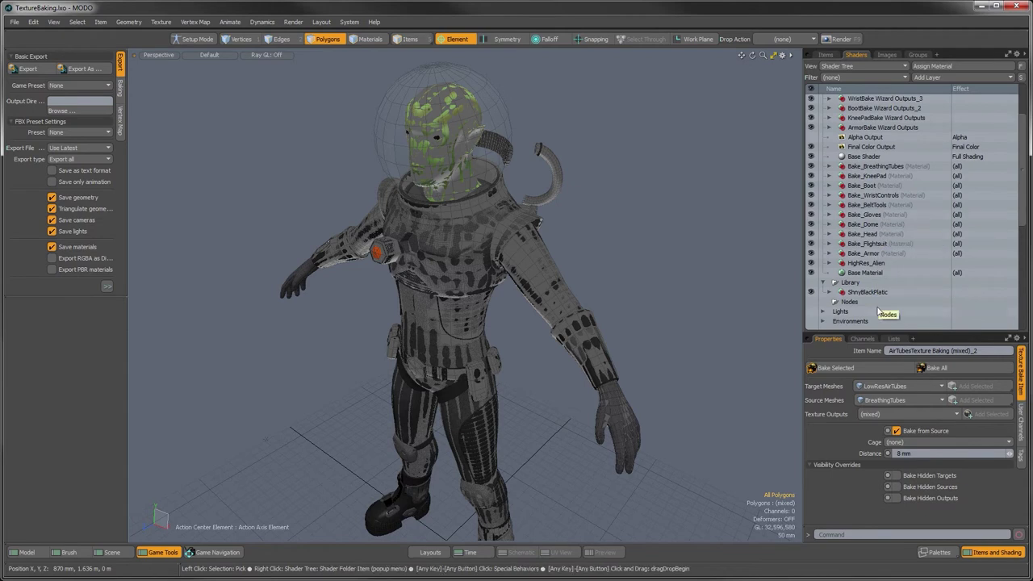
Select a bake item in the Bake Items folder and run Bake All.
scroll(881, 300, "down", 10)
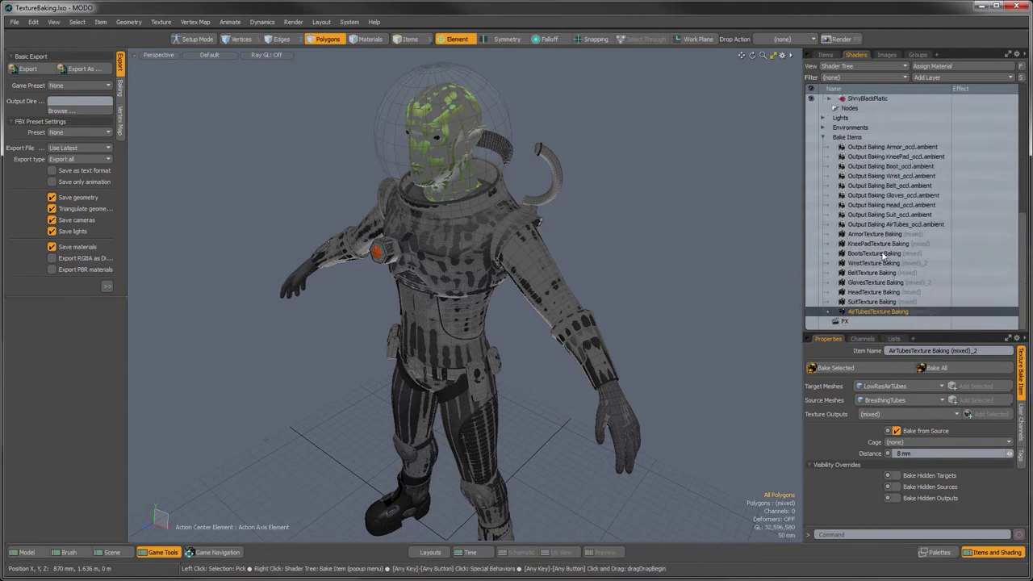
mouse_move(873, 236)
left_mouse_down()
mouse_move(831, 252)
mouse_move(876, 244)
left_mouse_up()
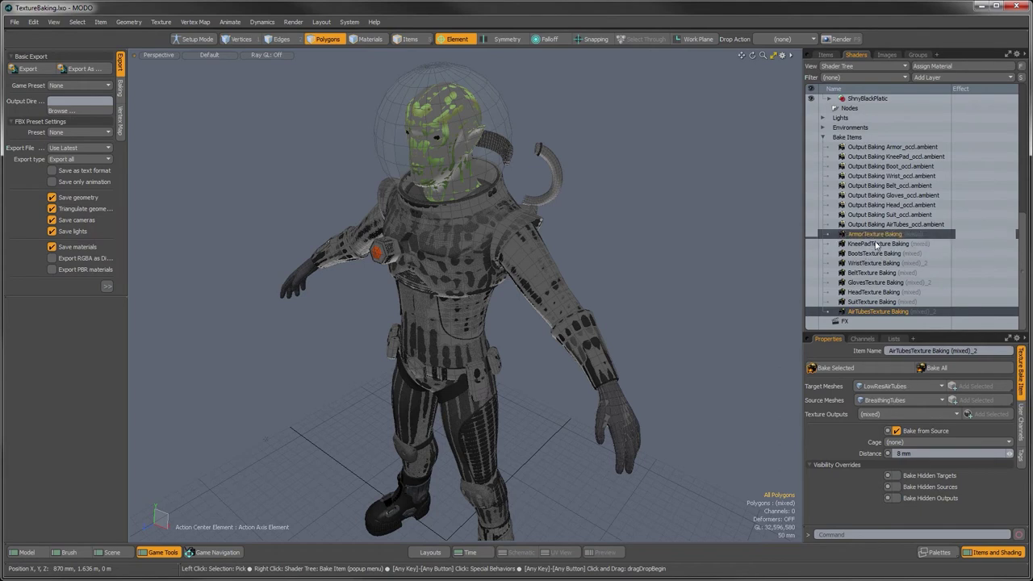
left_click(874, 235)
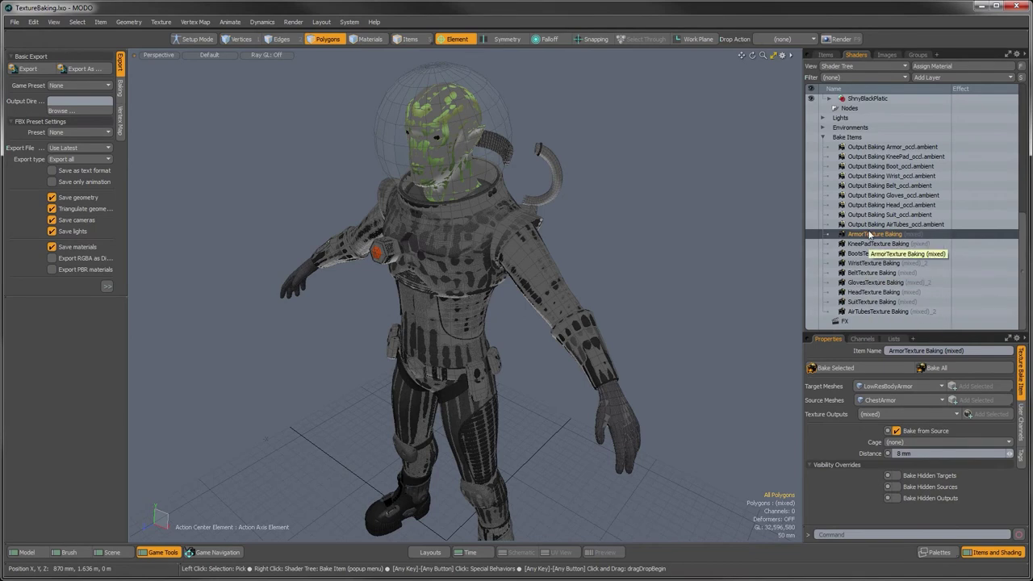
left_click(888, 166)
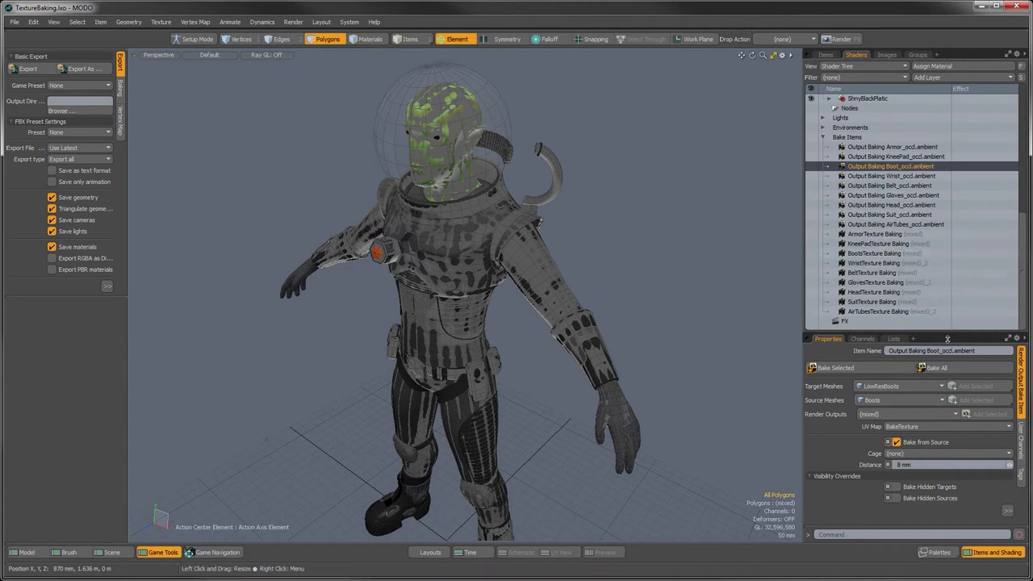
left_click(947, 367)
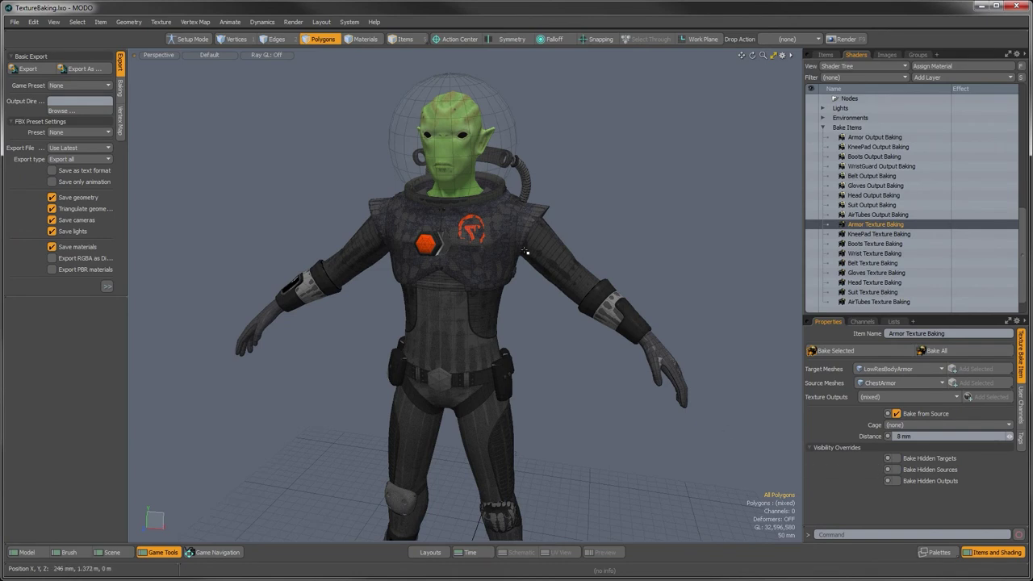
Scroll through the baked image clips in the Images list and select KneePad_rough.
left_click_drag(477, 248, 462, 227, "alt")
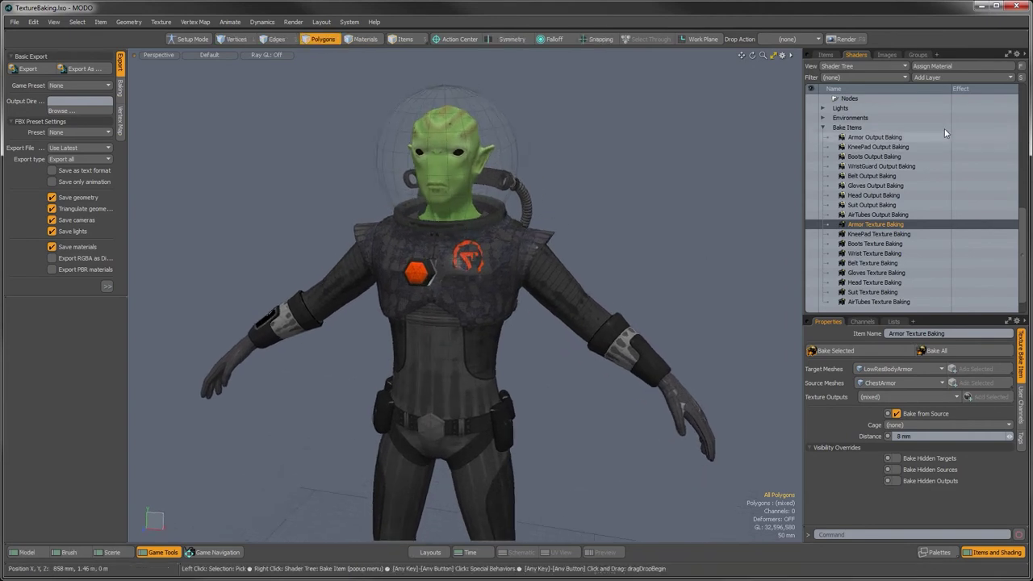
left_click(884, 55)
left_click_drag(864, 242, 934, 95)
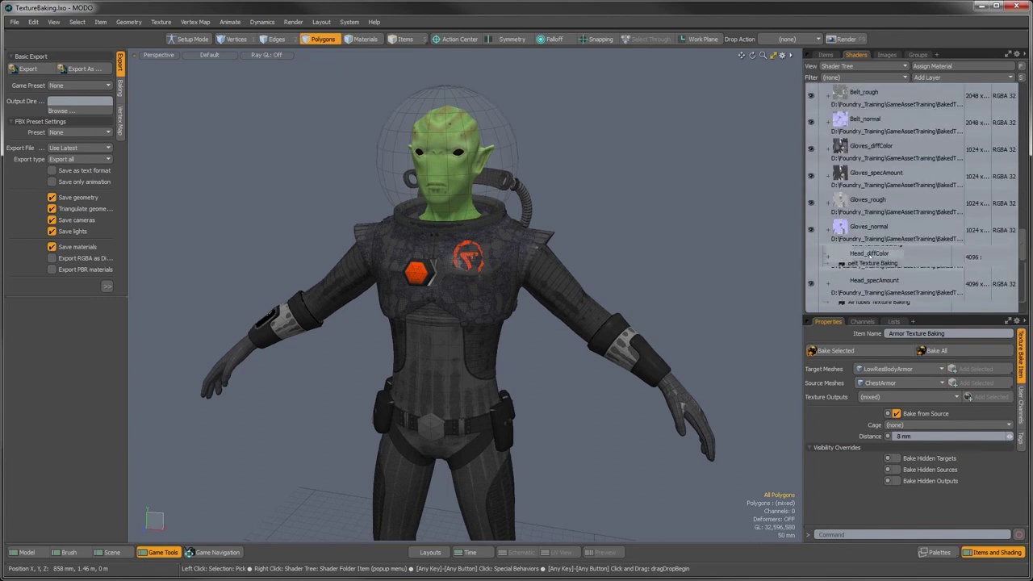
scroll(896, 194, "down", 4)
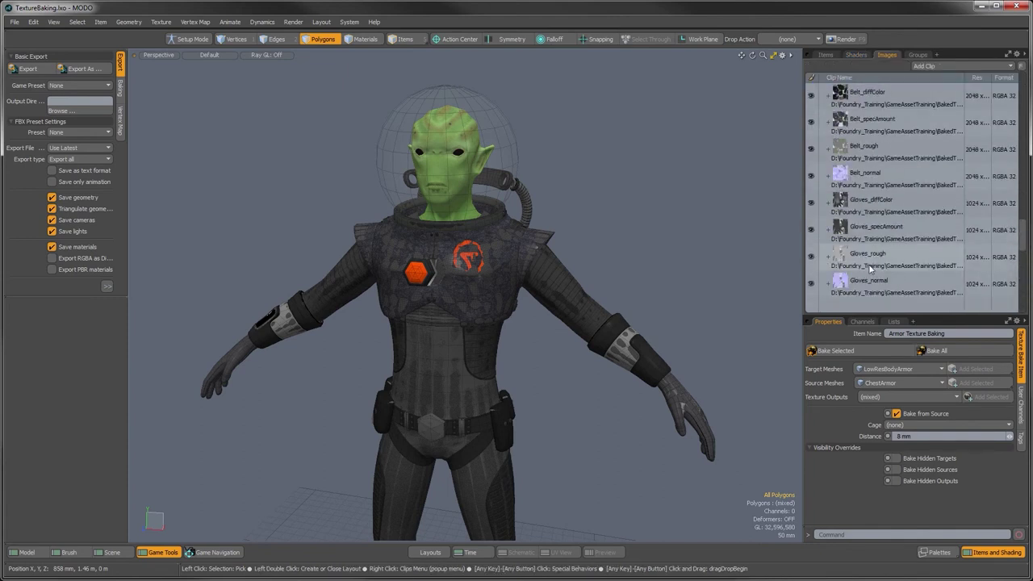
scroll(869, 226, "down", 3)
scroll(869, 222, "up", 5)
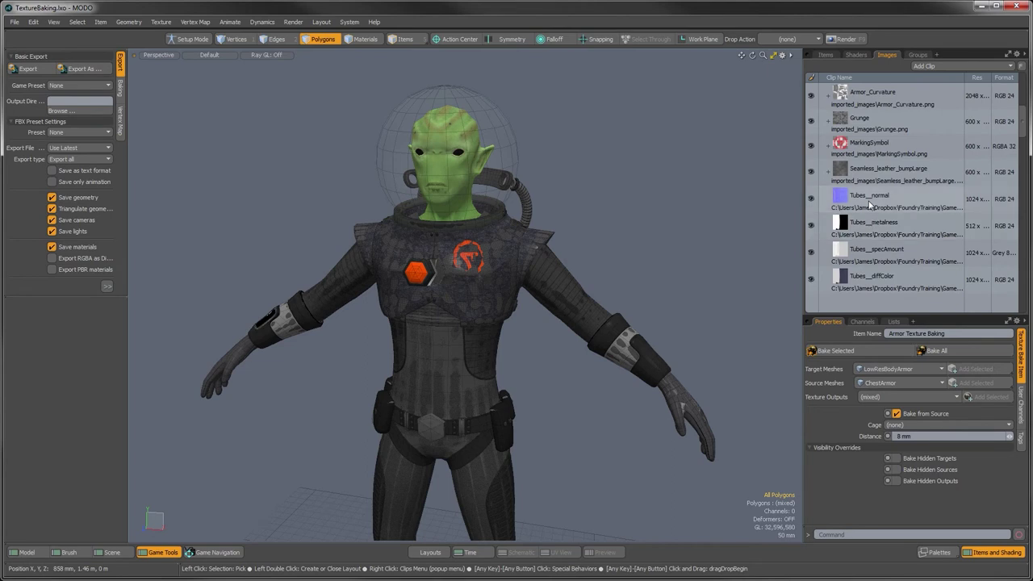
scroll(871, 210, "down", 5)
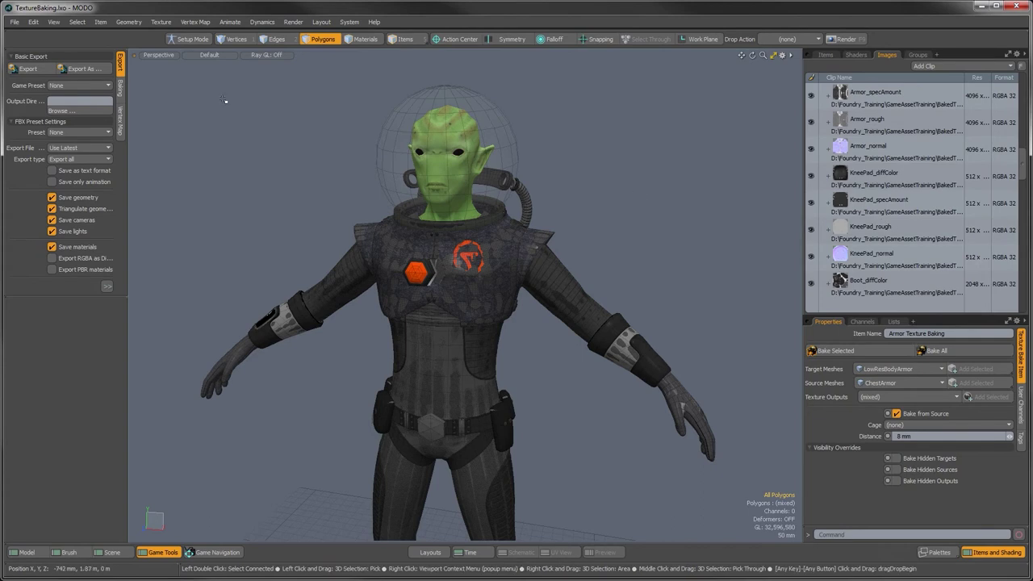
left_click(14, 22)
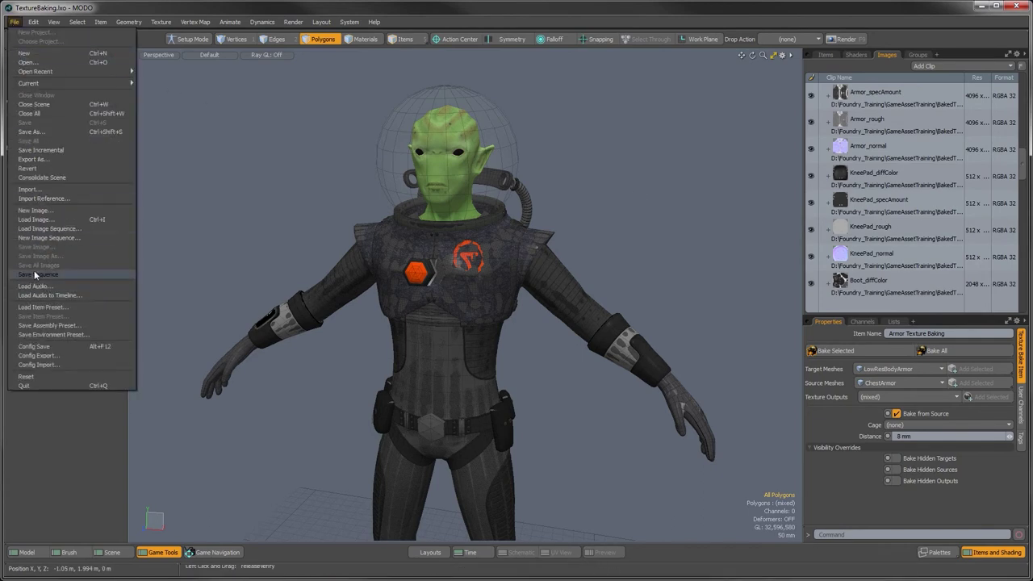
left_click(904, 236)
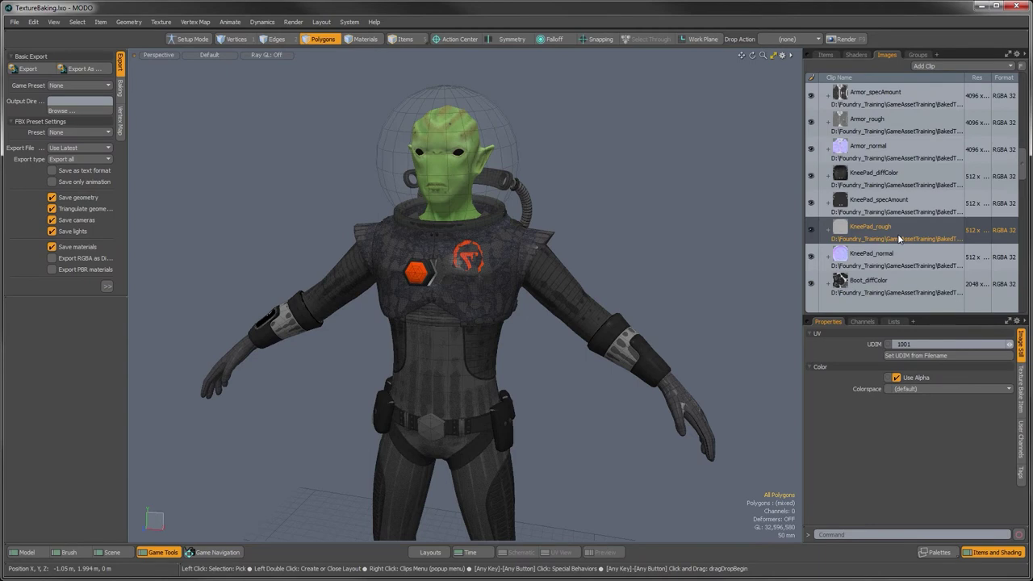
scroll(898, 239, "down", 6)
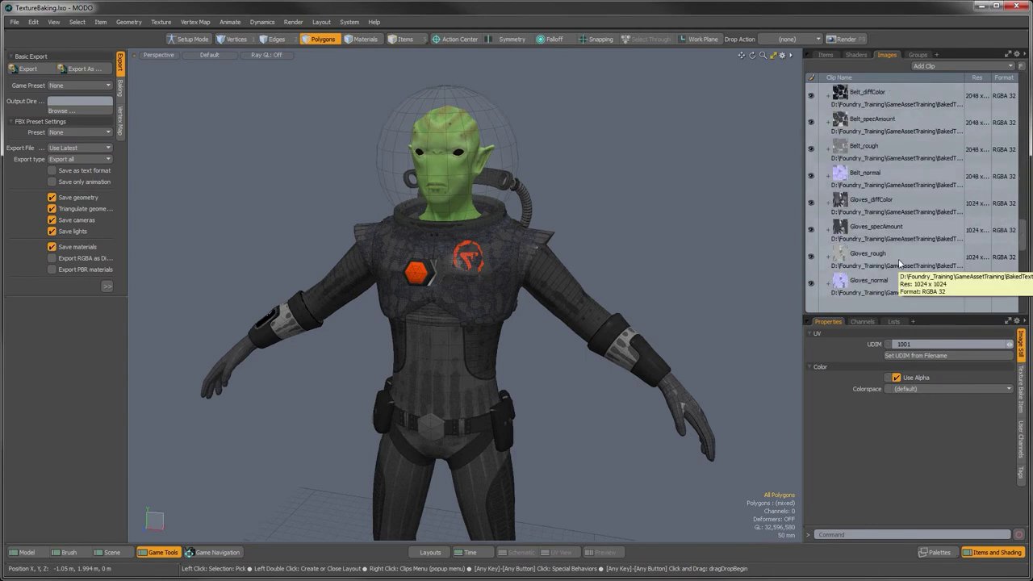
scroll(853, 191, "down", 3)
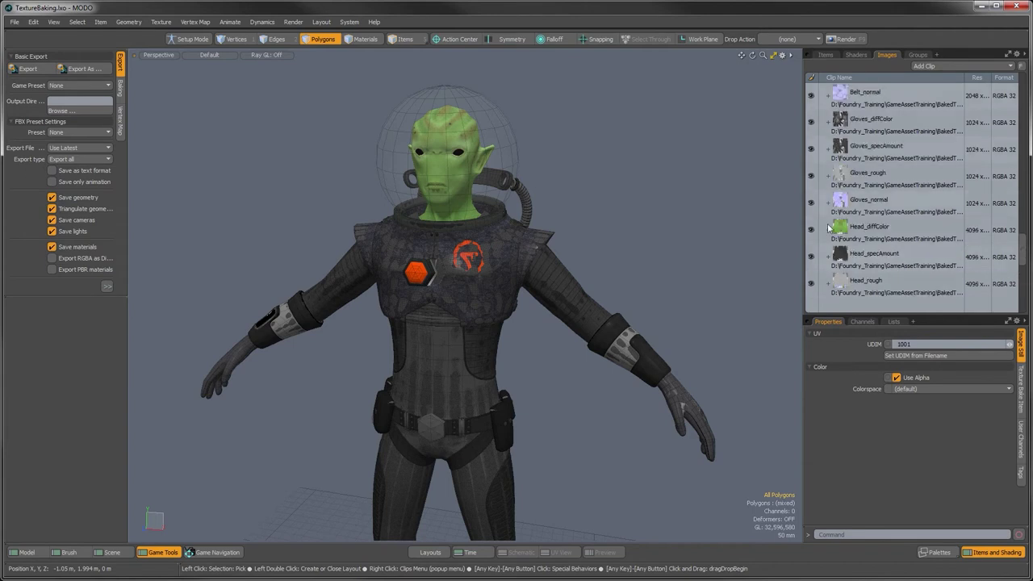
scroll(871, 257, "down", 9)
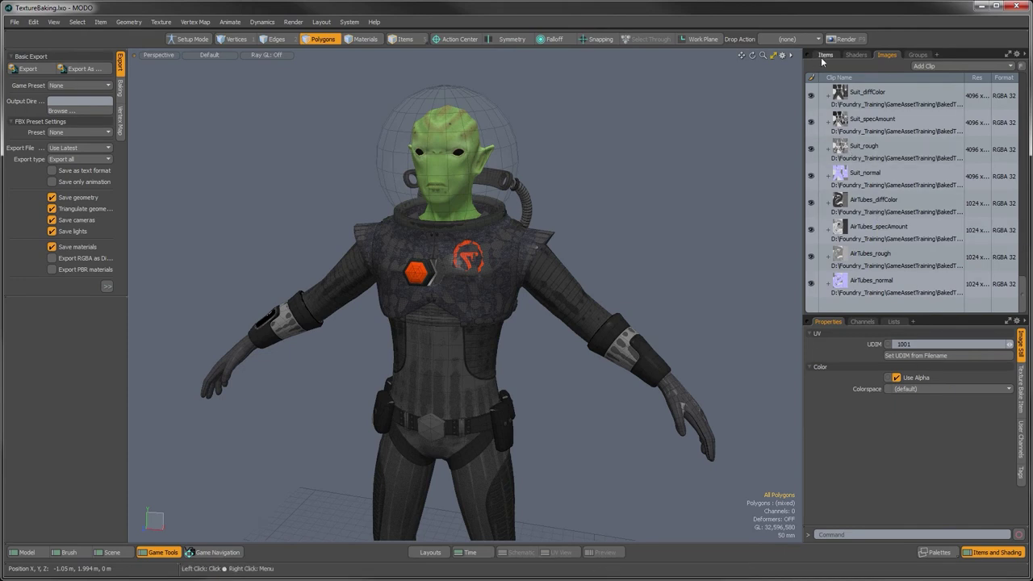
Hide AlienSpaceHero in the Items list, then zoom in on the low-poly boot and out to both legs.
left_click(824, 55)
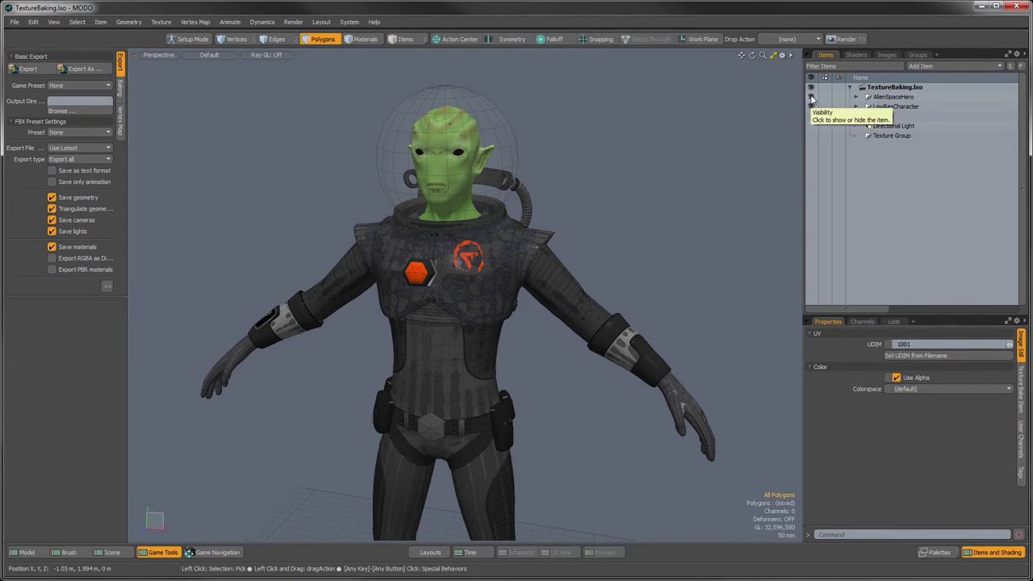
left_click(811, 96)
left_click_drag(436, 249, 492, 407, "ctrl+alt")
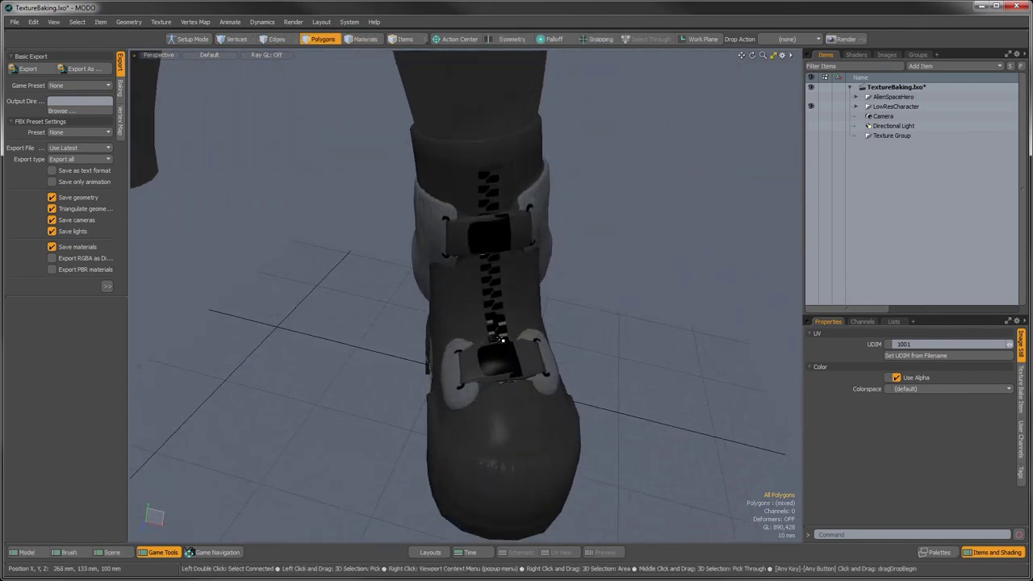
left_click_drag(500, 345, 419, 392, "ctrl+alt")
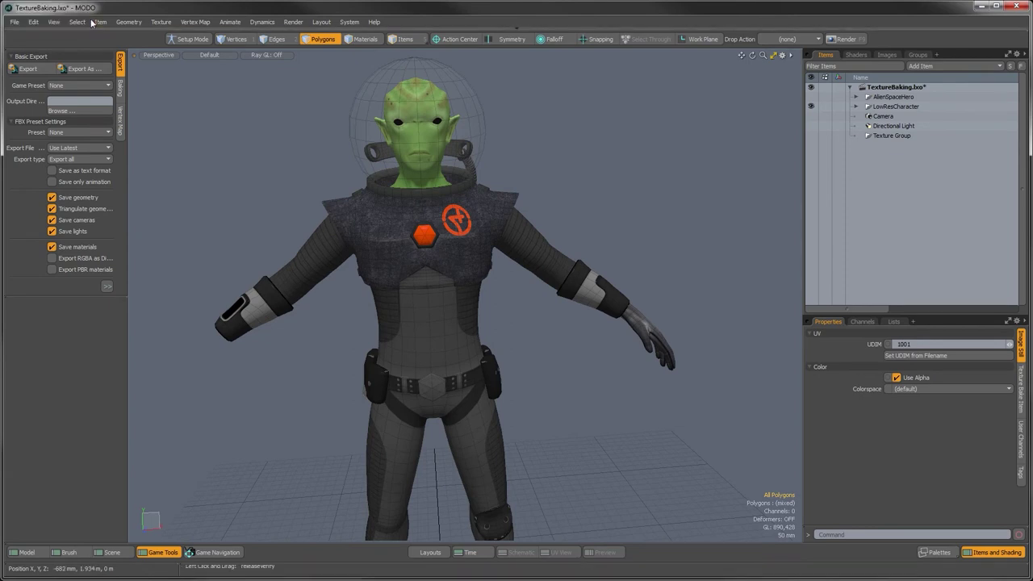
In Bridge, preview the ambient occlusion maps for AirTubes, Suit, Head, Gloves, Belt, Wrist, Boot, Armor and KneePad.
key("alt+Tab")
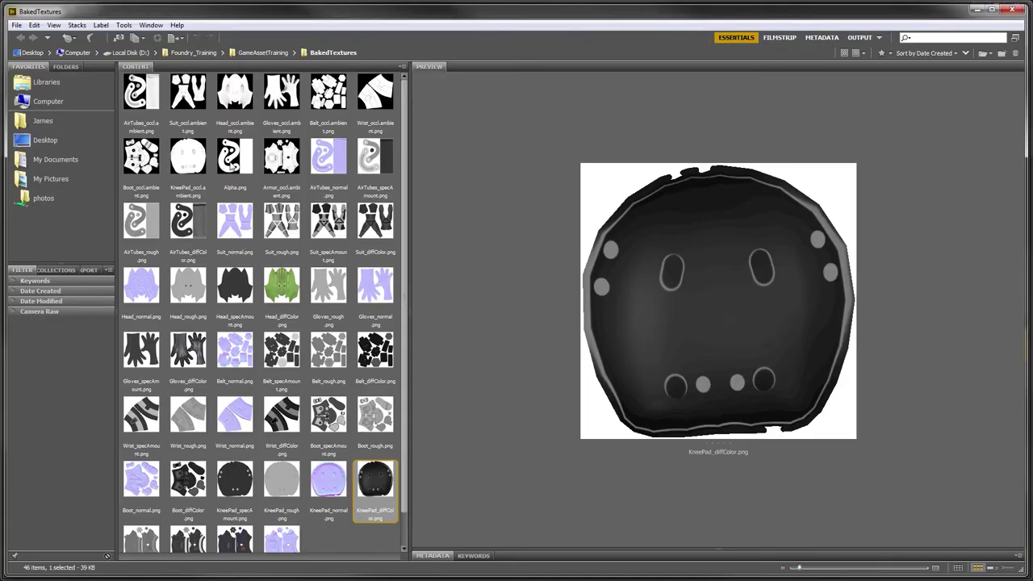
left_click(146, 95)
left_click(188, 99)
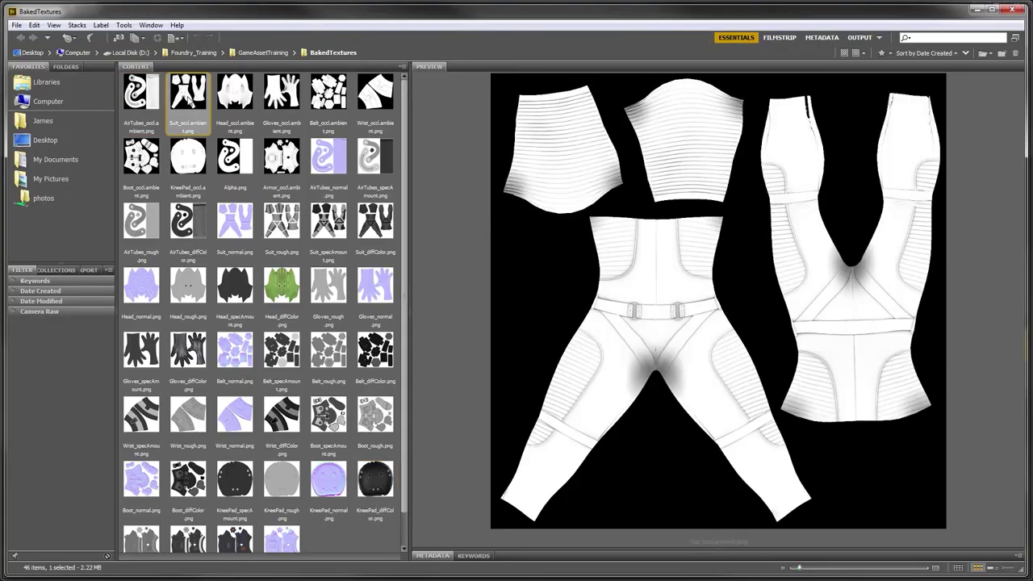
left_click(235, 100)
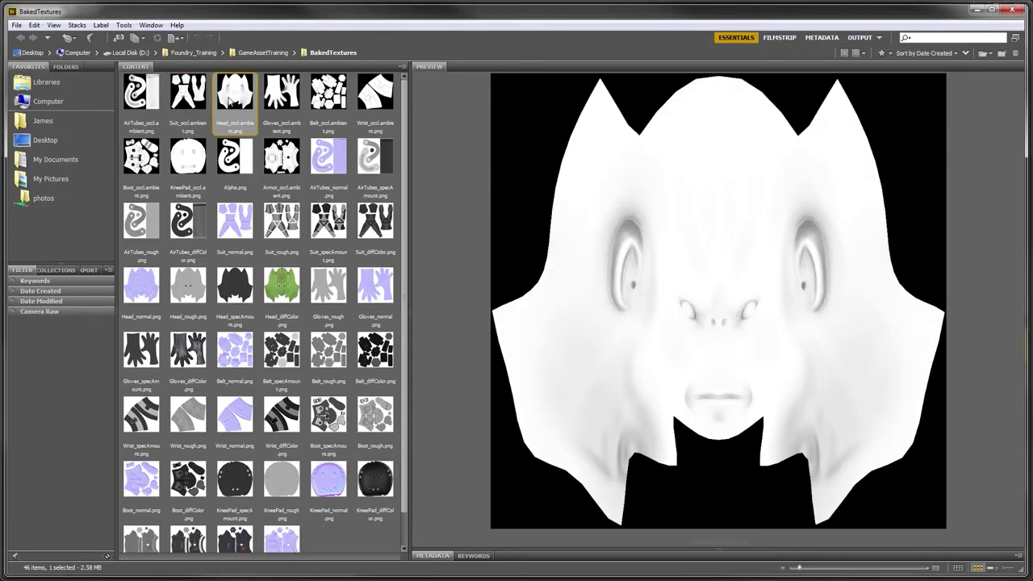
left_click(278, 103)
left_click(321, 104)
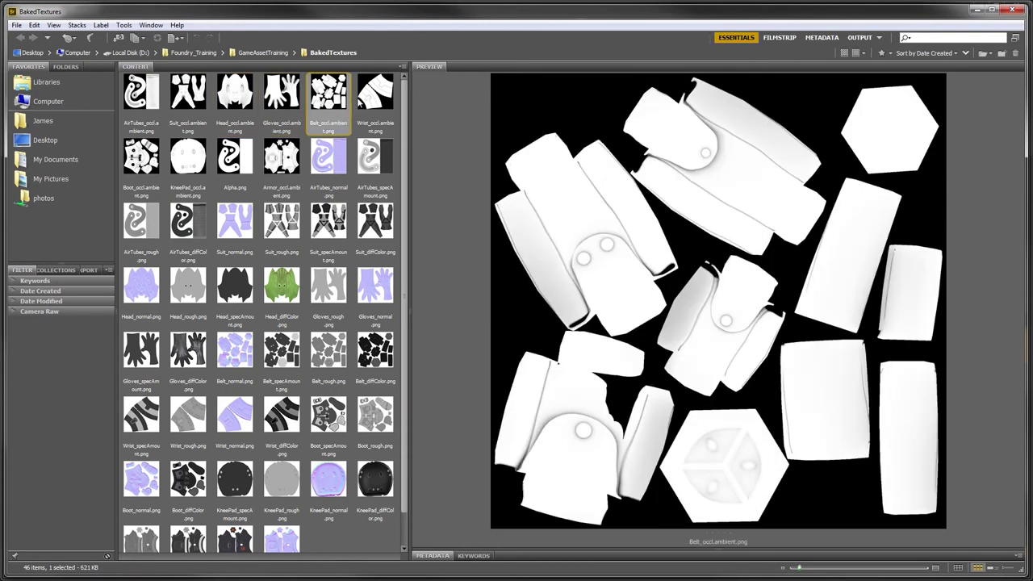
key("Right")
left_click(153, 160)
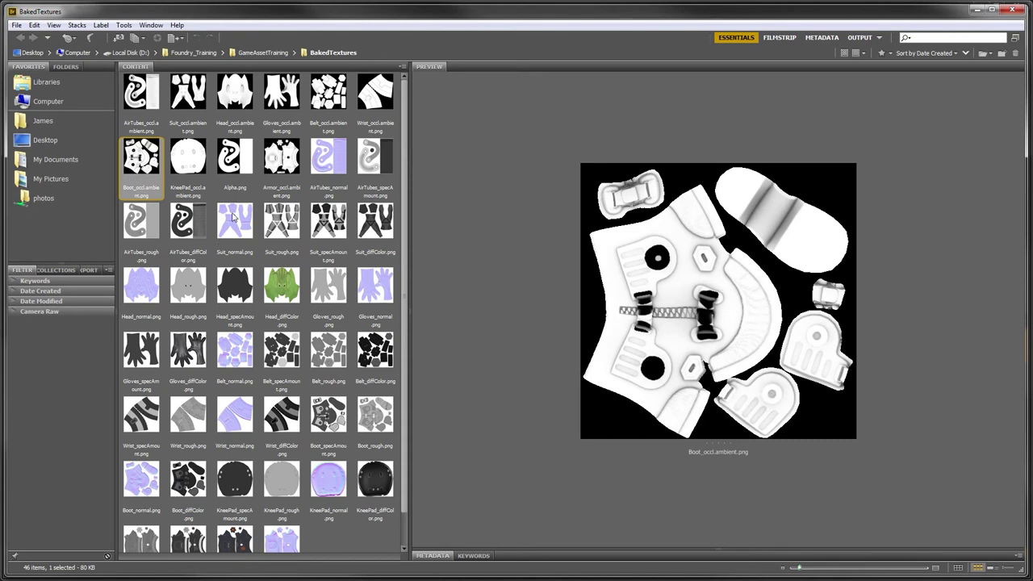
left_click(271, 161)
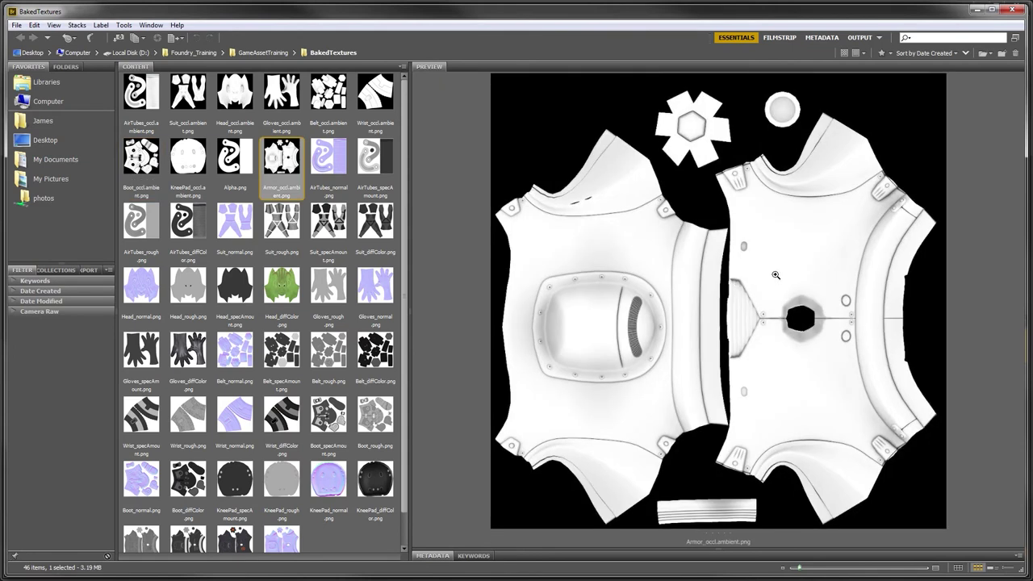
left_click(229, 163)
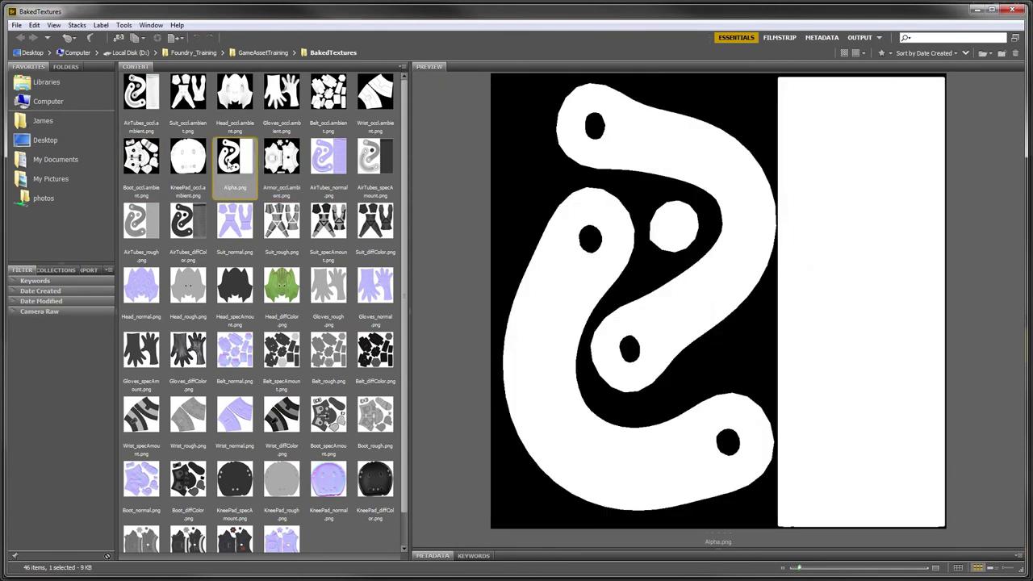
left_click(190, 155)
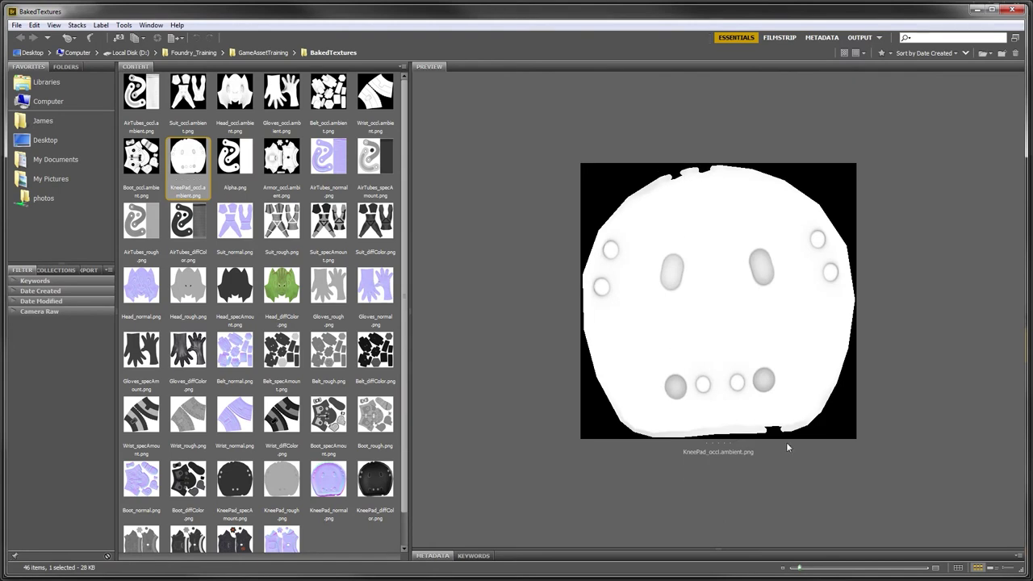
Preview the belt normal, head diffColor, gloves rough and normal, boot rough, and knee pad and armor normal maps.
left_click(235, 348)
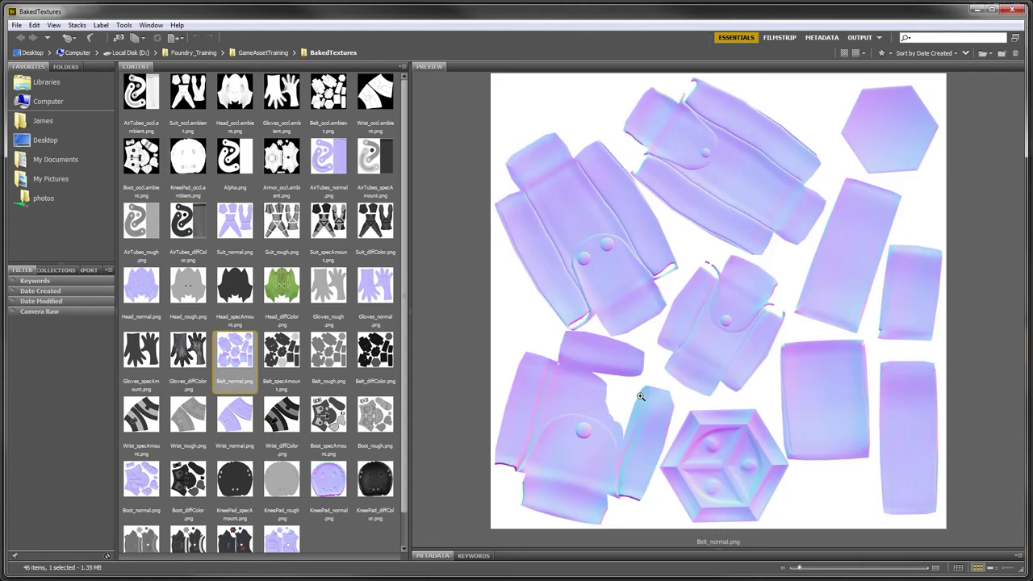
left_click(282, 284)
left_click(344, 290)
left_click(365, 292)
left_click(368, 337)
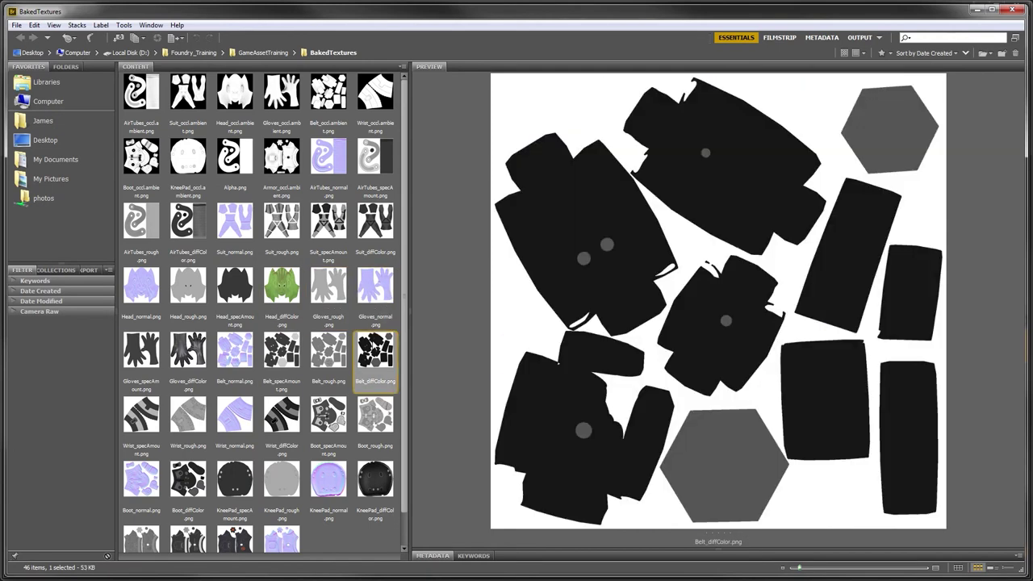
left_click(365, 416)
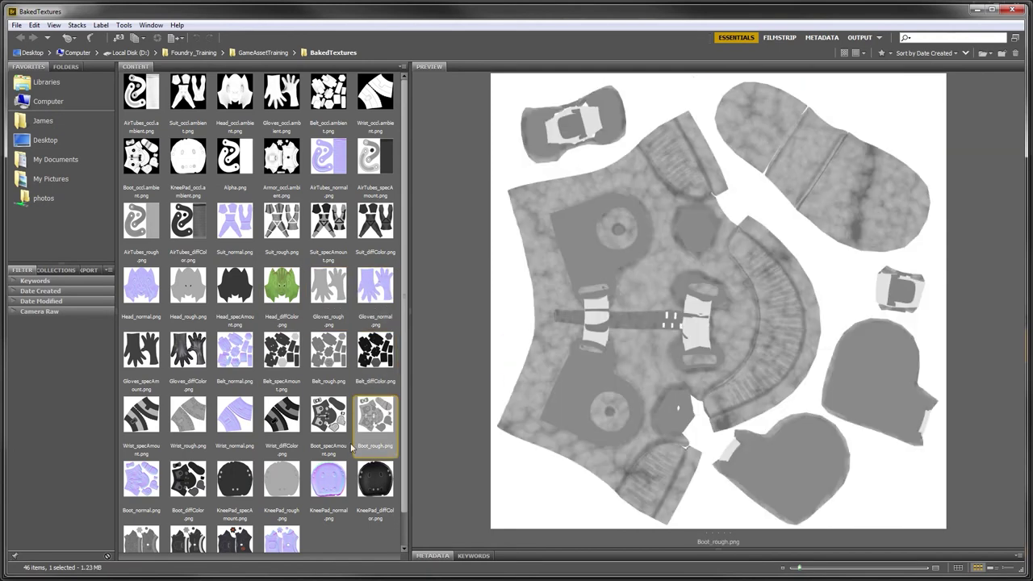
left_click(334, 476)
left_click(287, 539)
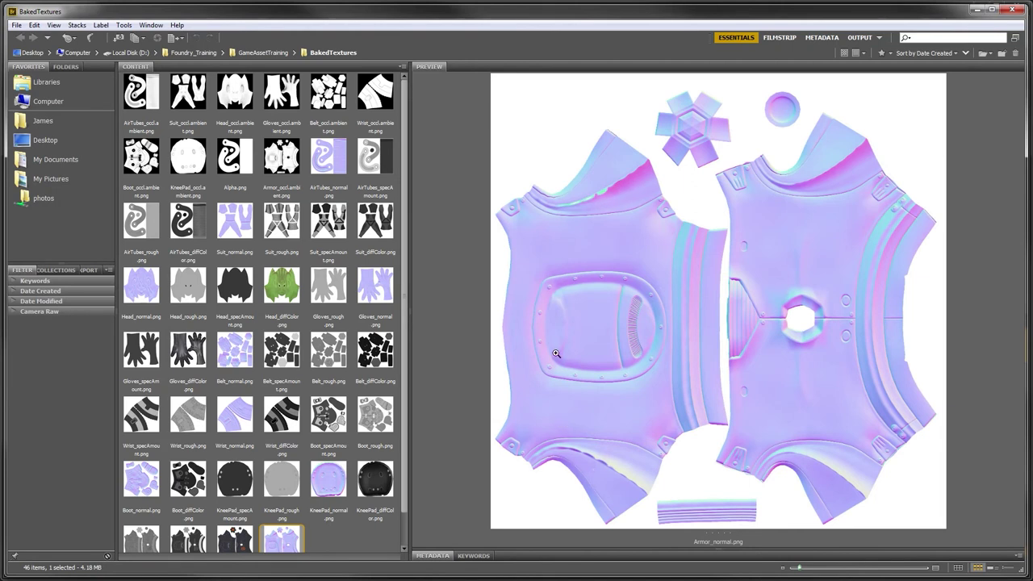
Preview the knee pad, boot, wrist, head, suit, air tubes and armor maps, then minimize Bridge.
scroll(338, 373, "down", 1)
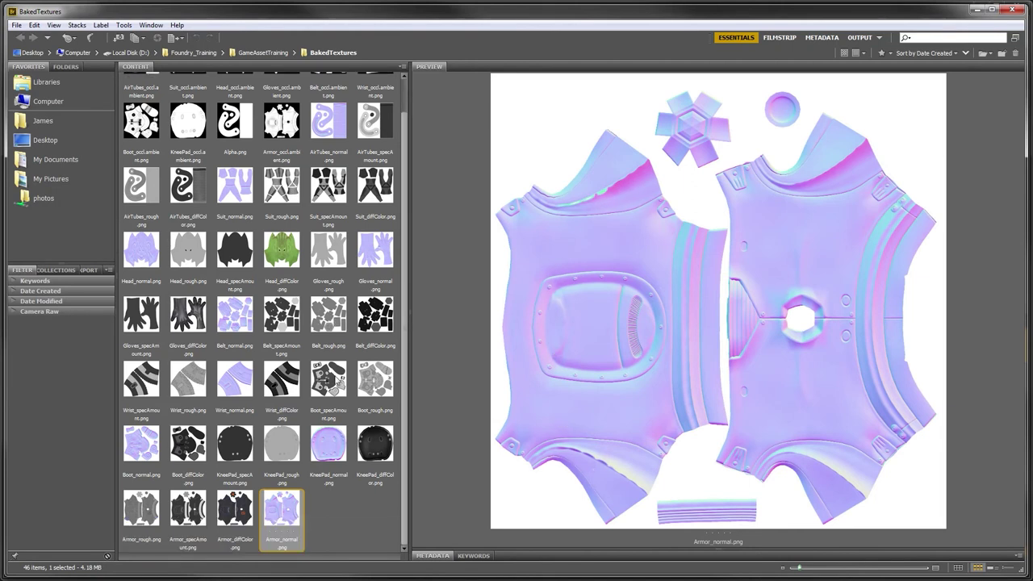
left_click(342, 449)
left_click(282, 449)
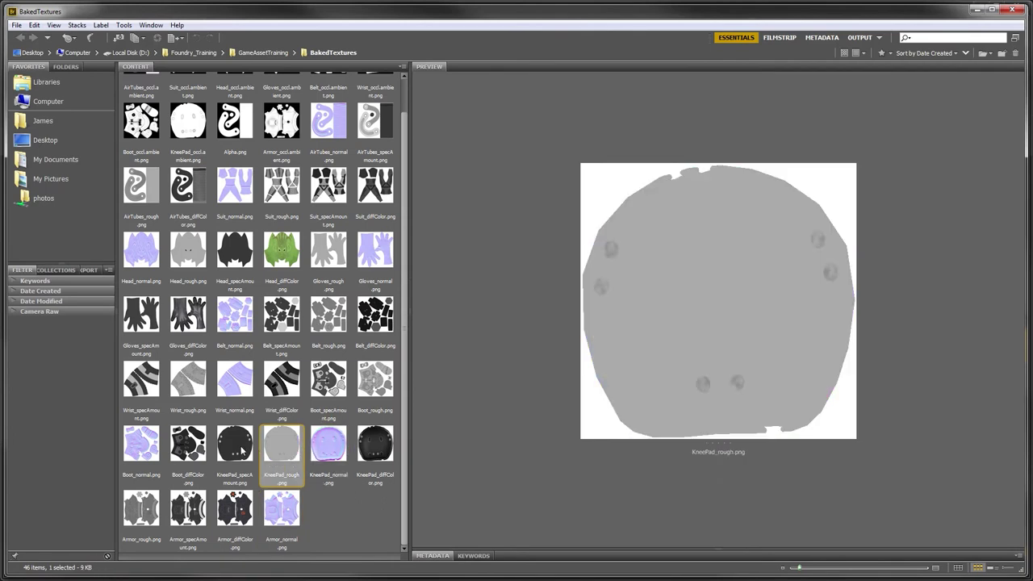
left_click(246, 450)
left_click(188, 447)
left_click(152, 447)
left_click(182, 394)
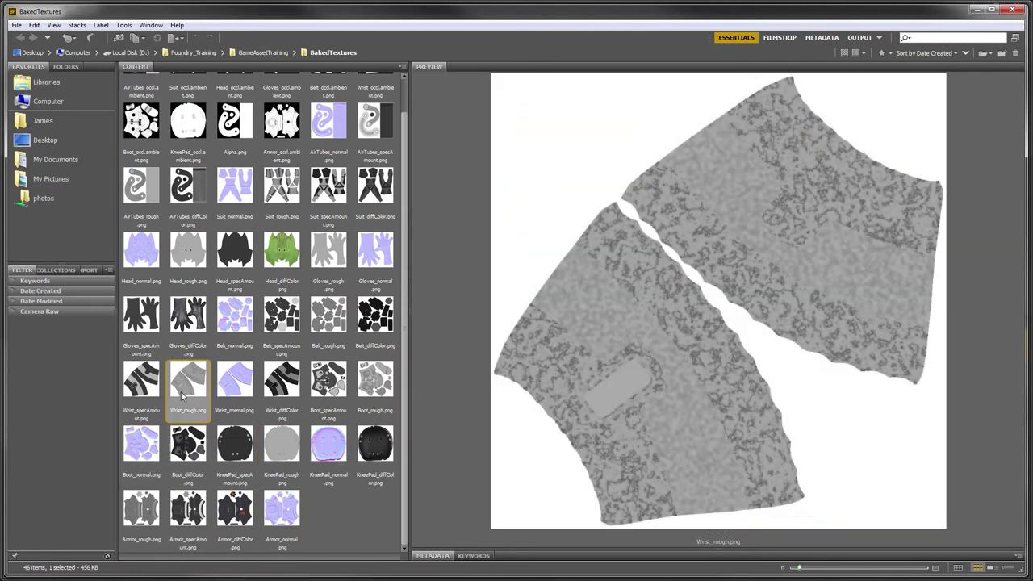
left_click(227, 272)
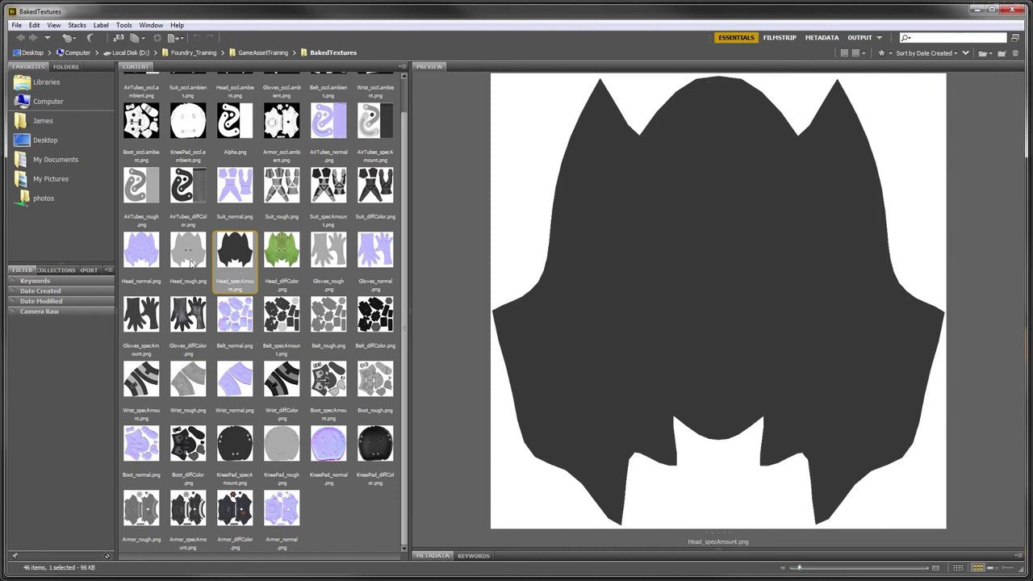
left_click(192, 264)
left_click(230, 259)
left_click(239, 192)
left_click(197, 192)
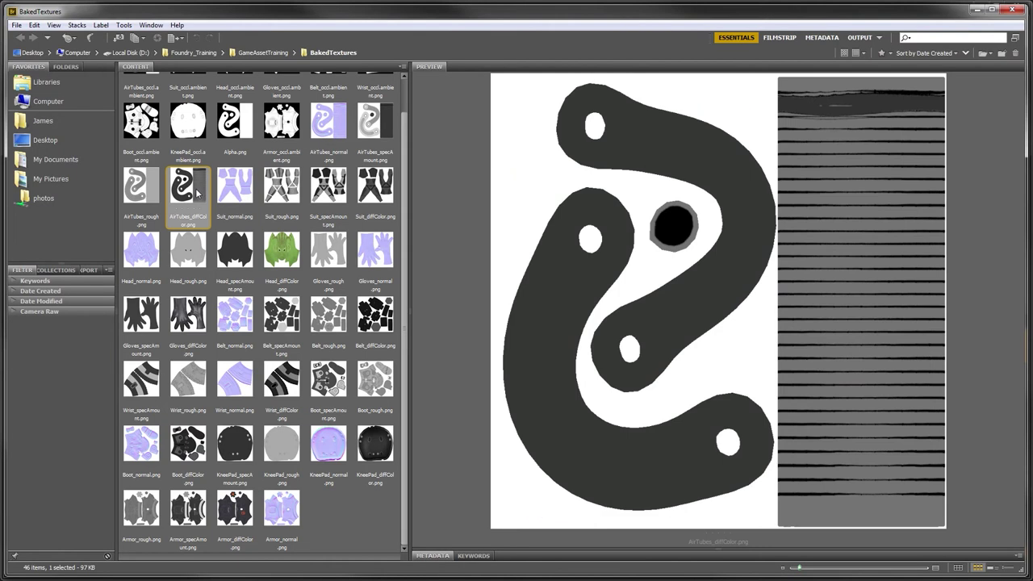
left_click(234, 508)
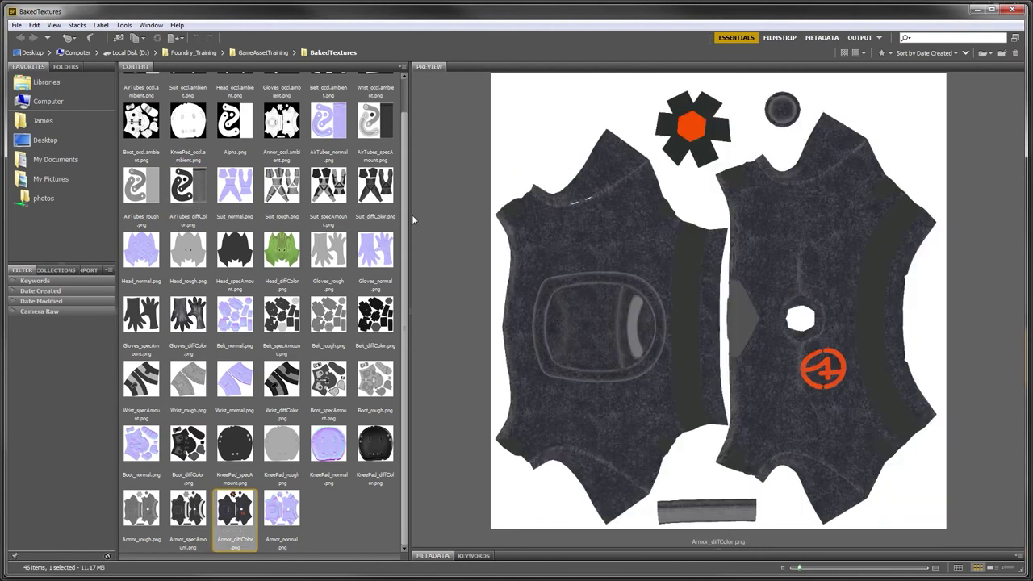
left_click(279, 202)
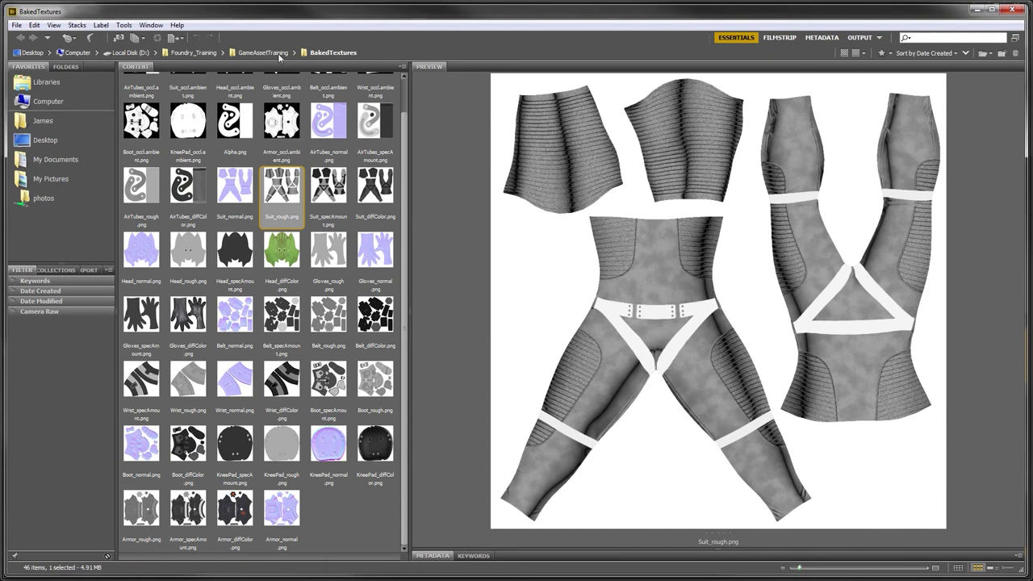
left_click(992, 9)
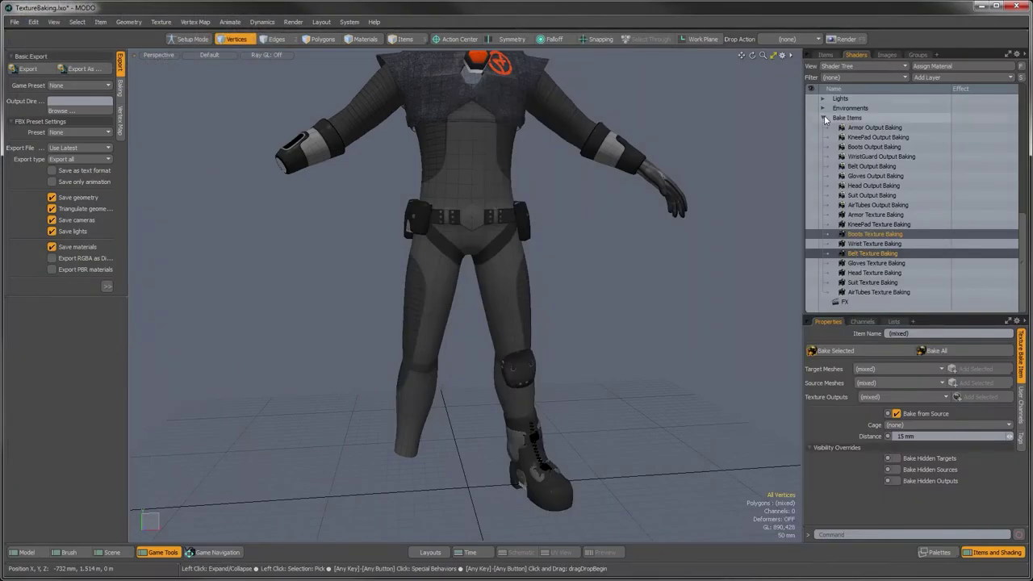
Turn off Gradient_2 under HighRes_Alien > Flightsuit_ShinySilver in the Shader Tree, then collapse the groups.
left_click(824, 117)
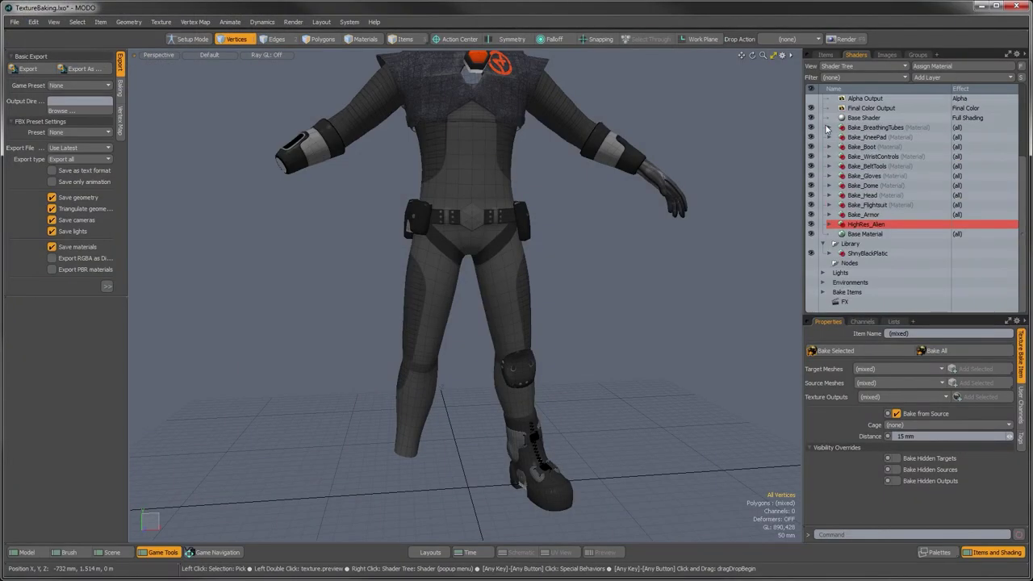
left_click(829, 225)
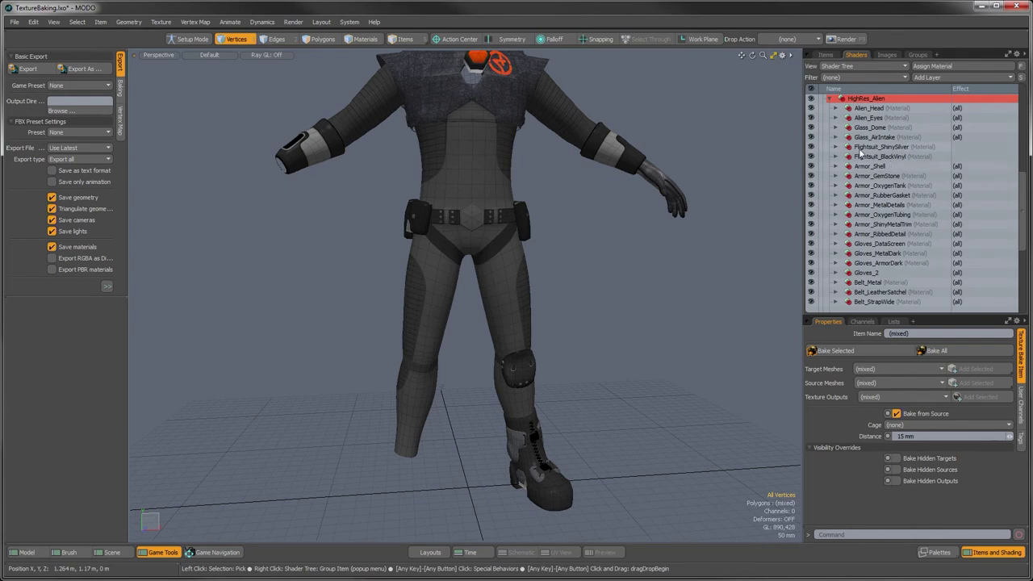
left_click(835, 148)
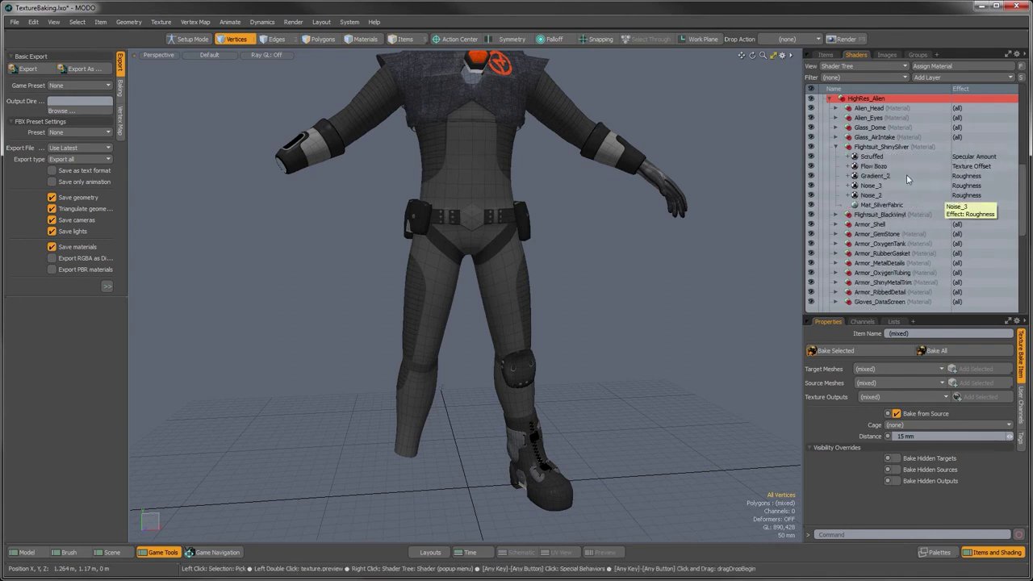
left_click(872, 178)
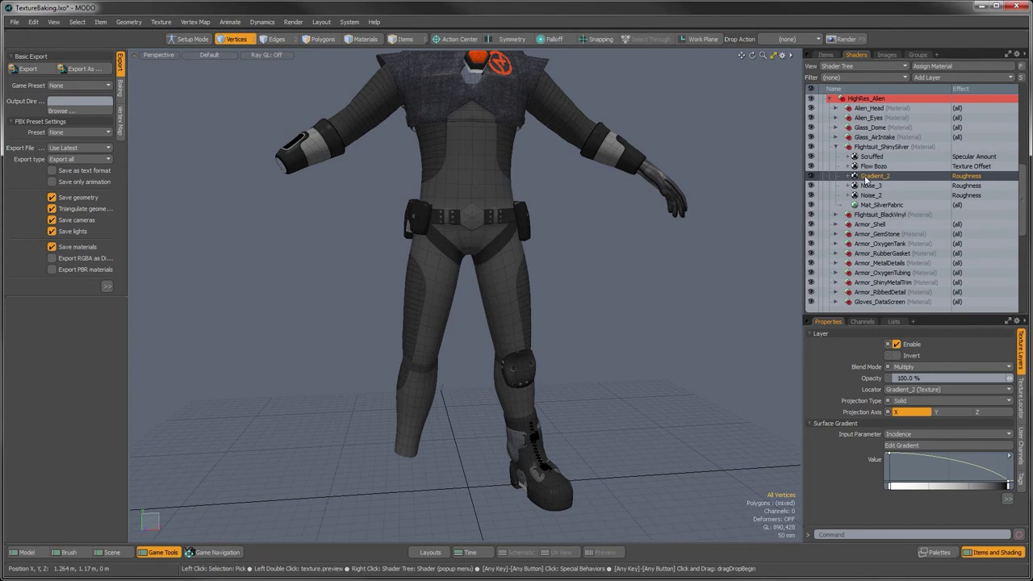
left_click(810, 176)
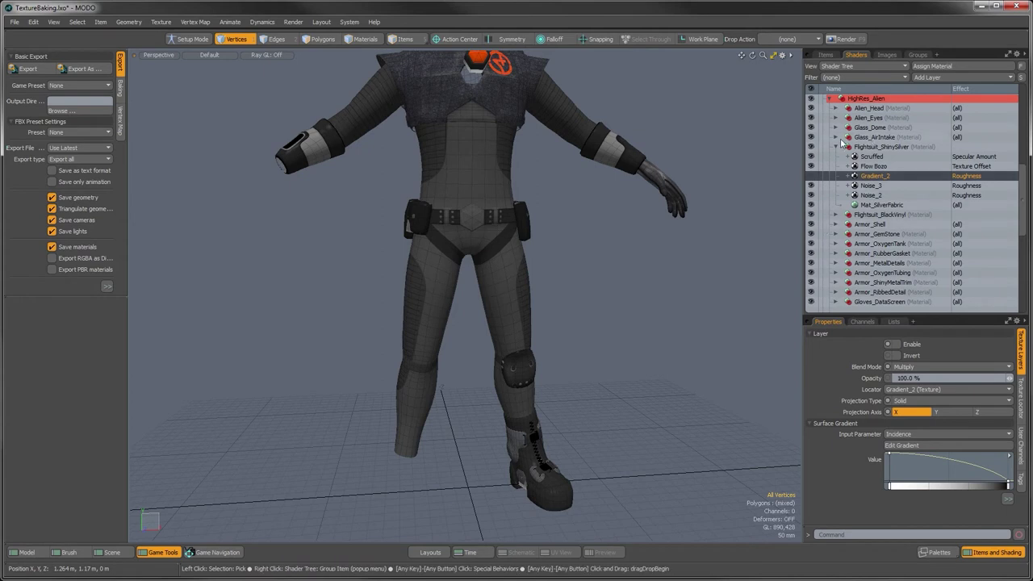
left_click(836, 146)
left_click(829, 99)
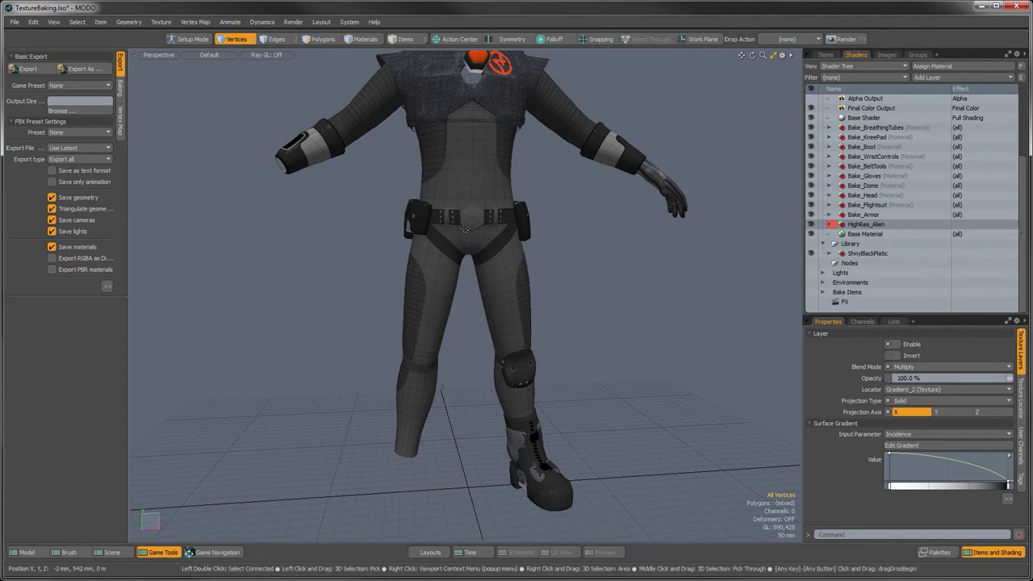
Set the Boots Texture Baking item's bake distance to 15 mm.
left_click_drag(464, 230, 788, 122, "alt")
key("3")
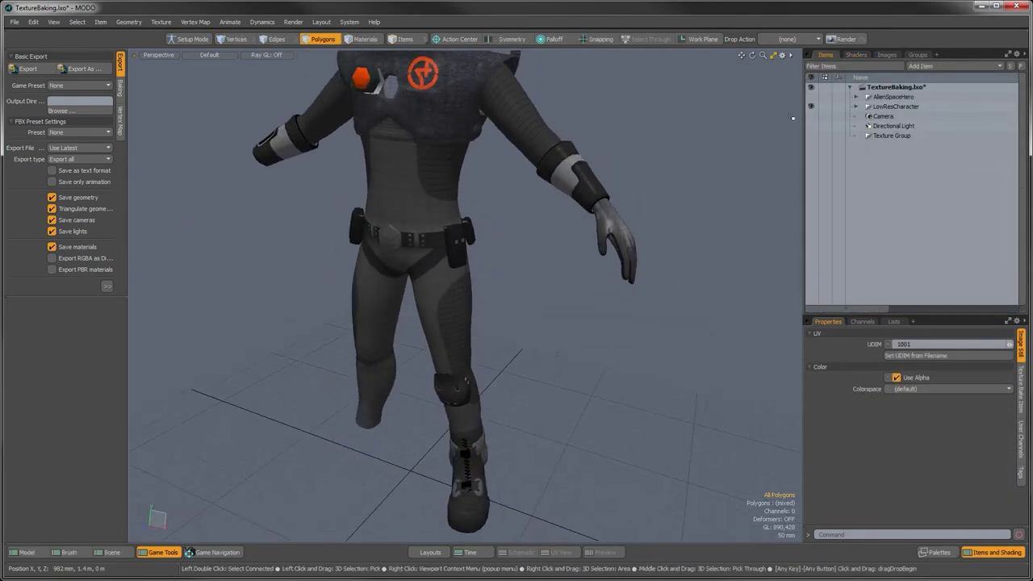
left_click(855, 54)
scroll(867, 222, "down", 1)
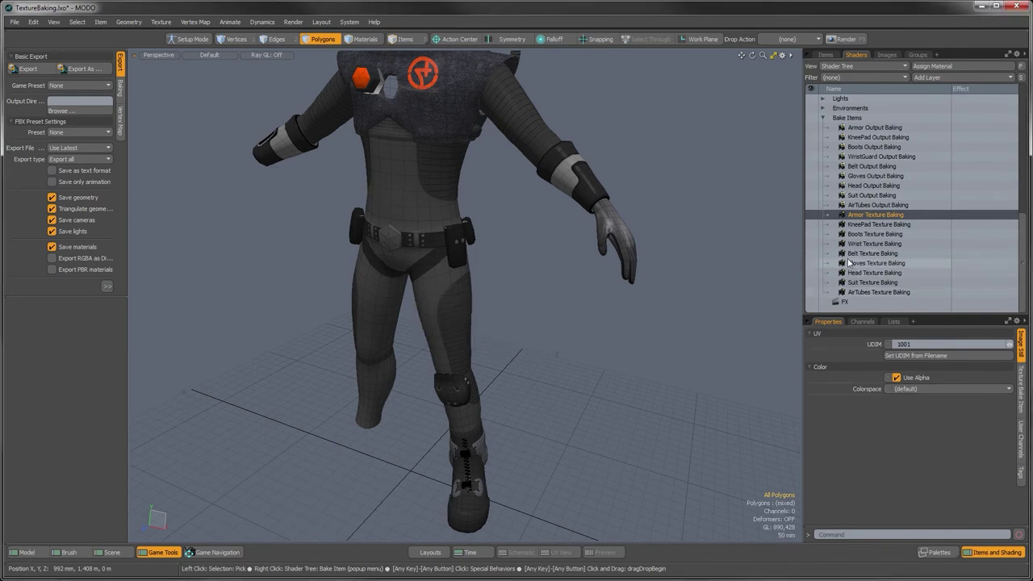
left_click(846, 237)
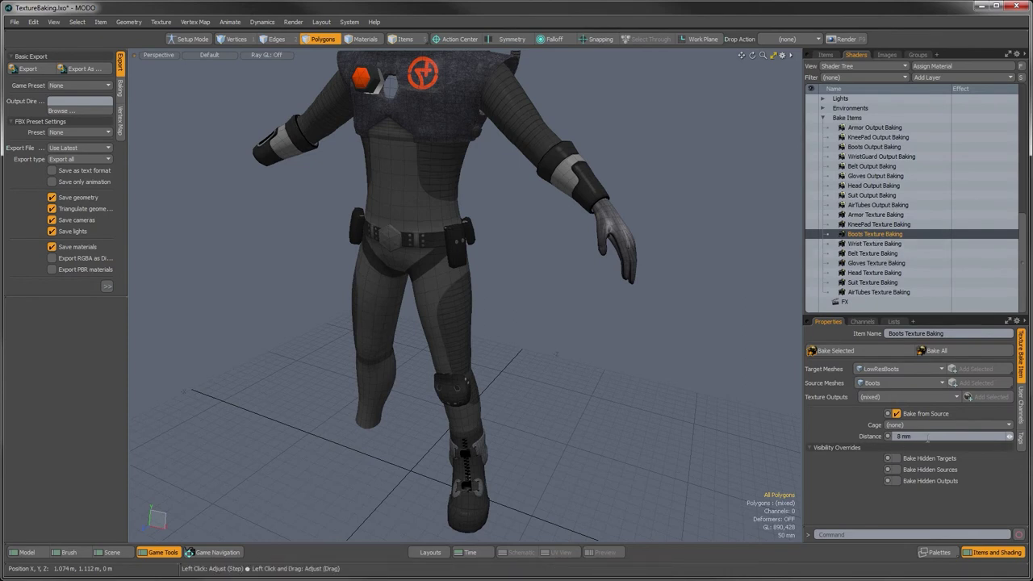
type("15")
key("Return")
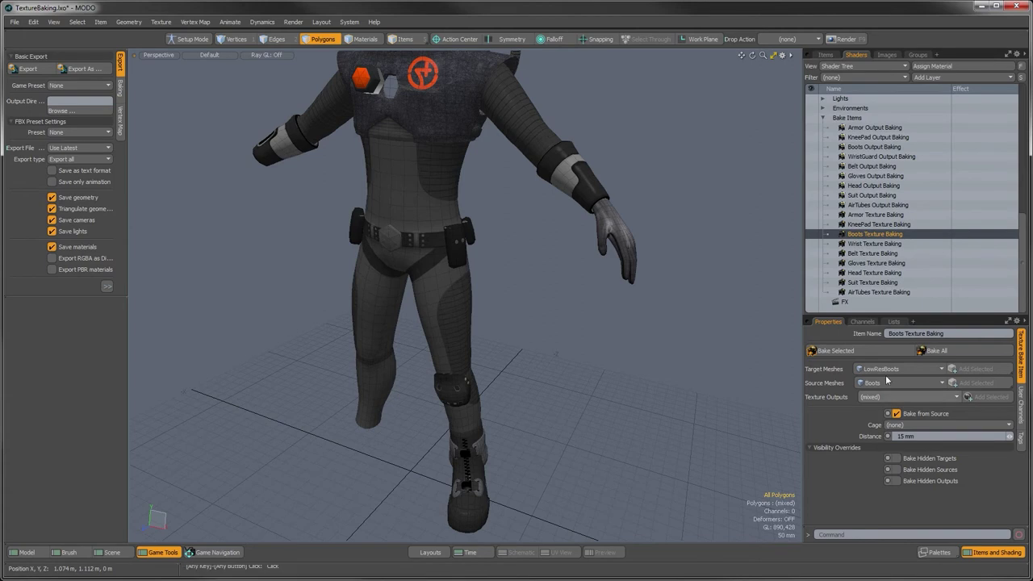
Adjust the Belt Texture Baking distance, then bake the boot and belt items together.
left_click(871, 254)
left_click(899, 435)
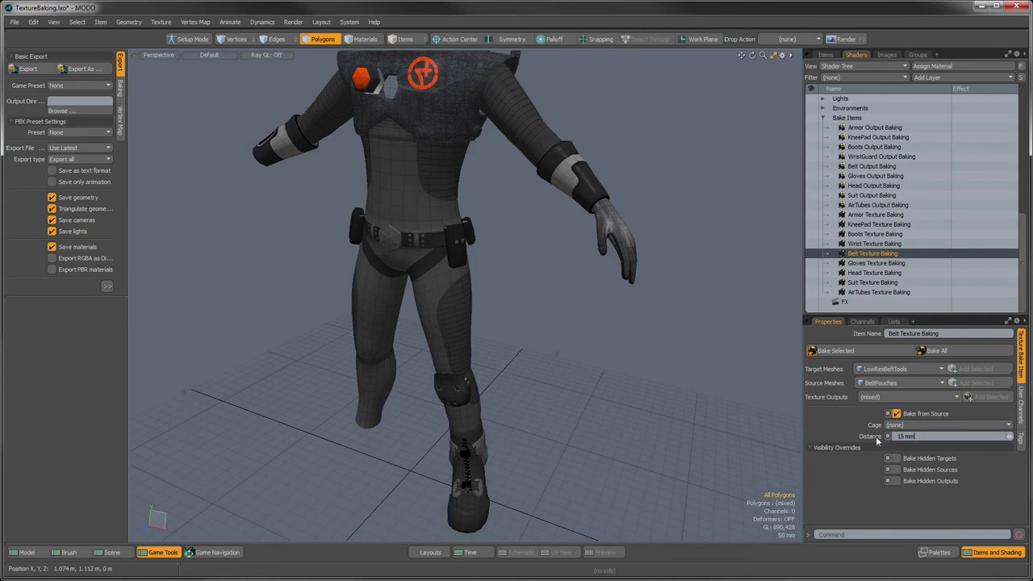
mouse_move(455, 339)
left_mouse_down("alt")
mouse_move(550, 347)
mouse_move(438, 322)
mouse_move(446, 334)
left_mouse_up("alt")
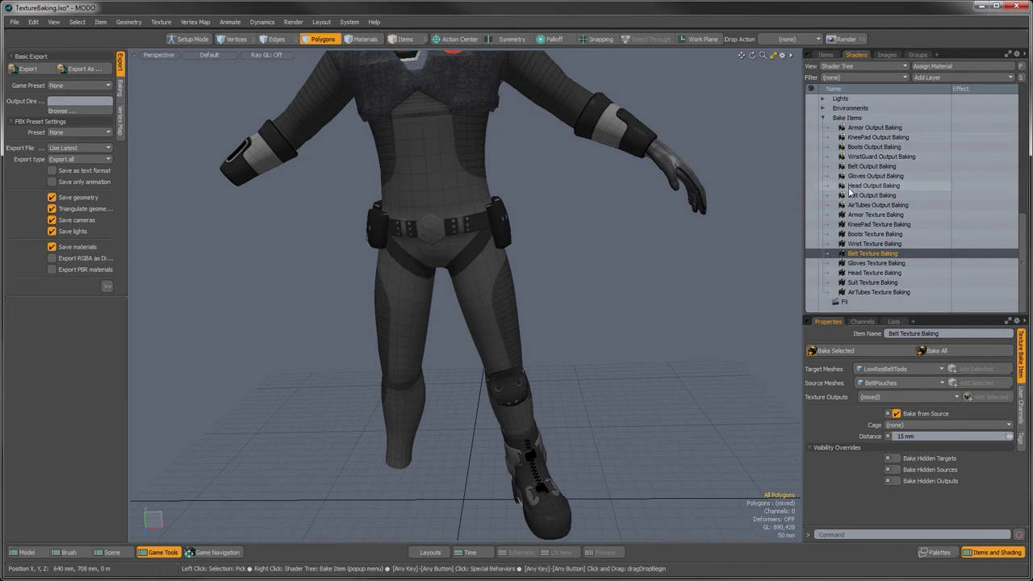
left_click(902, 234, "ctrl")
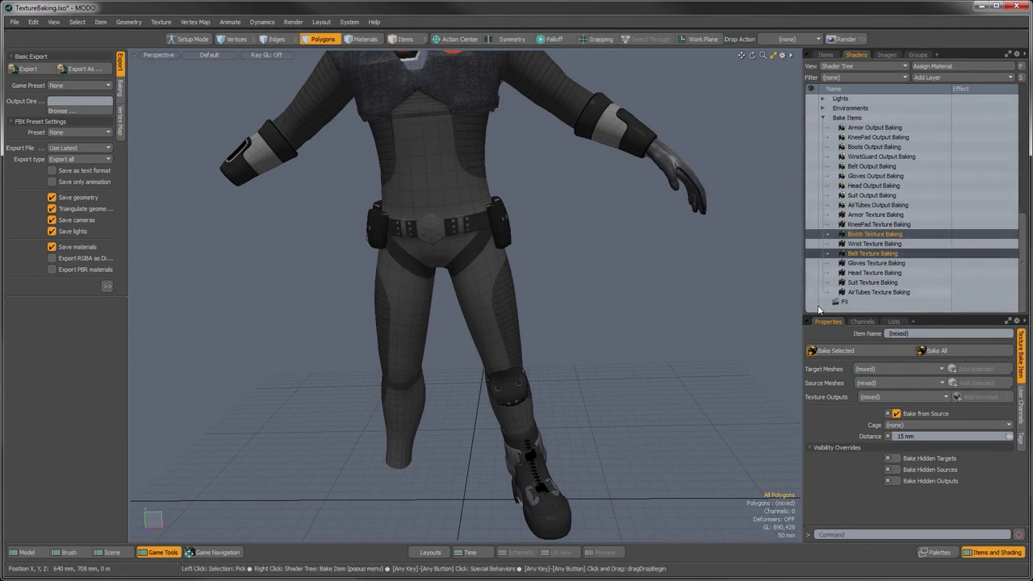
left_click(831, 352)
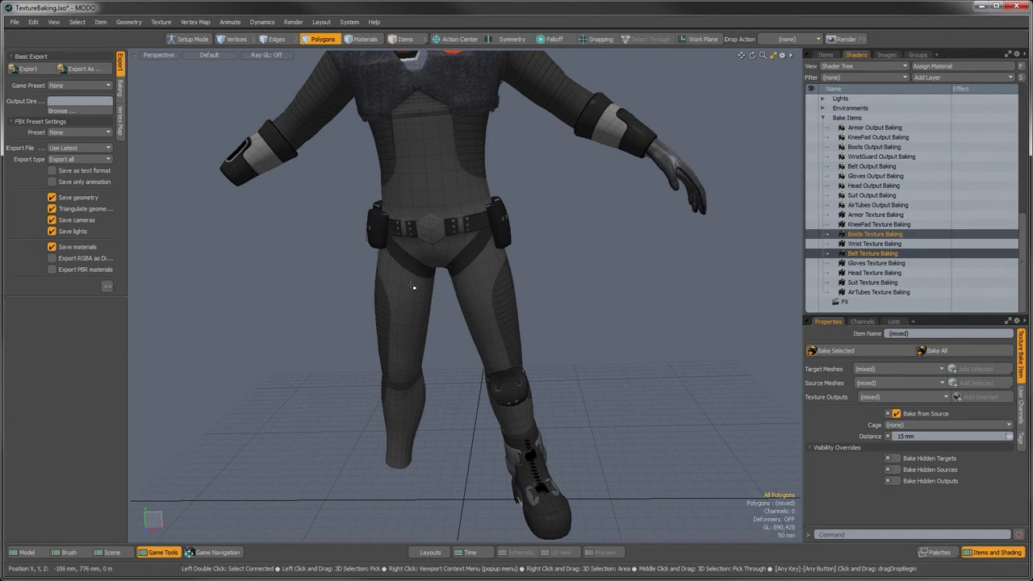
Switch to vertex selection and orbit and zoom to a frontal view of the alien.
left_click_drag(492, 259, 515, 290, "alt")
key("1")
scroll(514, 282, "up", 3)
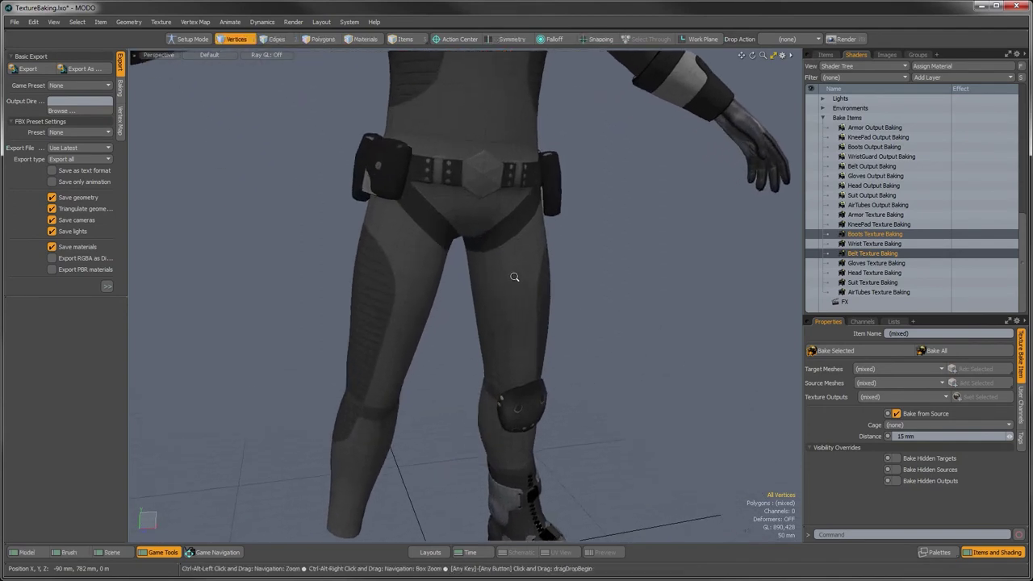
scroll(514, 283, "down", 5)
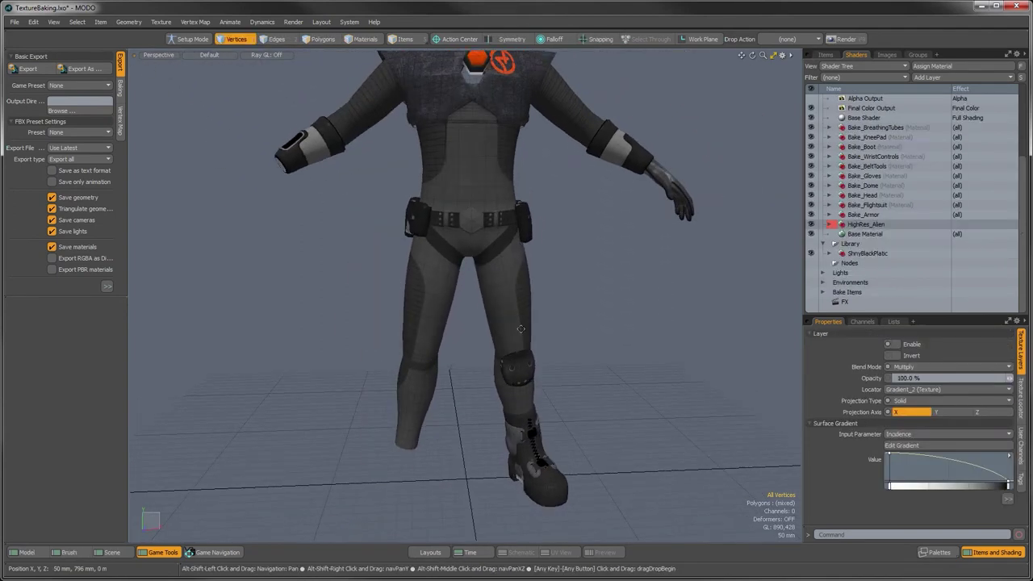
scroll(521, 329, "down", 5)
left_click_drag(520, 329, 456, 279, "alt")
scroll(462, 278, "up", 2)
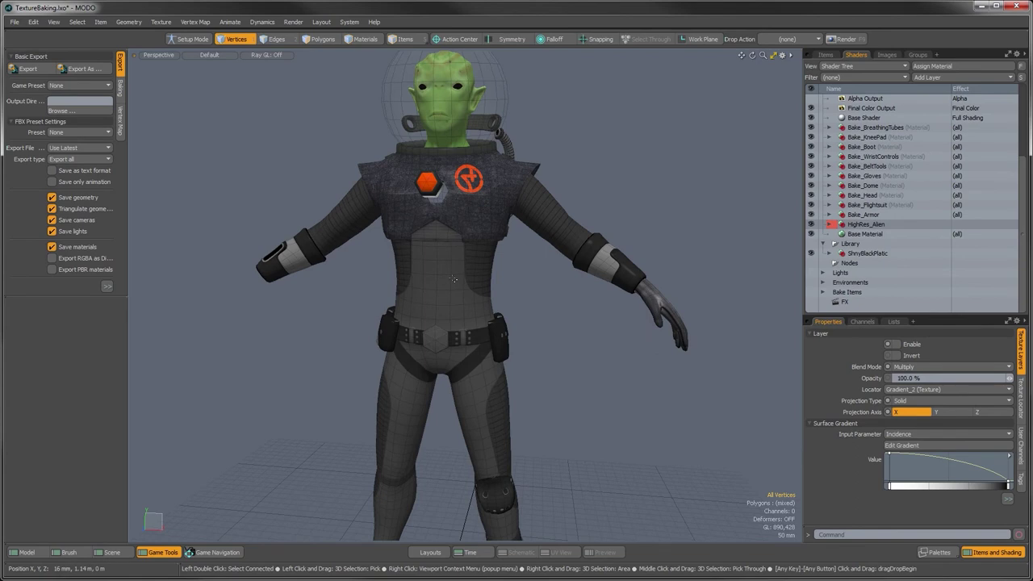
left_click_drag(454, 279, 495, 277, "ctrl+alt")
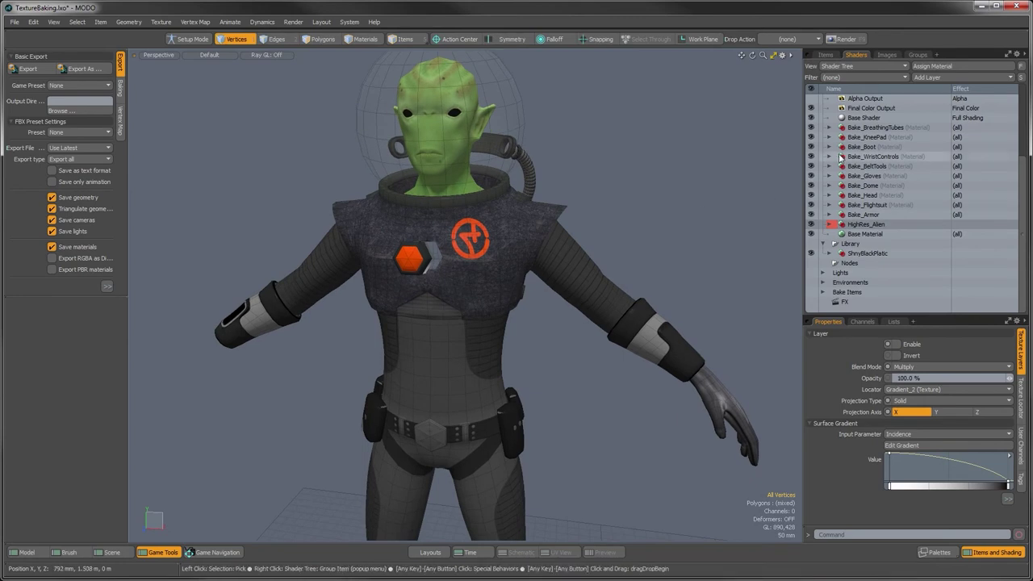
key("alt")
left_click_drag(442, 315, 692, 194, "alt")
key("alt")
left_click_drag(565, 283, 452, 342, "alt")
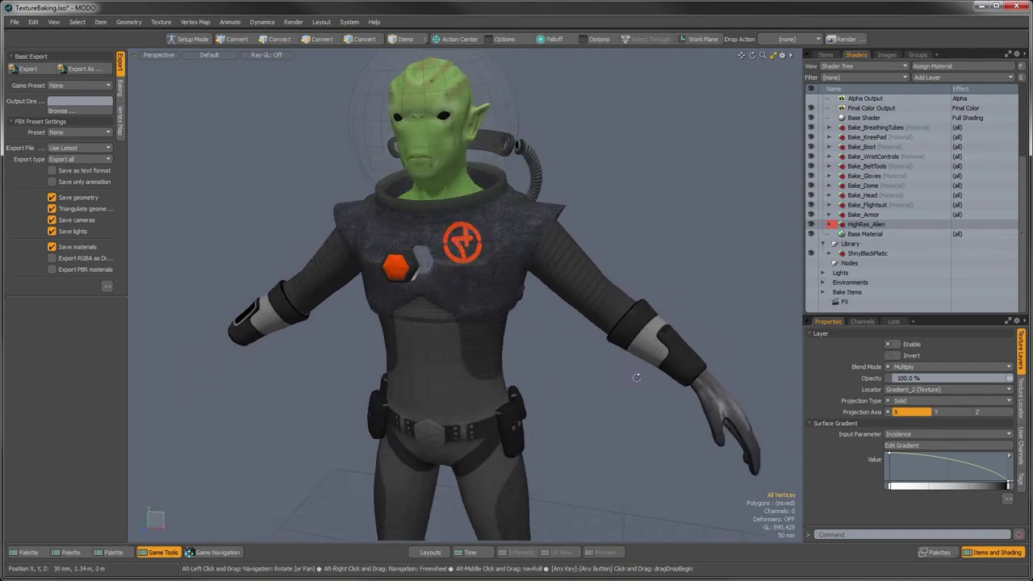
Apply the BasePosition morph map from the Lists panel and bring up the viewport style dropdown.
left_click(894, 321)
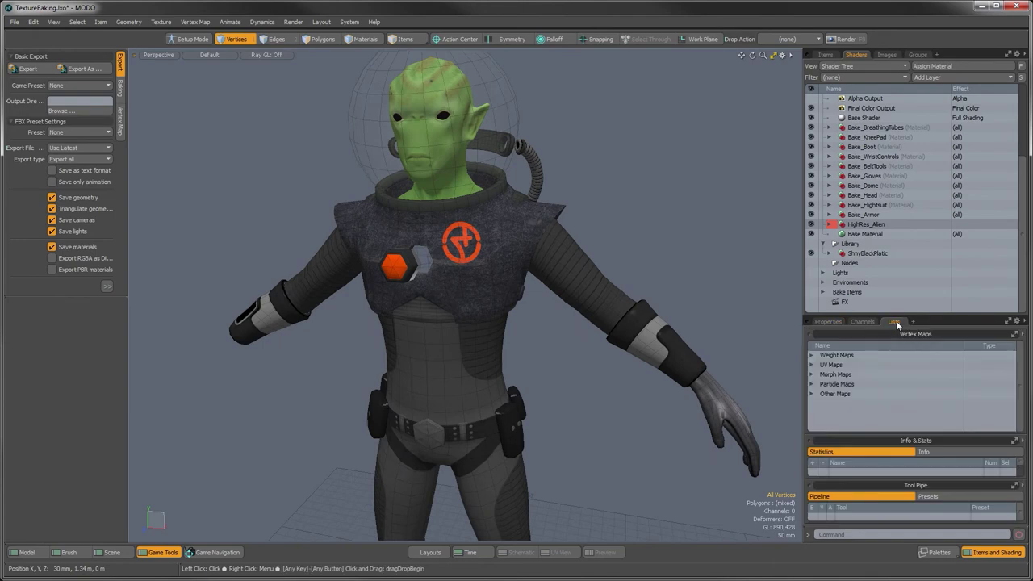
left_click(811, 375)
left_click(843, 385)
mouse_move(524, 379)
left_mouse_down("alt")
mouse_move(462, 381)
mouse_move(532, 379)
left_mouse_up("alt")
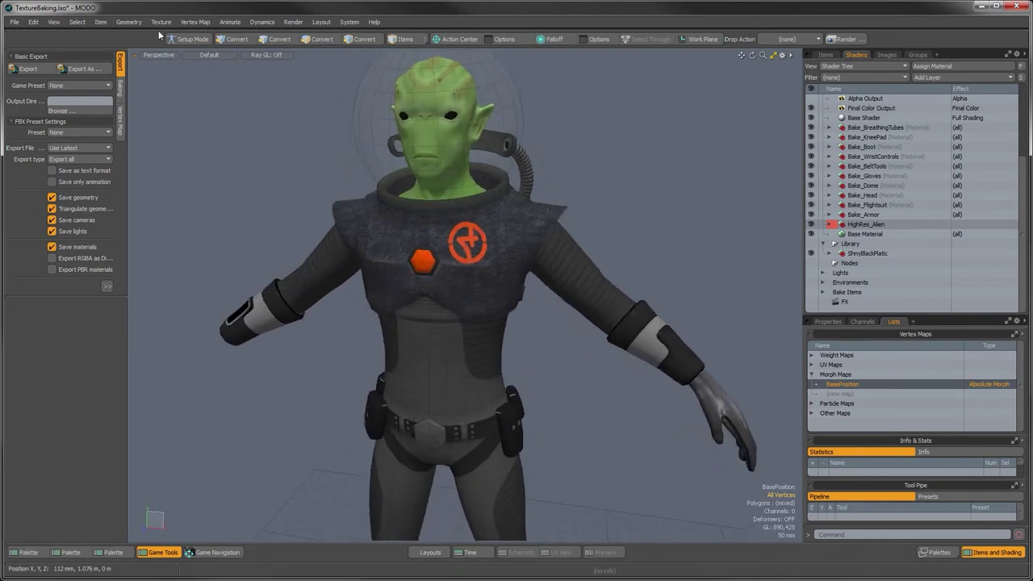
left_click(197, 57)
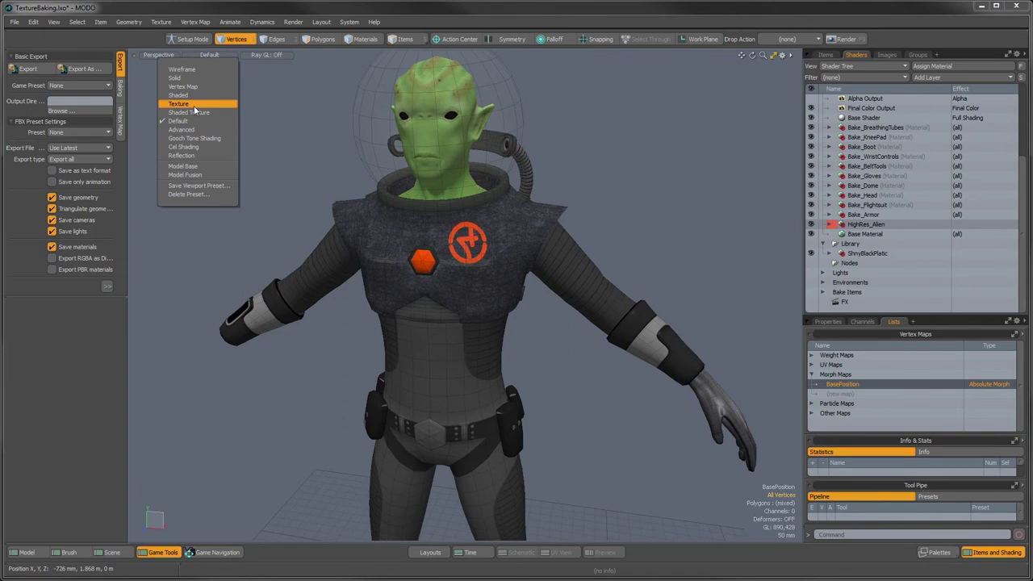
Switch the viewport to Advanced shading and orbit to a three-quarter view of the alien.
left_click(182, 129)
left_click_drag(476, 181, 666, 301, "alt")
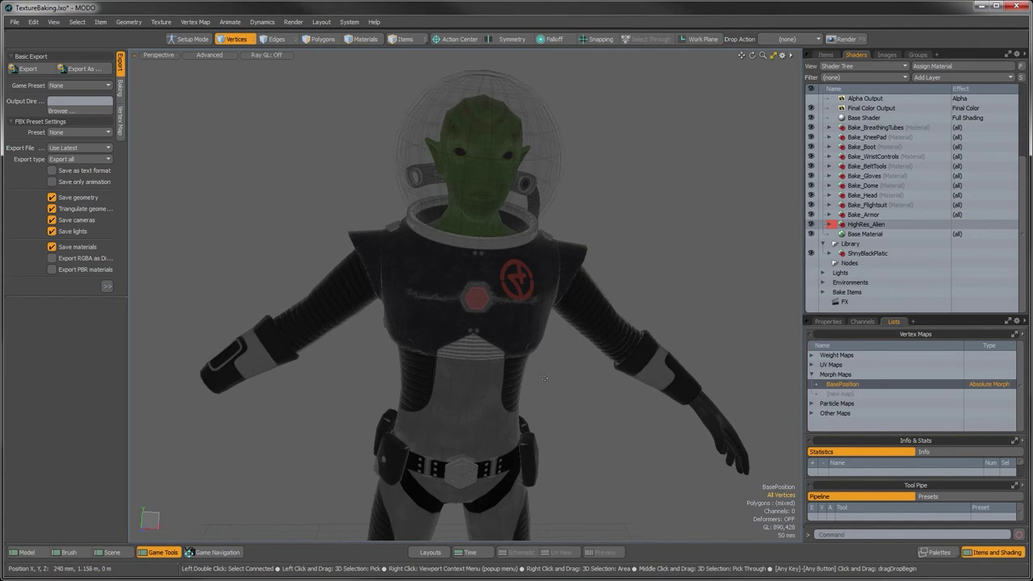
left_click_drag(519, 401, 491, 342, "alt")
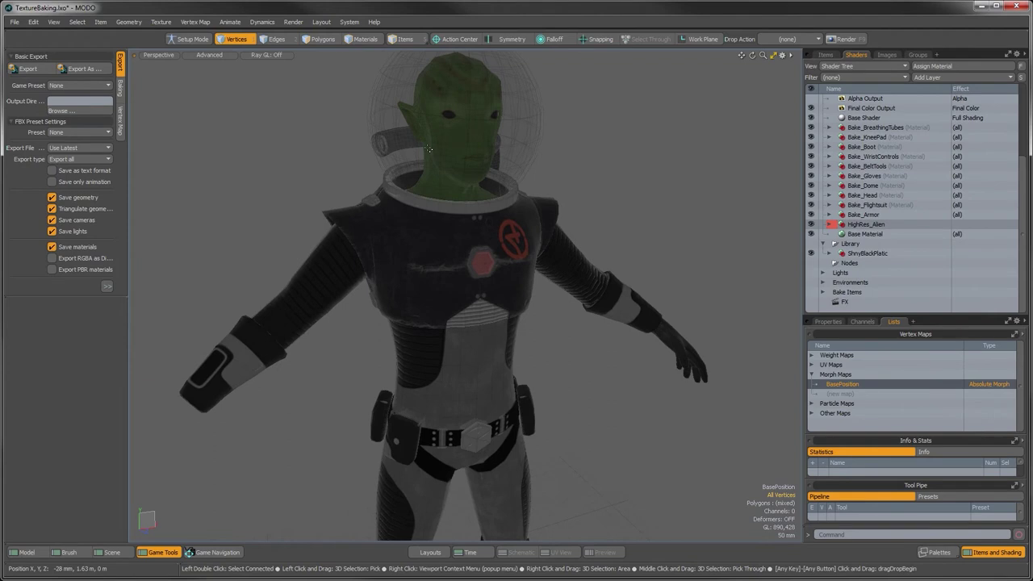
left_click_drag(429, 149, 452, 158, "alt")
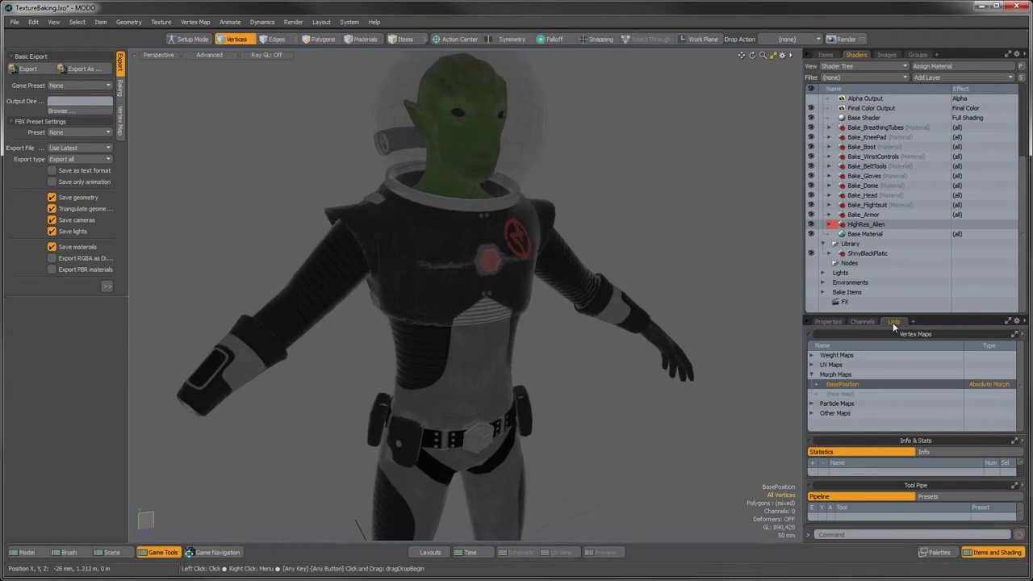
Move the CherryHill-Road_3k image under Environment_2 in the Shader Tree's Environments.
left_click(823, 282)
scroll(839, 284, "down", 1)
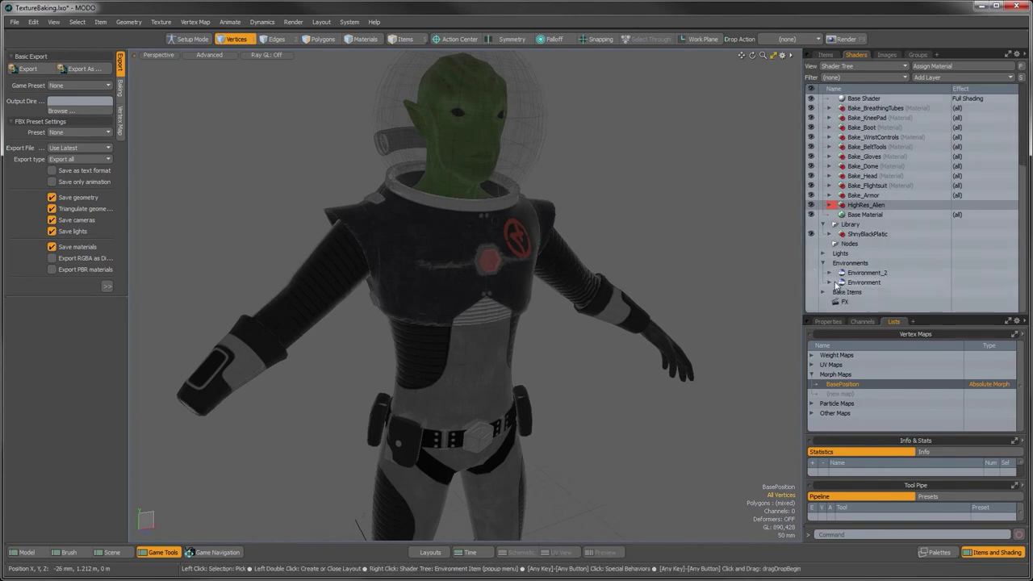
left_click(828, 283)
left_click(831, 272)
scroll(879, 294, "down", 1)
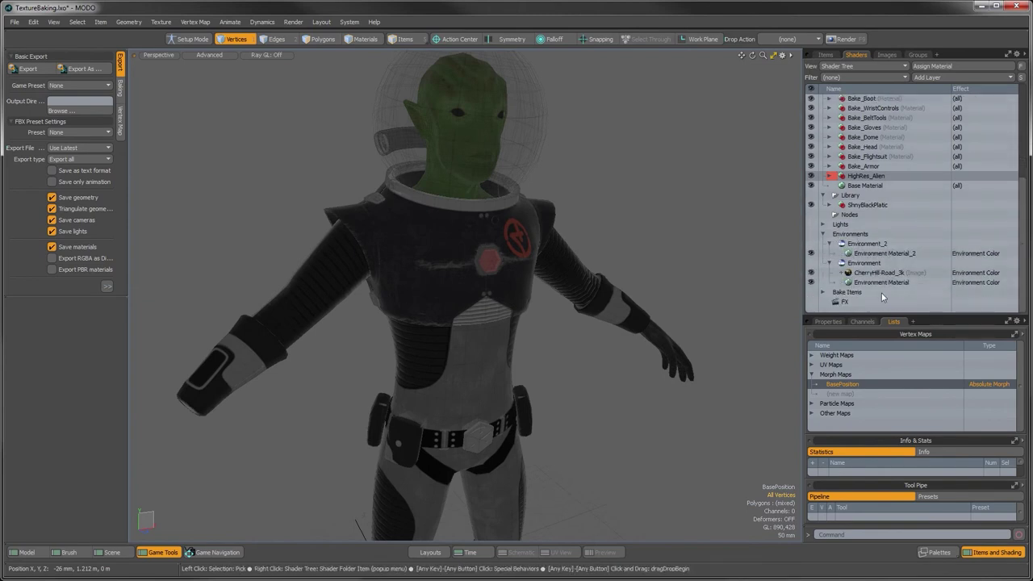
left_click(868, 274)
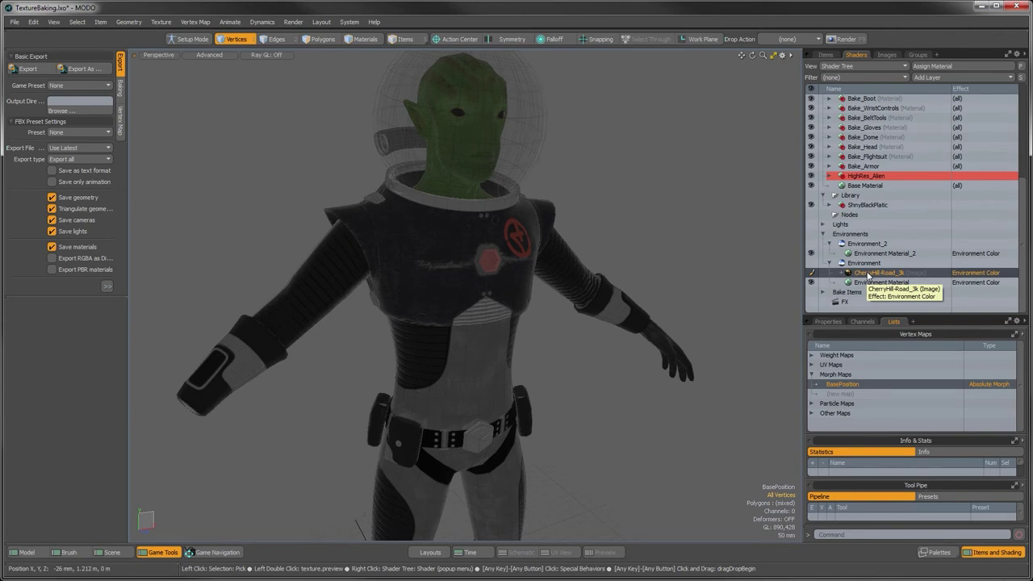
mouse_move(869, 274)
left_mouse_down()
mouse_move(878, 253)
mouse_move(869, 254)
left_mouse_up()
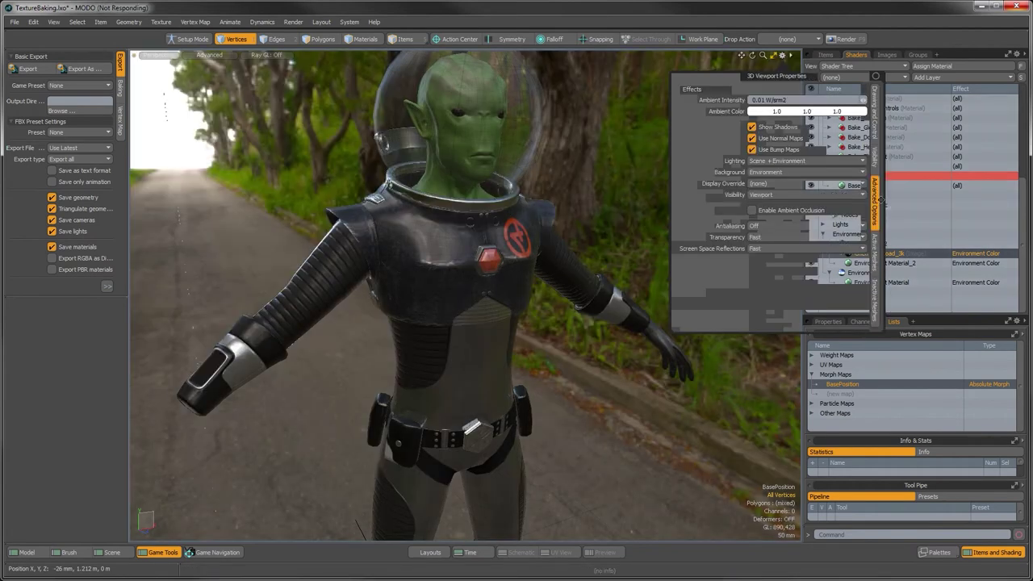
Keep Scene + Environment lighting and orbit to a centered frontal view of the alien.
left_click(767, 162)
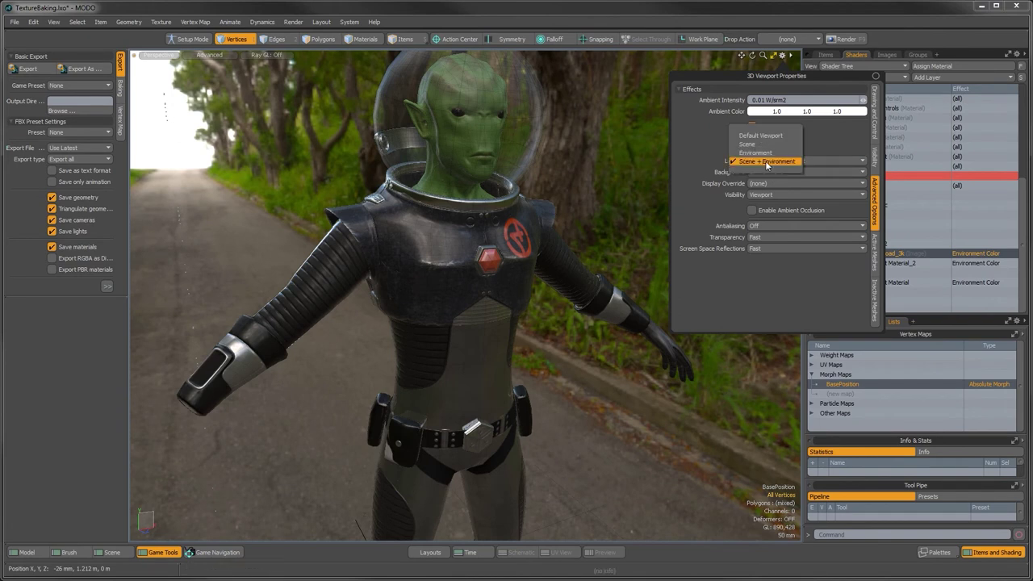
left_click(688, 168)
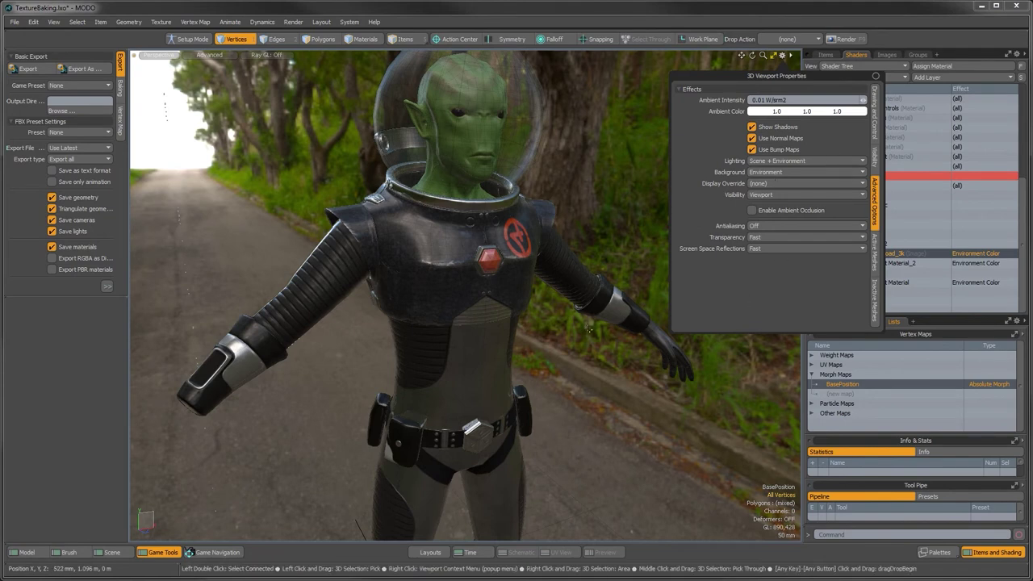
left_click_drag(579, 328, 442, 394, "alt")
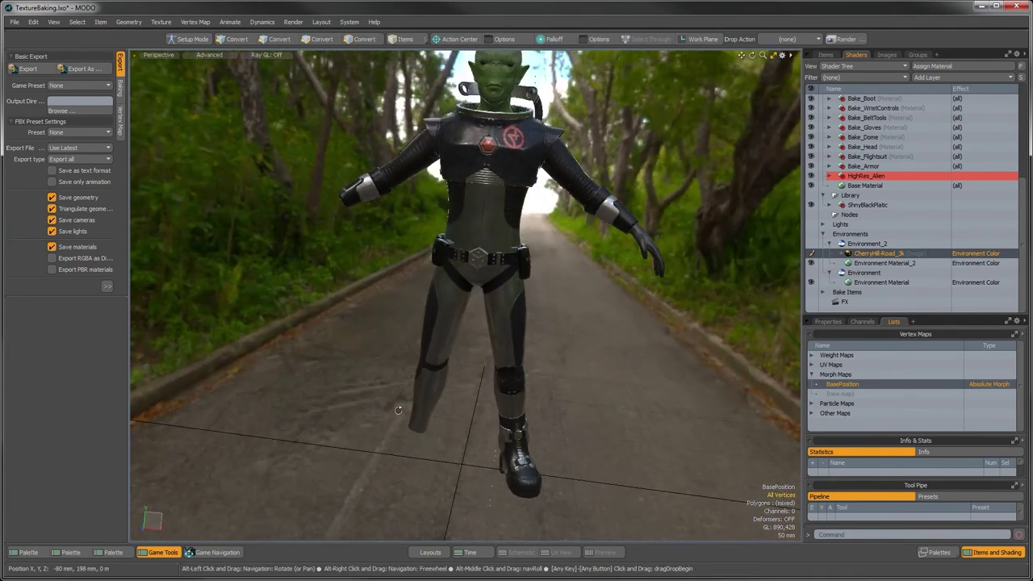
left_click_drag(447, 321, 507, 368, "alt")
scroll(516, 331, "up", 5)
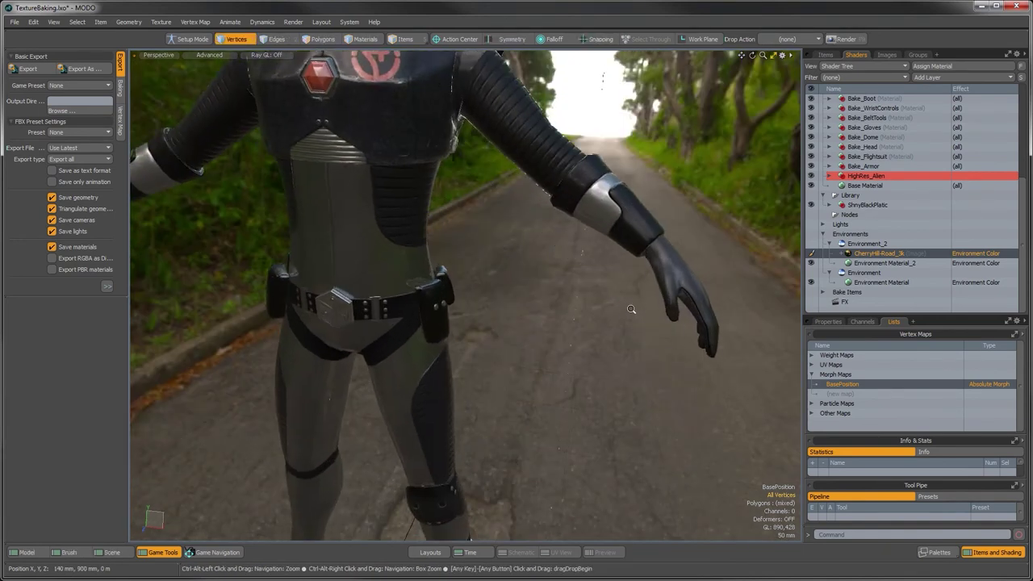
left_click_drag(519, 321, 584, 413, "alt")
Zoom and orbit from the boots up to the head to inspect the lit alien.
scroll(572, 398, "down", 5)
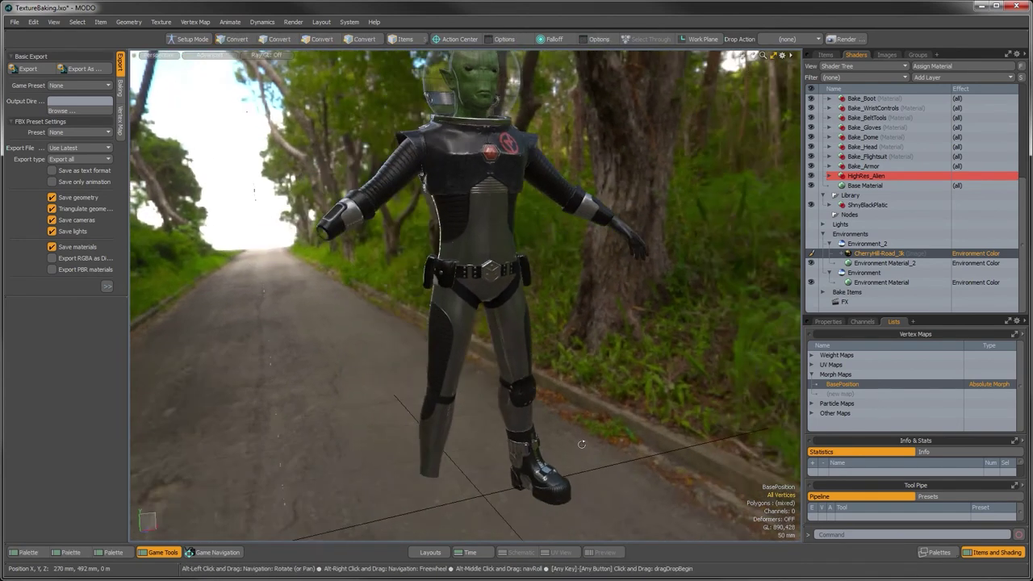
scroll(584, 413, "up", 6)
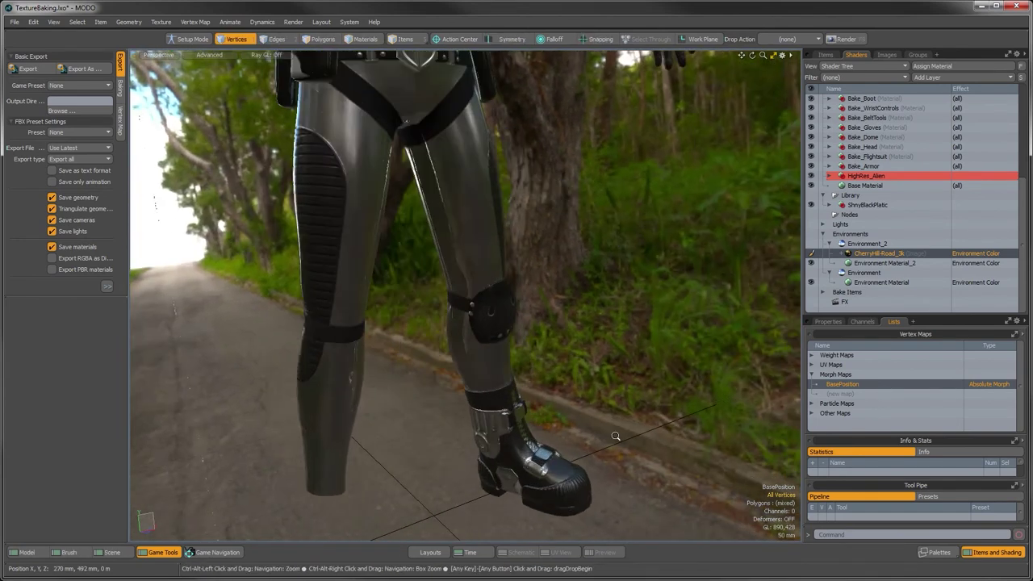
scroll(584, 413, "up", 5)
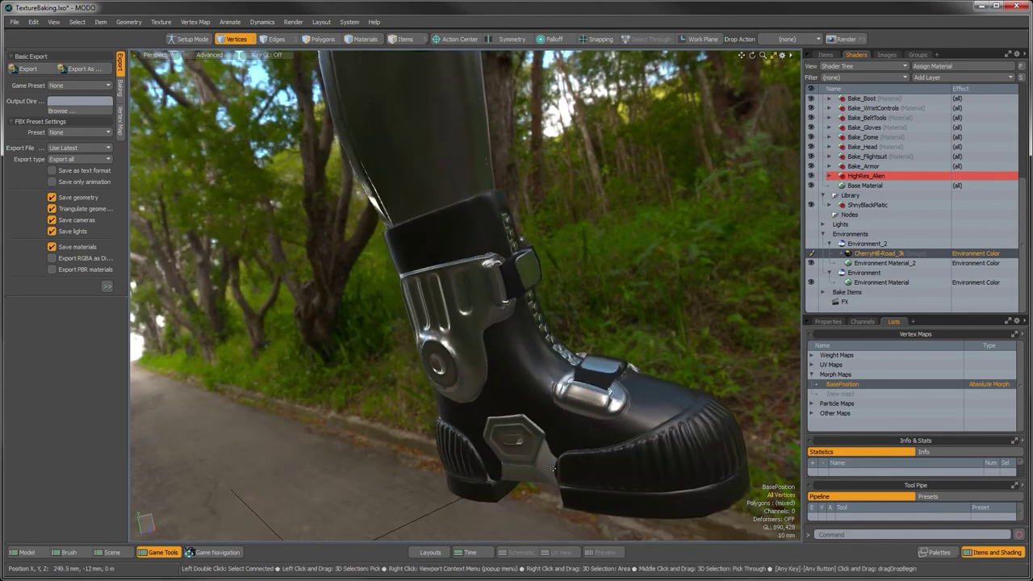
left_click_drag(514, 474, 565, 416, "alt")
scroll(501, 384, "down", 6)
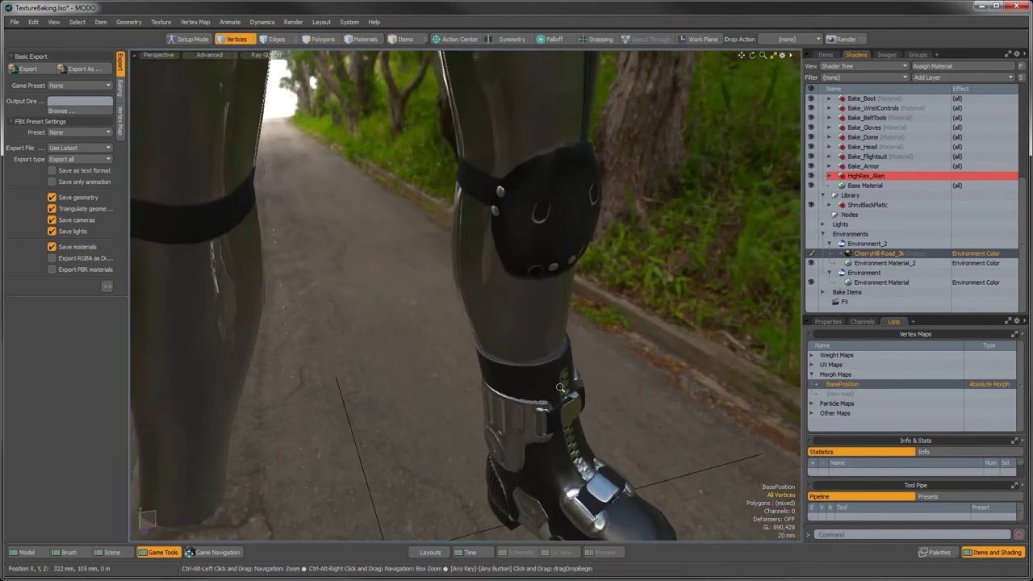
scroll(502, 384, "down", 3)
left_click_drag(502, 383, 520, 363, "alt")
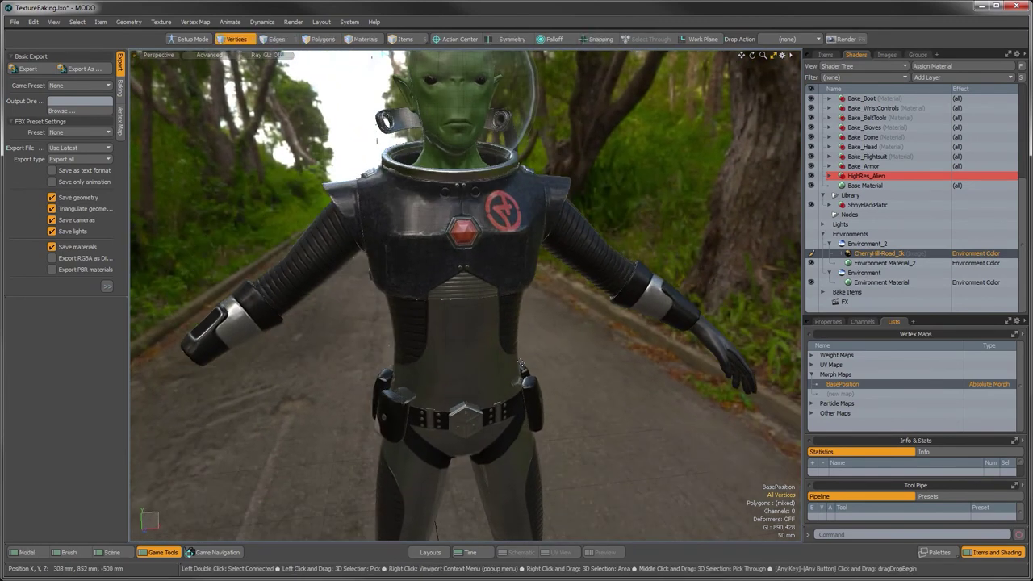
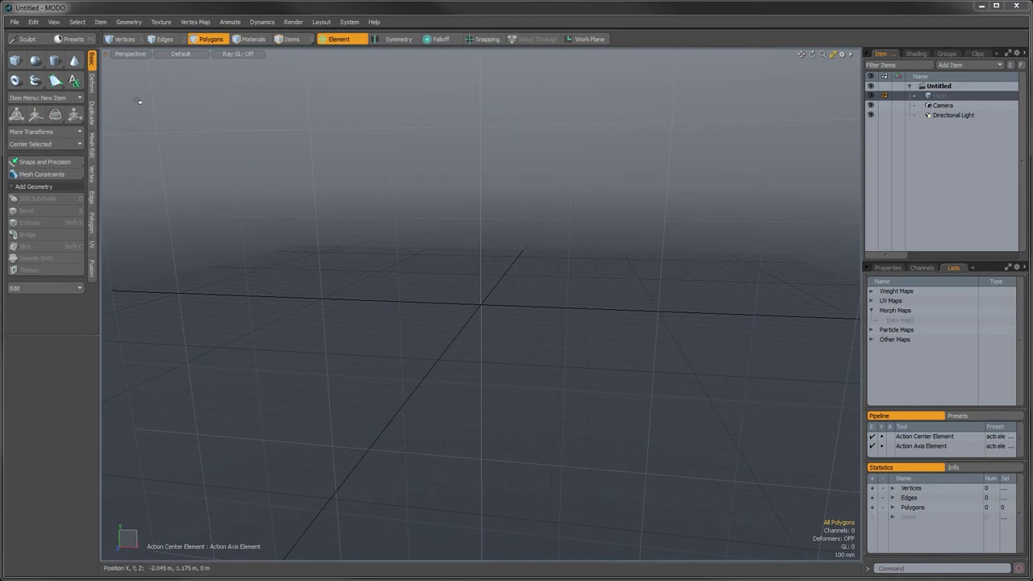
Open UV_Mapping.lxo from the Video_08 folder and frame the astronaut model.
left_click(14, 22)
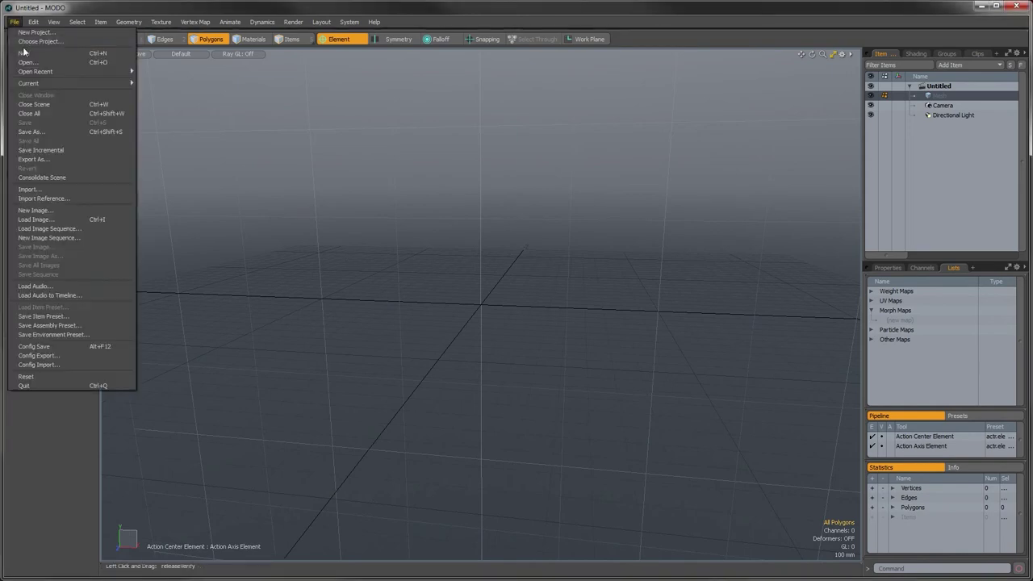
left_click(32, 63)
double_click(279, 226)
left_click(287, 157)
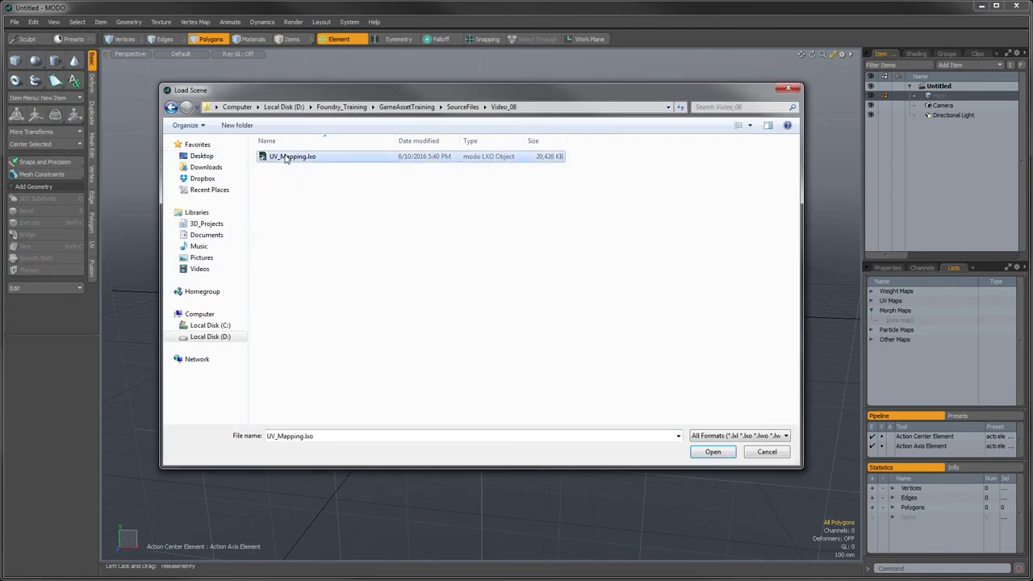
left_click(712, 452)
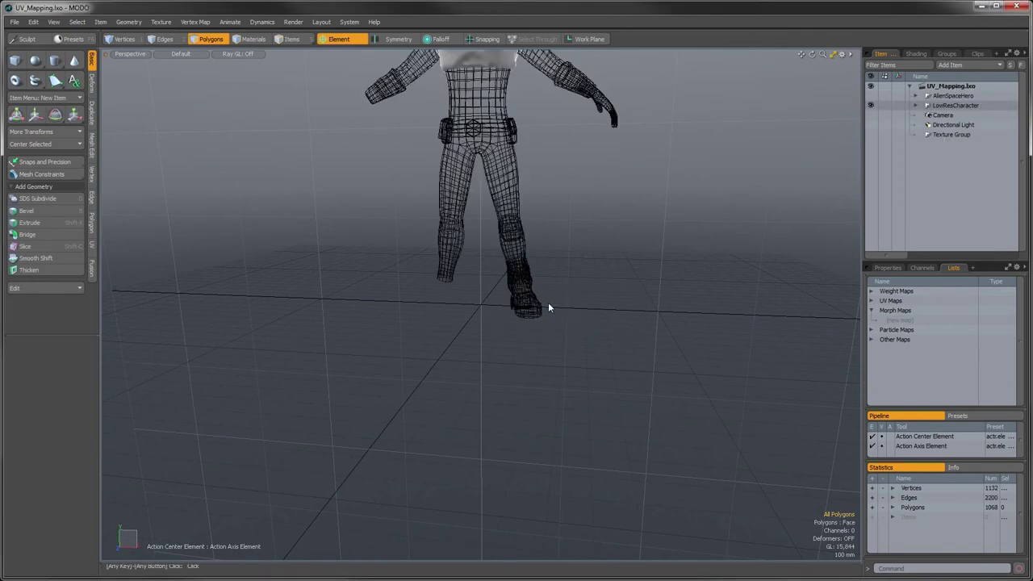
key("a")
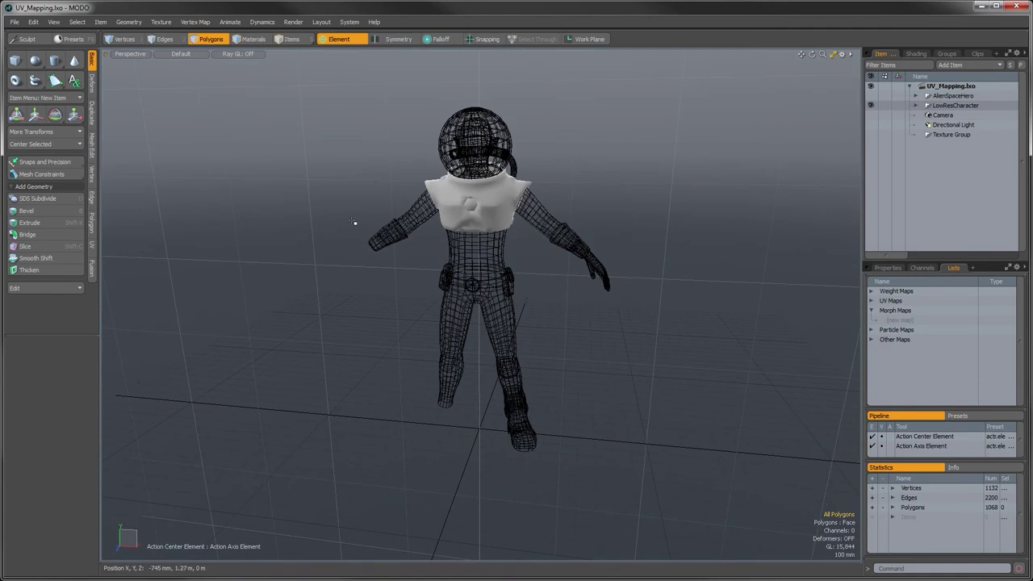
Start Save As and create a new Video_09 folder under SourceFiles.
left_click(15, 24)
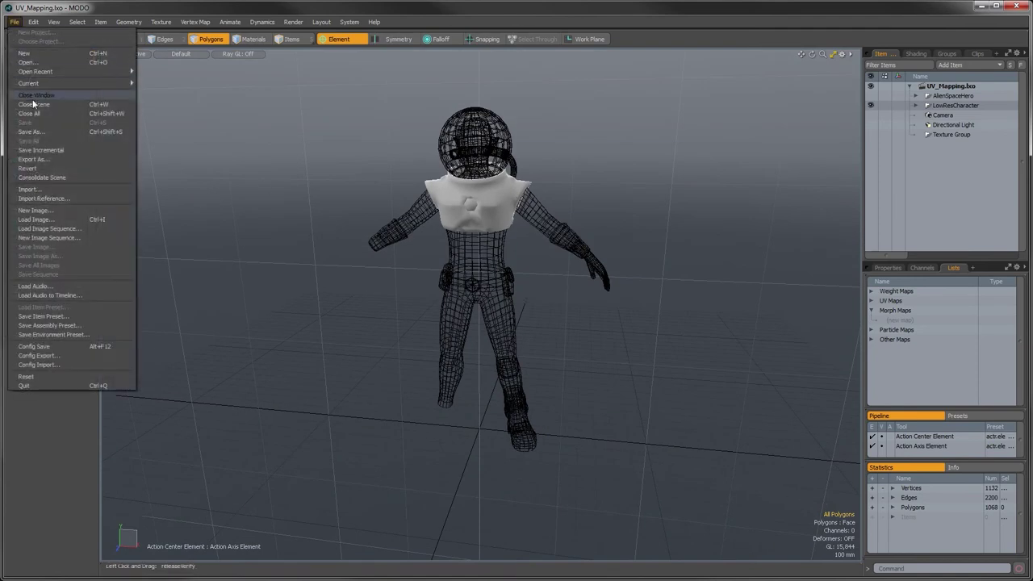
left_click(38, 134)
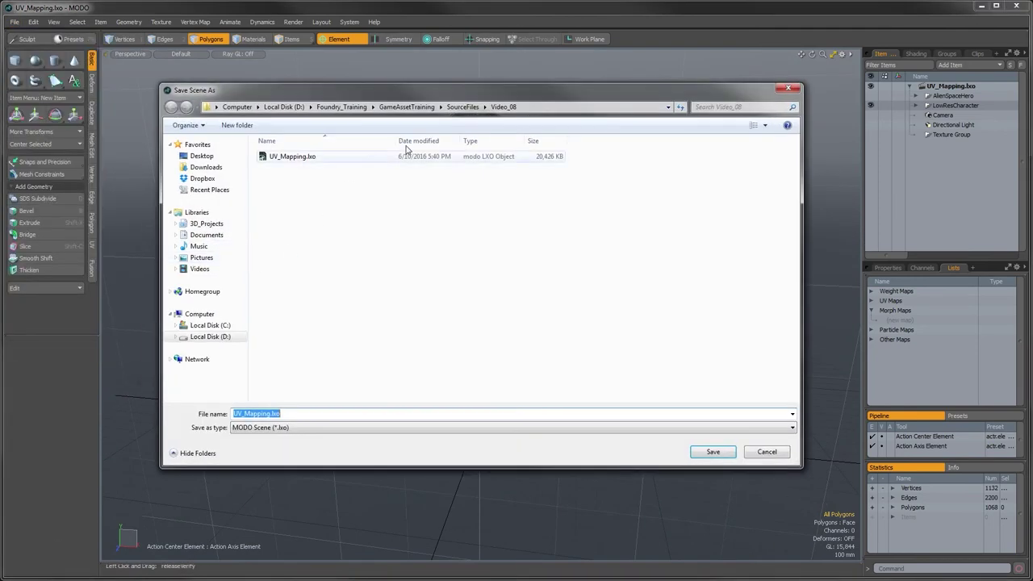
left_click(452, 108)
left_click(238, 125)
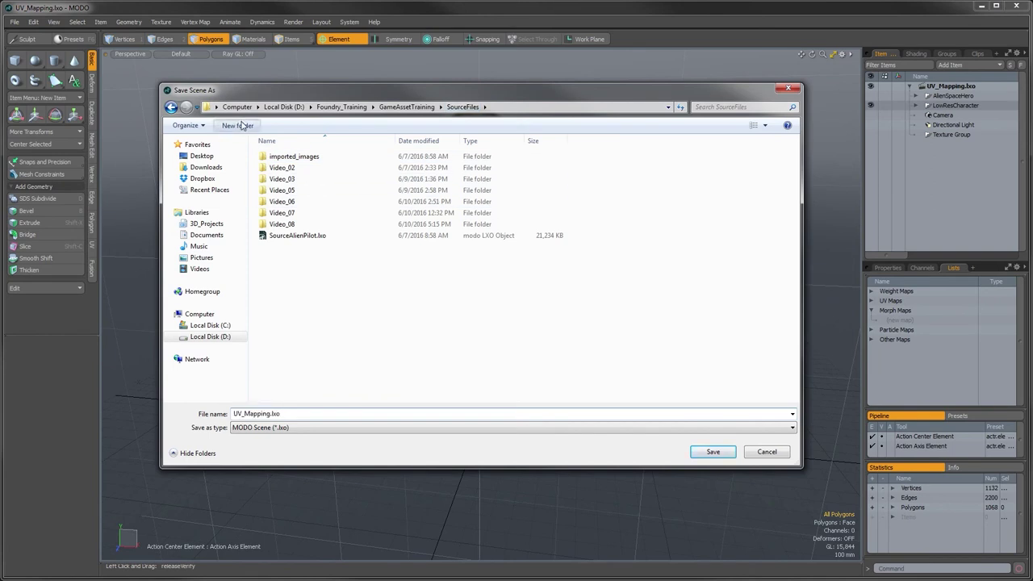
type("Video")
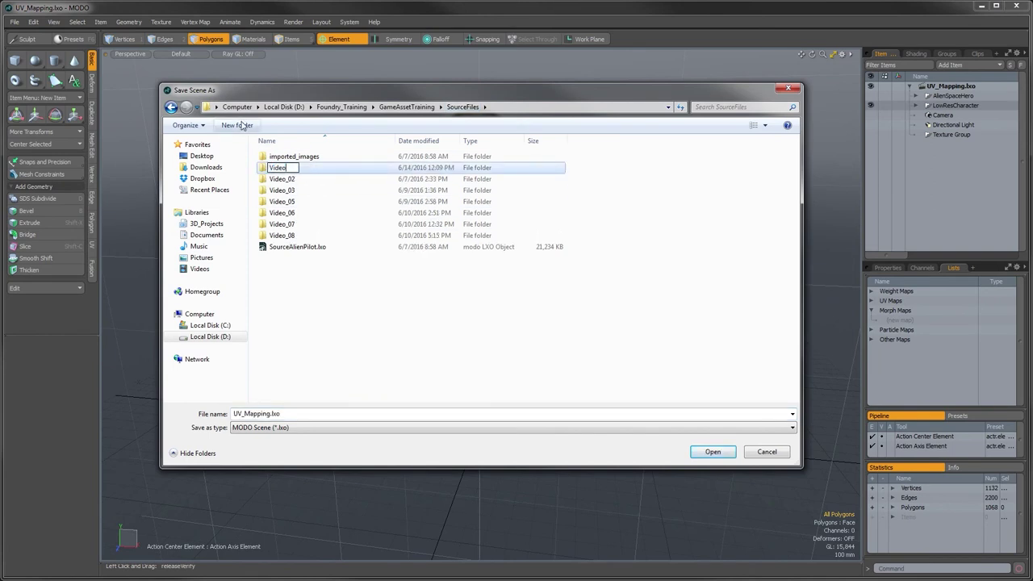
type("_09")
key("Return")
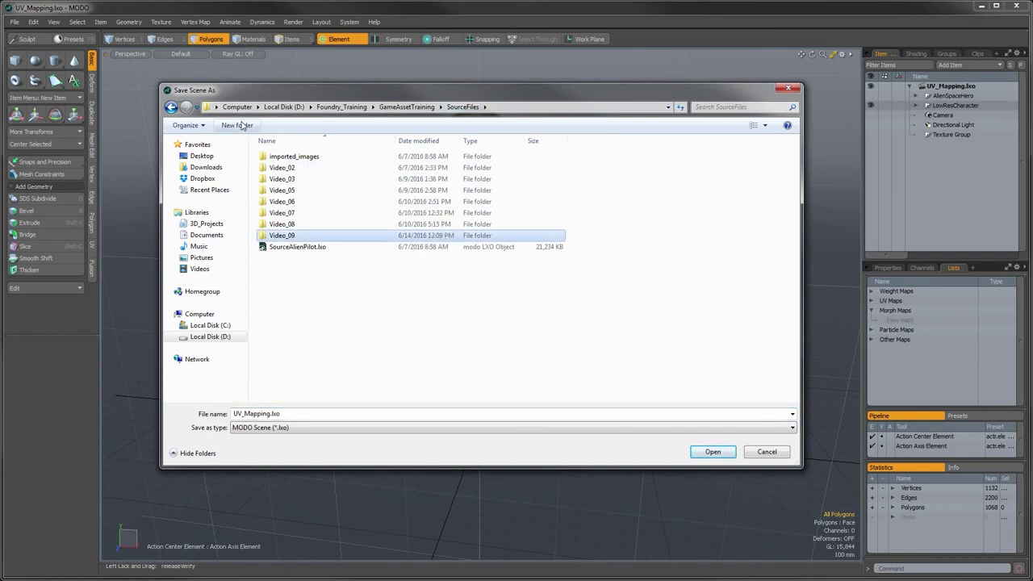
key("Return")
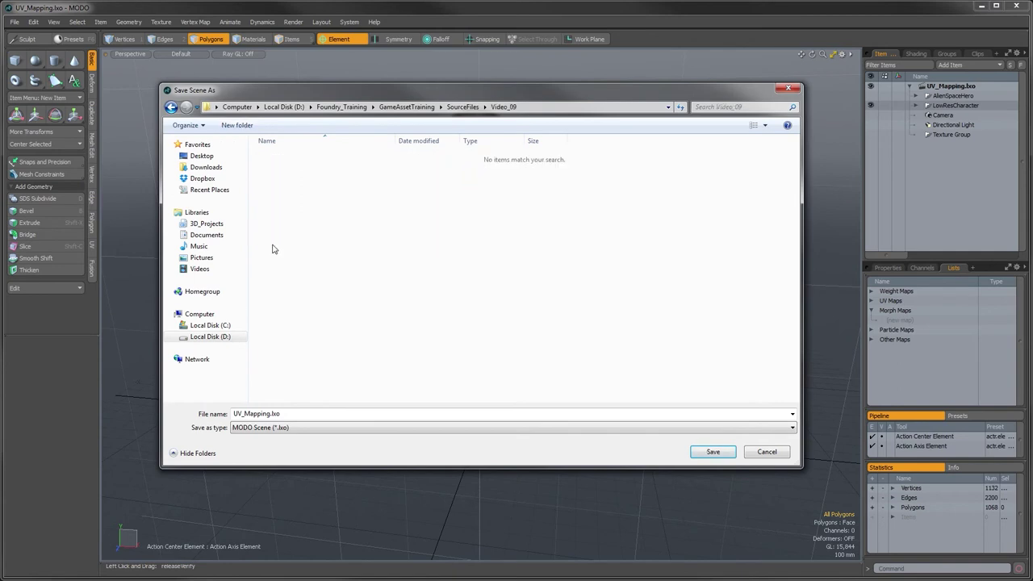
Save the scene into Video_09 as TextureBaking.lxo.
double_click(260, 414)
left_click(269, 414)
double_click(260, 414)
type("TextureBaking")
key("Return")
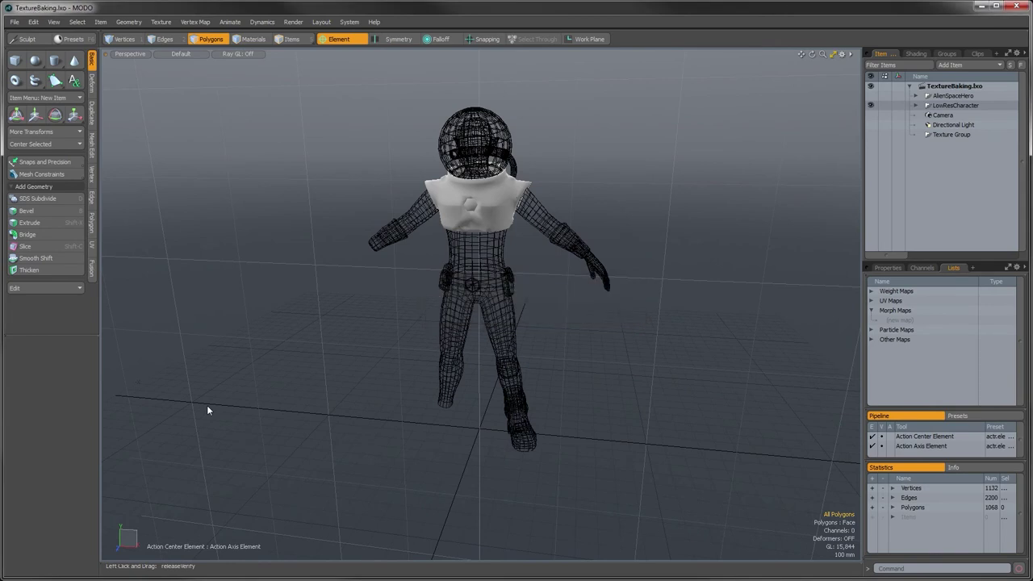
scroll(487, 298, "up", 5)
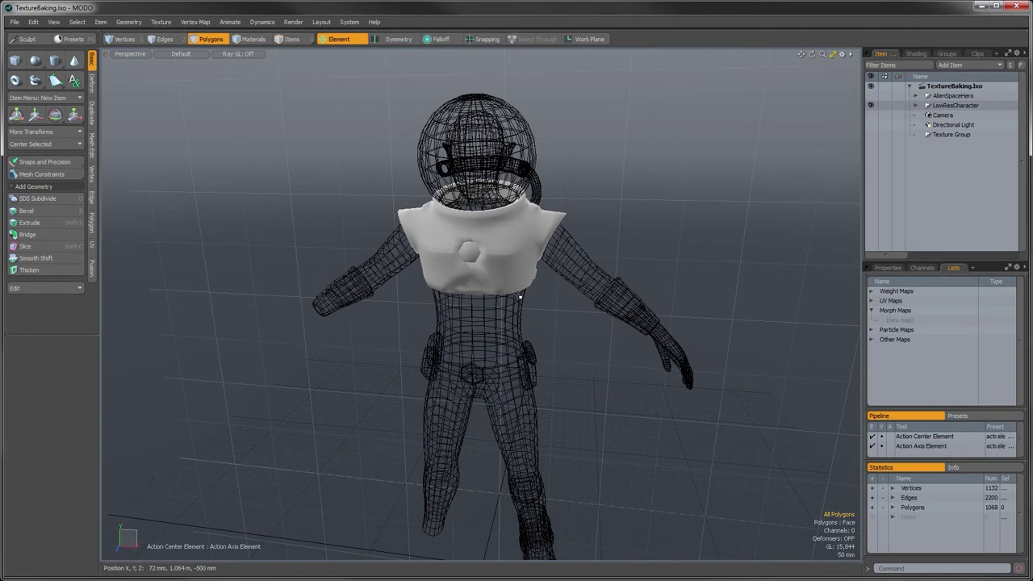
left_click_drag(521, 294, 505, 258, "alt")
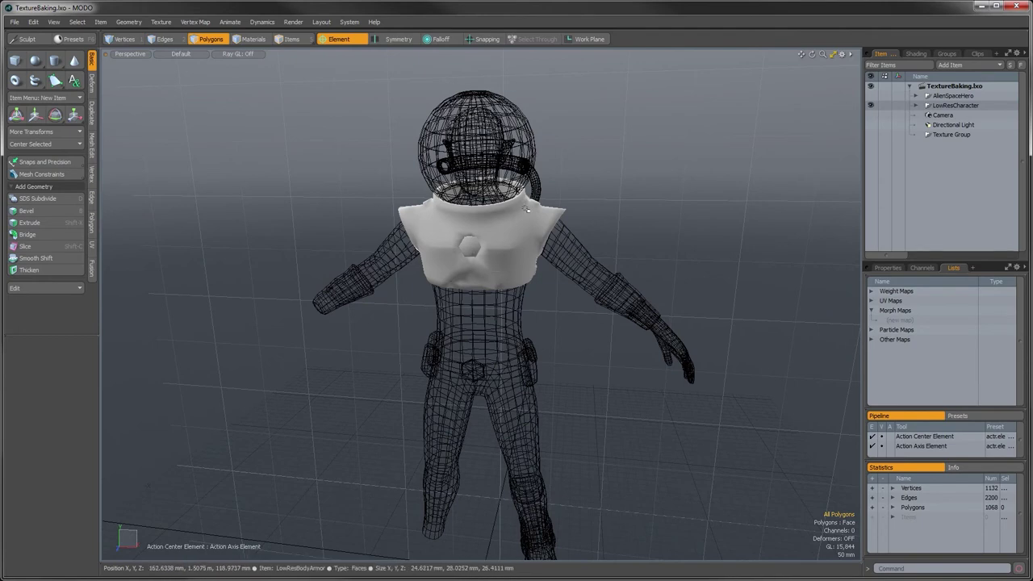
Make the high-res ChestArmor visible under AlienSpaceHero, keeping Gloves hidden.
left_click(916, 96)
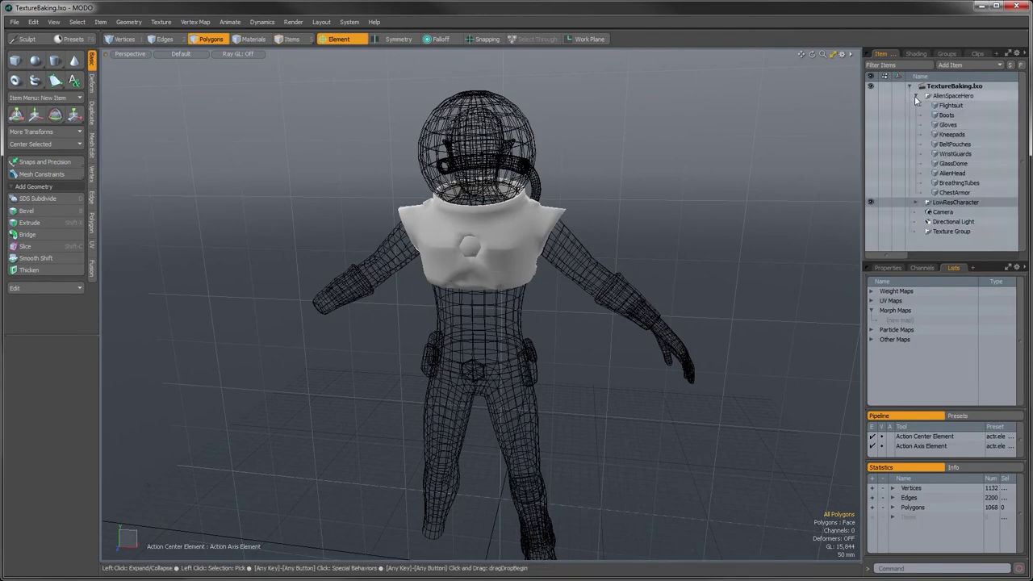
left_click(870, 95)
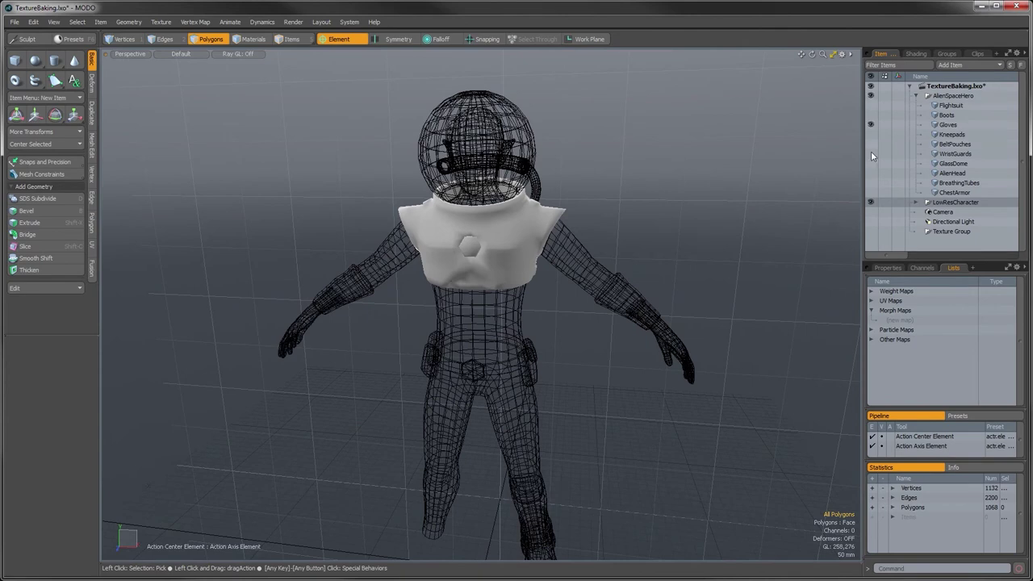
left_click(870, 194)
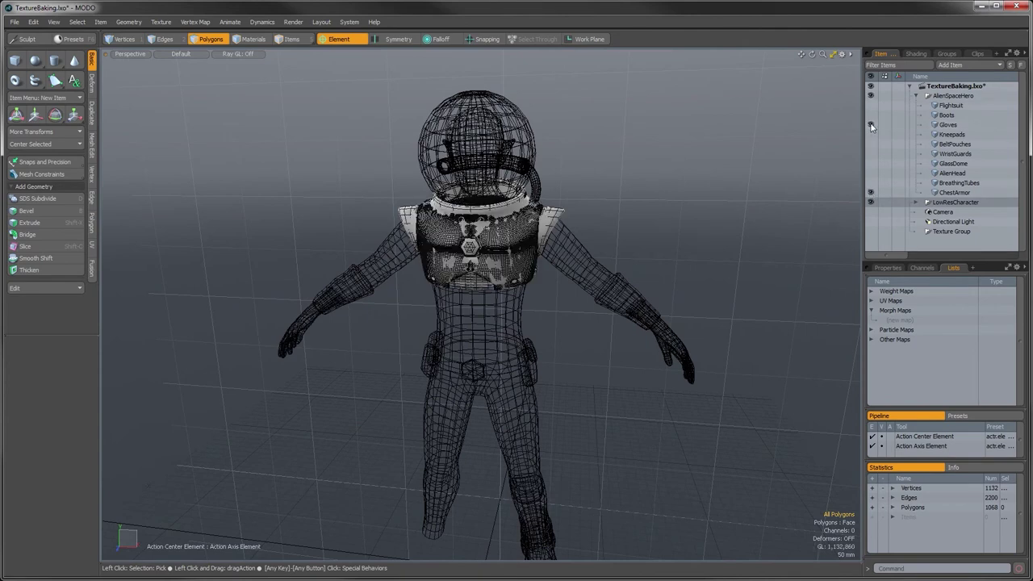
left_click(870, 125)
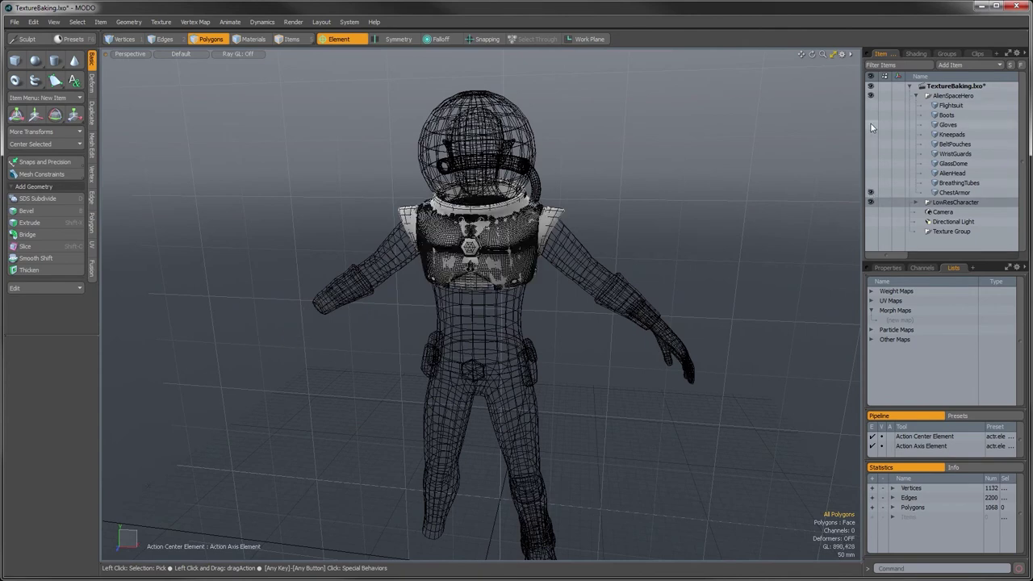
Hide every low-res mesh except LowResBodyArmor and orbit around the chest armor.
left_click(917, 202)
scroll(908, 211, "down", 3)
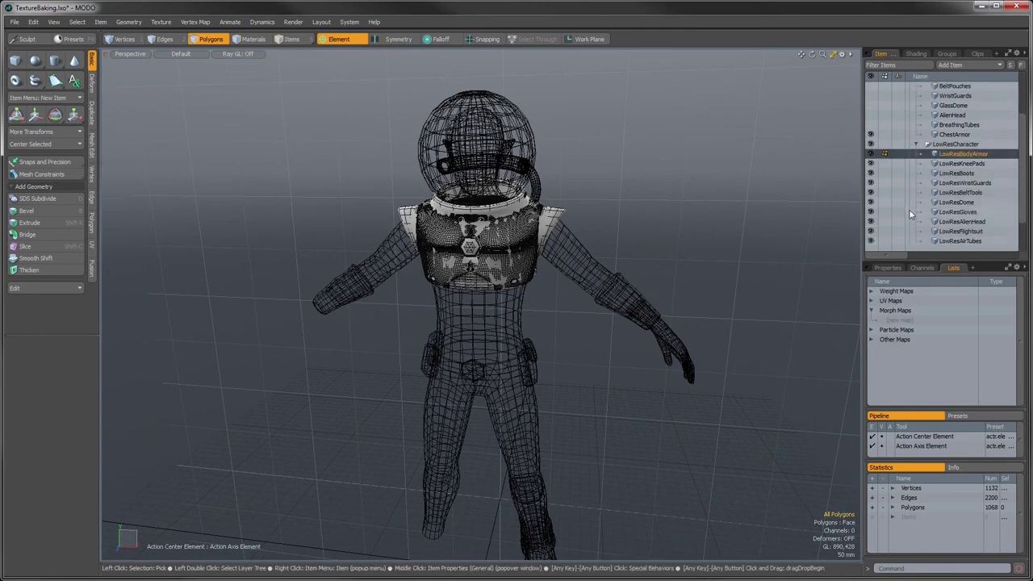
left_click_drag(869, 164, 873, 248)
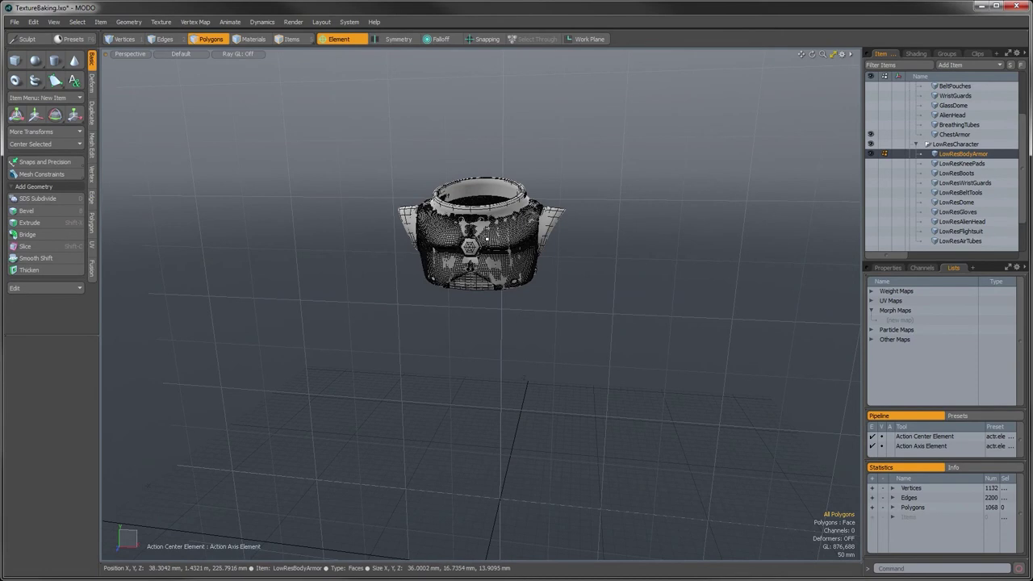
scroll(551, 249, "up", 5)
left_click_drag(550, 248, 553, 288, "alt")
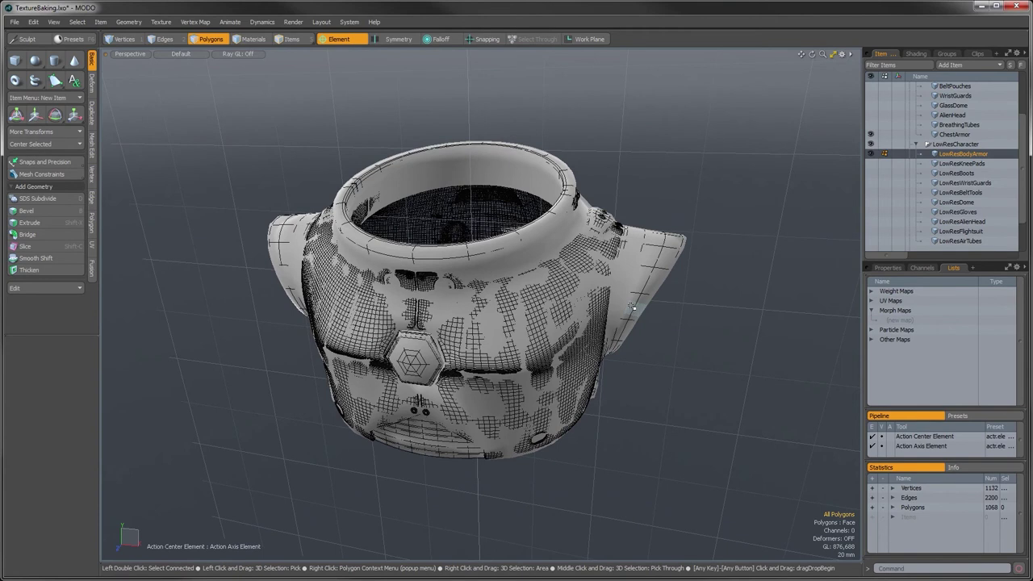
left_click_drag(633, 307, 668, 234, "alt")
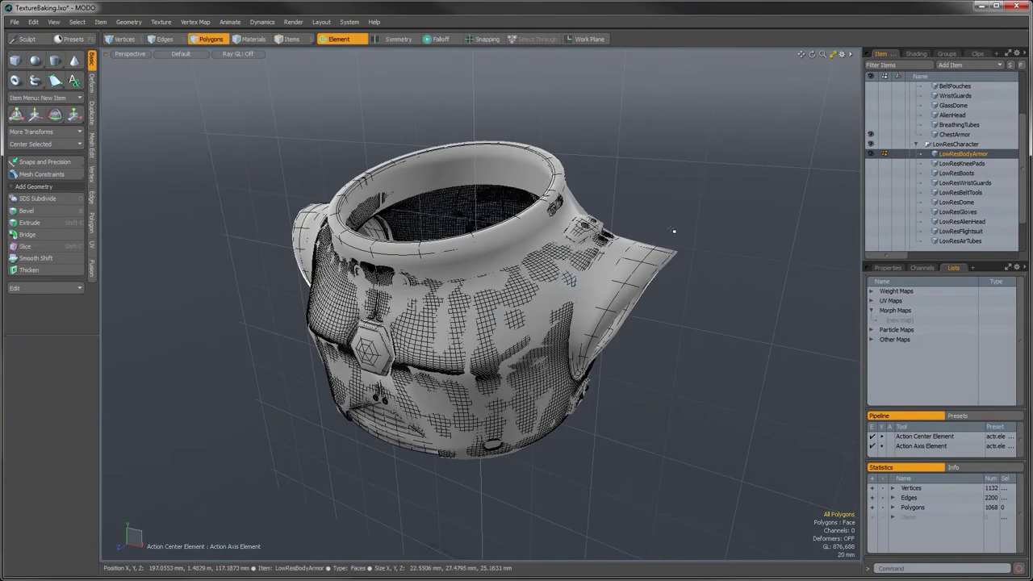
Add a new Image Map layer to the Bake_Armor Material in the Shader Tree.
left_click(917, 54)
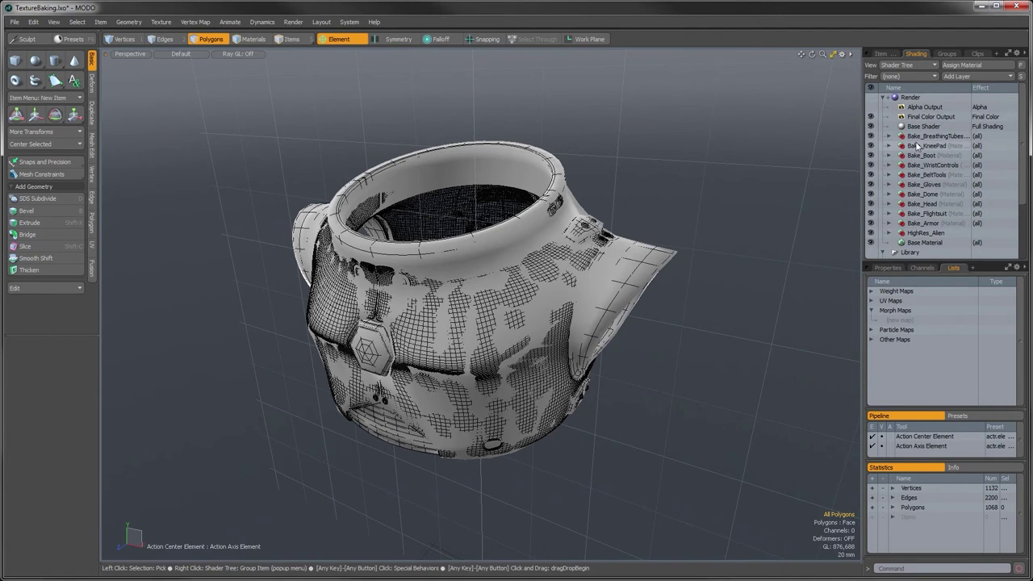
left_click(888, 223)
left_click(913, 232)
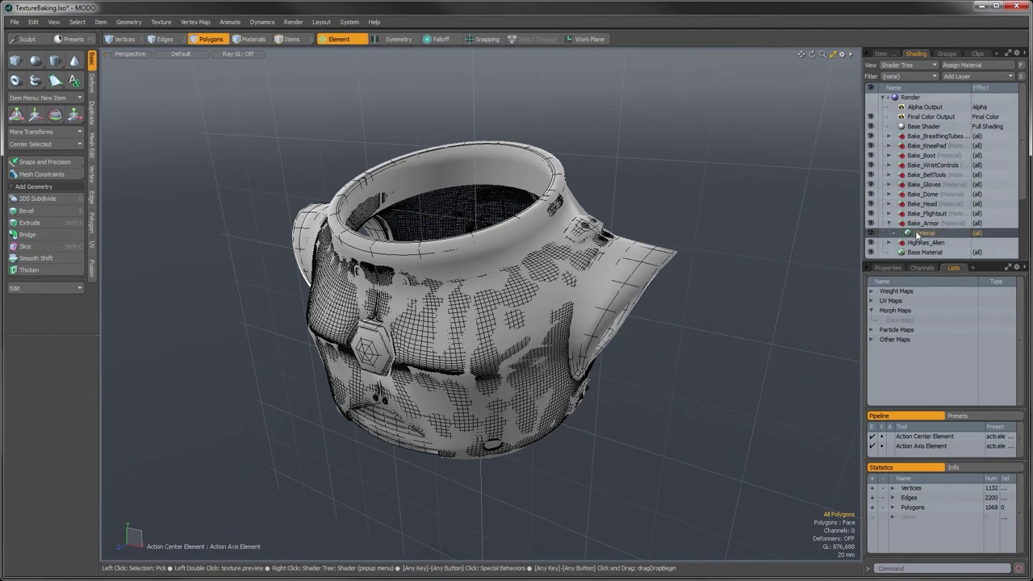
left_click(951, 76)
mouse_move(948, 146)
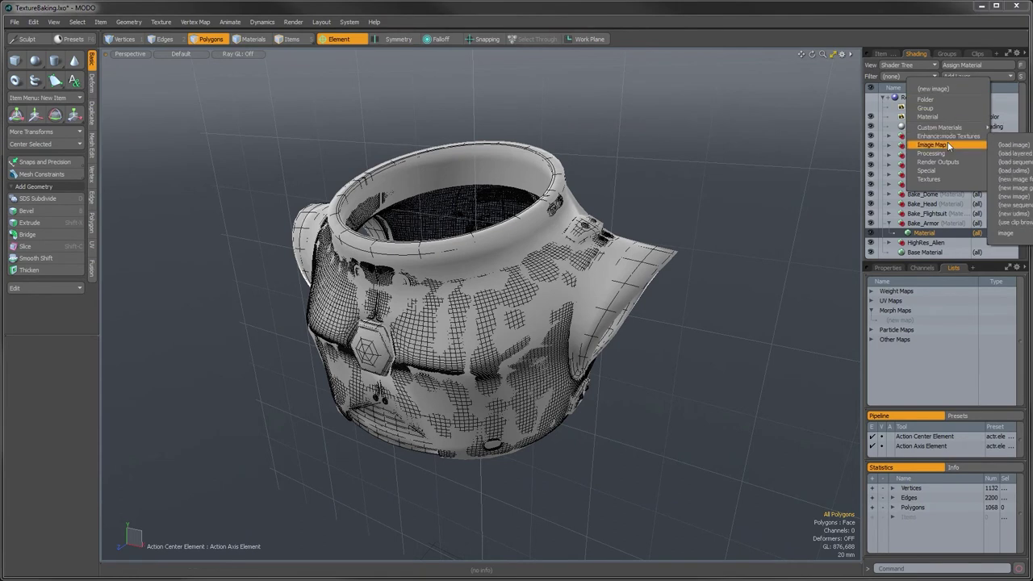
left_click(1013, 197)
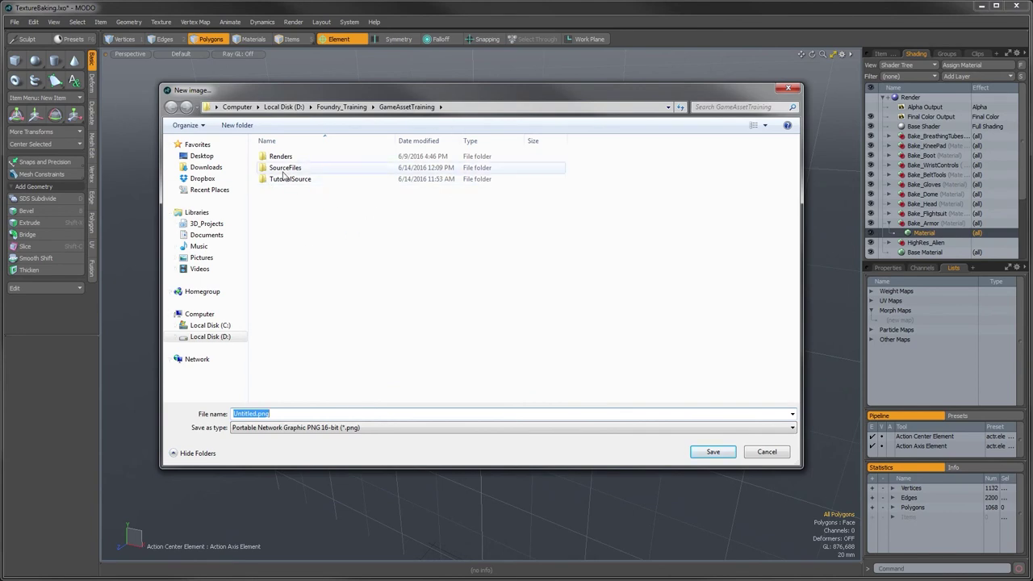
Create and enter a new BakedTextures folder for the image.
left_click(246, 127)
type("BakedTextures")
key("Return")
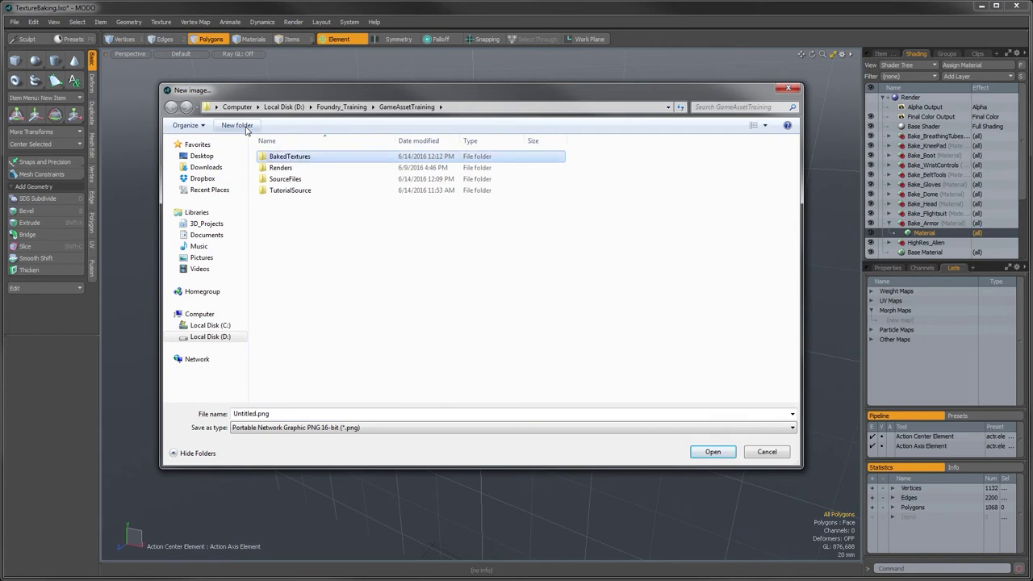
key("Return")
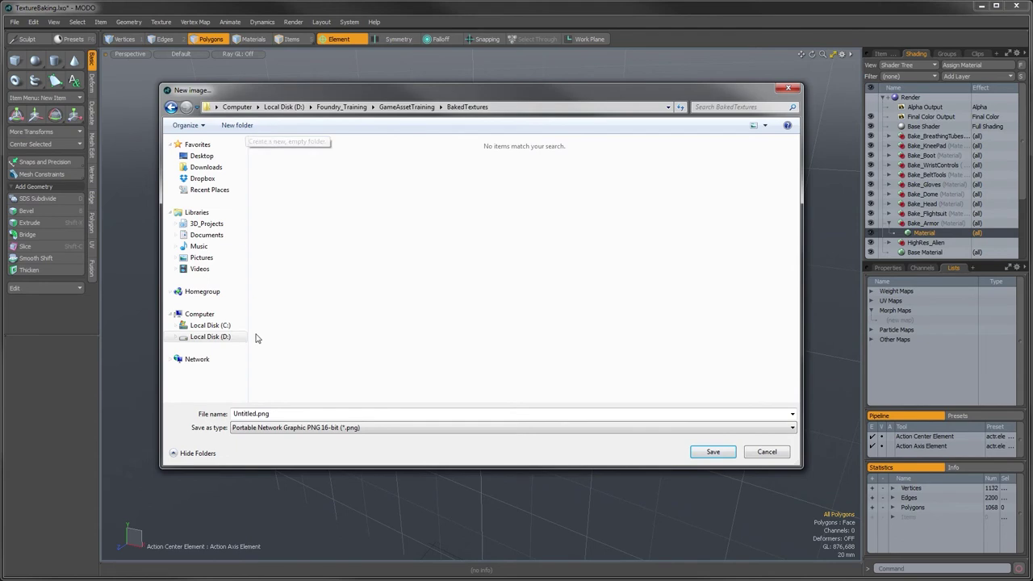
Set the file type to standard PNG and name the file Armor_normal.
left_click(272, 427)
left_click(288, 482)
left_click(251, 413)
left_click(253, 414)
double_click(246, 414)
type("Armor")
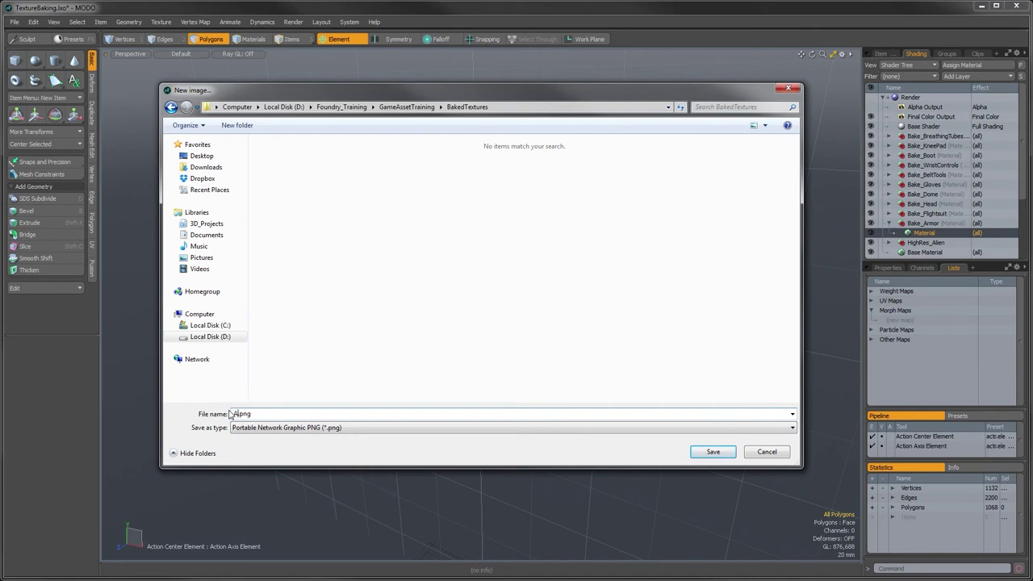
type("_normal")
Save Armor_normal.png and create it as a 1024 x 1024 RGB image.
left_click(695, 451)
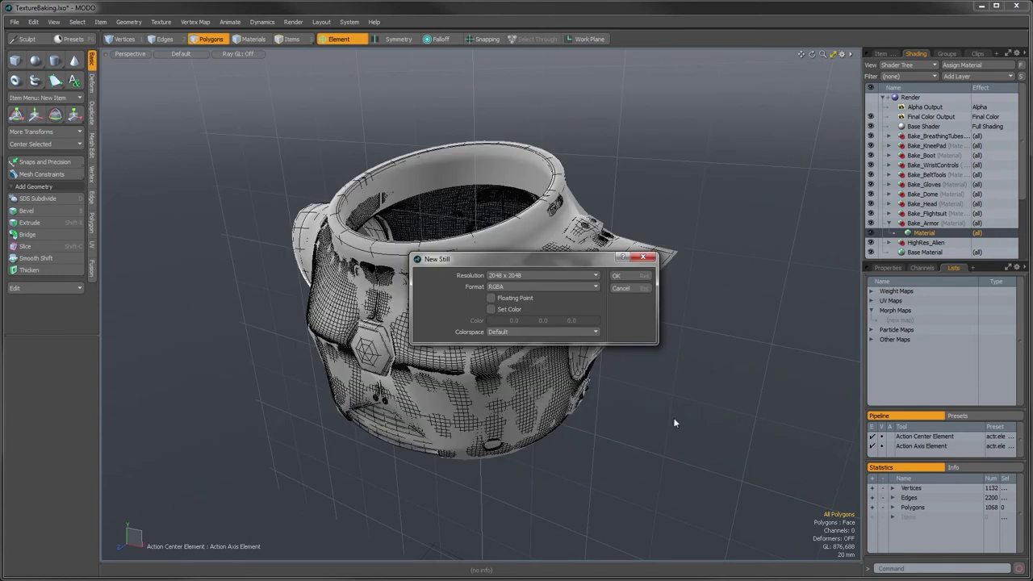
left_click(539, 276)
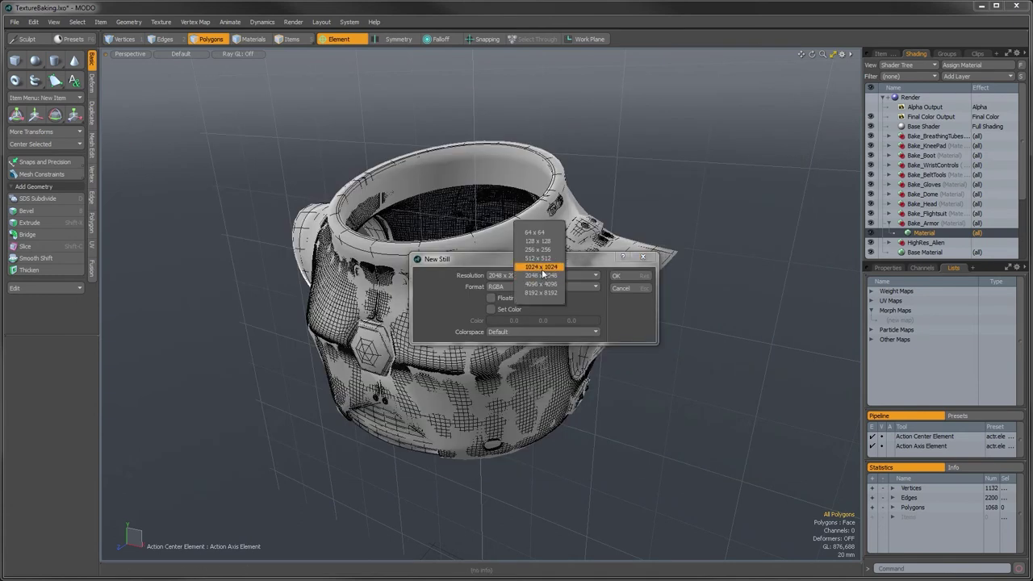
left_click(540, 267)
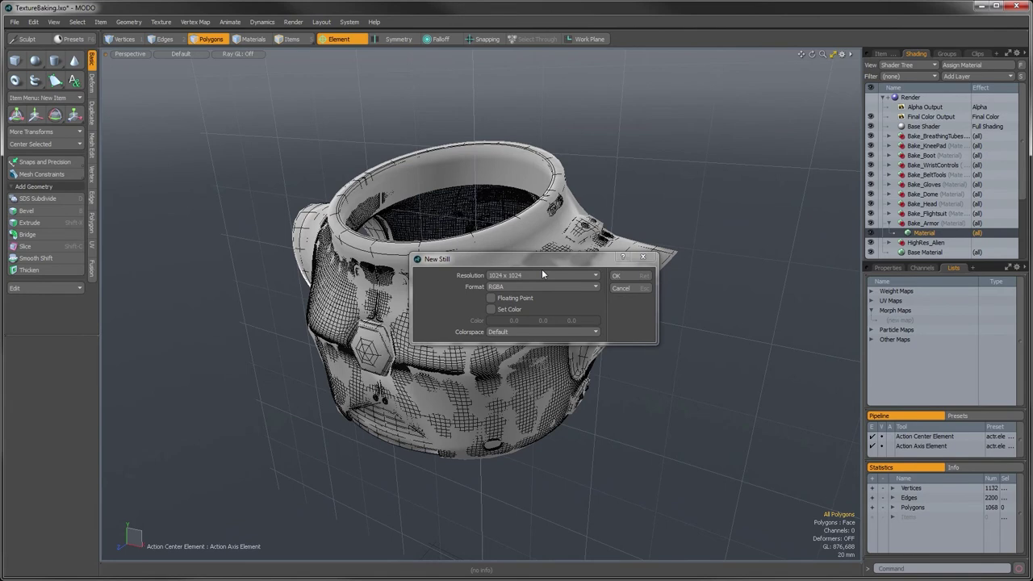
left_click(556, 286)
left_click(533, 291)
left_click(629, 278)
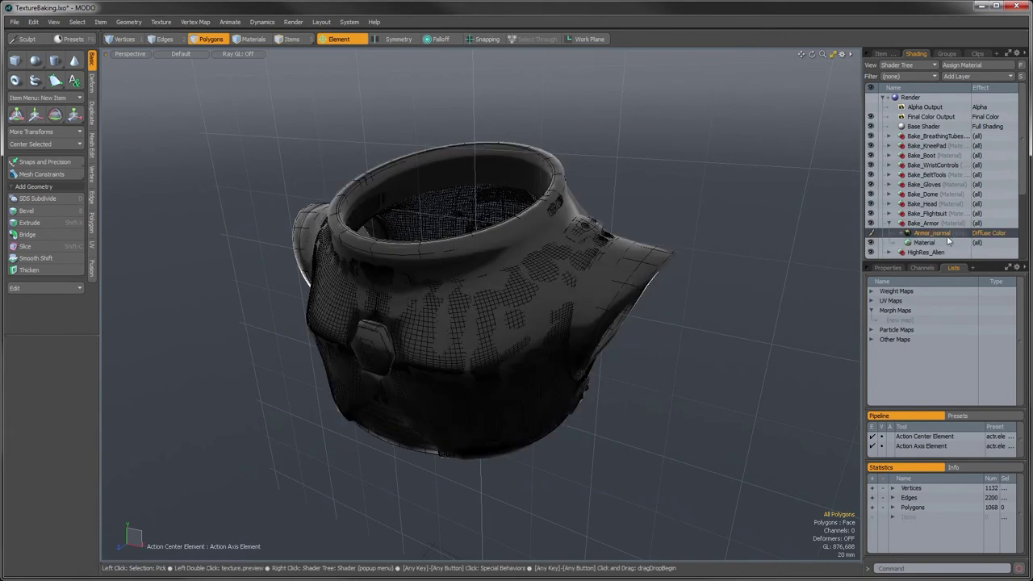
Set Armor_normal's effect to Normal and accept removing its colour correction.
right_click(990, 236)
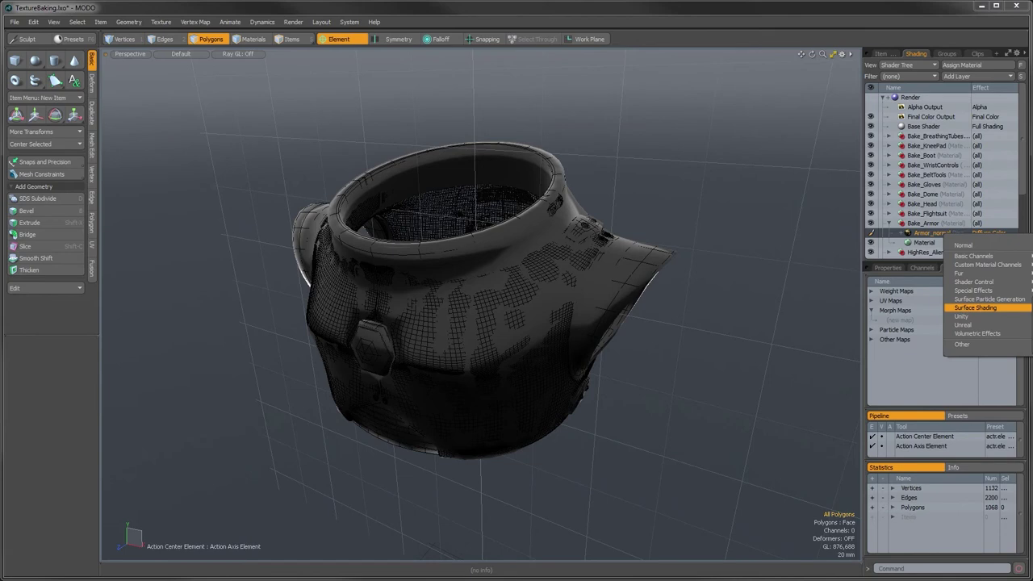
left_click(963, 245)
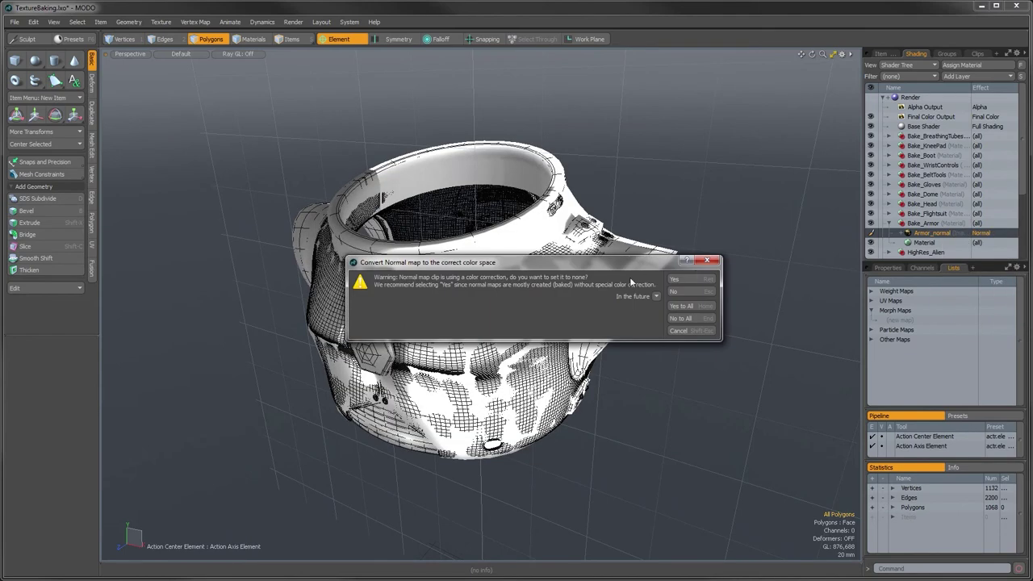
mouse_move(587, 267)
left_mouse_down()
mouse_move(584, 247)
mouse_move(581, 262)
left_mouse_up()
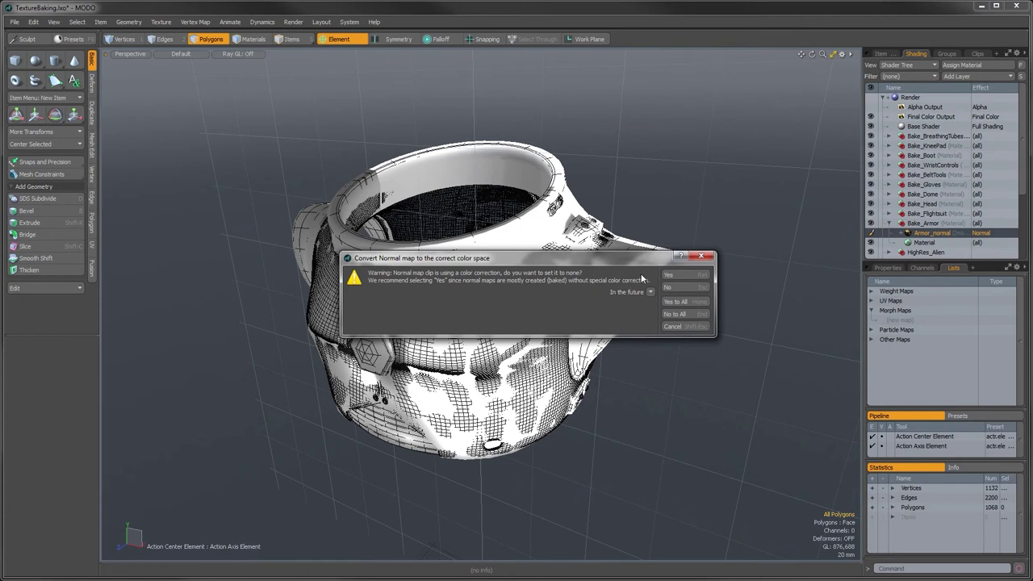
left_click(676, 277)
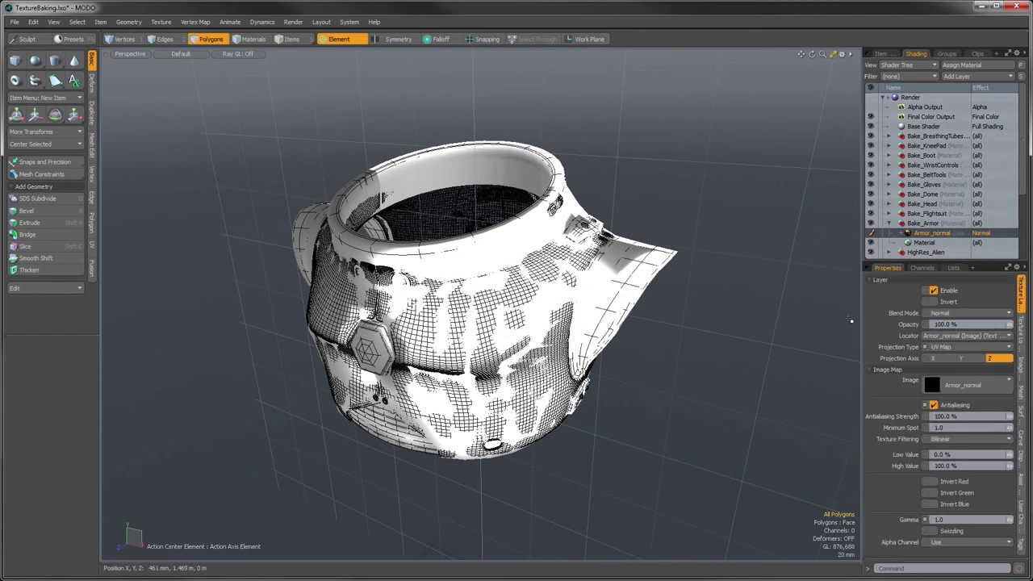
Show Armor_normal's image properties and switch the layer off so the armour shades grey.
left_click(1021, 369)
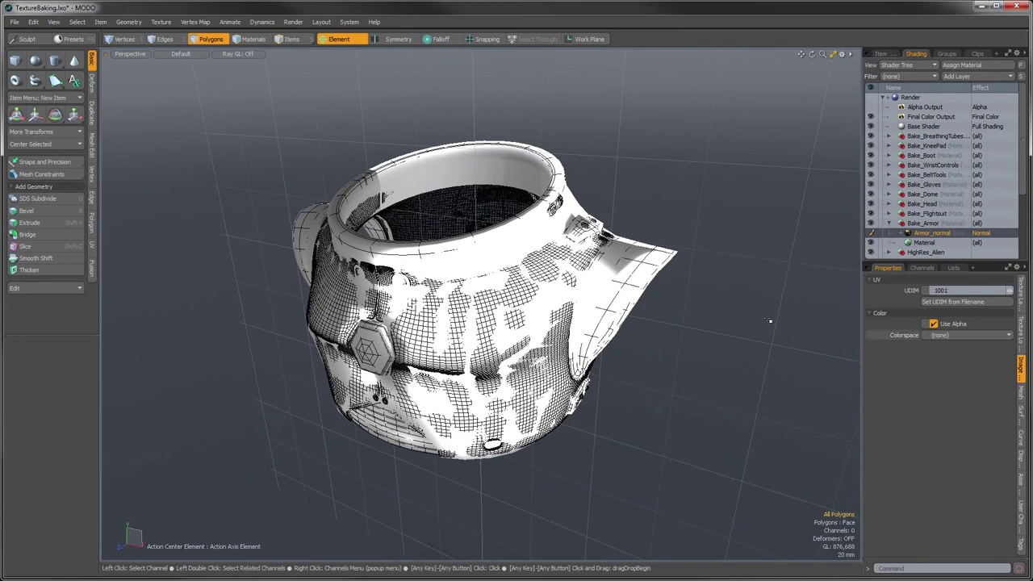
left_click_drag(485, 355, 708, 224, "alt")
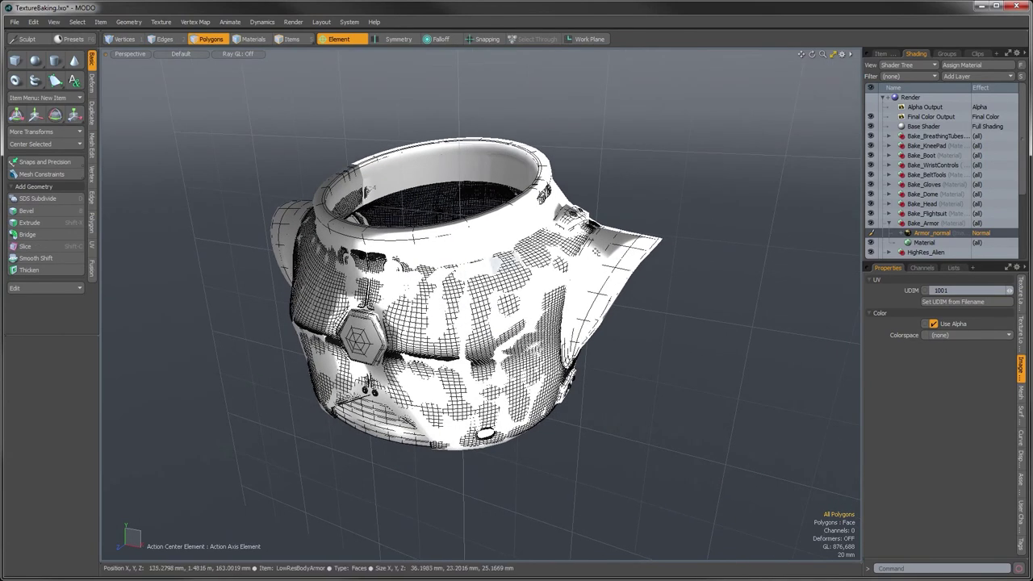
left_click(871, 234)
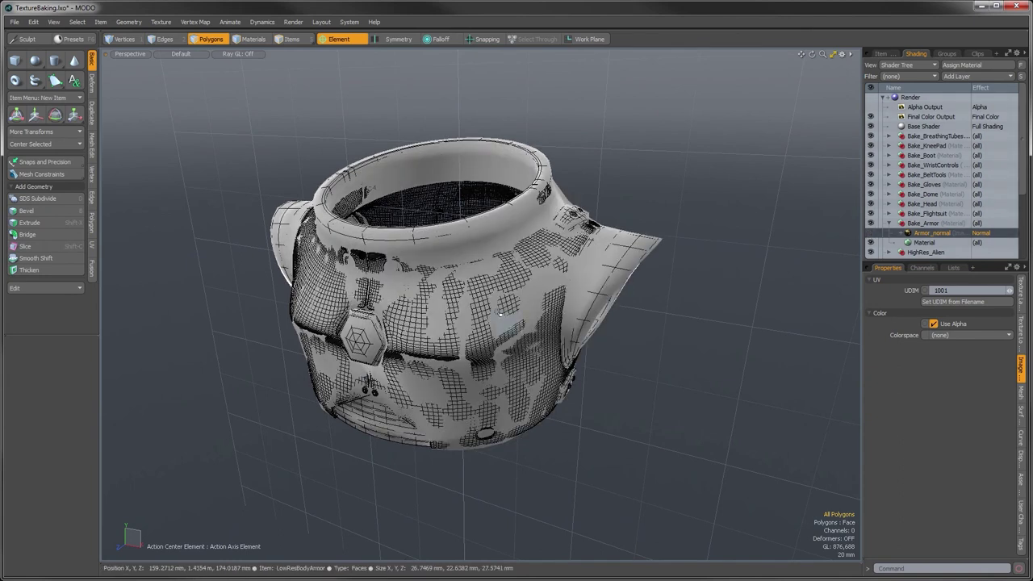
left_click_drag(524, 317, 638, 306, "alt")
left_click_drag(648, 259, 634, 239, "alt")
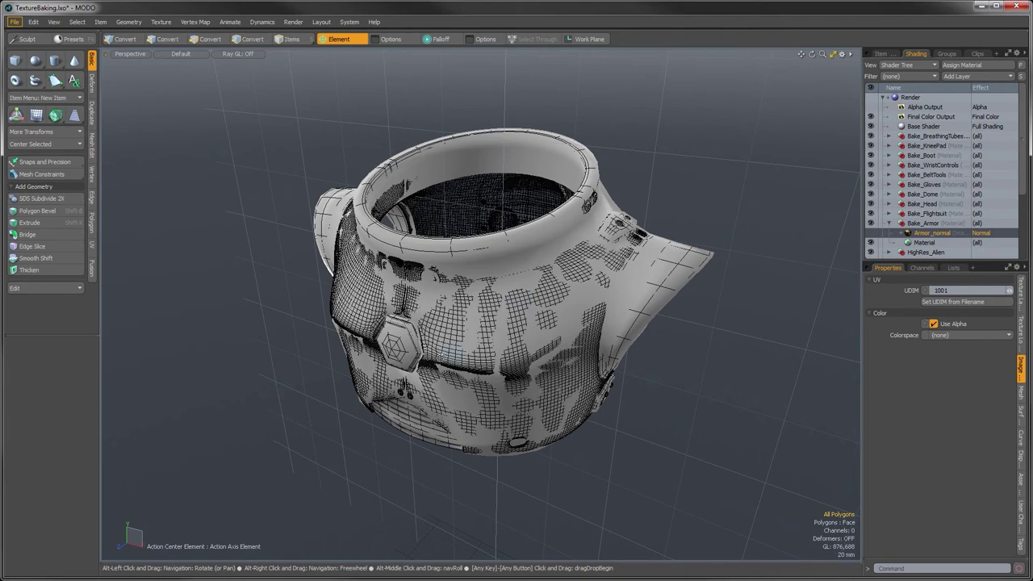
Inspect the grey-shaded armour from several angles, then return to the Items list.
left_click_drag(451, 359, 442, 313, "alt")
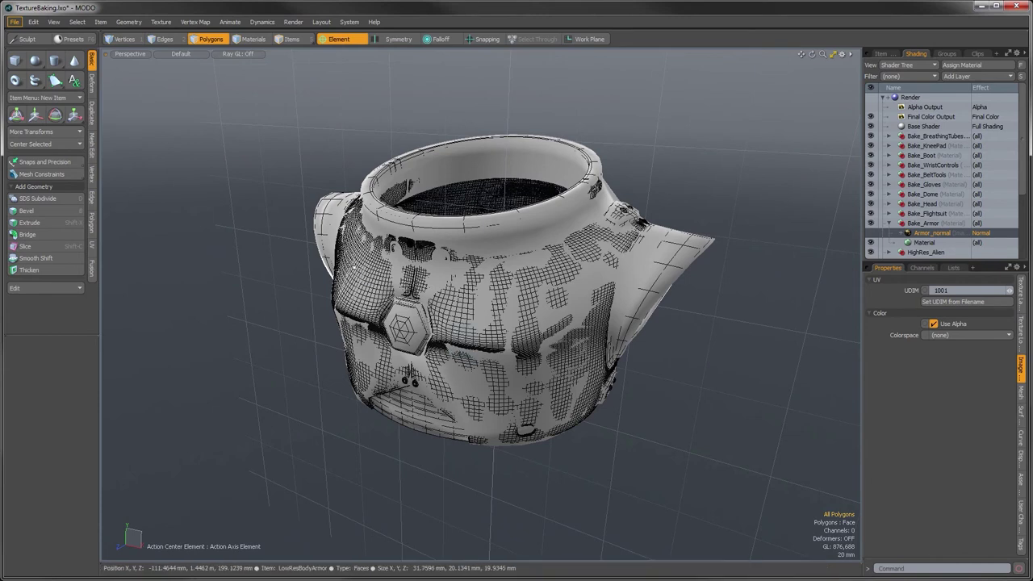
left_click_drag(454, 331, 580, 335, "alt")
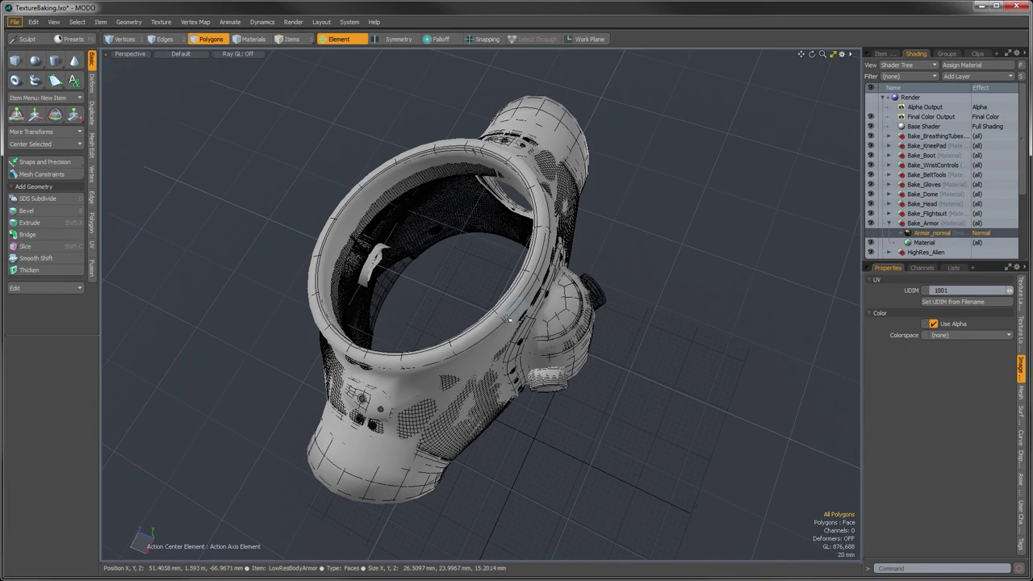
left_click_drag(509, 321, 759, 467, "alt")
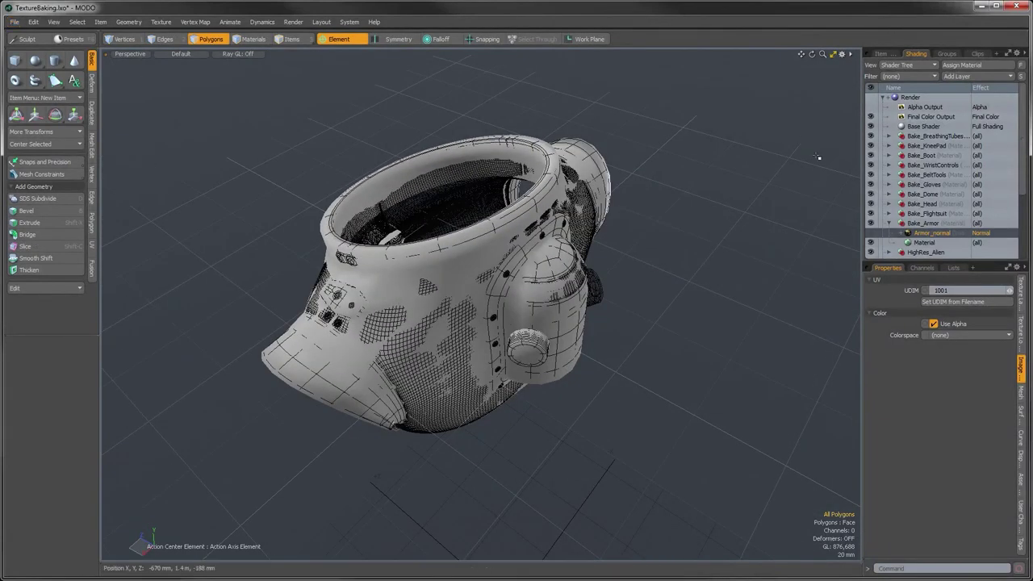
mouse_move(613, 307)
left_mouse_down("alt")
mouse_move(570, 310)
mouse_move(599, 325)
left_mouse_up("alt")
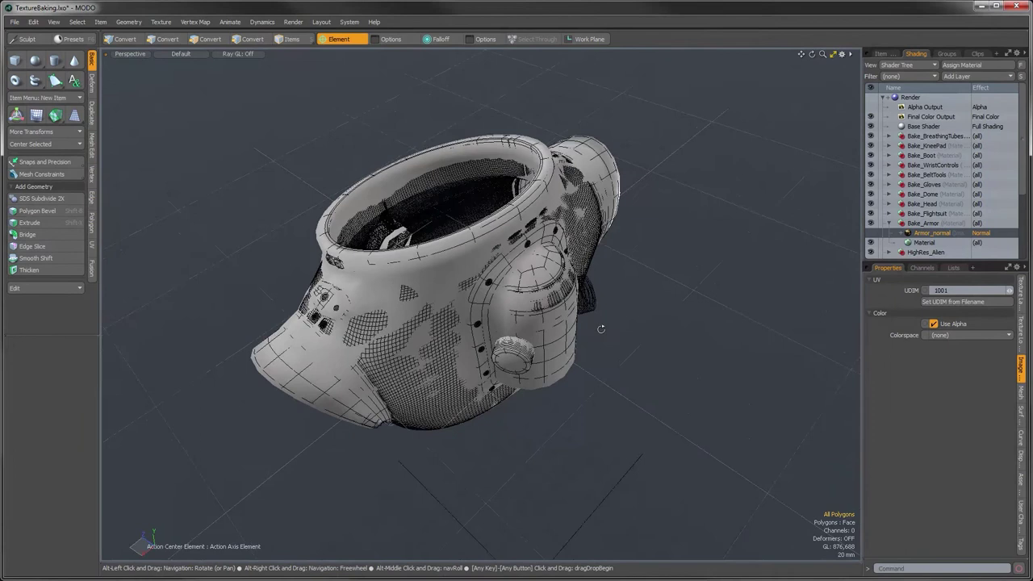
left_click(880, 54)
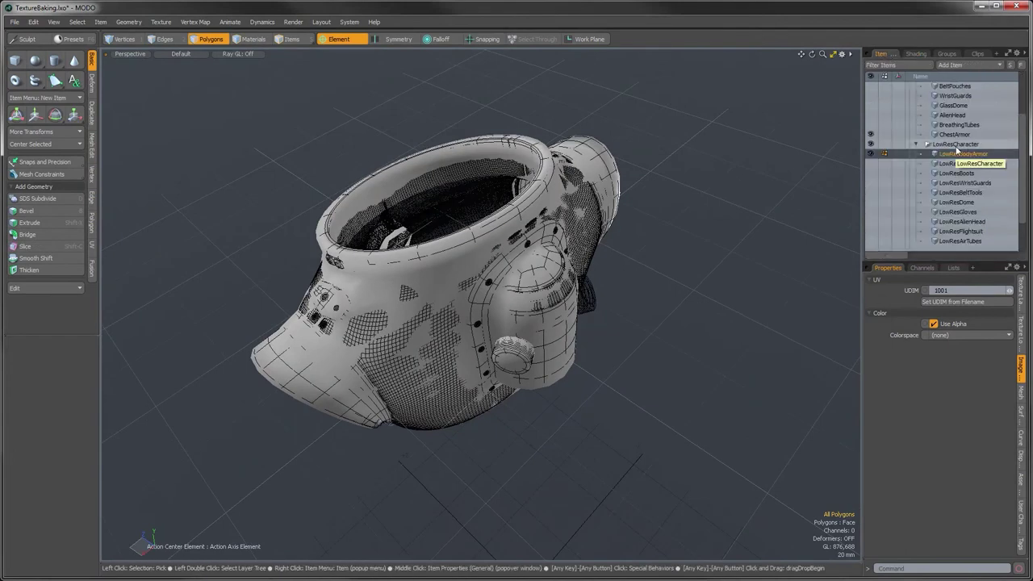
Add ChestArmor to the LowResBodyArmor selection and switch to the vertex map Lists.
key("ctrl")
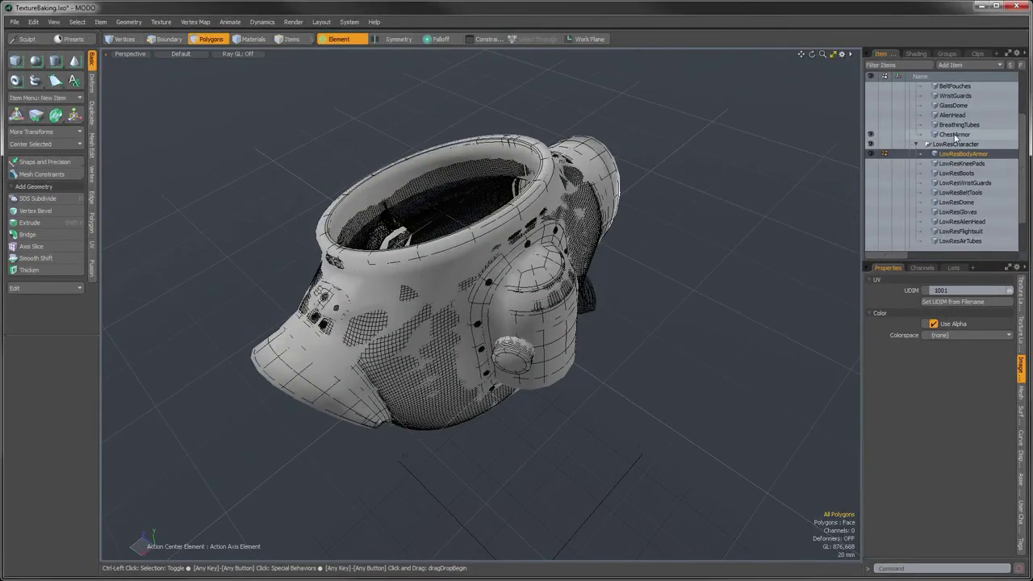
left_click(954, 134, "ctrl")
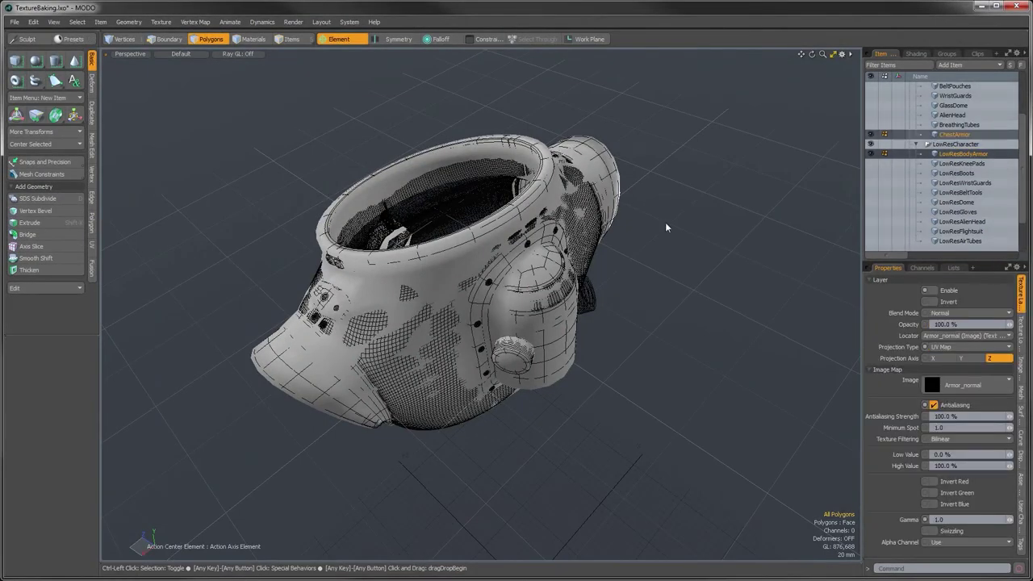
left_click_drag(446, 269, 694, 222, "alt")
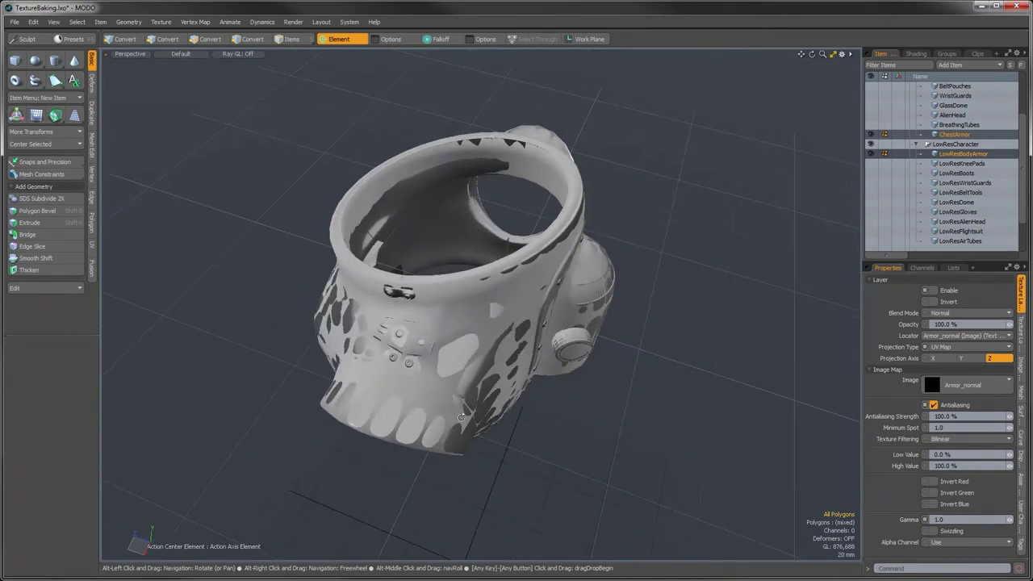
left_click(954, 267)
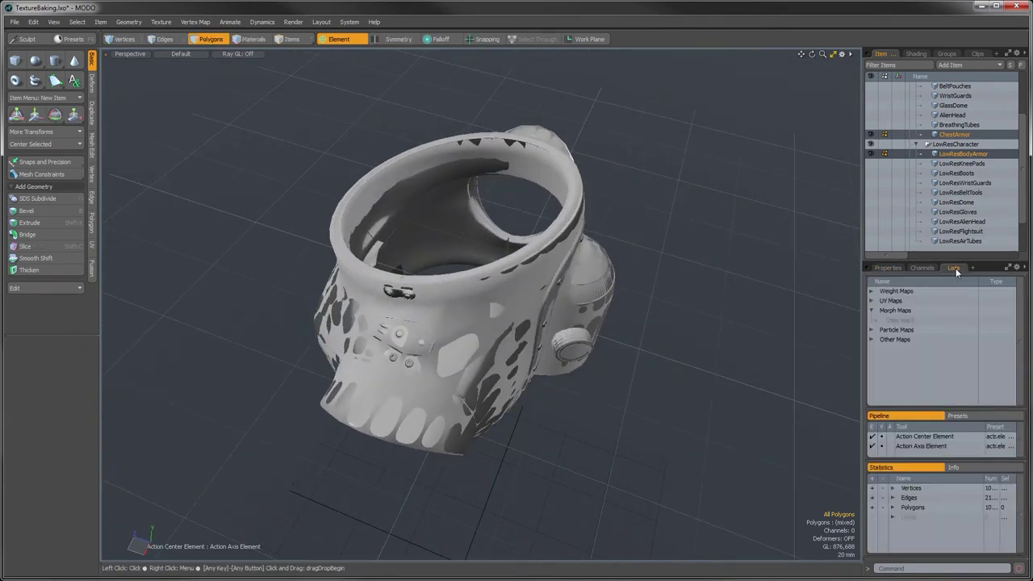
Create an Absolute Morph Map named BasePosition and make it active.
left_click(897, 321)
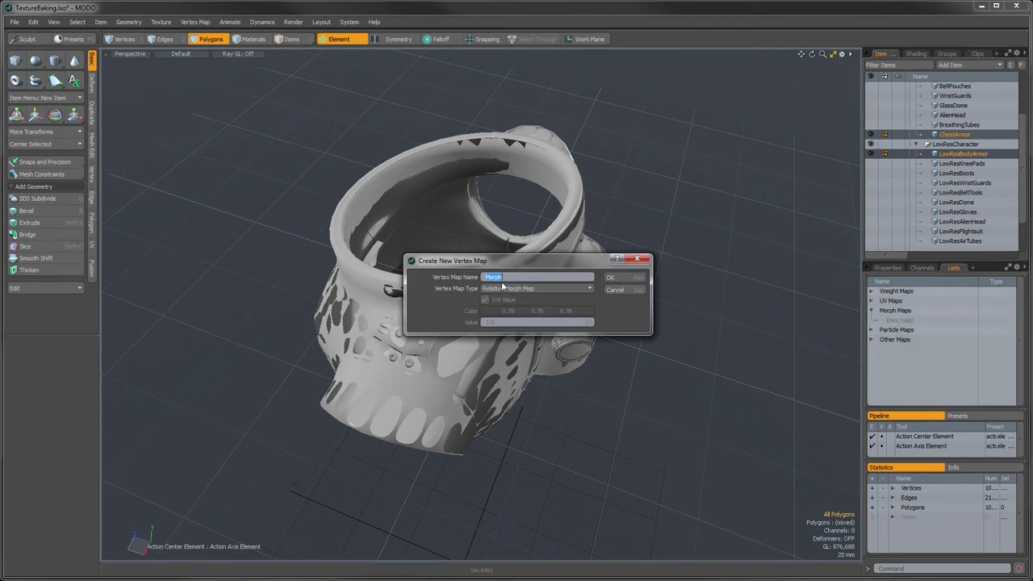
left_click(507, 287)
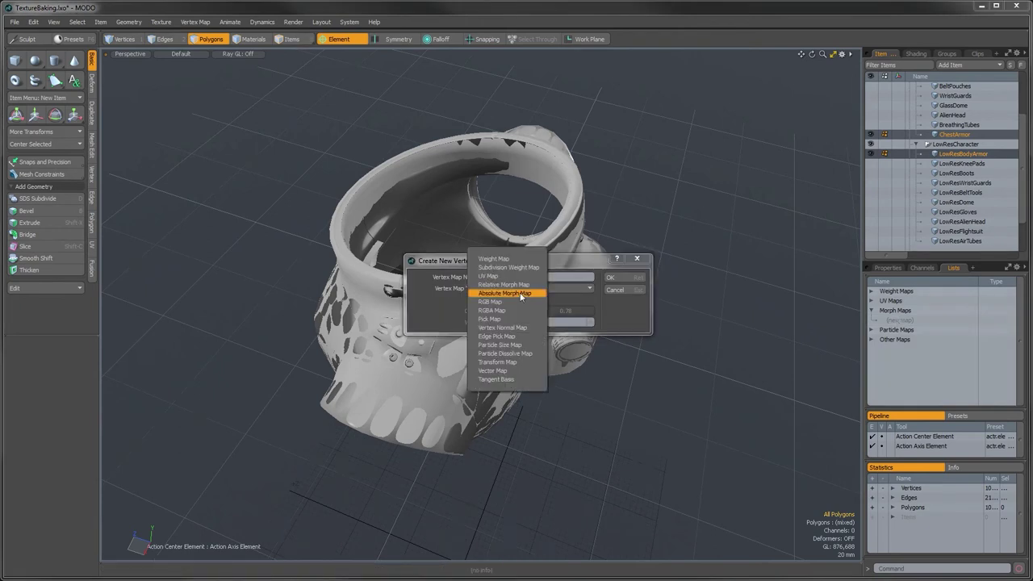
left_click(521, 294)
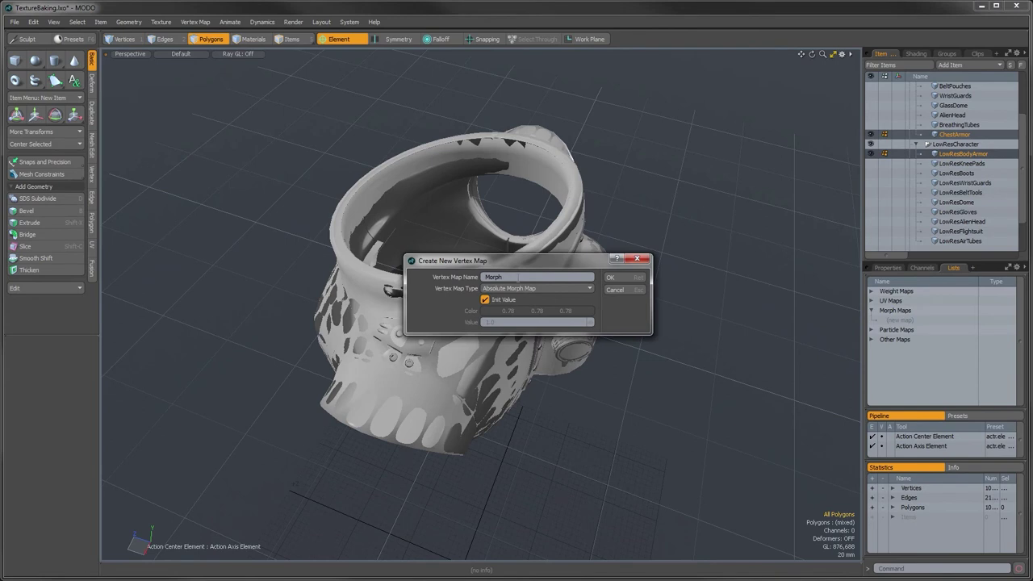
double_click(493, 277)
type("BasePosition")
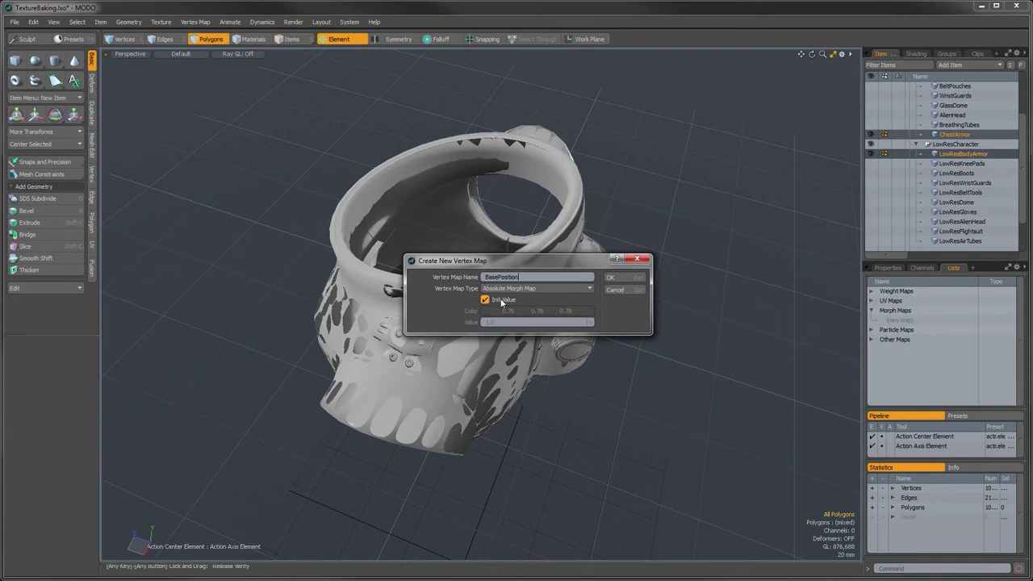
left_click(627, 278)
left_click(914, 321)
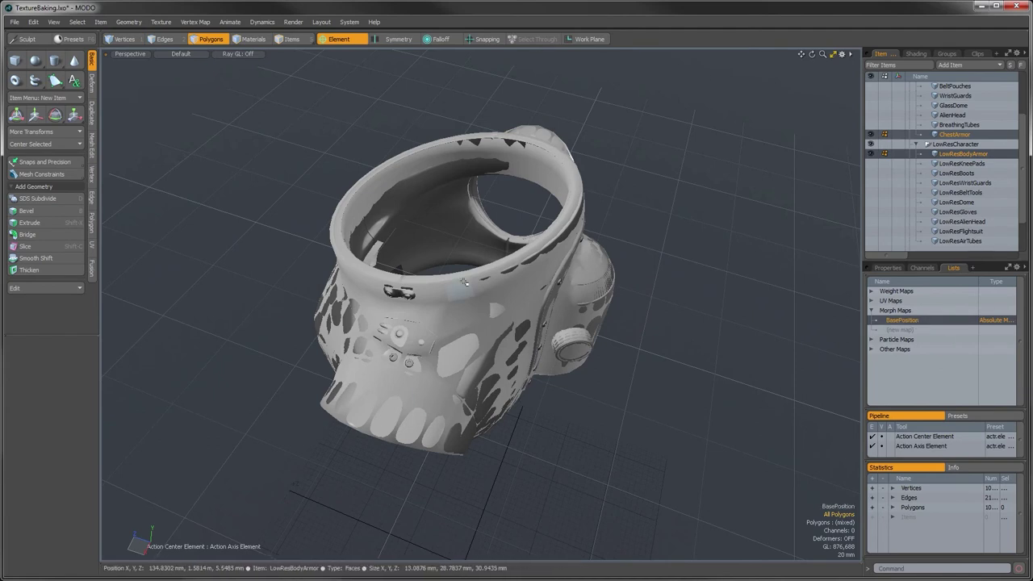
Deactivate the BasePosition morph map and zoom in on the armour's side cap.
left_click_drag(461, 327, 480, 430, "alt")
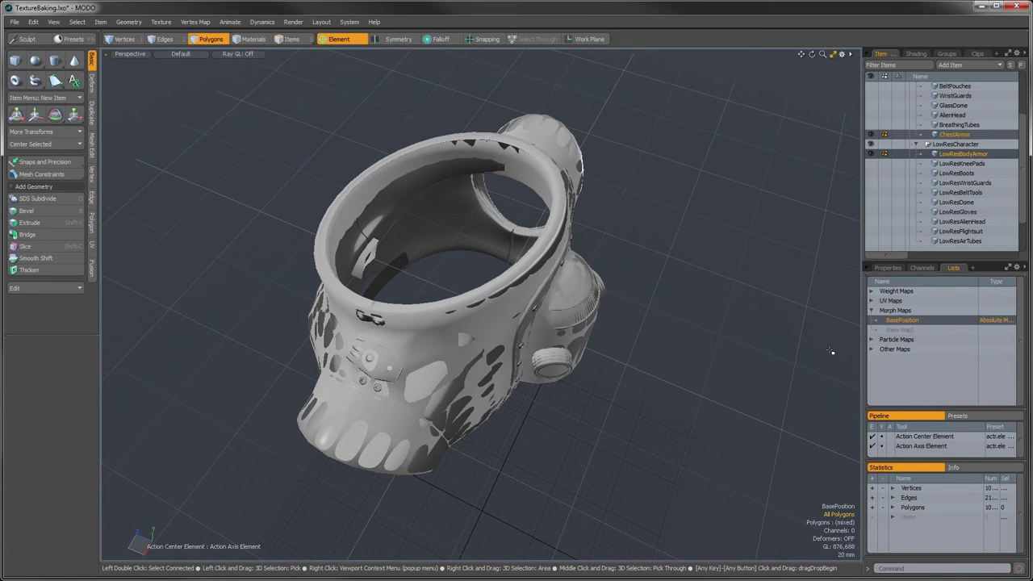
left_click_drag(516, 359, 615, 320, "alt")
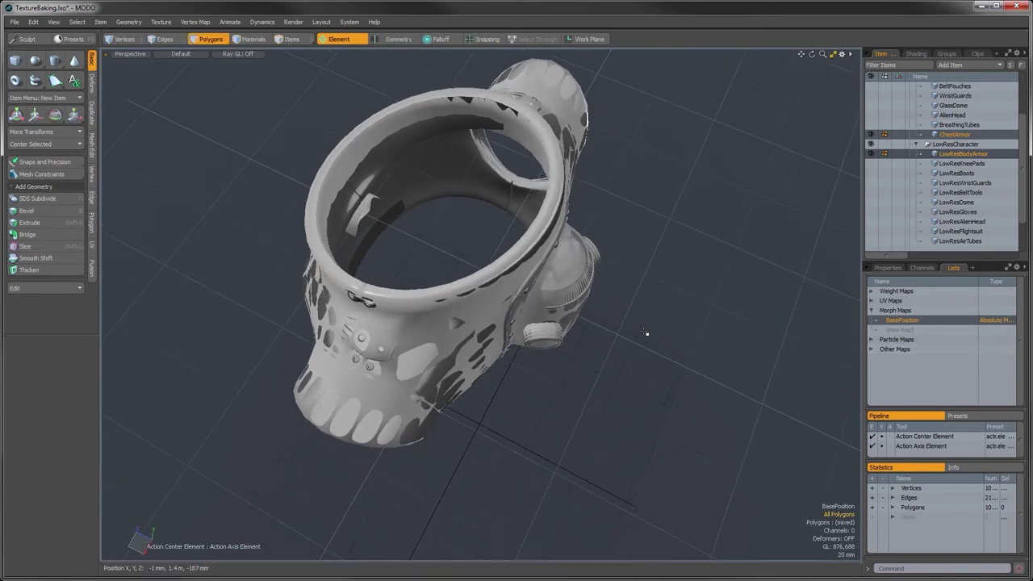
left_click(914, 321)
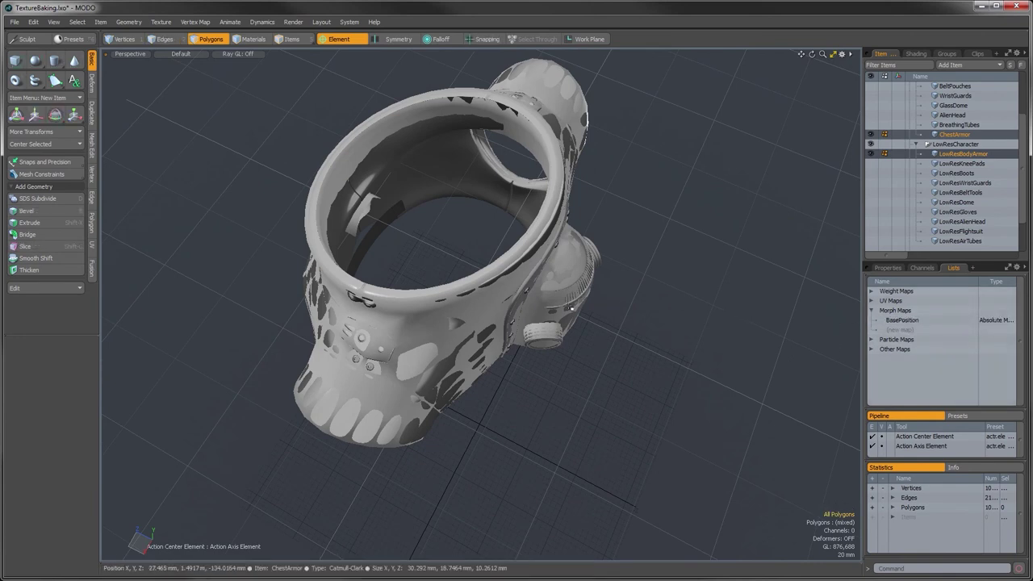
left_click_drag(630, 320, 585, 307, "alt")
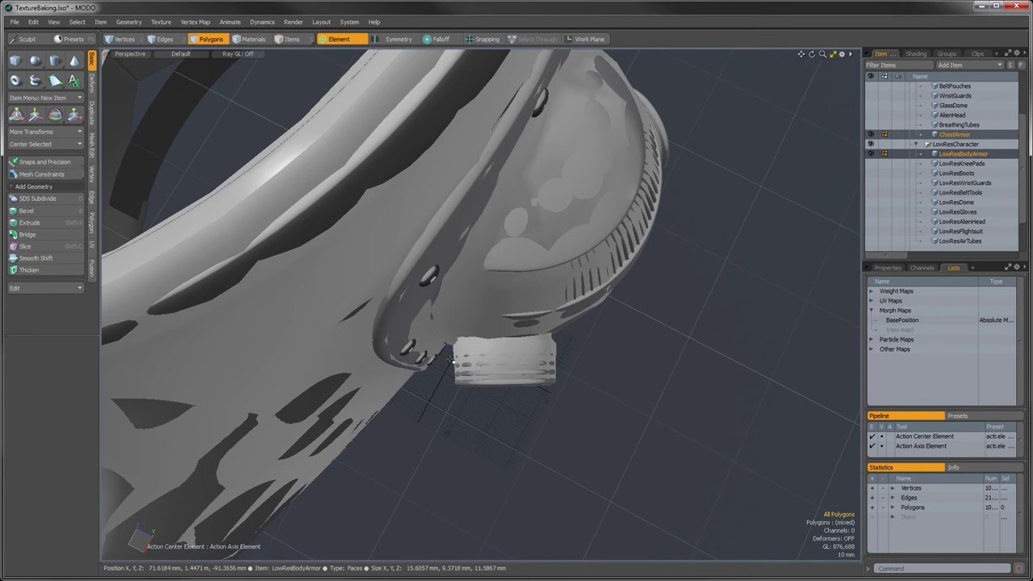
Select the whole side cap and set its Position Z to 100 mm.
mouse_move(444, 378)
right_mouse_down()
mouse_move(603, 376)
mouse_move(516, 368)
mouse_move(493, 392)
right_mouse_up()
left_click_drag(494, 392, 515, 338, "alt")
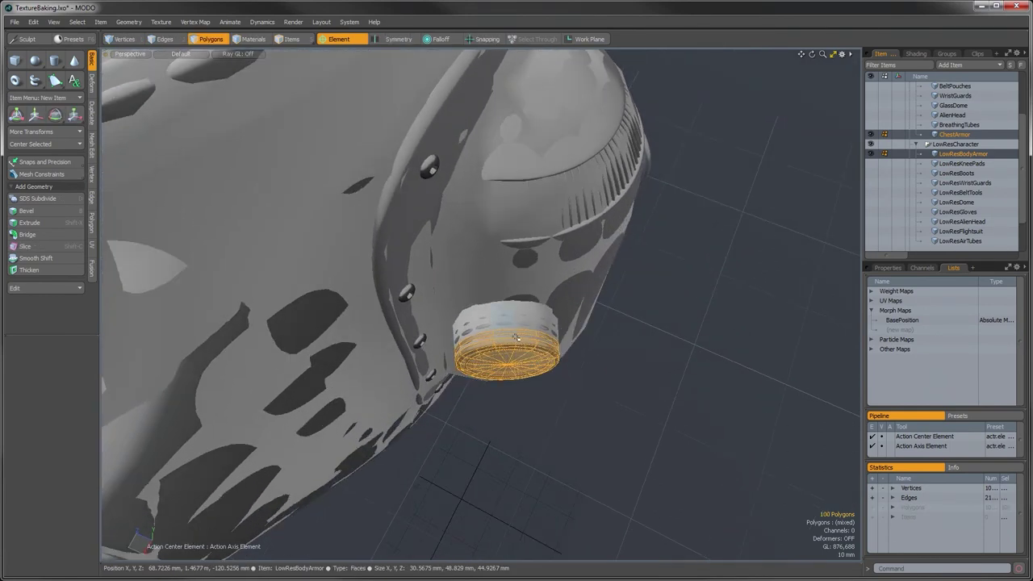
double_click(514, 337)
left_click_drag(521, 396, 484, 339, "alt")
scroll(477, 320, "up", 3)
key("w")
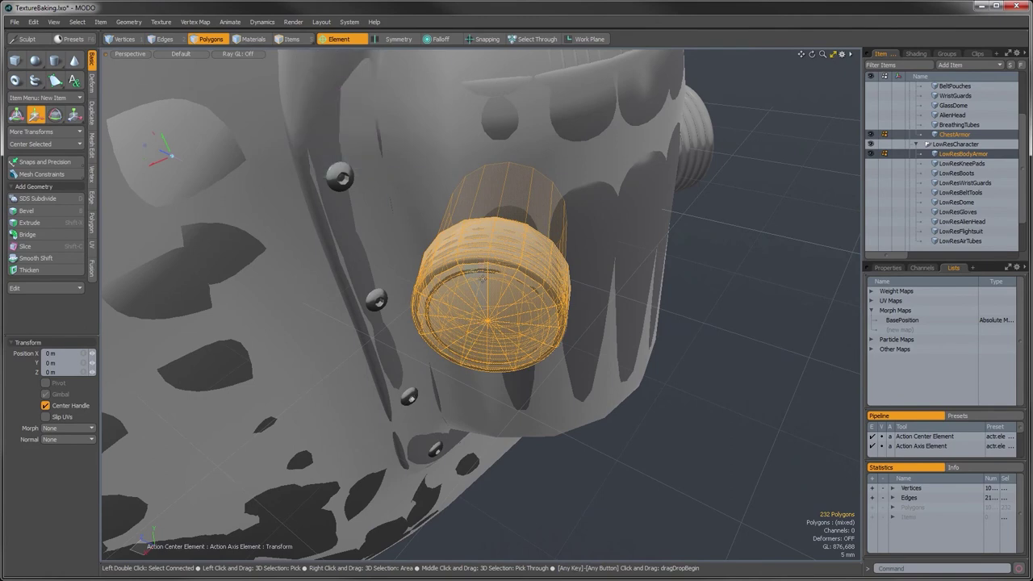
key("w")
left_click_drag(479, 358, 468, 442)
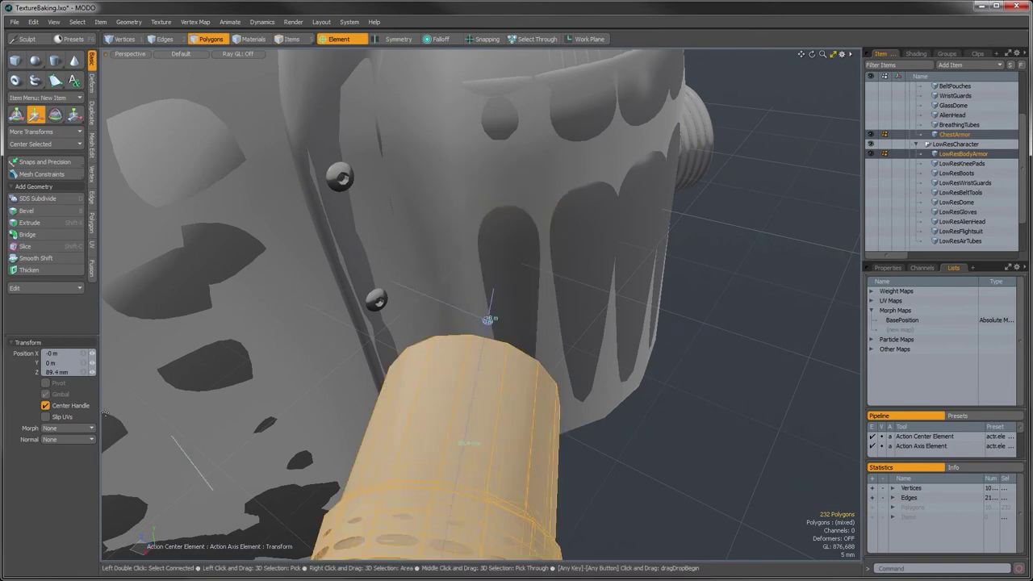
left_click(34, 373)
type("100")
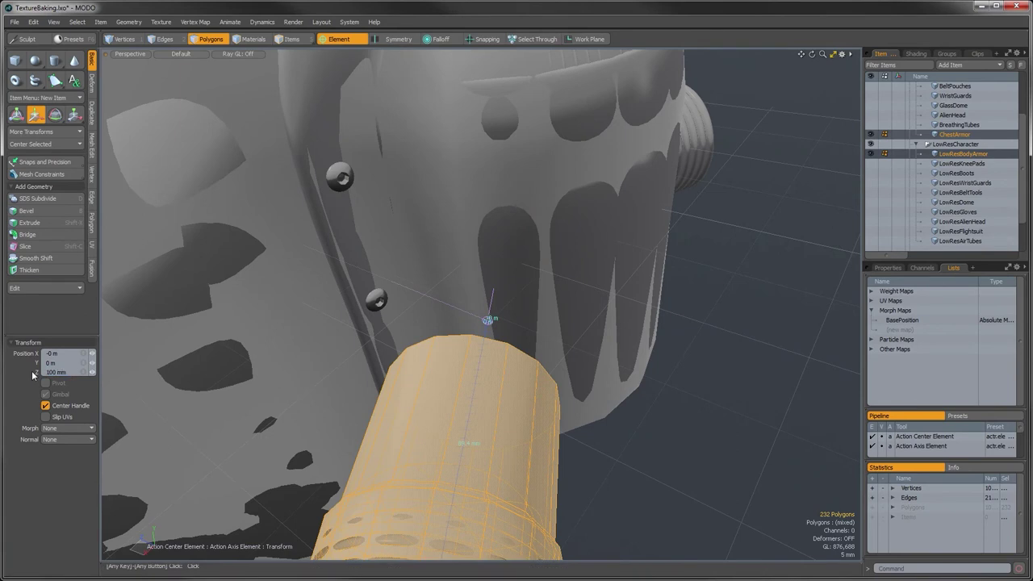
key("Return")
Select the threaded nozzle and move it outward along Z, clear of the armor.
left_click_drag(549, 274, 565, 443, "alt")
key("1")
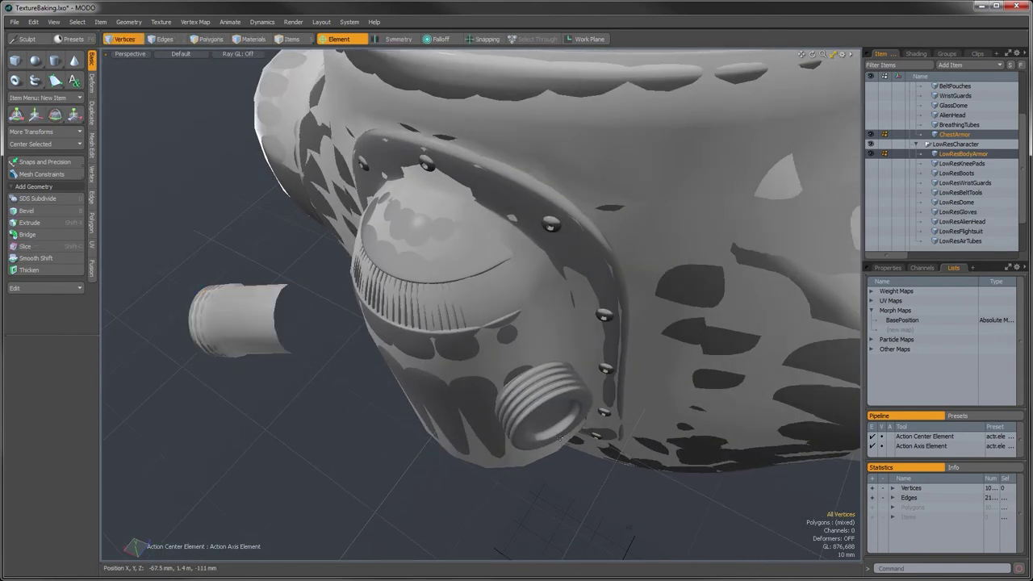
key("space")
key("space")
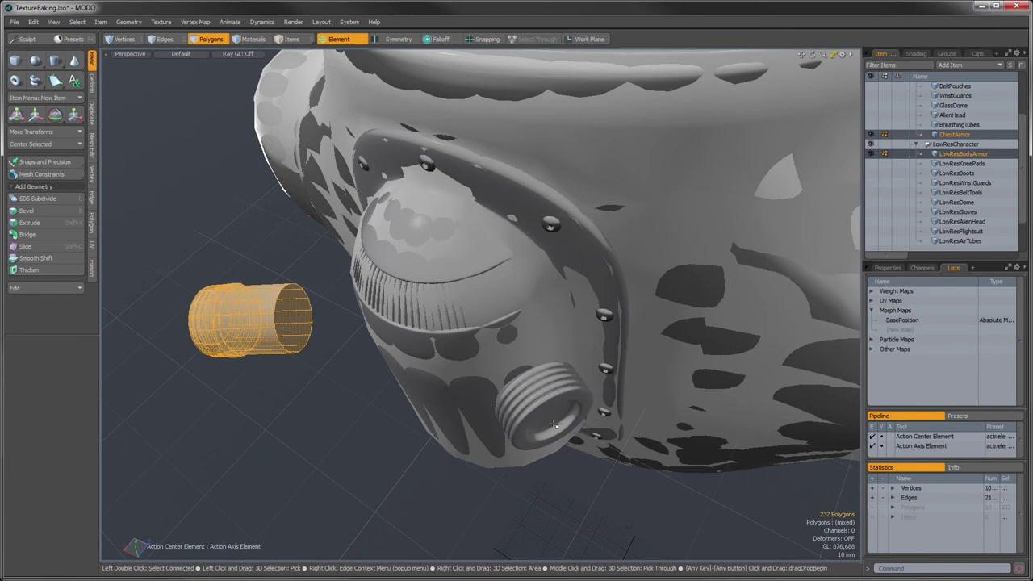
double_click(554, 425)
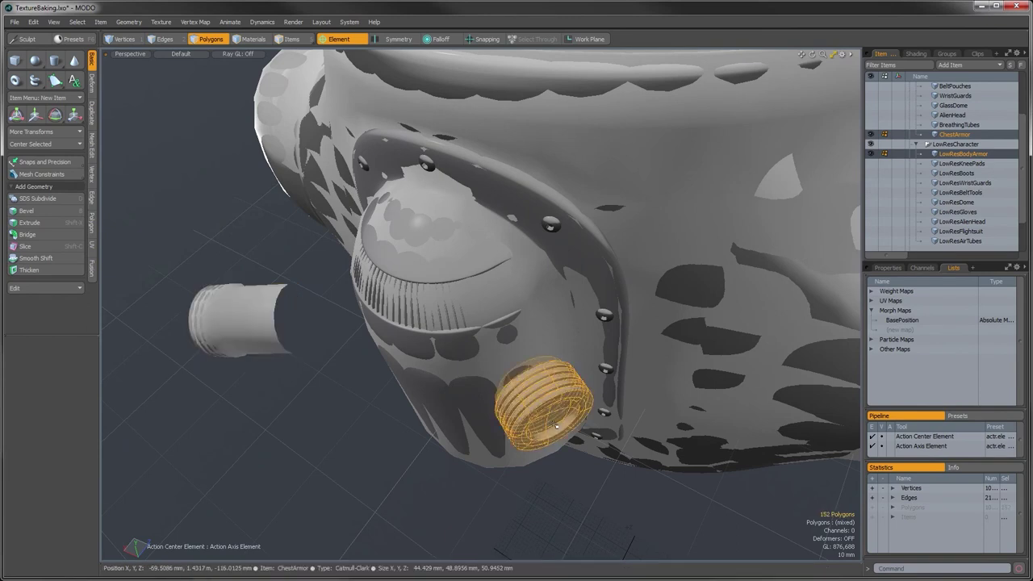
key("w")
left_click_drag(531, 450, 484, 440, "alt")
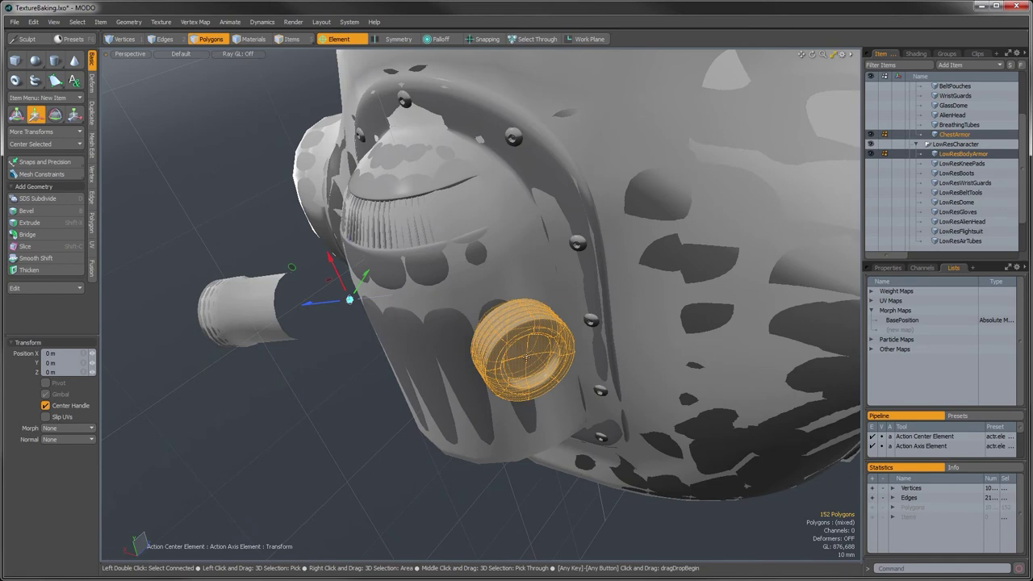
left_click(536, 367)
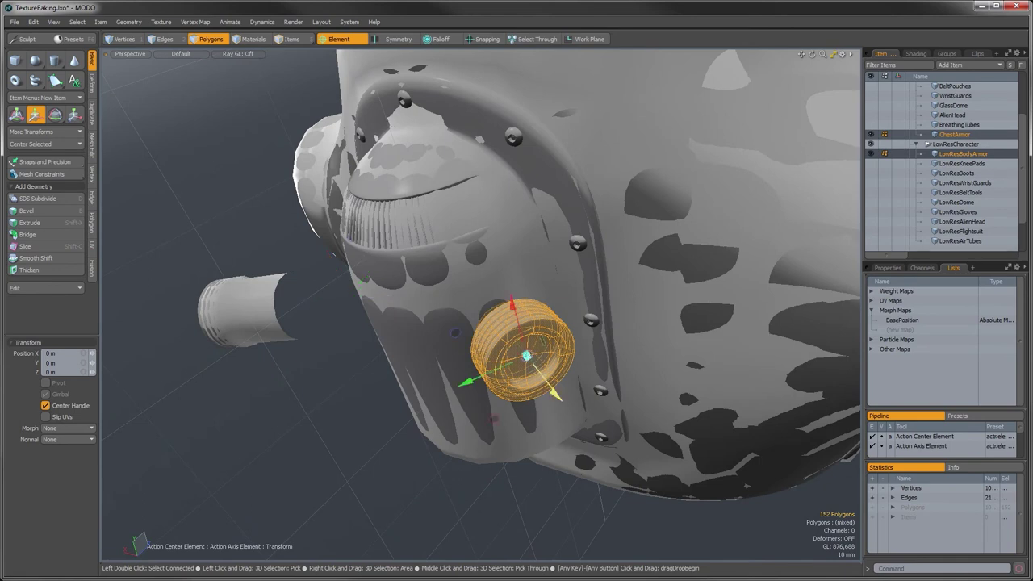
left_click_drag(556, 393, 670, 540)
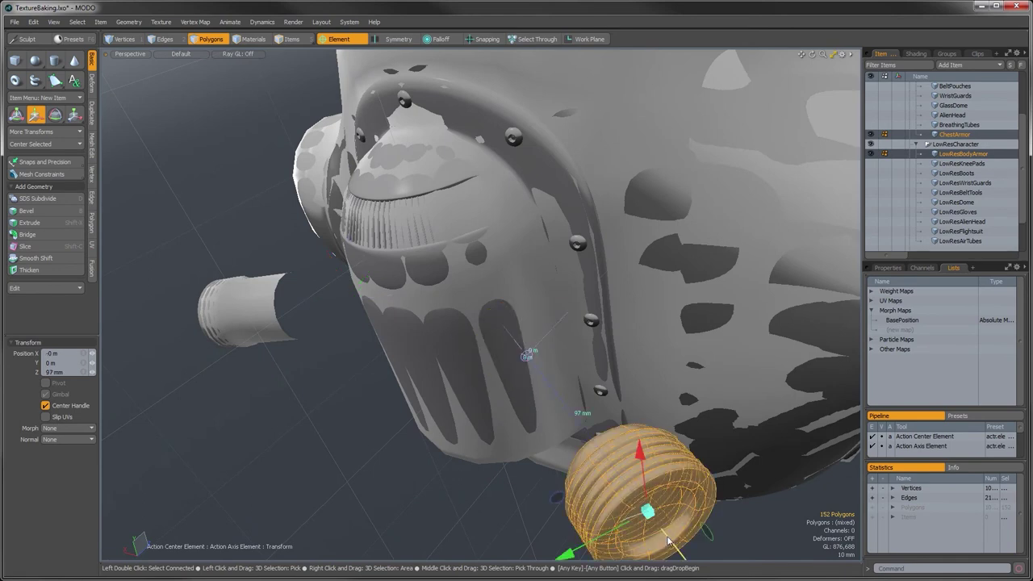
left_click(76, 372)
type("100")
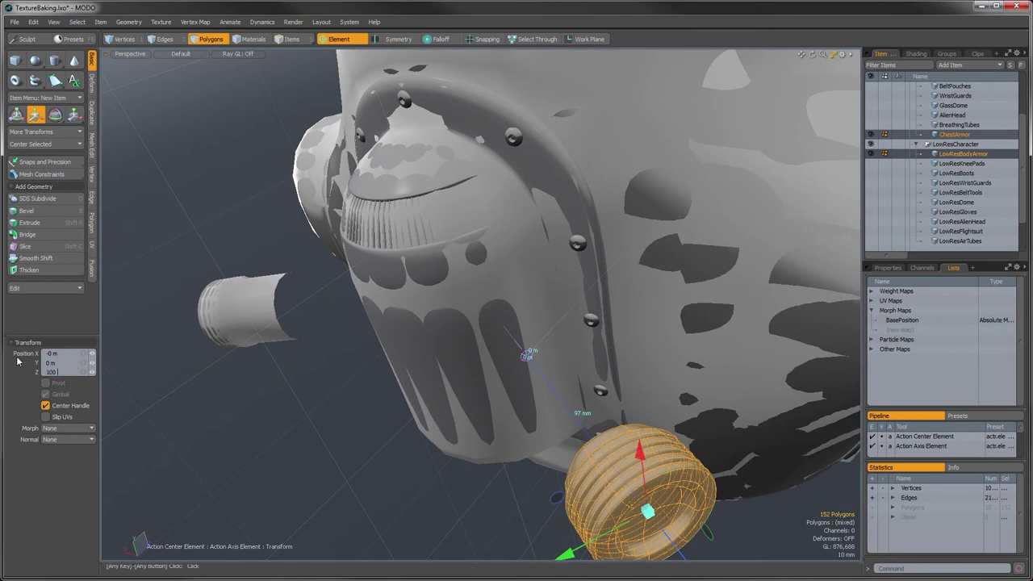
left_click_drag(532, 363, 496, 408, "alt")
key("space")
Select the whole hexagonal plate, including its red gem.
left_click(605, 435)
scroll(591, 413, "up", 3)
scroll(472, 408, "up", 2)
double_click(472, 408)
key("shift+Up")
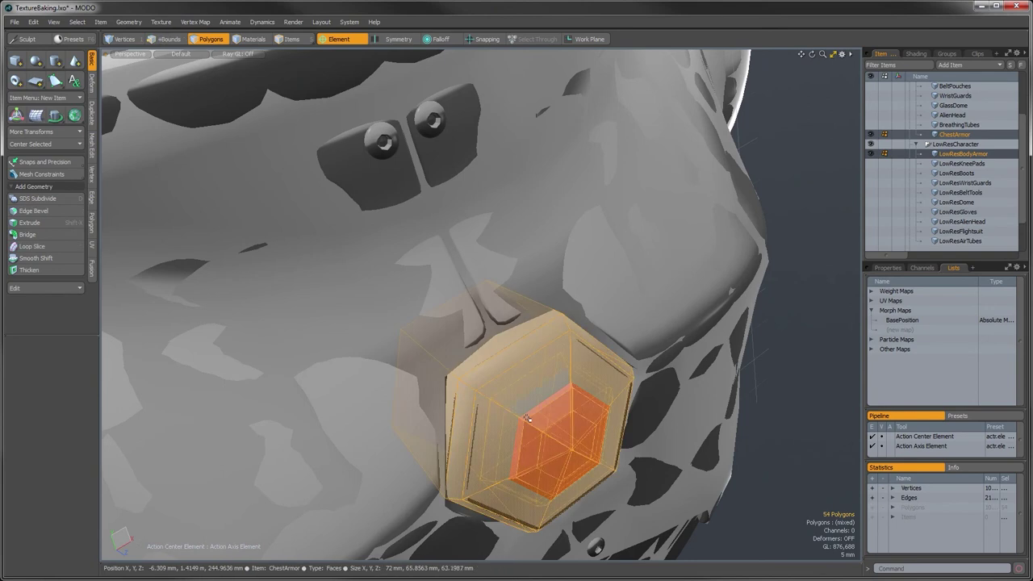
double_click(453, 409)
left_click_drag(454, 409, 513, 365, "alt")
Move the hexagonal piece to Position Z 120 mm.
key("w")
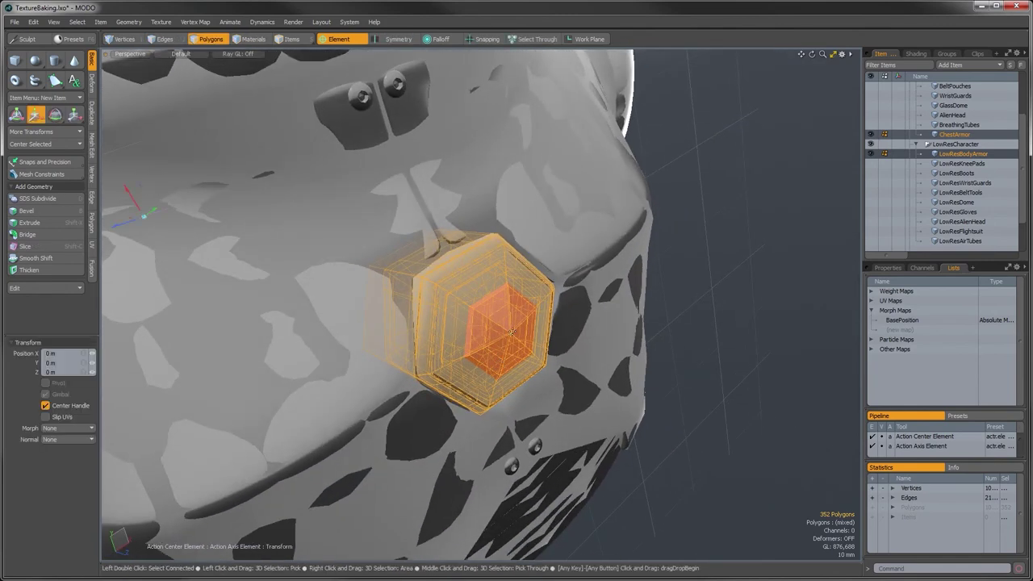
left_click(512, 331)
left_click_drag(555, 345, 560, 347)
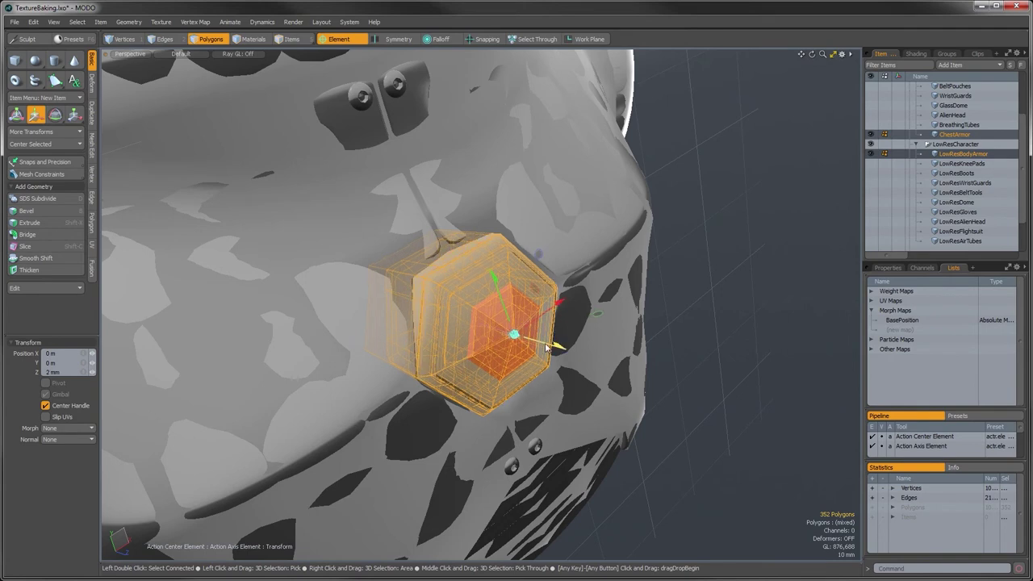
type("120 mm")
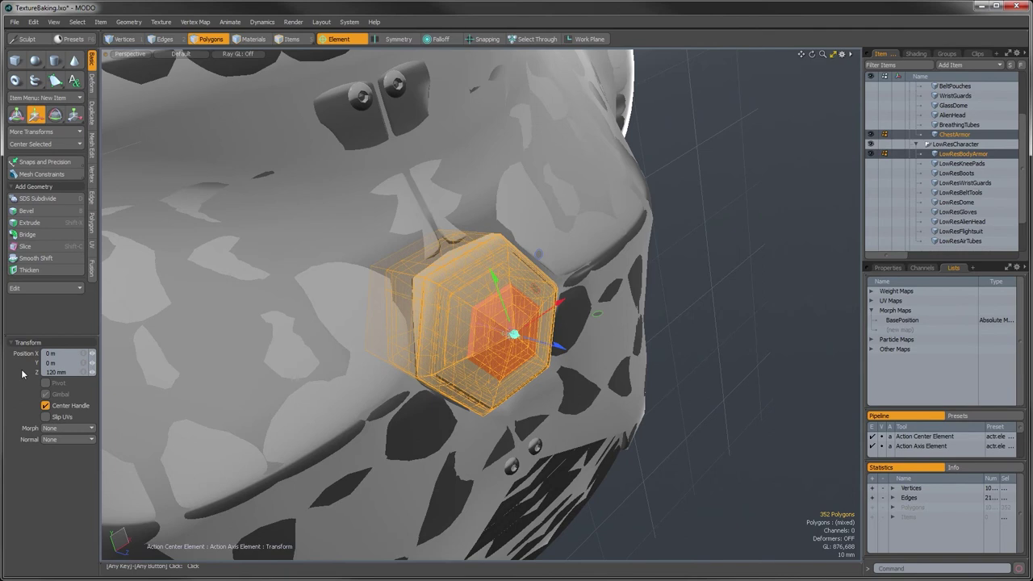
key("Return")
left_click_drag(419, 339, 831, 327, "alt")
key("space")
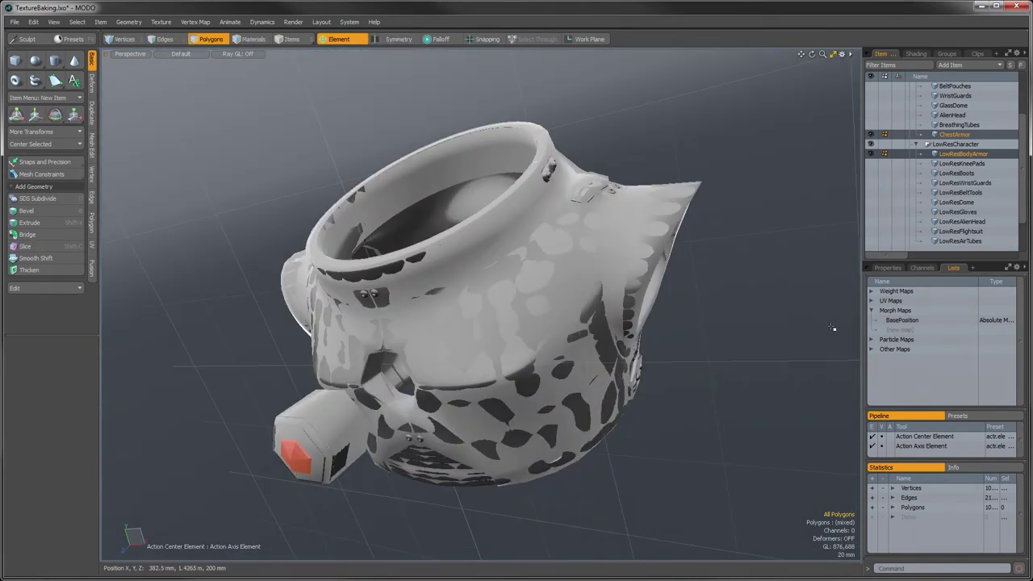
left_click(905, 320)
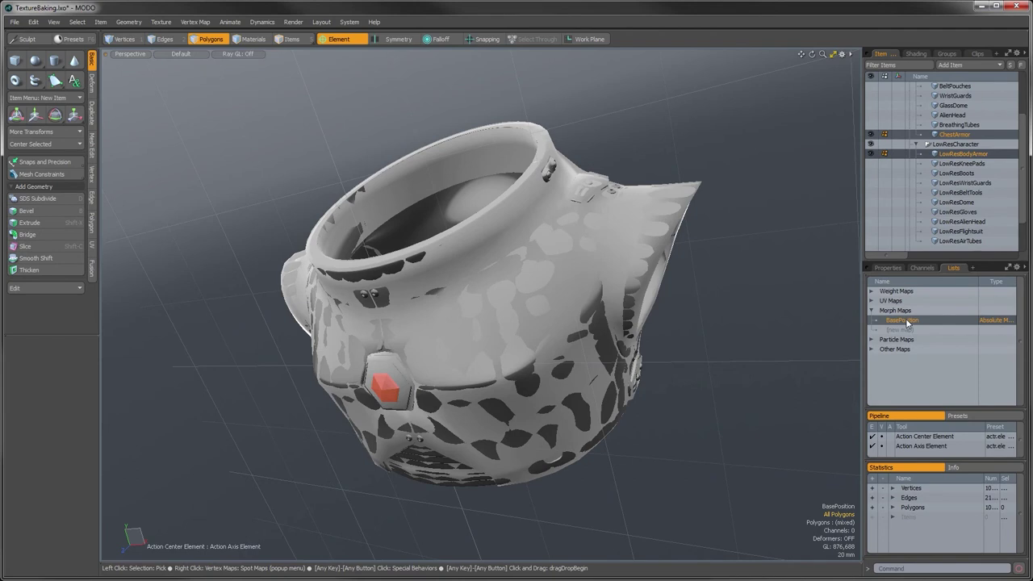
left_click(907, 321, "ctrl")
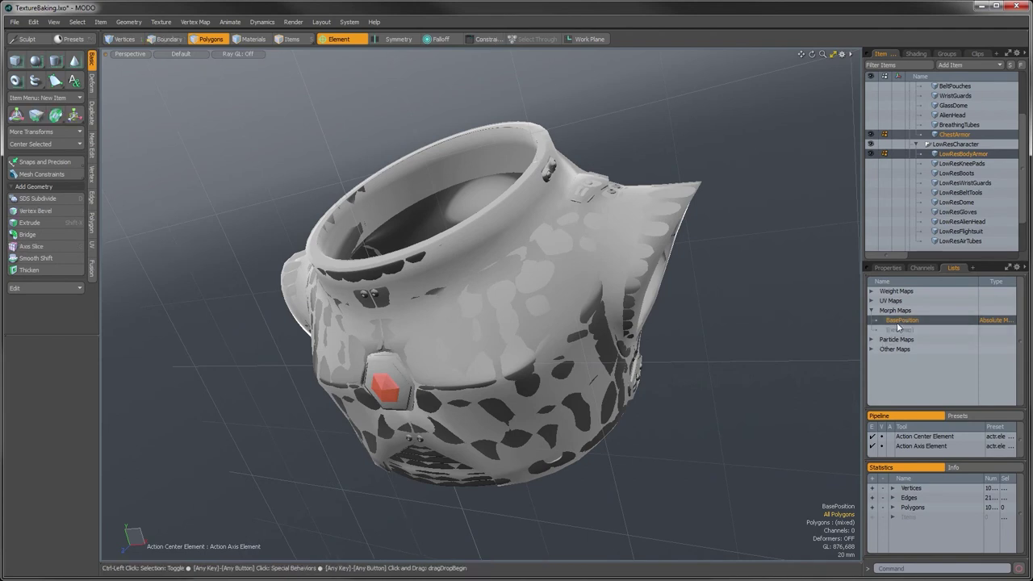
left_click_drag(456, 269, 575, 357, "alt")
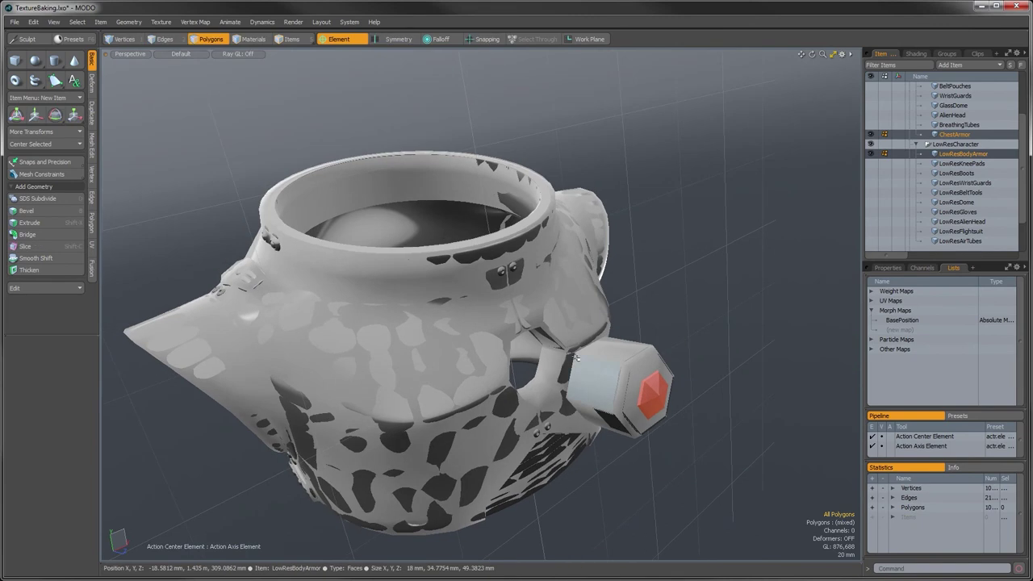
left_click_drag(575, 357, 594, 325, "alt")
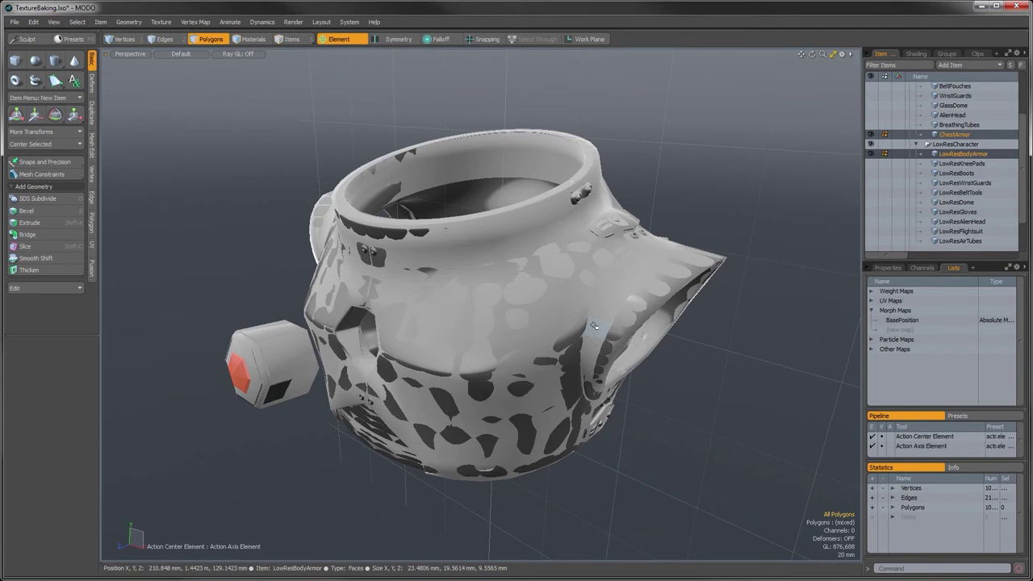
left_click_drag(594, 325, 637, 323, "alt")
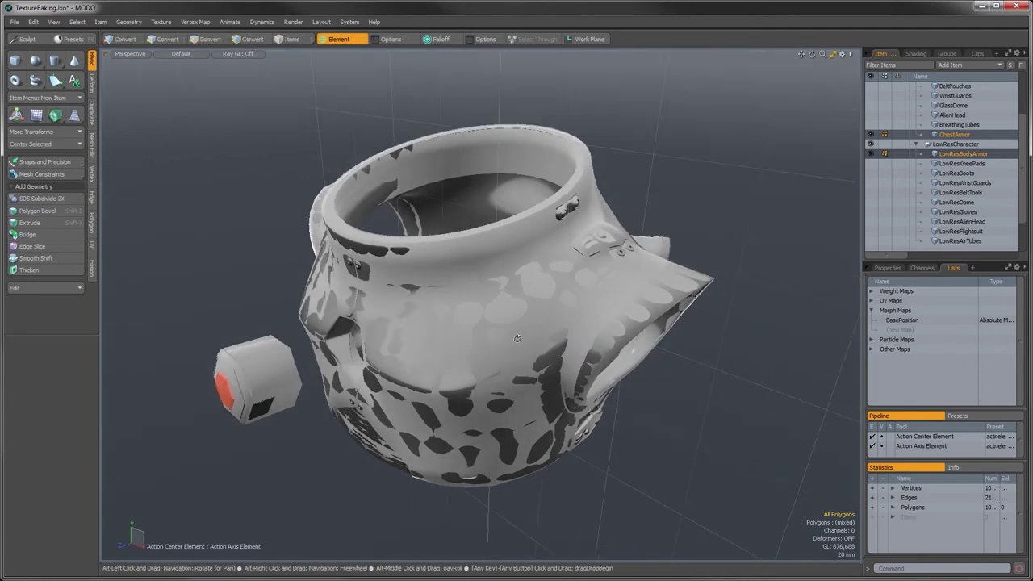
left_click(915, 53)
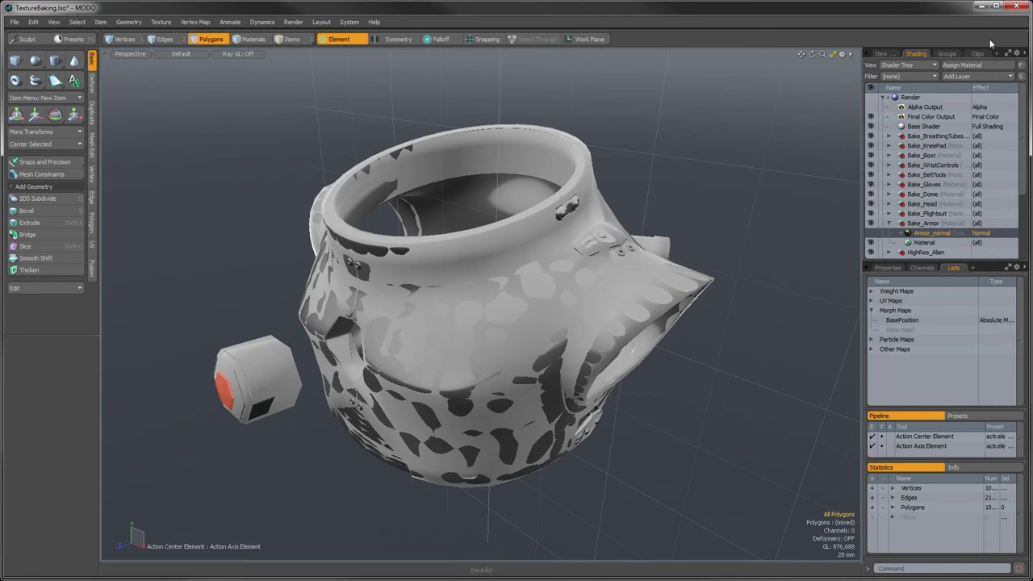
left_click(884, 53)
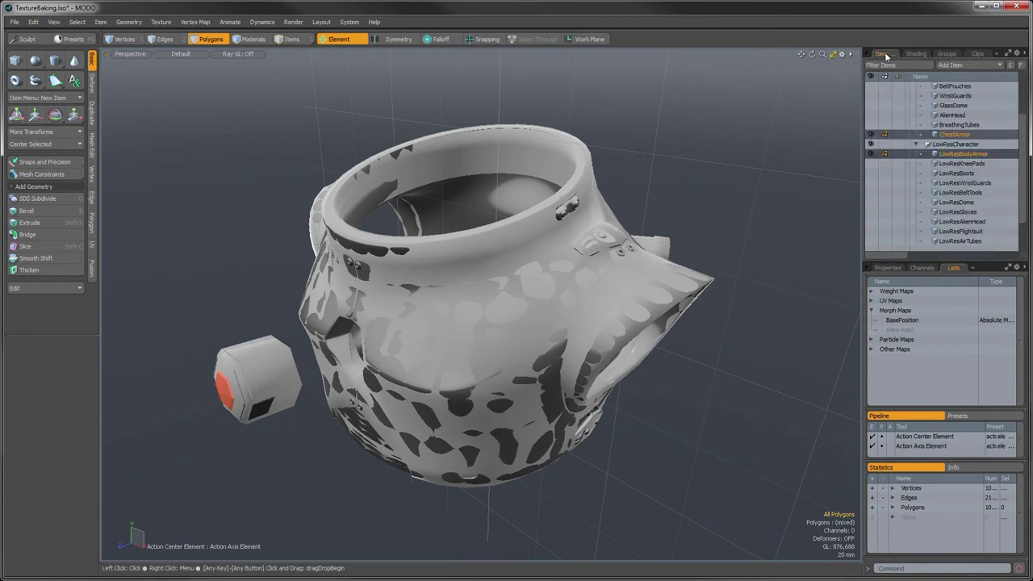
Make BakeTexture the active UV map of LowResBodyArmor and select the Armor_normal layer in the Shader Tree.
left_click(950, 153)
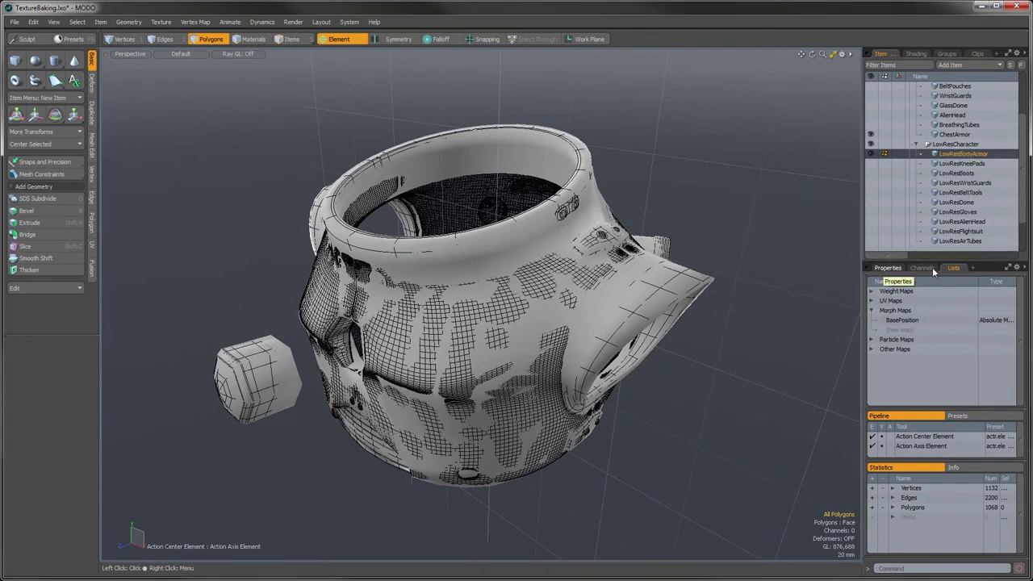
left_click(871, 301)
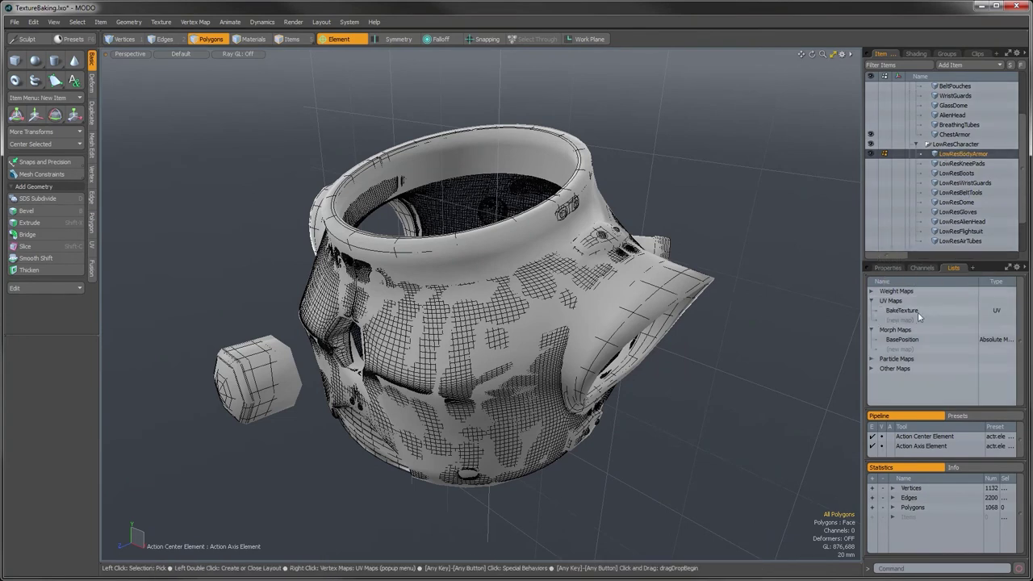
left_click(903, 312)
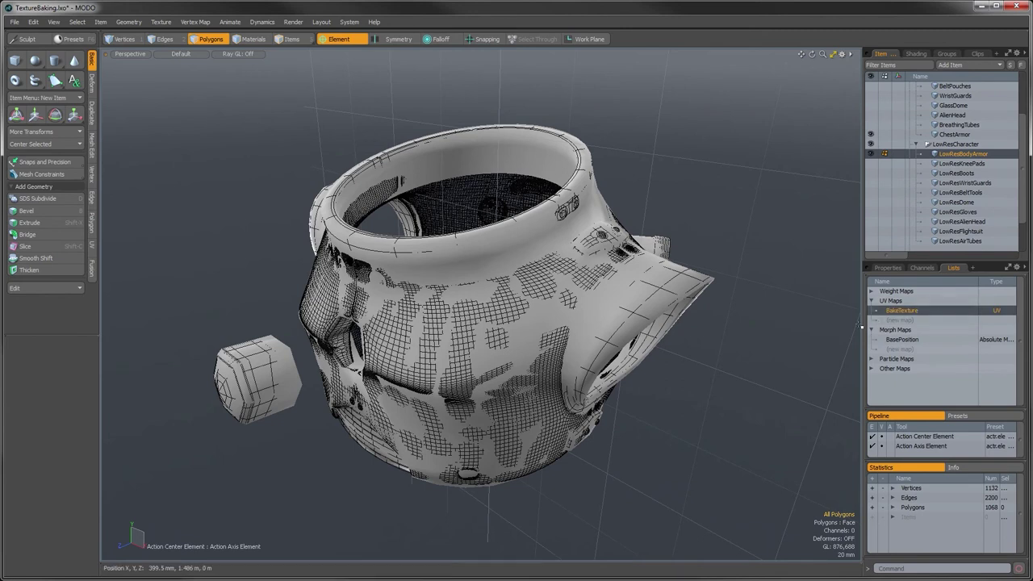
left_click(915, 54)
left_click(928, 232)
scroll(928, 221, "down", 1)
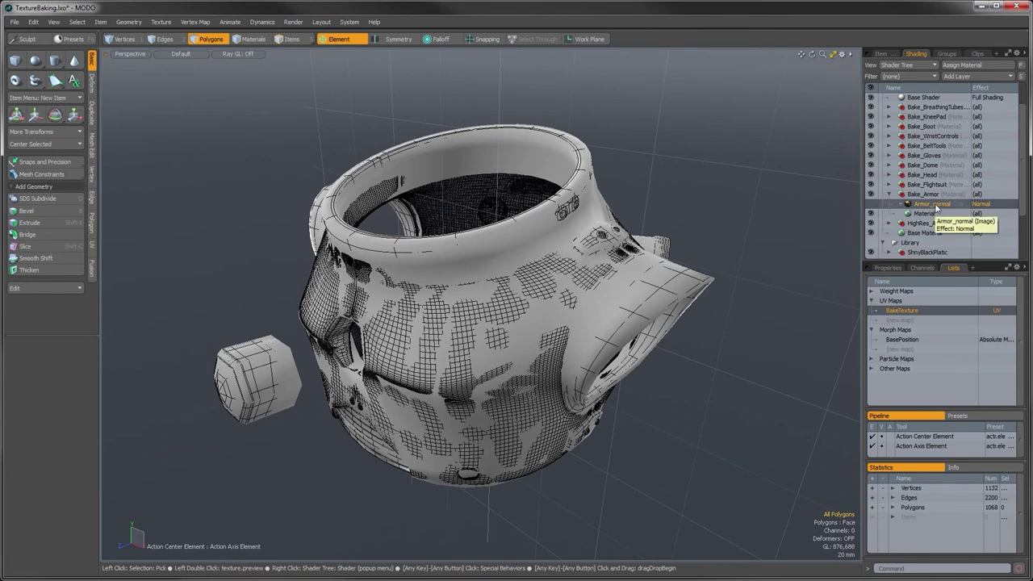
Choose Bake from Object to Texture for the Armor_normal layer.
right_click(935, 208)
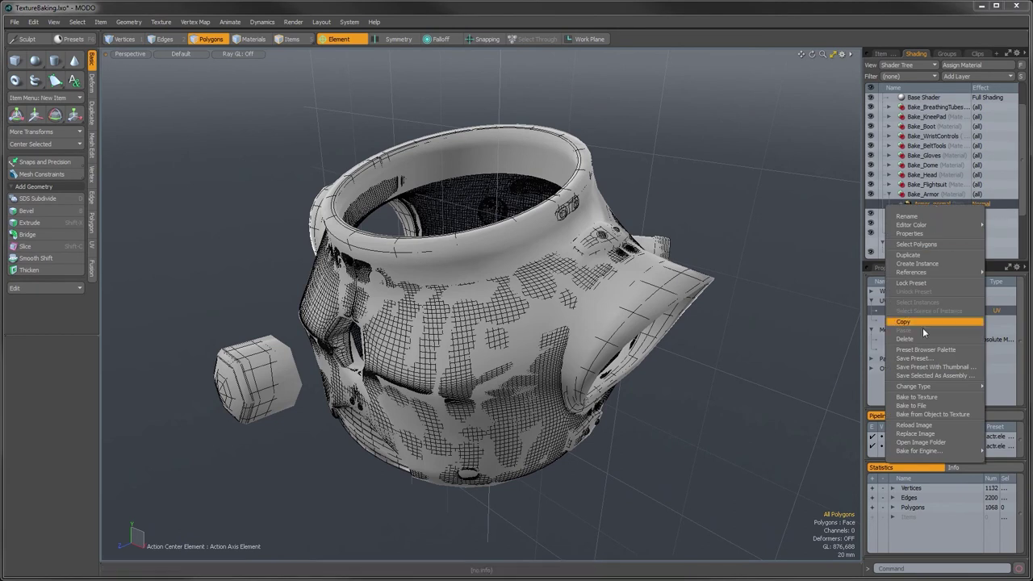
left_click(914, 414)
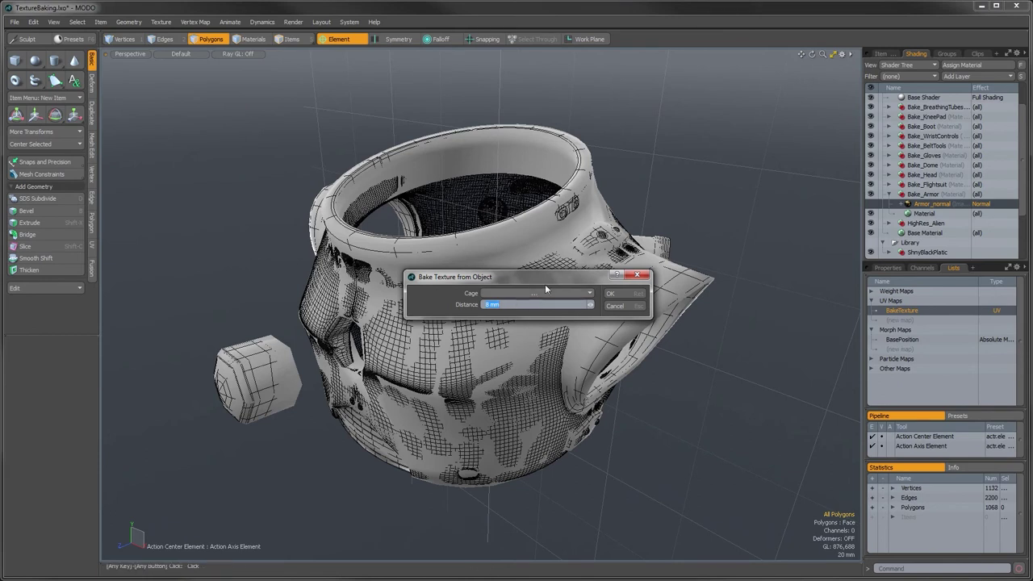
Run the 1024 × 1024 Armor_normal bake and close the finished render window.
left_click(611, 294)
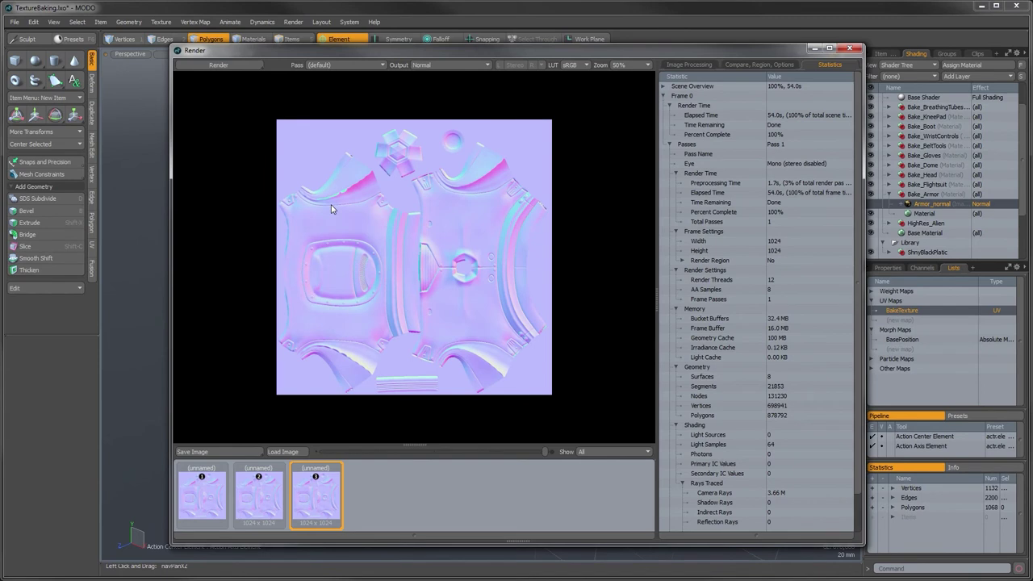
left_click(849, 48)
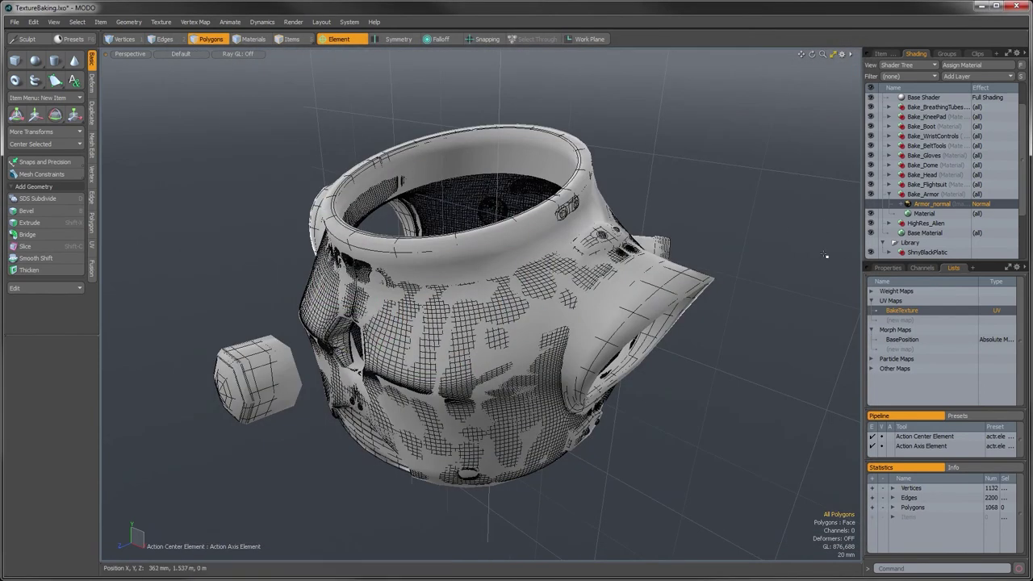
Turn on Armor_normal, then save the baked Armor_normal clip and reload it from disk.
left_click(870, 204)
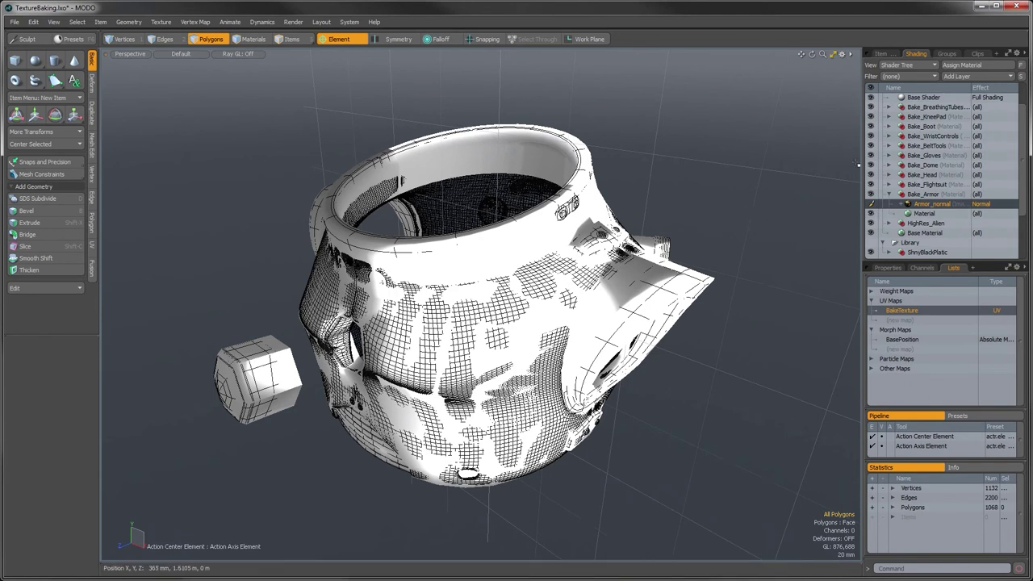
left_click(975, 54)
scroll(927, 161, "down", 5)
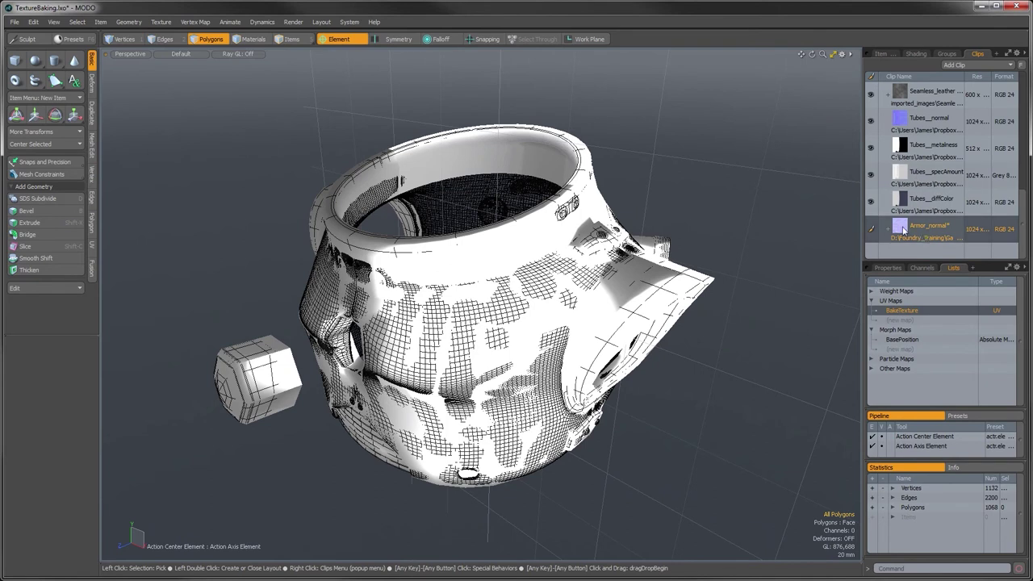
right_click(902, 230)
left_click(885, 319)
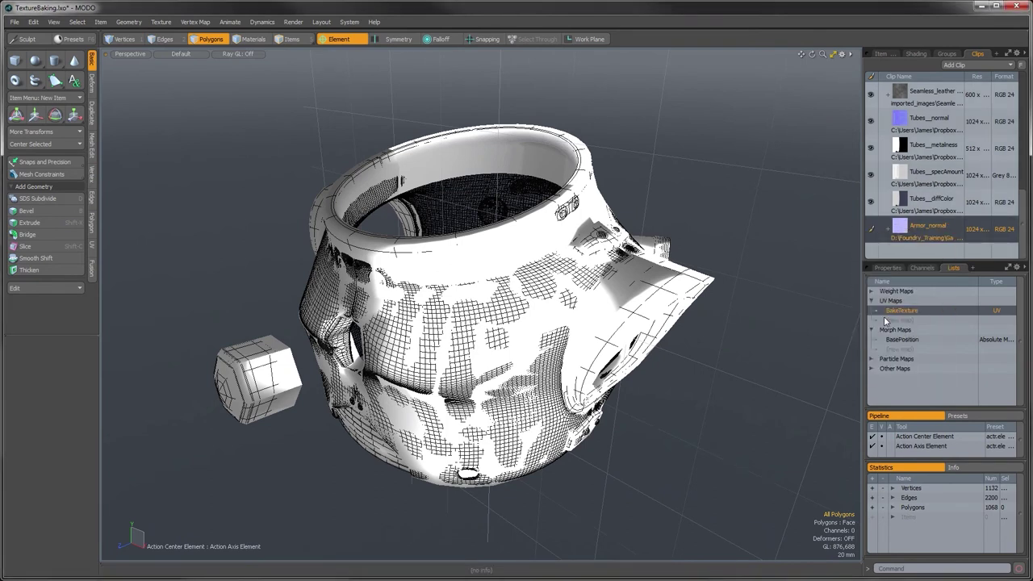
right_click(904, 229)
left_click(885, 265)
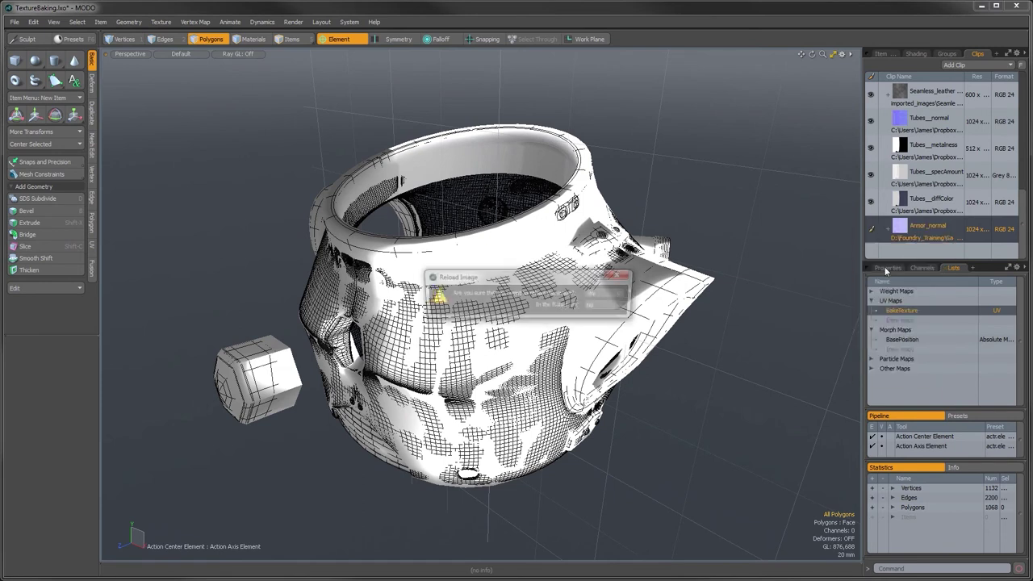
left_click(597, 293)
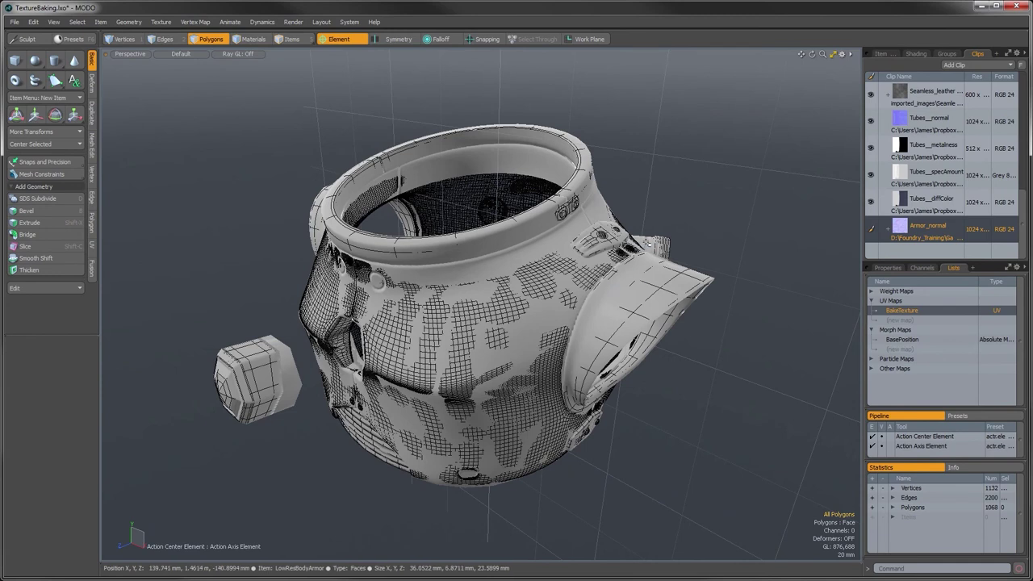
left_click_drag(645, 250, 532, 266, "alt")
Hide ChestArmor, apply the BasePosition morph map, and return to the Shader Tree.
left_click(880, 53)
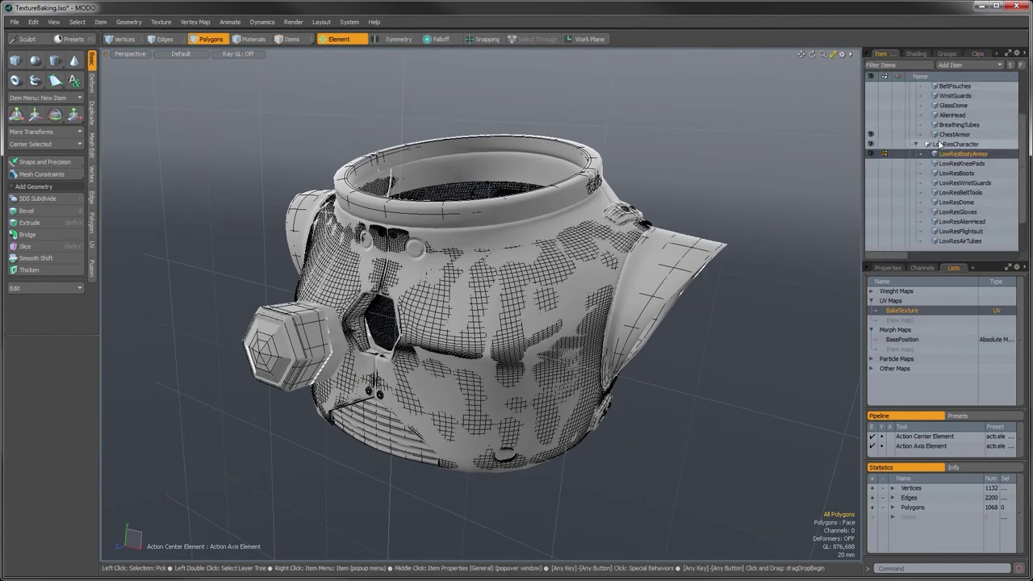
left_click(870, 134)
left_click_drag(613, 266, 581, 270, "alt")
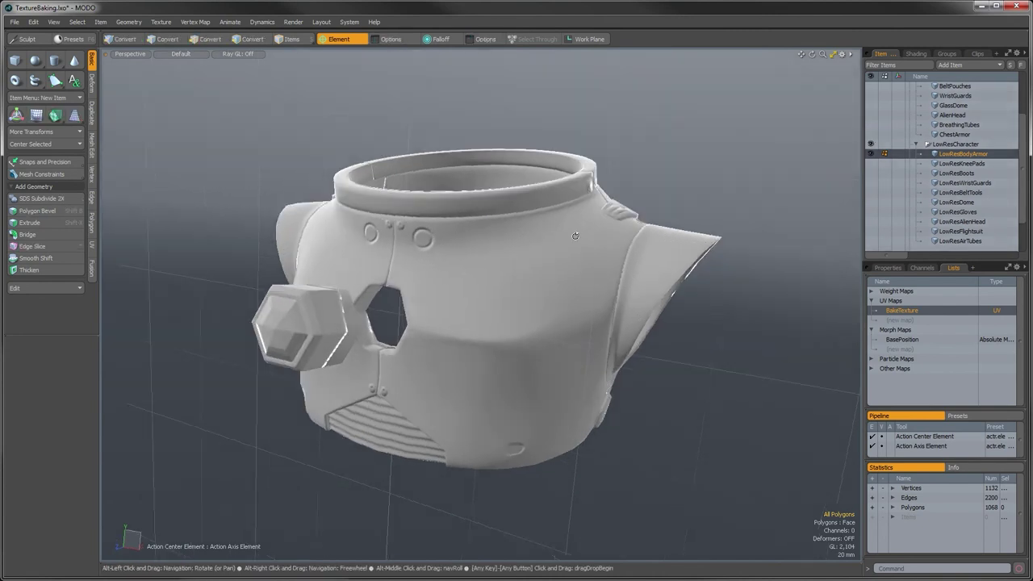
left_click(901, 339)
left_click_drag(501, 311, 353, 384, "alt")
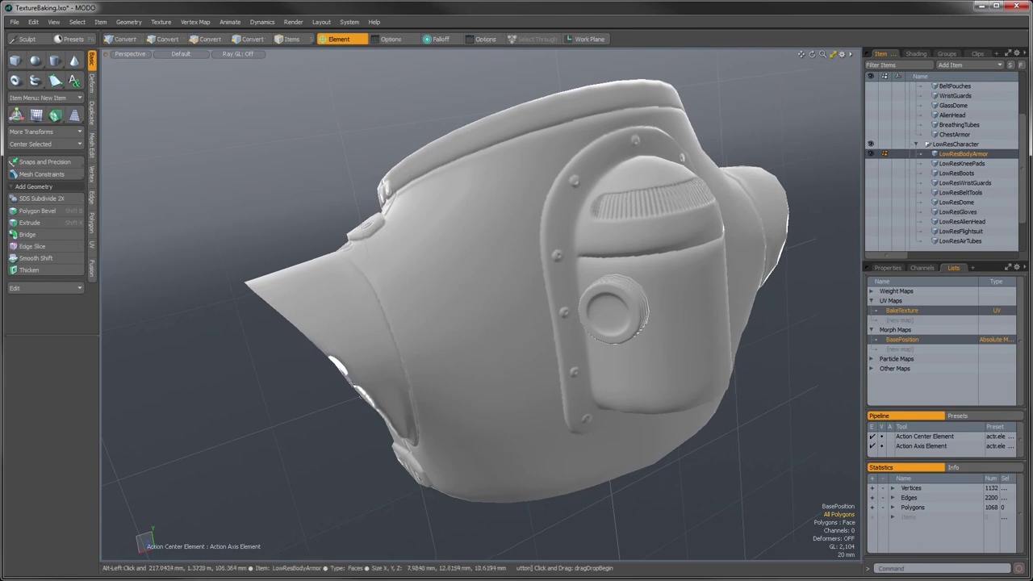
mouse_move(370, 407)
left_mouse_down("alt")
mouse_move(655, 332)
mouse_move(670, 231)
mouse_move(454, 372)
mouse_move(537, 346)
mouse_move(484, 379)
mouse_move(472, 371)
left_mouse_up("alt")
left_click(917, 54)
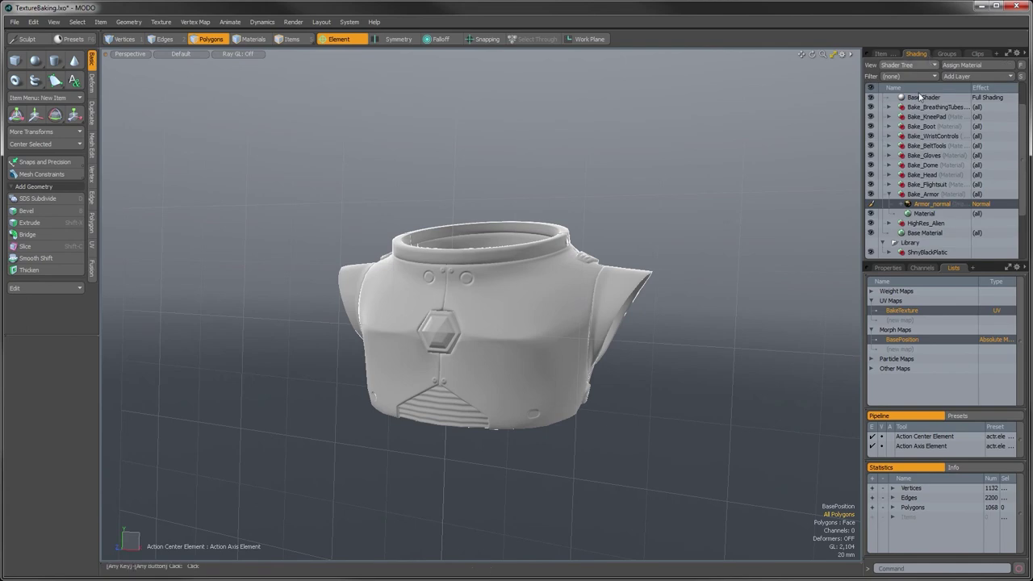
Toggle the Armor_normal map on and off to compare, leaving it on.
left_click(870, 204)
left_click(871, 206)
left_click(870, 206)
left_click(870, 206)
left_click(871, 206)
left_click(871, 206)
left_click_drag(467, 355, 439, 361, "alt")
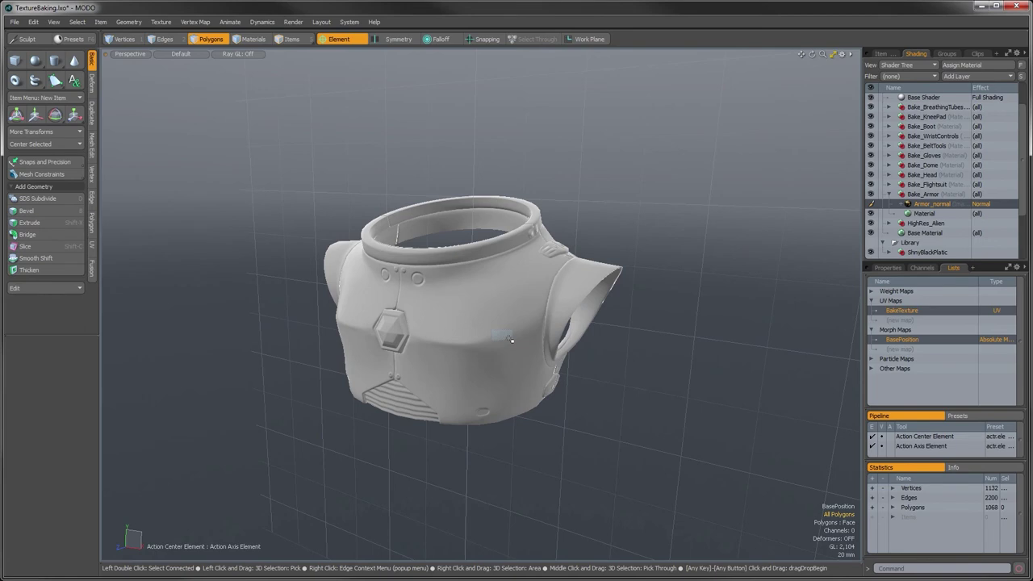
left_click_drag(509, 339, 650, 308, "alt")
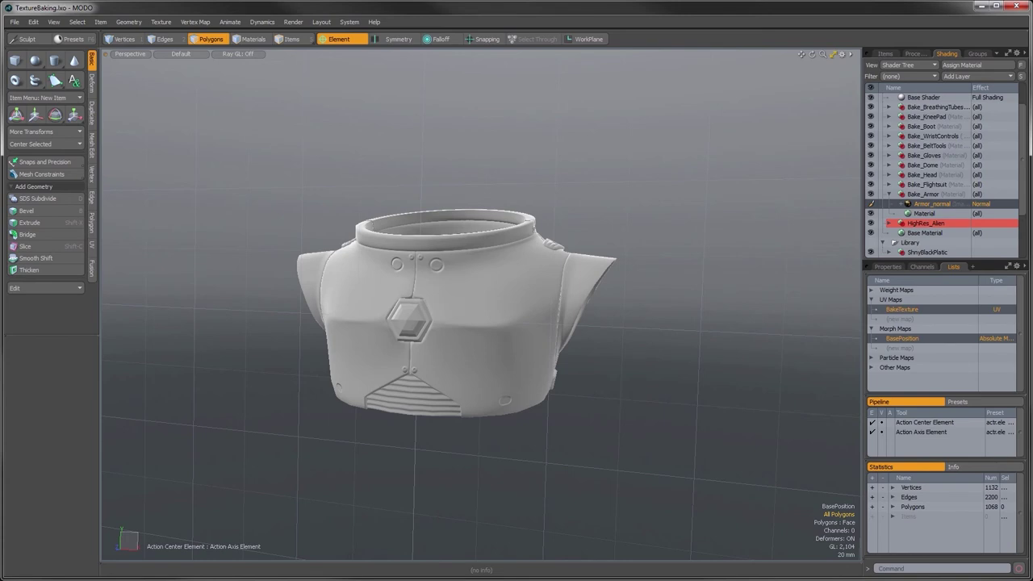
Delete the Armor_normal layer from the Bake_Armor material.
left_click(922, 196)
left_click(923, 204)
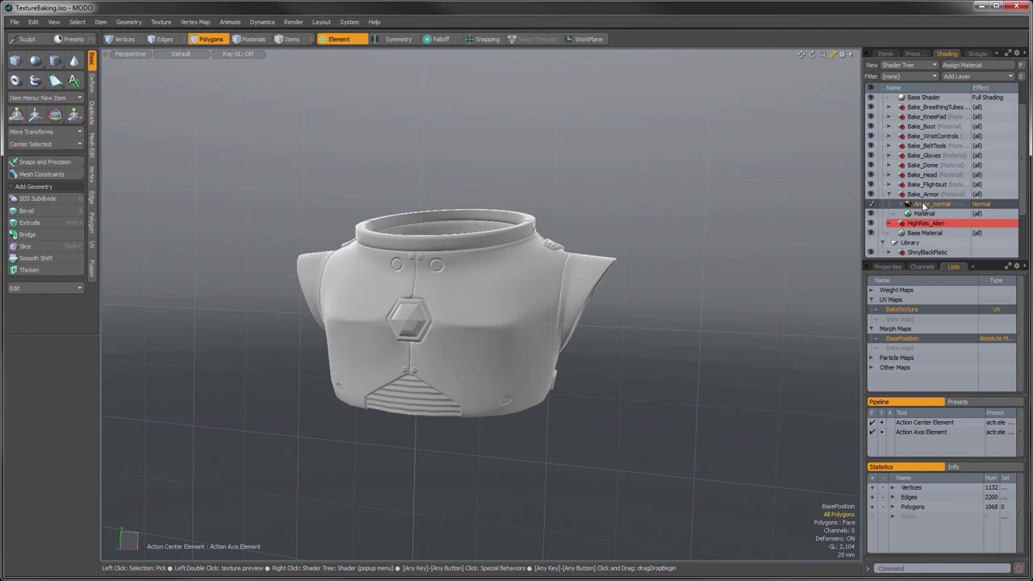
key("Delete")
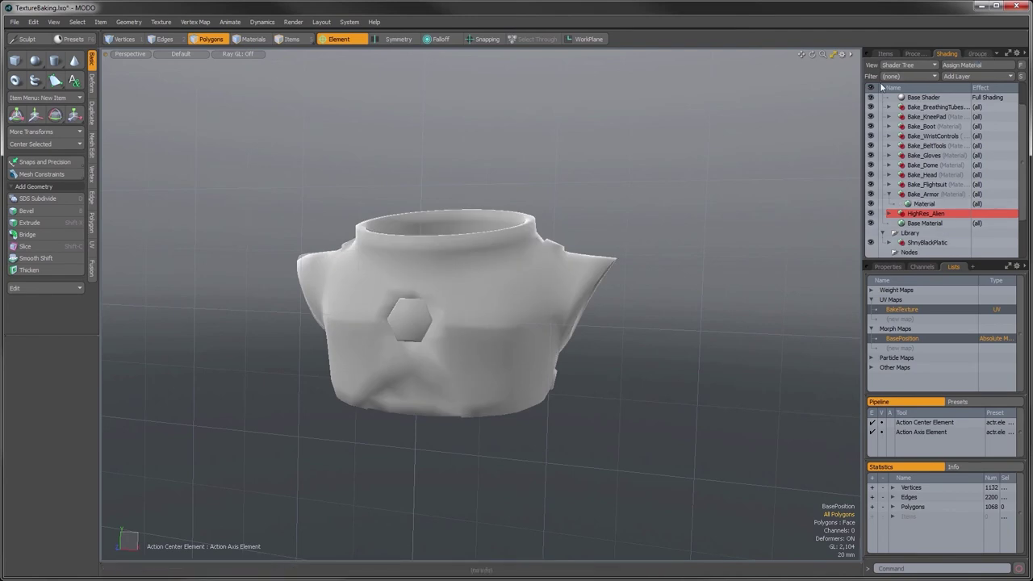
Widen the right-hand panels and review the list of loaded images.
left_click_drag(863, 97, 832, 96)
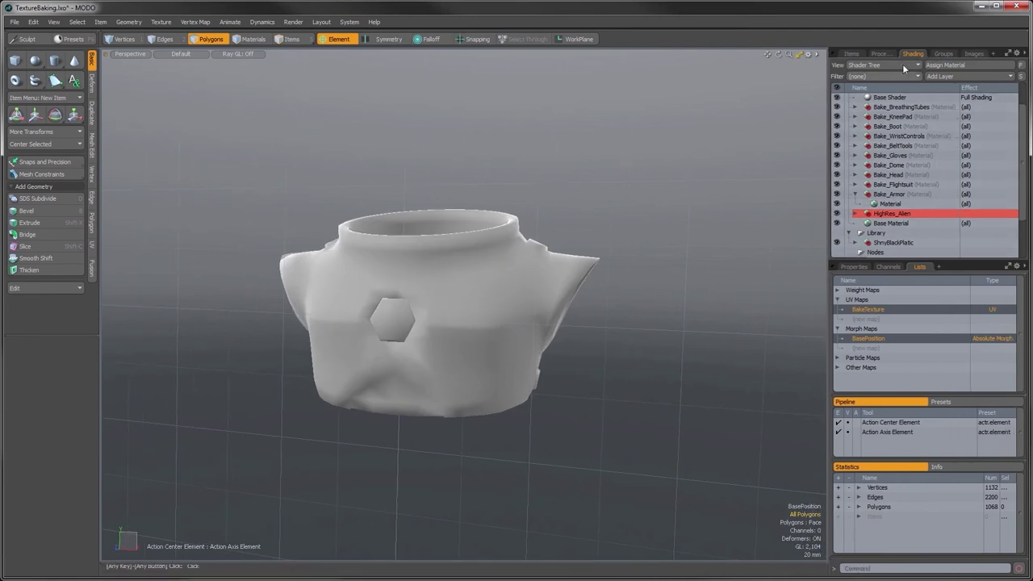
left_click(973, 53)
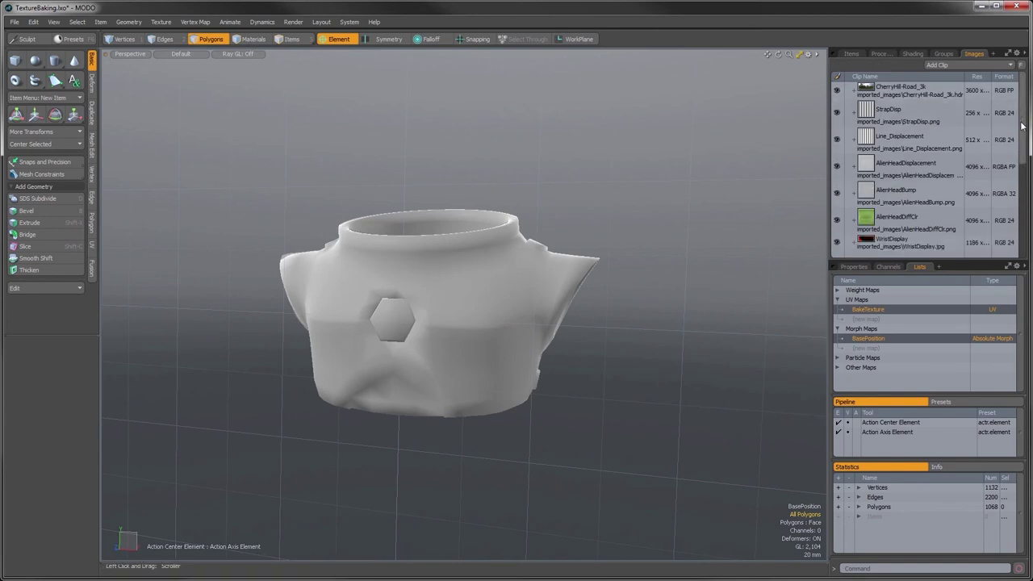
scroll(1021, 125, "down", 5)
left_click_drag(878, 234, 463, 339)
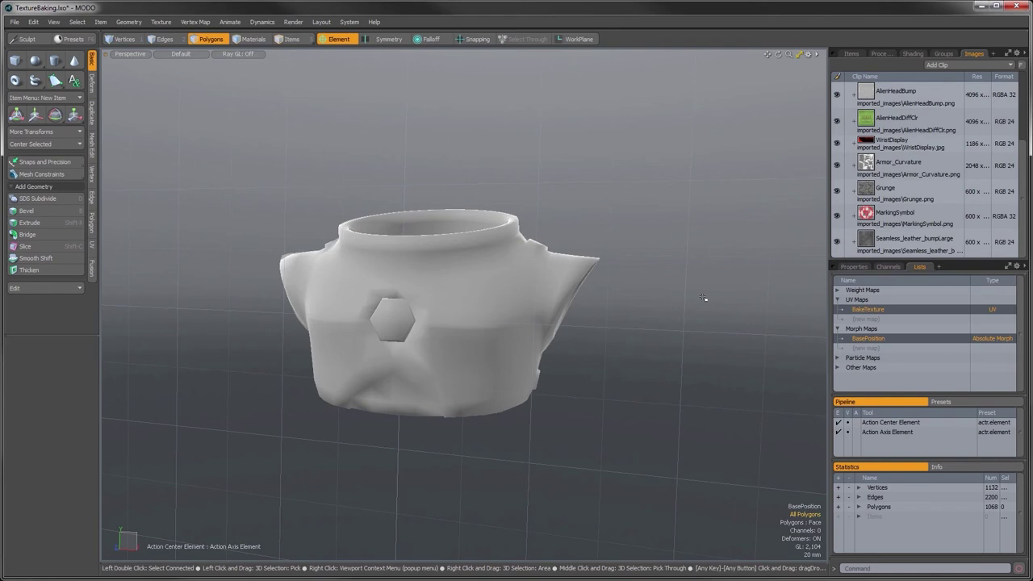
key("ctrl+Tab")
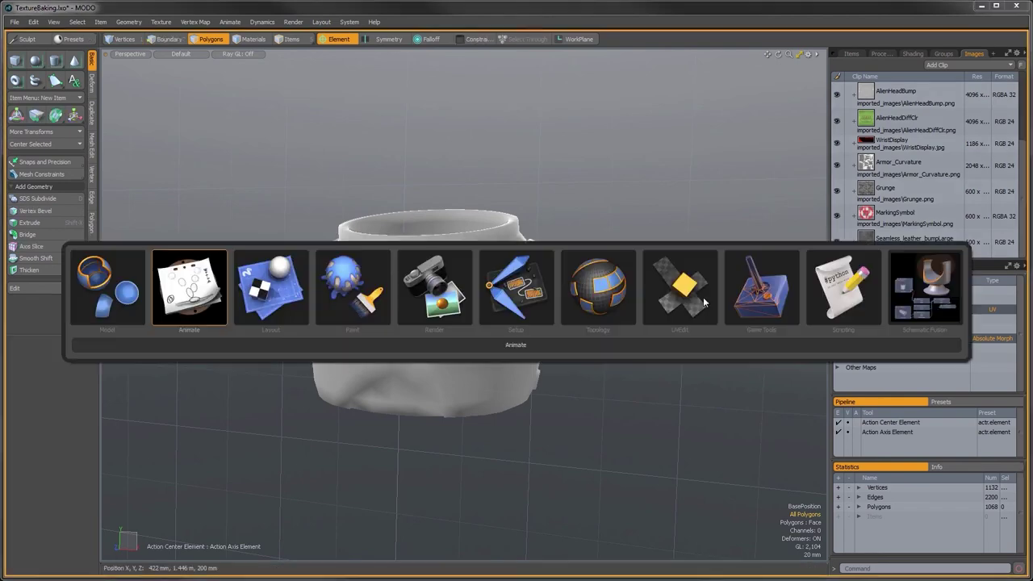
Switch to Game Tools, maximize the 3D view, and unhide all LowRes character parts.
left_click(763, 315)
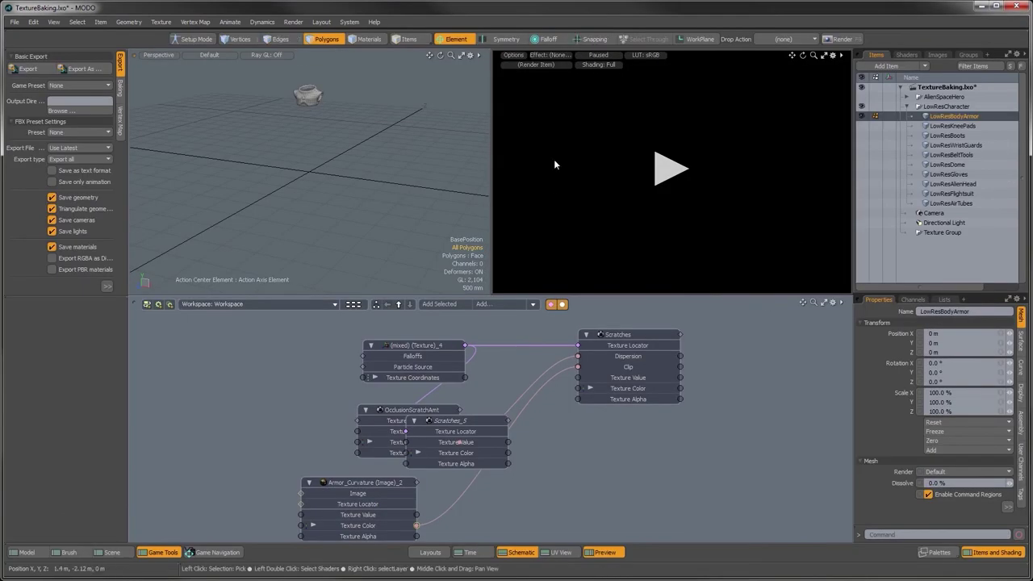
left_click(461, 57)
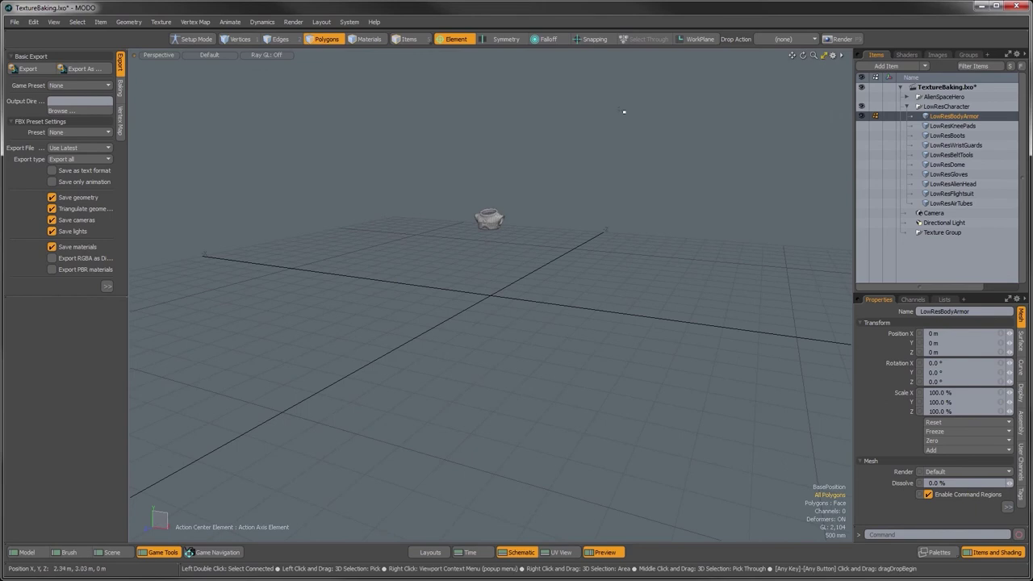
left_click_drag(542, 179, 602, 231, "ctrl+alt")
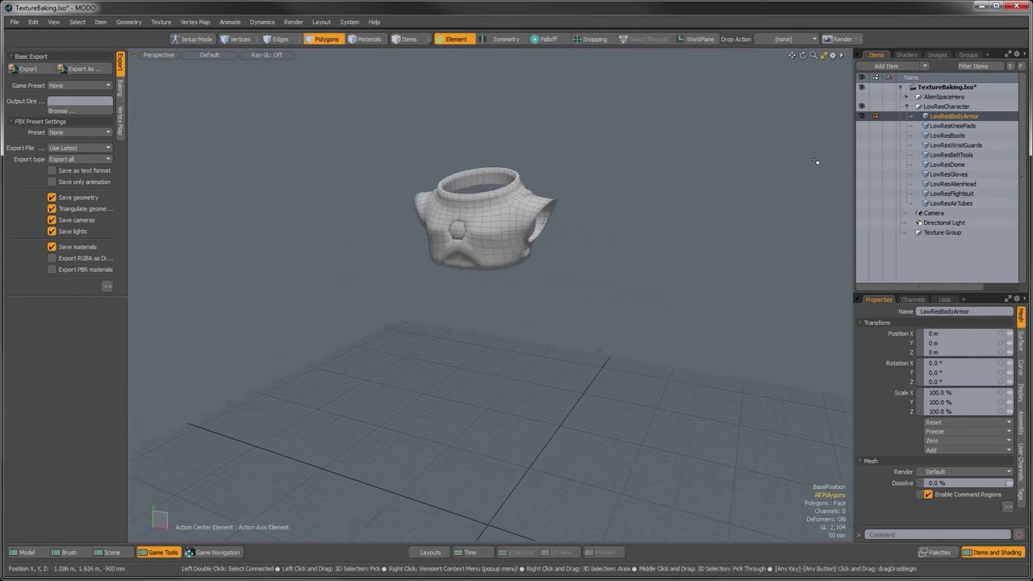
left_click_drag(861, 131, 862, 202)
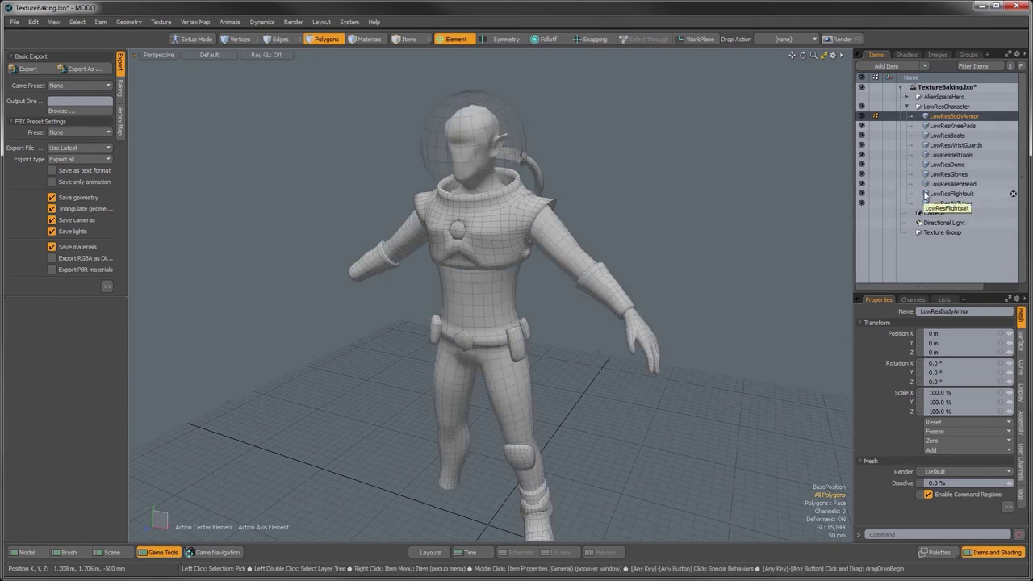
Expand AlienSpaceHero and make all its high-res meshes visible, AlienHead through GlassDome.
left_click(906, 97)
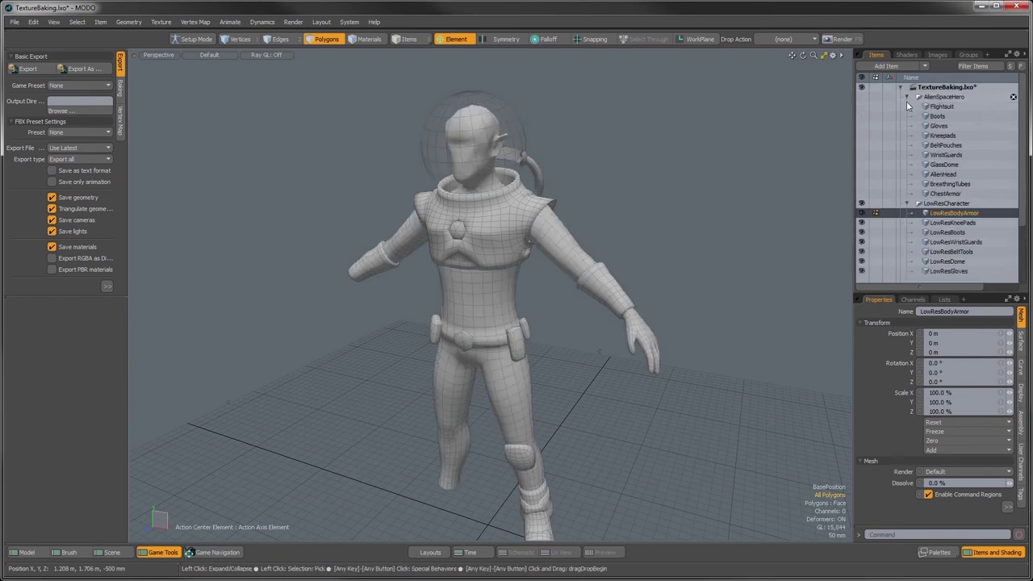
left_click(862, 97)
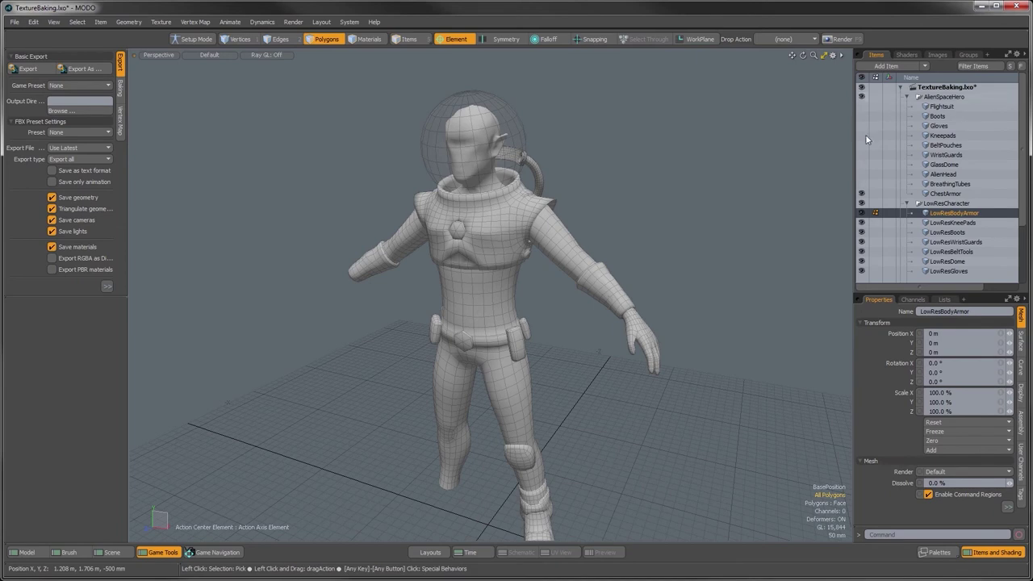
left_click_drag(862, 174, 862, 184)
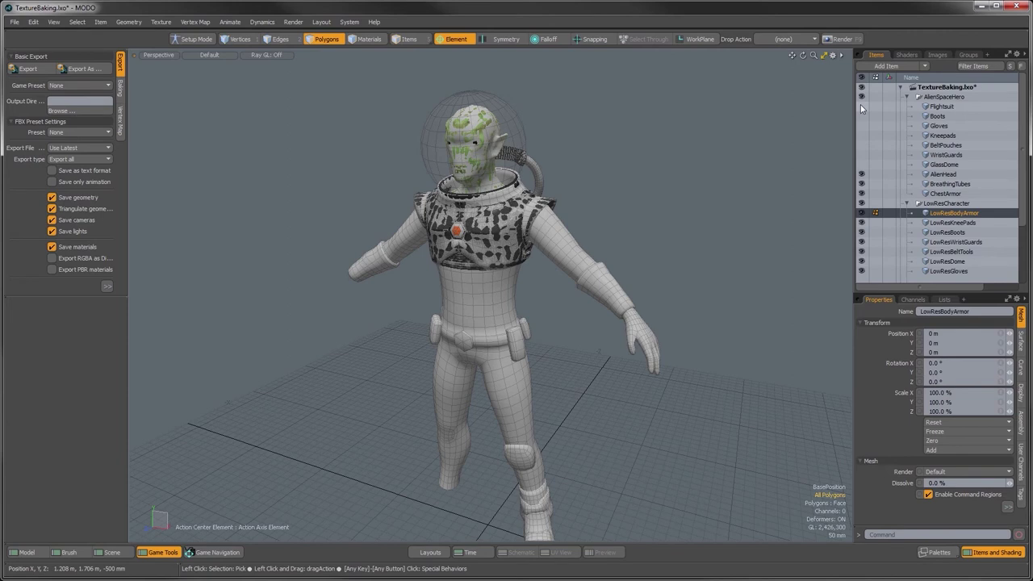
left_click_drag(861, 108, 864, 168)
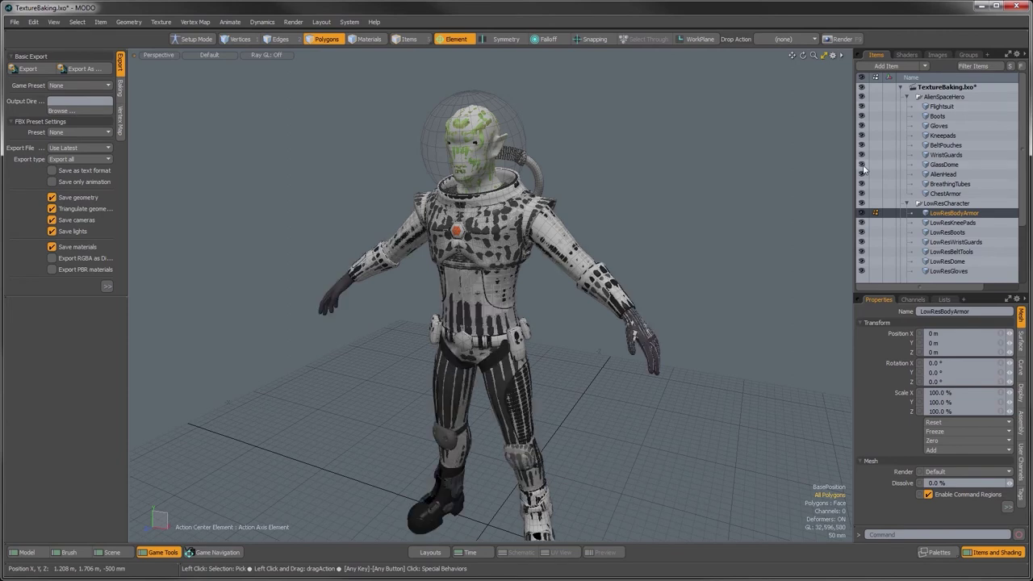
left_click_drag(564, 307, 471, 305, "alt")
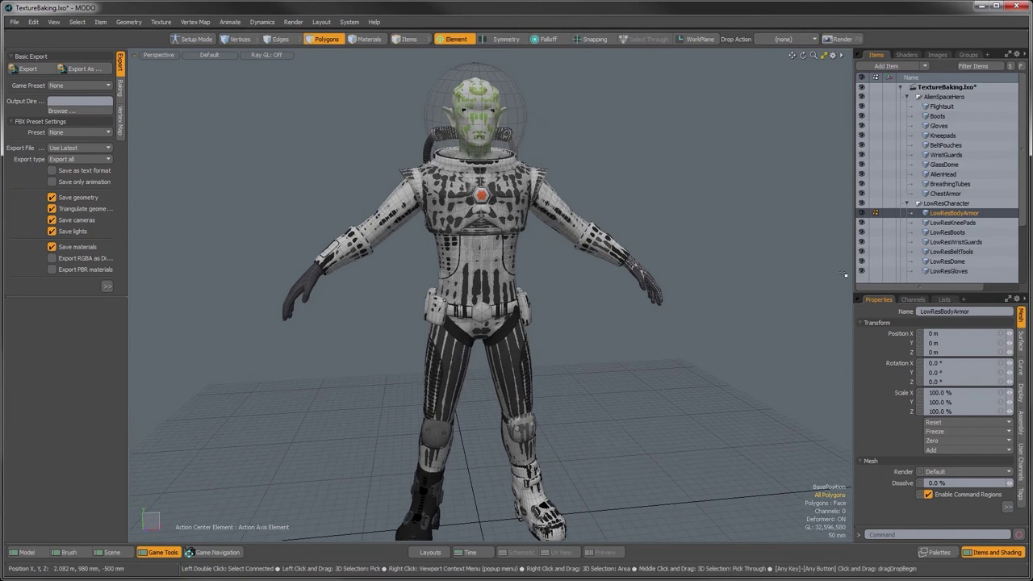
Turn off the BasePosition morph and bring up the Baking tools beside the full body.
left_click(944, 299)
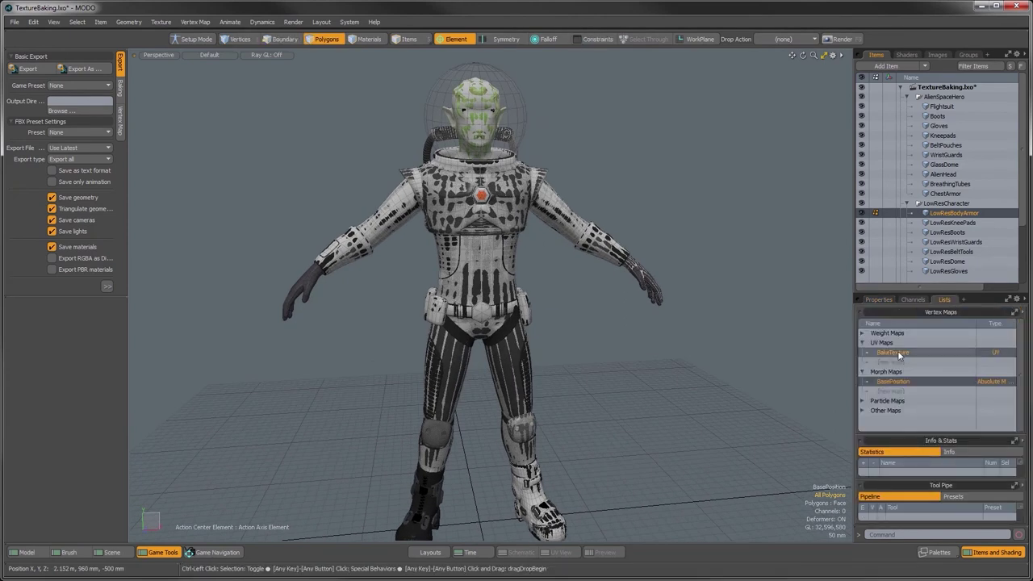
left_click(891, 379, "ctrl")
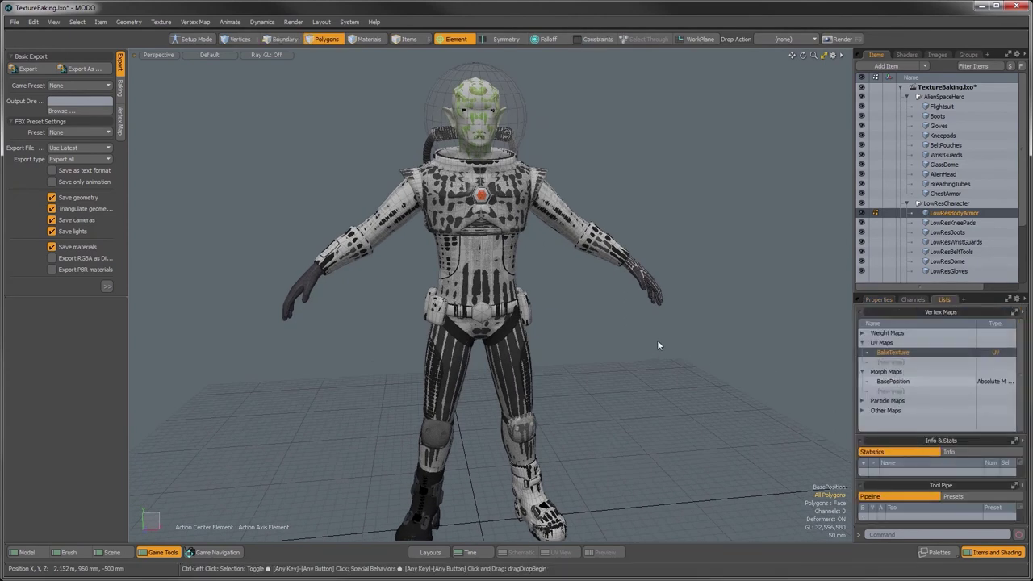
left_click_drag(643, 365, 540, 326, "alt")
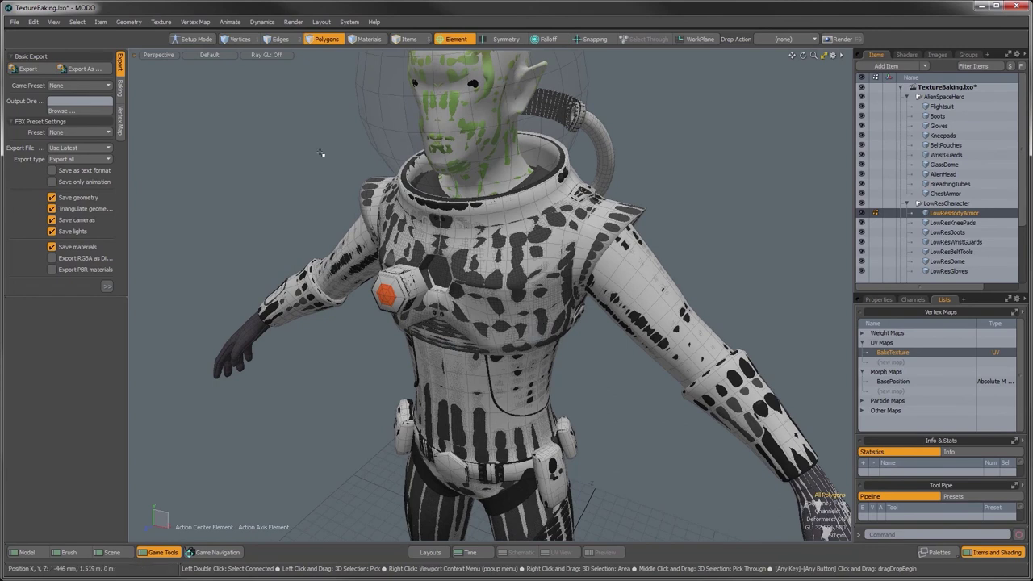
left_click_drag(524, 348, 136, 86, "ctrl+alt")
left_click(121, 87)
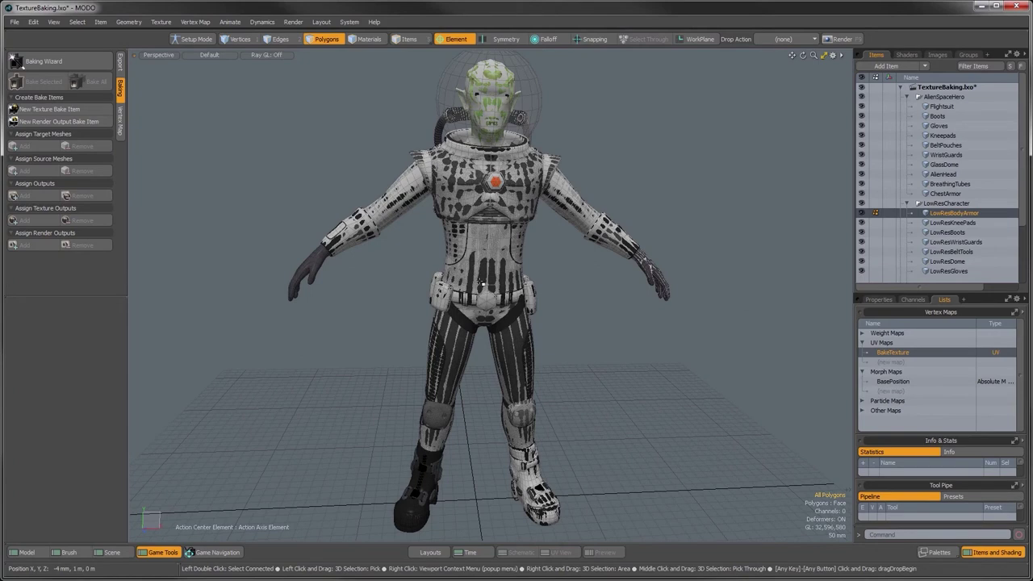
Create a Mikk tangent basis for LowResAirTubes and select its BakeTexture map under Other Maps.
scroll(943, 259, "down", 3)
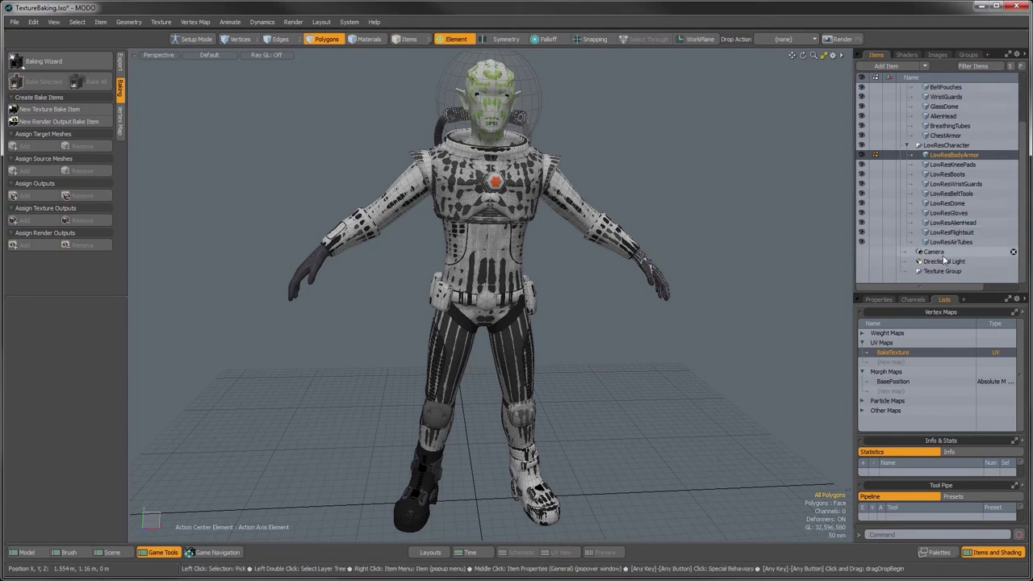
left_click(940, 242)
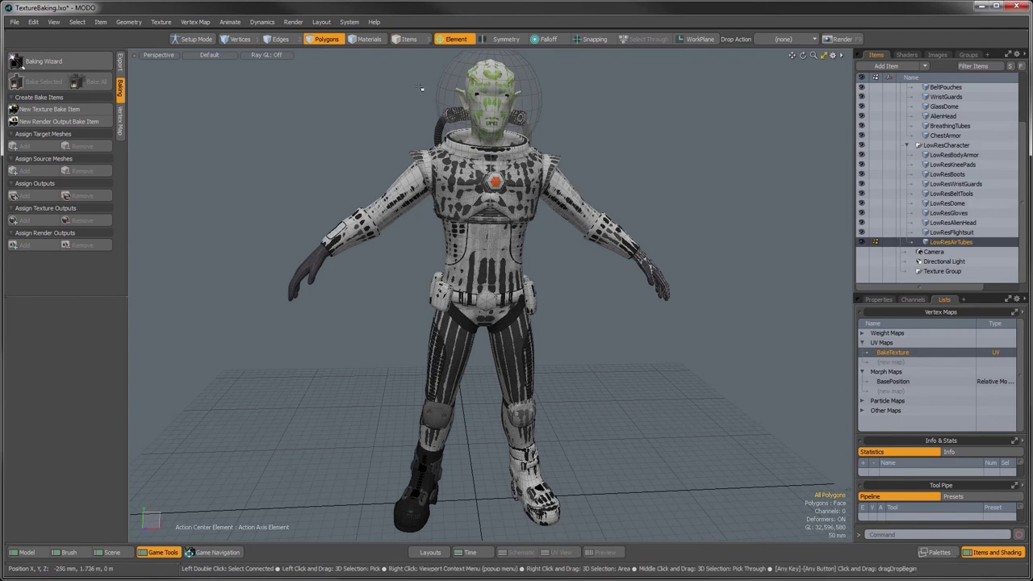
left_click(120, 123)
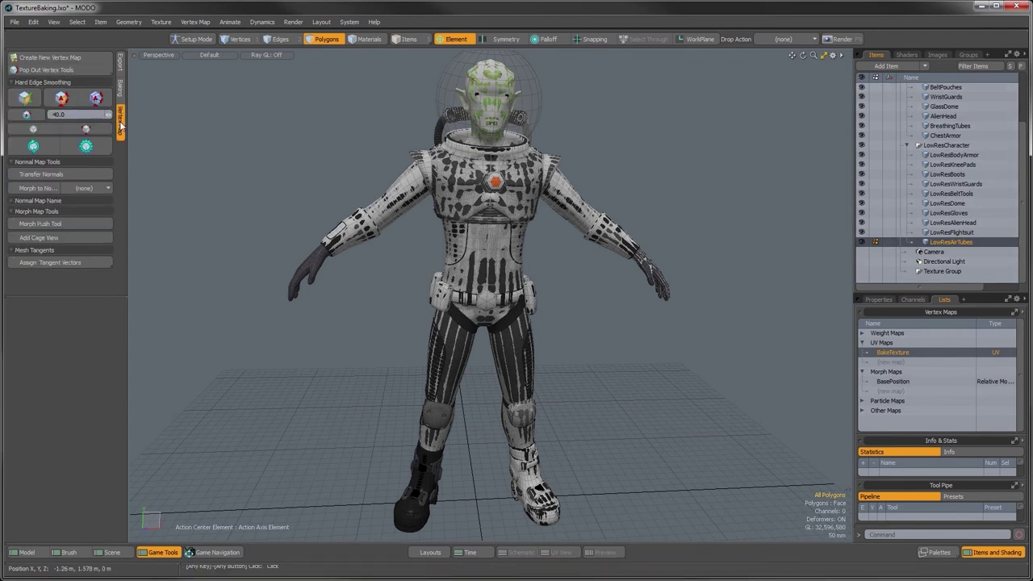
left_click(74, 264)
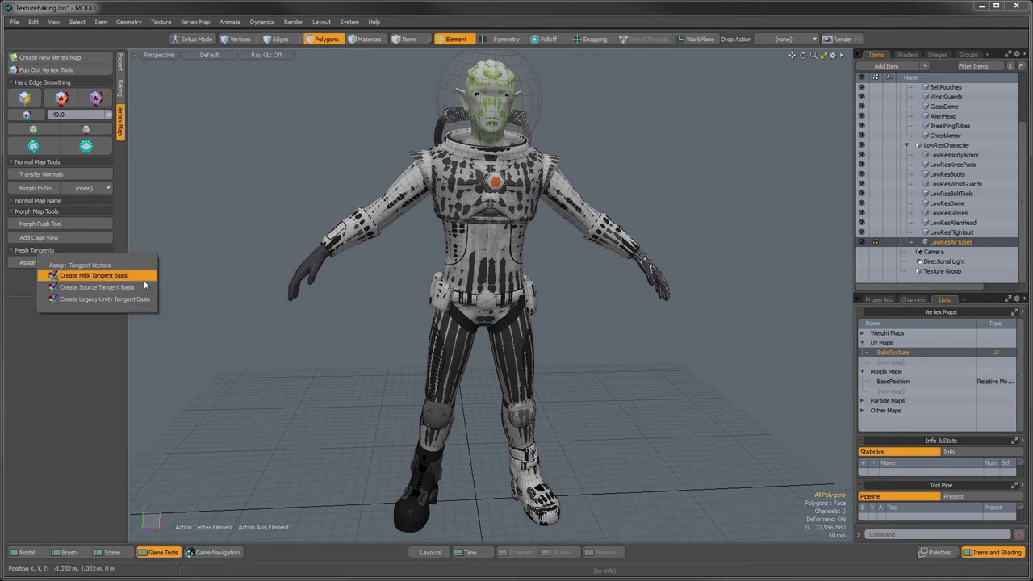
left_click(93, 276)
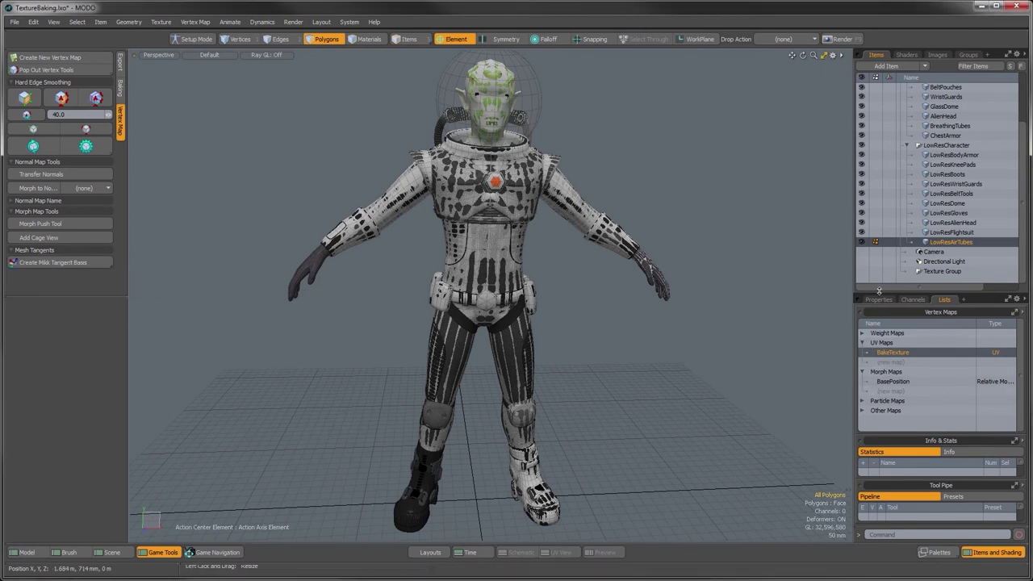
left_click_drag(878, 293, 879, 277)
left_click(862, 395)
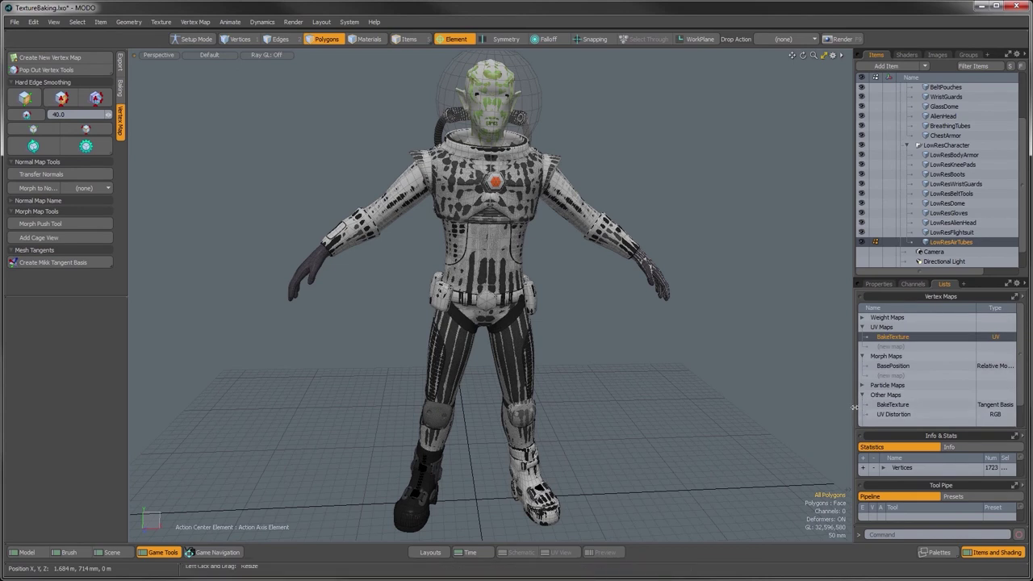
left_click_drag(856, 411, 831, 411)
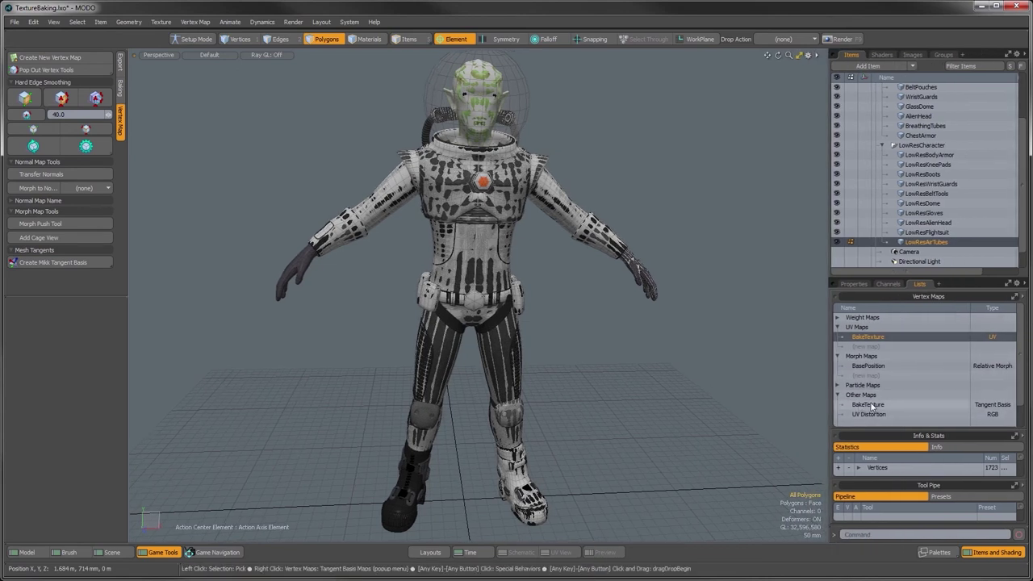
left_click(865, 406)
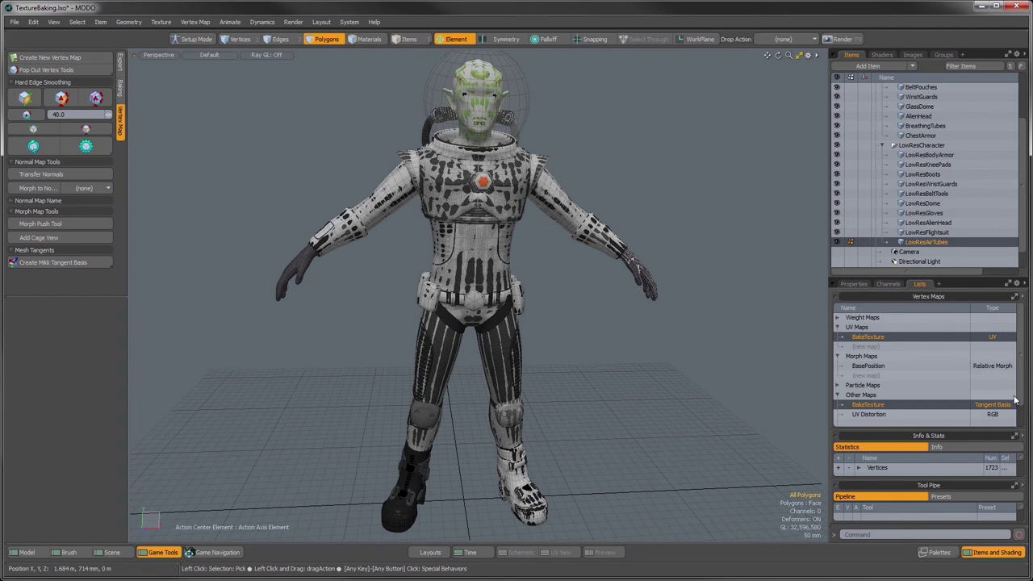
Create tangent basis maps for all low-res meshes from LowResBodyArmor to LowResFlightsuit.
left_click(927, 232)
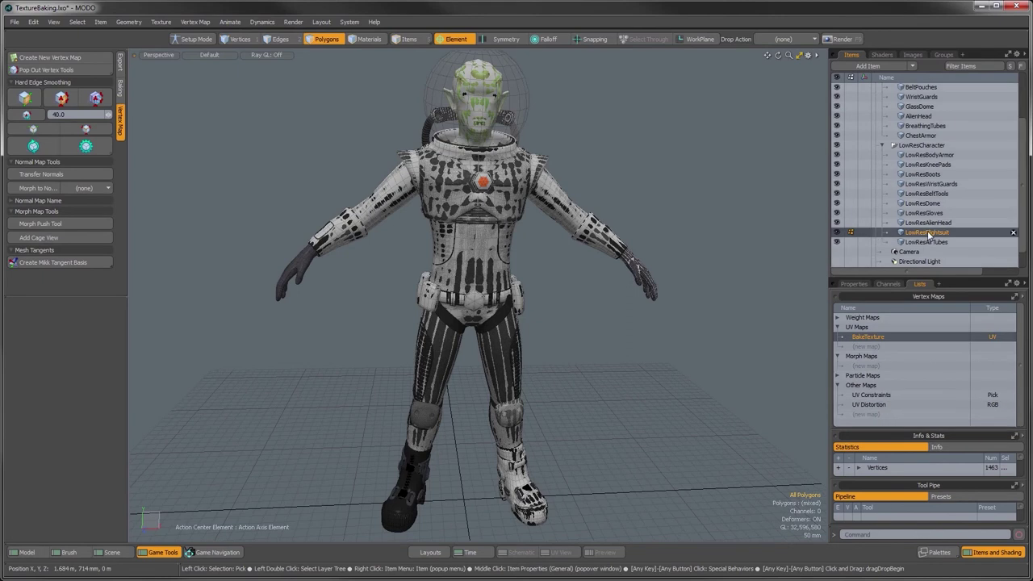
left_click(921, 160, "shift")
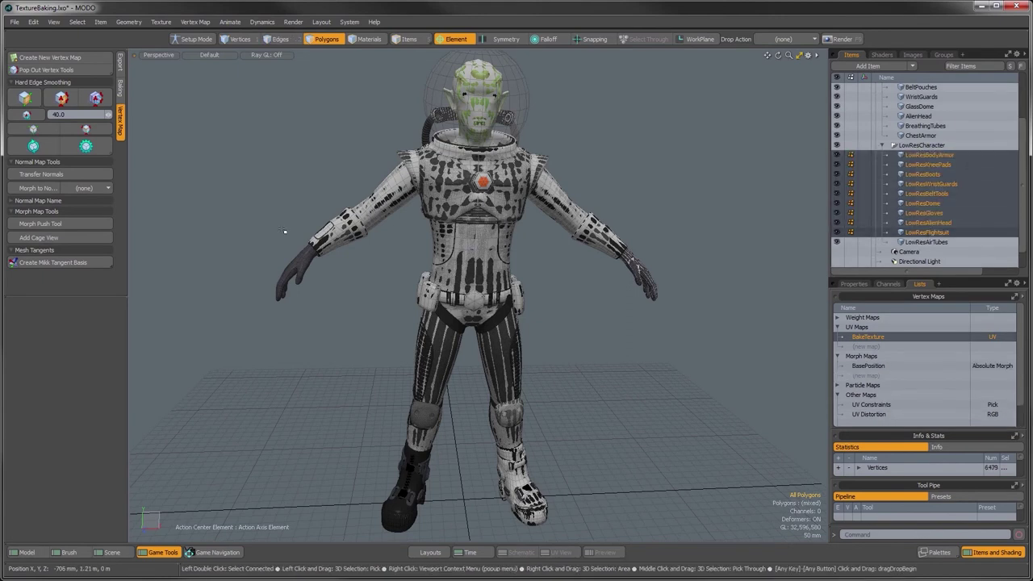
left_click(60, 263)
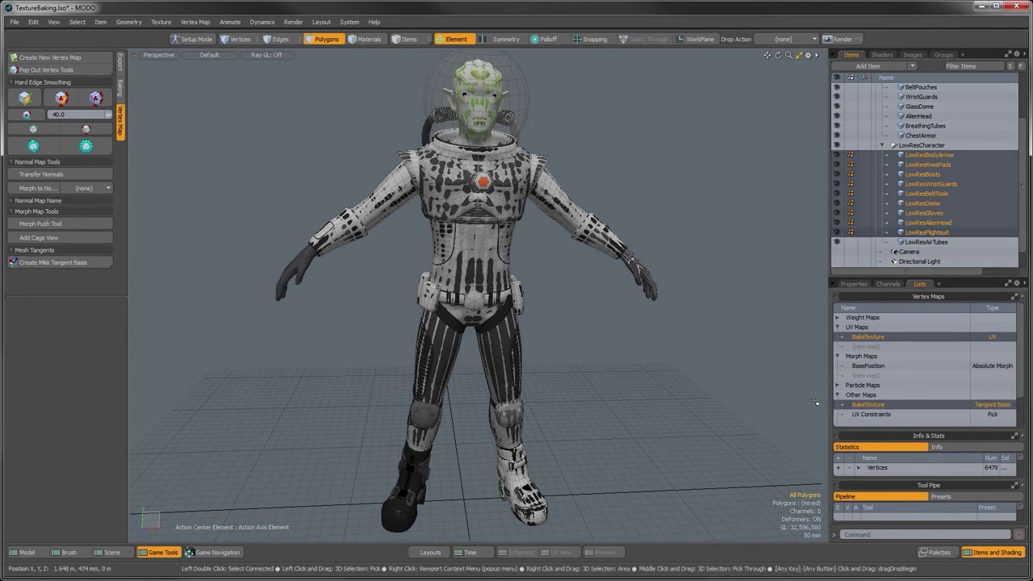
Check each low-res mesh, LowResBeltTools through LowResAirTubes, for its BakeTexture tangent basis map.
left_click(907, 196)
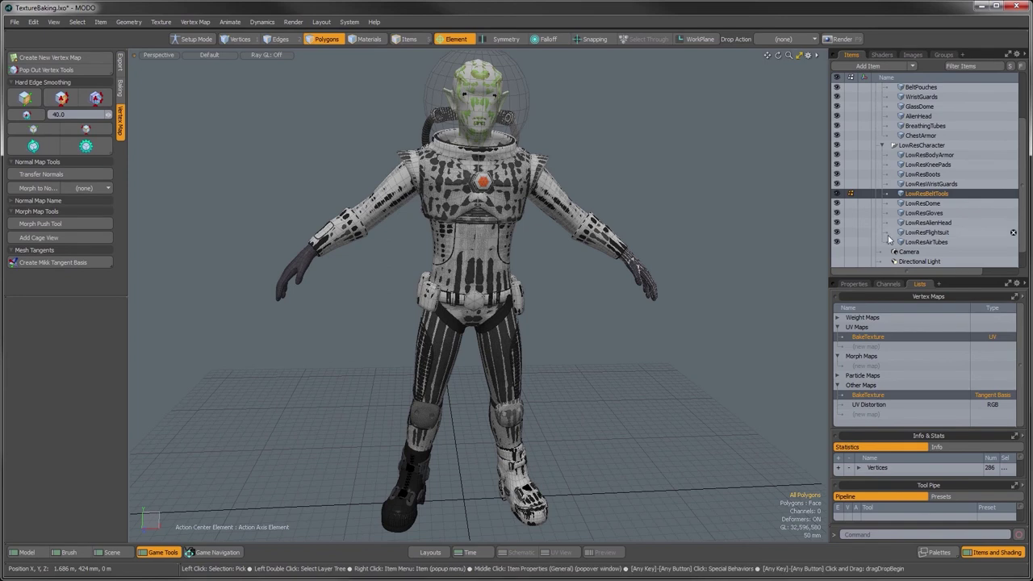
left_click(915, 155)
left_click(917, 165)
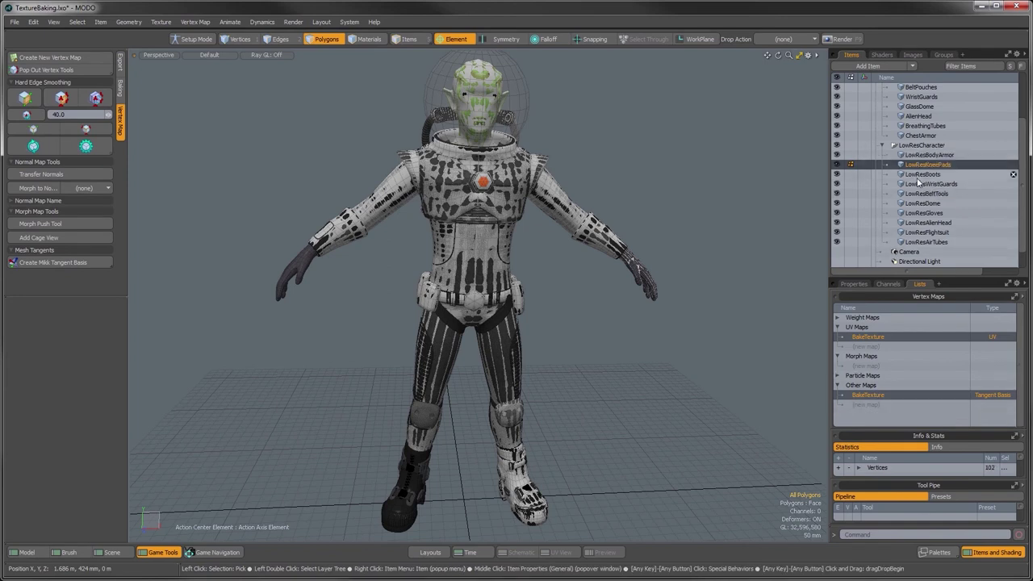
left_click(920, 174)
left_click(920, 184)
left_click(919, 194)
left_click(920, 203)
left_click(920, 213)
left_click(920, 222)
left_click(920, 232)
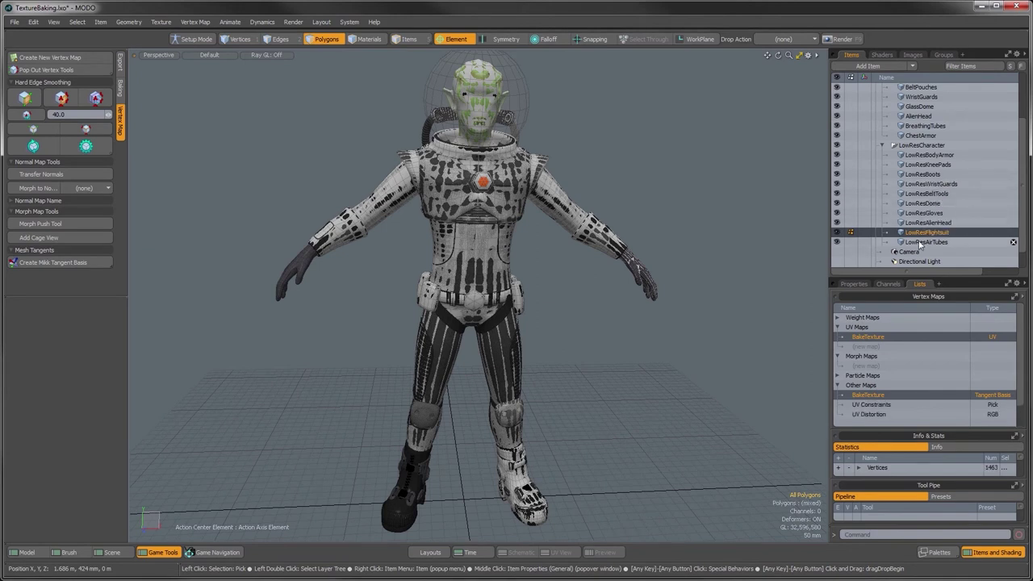
left_click(919, 242)
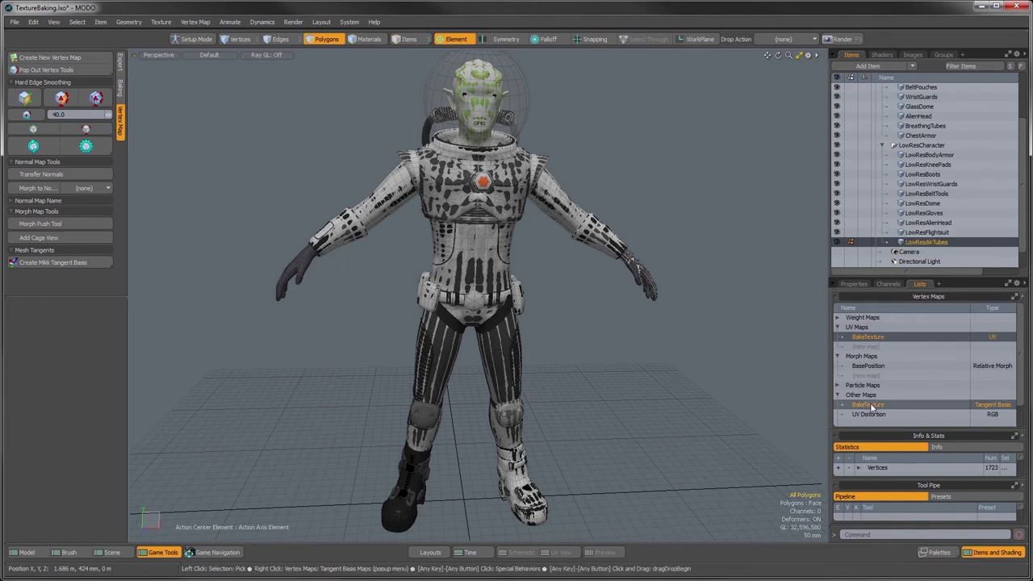
left_click_drag(646, 266, 614, 274, "alt")
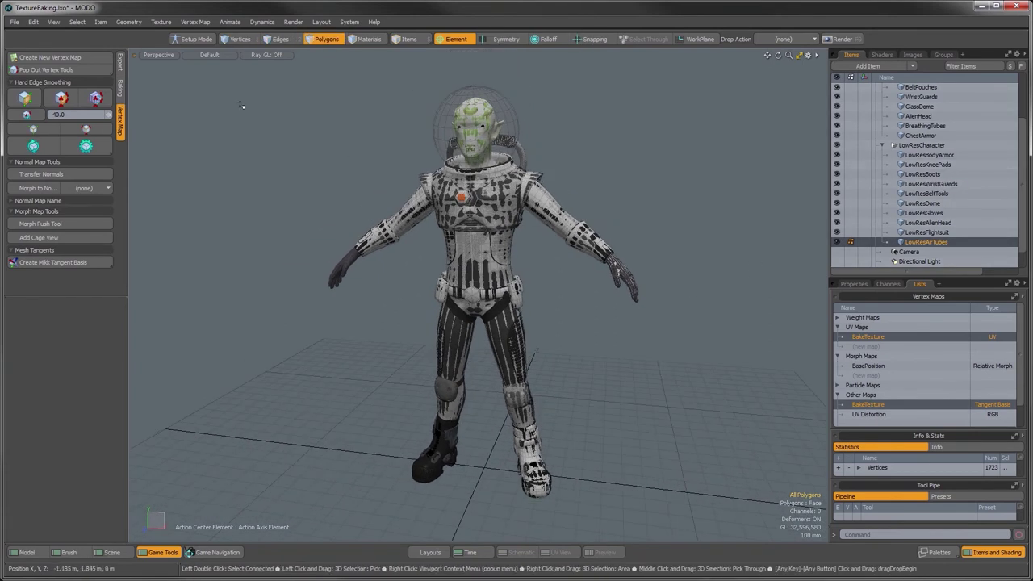
Open the Bake Wizard, bake LowResBodyArmor, and set the base filename to Armor.
left_click(121, 87)
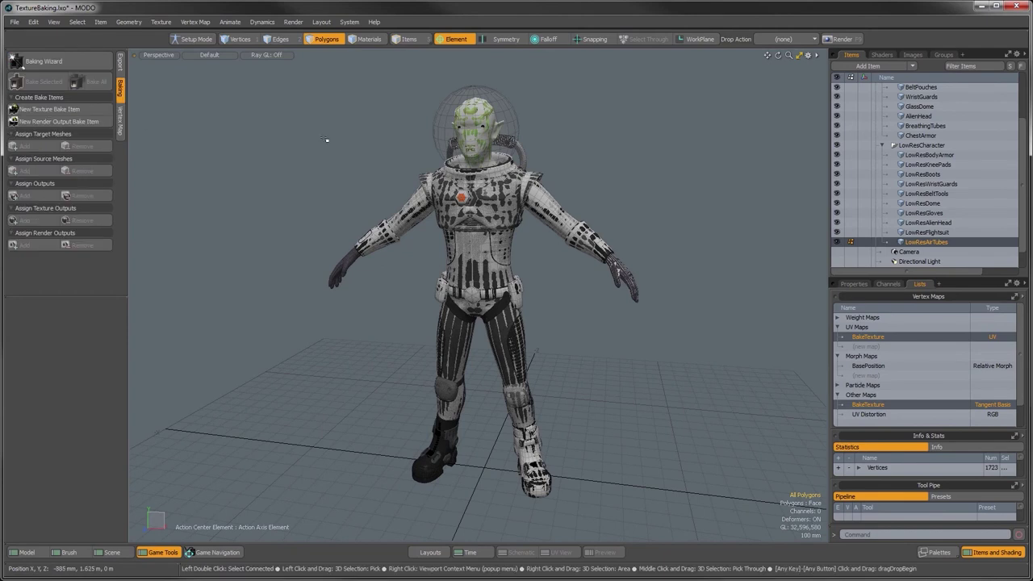
left_click(56, 66)
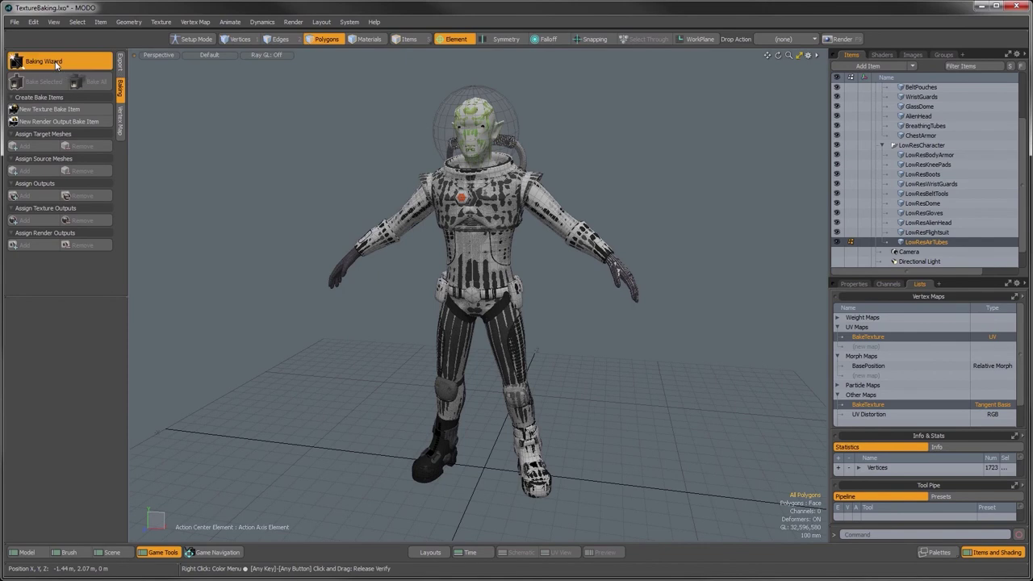
left_click_drag(524, 158, 474, 136)
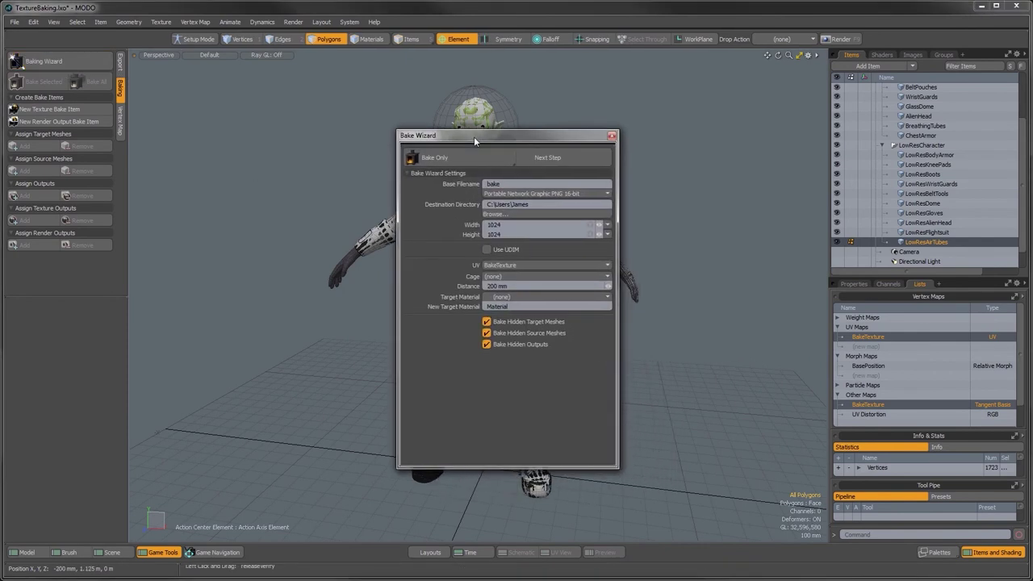
left_click_drag(474, 136, 449, 121)
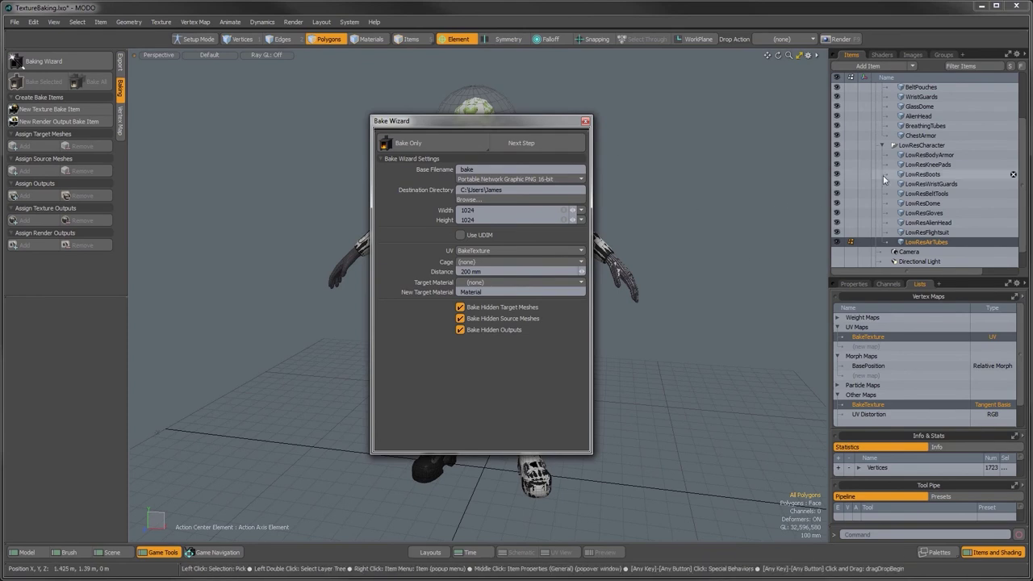
left_click(928, 155)
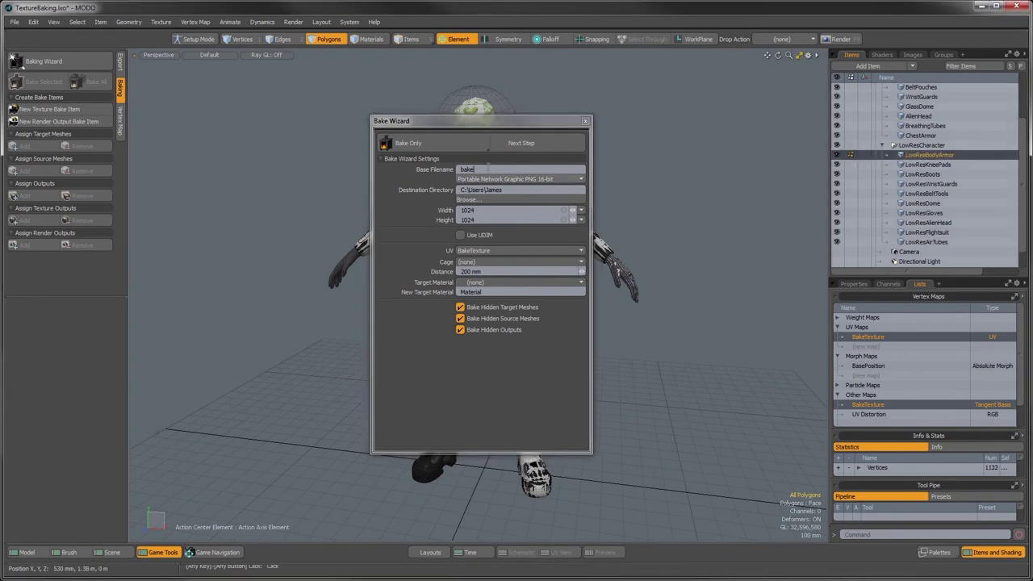
left_click(460, 211)
type("Armor")
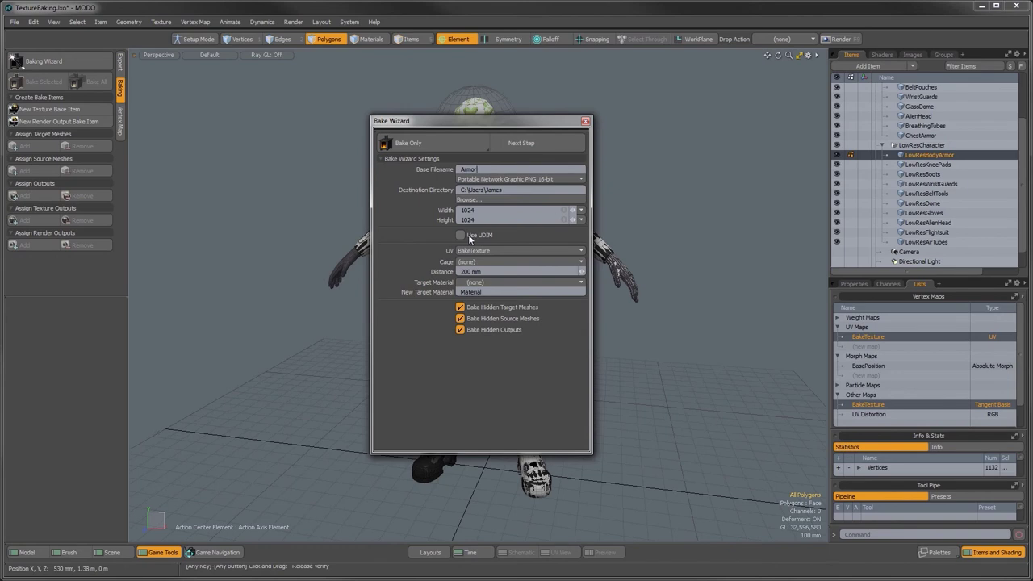
Set the output format to PNG and the destination to the SourceFiles\BakedTextures folder.
left_click(501, 178)
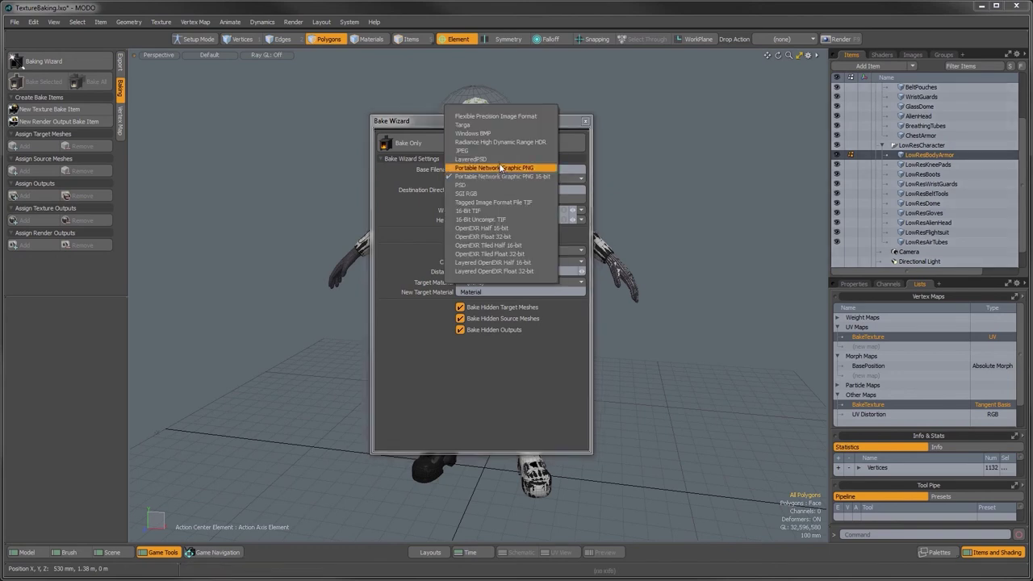
left_click(500, 167)
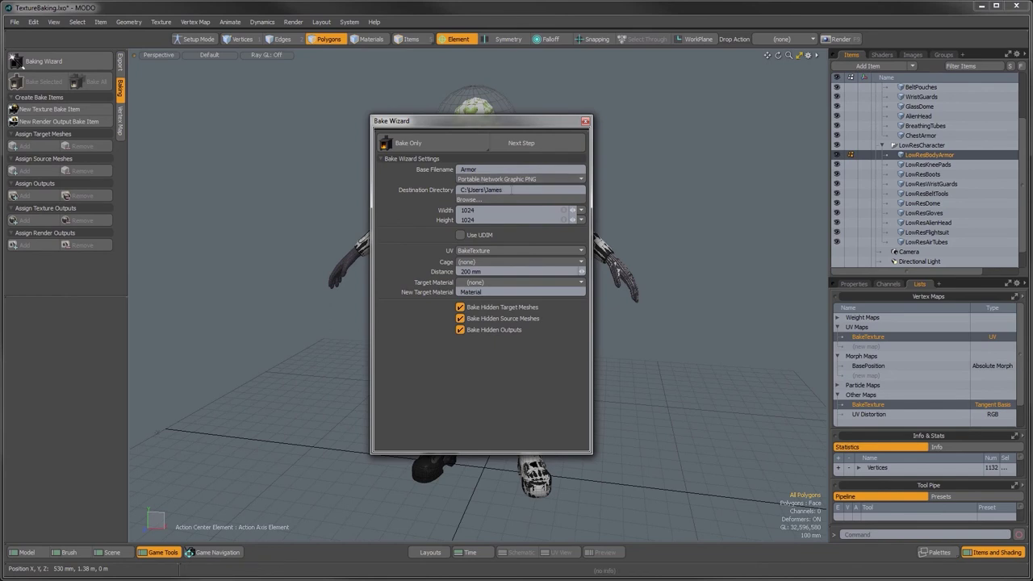
left_click(476, 200)
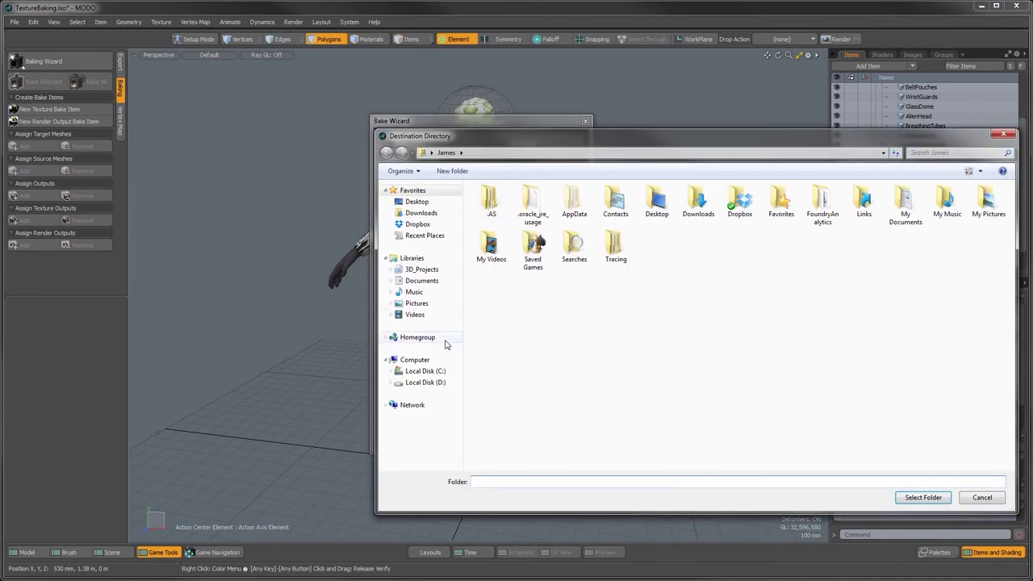
left_click(425, 381)
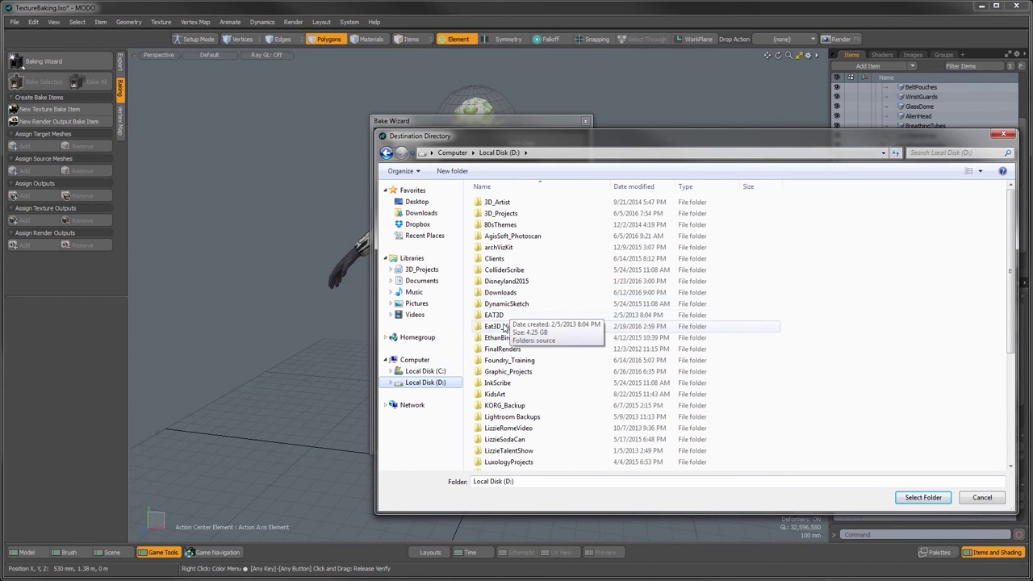
double_click(506, 360)
double_click(502, 236)
left_click(497, 215)
double_click(497, 214)
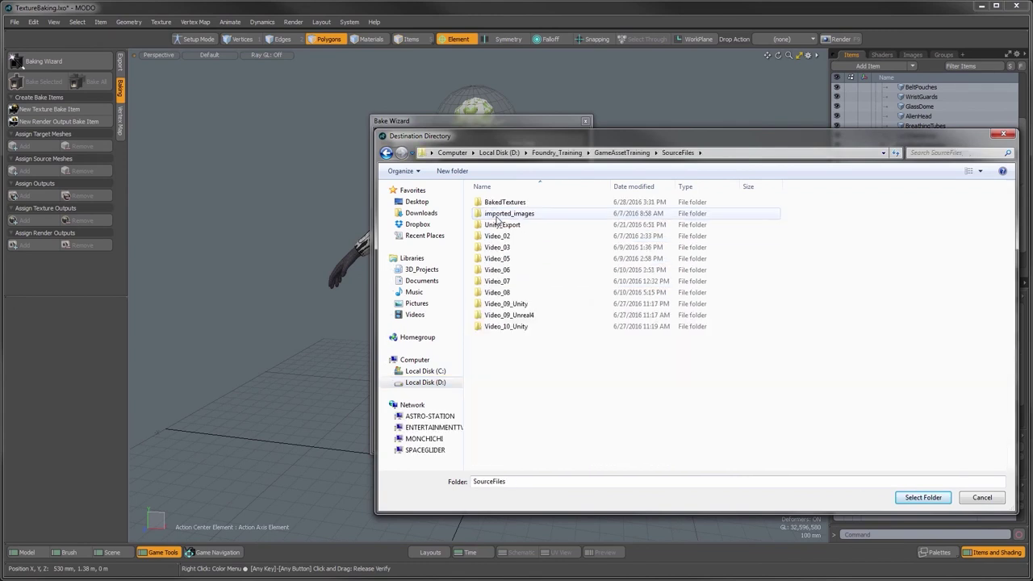
double_click(502, 205)
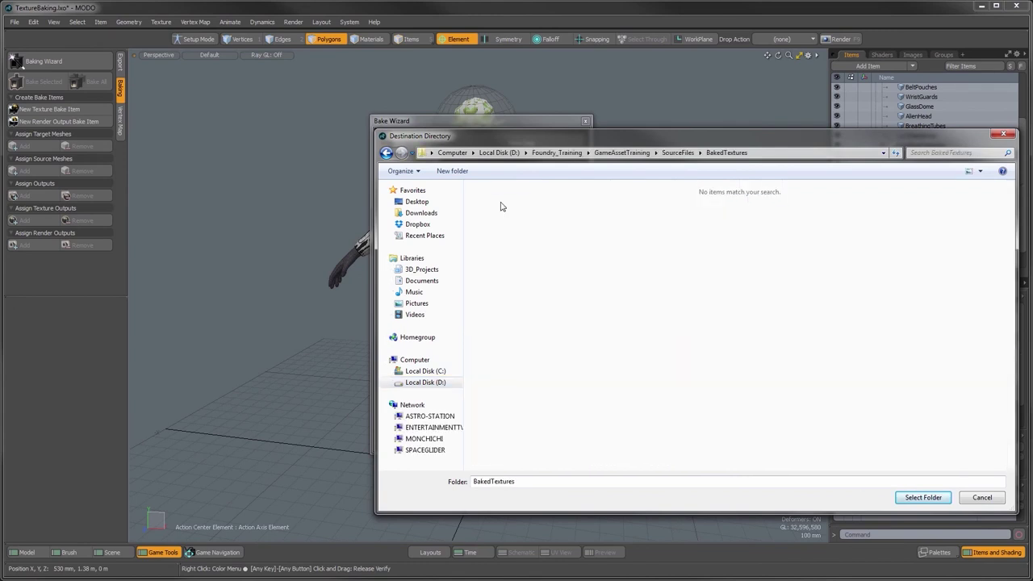
left_click(923, 497)
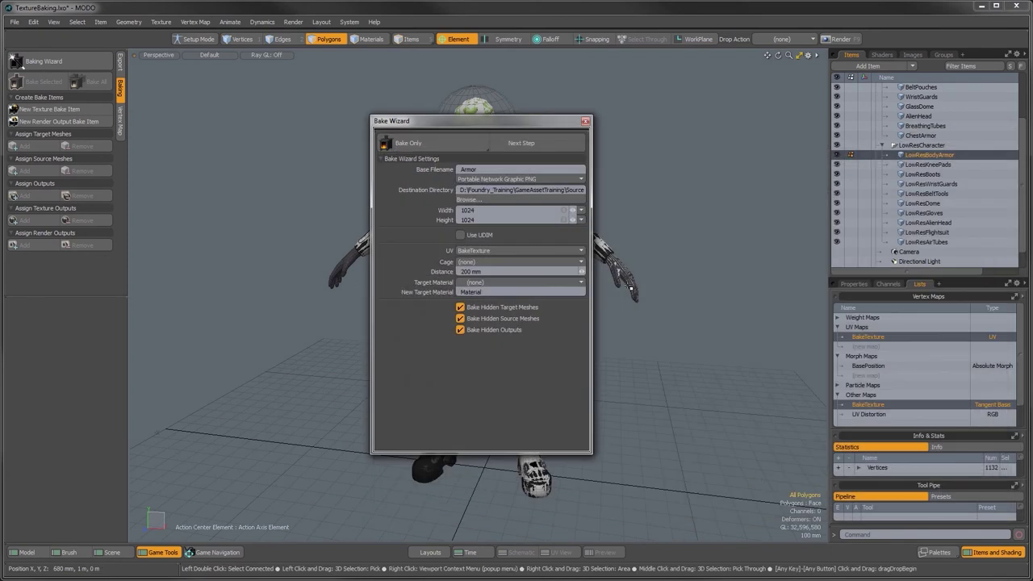
Set the bake size to 4096 × 4096 and the bake distance to 8 mm.
left_click(563, 213)
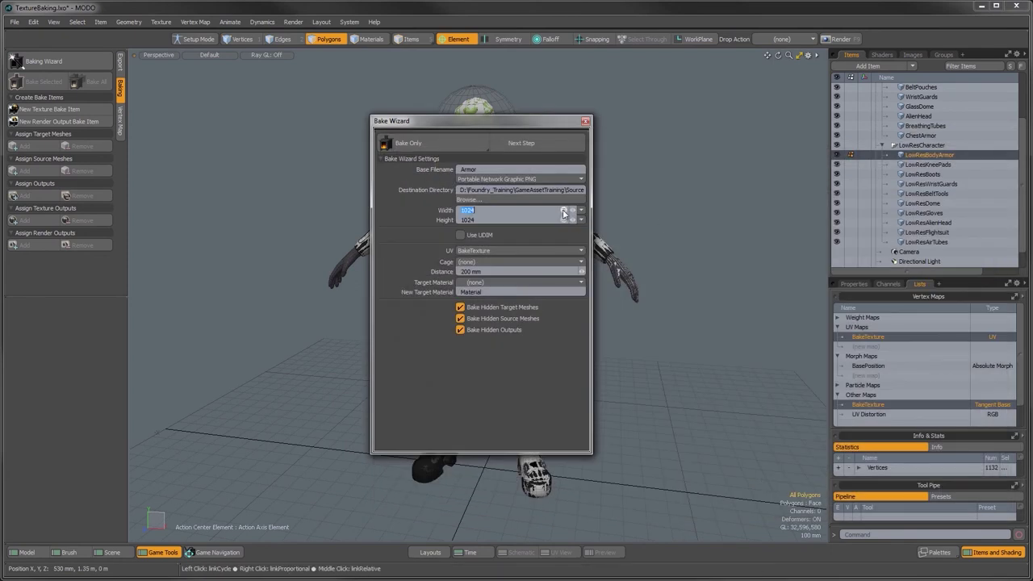
type("4096")
key("Return")
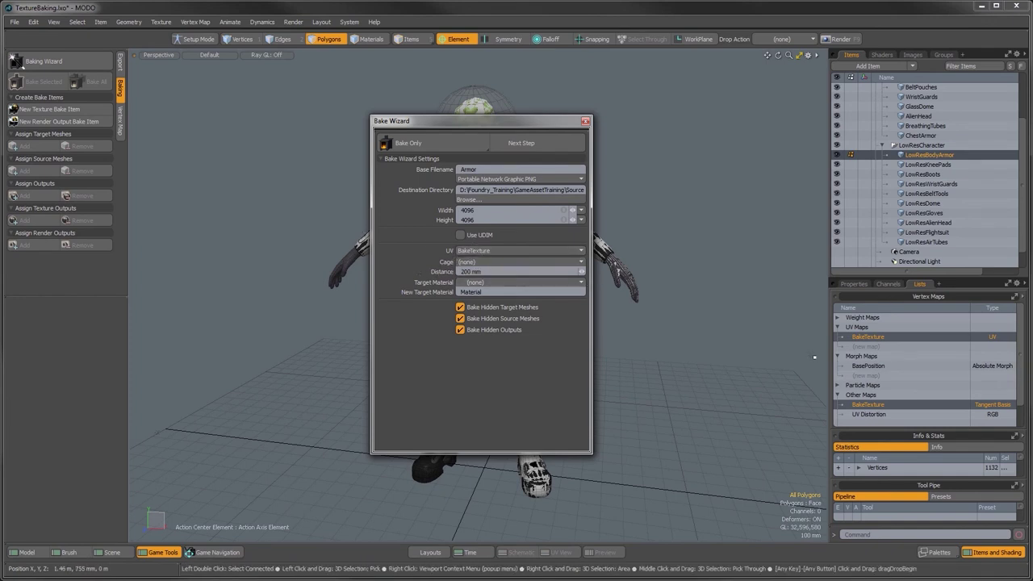
left_click(458, 272)
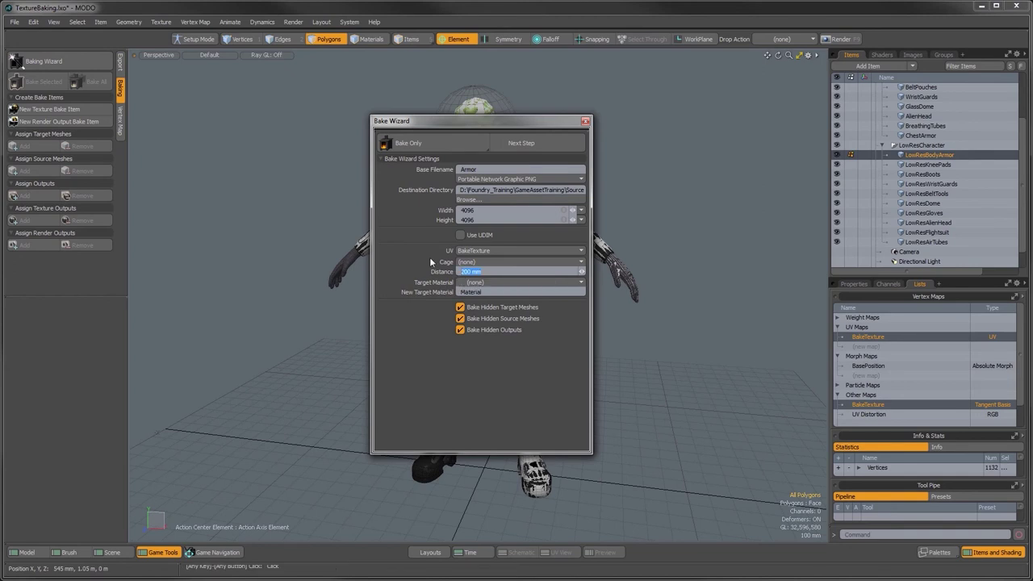
type("12 mm")
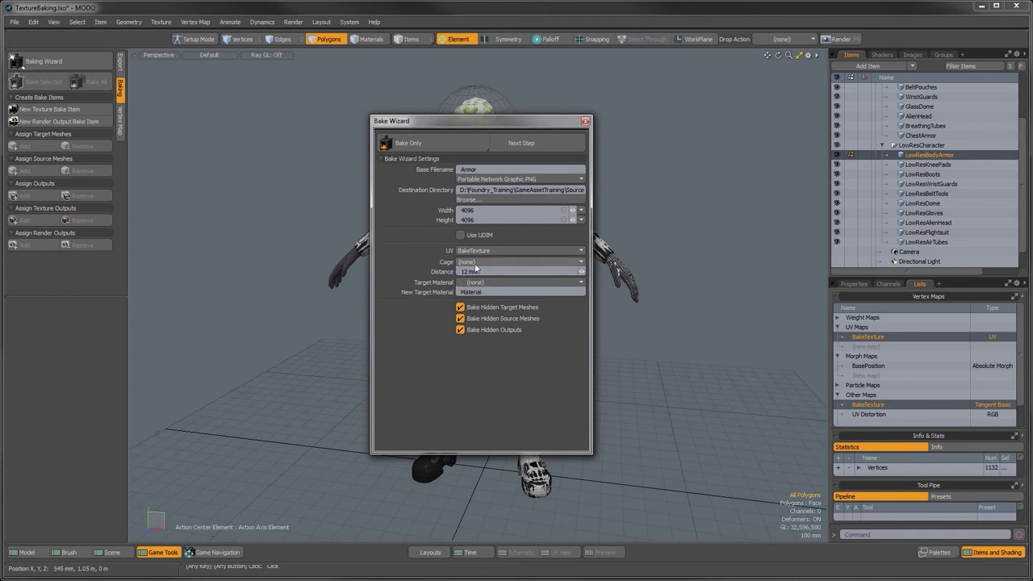
key("Return")
type("8 mm")
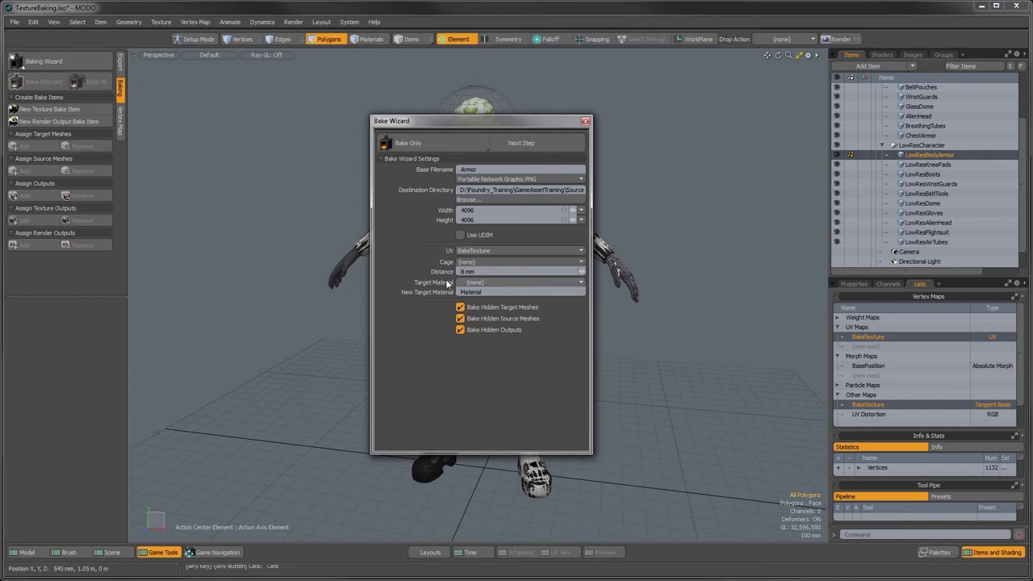
Choose Bake_Armor as the target material and turn off baking hidden source and target meshes.
left_click(474, 282)
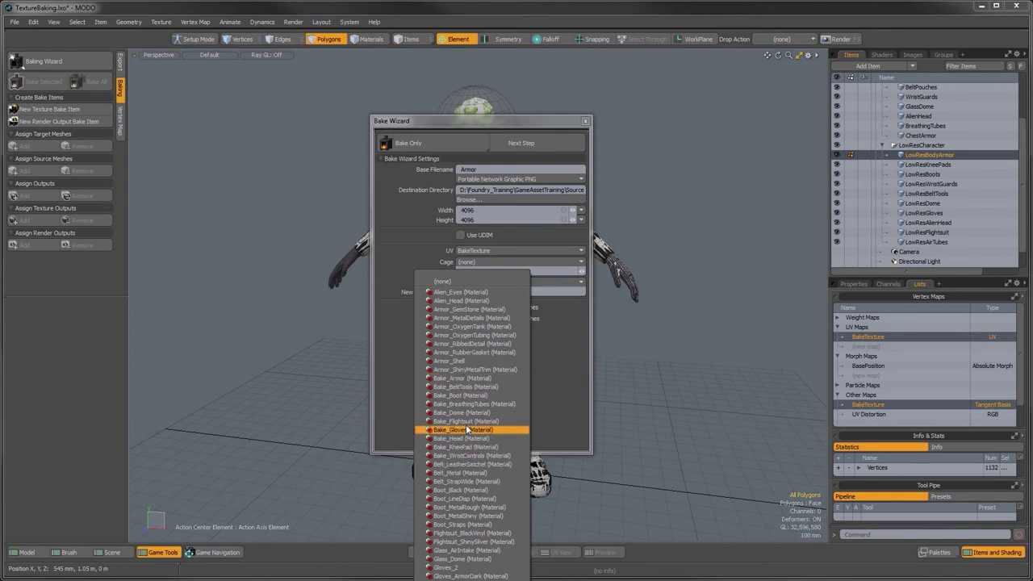
left_click(467, 377)
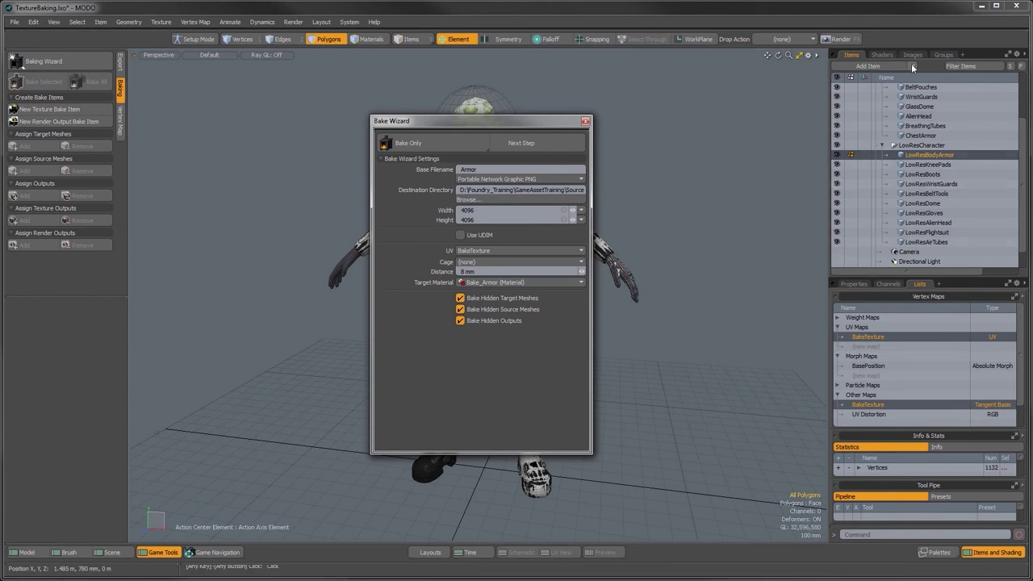
left_click(461, 298)
left_click(461, 309)
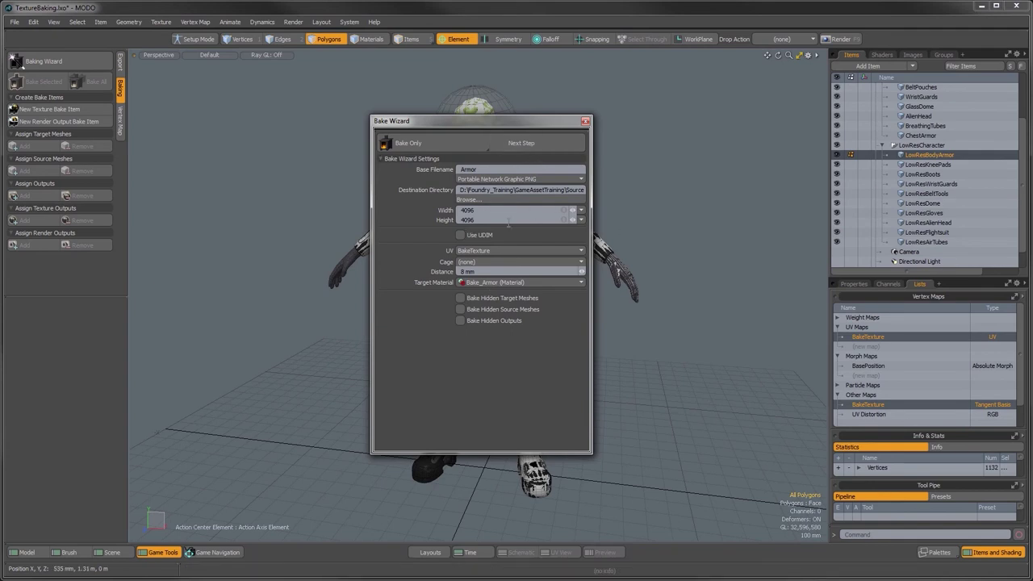
left_click(519, 144)
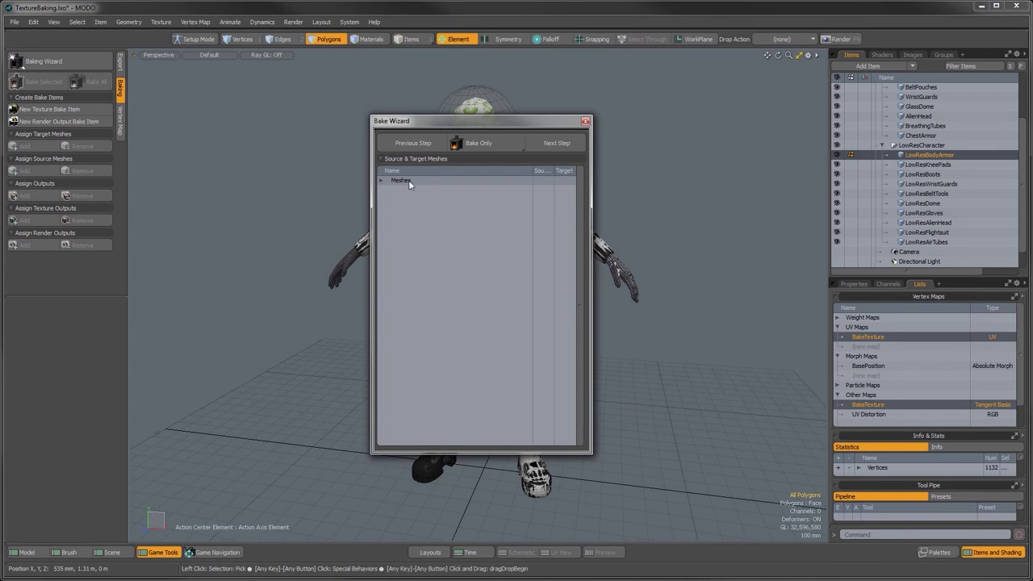
Mark ChestArmor as the bake source and LowResBodyArmor as the target, then continue to outputs.
left_click(380, 181)
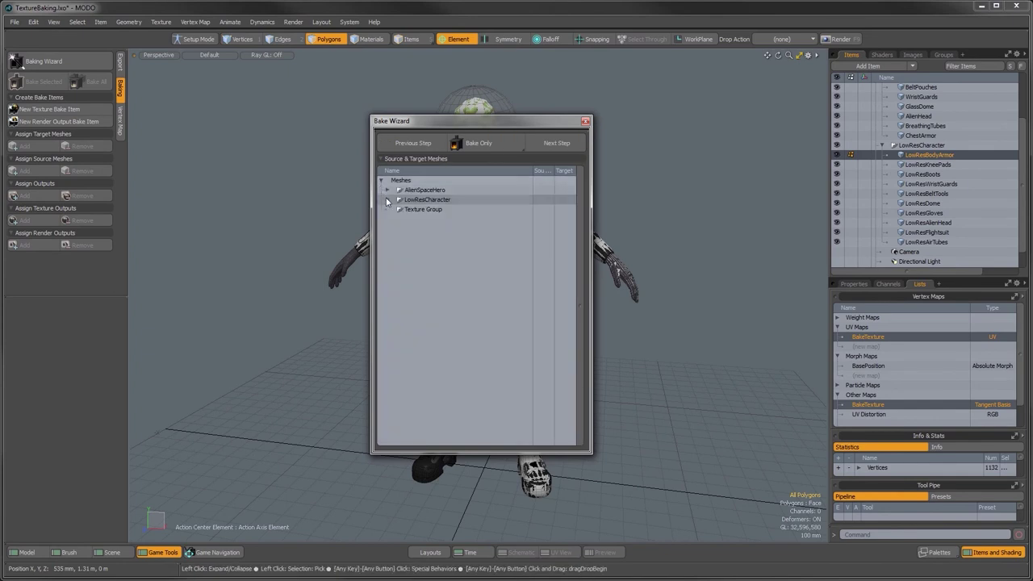
left_click(388, 199)
left_click(388, 191)
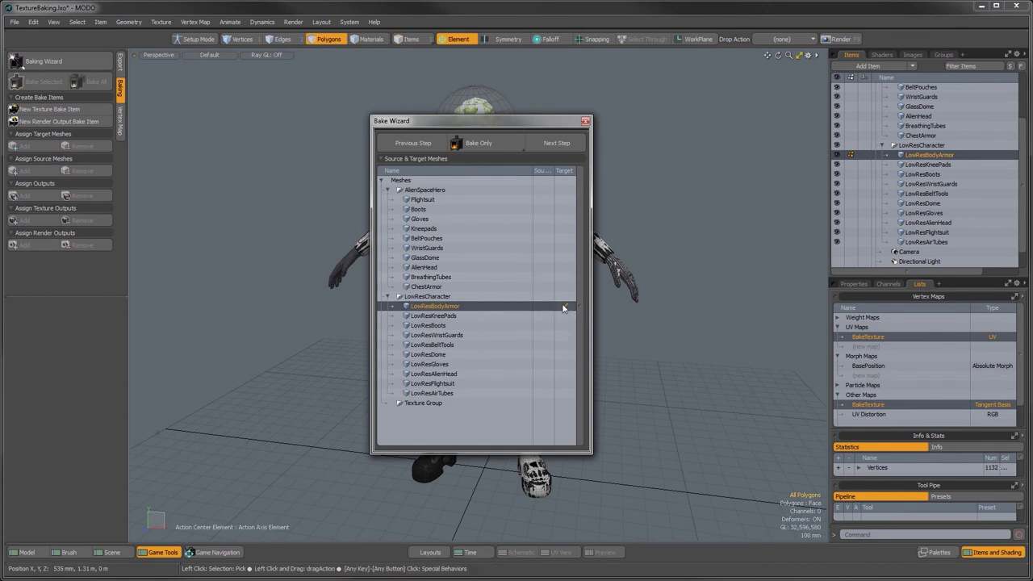
left_click(543, 287)
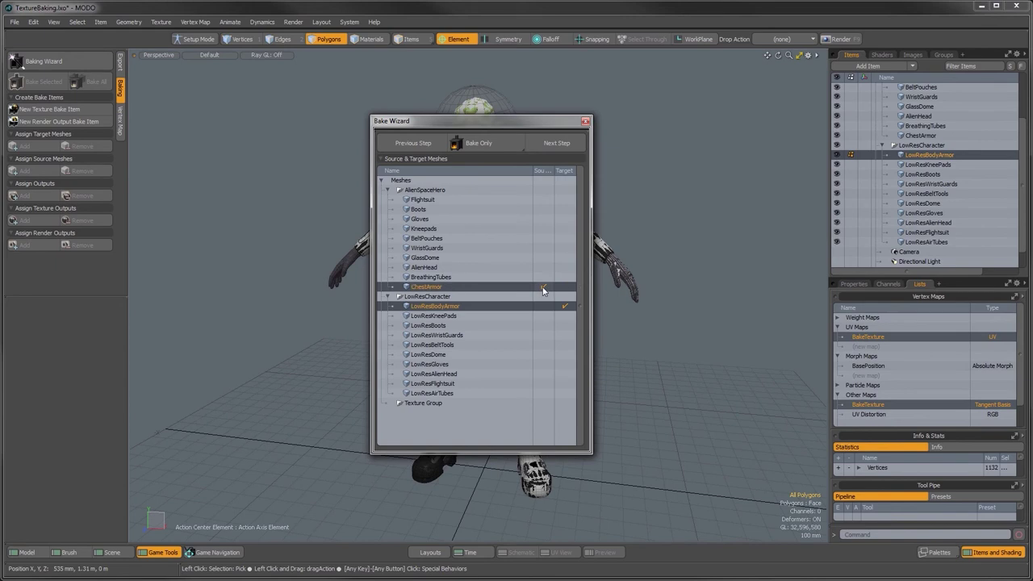
mouse_move(533, 170)
left_mouse_down()
mouse_move(519, 170)
mouse_move(547, 170)
left_mouse_up()
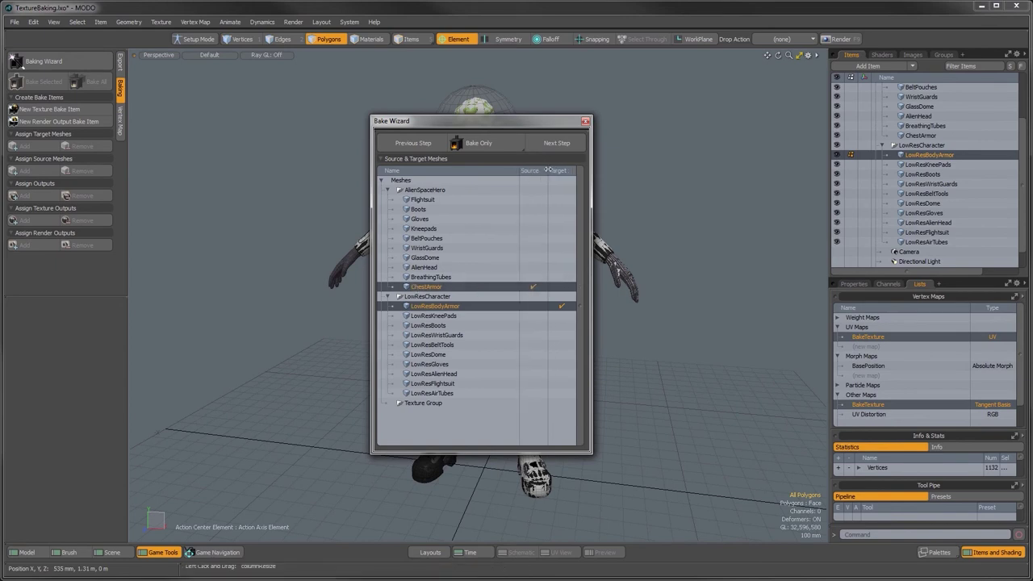
left_click(561, 307)
left_click(535, 288)
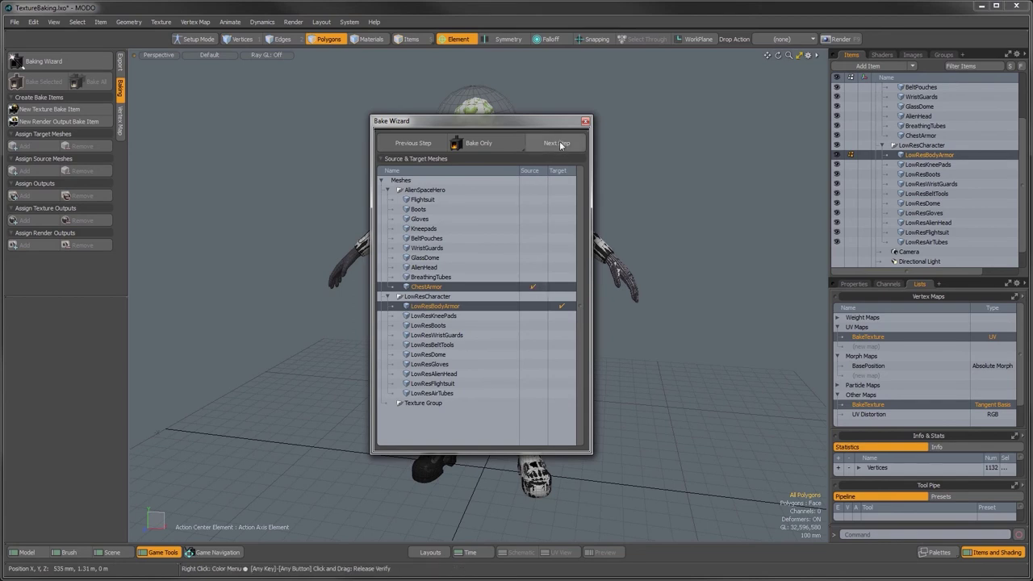
left_click(556, 144)
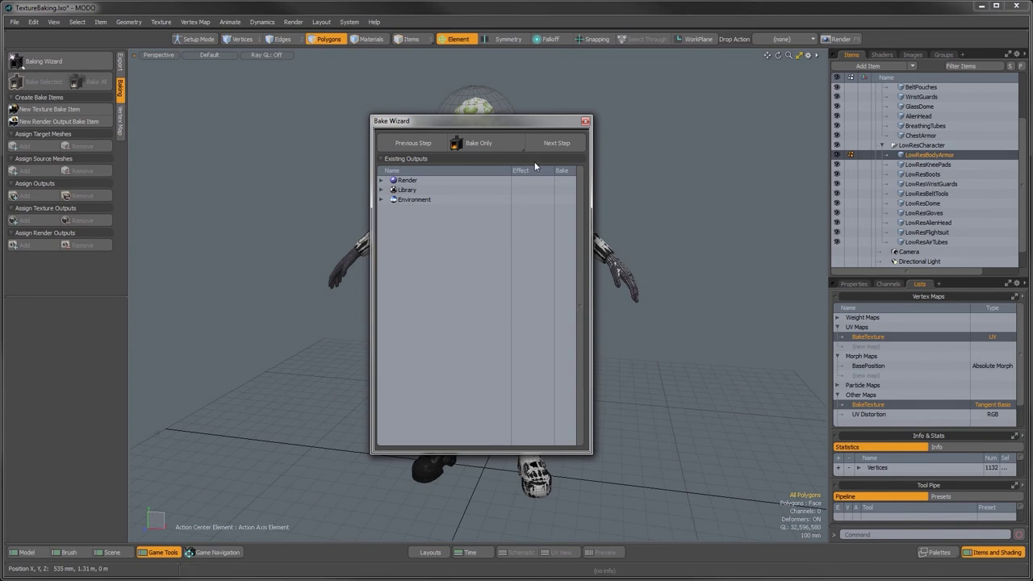
Skip the Existing Outputs page to reach the New Outputs step.
left_click(564, 144)
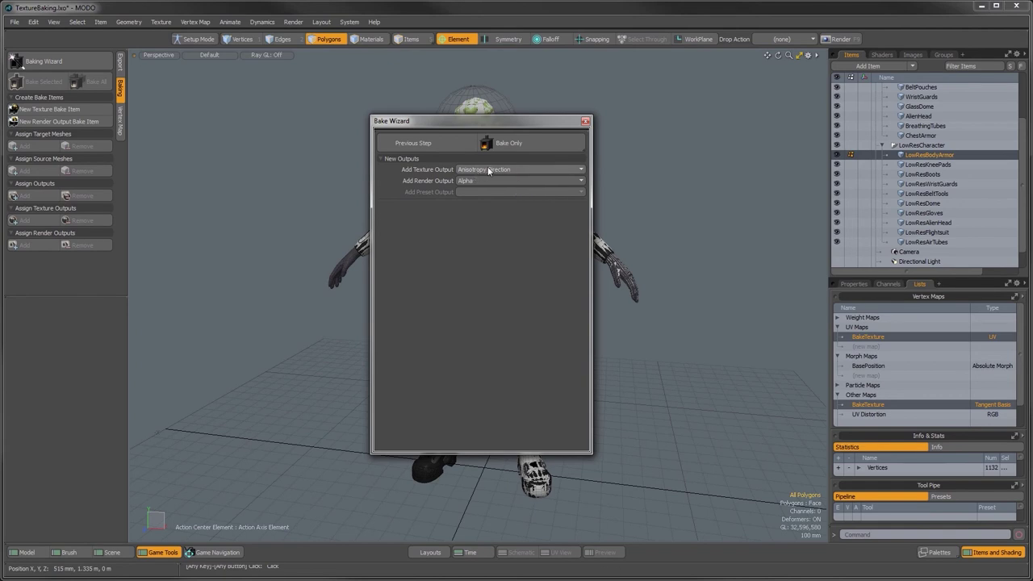
Add Diffuse Color, Specular Amount and Roughness texture outputs.
left_click(488, 171)
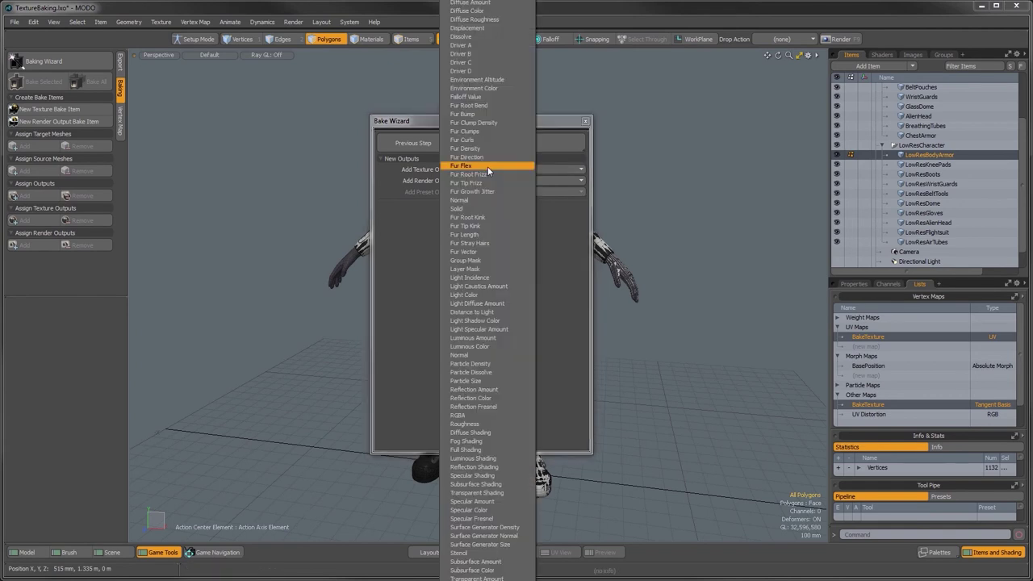
left_click(470, 11)
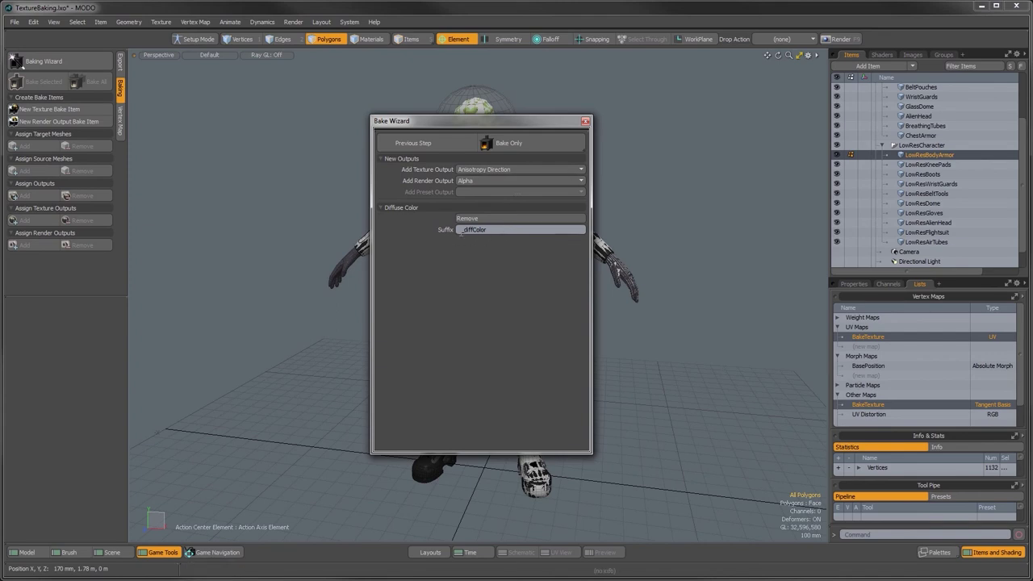
left_click(501, 169)
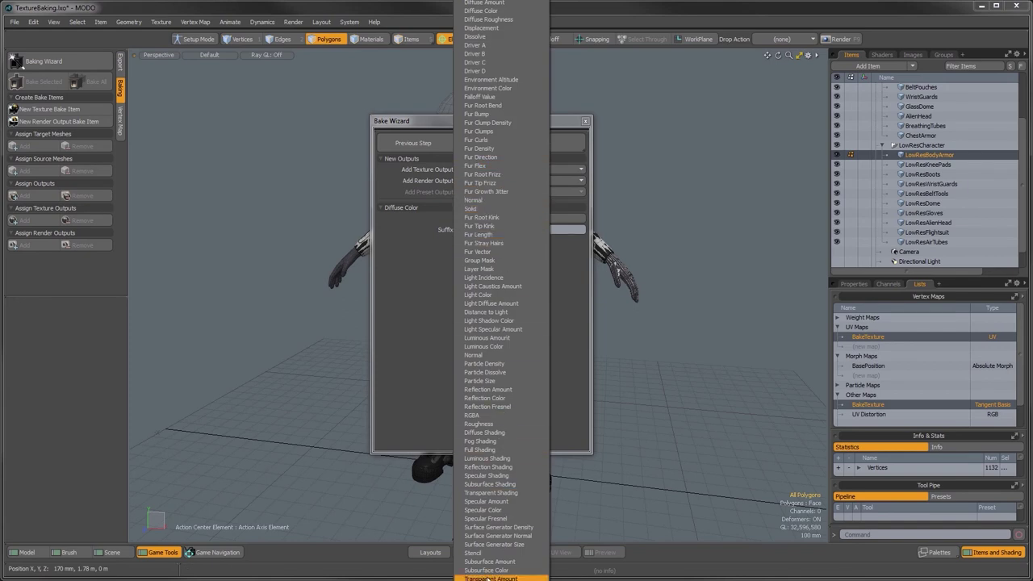
left_click(490, 501)
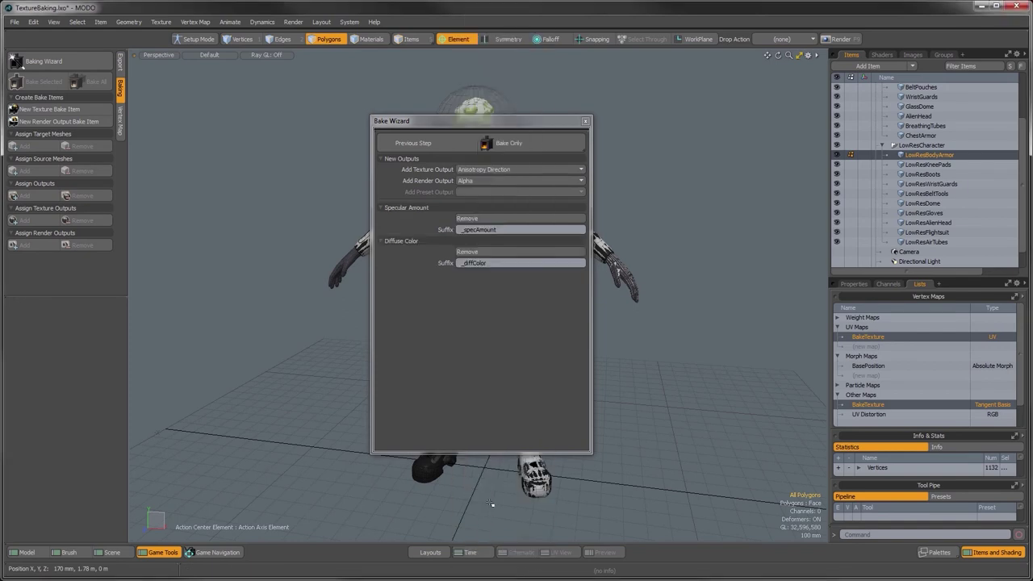
left_click(483, 169)
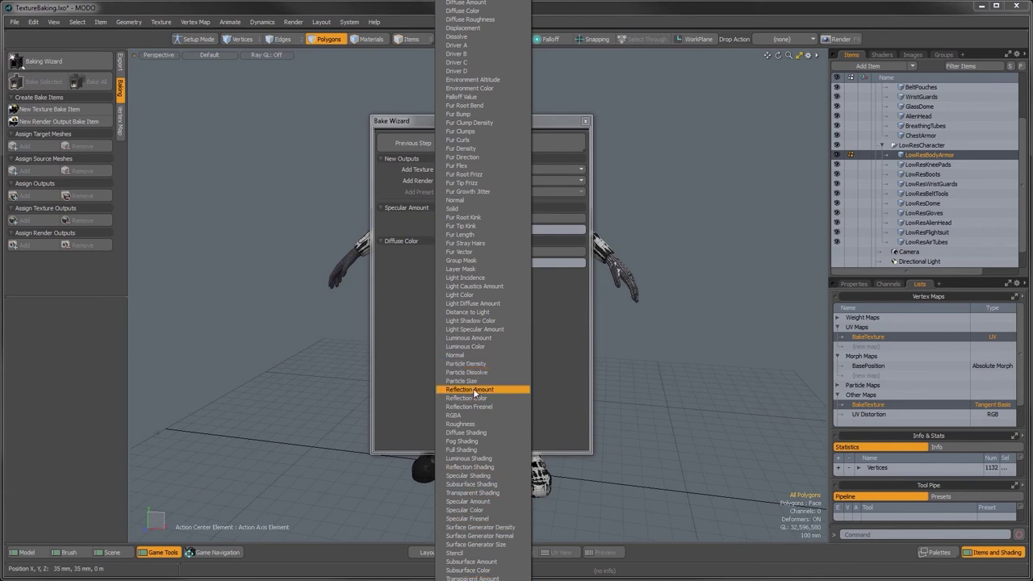
left_click(474, 424)
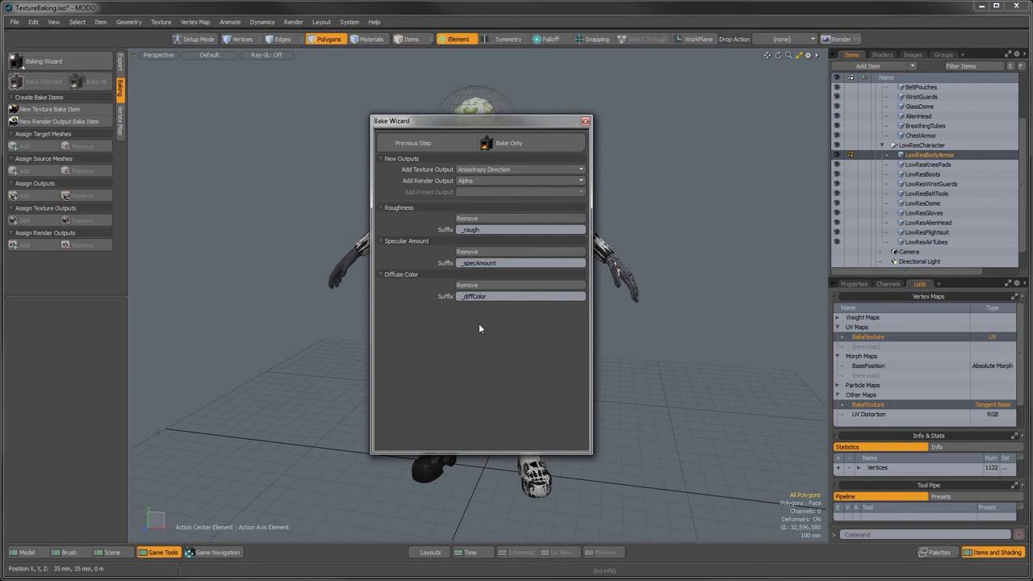
Add Unreal Normal and Ambient Occlusion outputs, with Invert Green and Per-Pixel Bitangent on the normal.
left_click(510, 170)
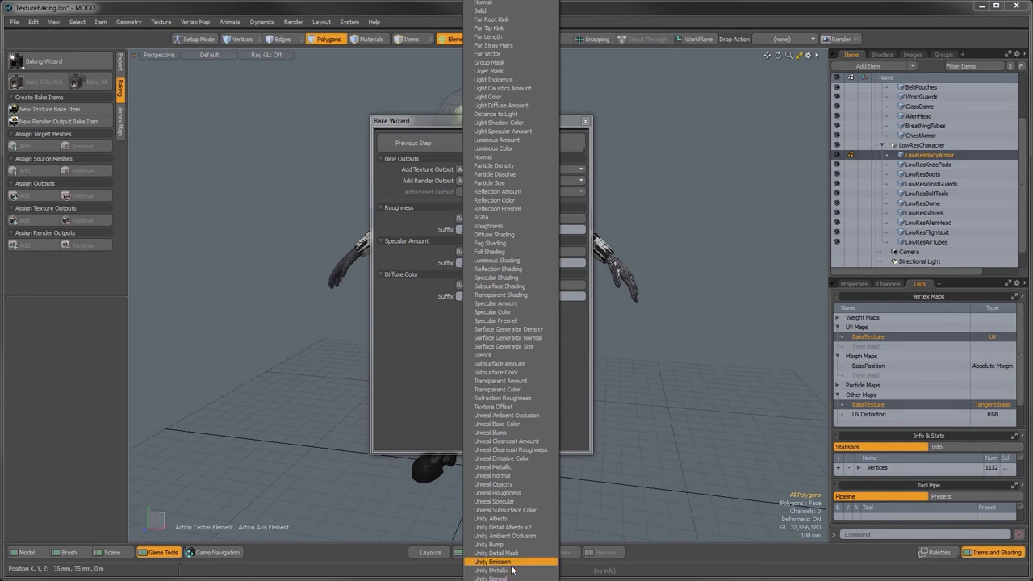
left_click(504, 476)
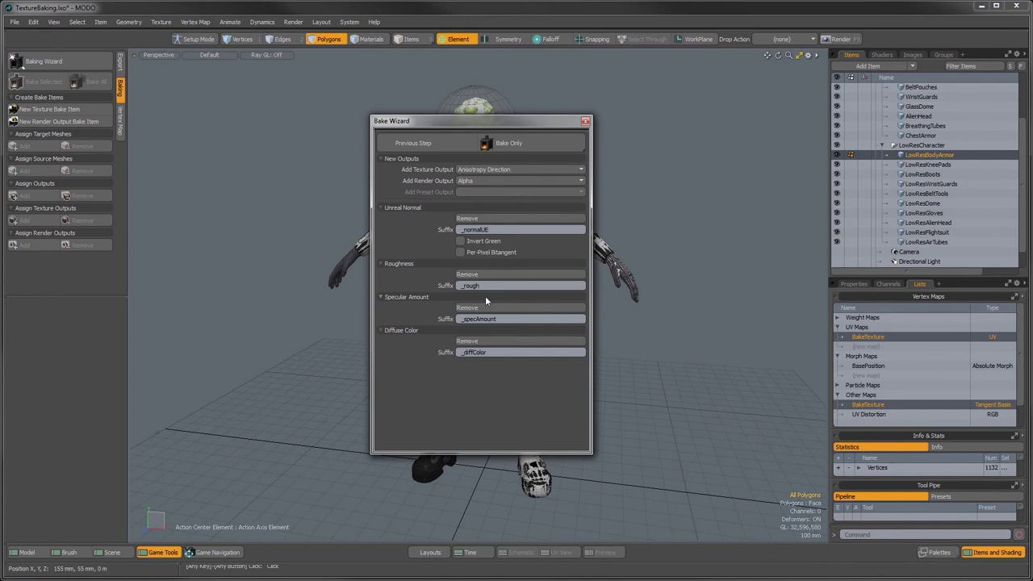
left_click(474, 182)
left_click(470, 198)
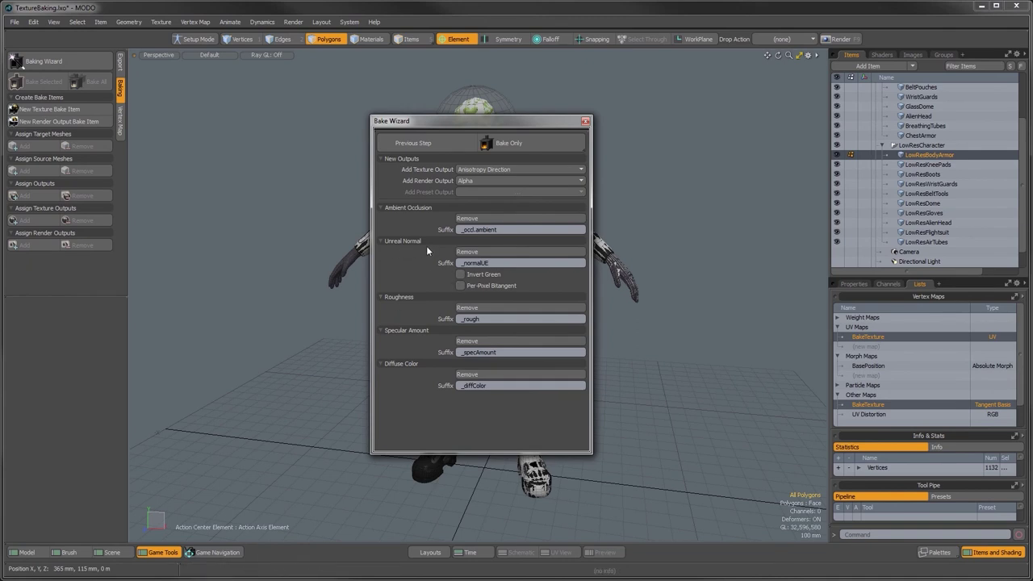
left_click(459, 275)
left_click(460, 286)
left_click_drag(483, 121, 507, 101)
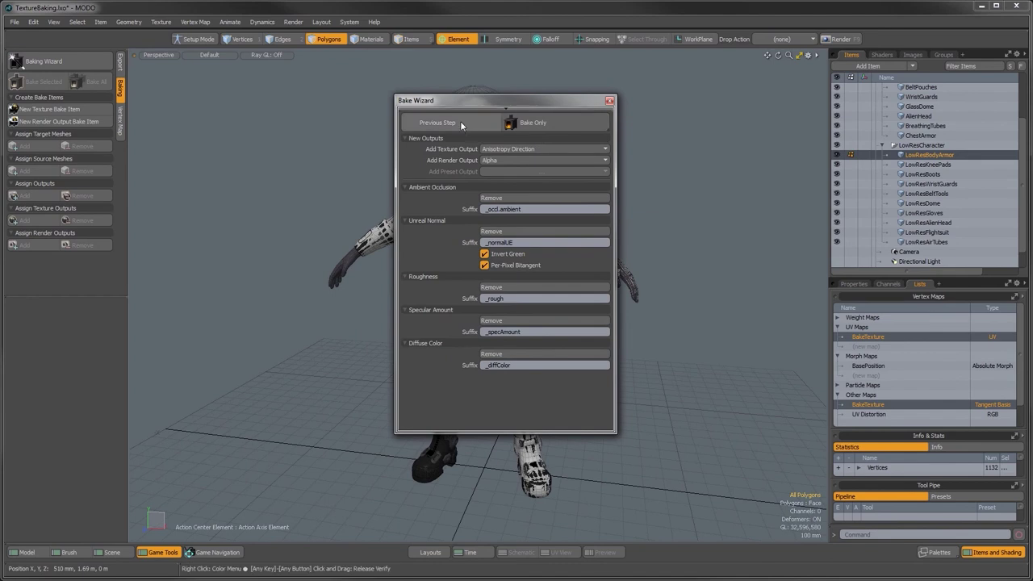
Run Create Bake Items Only, close the Bake Wizard, and show the Shader Tree.
left_click(575, 125)
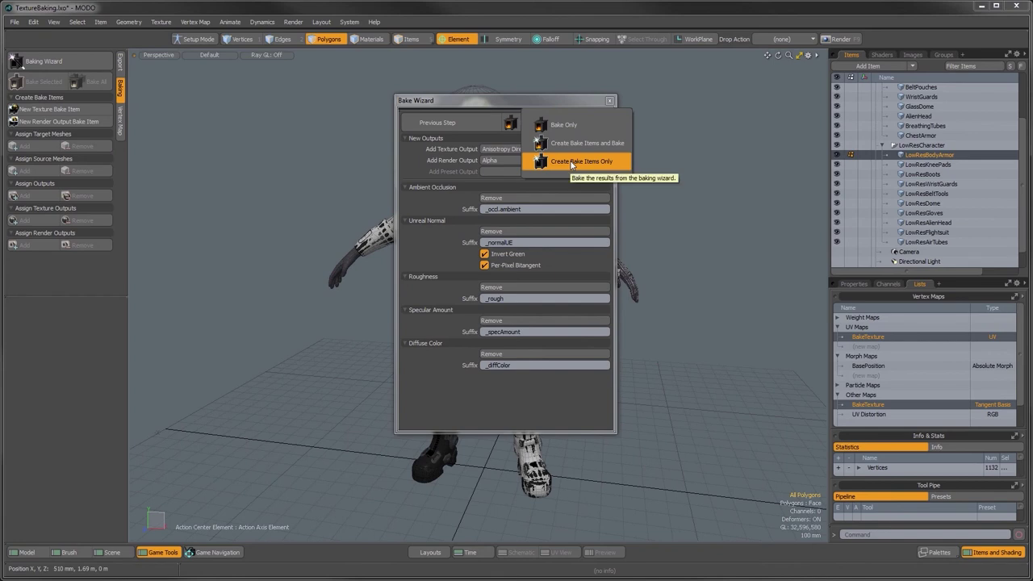
left_click(572, 162)
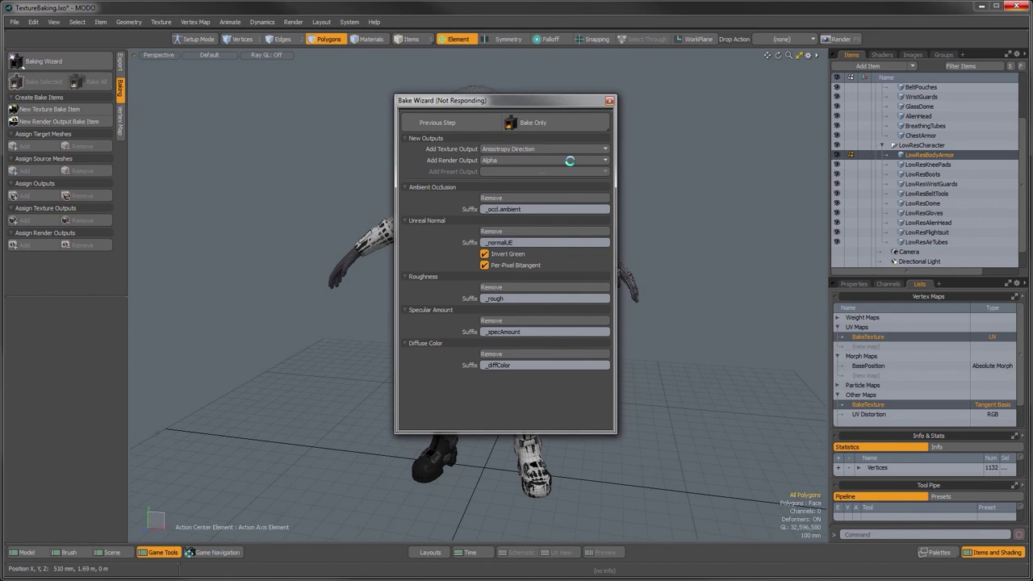
left_click(610, 102)
left_click(879, 54)
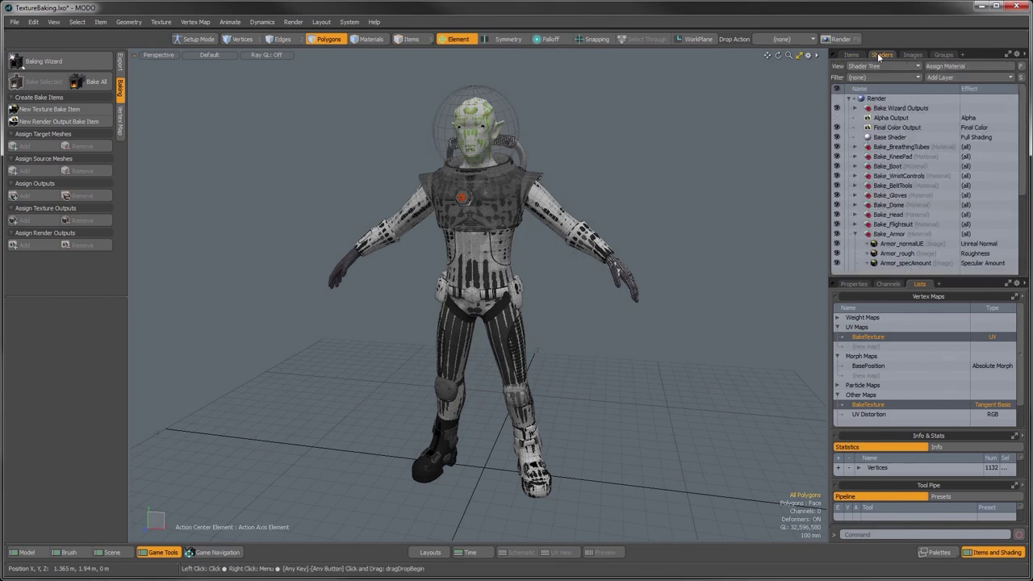
Select and expand Armor_normalUE, then view its image properties with the Layer section collapsed.
scroll(894, 242, "down", 2)
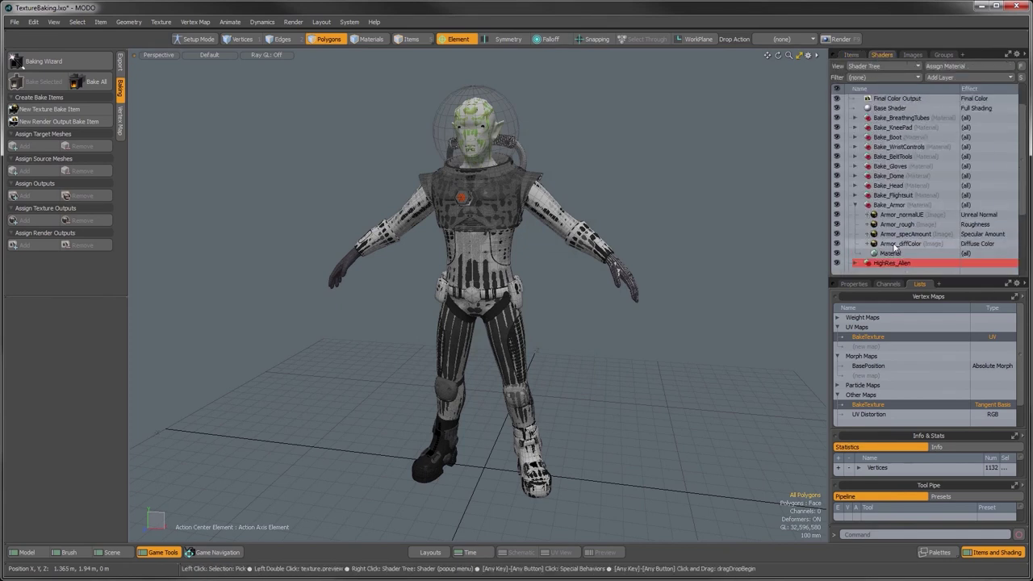
left_click(893, 244)
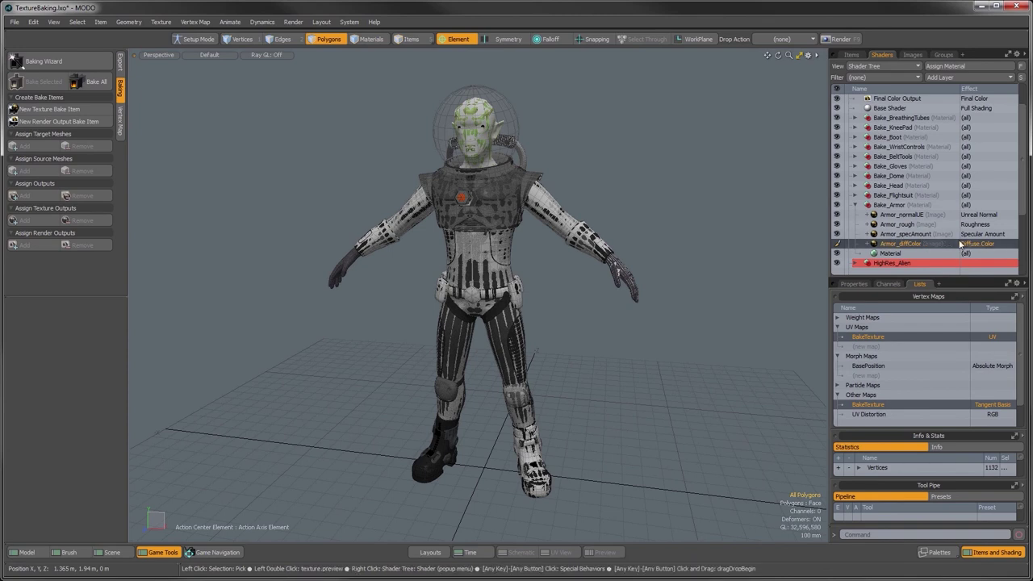
key("Up")
key("Up")
key("Up")
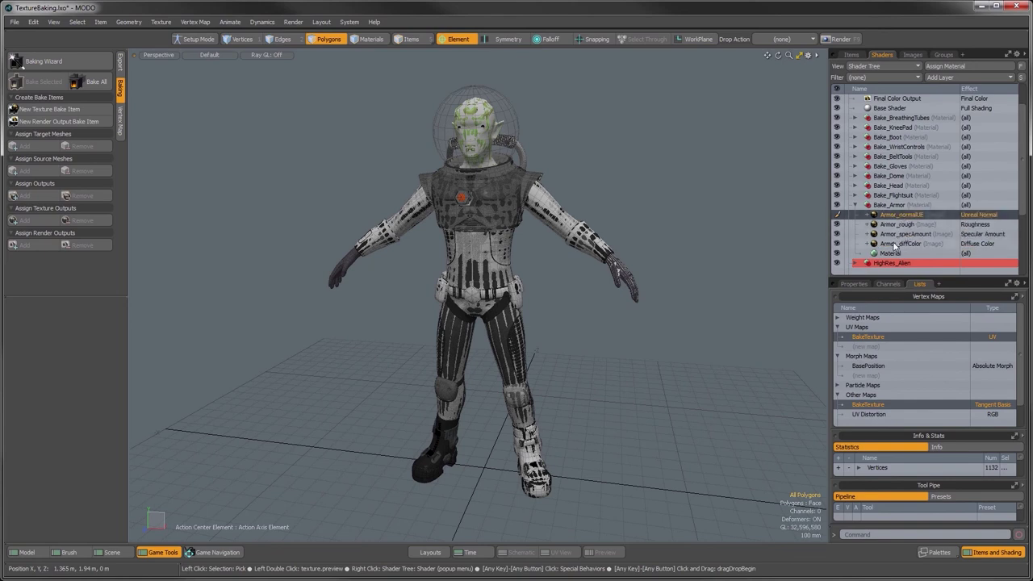
left_click(899, 243)
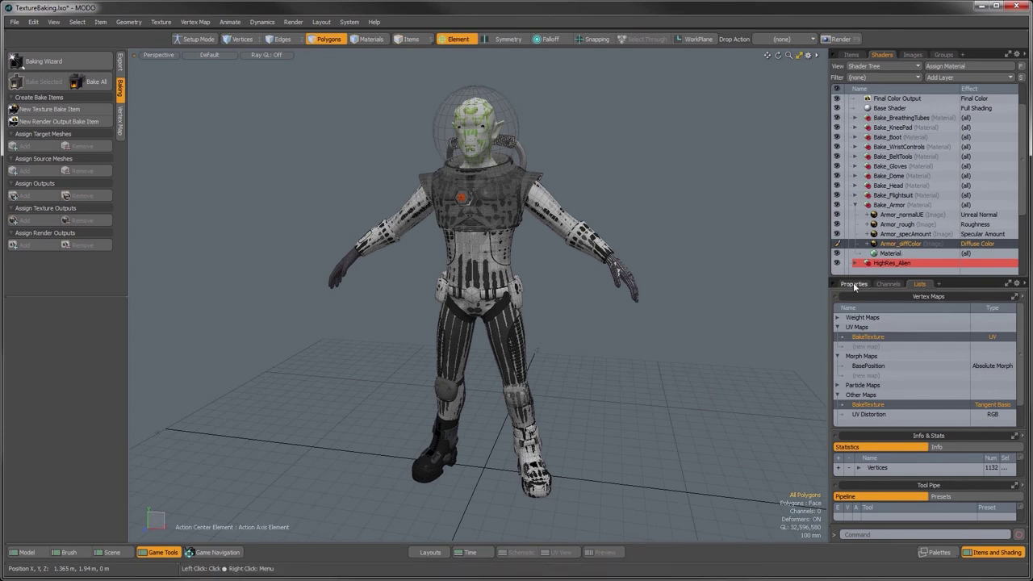
left_click(870, 214)
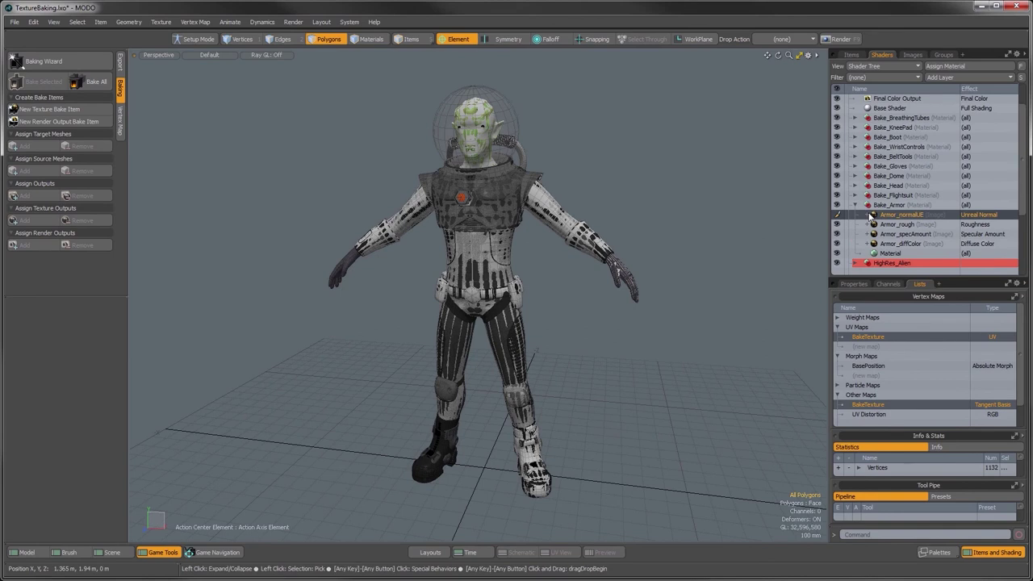
left_click(870, 214)
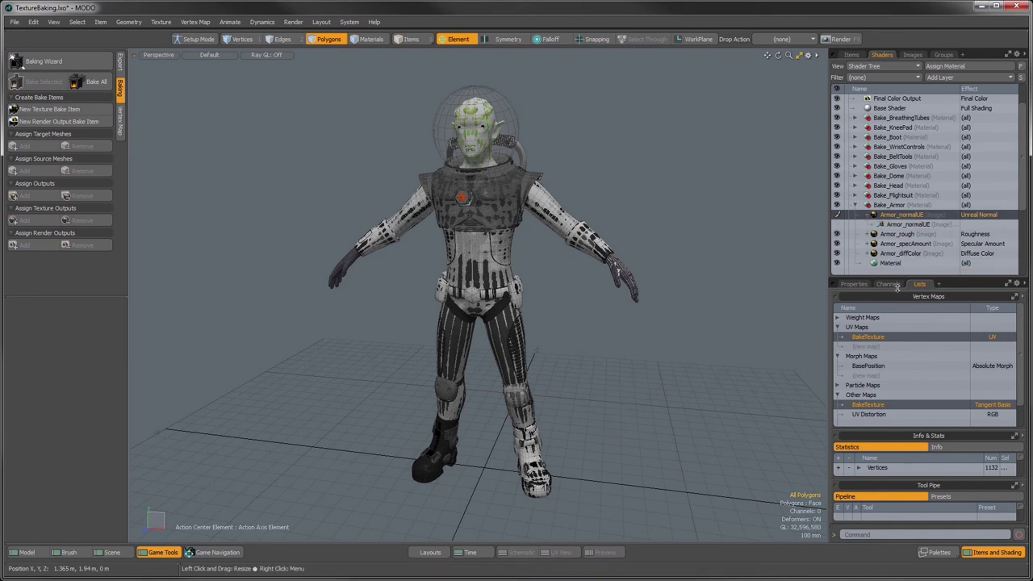
left_click(852, 283)
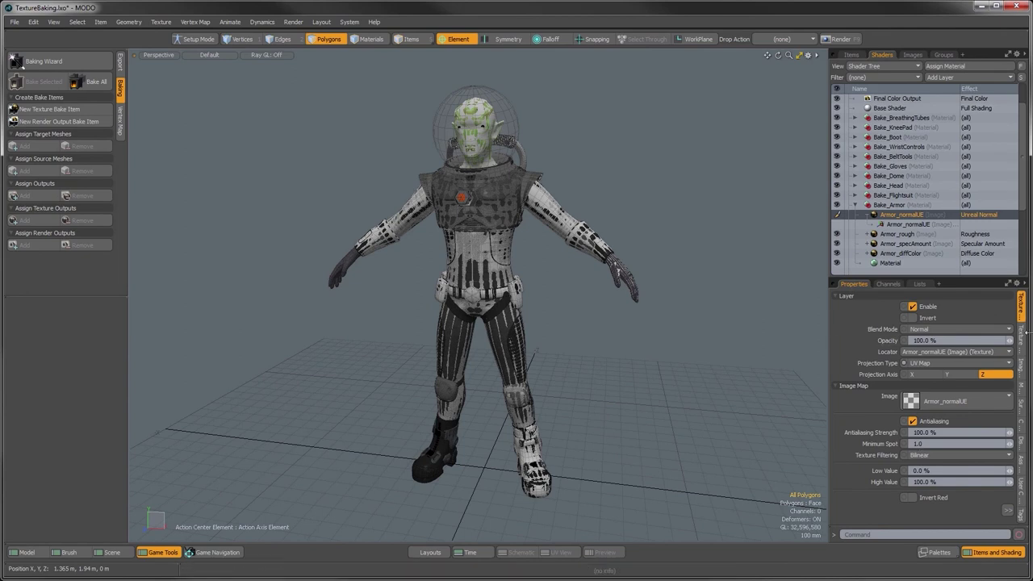
left_click(839, 295)
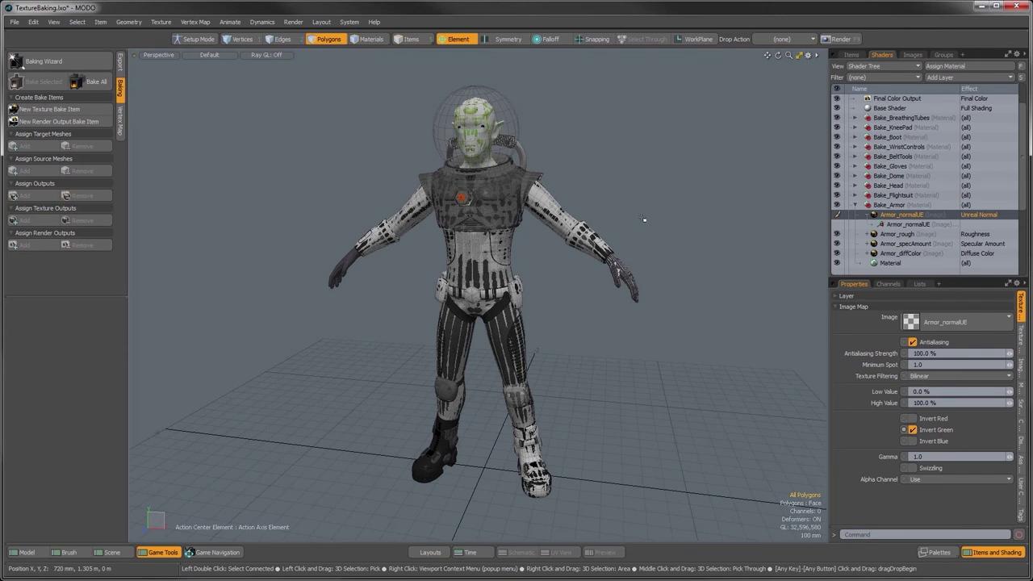
left_click(1021, 346)
left_click_drag(944, 276, 941, 232)
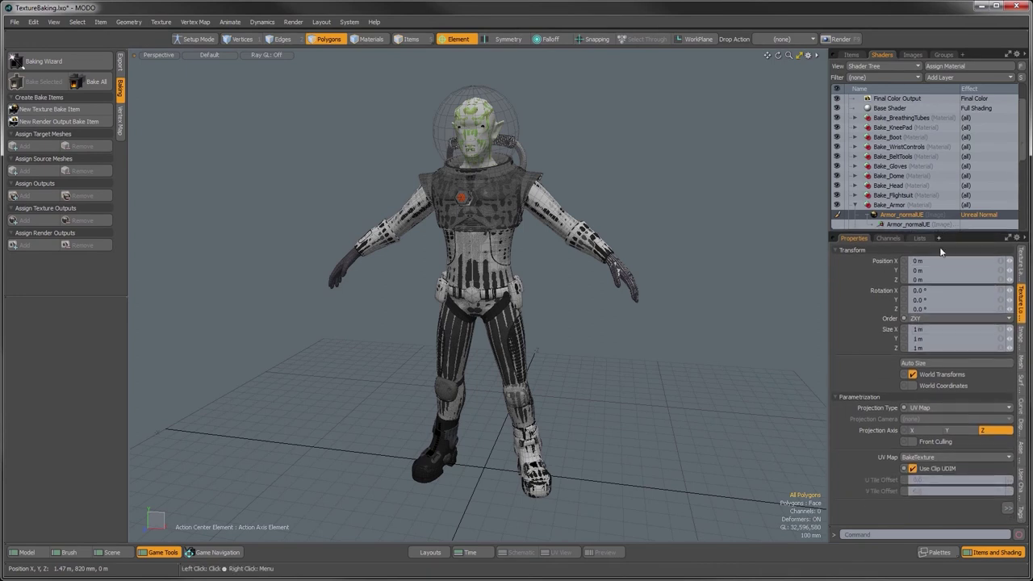
left_click(836, 250)
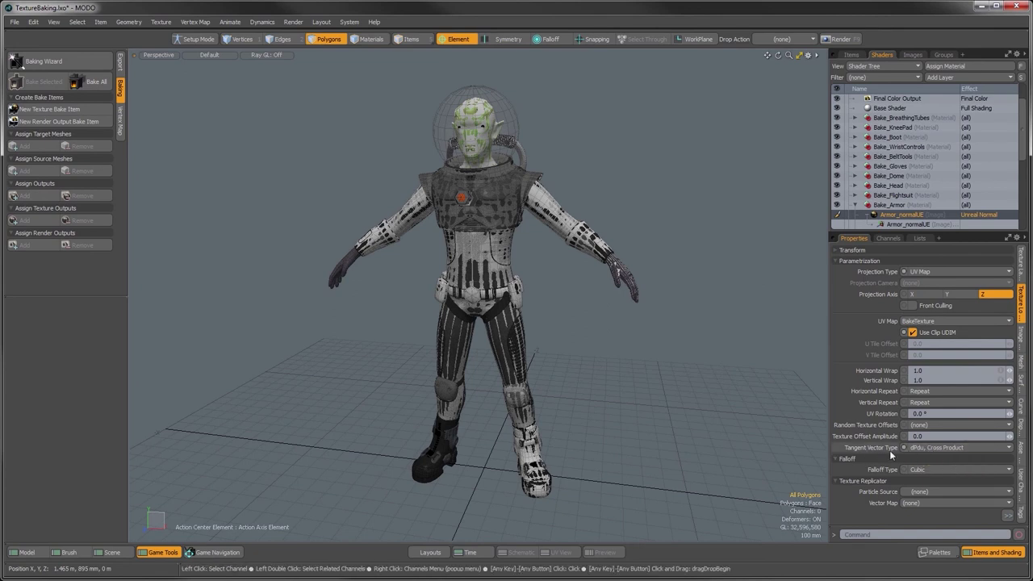
left_click(938, 448)
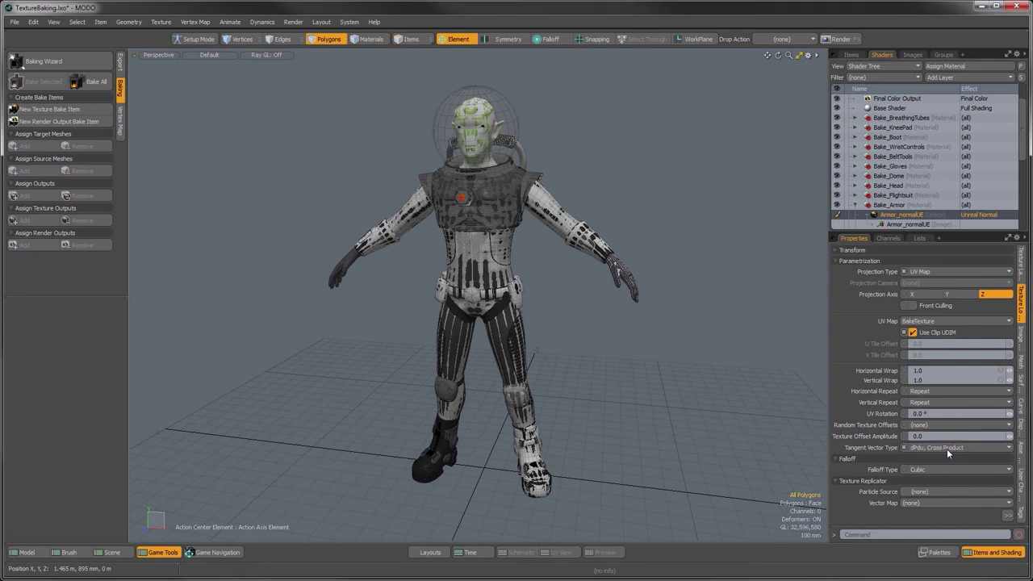
left_click(946, 449)
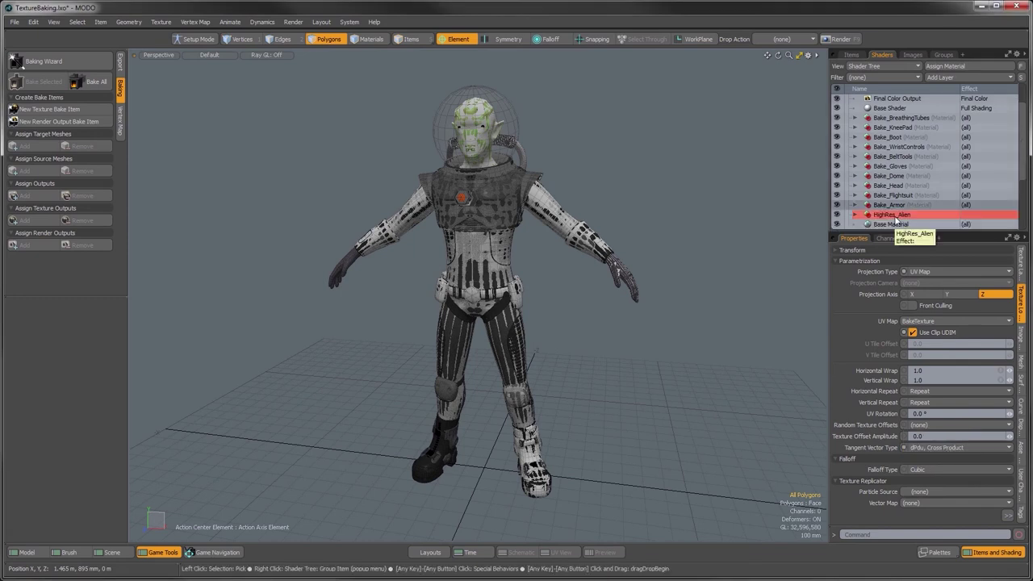
scroll(893, 216, "down", 4)
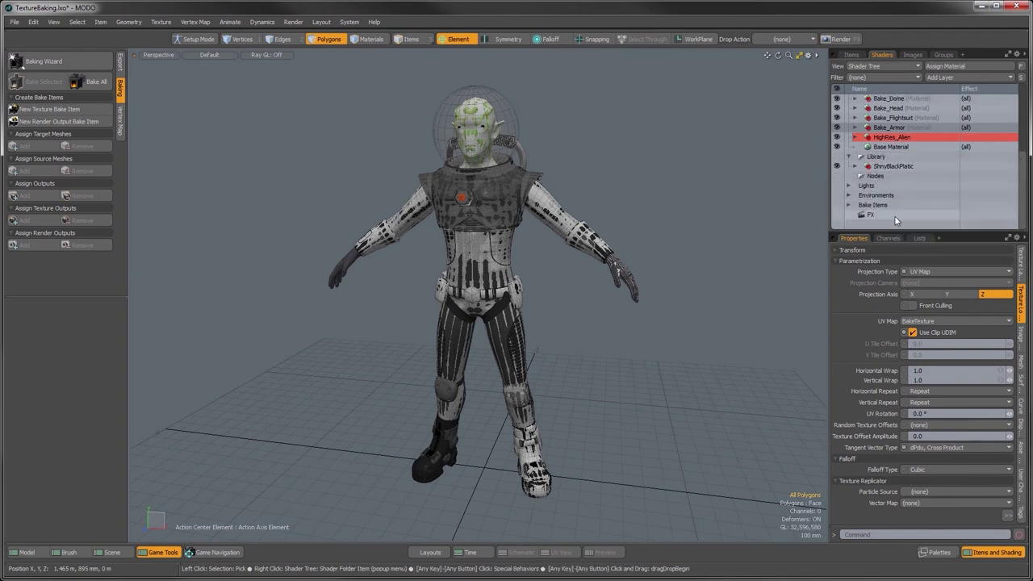
Expand Bake Items and inspect the Texture Baking and armor occlusion output bake items.
left_click(848, 204)
scroll(923, 201, "down", 1)
left_click(886, 205)
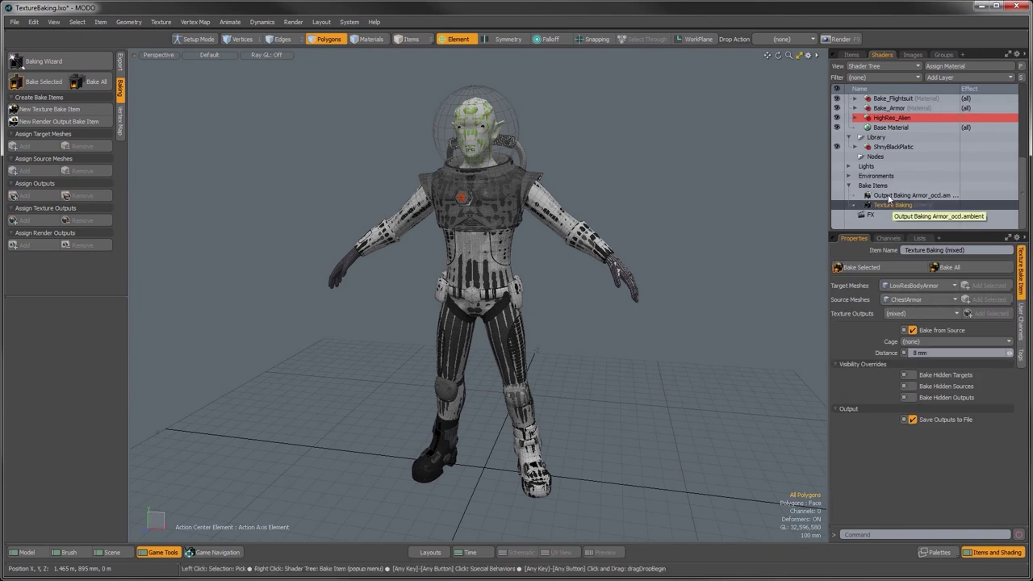
left_click(899, 196)
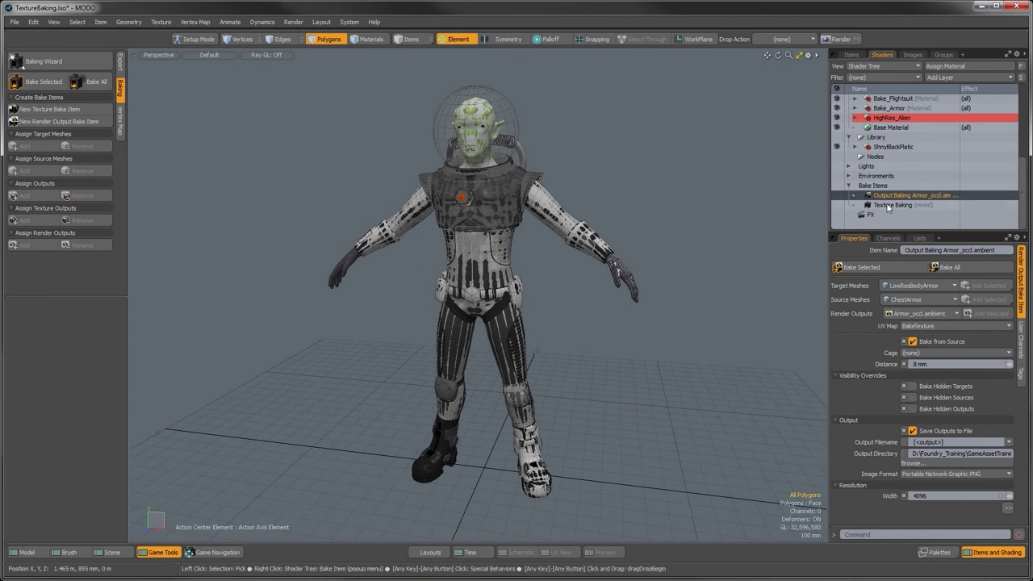
left_click(889, 206)
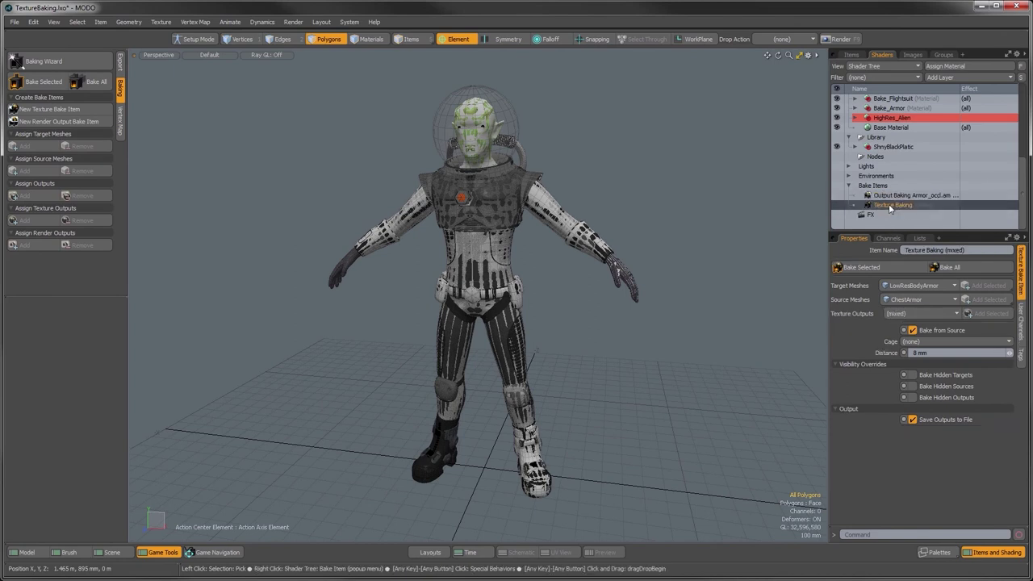
Rename Texture Baking to 'ArmorTexture Baking', dropping the ' (mixed)' suffix.
double_click(890, 207)
left_click(893, 206)
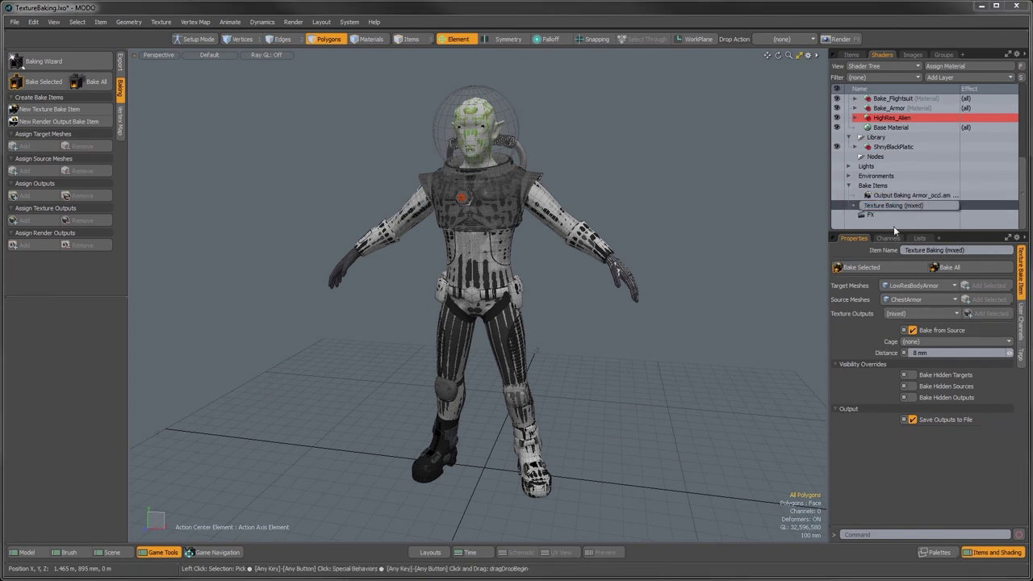
type("Armor")
key("End")
key("BackSpace")
key("BackSpace")
key("BackSpace")
key("BackSpace")
key("BackSpace")
key("BackSpace")
key("BackSpace")
key("BackSpace")
key("Return")
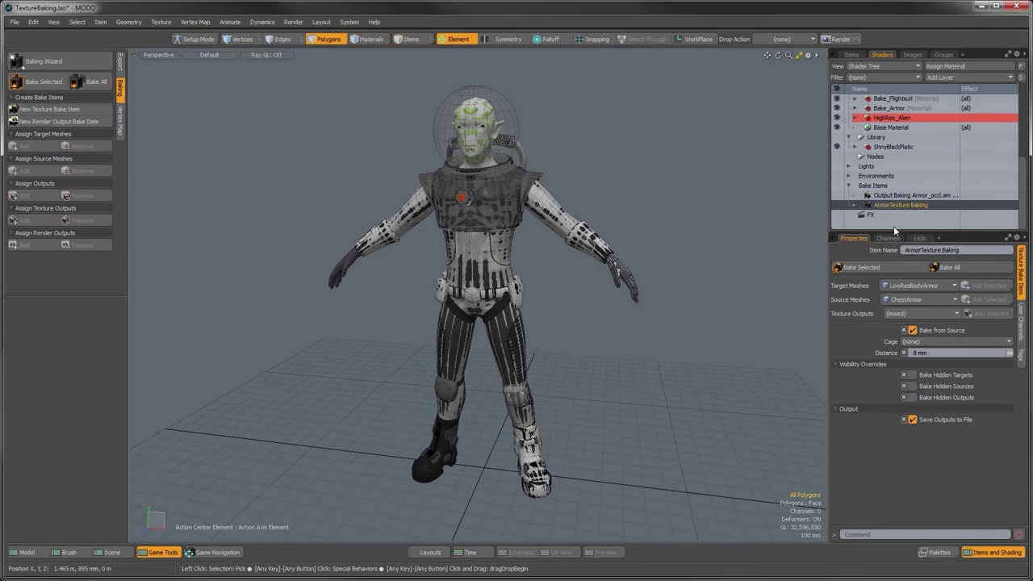
left_click(899, 197)
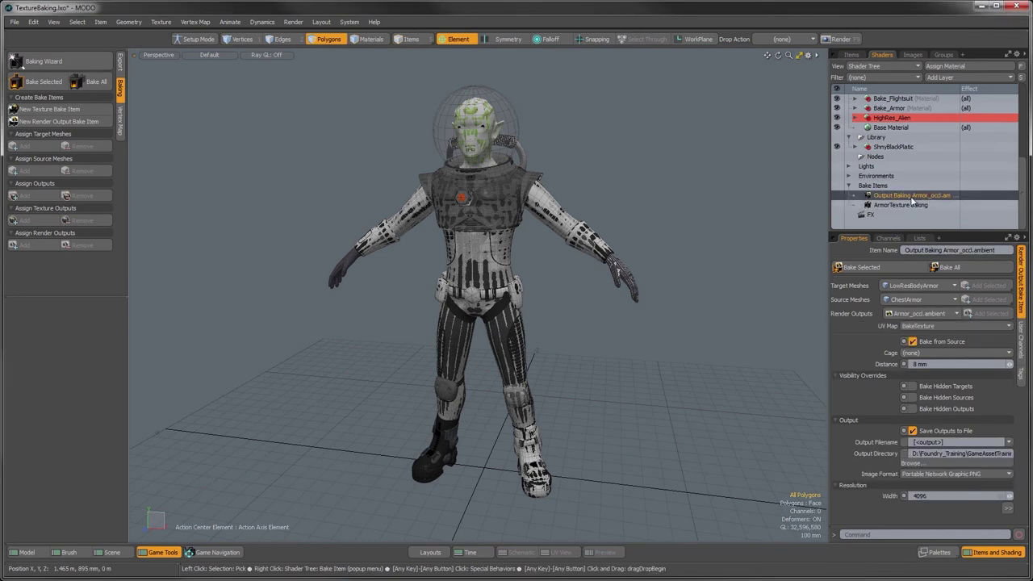
left_click_drag(1023, 201, 1023, 99)
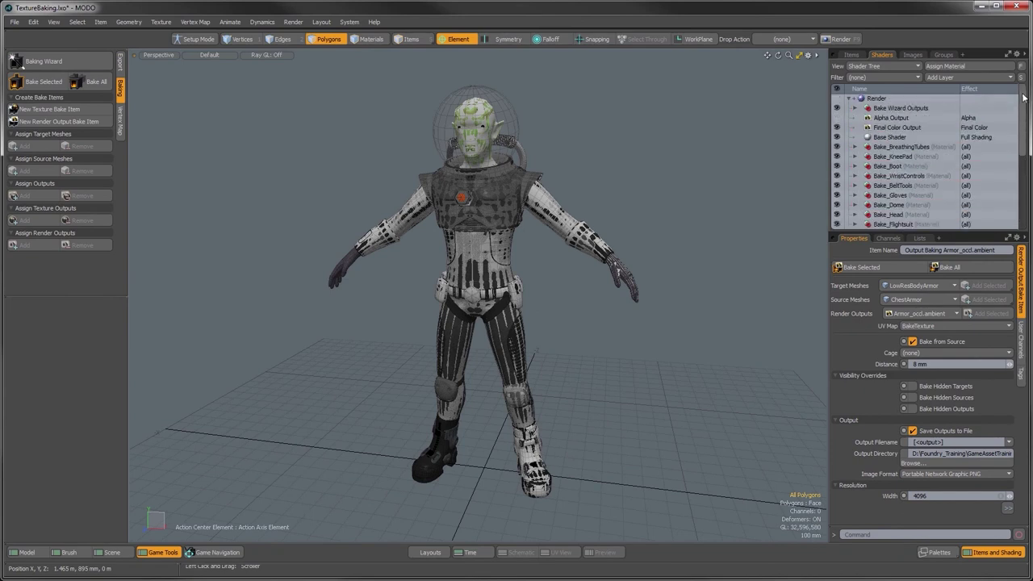
Rename the Bake Wizard Outputs group to 'ArmorBake Wizard'.
left_click(885, 109)
left_click(856, 108)
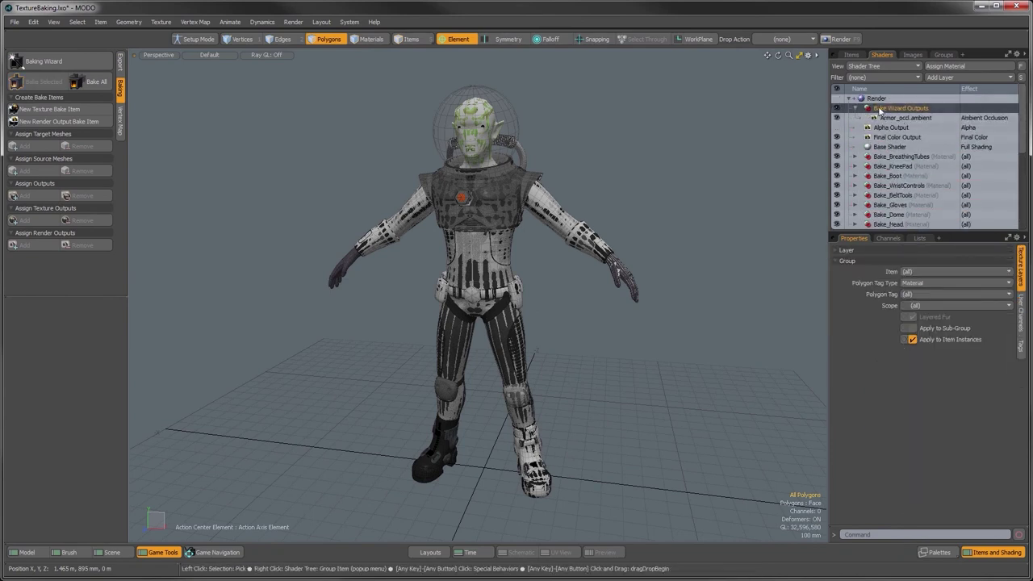
double_click(879, 109)
left_click(864, 108)
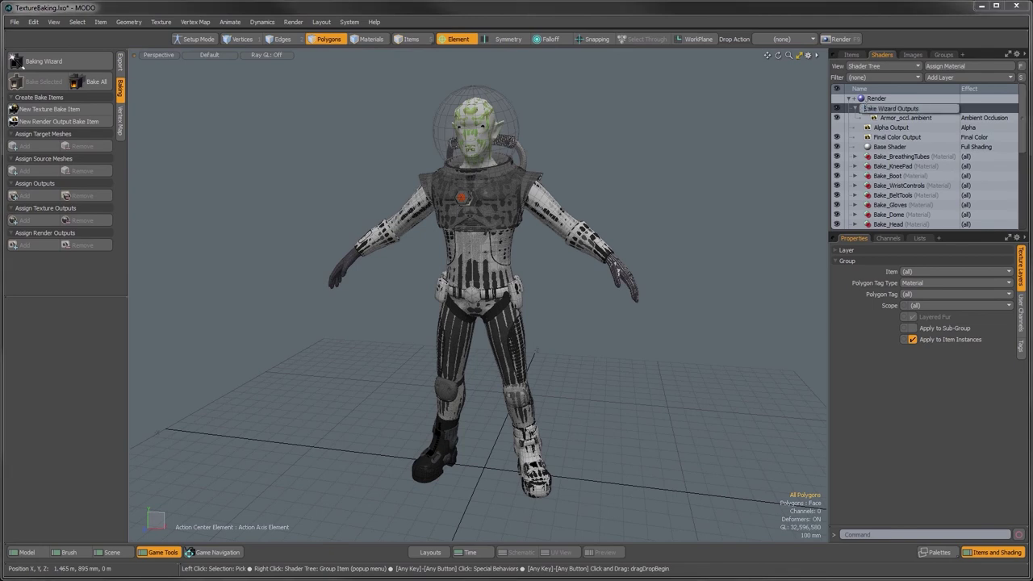
type("Armor")
key("BackSpace")
key("BackSpace")
key("BackSpace")
key("BackSpace")
key("BackSpace")
key("BackSpace")
key("Return")
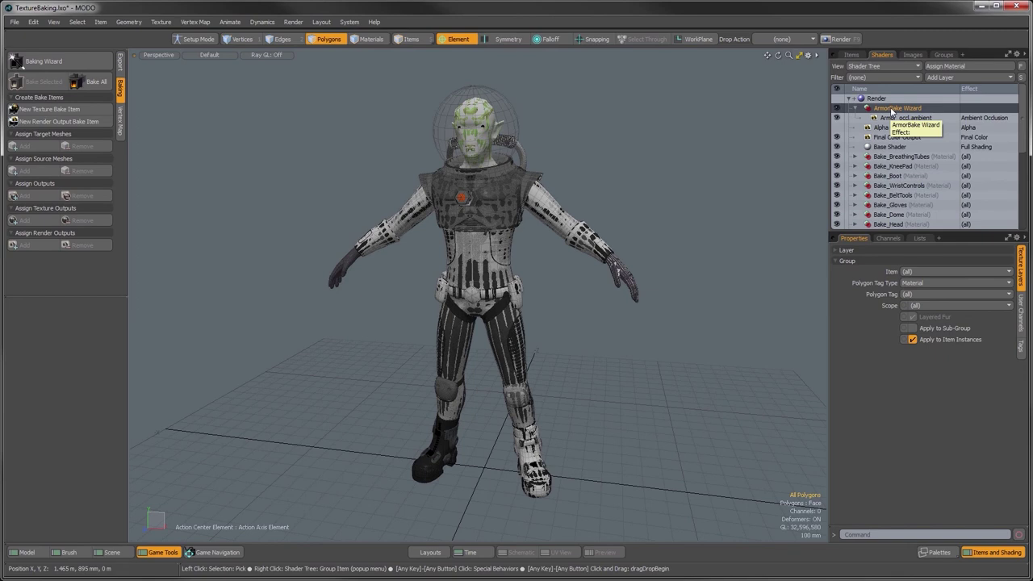
Set the ArmorBake Wizard group's editor color to green.
right_click(890, 109)
mouse_move(889, 129)
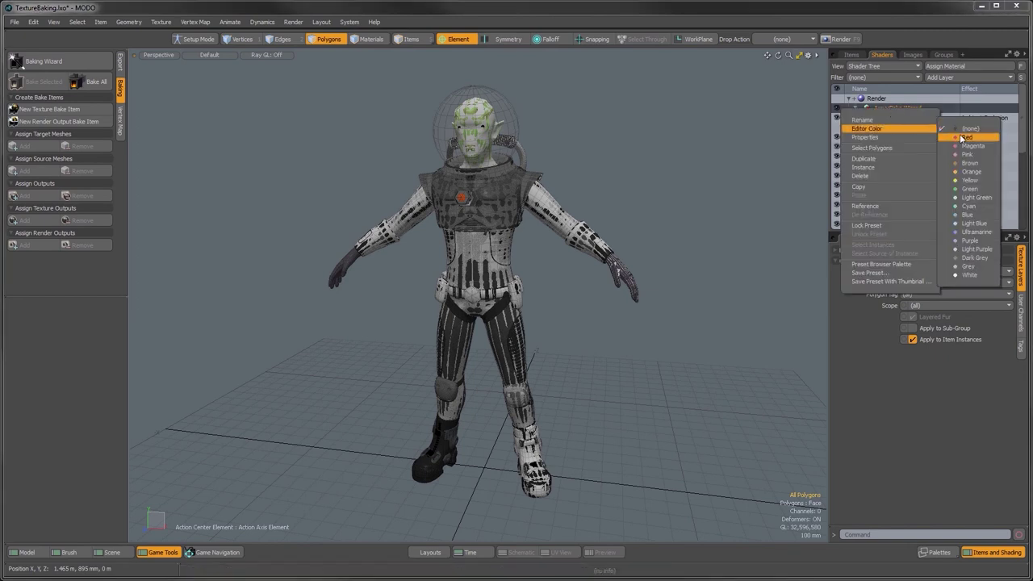
left_click(966, 189)
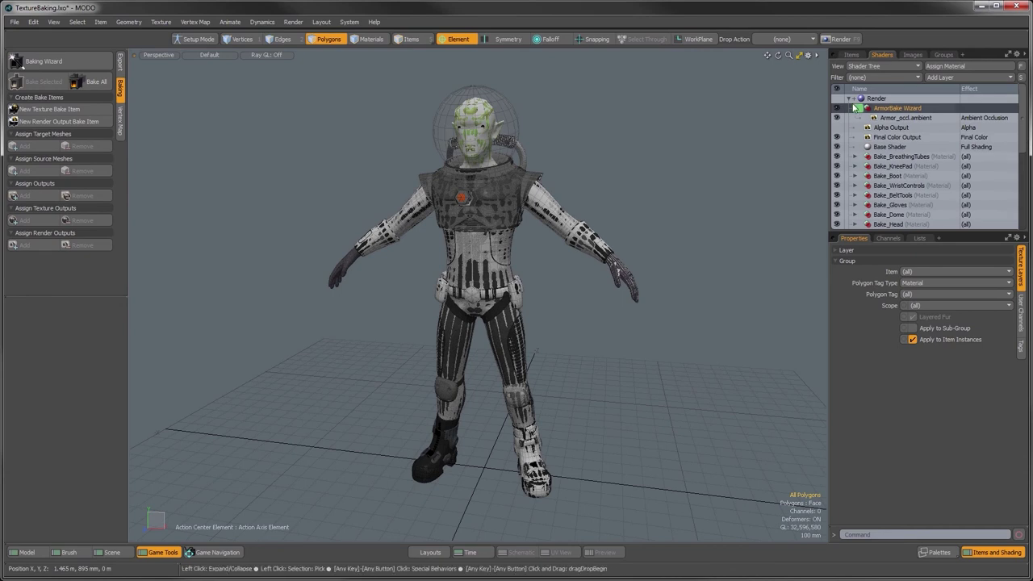
Set the Armor_occl.ambient output bake item's editor color to orange.
left_click_drag(1021, 153, 1022, 225)
right_click(880, 199)
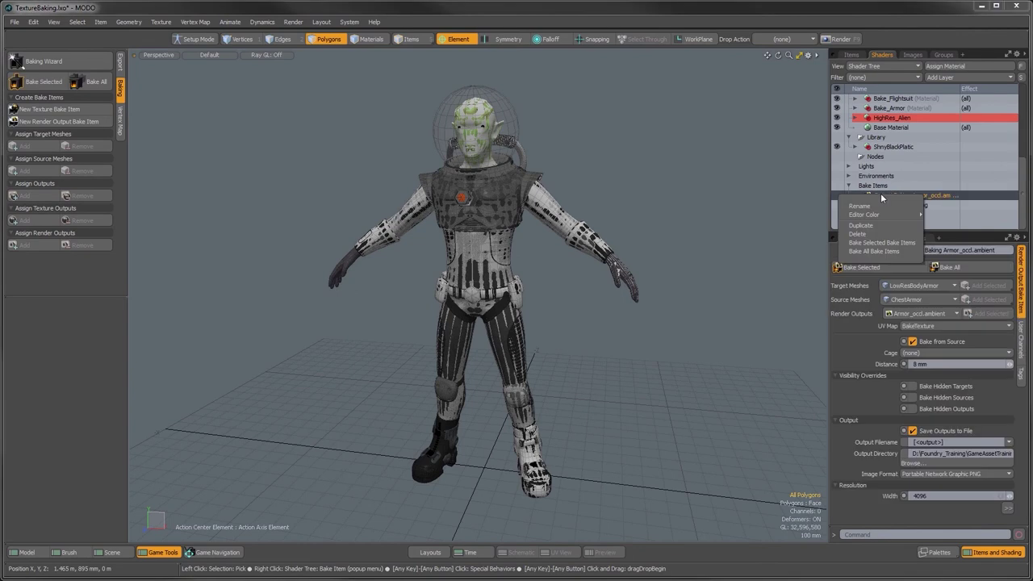
mouse_move(883, 213)
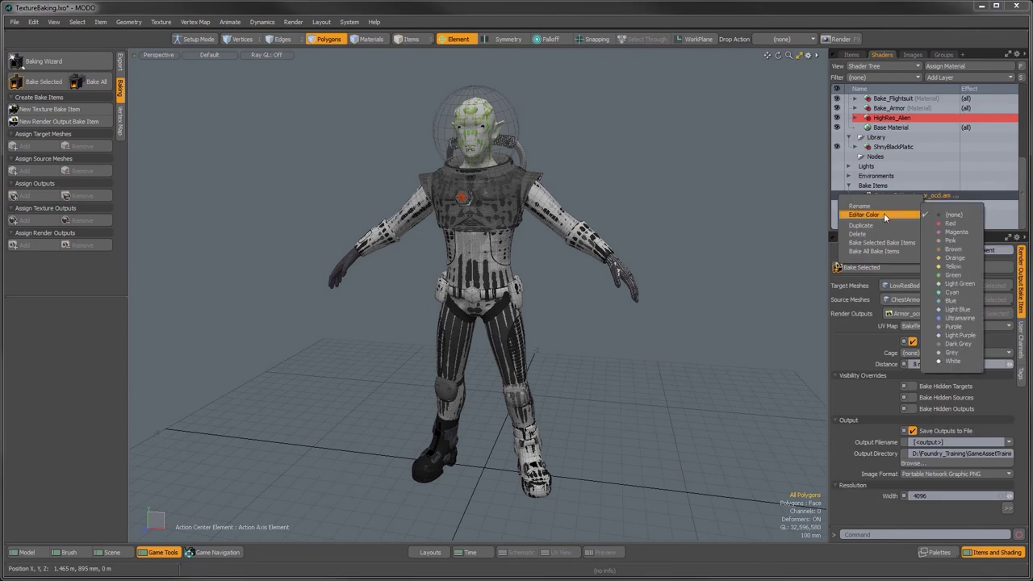
left_click(951, 258)
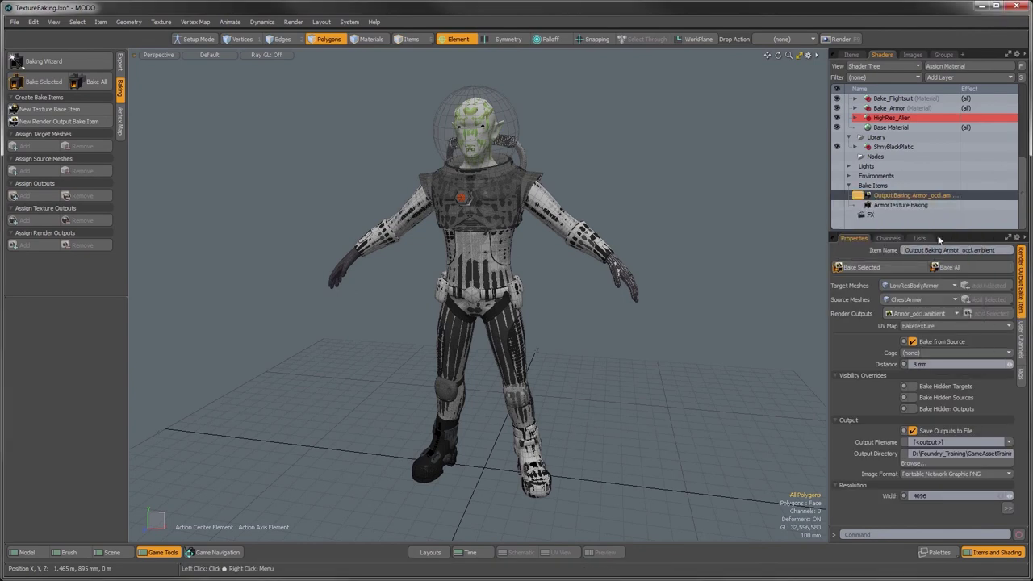
Tag ArmorTexture Baking yellow, then select the LowResKneePads mesh in the Items list.
left_click(893, 207)
right_click(894, 211)
mouse_move(892, 223)
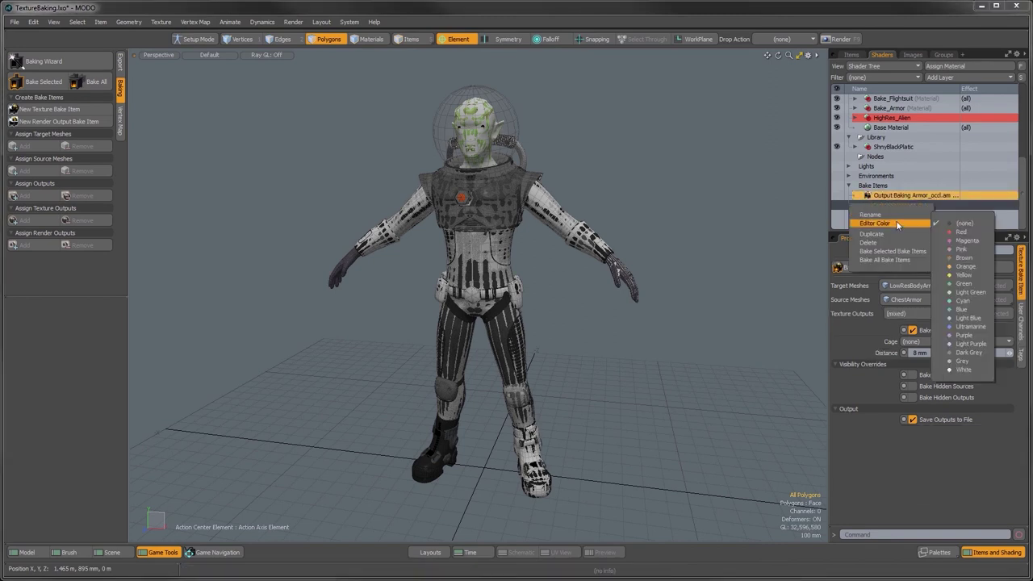
left_click(965, 275)
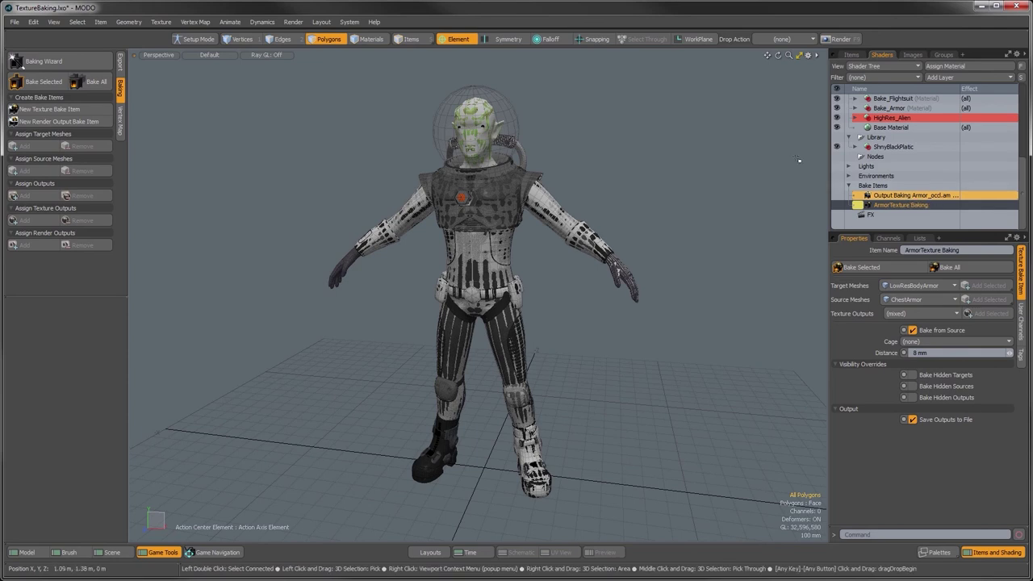
left_click(851, 54)
left_click(944, 164)
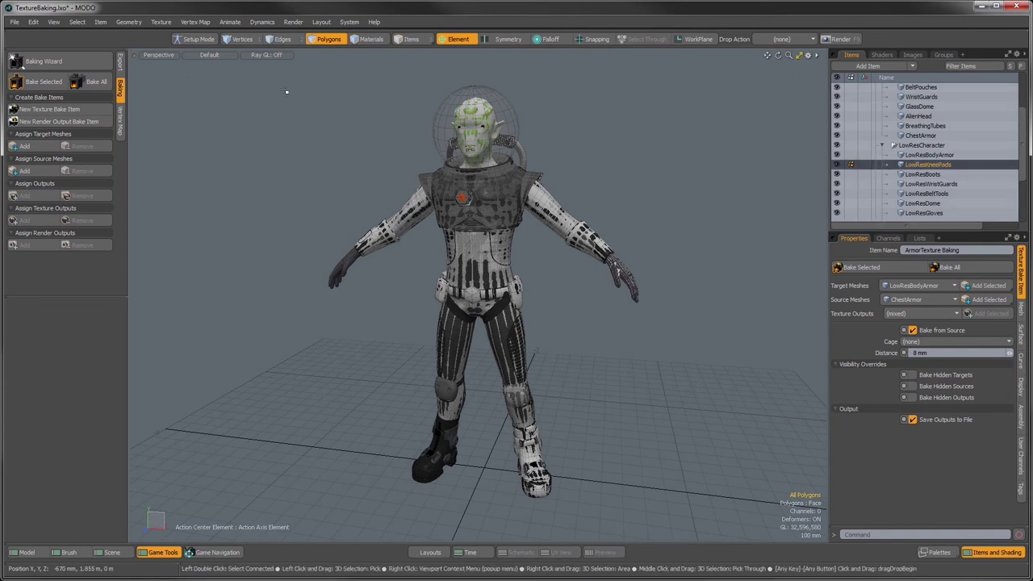
Start a Bake Wizard bake named KneePad at 512 × 512, targeting the Bake_KneePad material.
left_click(56, 61)
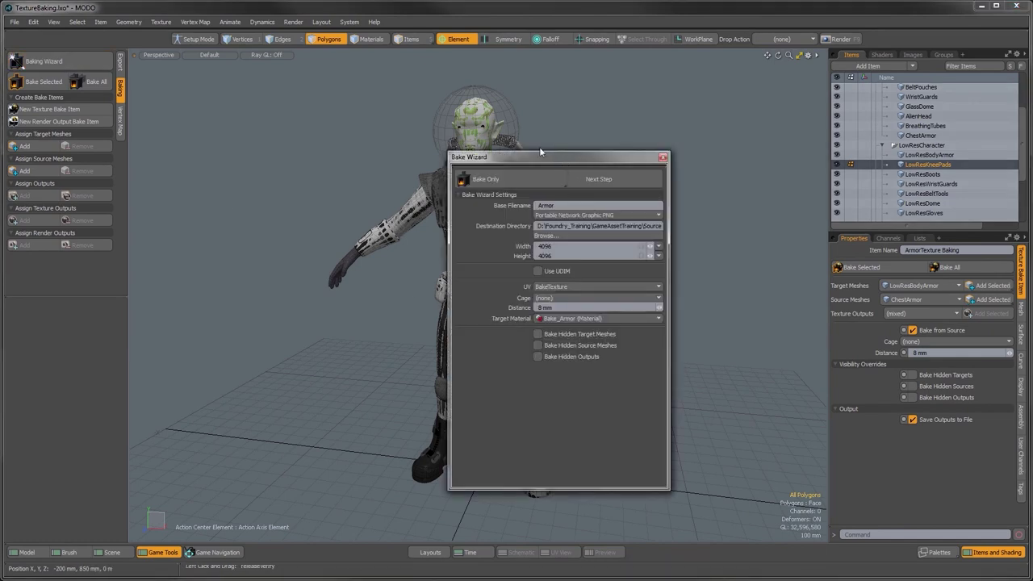
double_click(557, 205)
type("KneePad")
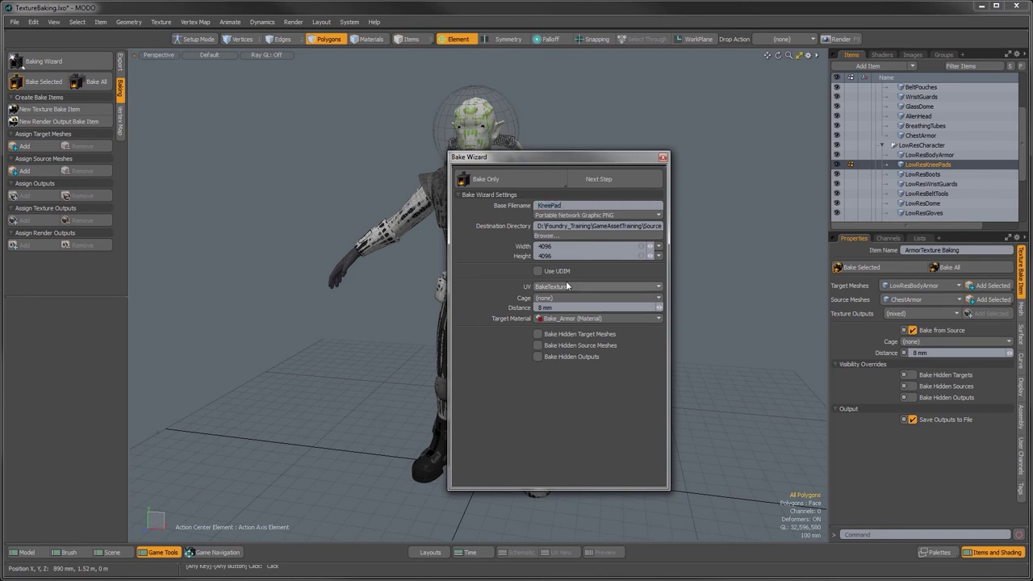
left_click(641, 249)
type("512")
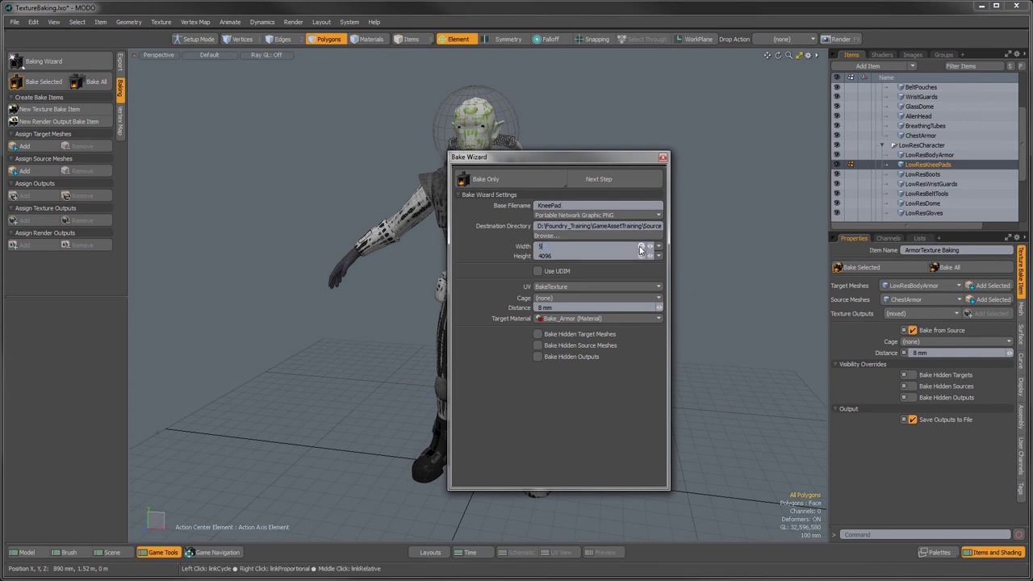
key("Return")
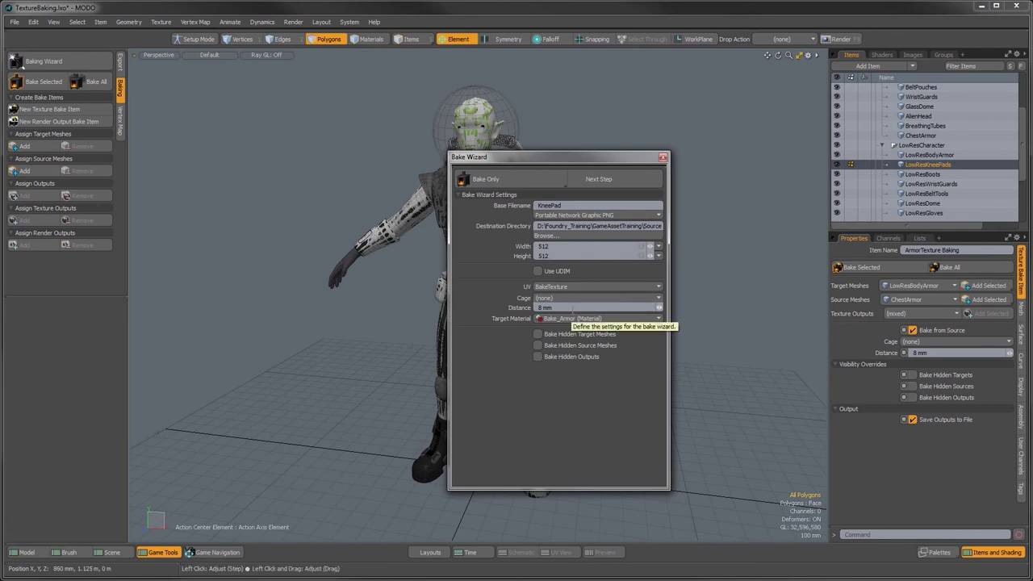
left_click(552, 319)
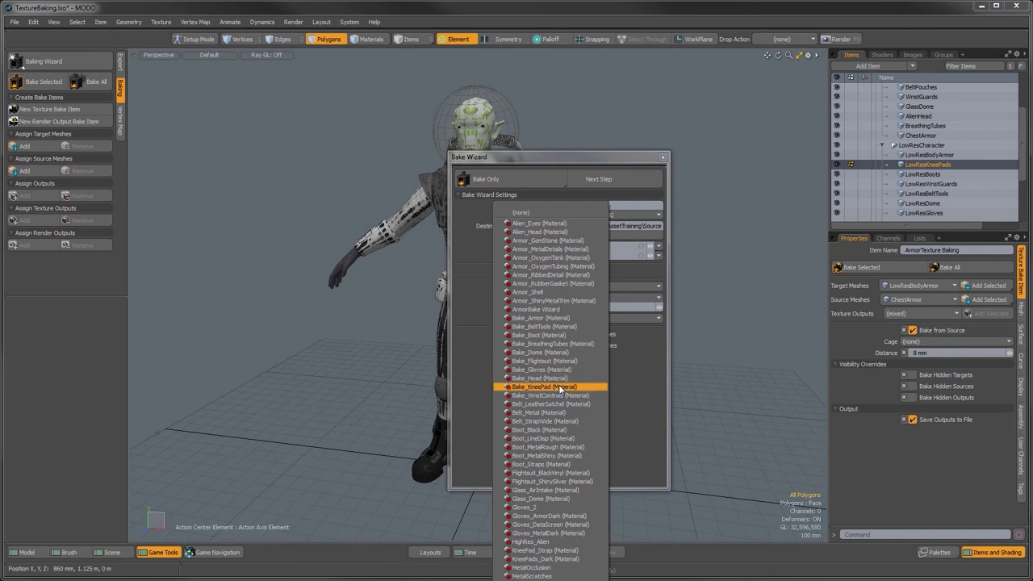
left_click(558, 387)
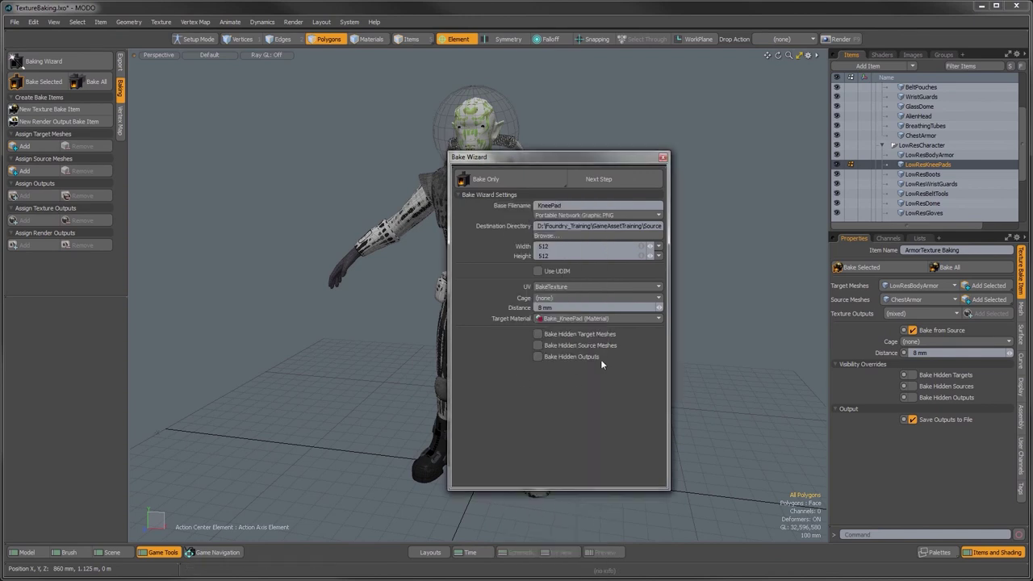
left_click(609, 179)
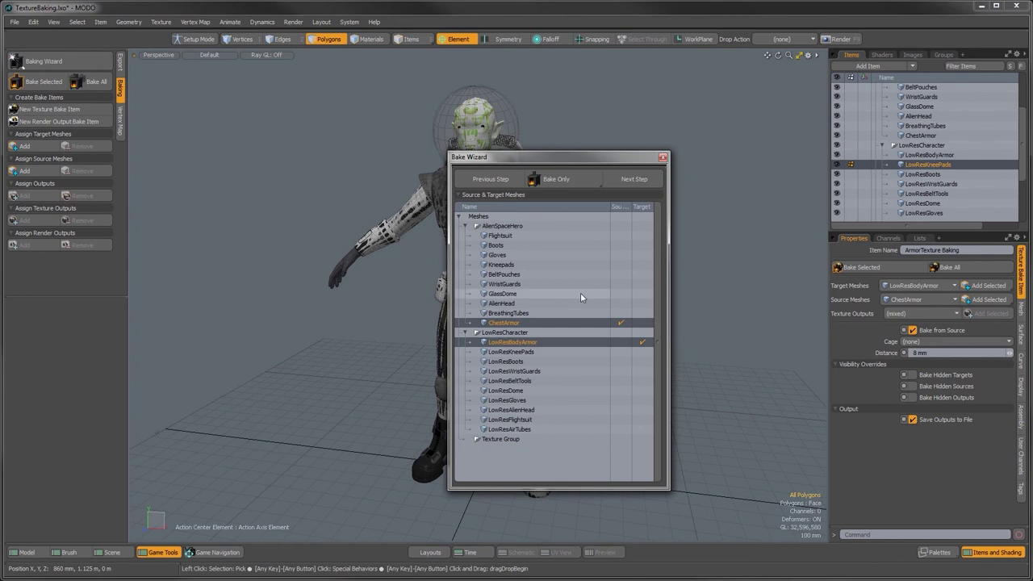
Make Kneepads the source and LowResKneePads the target, replacing ChestArmor and LowResBodyArmor.
left_click(641, 352)
left_click(641, 342)
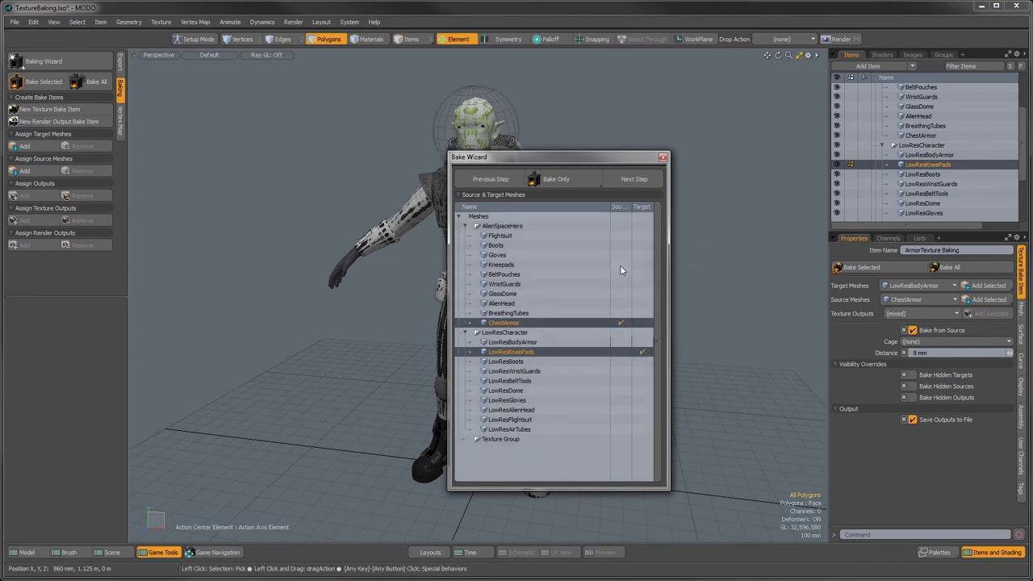
left_click(621, 264)
left_click(620, 323)
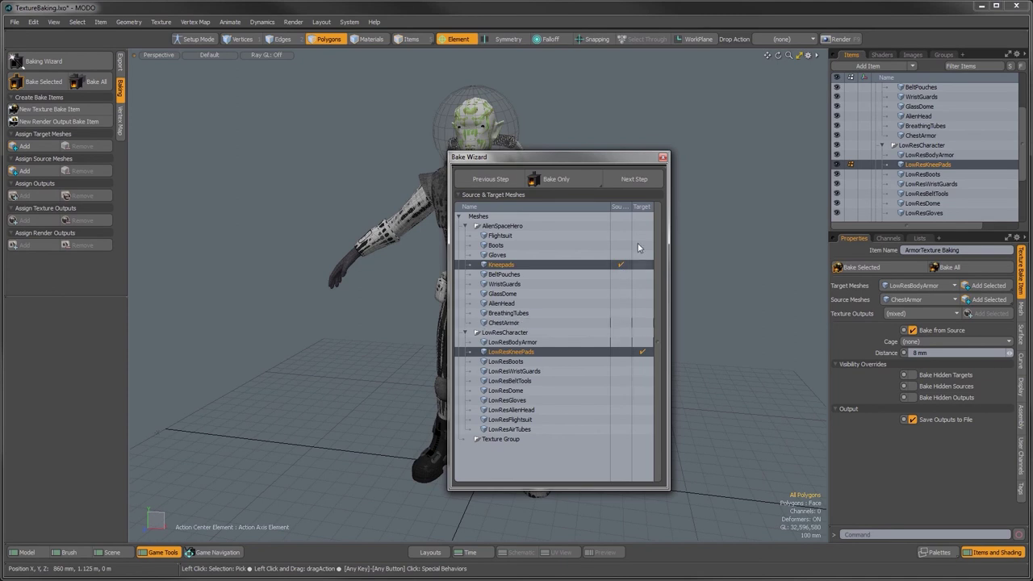
left_click(632, 178)
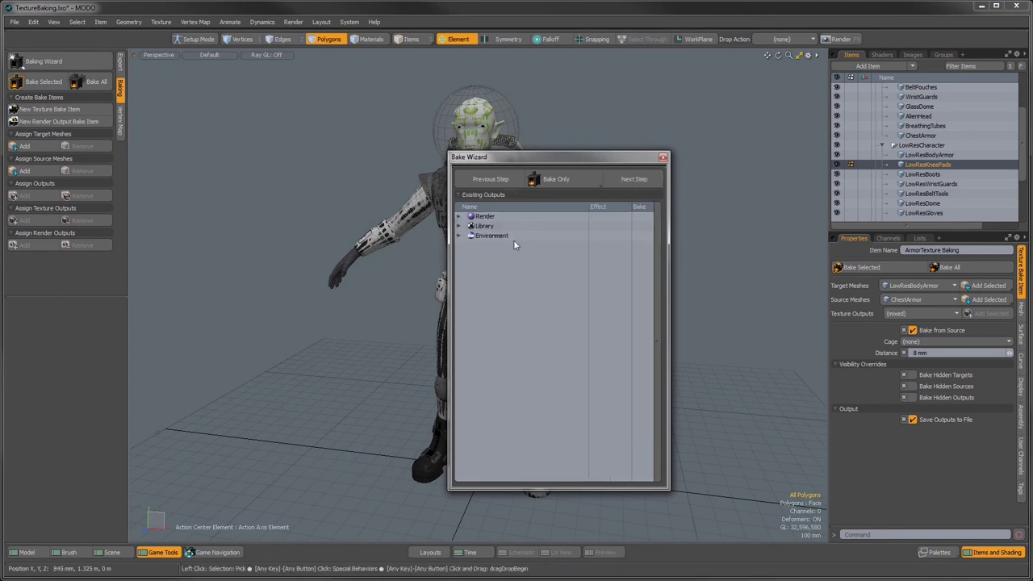
Advance to New Outputs and choose Create Bake Items Only so nothing is baked.
left_click(633, 179)
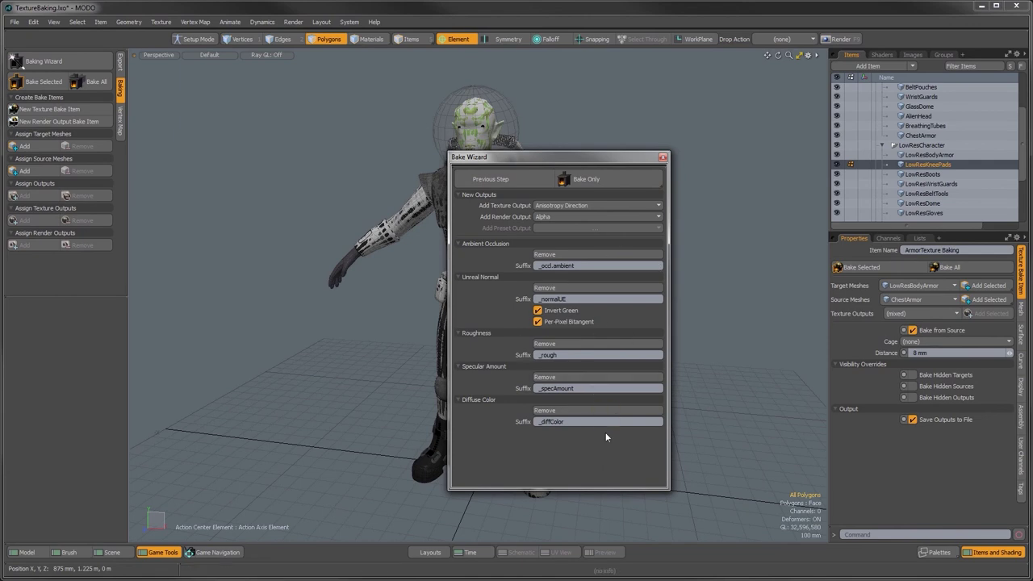
left_click_drag(581, 153, 592, 139)
left_click(589, 162)
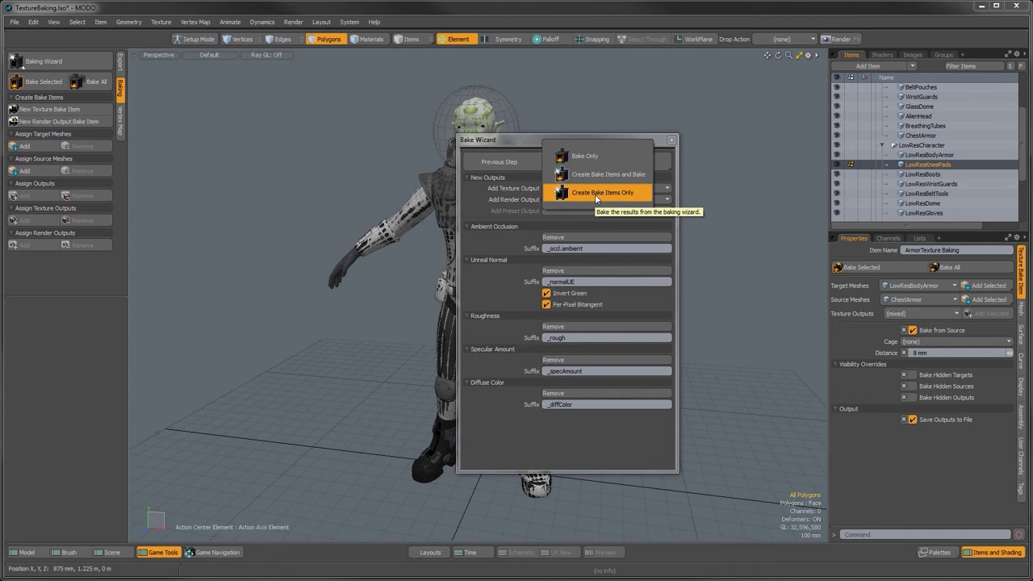
left_click(595, 194)
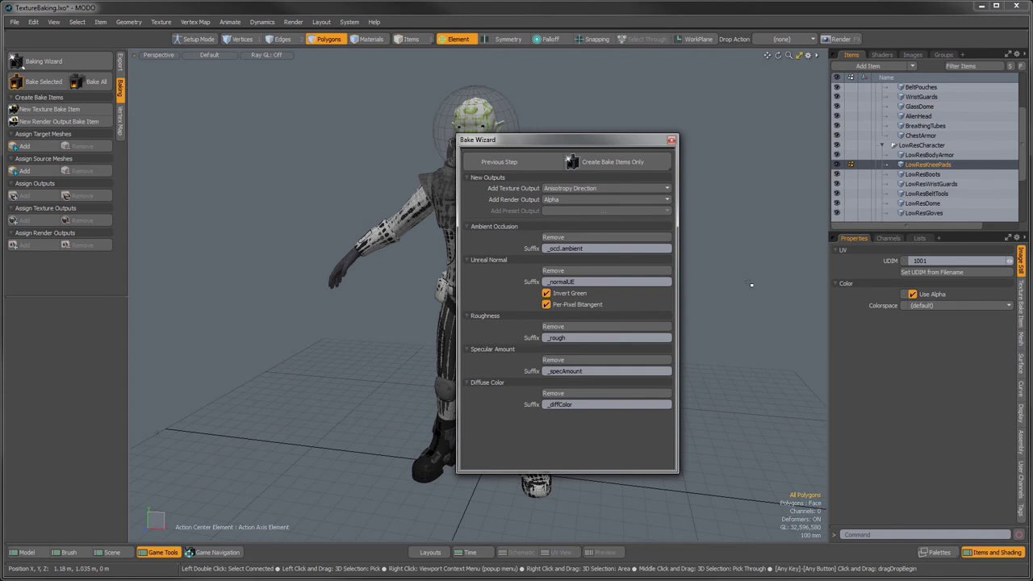
In the Shader Tree, expand Bake_KneePad and inspect its normalUE, rough, specAmount and diffColor layers.
left_click(882, 55)
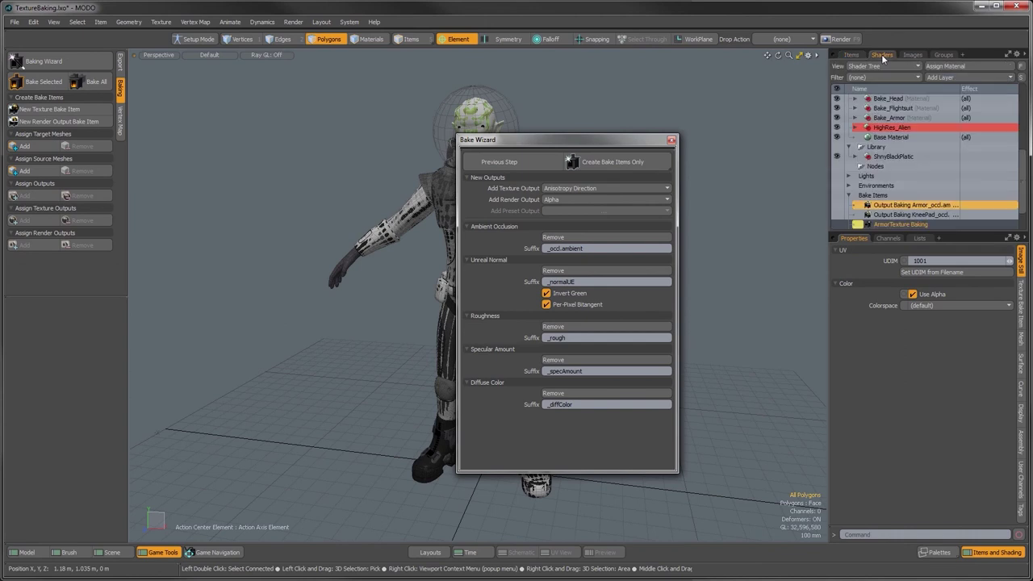
scroll(876, 139, "up", 3)
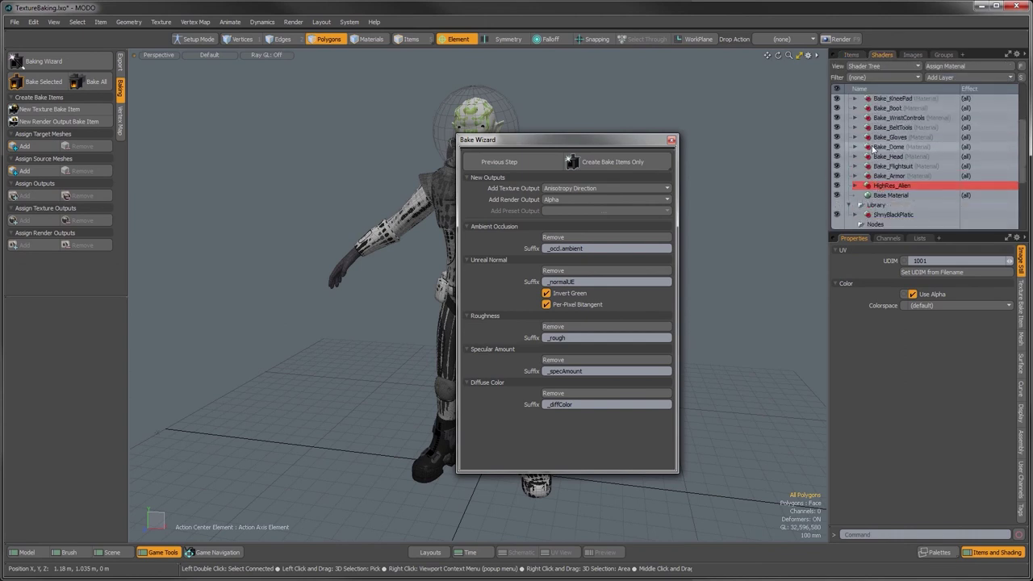
scroll(871, 144, "up", 3)
left_click(854, 127)
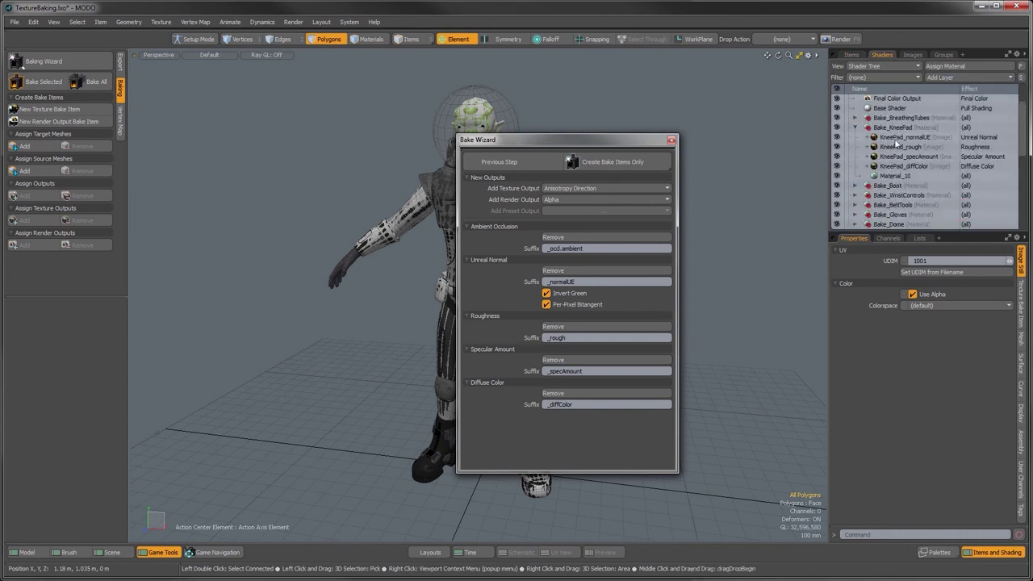
left_click(898, 137)
left_click(898, 147)
left_click(899, 156)
left_click(895, 166)
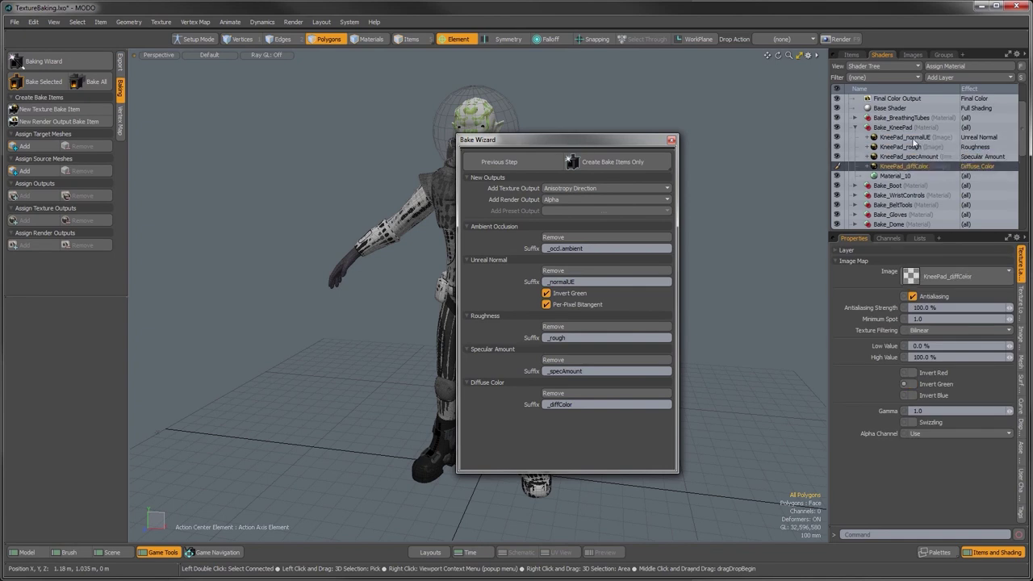
scroll(915, 167, "down", 5)
scroll(915, 167, "down", 4)
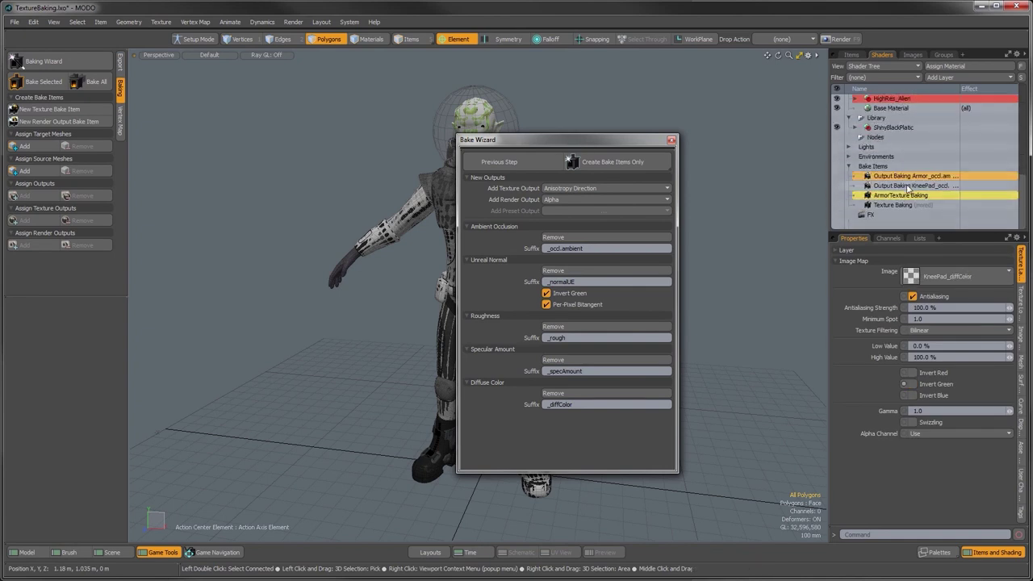
Rename the Texture Baking item to 'KneePadTexture Baking'.
left_click(886, 206)
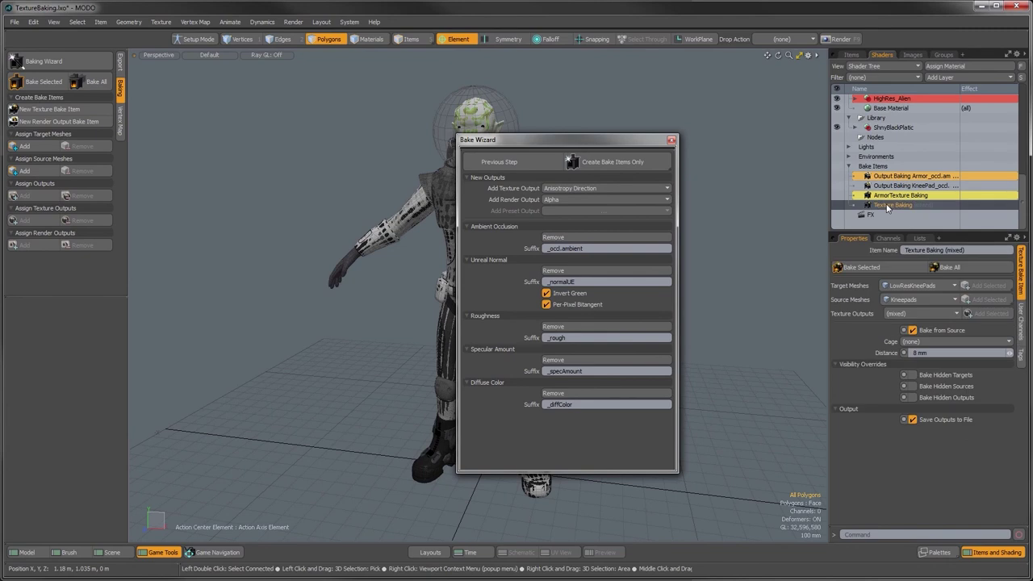
double_click(887, 207)
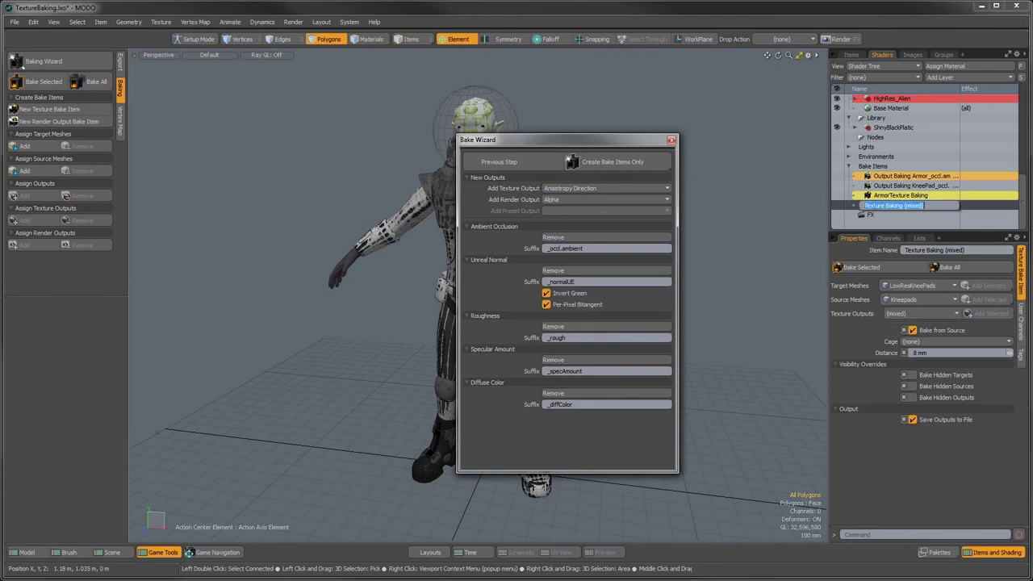
left_click(878, 212)
type("KneePad")
key("Return")
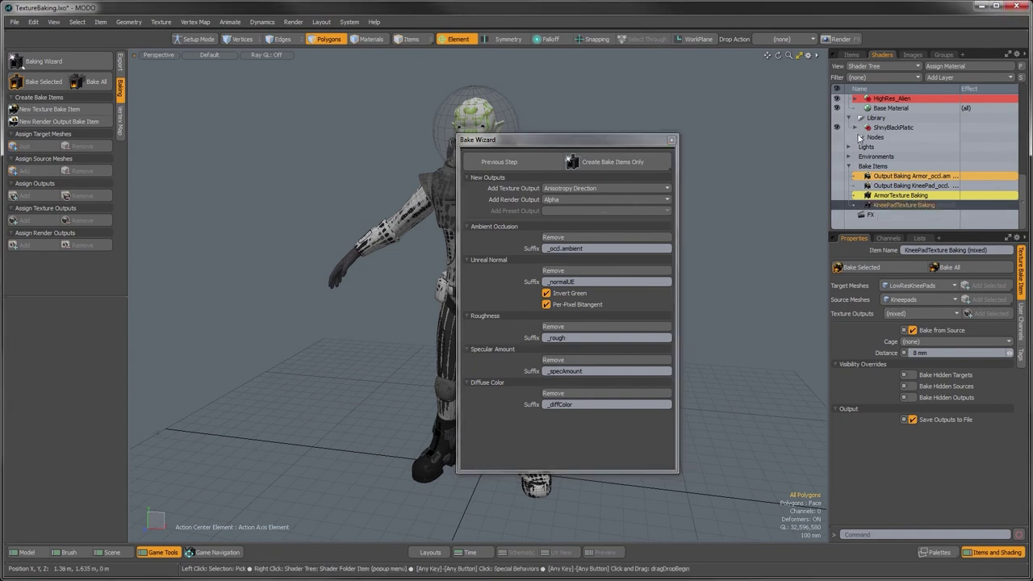
Tag the KneePad output bake item brown and KneePadTexture Baking yellow.
left_click(885, 190)
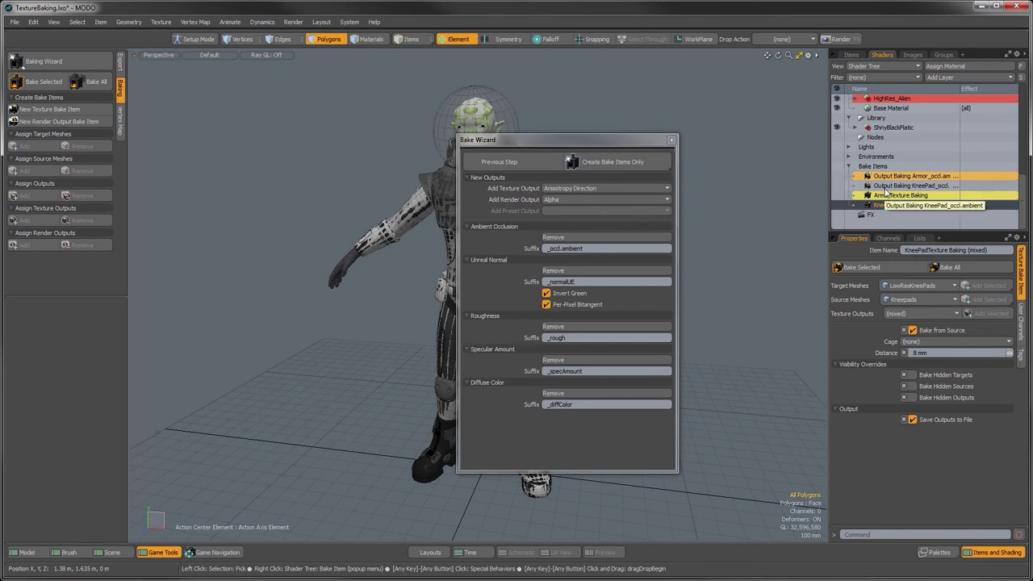
right_click(885, 191)
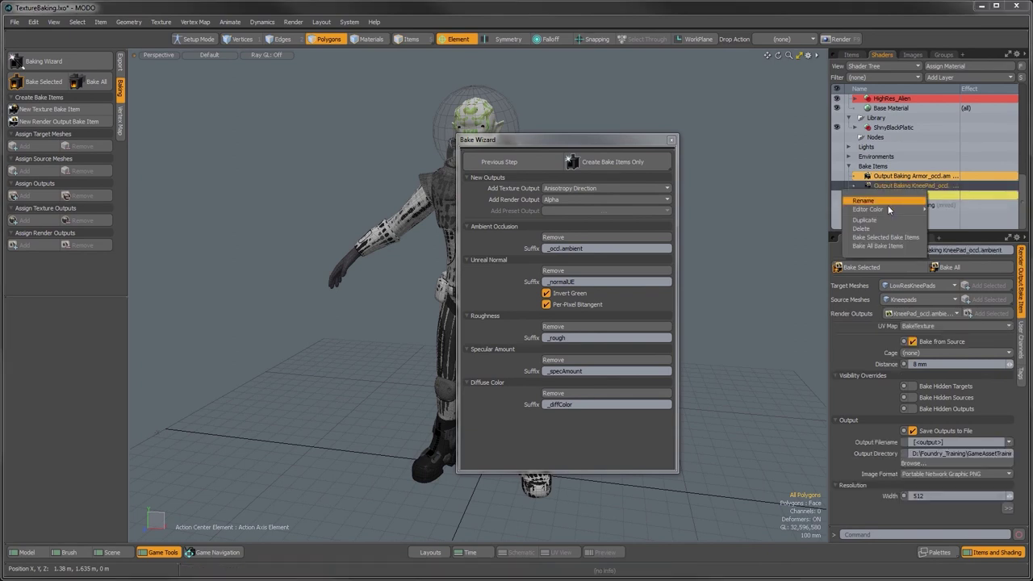
mouse_move(887, 208)
left_click(967, 245)
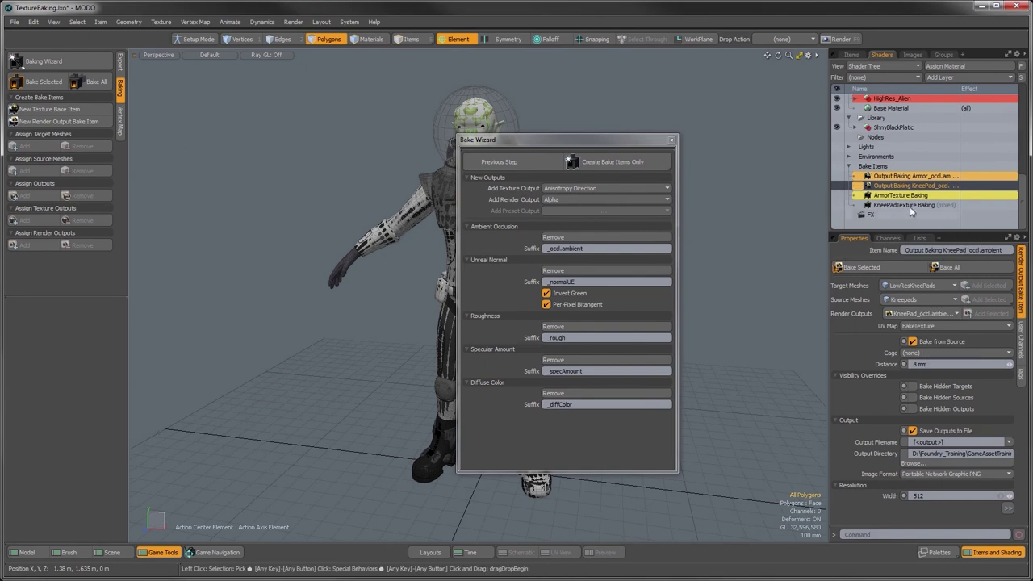
right_click(906, 205)
mouse_move(892, 225)
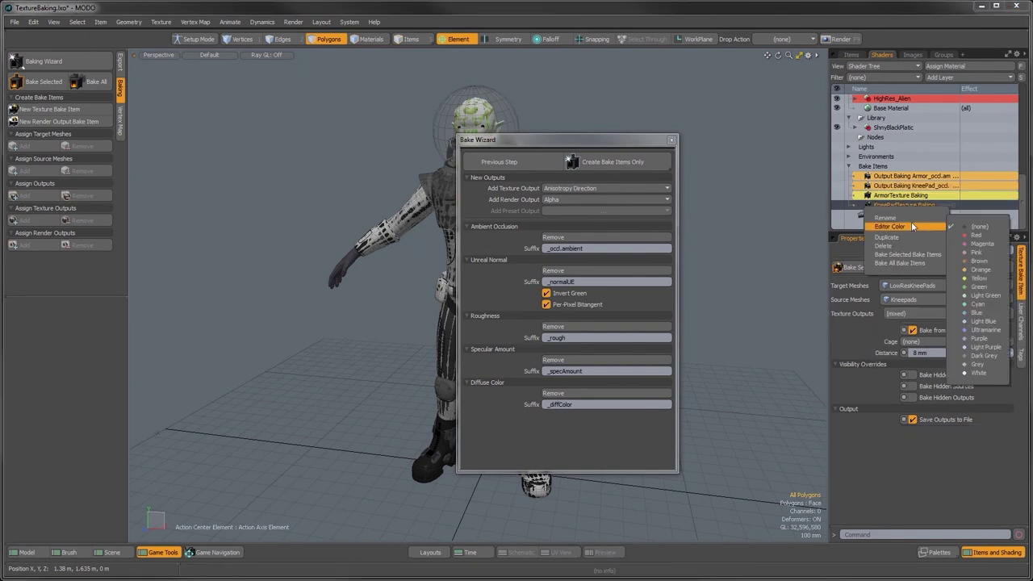
left_click(965, 280)
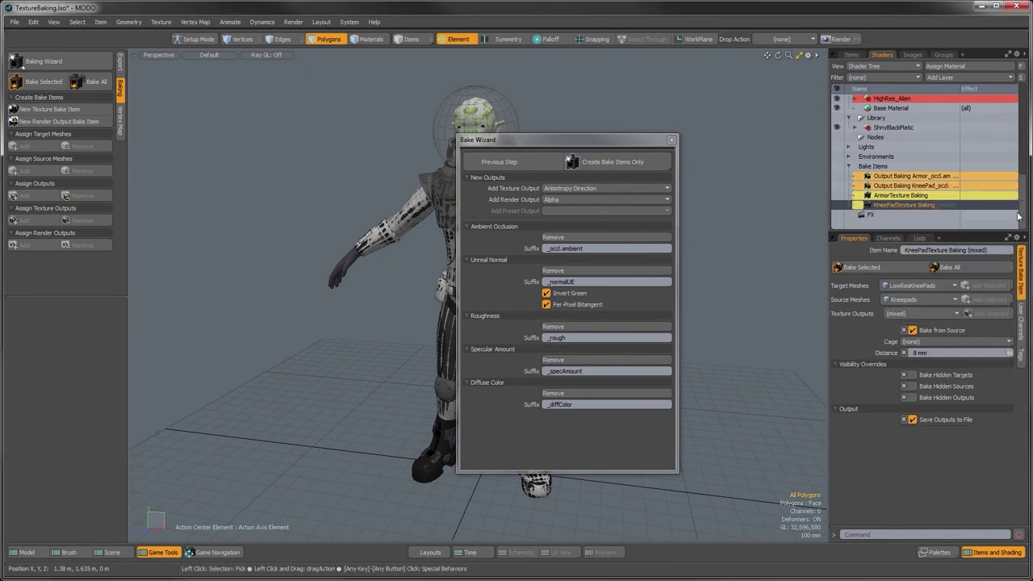
left_click_drag(1021, 210, 1019, 113)
Rename the Bake Wizard Outputs group to 'KneePadBake Wizard'.
double_click(897, 108)
key("End")
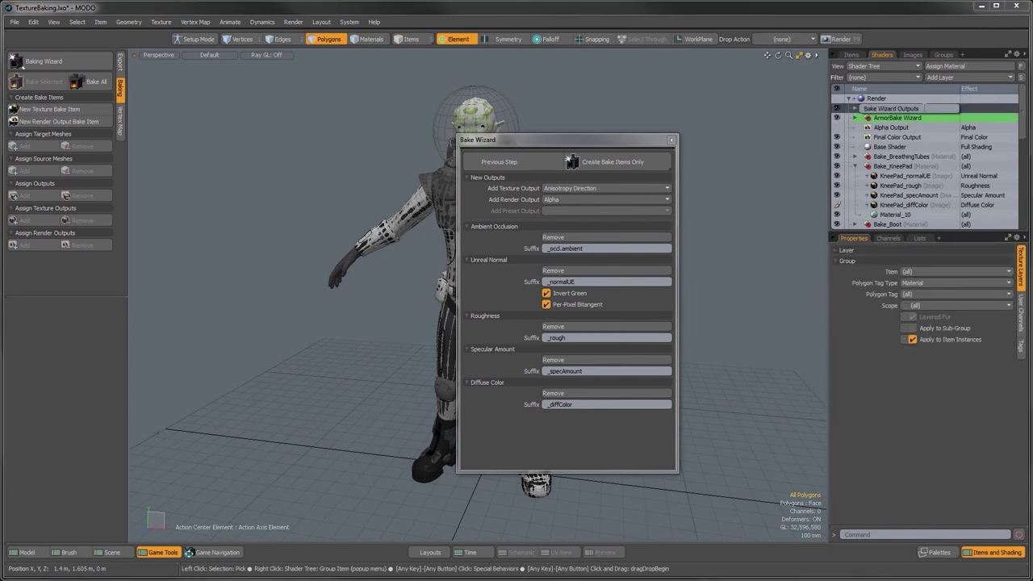
key("BackSpace")
key("BackSpace")
key("BackSpace")
key("BackSpace")
key("BackSpace")
key("BackSpace")
key("BackSpace")
key("BackSpace")
key("Home")
type("KneePad")
key("Return")
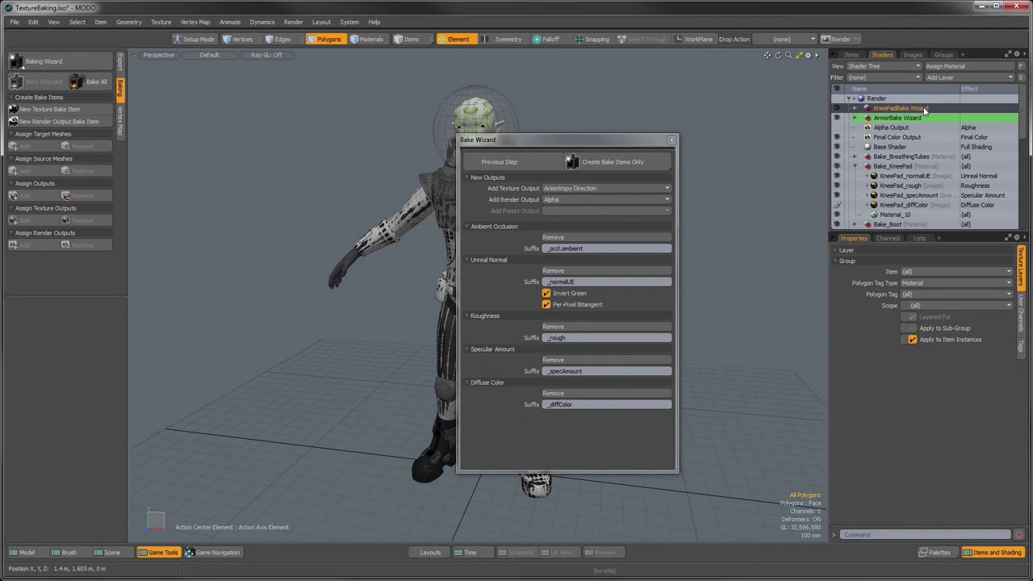
Tag the KneePadBake Wizard group green and close the Bake Wizard.
right_click(925, 110)
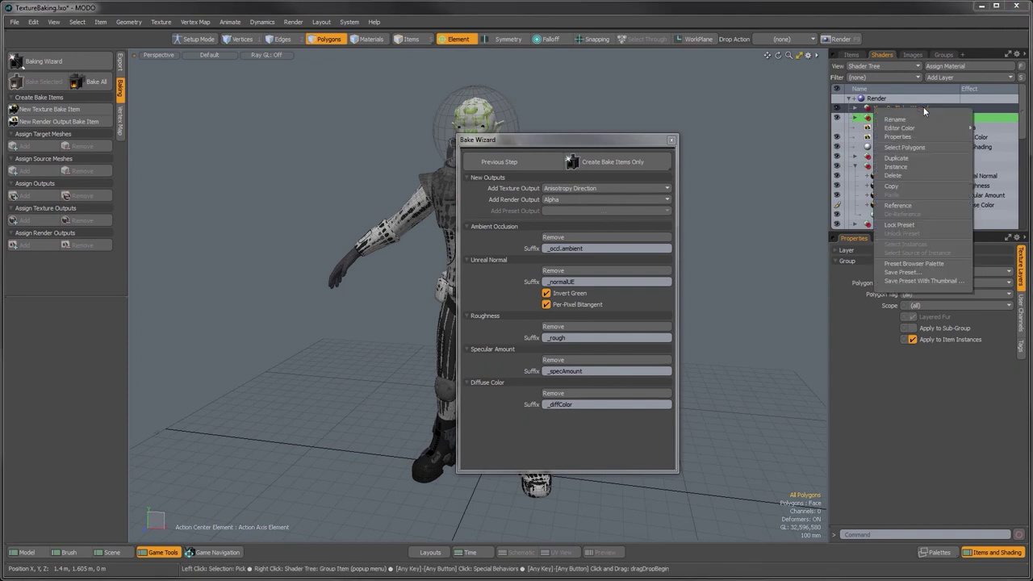
mouse_move(924, 127)
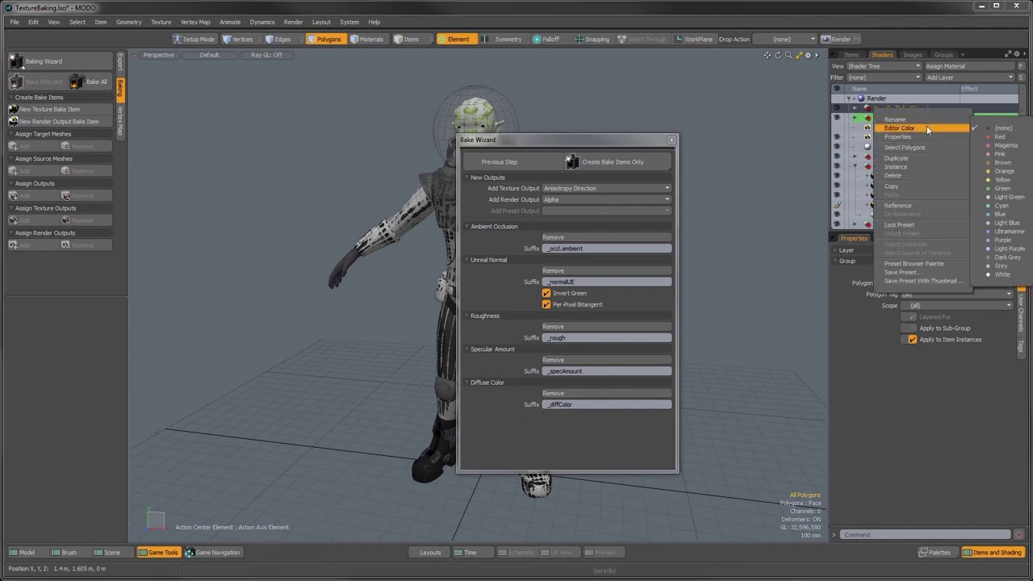
left_click(998, 188)
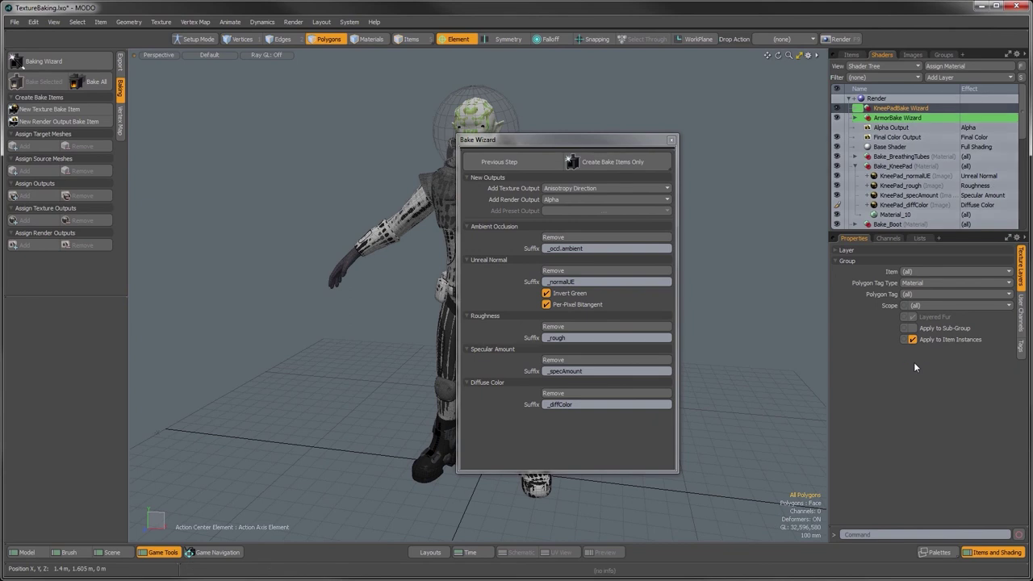
left_click(672, 140)
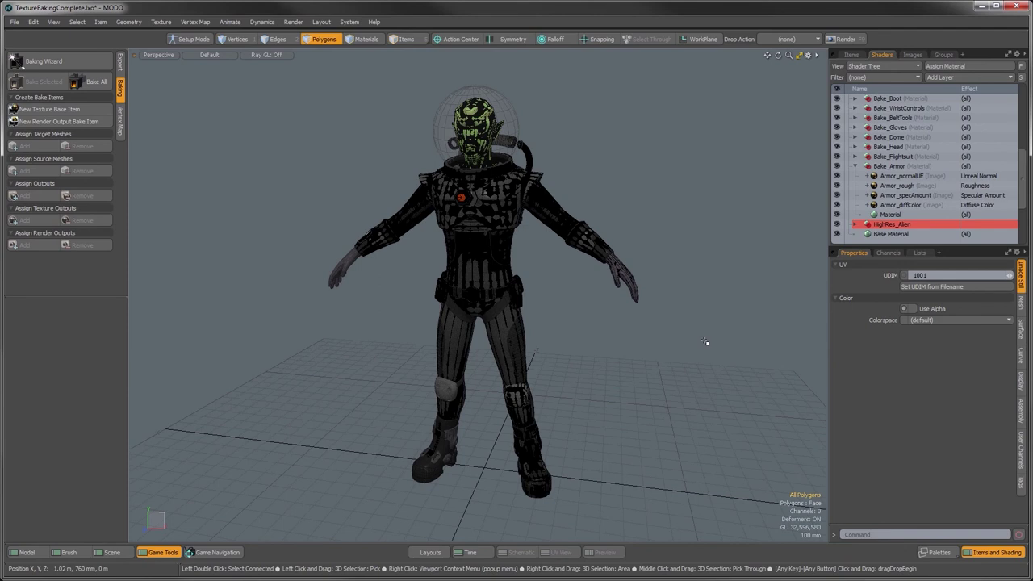
Orbit the finished character and browse the Bake_Armor, Flightsuit, Head, Dome and Gloves materials.
left_click_drag(706, 343, 455, 319, "alt")
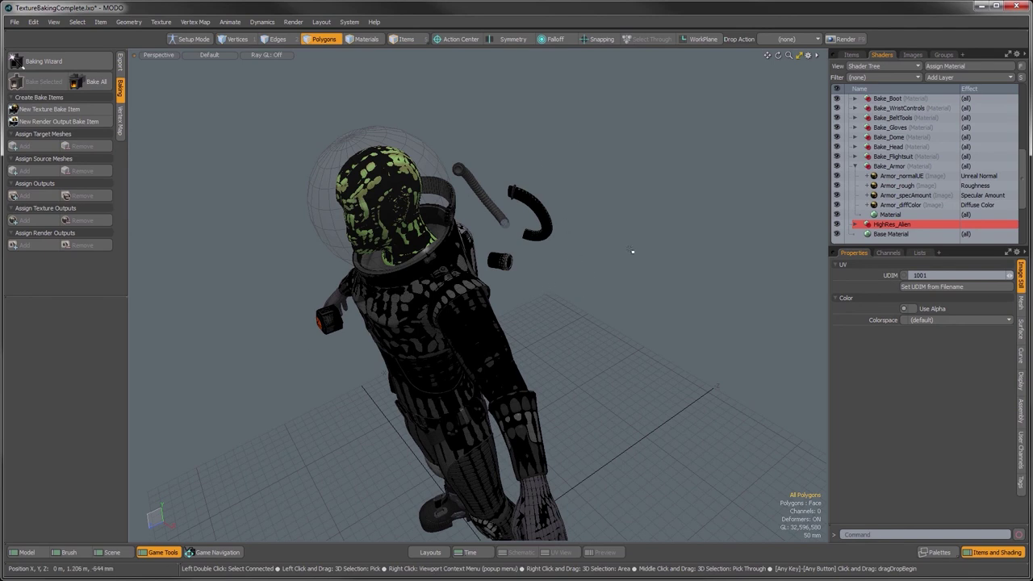
left_click_drag(556, 413, 492, 198, "alt")
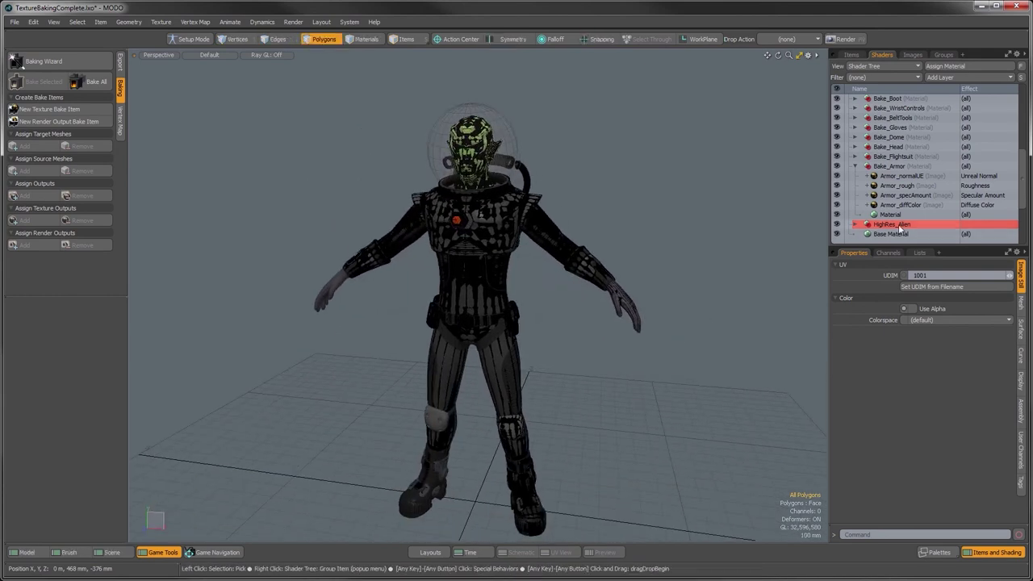
left_click(855, 166)
left_click(855, 156)
left_click(855, 157)
left_click(856, 146)
left_click(855, 147)
left_click(855, 138)
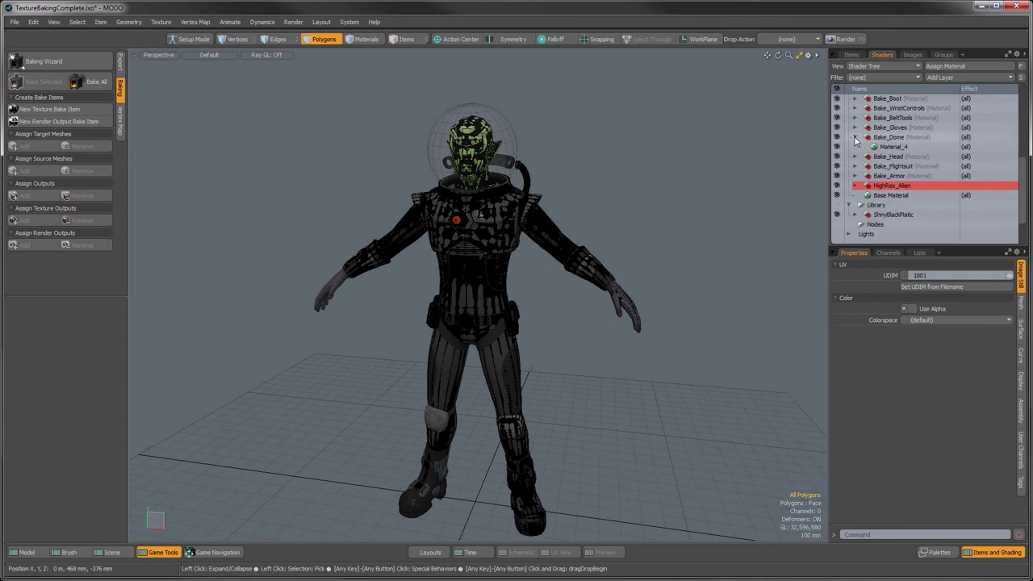
left_click(855, 137)
left_click(855, 128)
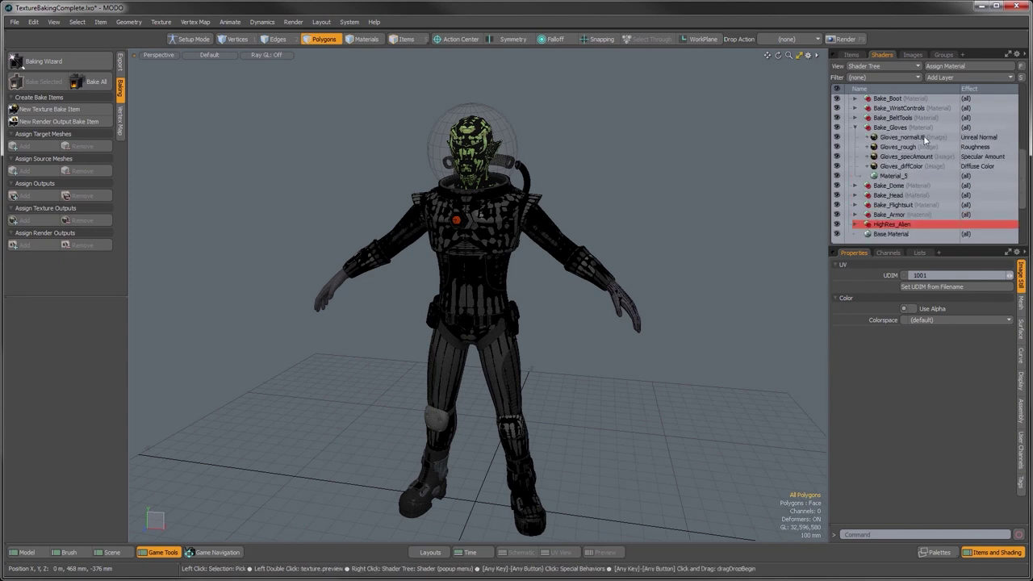
left_click(855, 127)
Expand Bake Items and select the WristGuardTexture Baking item.
left_click_drag(500, 242, 543, 227, "alt")
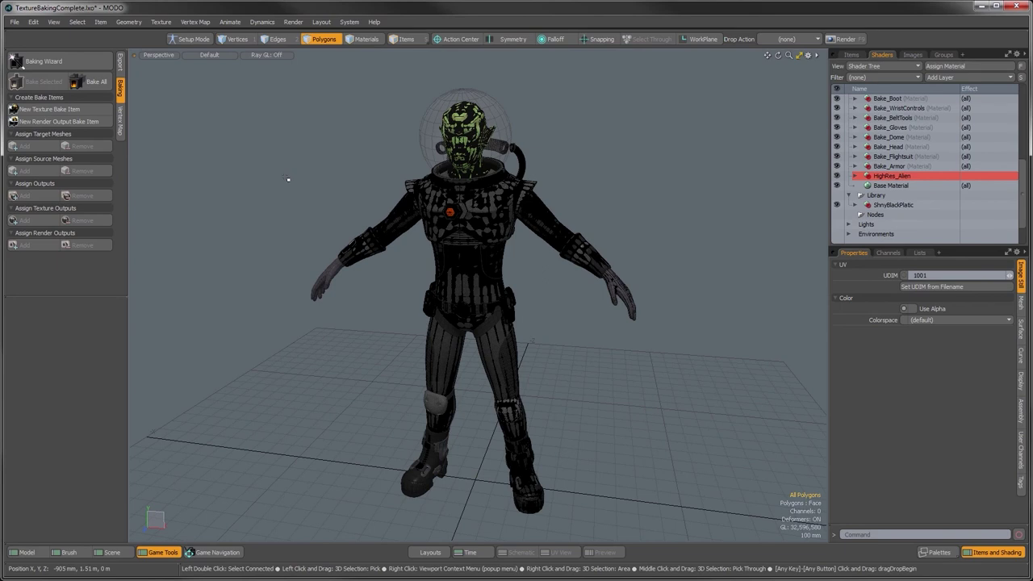
scroll(897, 186, "down", 1)
left_click(858, 227)
scroll(903, 178, "down", 5)
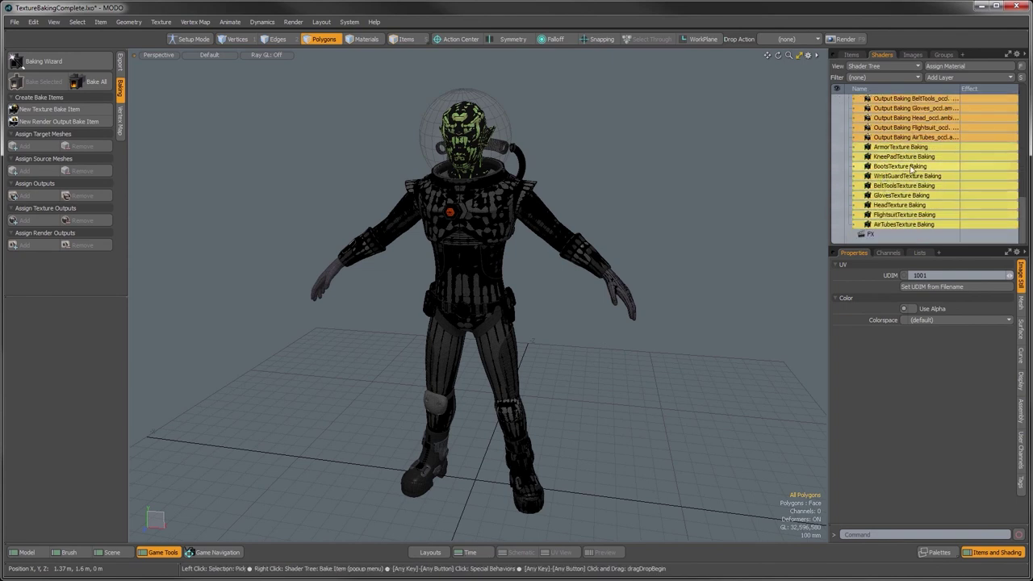
left_click(907, 175)
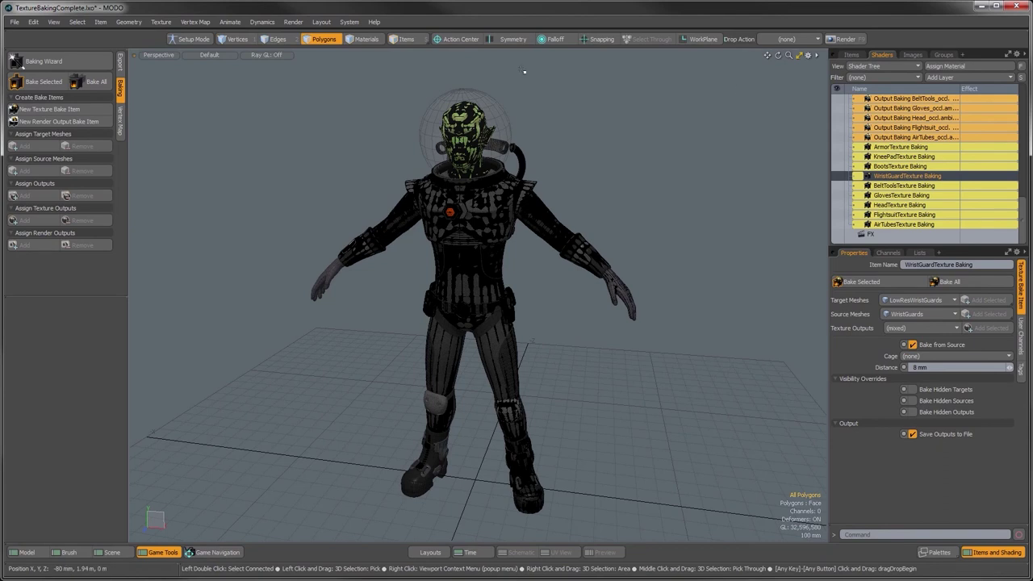
Select AirTubes_normalUE under Bake_BreathingTubes and set its image colorspace back to (none).
scroll(915, 177, "up", 5)
scroll(915, 175, "up", 2)
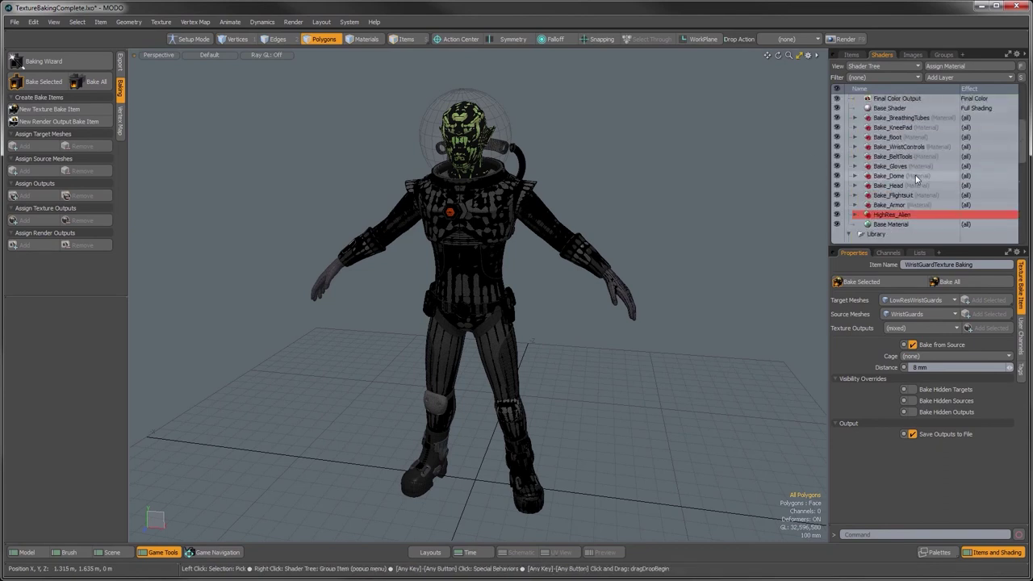
left_click(855, 118)
left_click(910, 127)
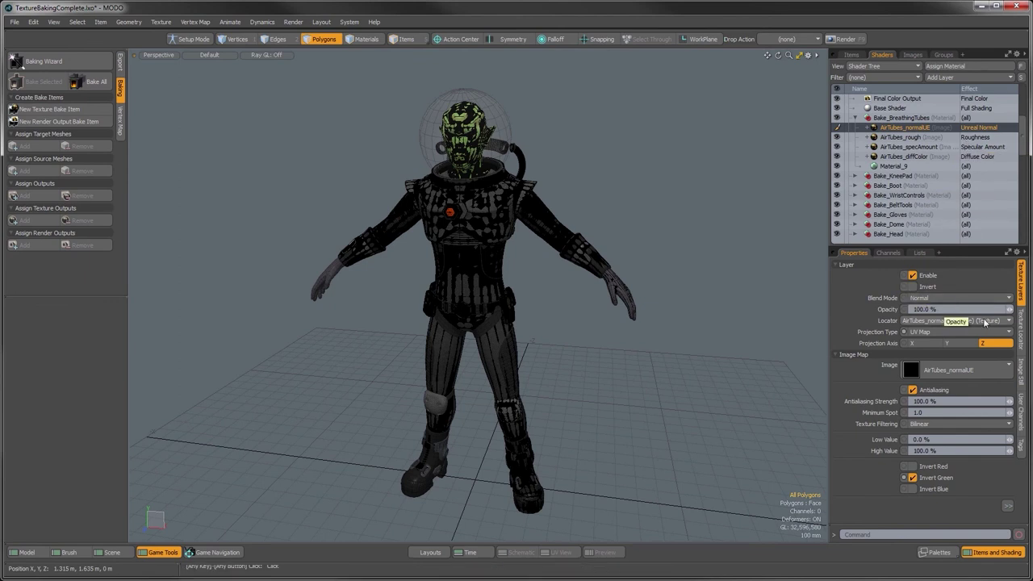
left_click(1020, 375)
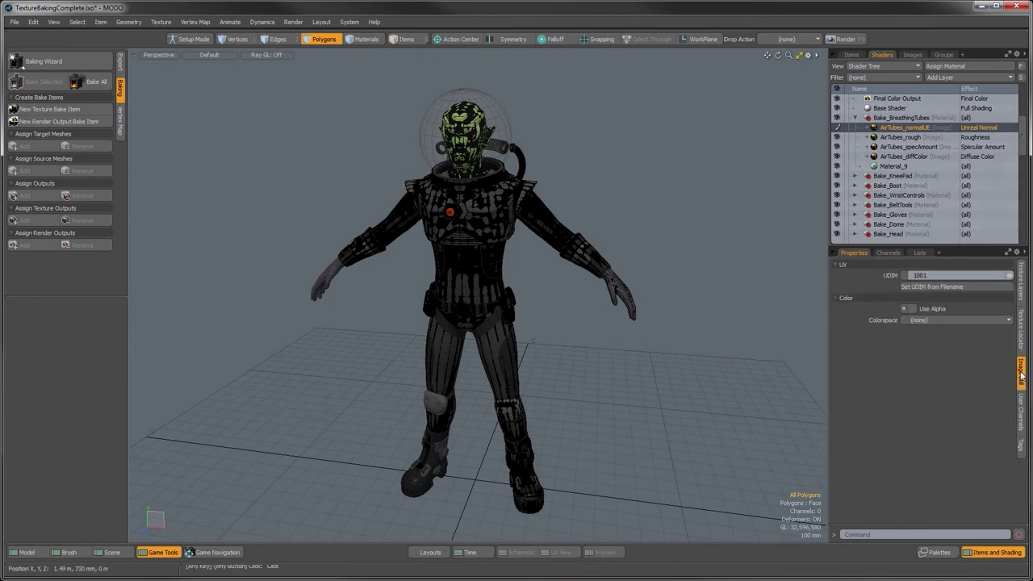
left_click(929, 317)
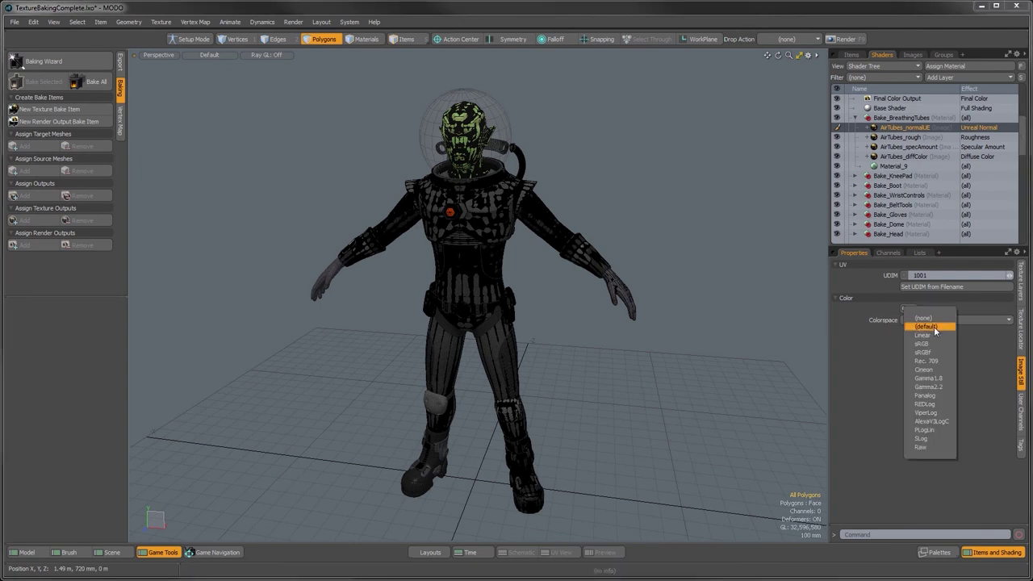
left_click(933, 326)
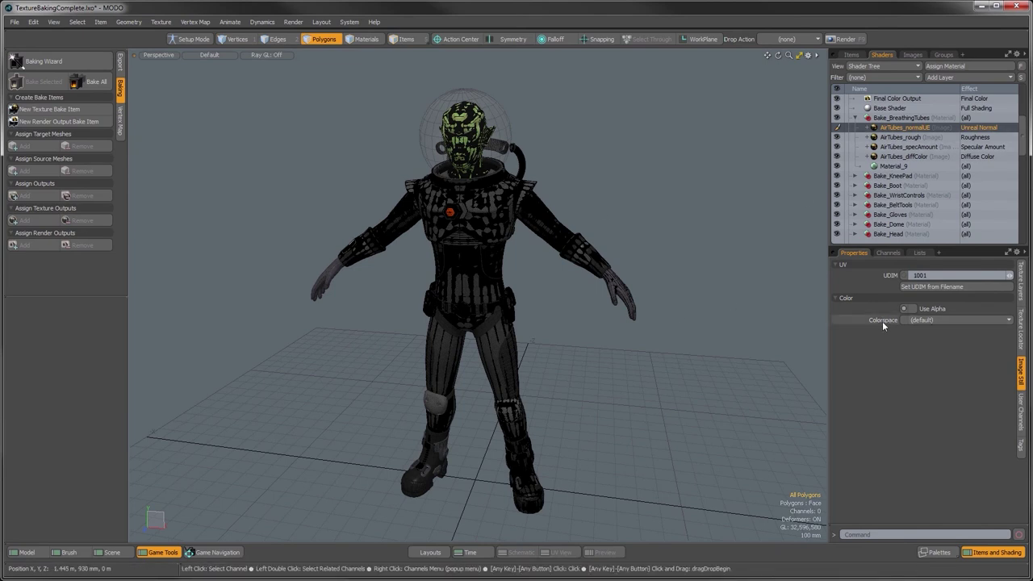
left_click(933, 319)
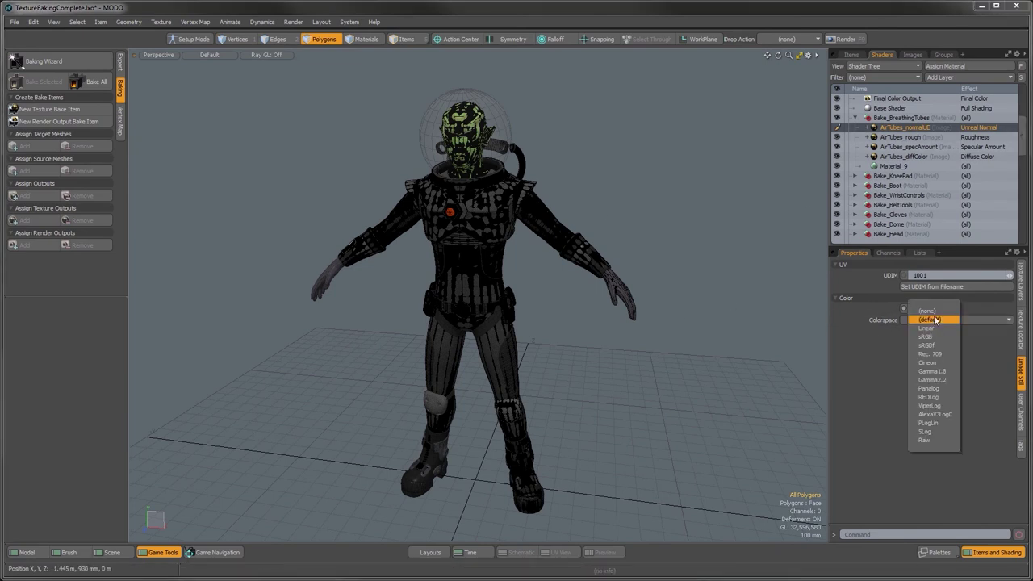
left_click(934, 312)
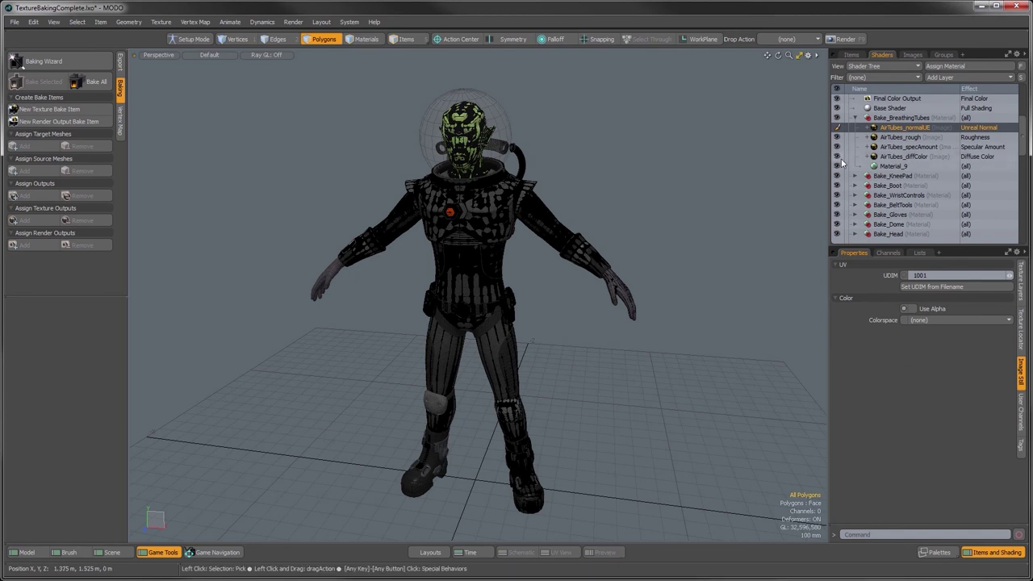
Filter the shader list for 'normal' and select the Wrist, Belt, Gloves, Head, Flightsuit and Armor normalUE maps.
left_click(1021, 66)
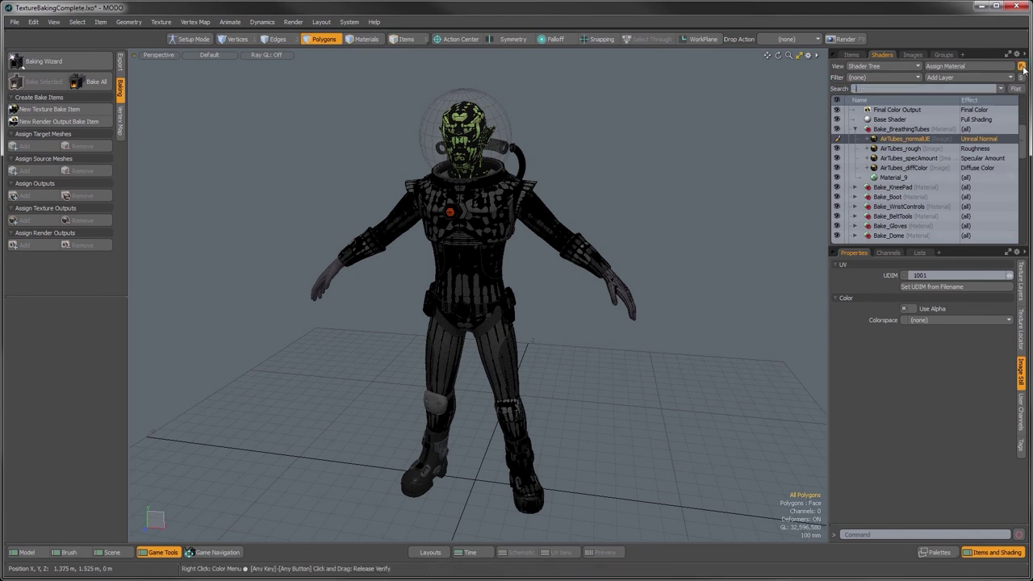
type("normal")
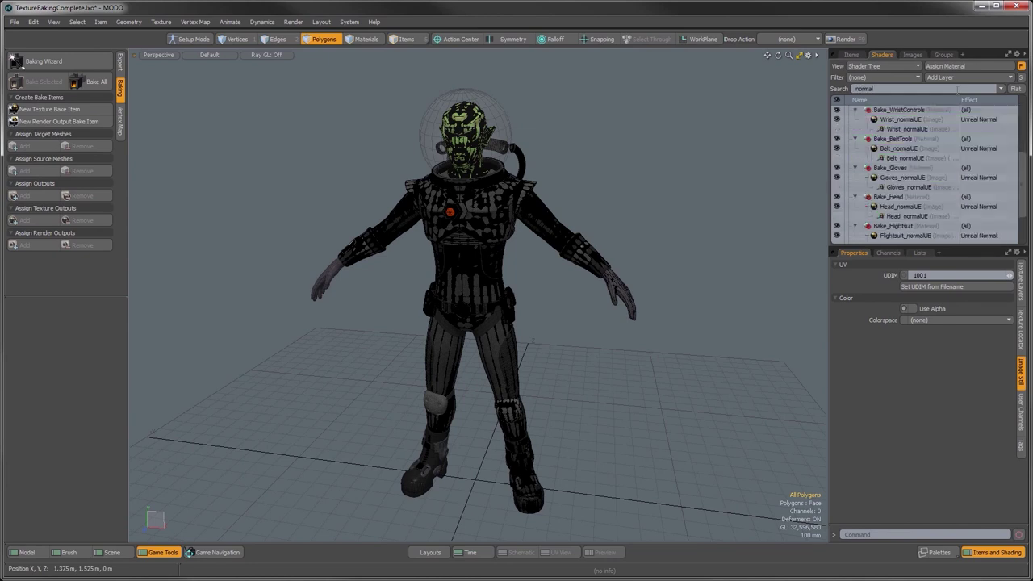
left_click(916, 119)
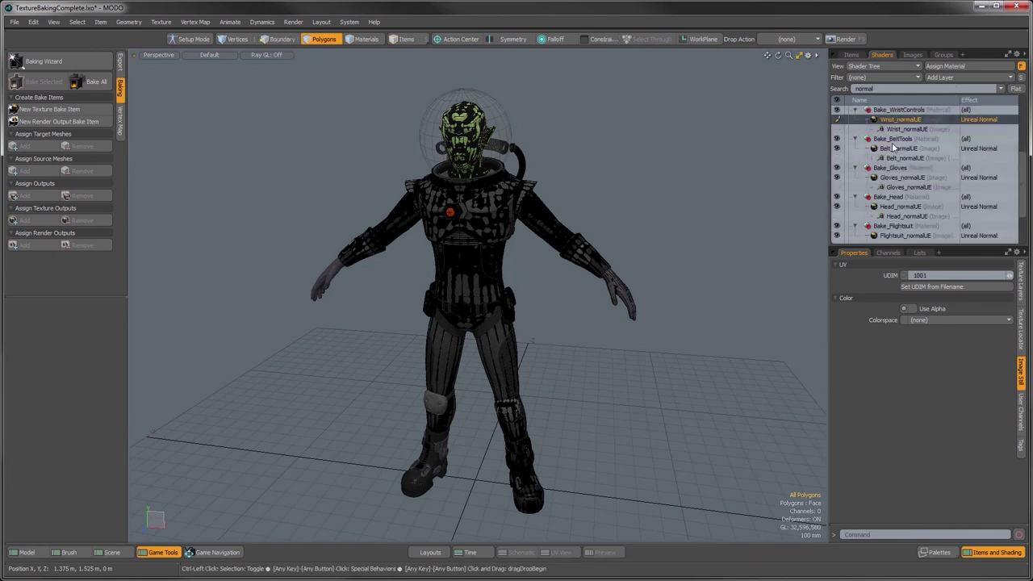
left_click(894, 150, "ctrl")
left_click(892, 179, "ctrl")
left_click(894, 207, "ctrl")
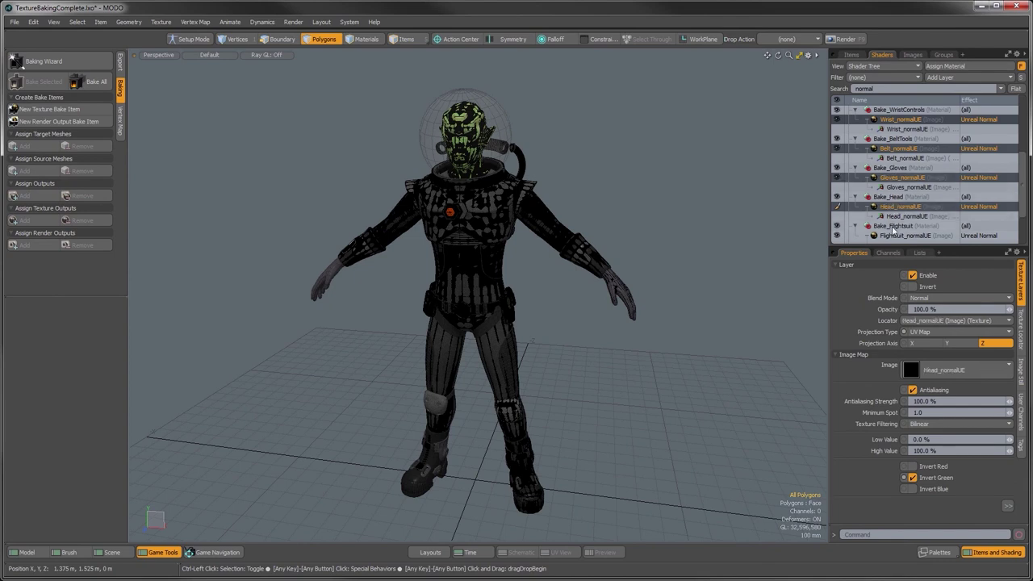
left_click(891, 235, "ctrl")
scroll(892, 233, "down", 2)
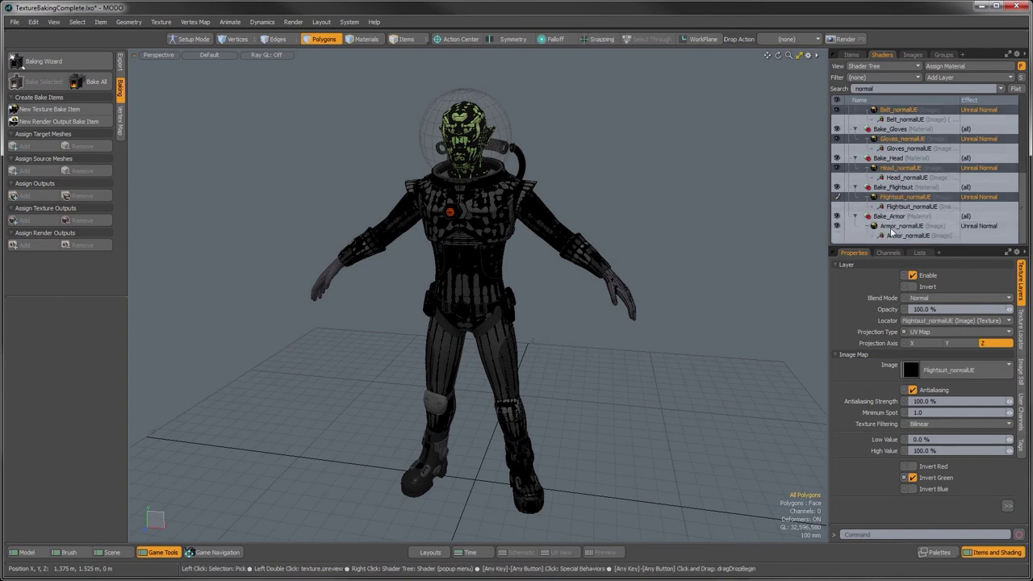
left_click(893, 227, "ctrl")
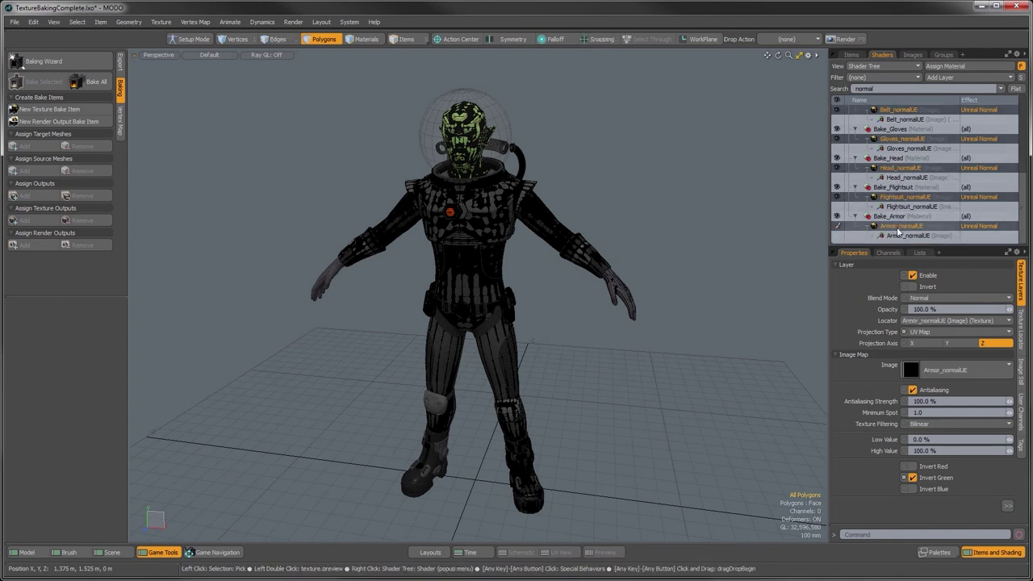
Set the colorspace of all selected normalUE maps to (none).
left_click(1023, 369)
left_click(933, 319)
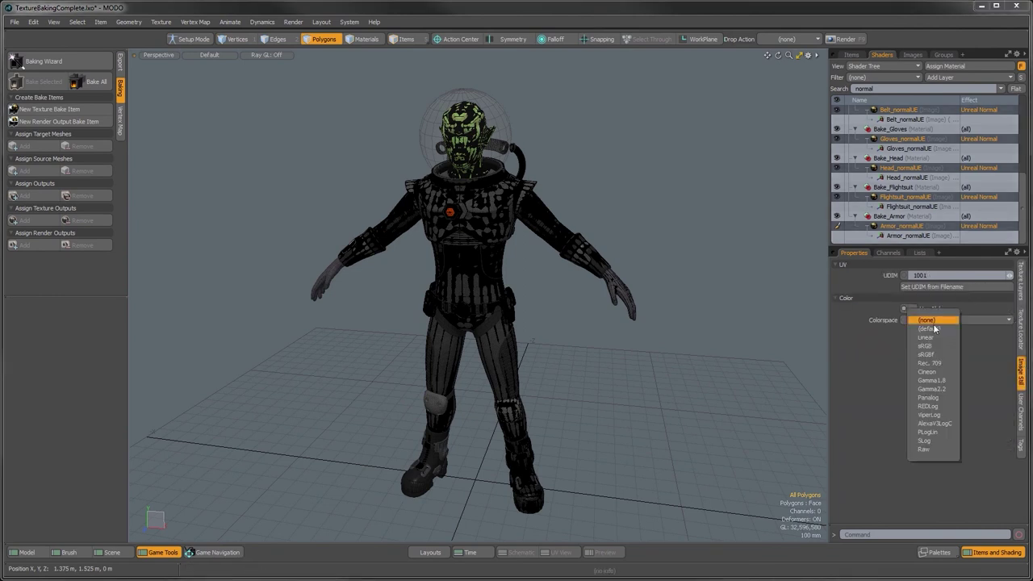
left_click(938, 321)
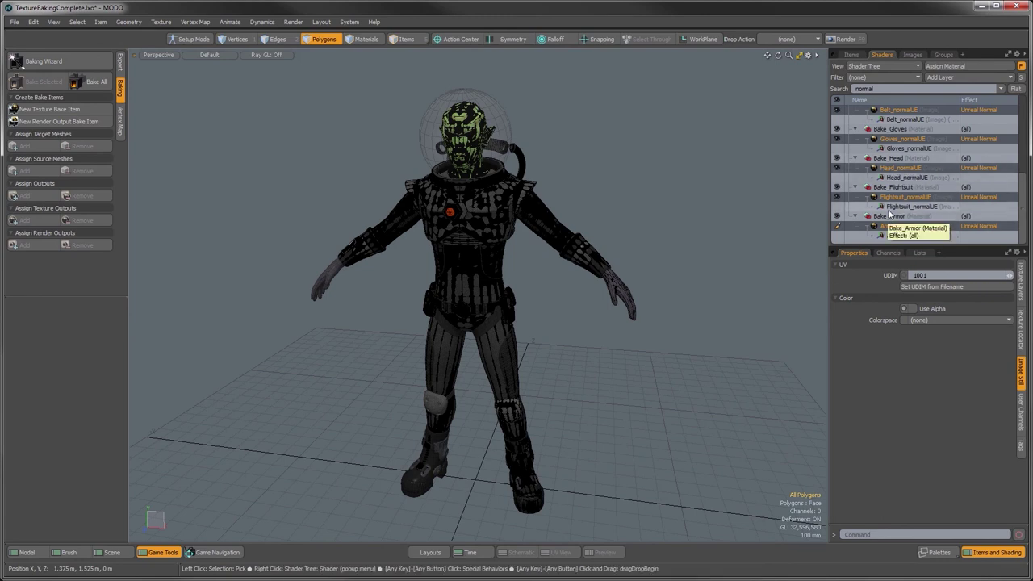
scroll(890, 214, "up", 2)
scroll(890, 214, "up", 3)
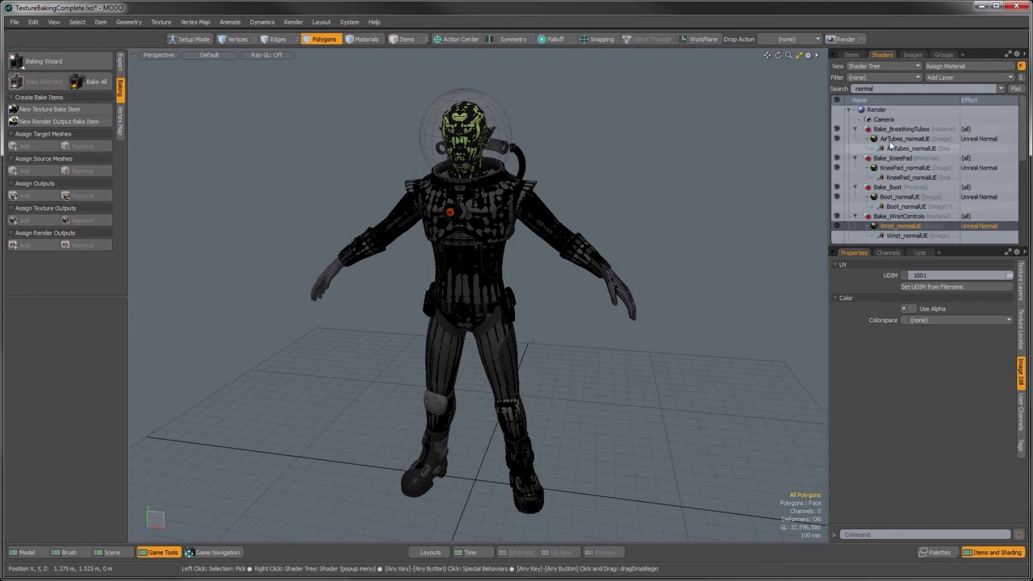
Clear the 'normal' search and review the texture bake items and Flightsuit occlusion output bake settings.
left_click(848, 113)
left_click(880, 187)
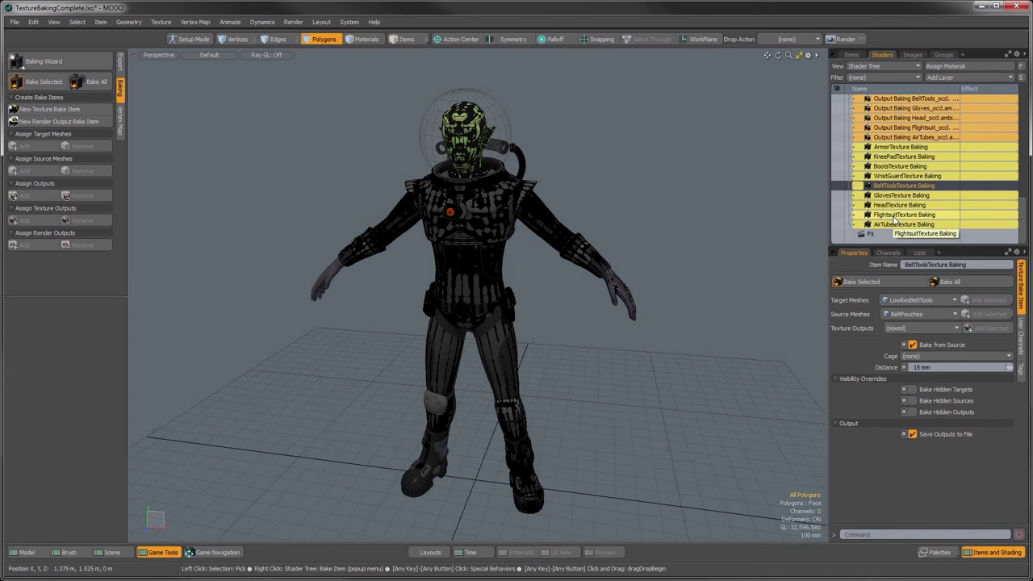
left_click(894, 218)
left_click(894, 204, "ctrl")
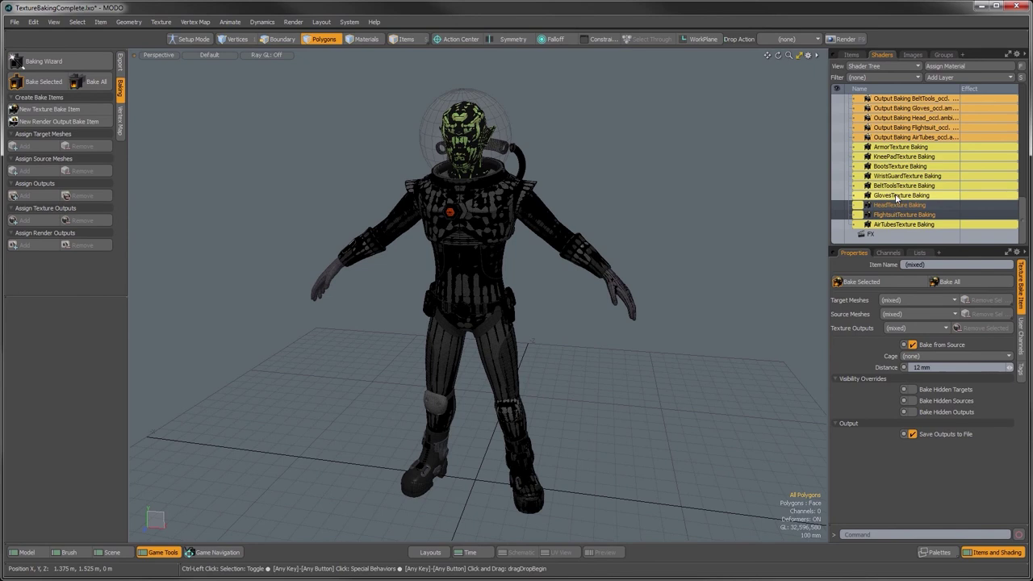
left_click(896, 196, "ctrl")
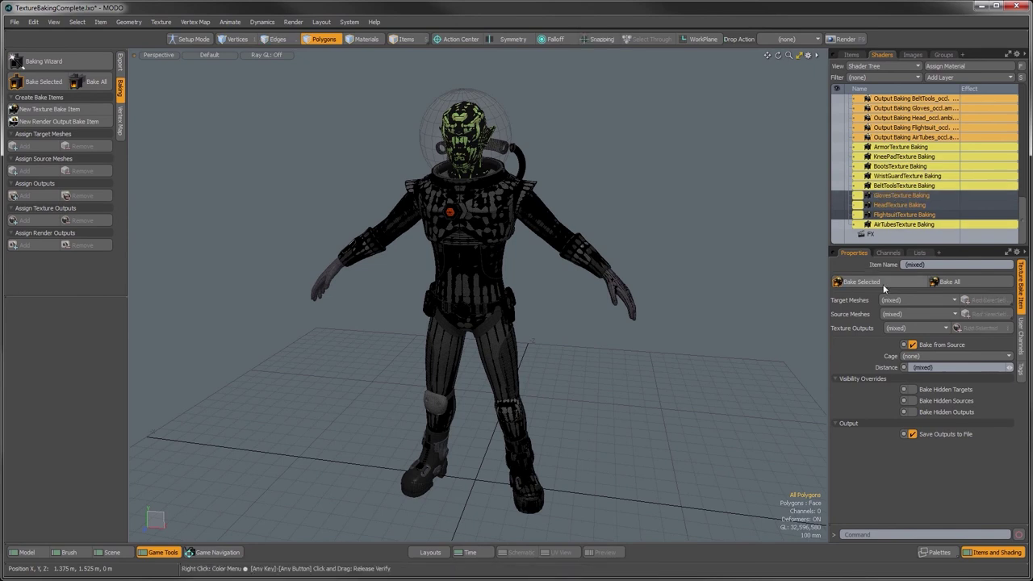
left_click(891, 148)
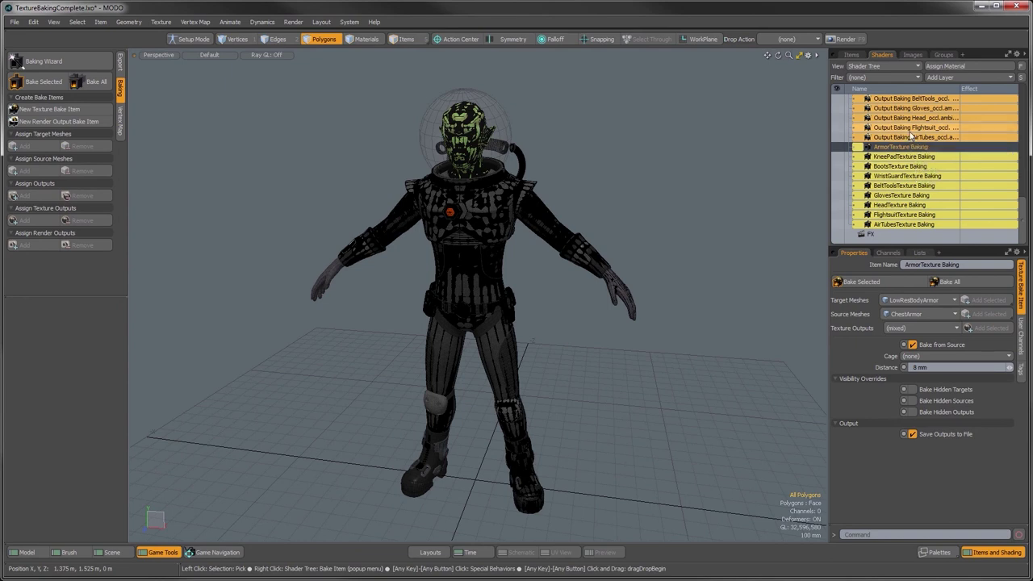
left_click(912, 128)
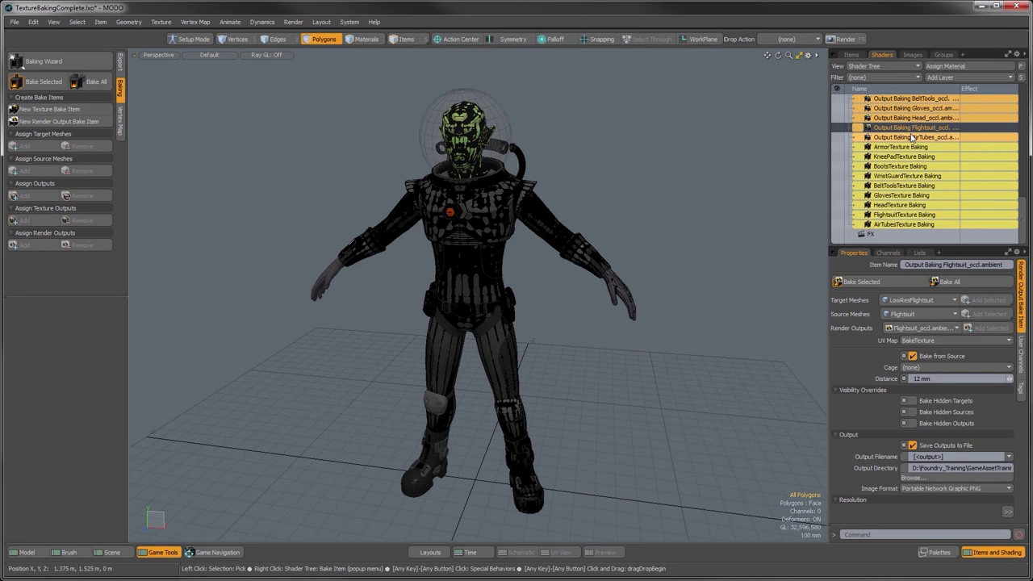
left_click(900, 147)
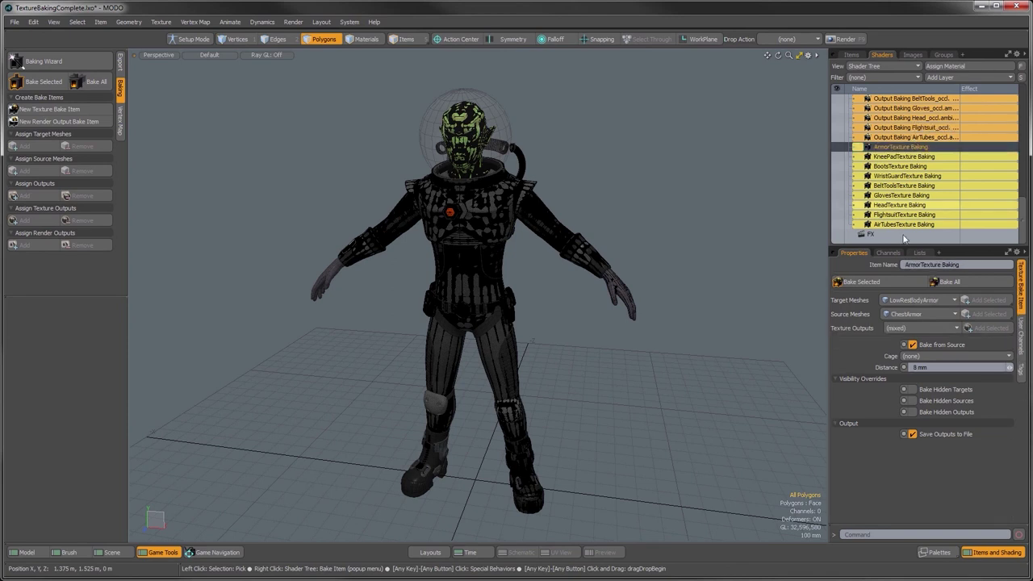
Bake all texture bake items, then browse the resulting baked clips in the Images list.
left_click(947, 281)
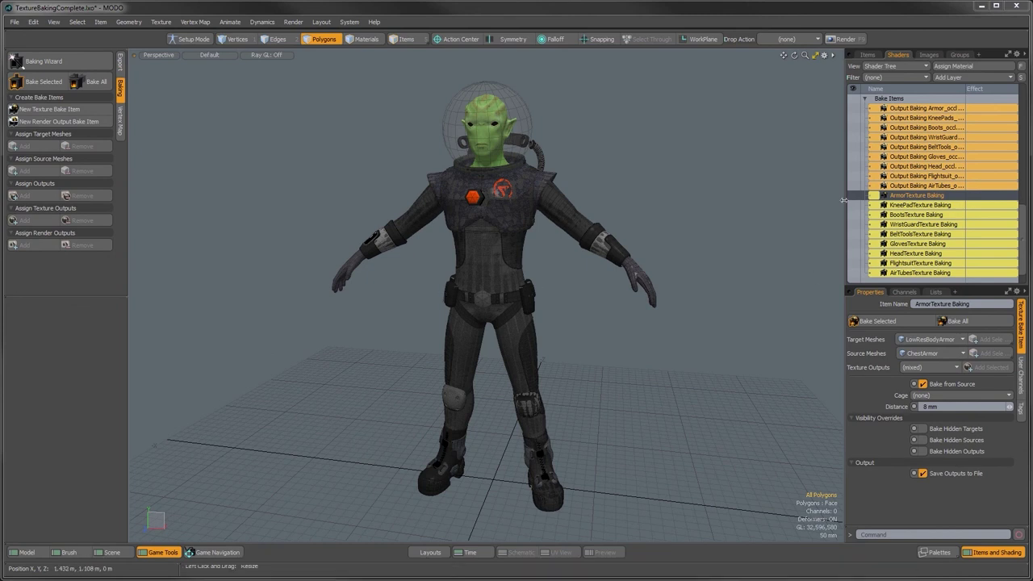
left_click(922, 55)
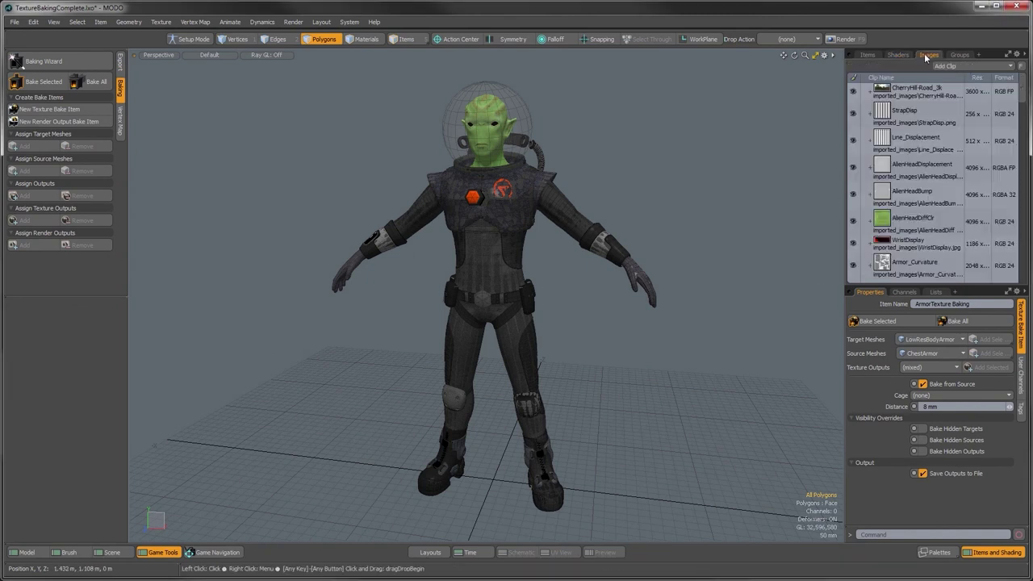
scroll(925, 196, "down", 4)
scroll(925, 196, "down", 8)
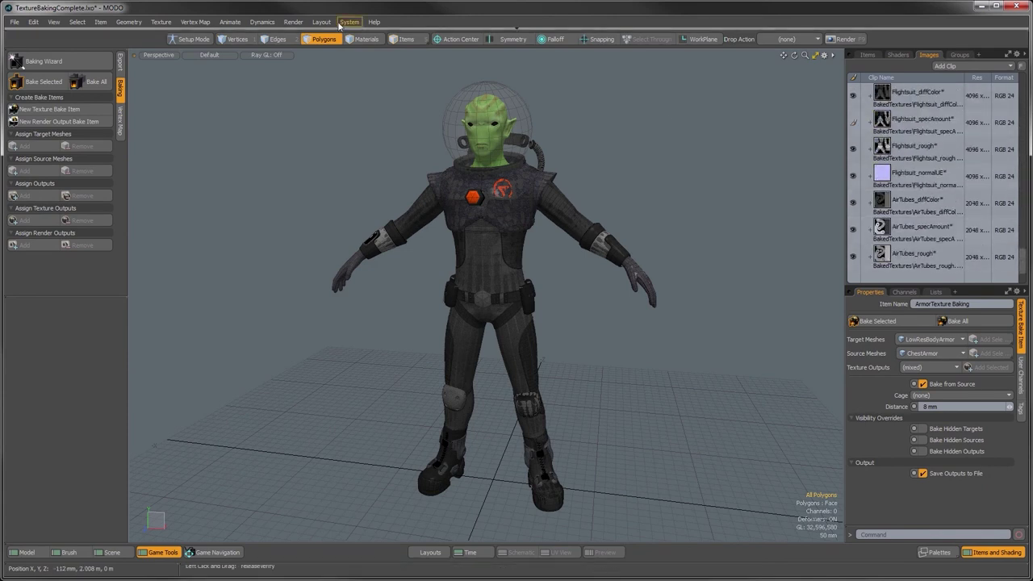
Select and deselect the 46 baked PNGs in BakedTextures, then close the Explorer window.
left_click(22, 68)
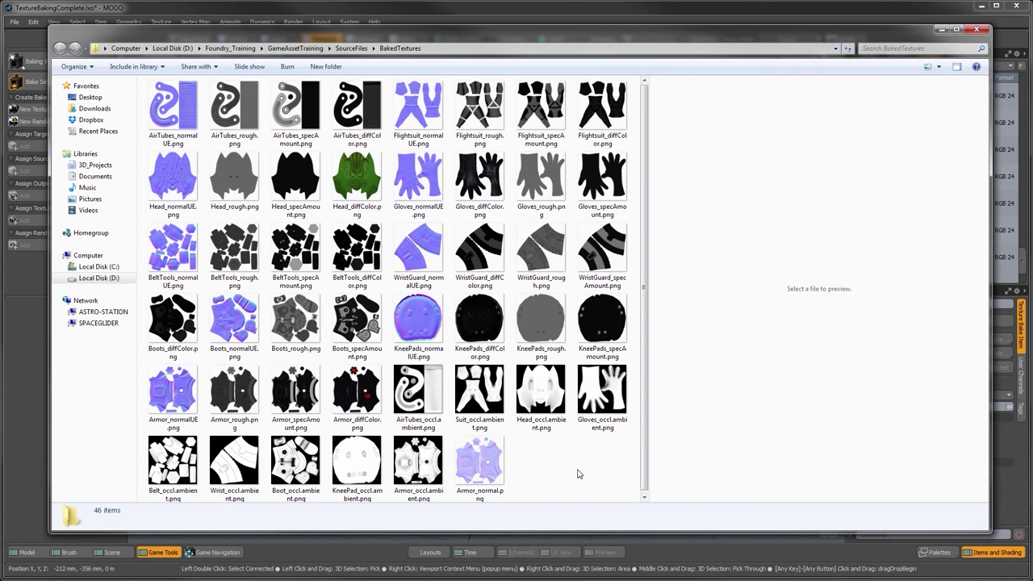
key("ctrl+a")
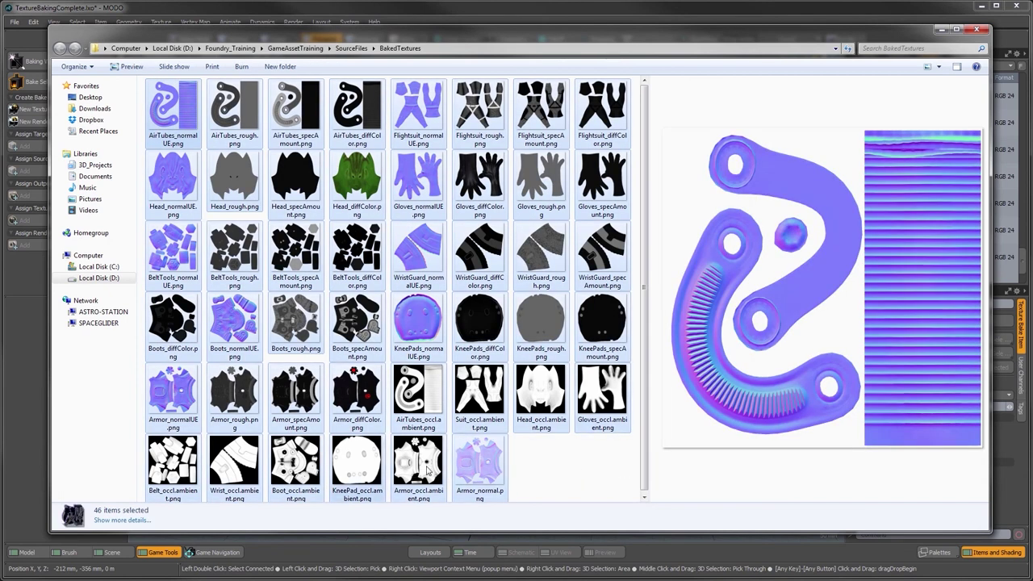
left_click(557, 479)
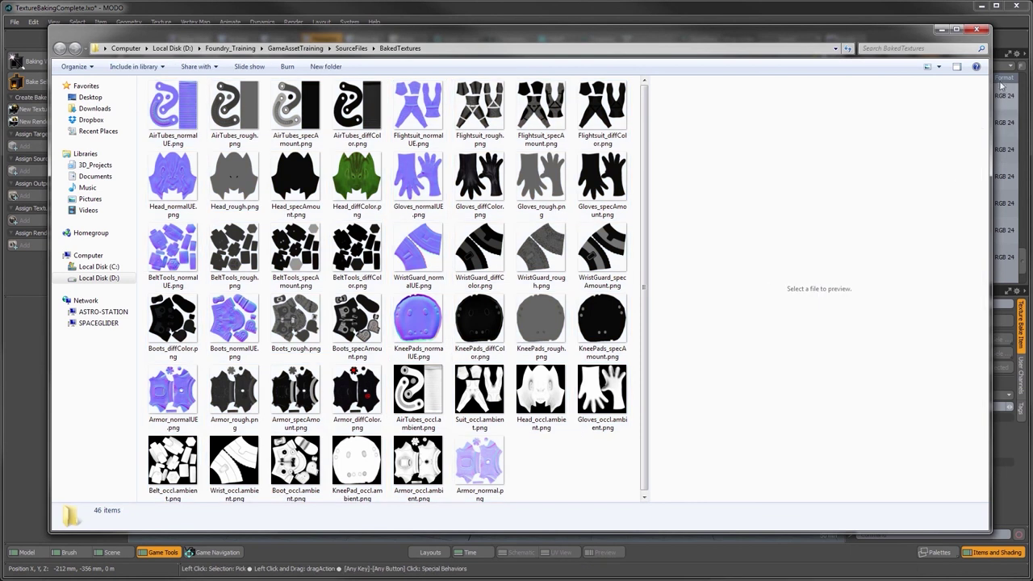
left_click(979, 30)
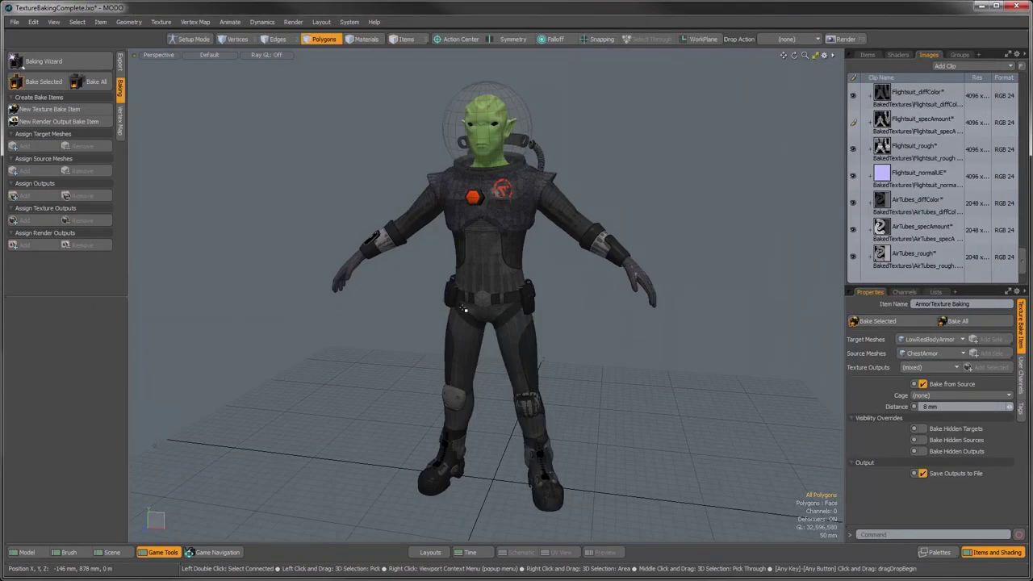
Hide the high-res AlienSpaceHero mesh in the Items list.
scroll(508, 245, "up", 5)
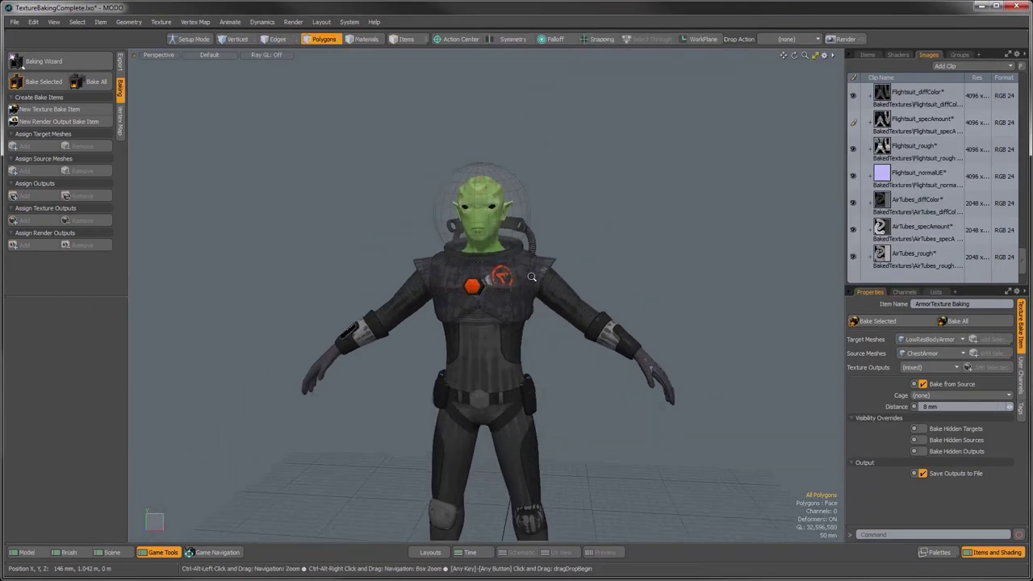
left_click_drag(523, 289, 620, 268, "alt")
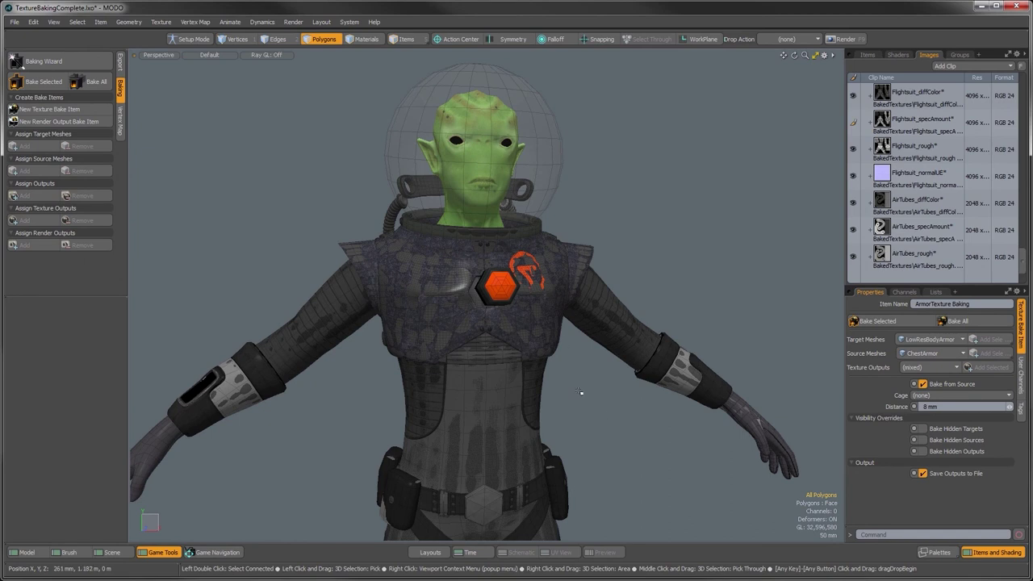
scroll(597, 420, "down", 6)
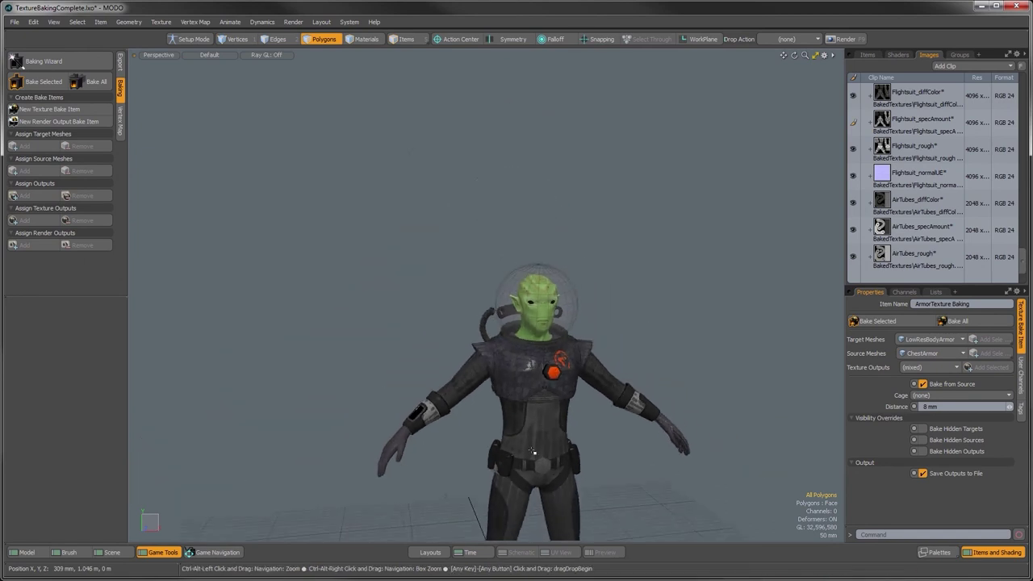
left_click_drag(506, 394, 480, 386, "alt")
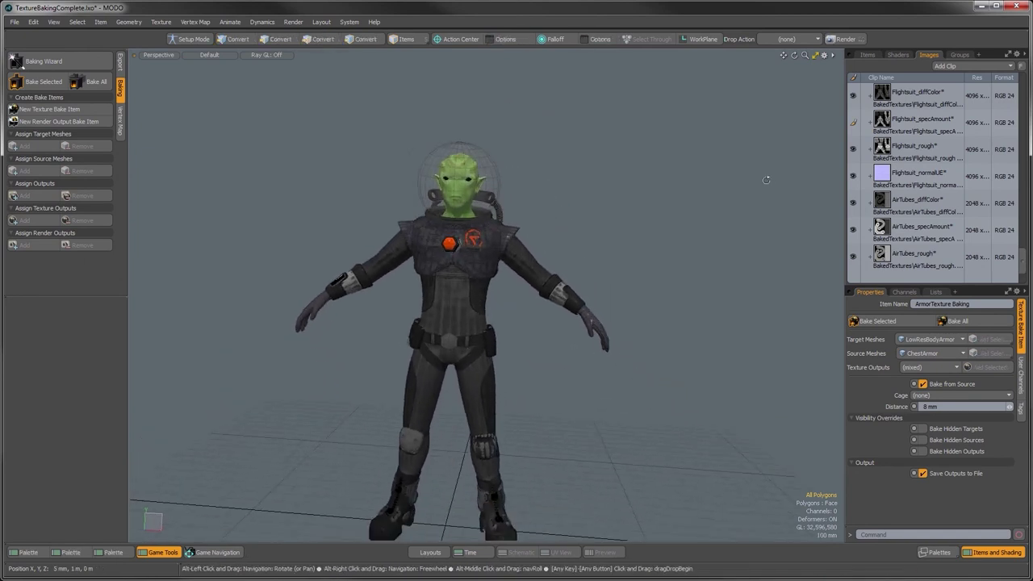
left_click(868, 55)
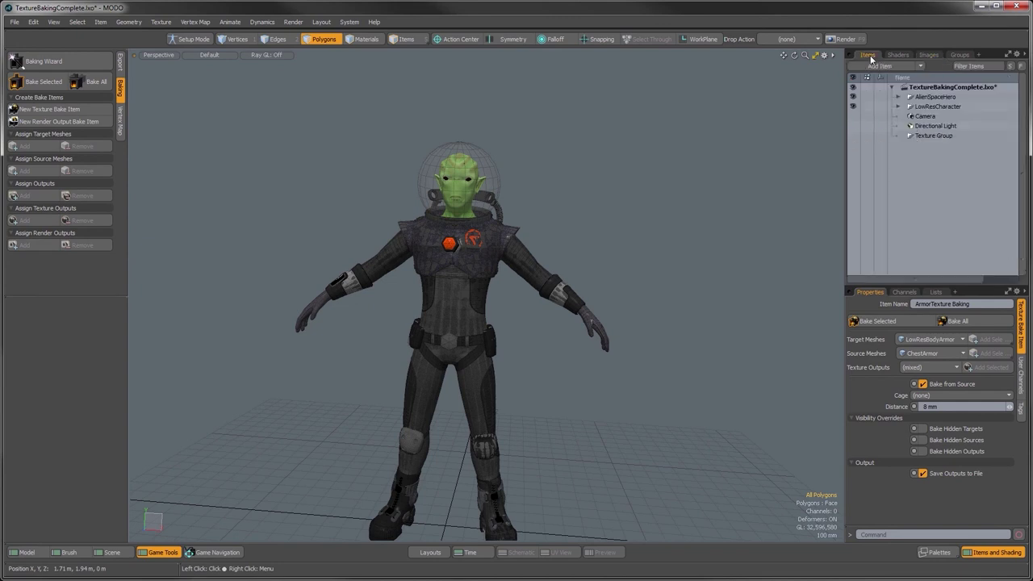
left_click(853, 96)
Inspect the low-res boot and lower legs up close, then return to the shader tree.
left_click_drag(484, 322, 610, 482, "alt")
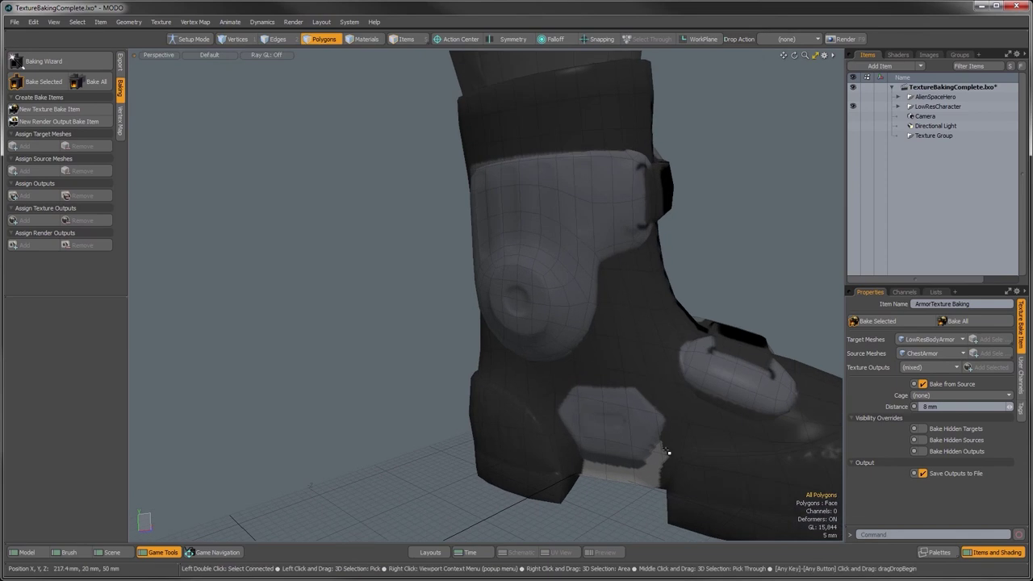
scroll(660, 456, "up", 3)
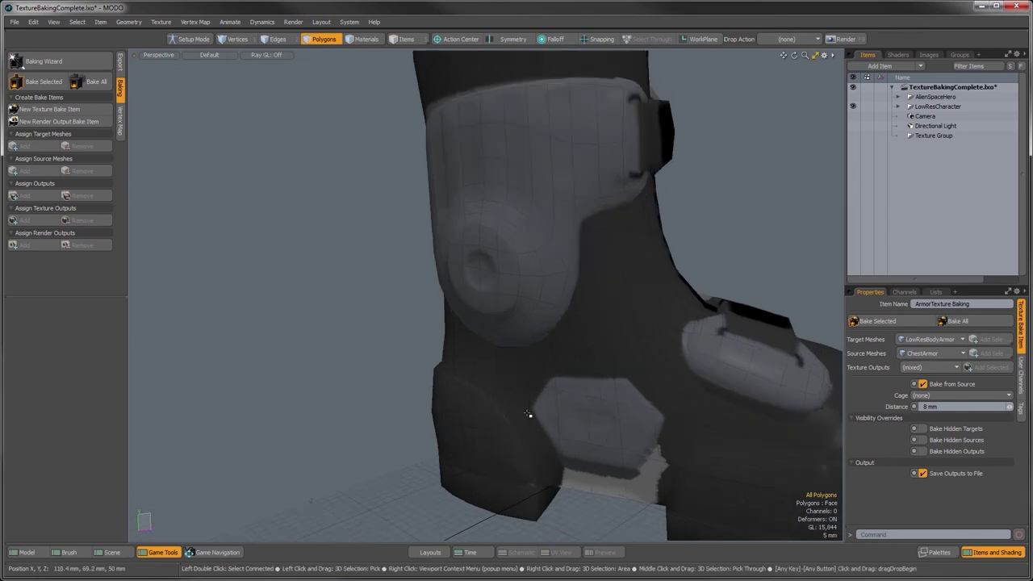
left_click_drag(632, 438, 581, 338, "ctrl+alt")
scroll(489, 333, "down", 3)
scroll(621, 295, "up", 3)
scroll(622, 295, "down", 3)
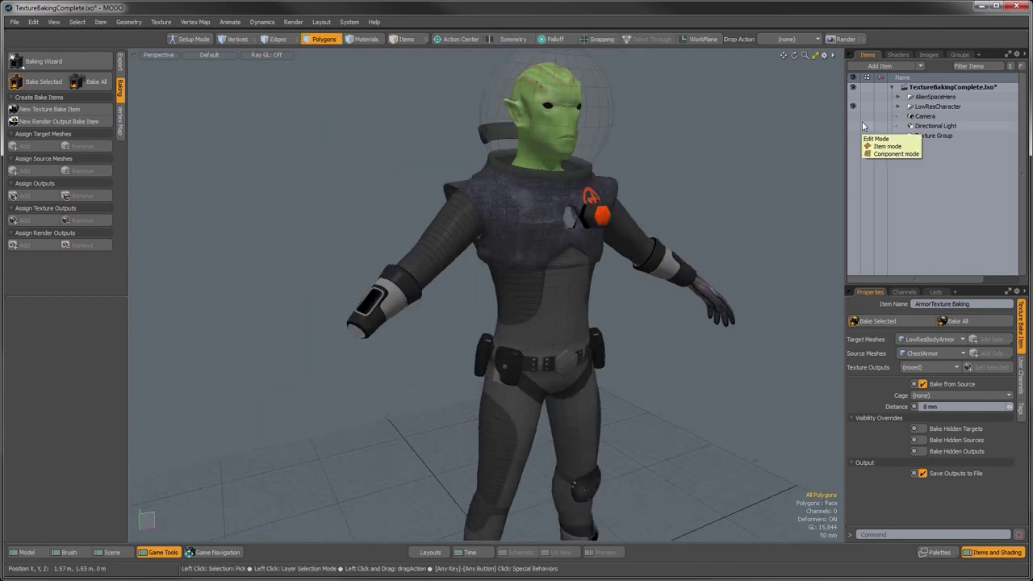
left_click(897, 54)
Set the Boots_normalUE image in Bake_Boot to 2048 x 2048 resolution.
scroll(891, 113, "up", 3)
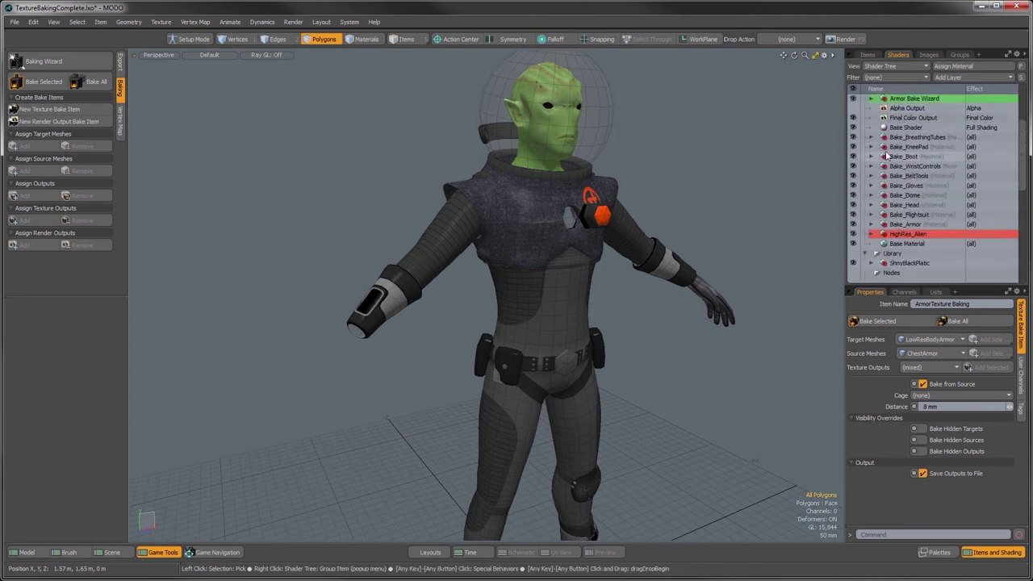
left_click(871, 156)
left_click(911, 166)
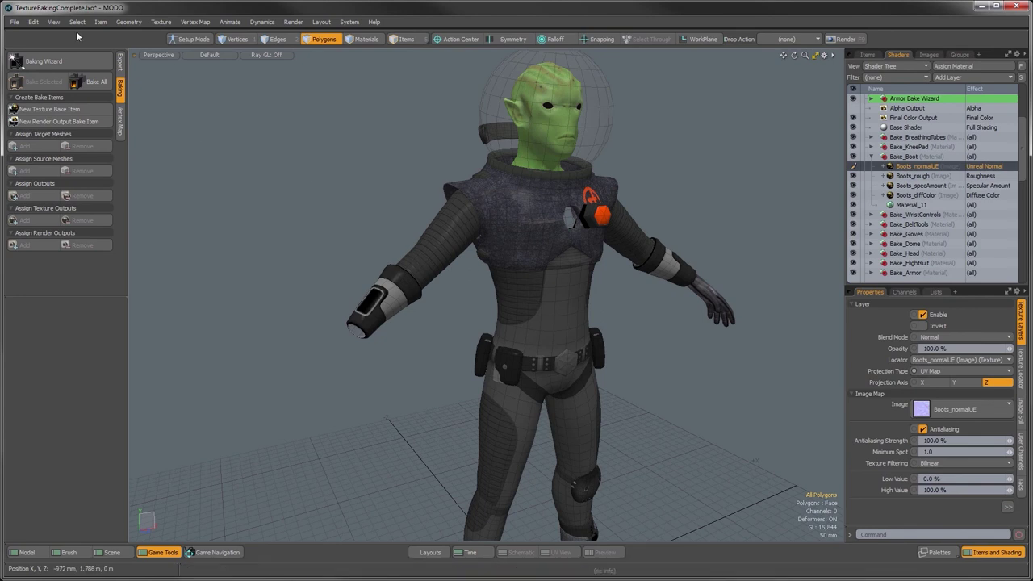
left_click(161, 23)
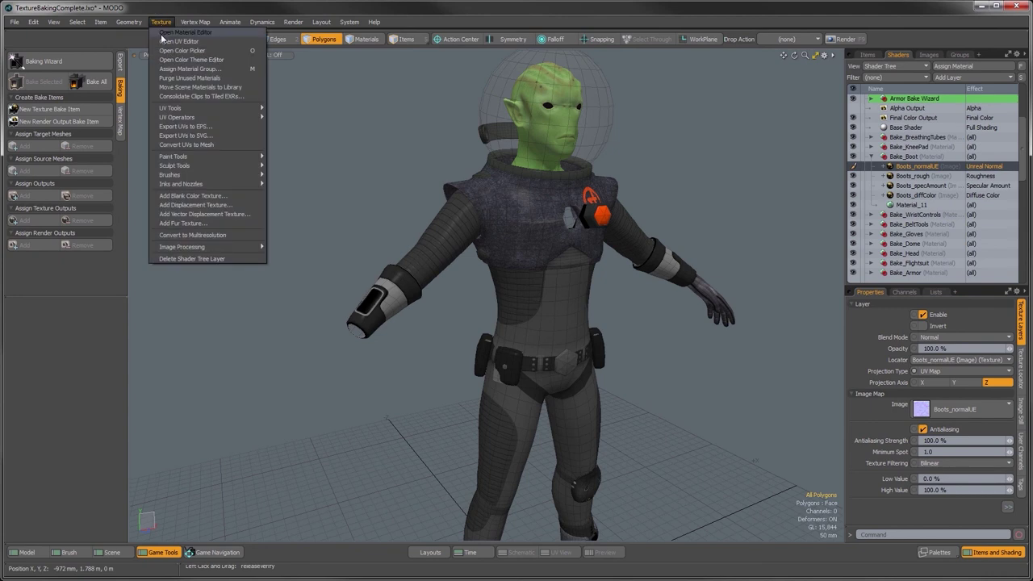
mouse_move(181, 250)
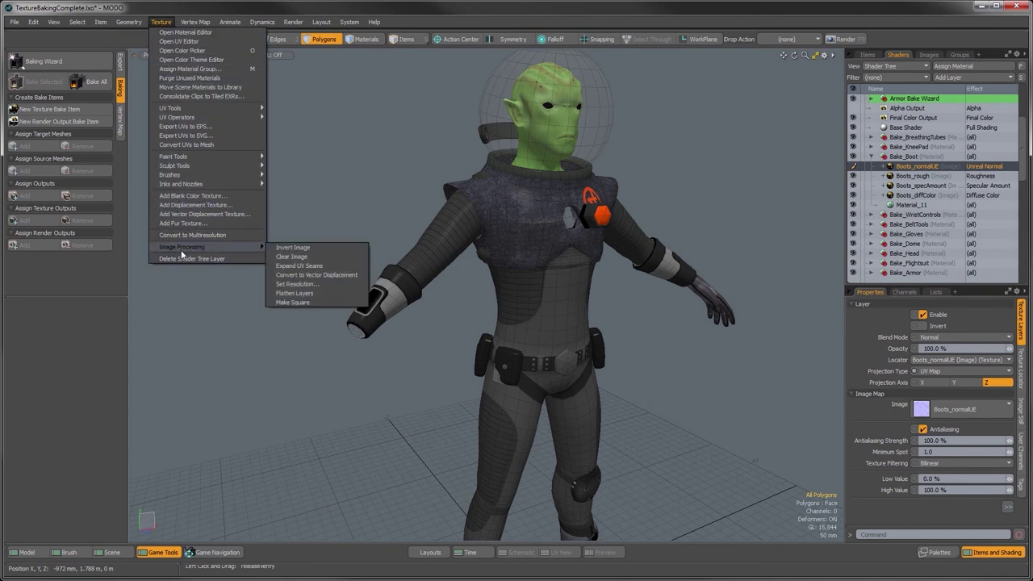
left_click(292, 288)
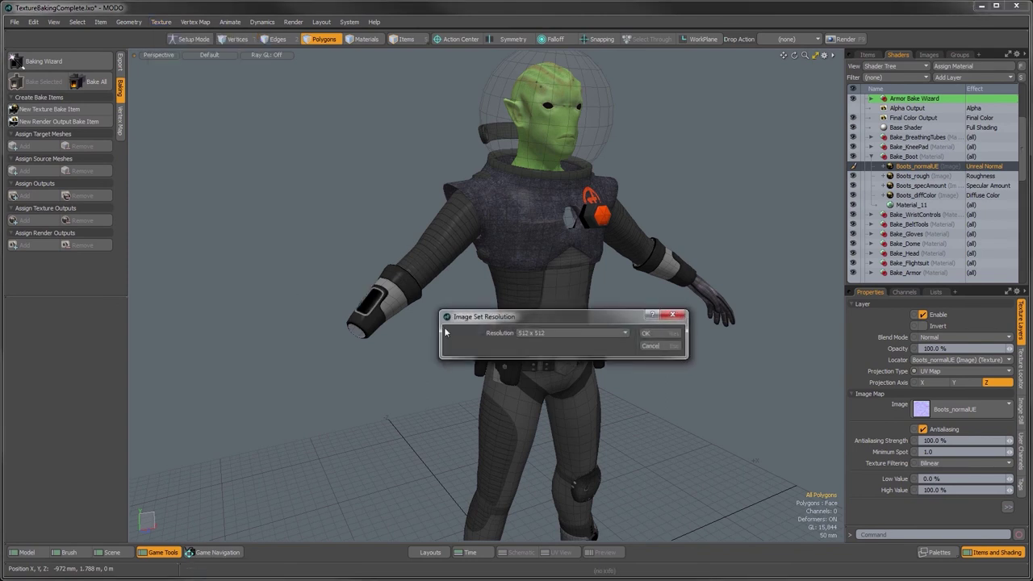
left_click(540, 331)
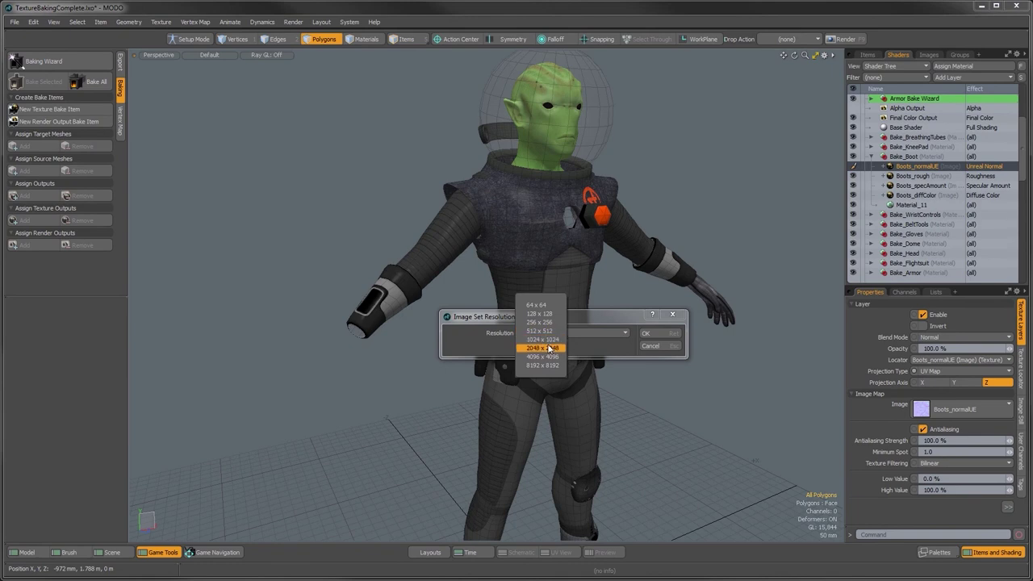
left_click(549, 348)
left_click(660, 334)
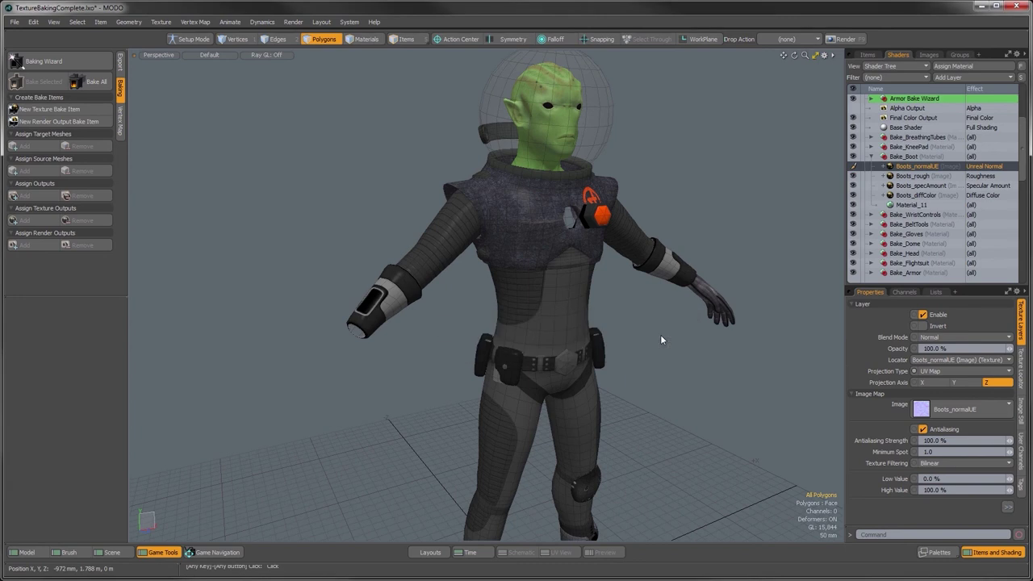
Set the Boots_rough image to 2048 x 2048 resolution.
left_click(910, 176)
left_click(161, 22)
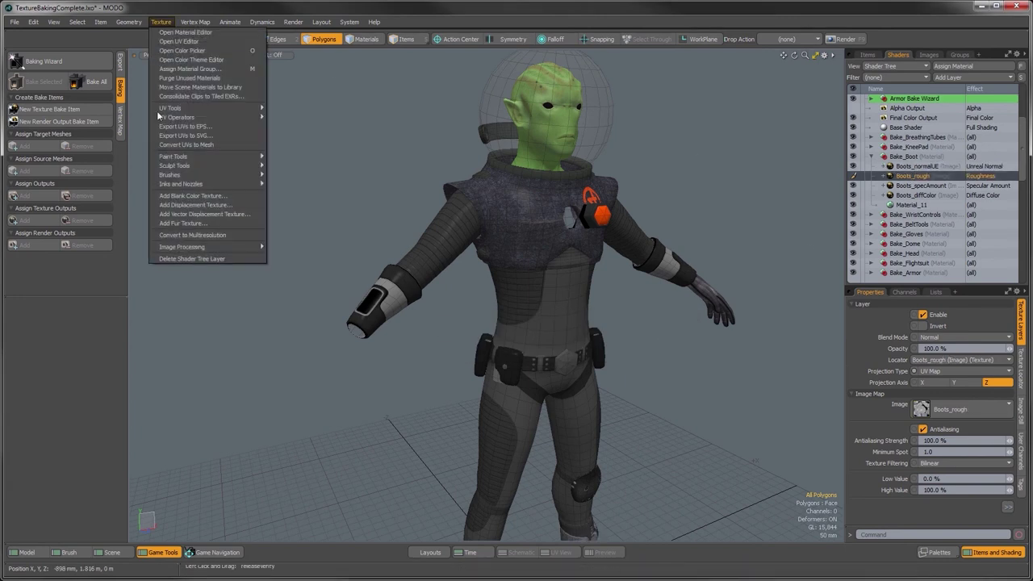
mouse_move(192, 245)
left_click(288, 281)
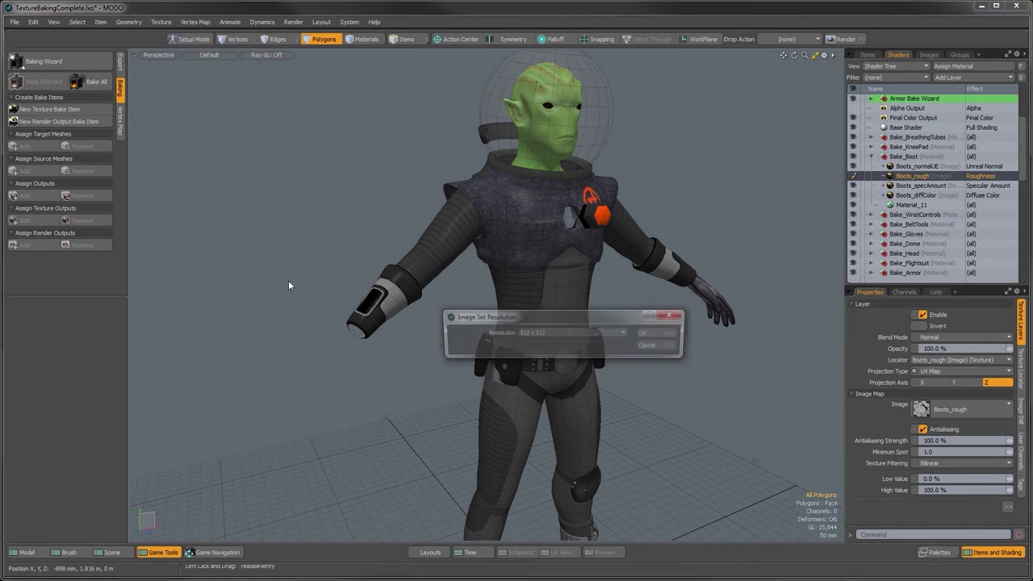
left_click(568, 332)
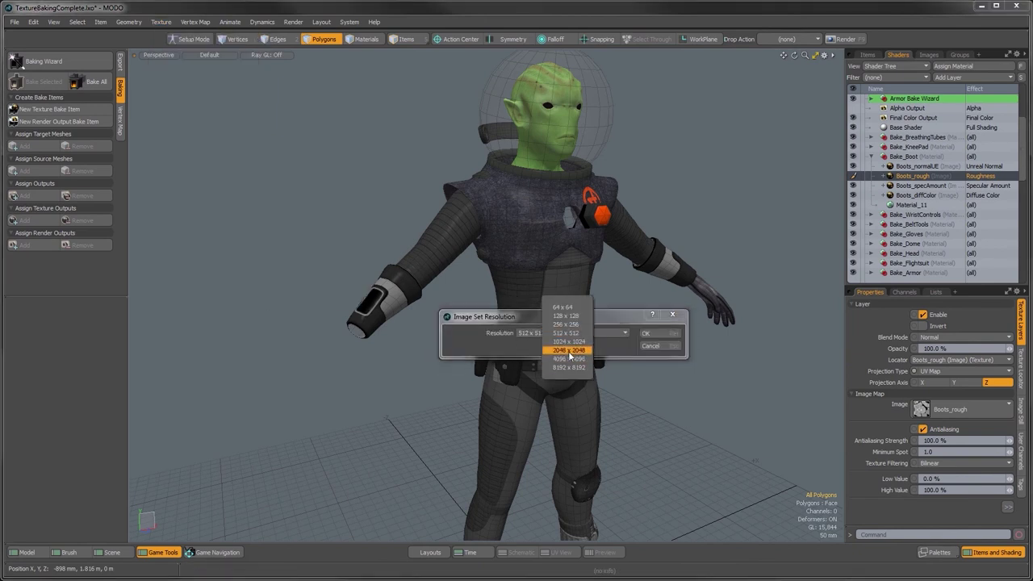
left_click(569, 350)
left_click(646, 333)
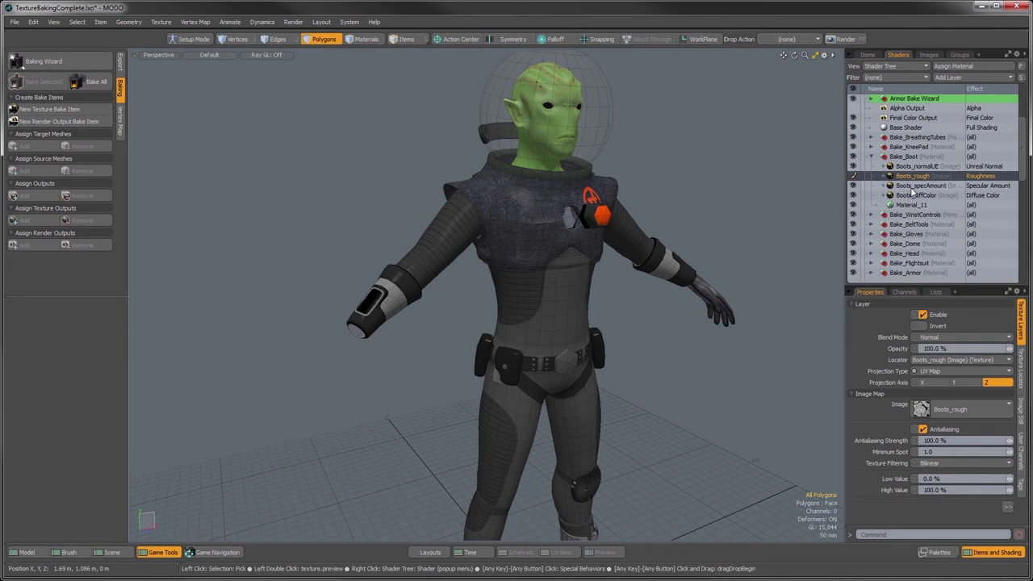
Set the Boots_specAmount image to 2048 x 2048 resolution.
left_click(912, 187)
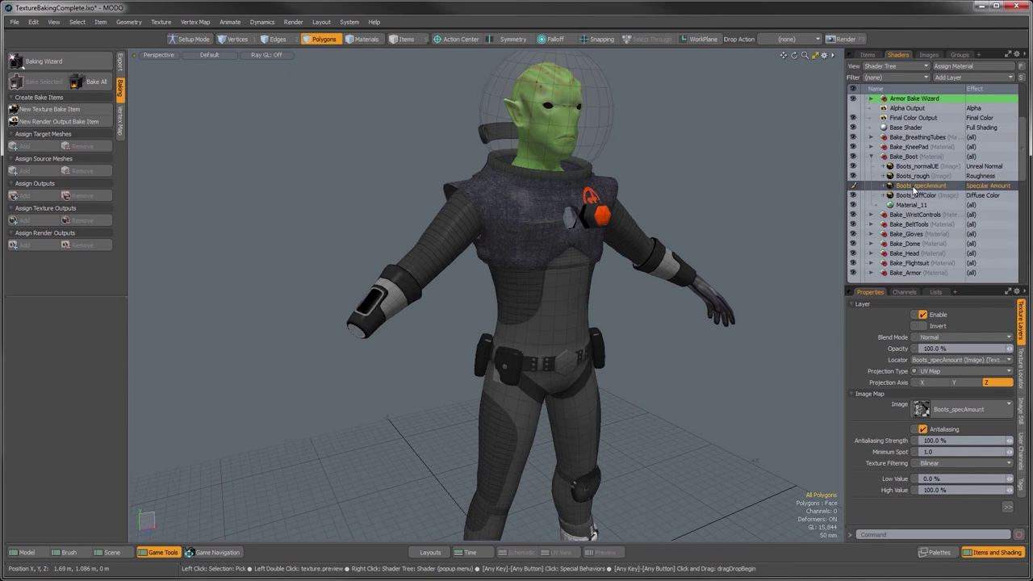
left_click(160, 21)
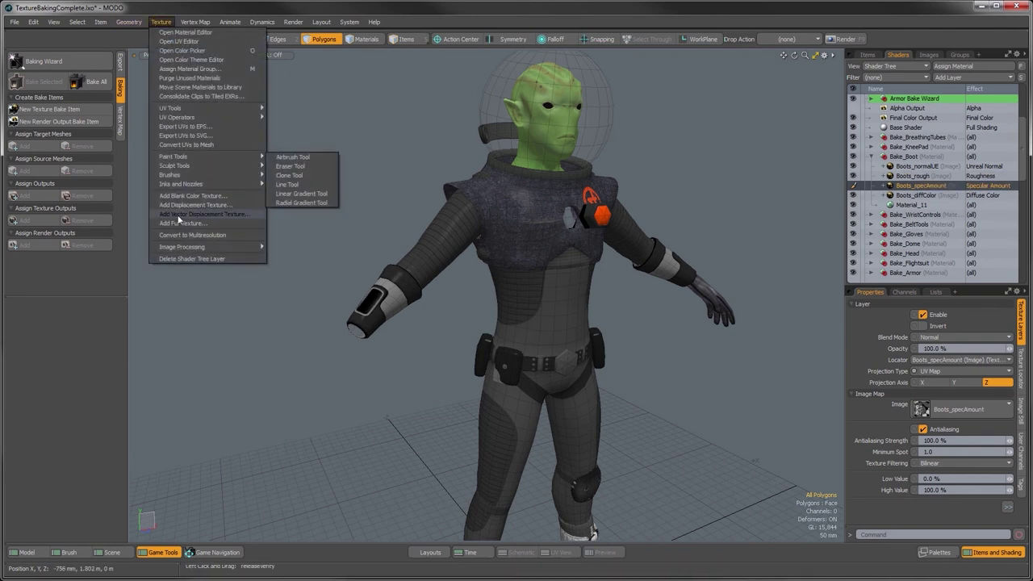
mouse_move(181, 242)
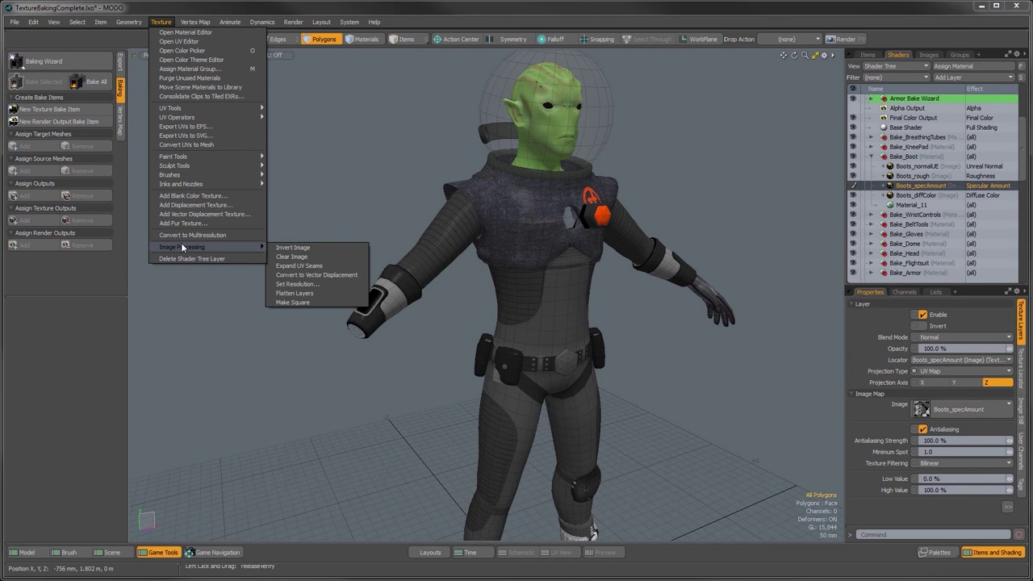
left_click(310, 283)
left_click(581, 332)
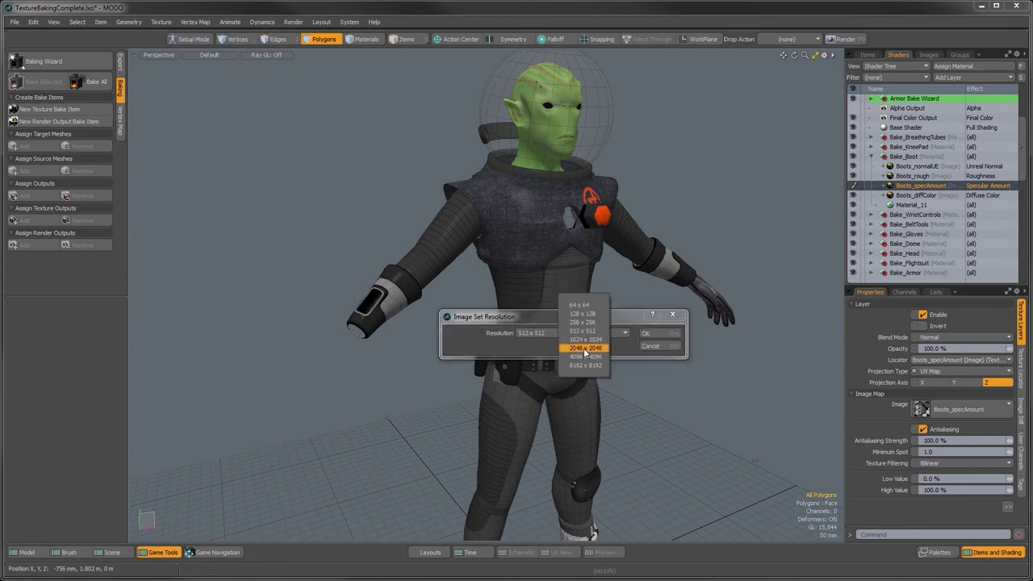
left_click(586, 349)
left_click(648, 334)
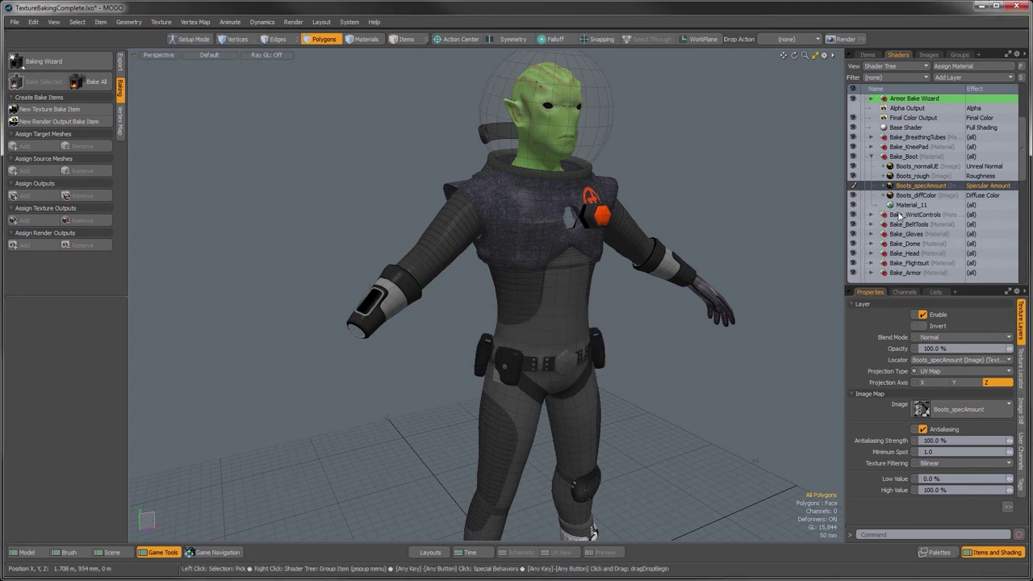
Set the Boots_diffColor image to 2048 x 2048 resolution.
left_click(910, 198)
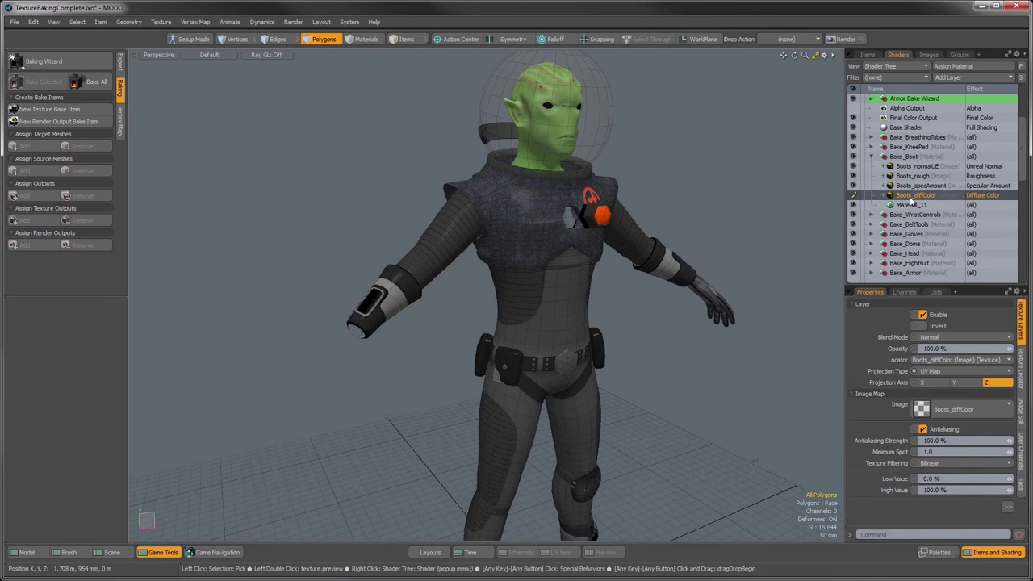
left_click(164, 23)
mouse_move(184, 246)
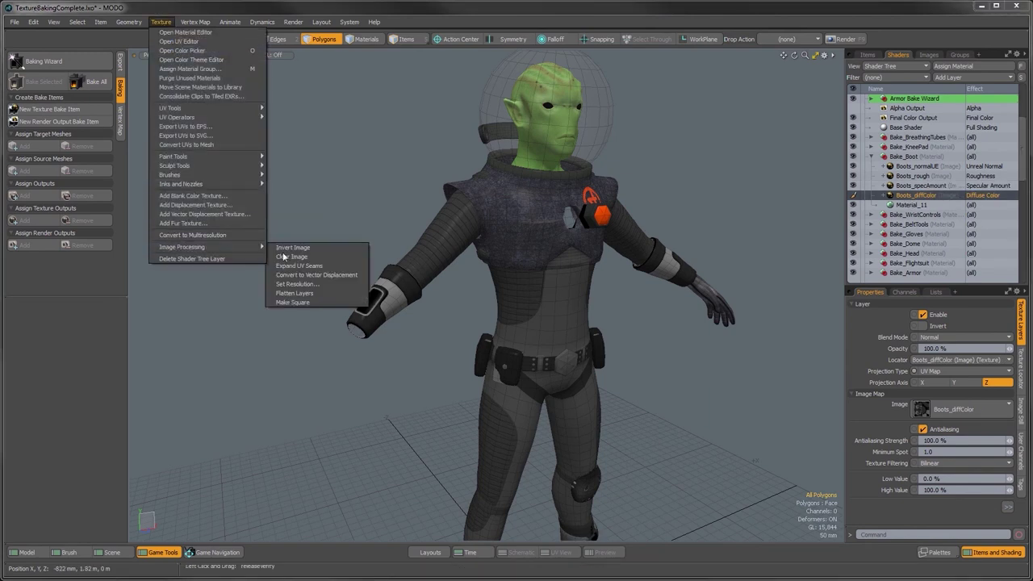
left_click(313, 284)
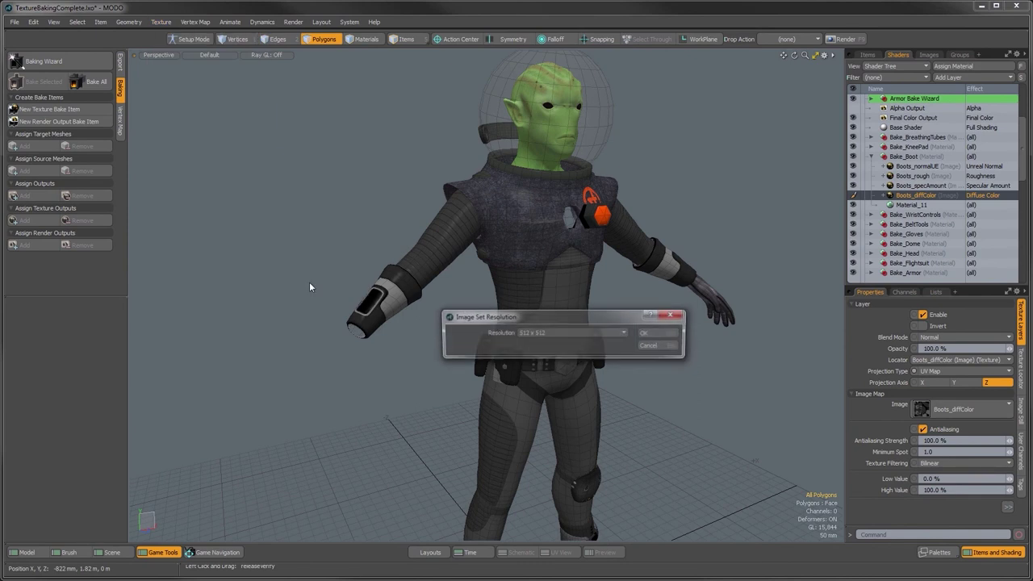
left_click(589, 332)
left_click(617, 353)
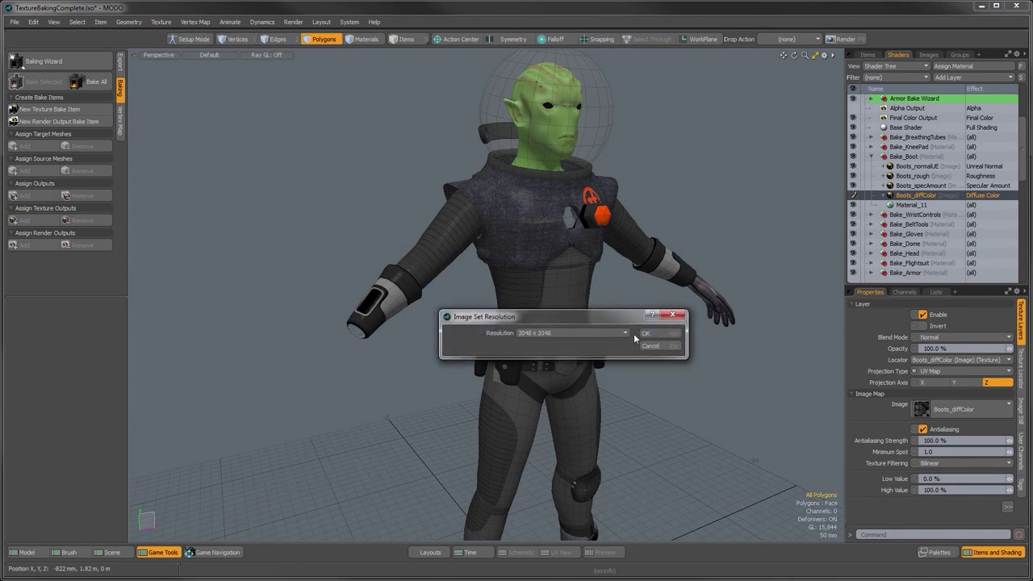
left_click(655, 333)
Give the BootsTexture Baking item a 15 mm bake distance.
left_click_drag(880, 287, 888, 319)
scroll(891, 301, "down", 4)
scroll(891, 301, "down", 4)
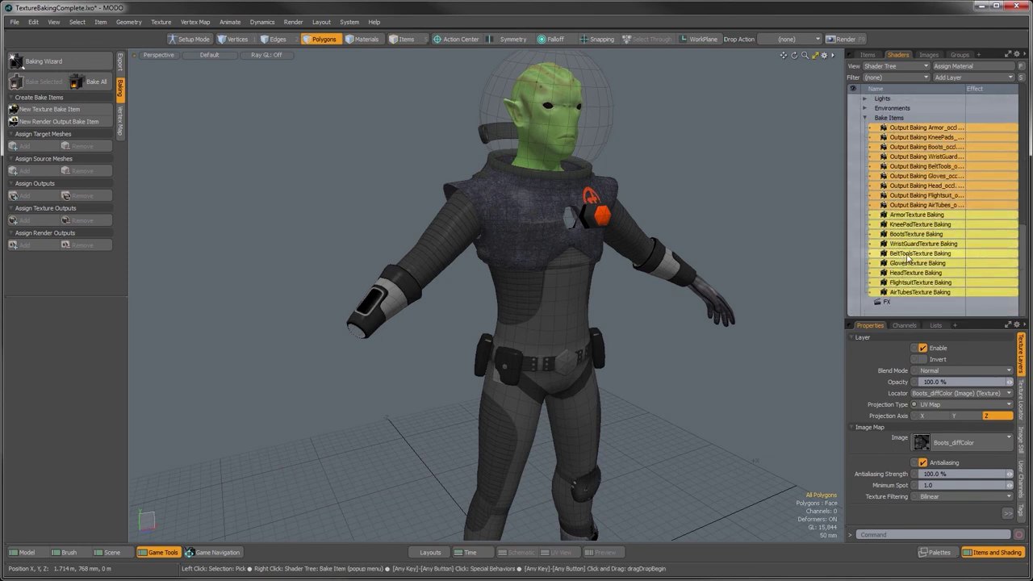
left_click(911, 234)
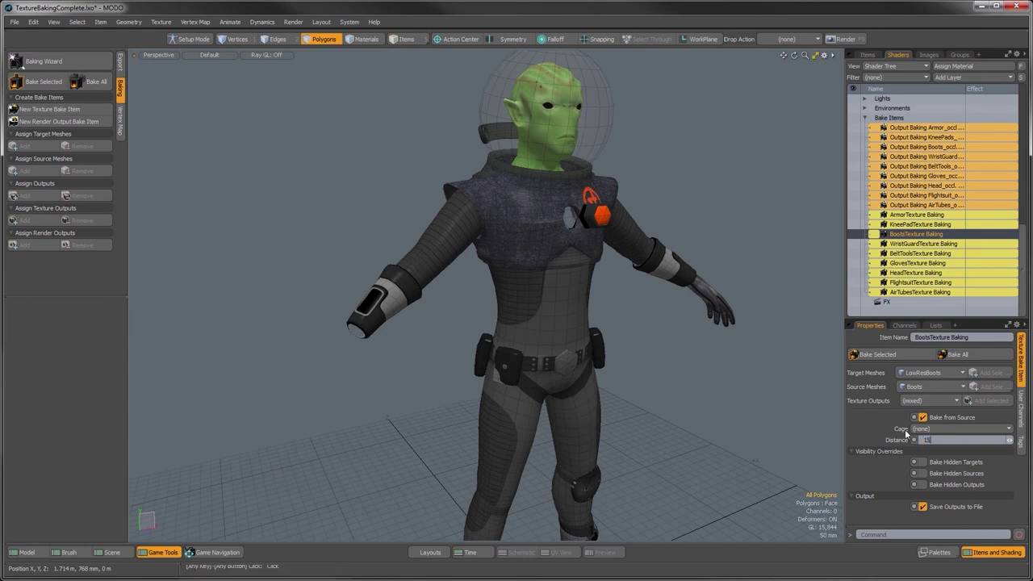
key("Return")
left_click_drag(637, 330, 574, 328, "alt")
left_click_drag(645, 353, 616, 433, "ctrl+alt")
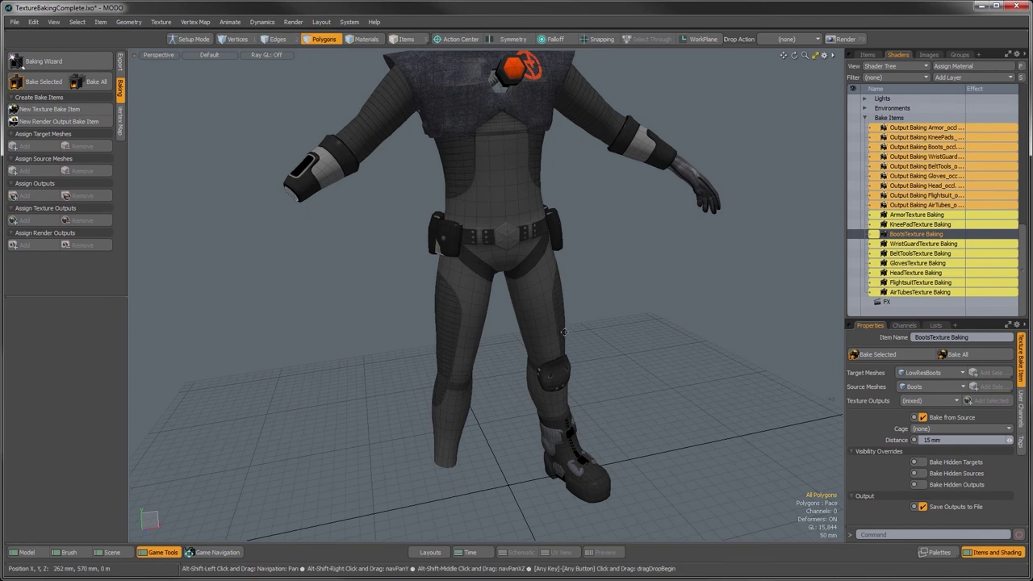
key("a")
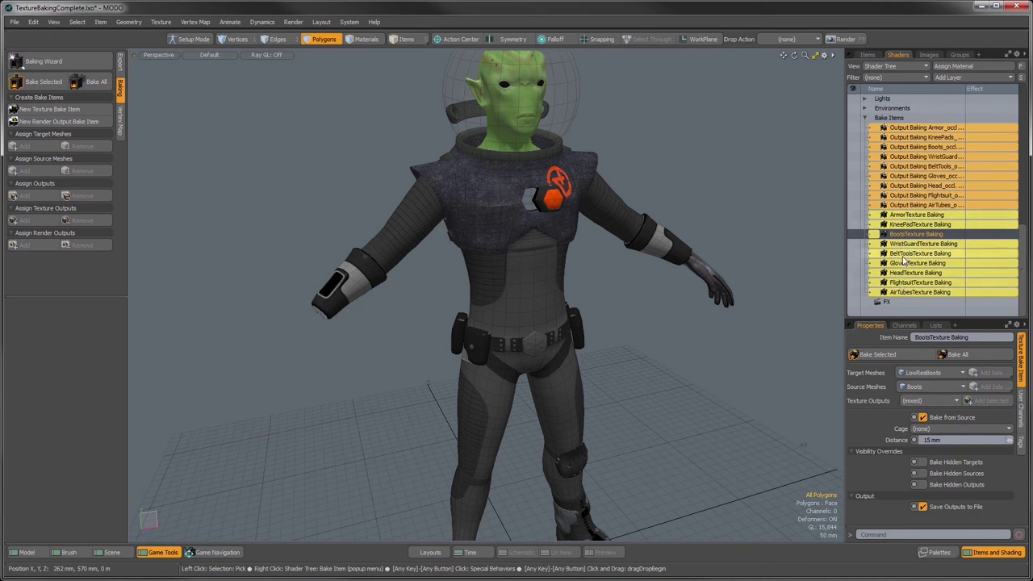
Select the BeltToolsTexture Baking item and orbit around the alien character.
left_click(903, 255)
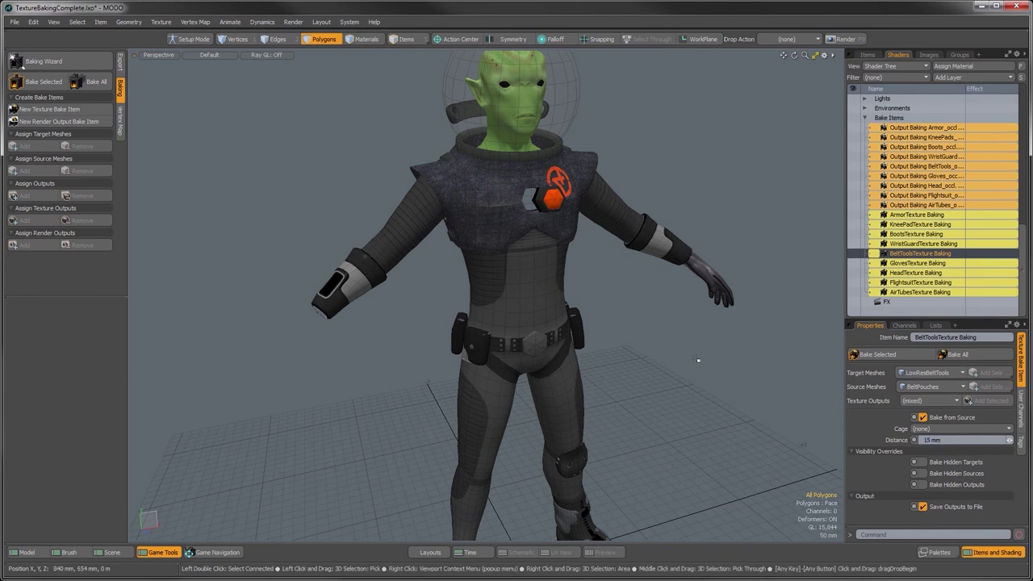
left_click_drag(595, 350, 556, 393, "alt")
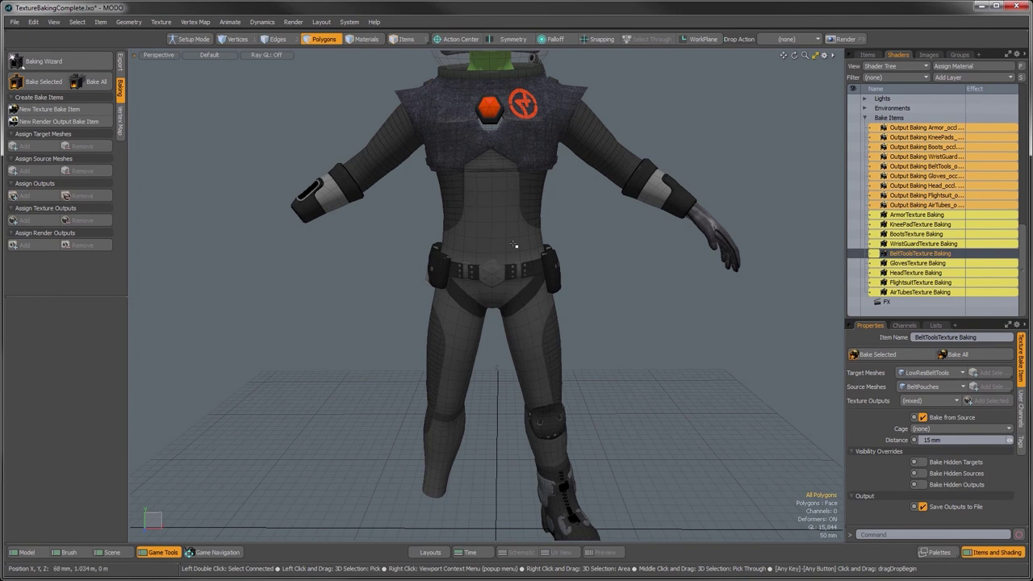
key("grave")
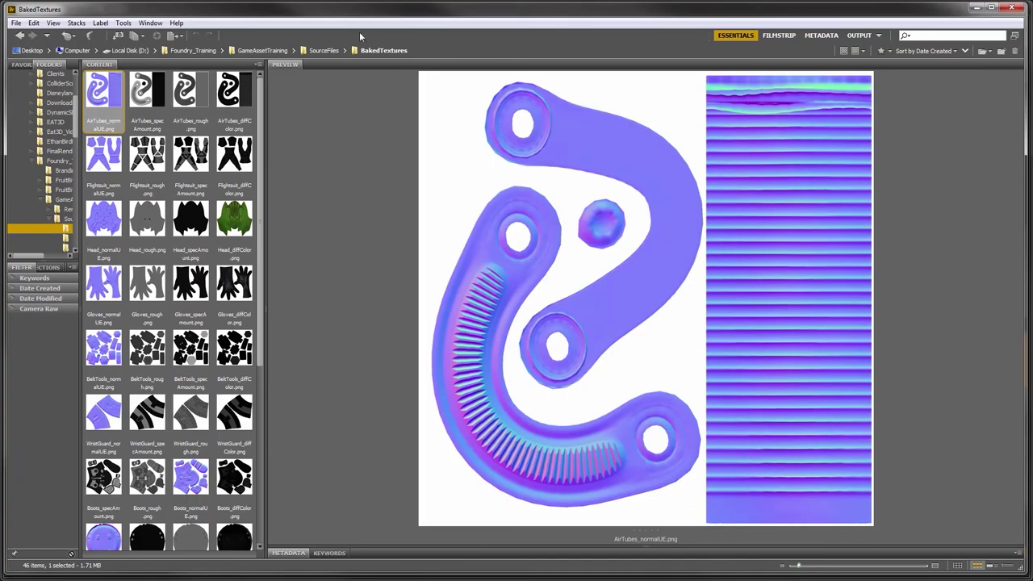
Preview the baked AirTubes, Flightsuit, Head and Gloves maps in Bridge.
left_click(153, 96)
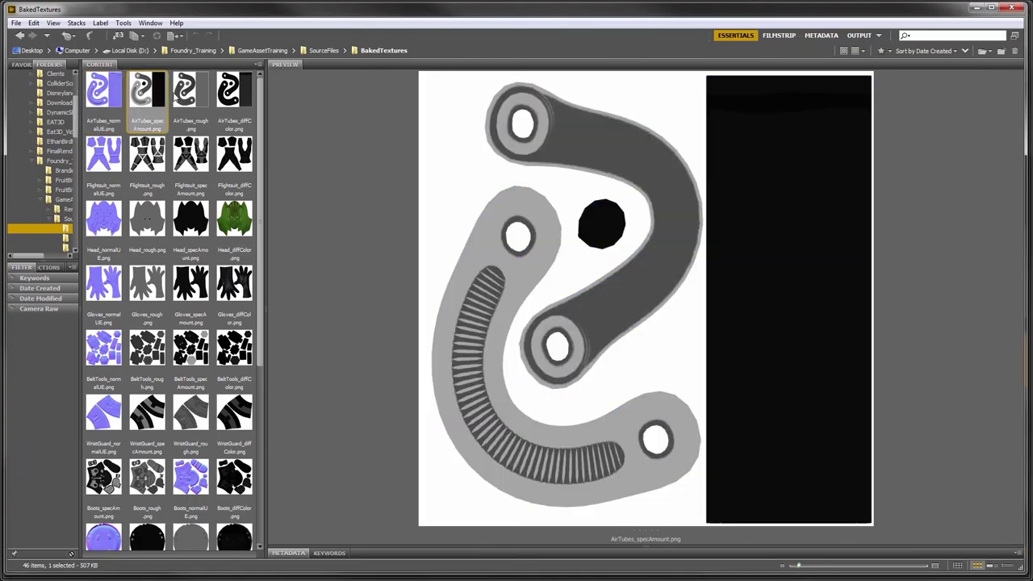
left_click(191, 99)
left_click(219, 100)
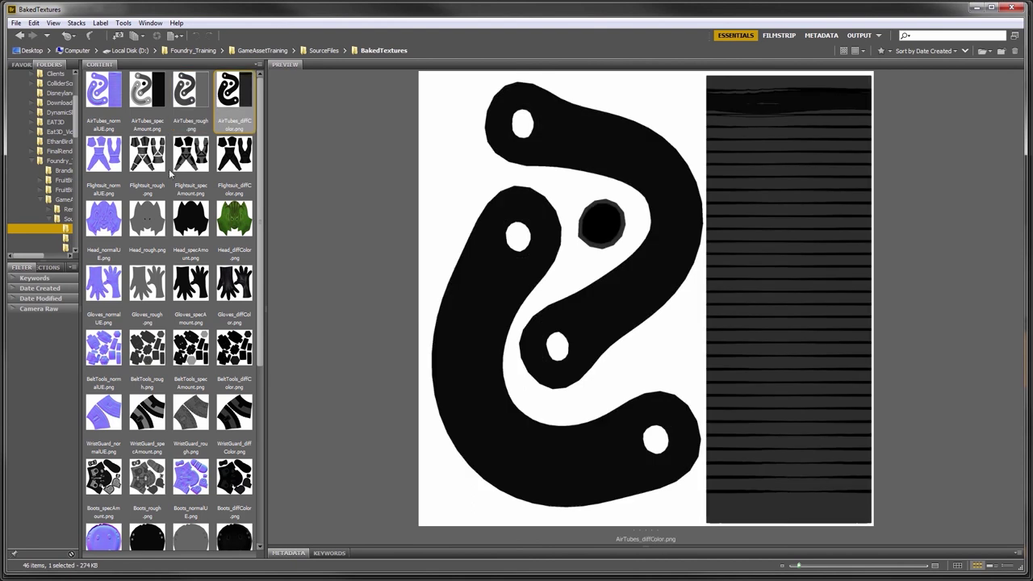
left_click(102, 160)
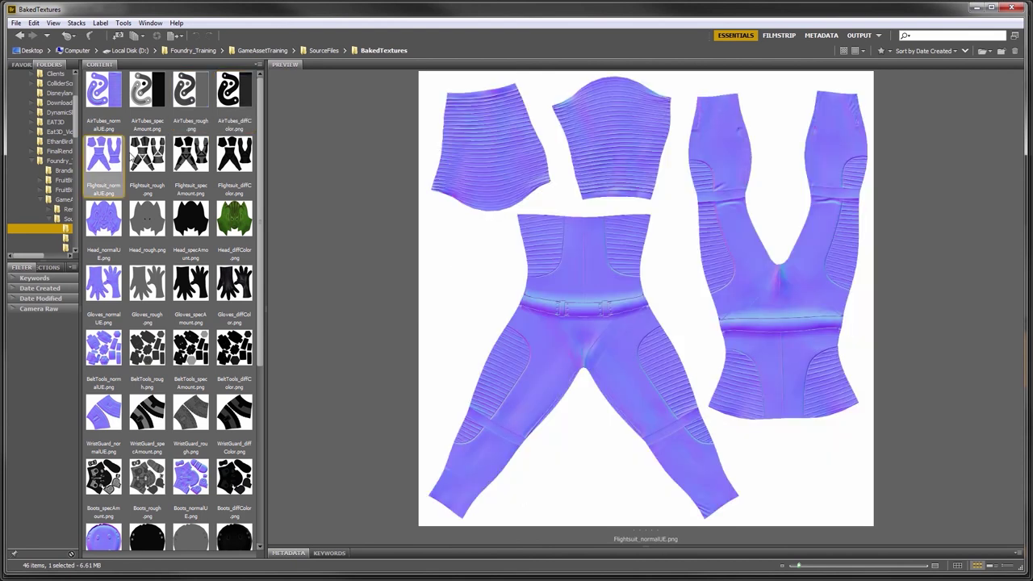
left_click(148, 159)
left_click(192, 158)
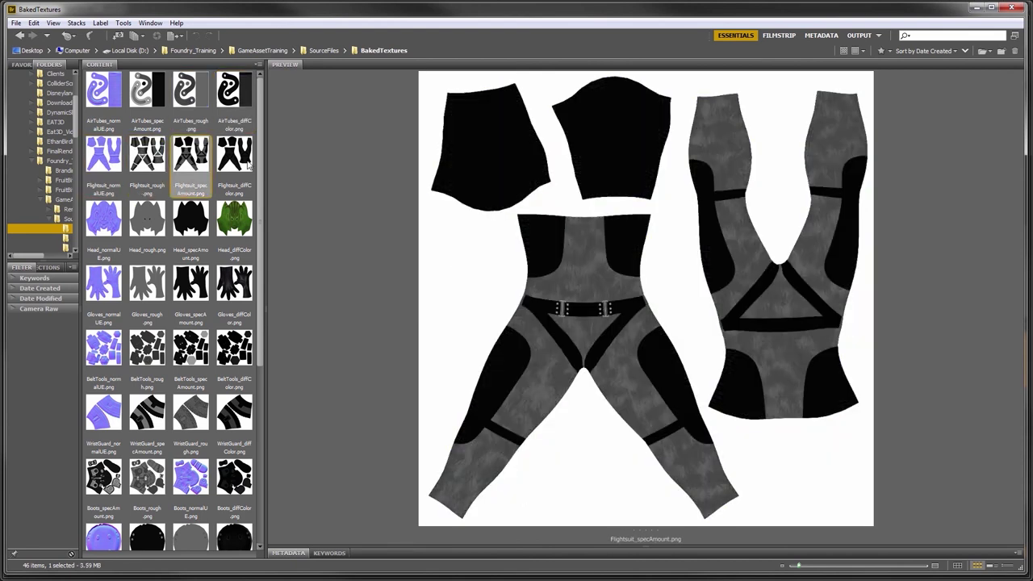
left_click(242, 162)
left_click(237, 212)
left_click(198, 224)
left_click(164, 228)
left_click(117, 233)
left_click(116, 282)
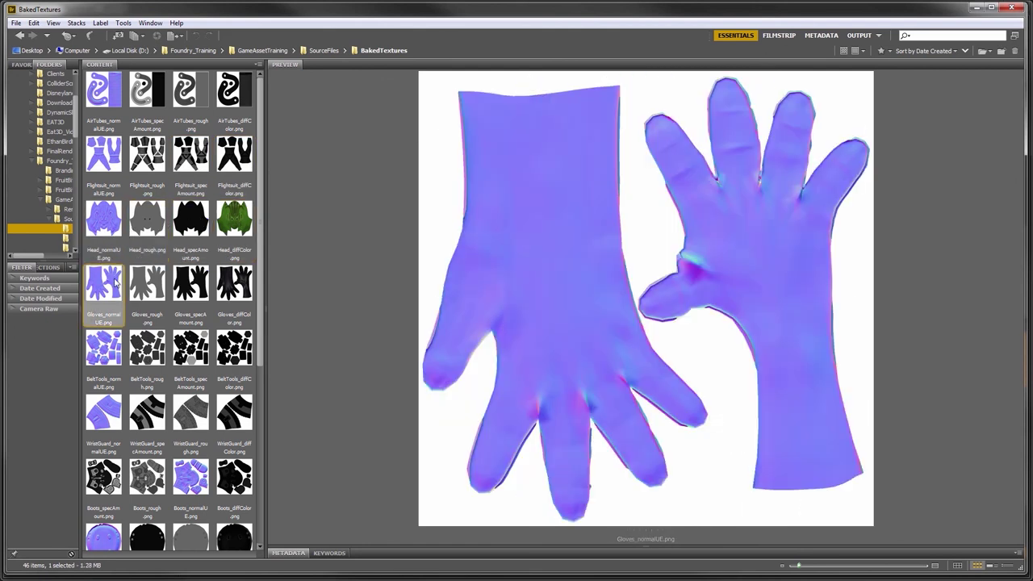
left_click(154, 150)
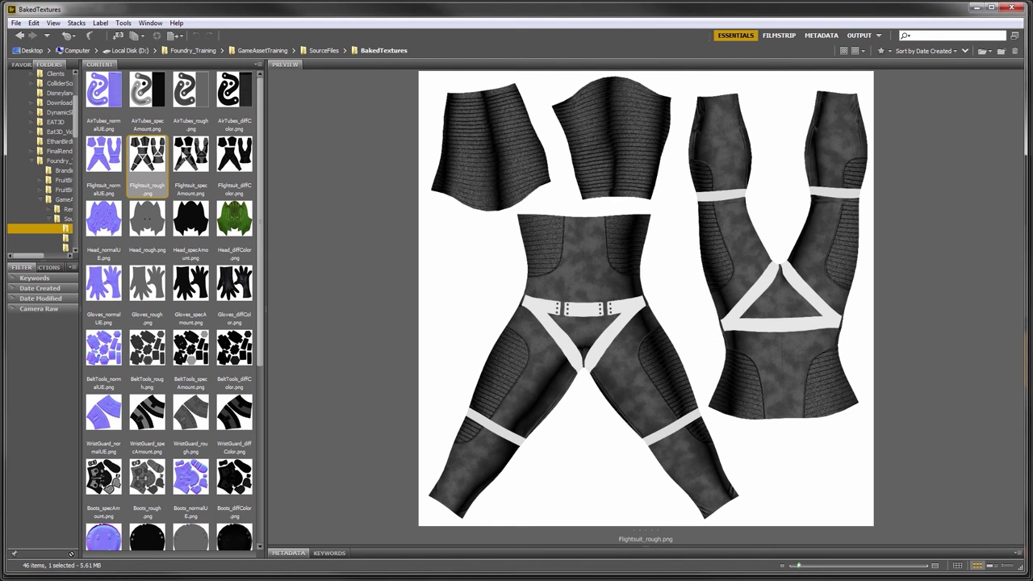
key("Right")
left_click(141, 160)
Preview the WristGuard, Boots, KneePads and Armor maps and occlusion maps, ending on Wrist_occl.ambient.png.
left_click(197, 421)
left_click(189, 466)
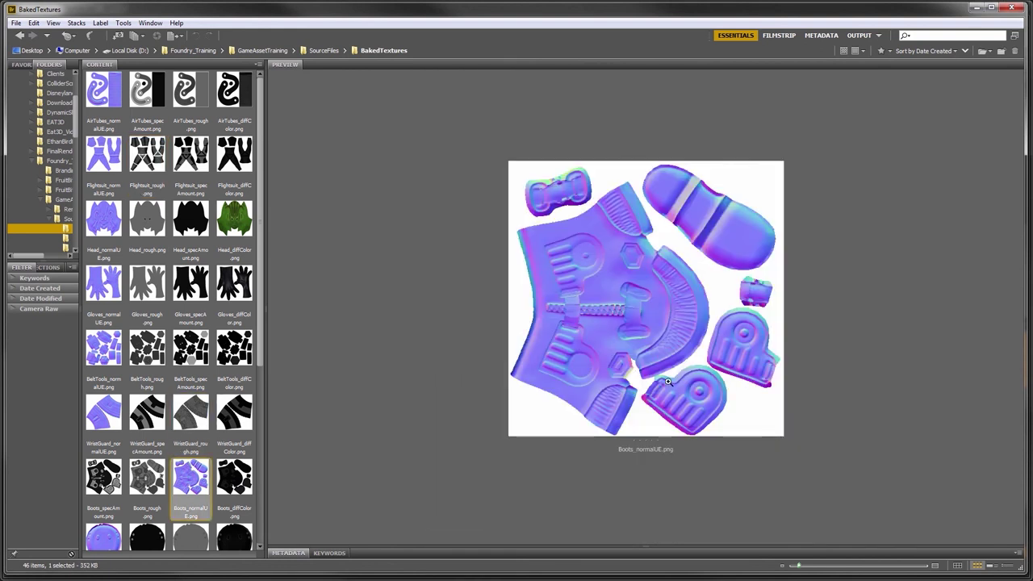
scroll(141, 484, "down", 2)
left_click(146, 414)
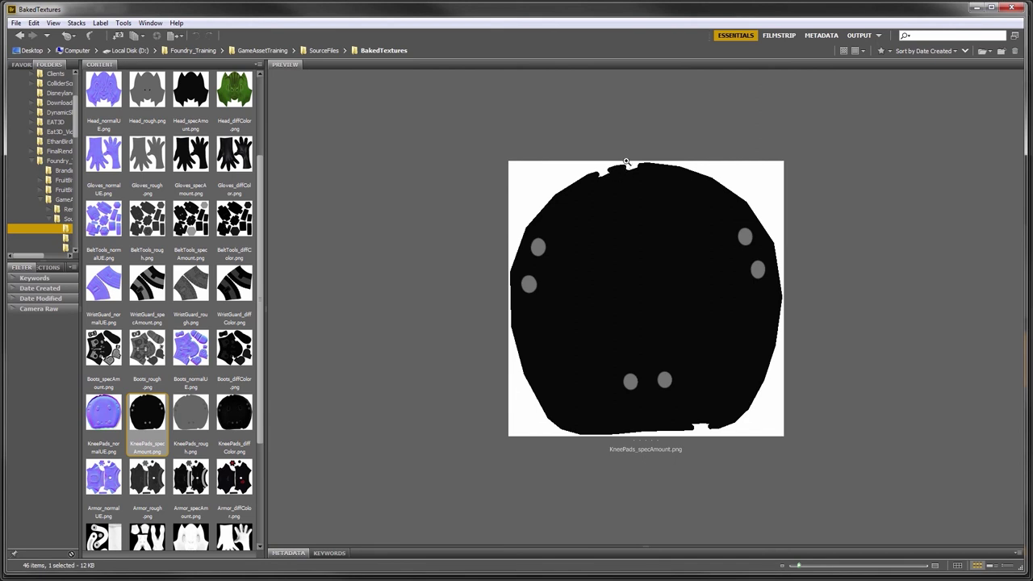
left_click(117, 413)
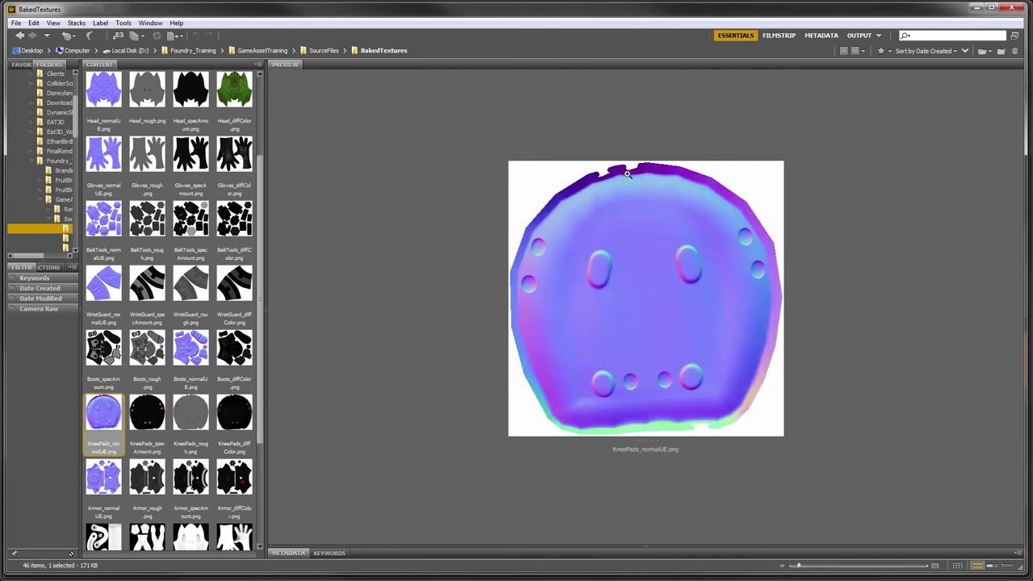
scroll(146, 425, "down", 1)
left_click(190, 416)
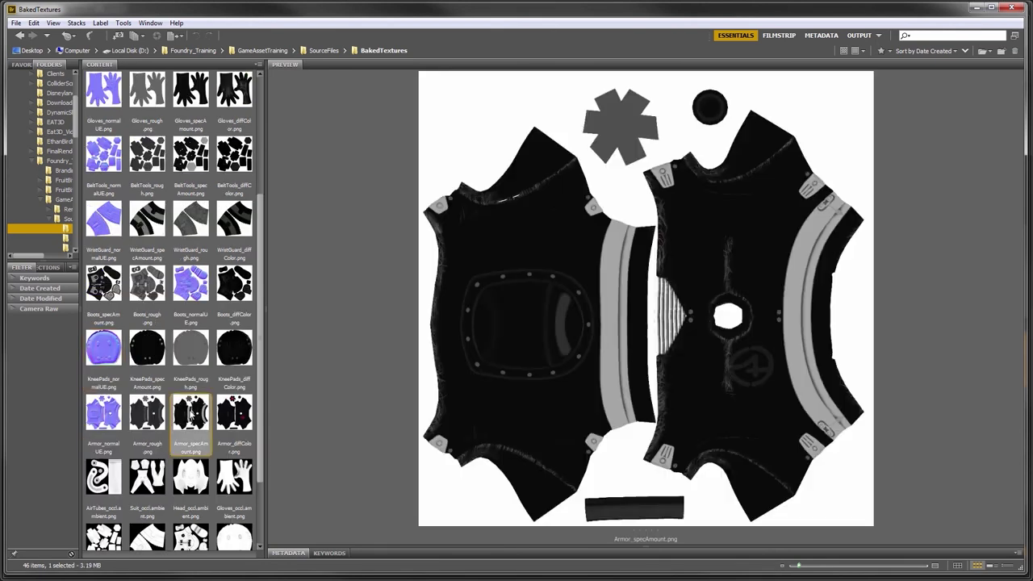
left_click(223, 413)
left_click(160, 415)
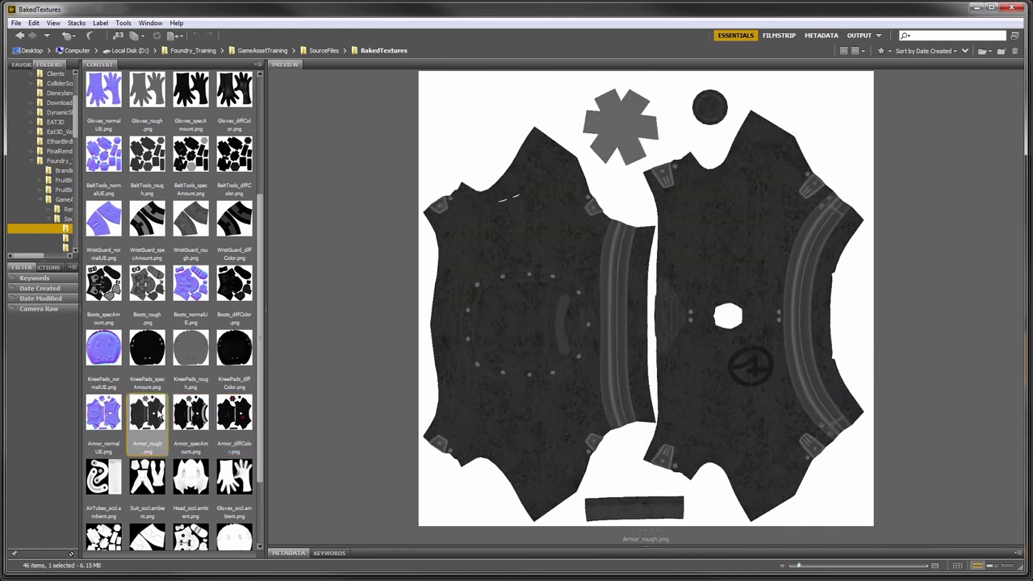
scroll(160, 415, "down", 1)
left_click(154, 413)
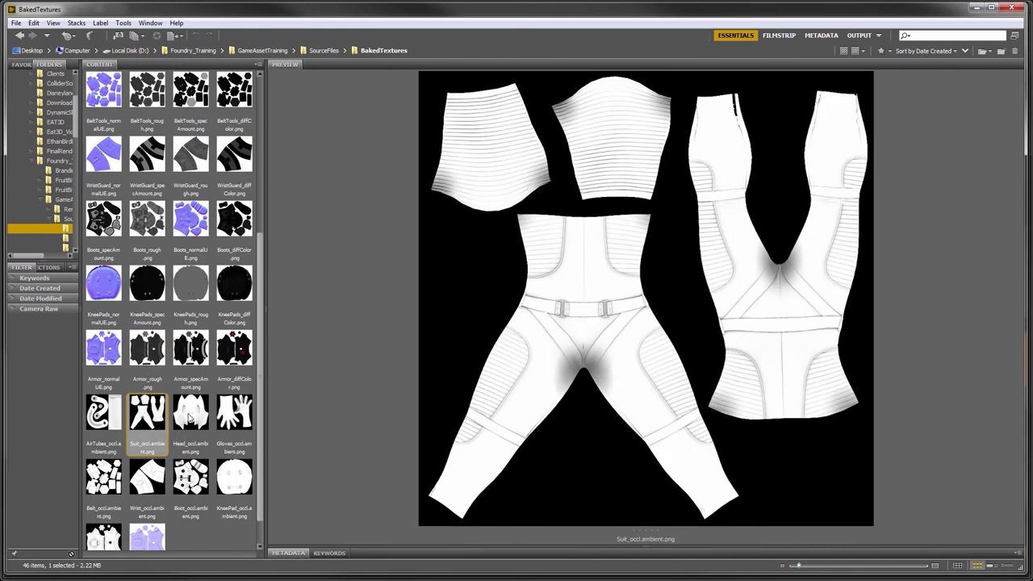
left_click(191, 417)
left_click(208, 475)
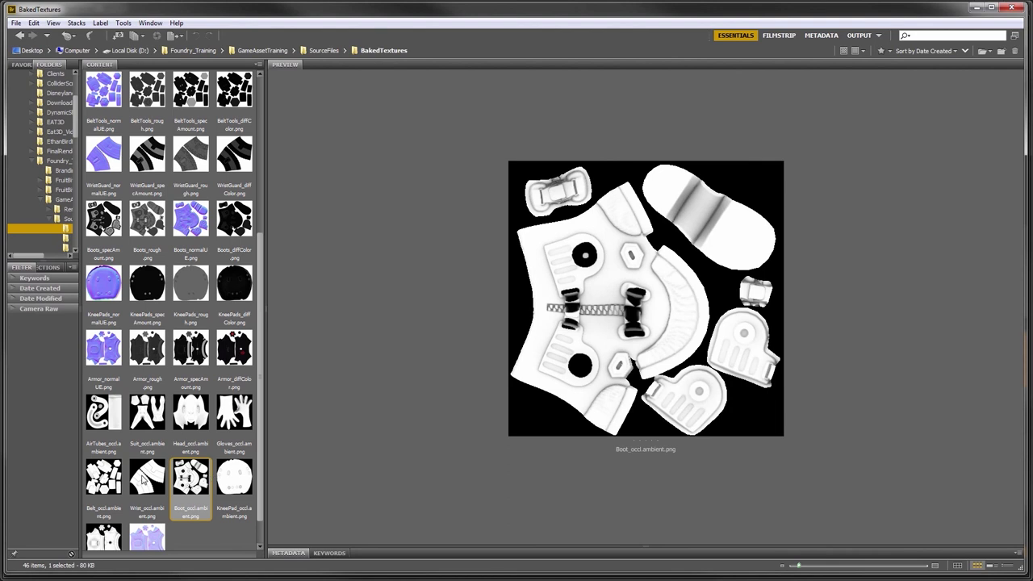
left_click(147, 480)
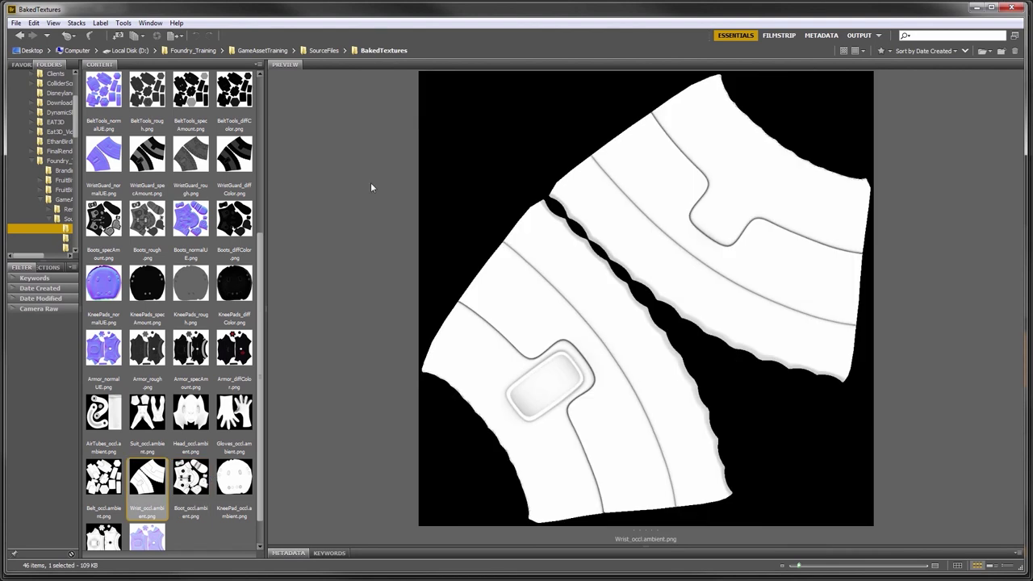
Back in MODO, turn off the Gradient_2 roughness layer in Flightsuit_ShinySilver.
left_click(973, 10)
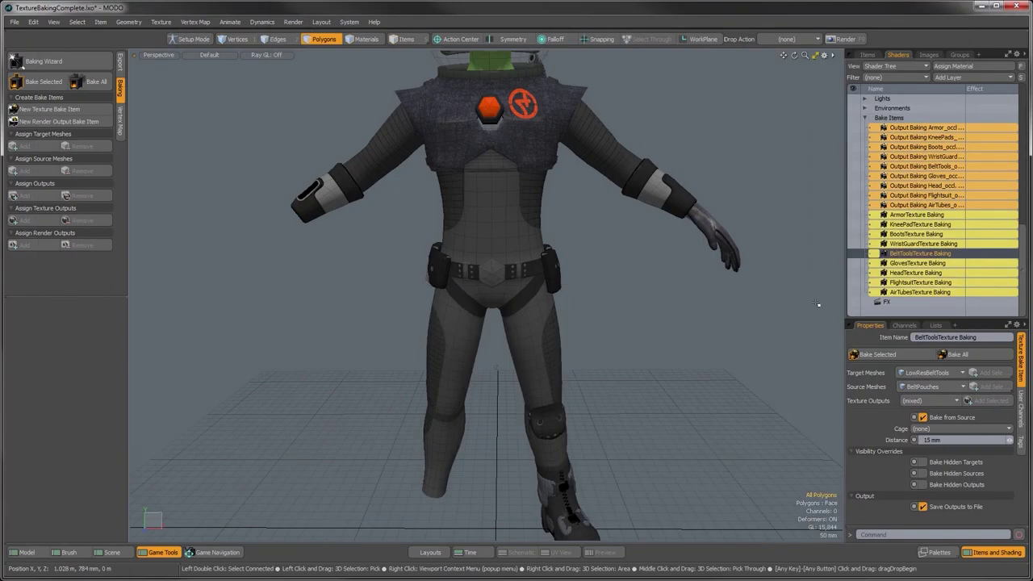
scroll(894, 167, "up", 2)
scroll(894, 168, "up", 3)
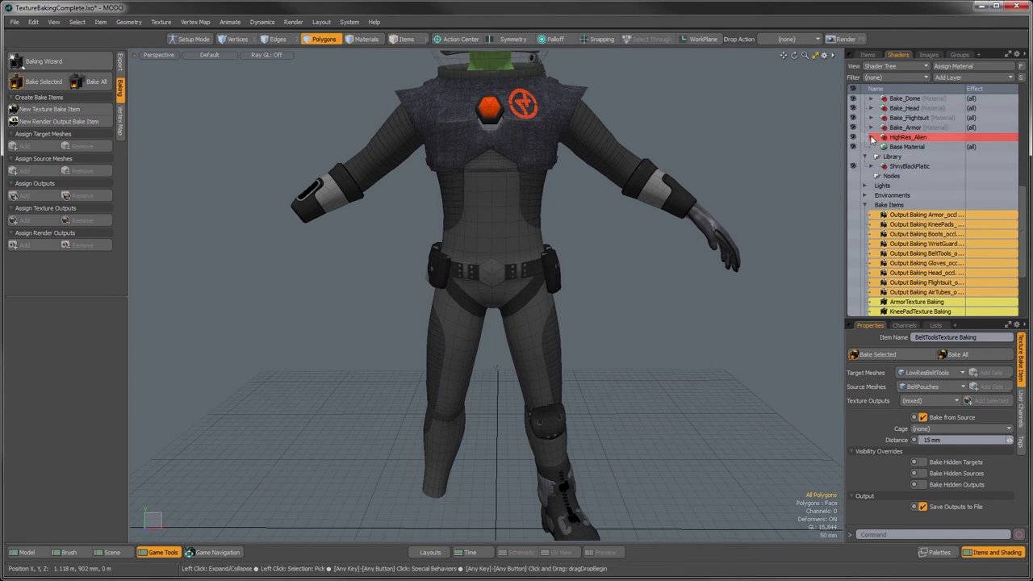
left_click(870, 137)
scroll(917, 187, "down", 1)
scroll(915, 192, "down", 1)
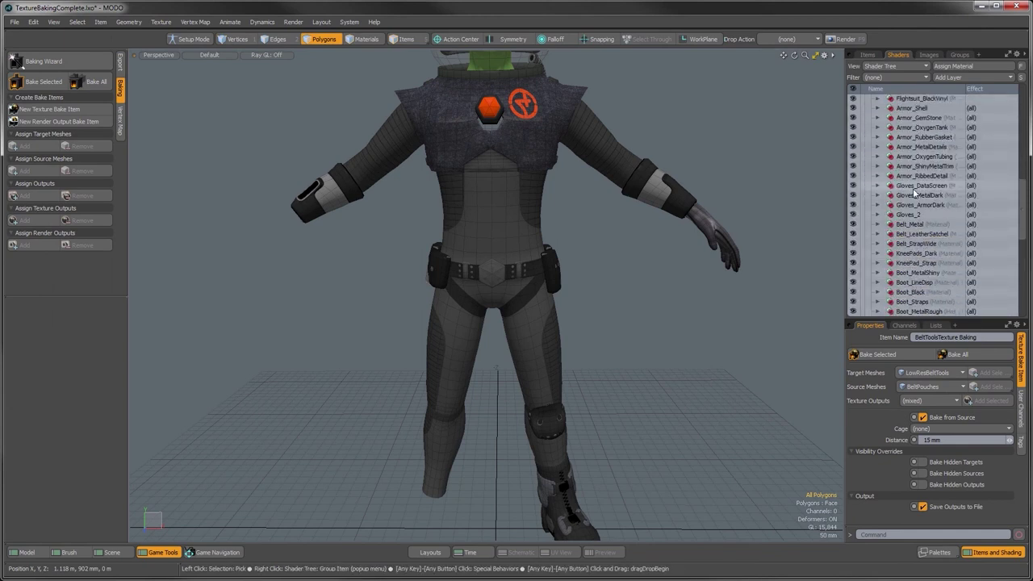
scroll(912, 196, "down", 1)
scroll(910, 202, "up", 2)
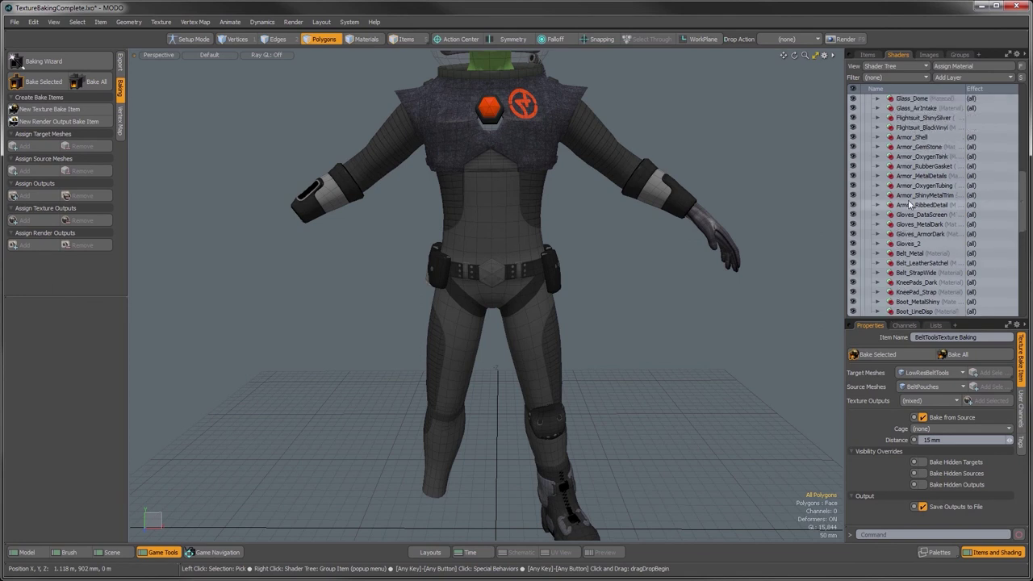
scroll(915, 177, "up", 1)
left_click(878, 146)
left_click(908, 177)
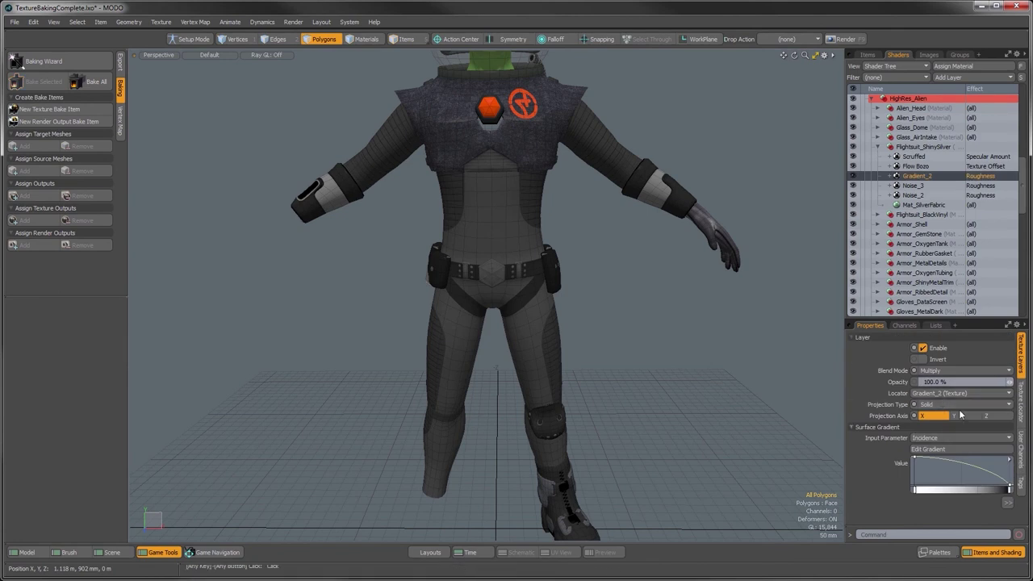
left_click(853, 177)
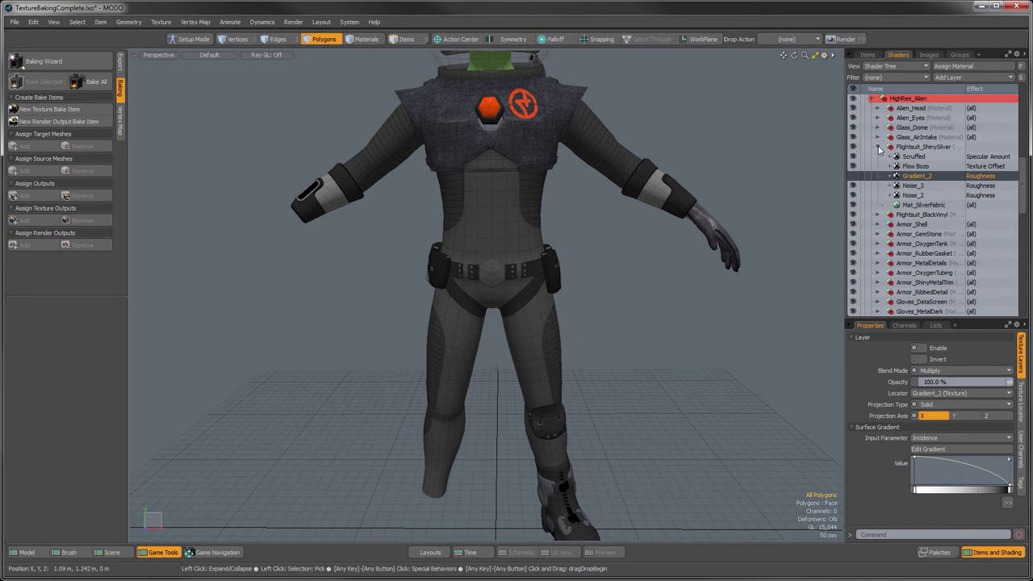
Check Flightsuit_BlackVinyl's layers, then turn off the ShinyBlackPlatic Gradient roughness layer.
left_click(877, 150)
left_click(878, 157)
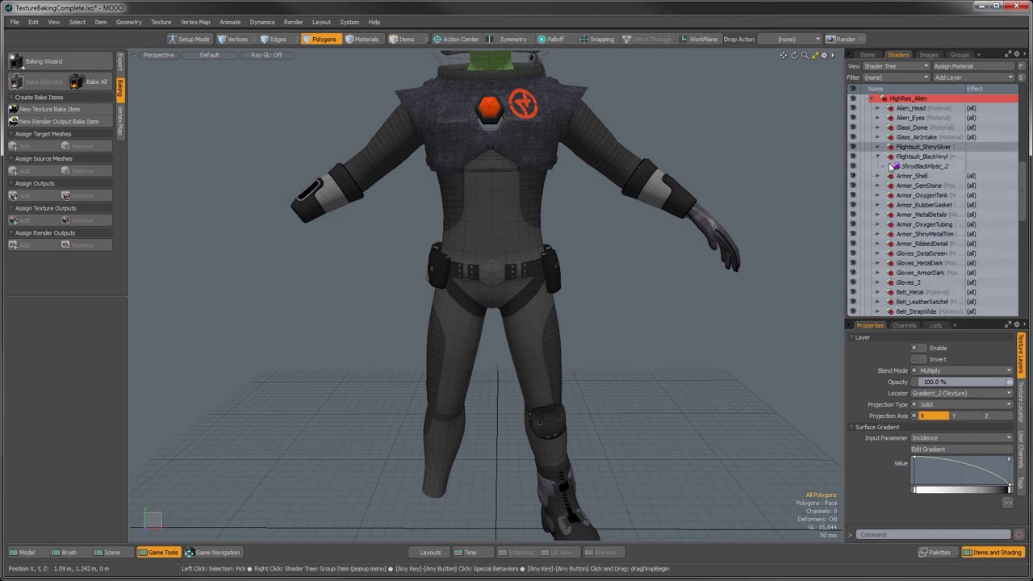
left_click(925, 166)
left_click(877, 156)
scroll(880, 174, "down", 7)
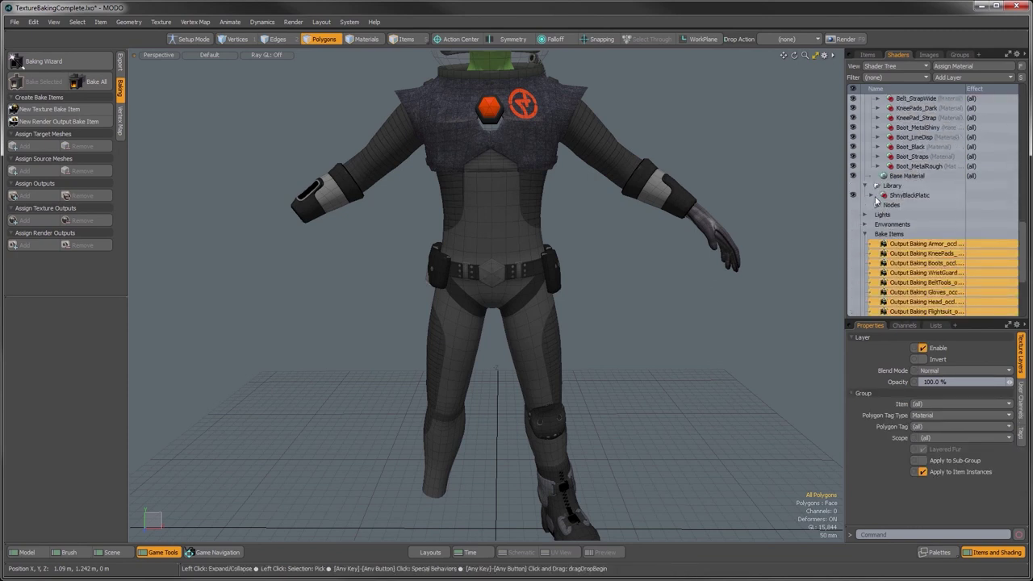
left_click(877, 195)
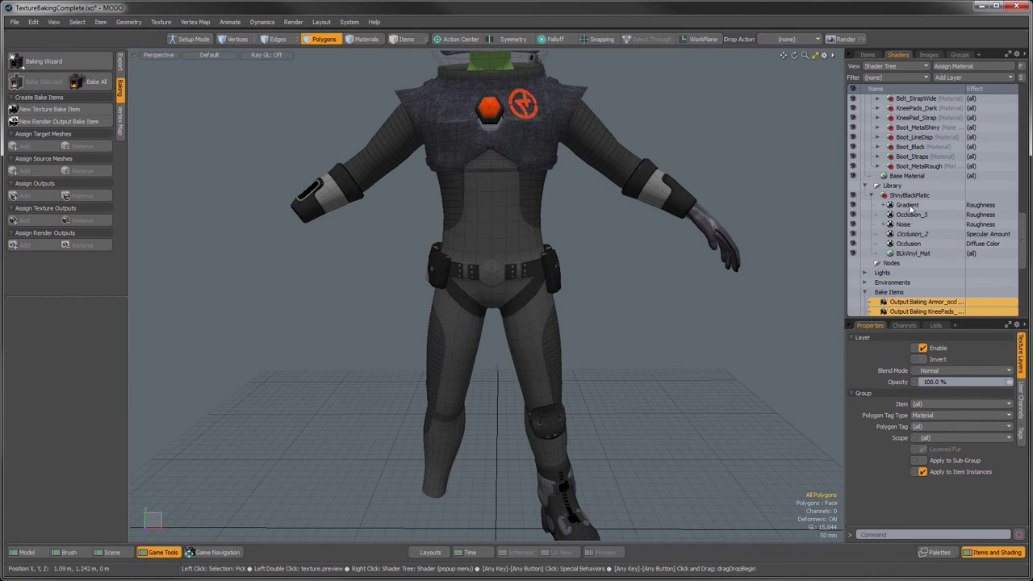
left_click(907, 206)
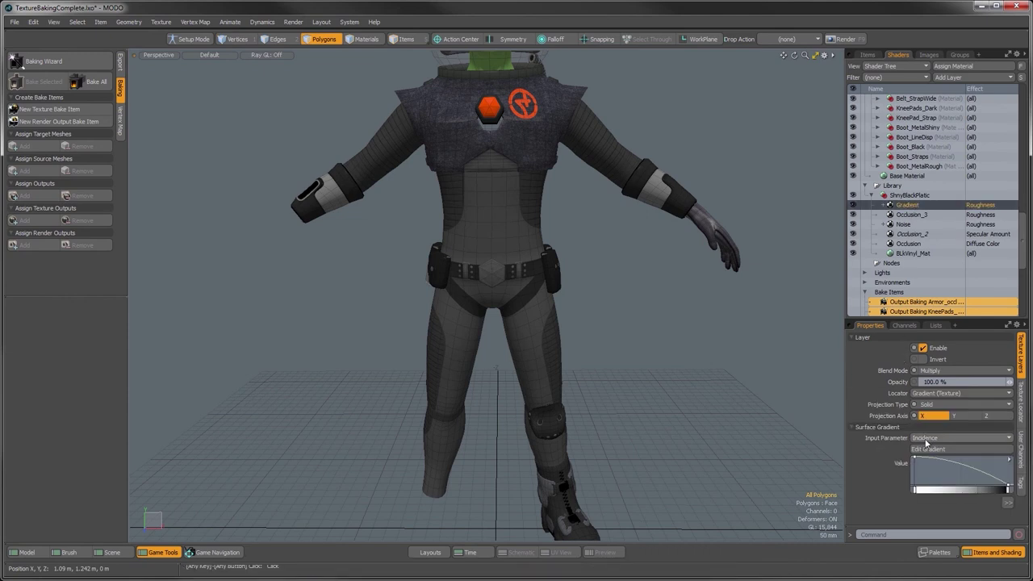
left_click(853, 205)
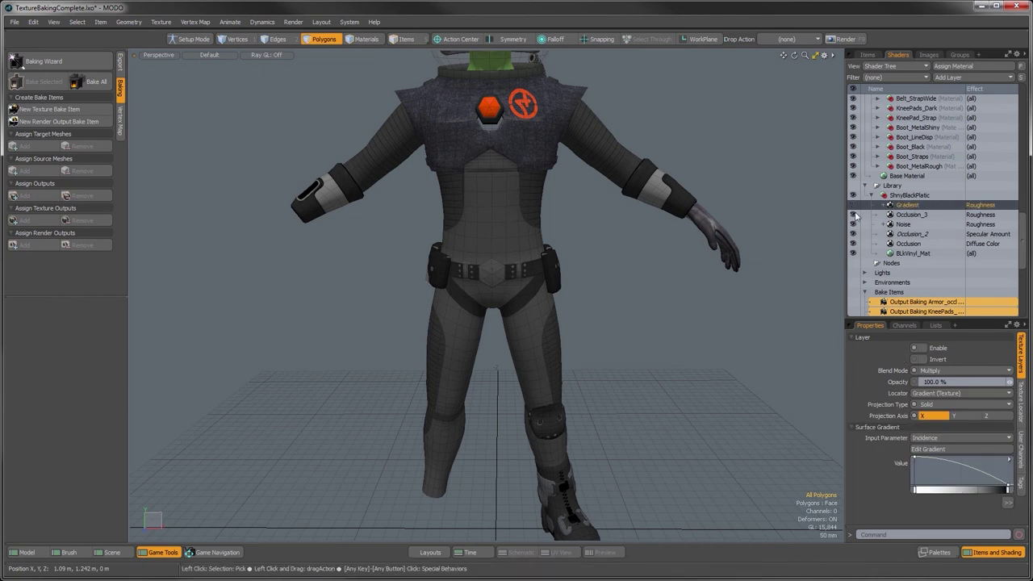
left_click(871, 197)
left_click(865, 185)
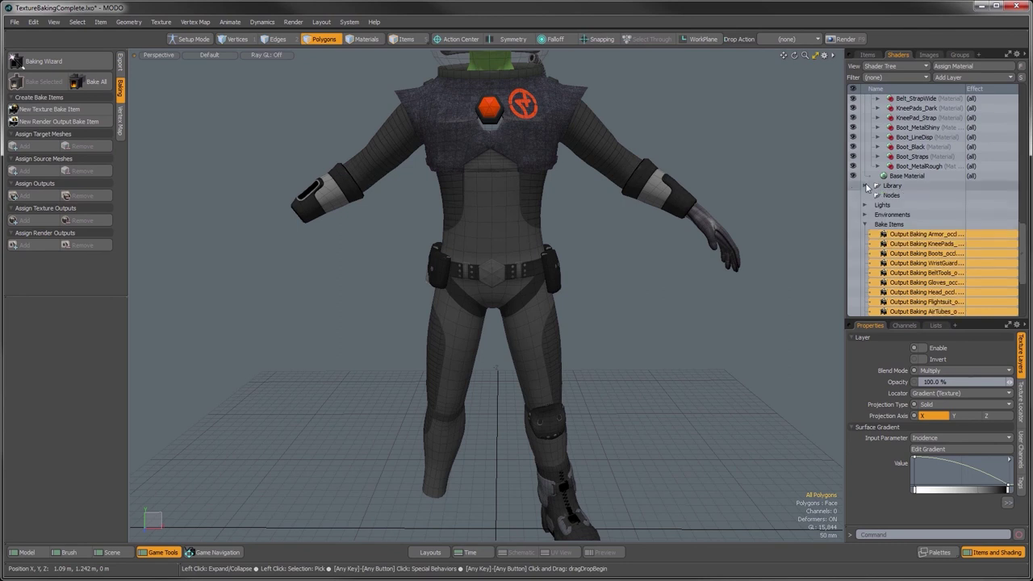
Collapse the HighRes_Alien group and select the KneePadTexture Baking item.
scroll(891, 214, "up", 3)
scroll(891, 214, "up", 5)
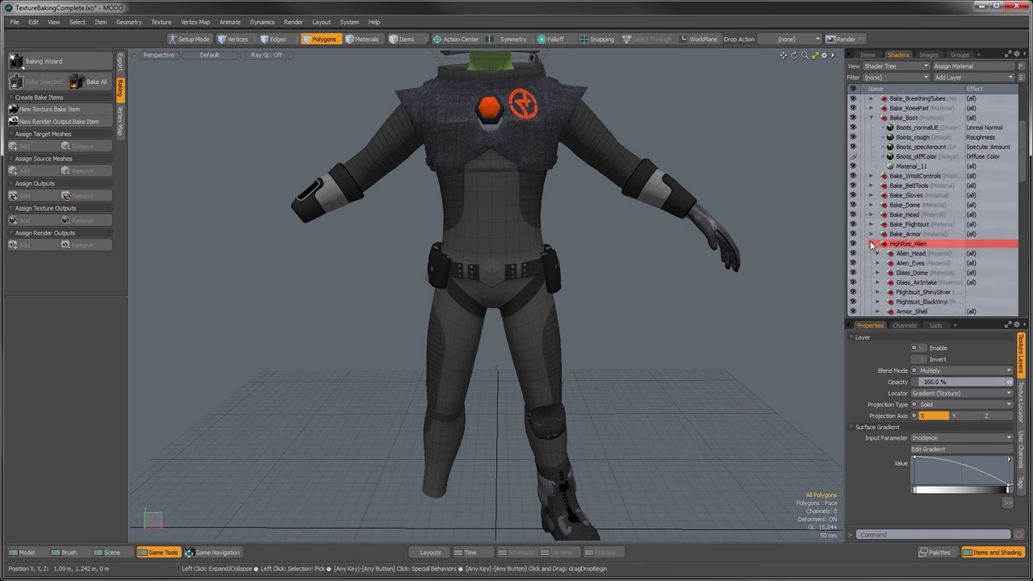
left_click(871, 243)
scroll(922, 233, "down", 5)
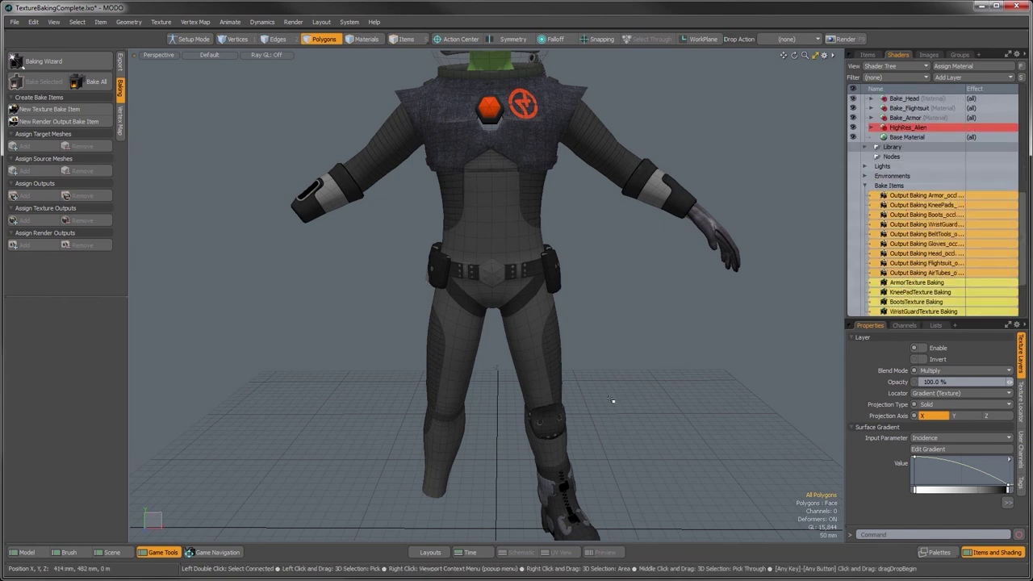
scroll(881, 272, "down", 3)
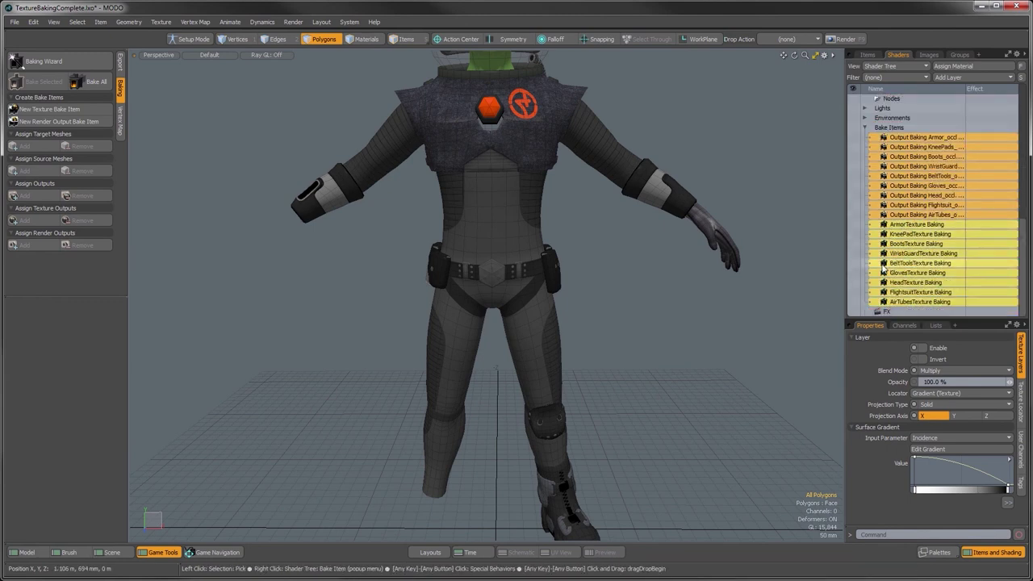
left_click(916, 234)
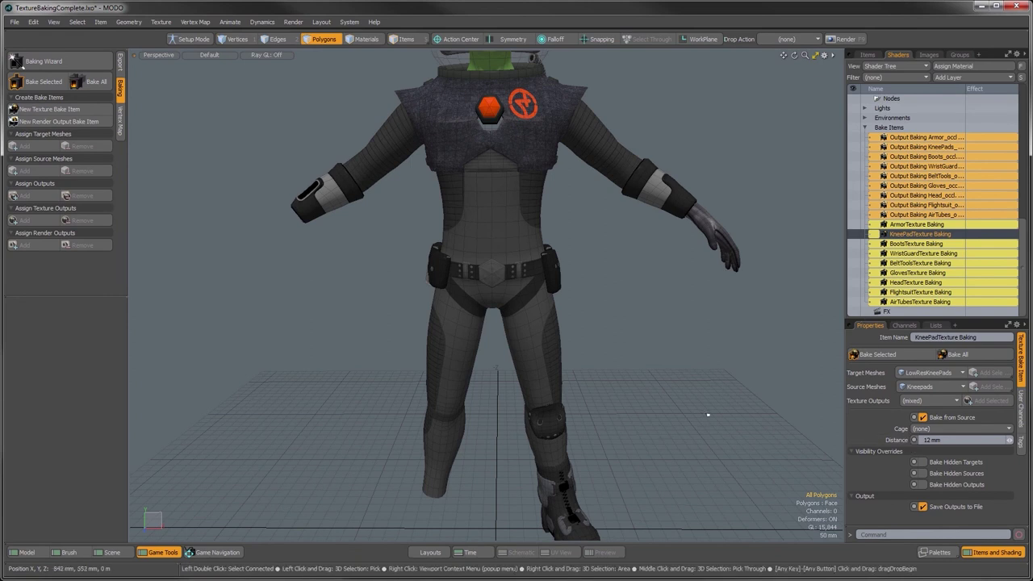
Add BeltTools, Flightsuit and Boots Texture Baking to the KneePadTexture Baking selection.
left_click_drag(509, 418, 596, 388, "alt")
scroll(522, 419, "down", 5)
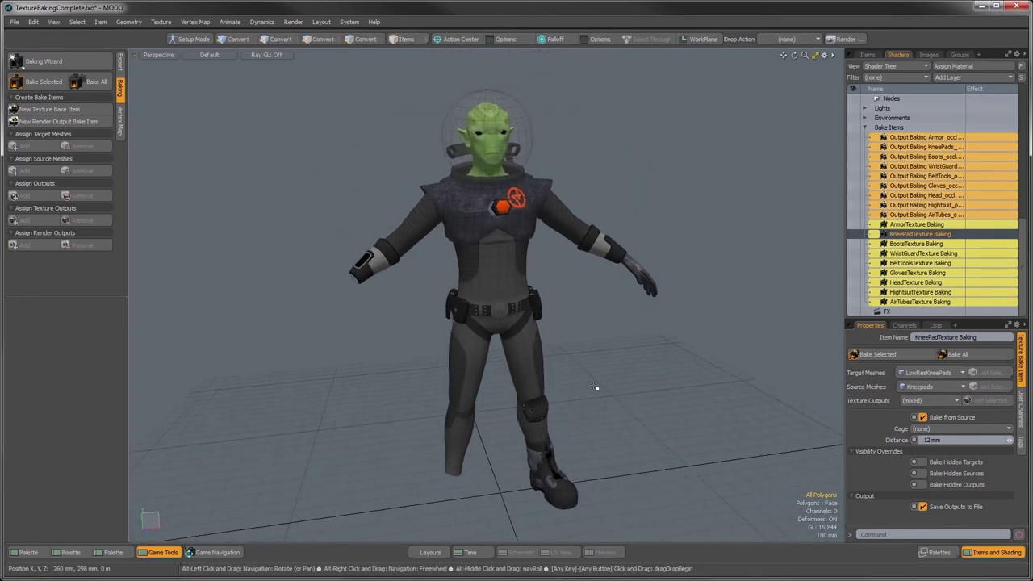
left_click(916, 264, "ctrl")
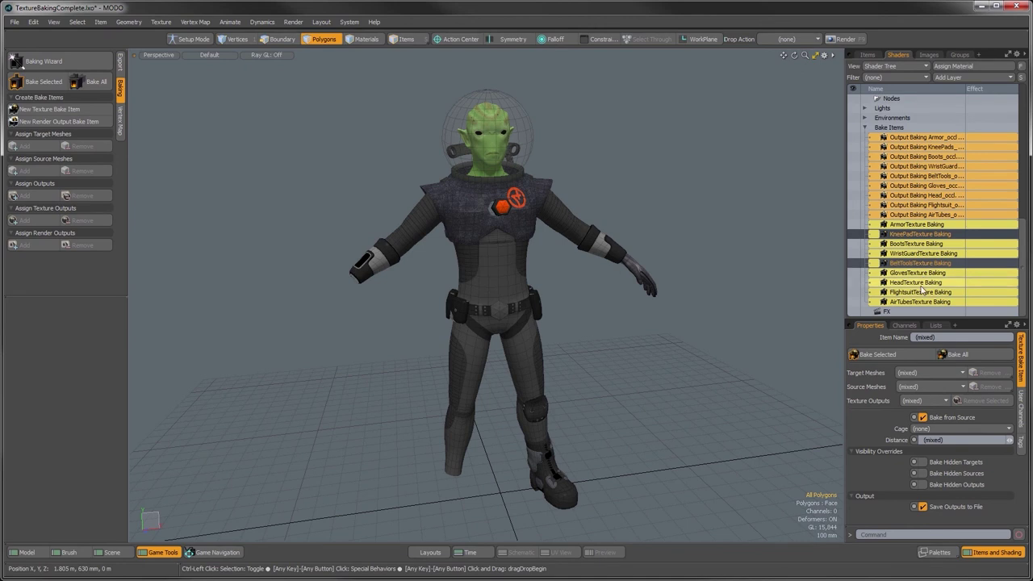
left_click(921, 293, "ctrl")
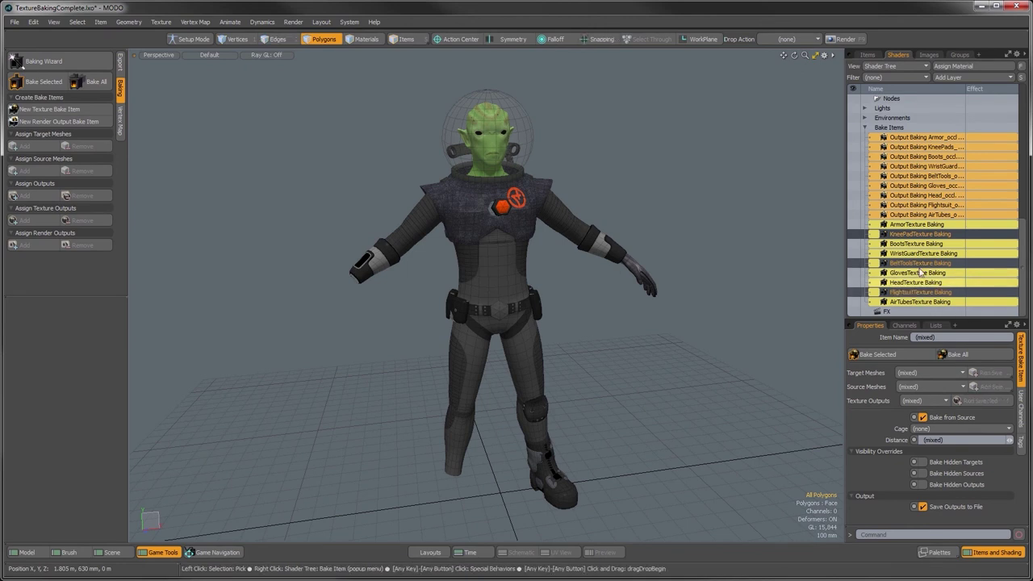
left_click(918, 243, "ctrl")
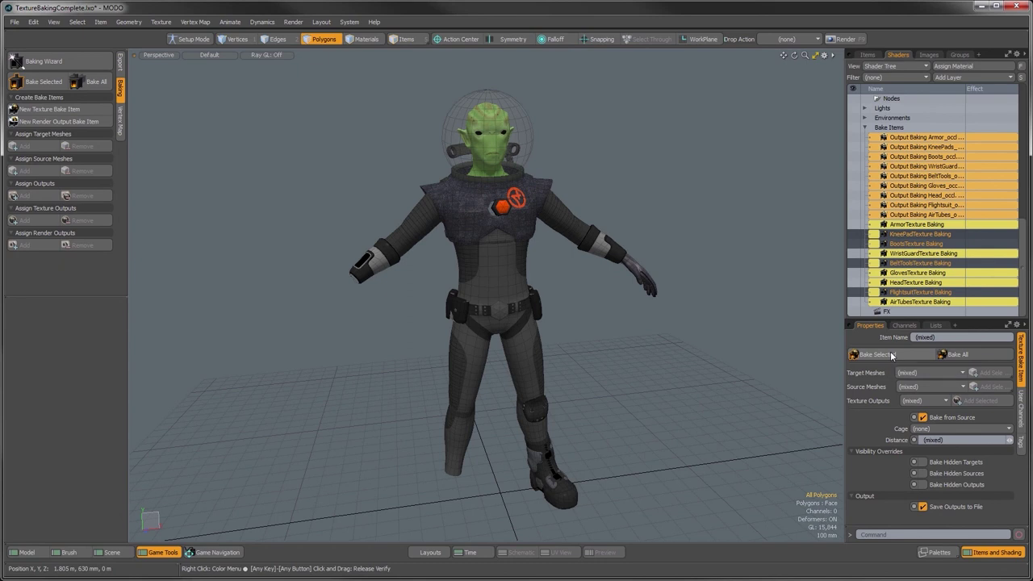
left_click_drag(508, 310, 536, 296, "alt")
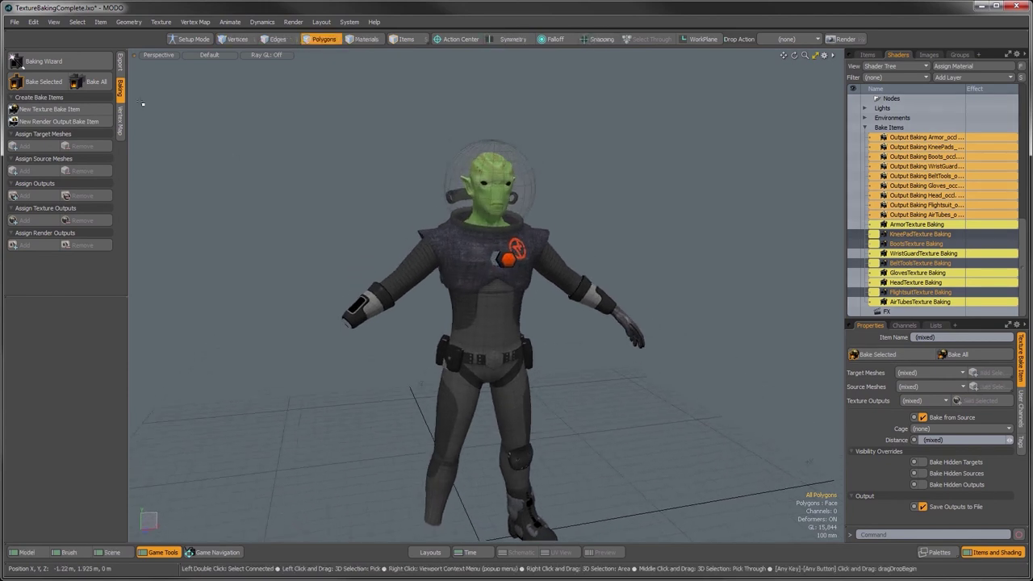
Save the scene as TextureBakingComplete.lxo and list the baked KneePads and Boots image clips.
left_click(14, 21)
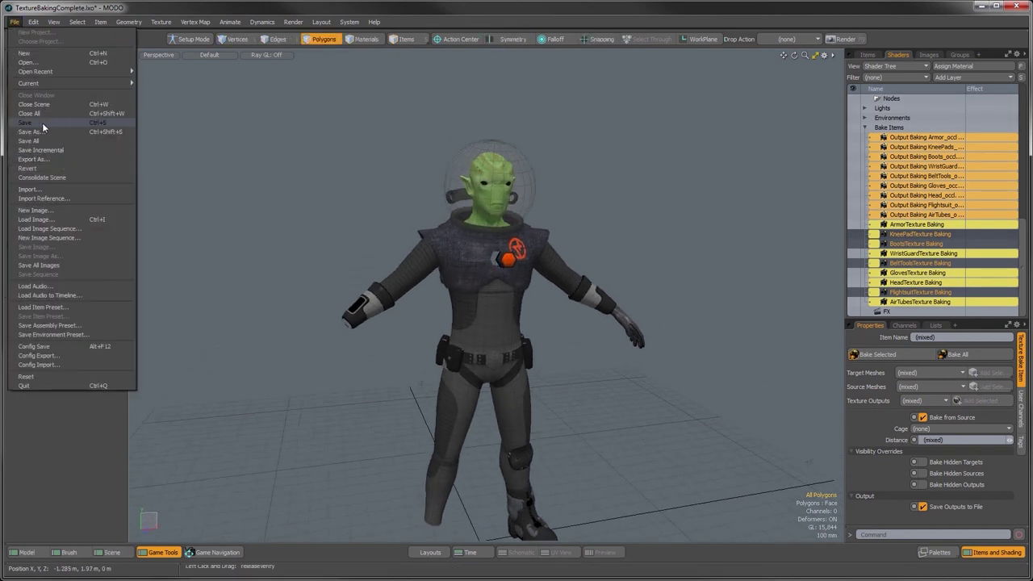
left_click(42, 123)
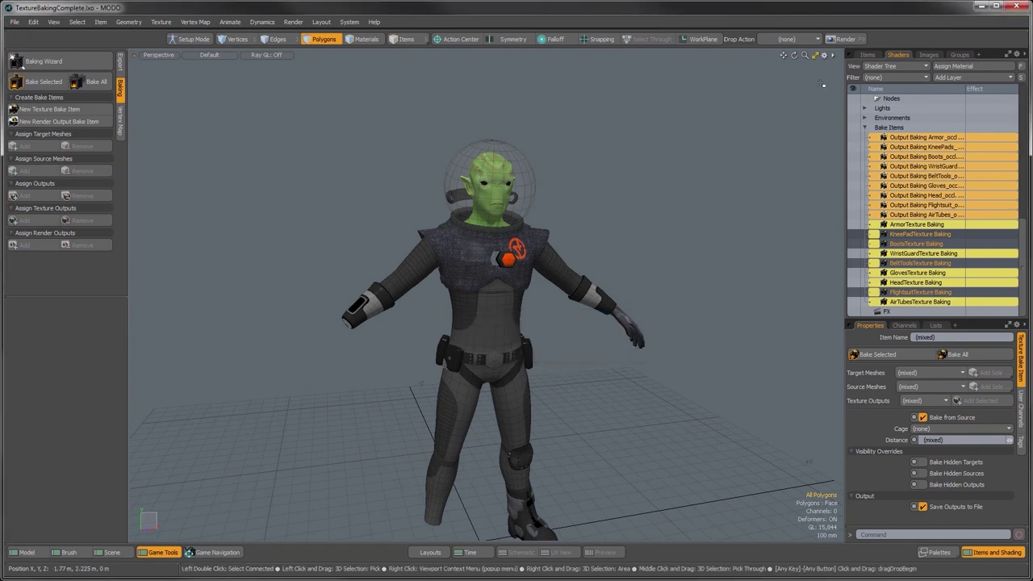
left_click_drag(503, 272, 481, 278, "alt+shift")
left_click(925, 57)
scroll(926, 215, "down", 15)
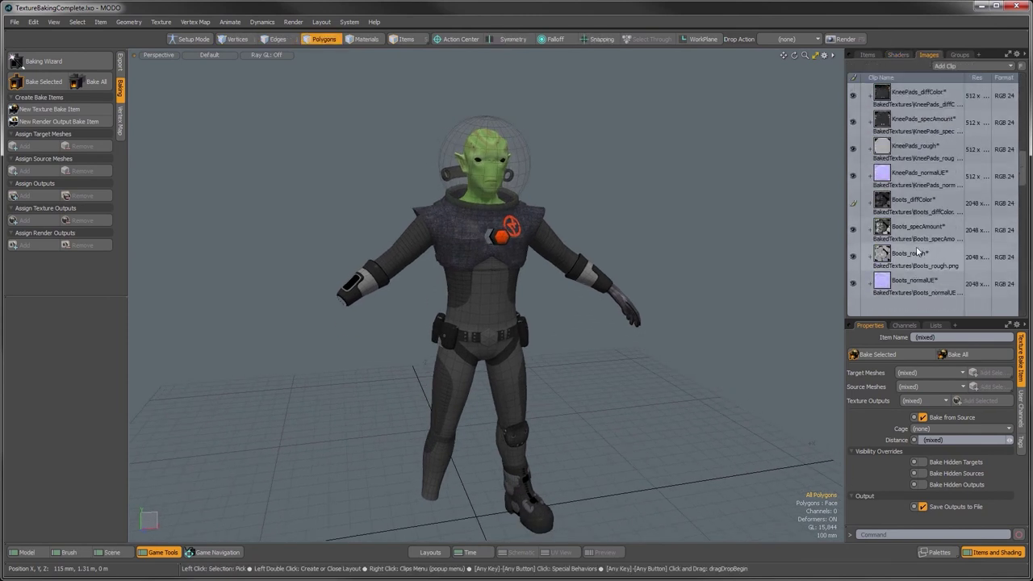
Select the Boots_rough, specAmount and diffColor clips, then save all modified images.
left_click(920, 255)
left_click(937, 234)
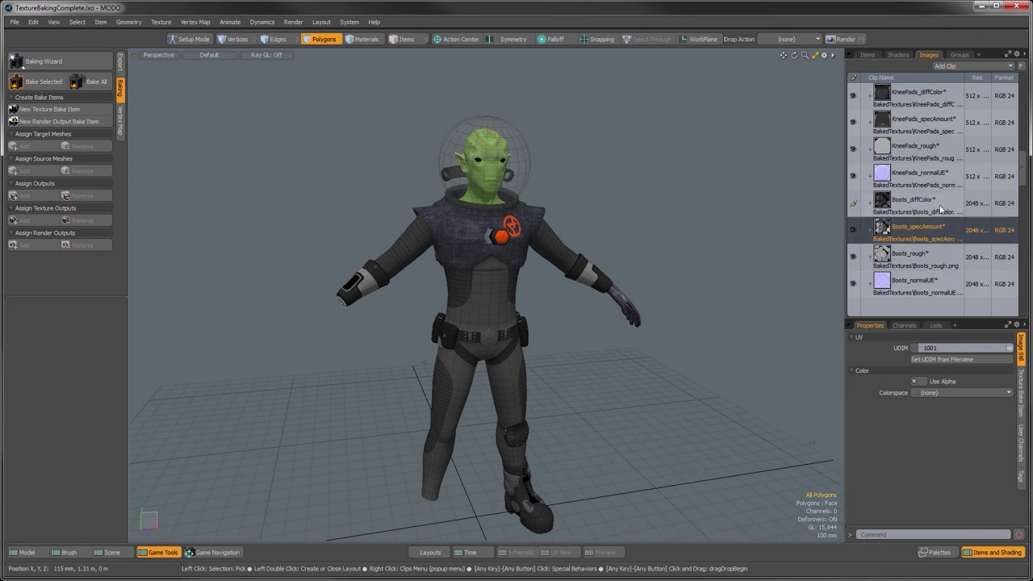
left_click(937, 204)
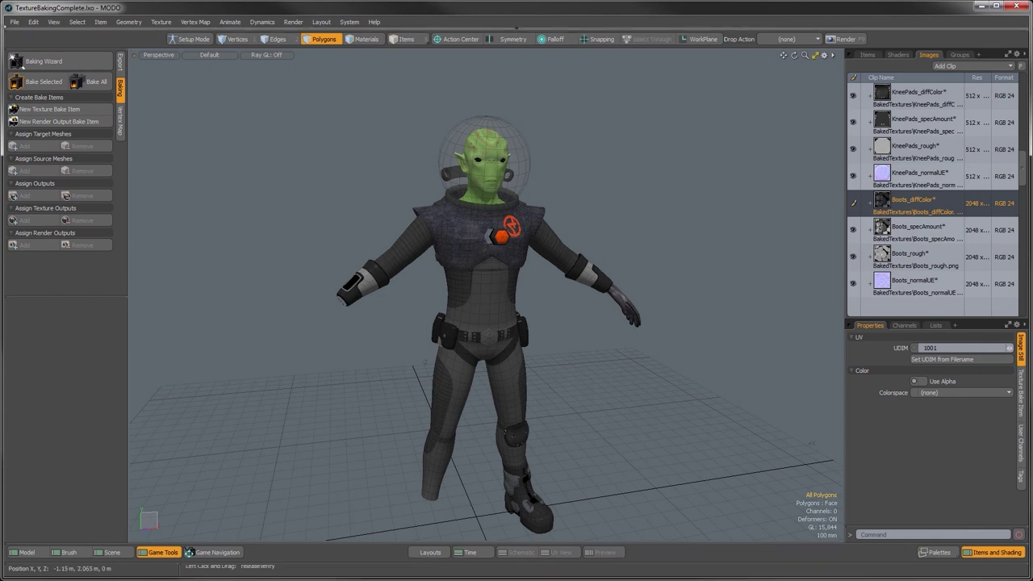
left_click(15, 21)
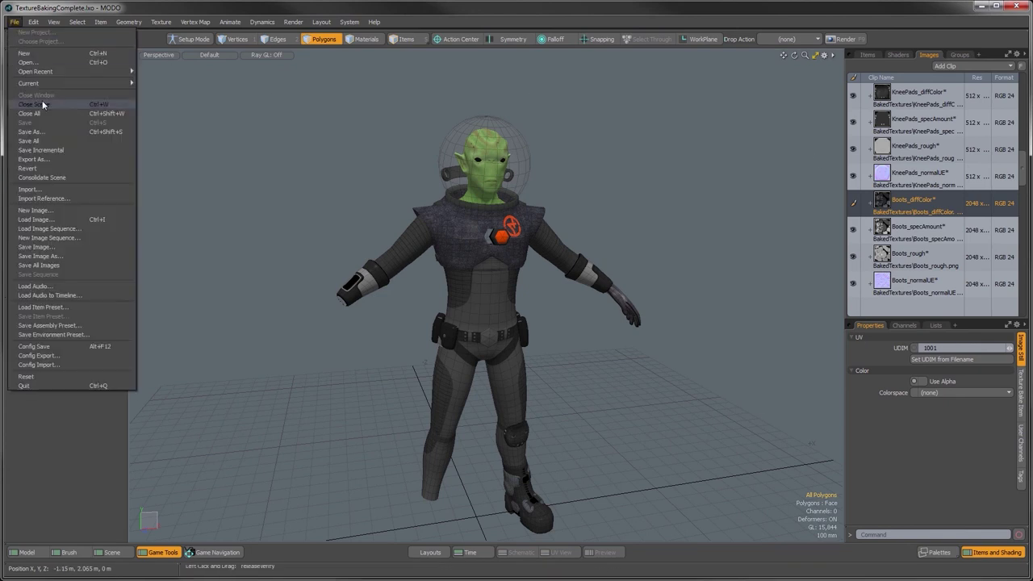
left_click(52, 267)
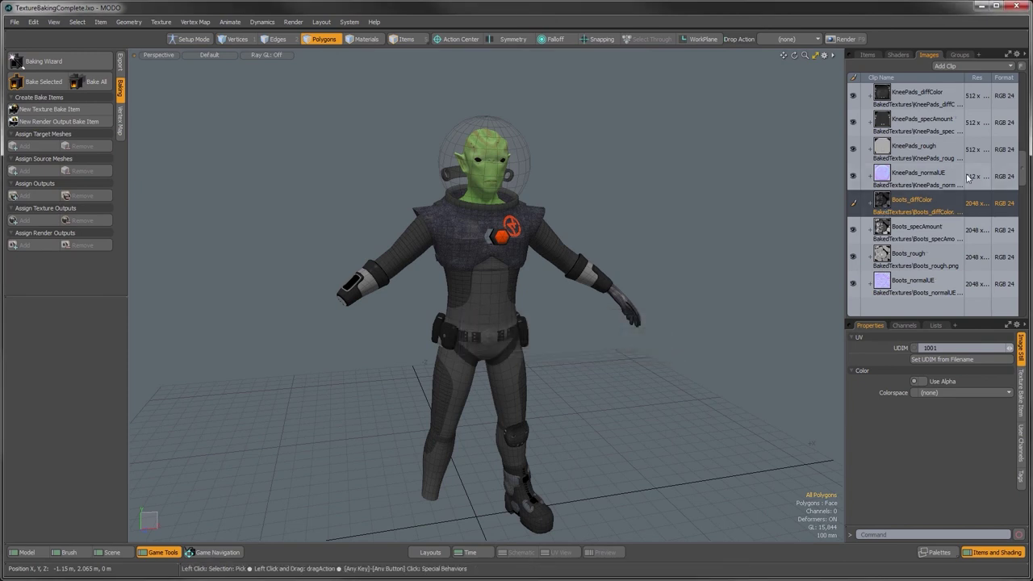
scroll(959, 240, "down", 6)
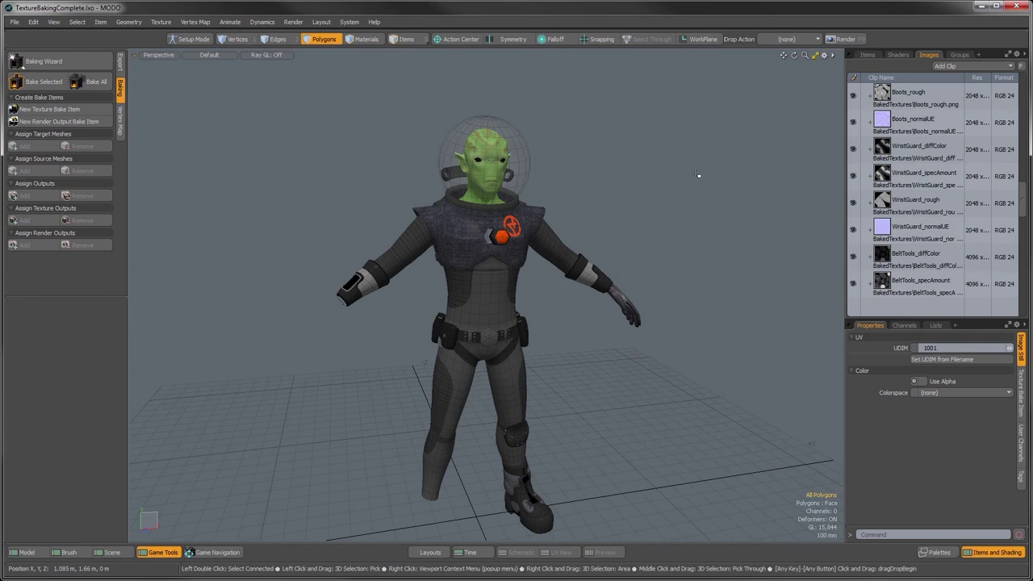
key("alt")
left_click_drag(512, 306, 526, 439, "alt")
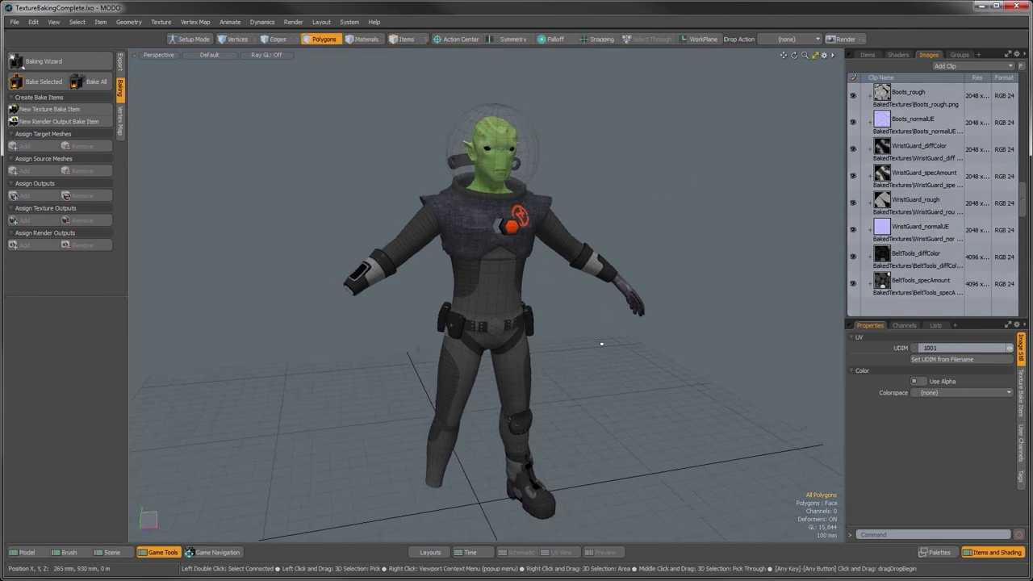
left_click_drag(584, 244, 662, 195, "alt")
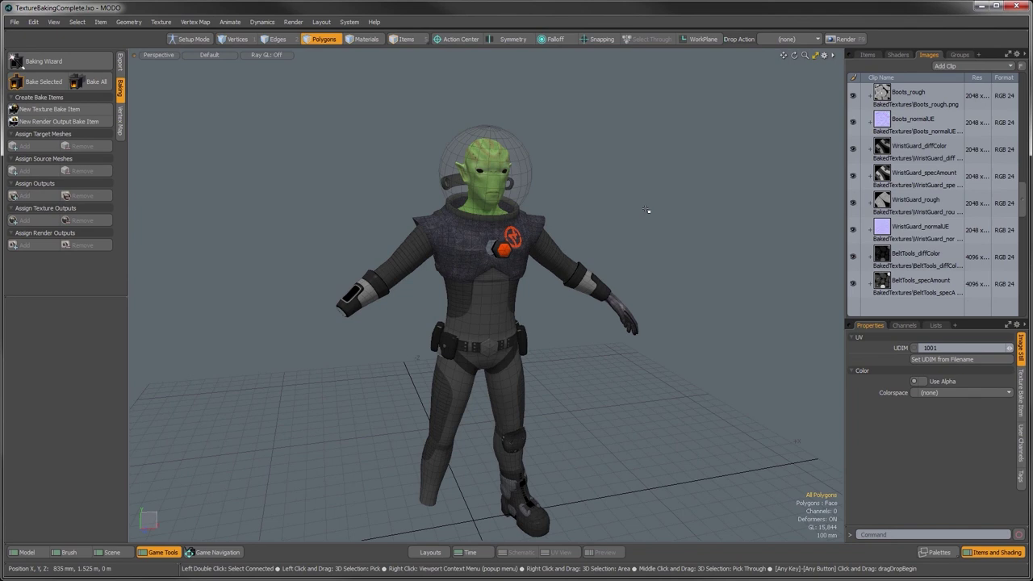
Switch the viewport shading preset from Default to Advanced.
left_click(216, 52)
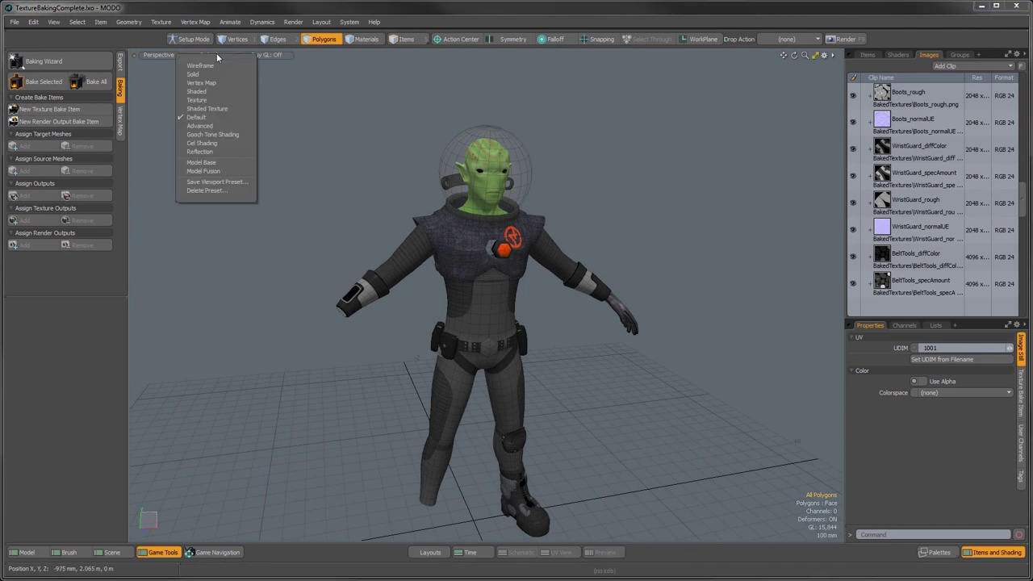
left_click(212, 127)
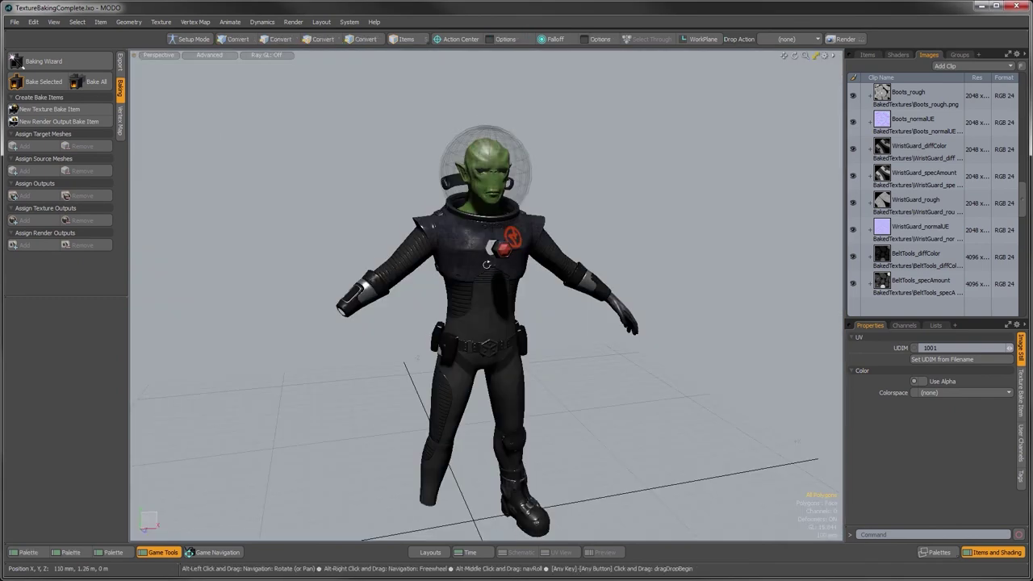
mouse_move(565, 307)
left_mouse_down("ctrl+alt")
mouse_move(672, 303)
mouse_move(565, 306)
left_mouse_up("ctrl+alt")
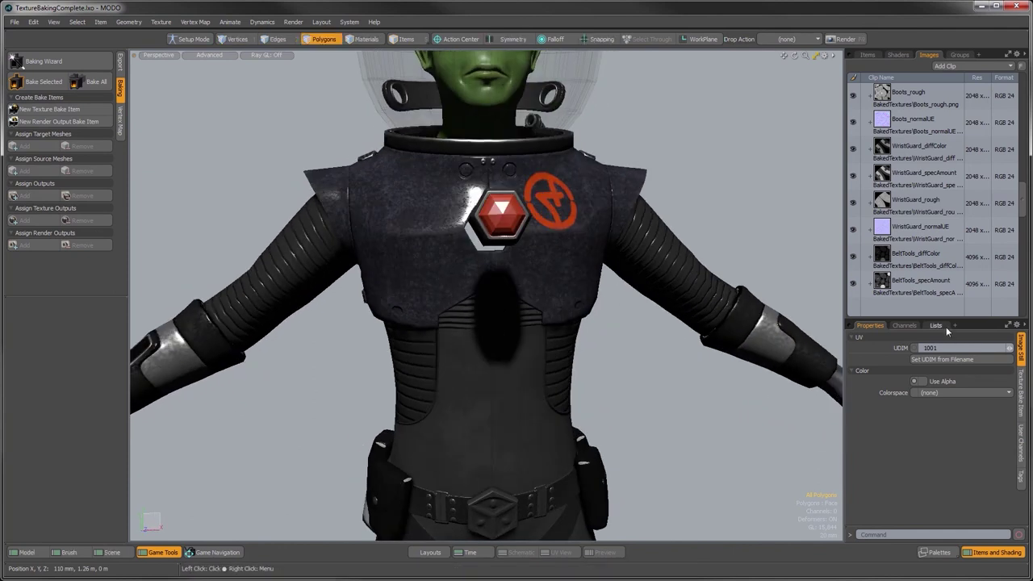
Make the BakePosition morph map active from the Morph Maps list.
left_click(935, 326)
left_click(854, 378)
left_click(872, 388)
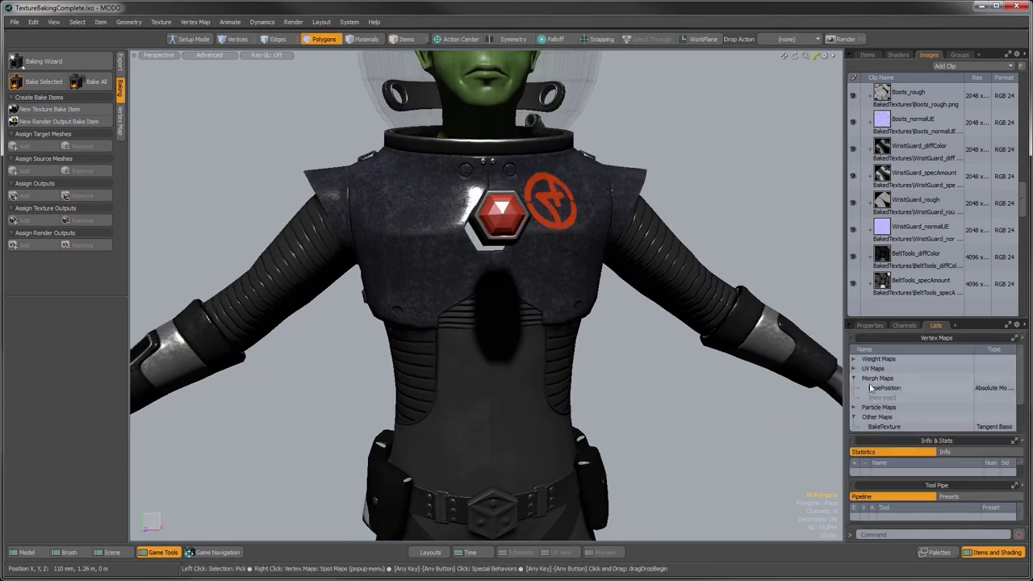
left_click_drag(565, 368, 503, 357, "ctrl+alt")
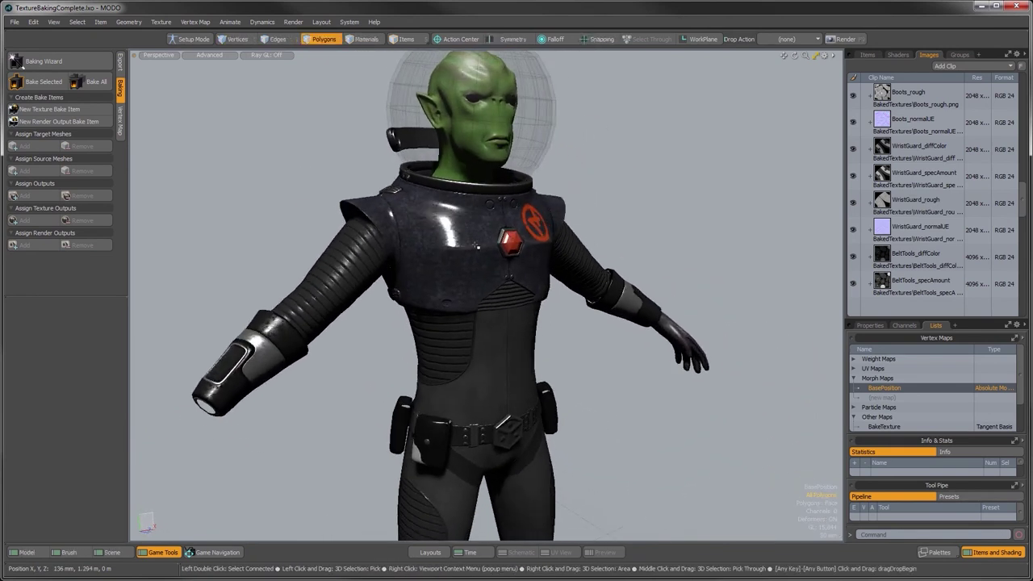
left_click_drag(529, 306, 529, 343, "ctrl+alt")
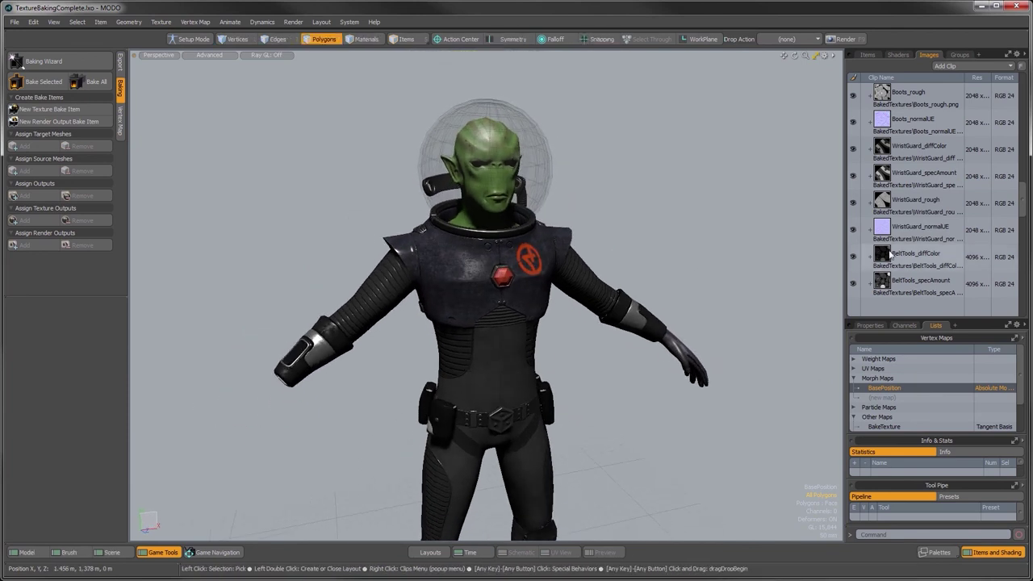
left_click(897, 55)
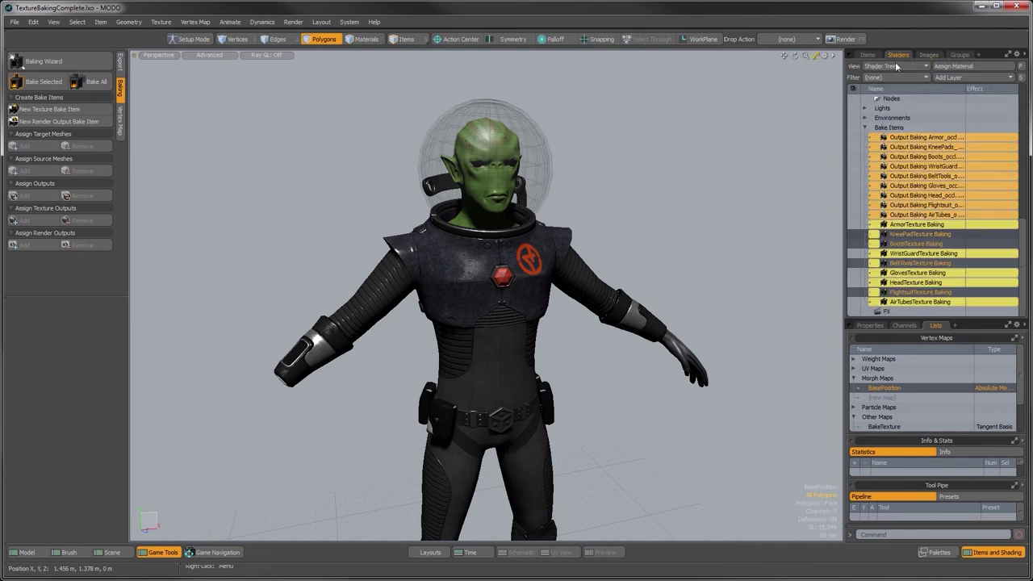
Move the CherryHill-Road_3k image layer from Environment into Environment_2.
scroll(903, 142, "down", 1)
scroll(891, 259, "up", 3)
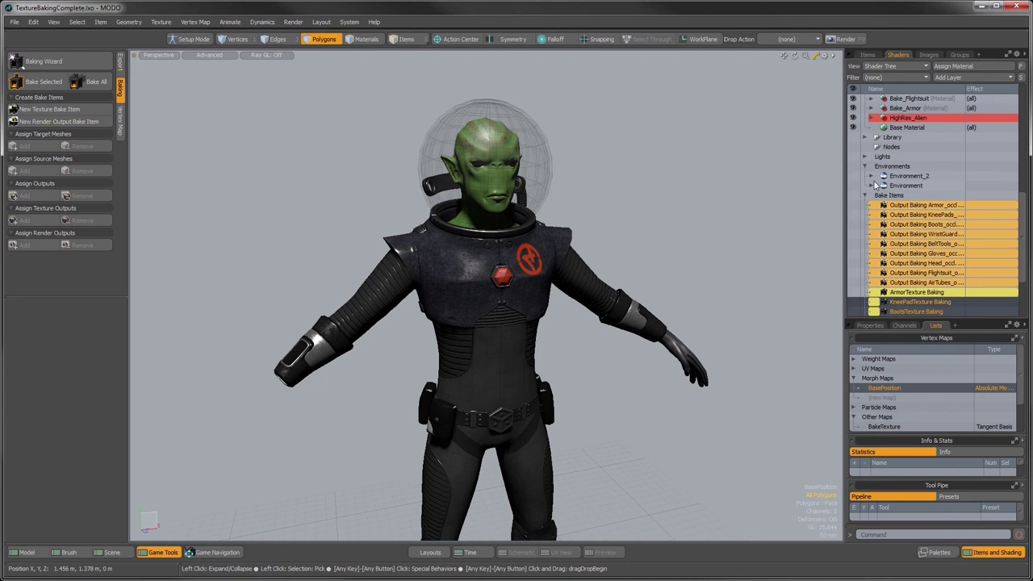
left_click(871, 184)
left_click(872, 175)
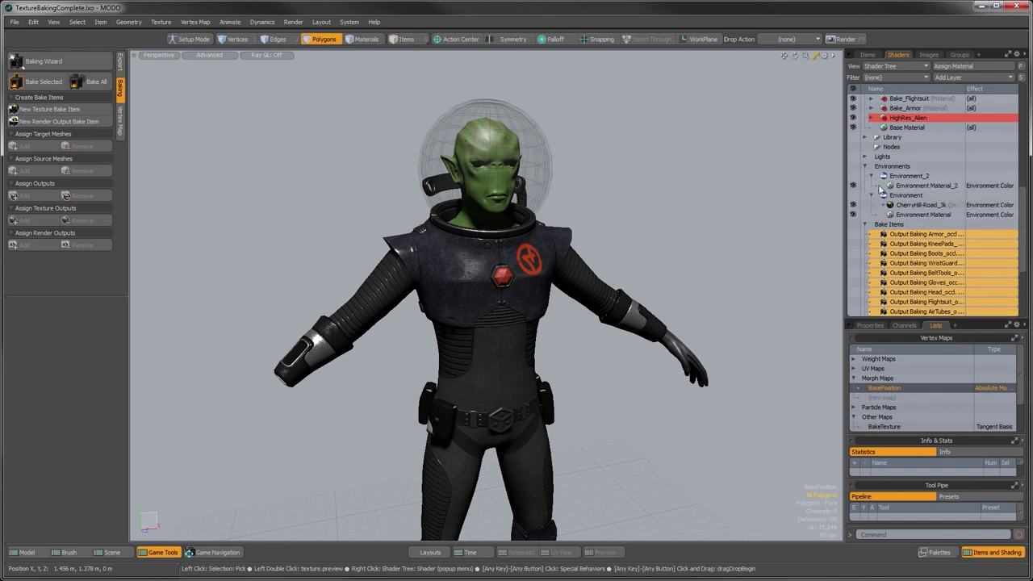
left_click(911, 207)
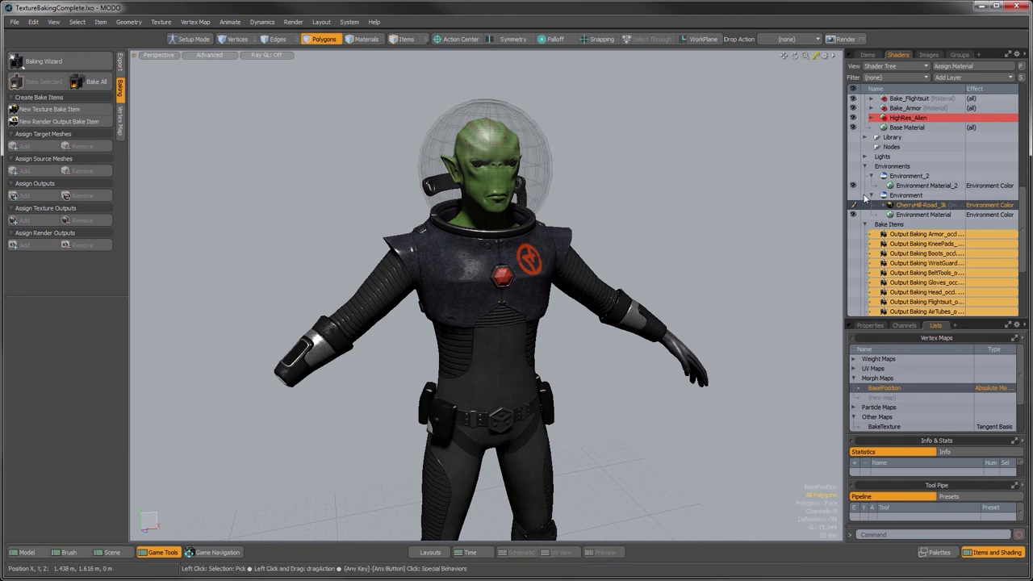
left_click_drag(916, 205, 906, 186)
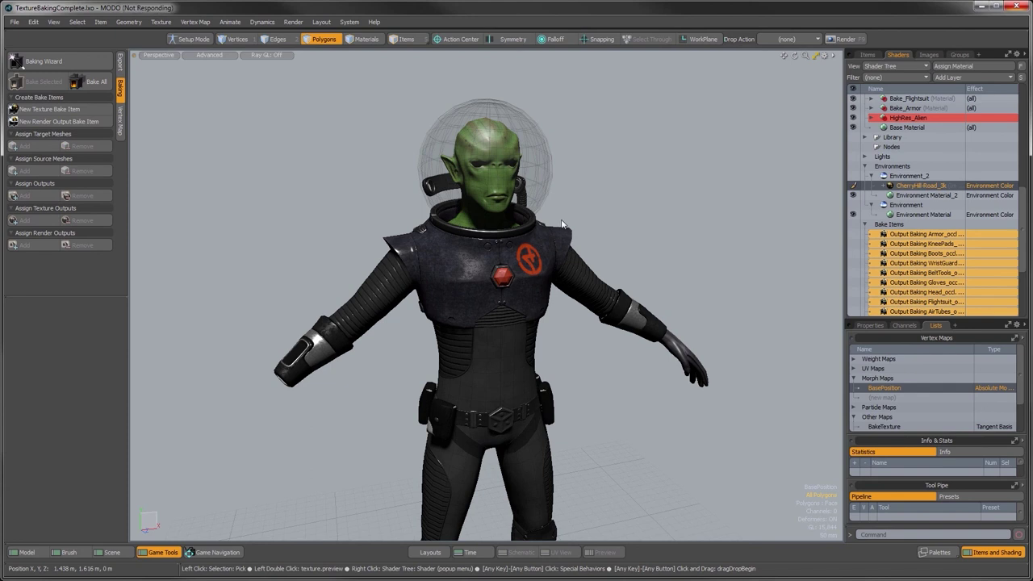
left_click_drag(562, 224, 561, 220, "alt")
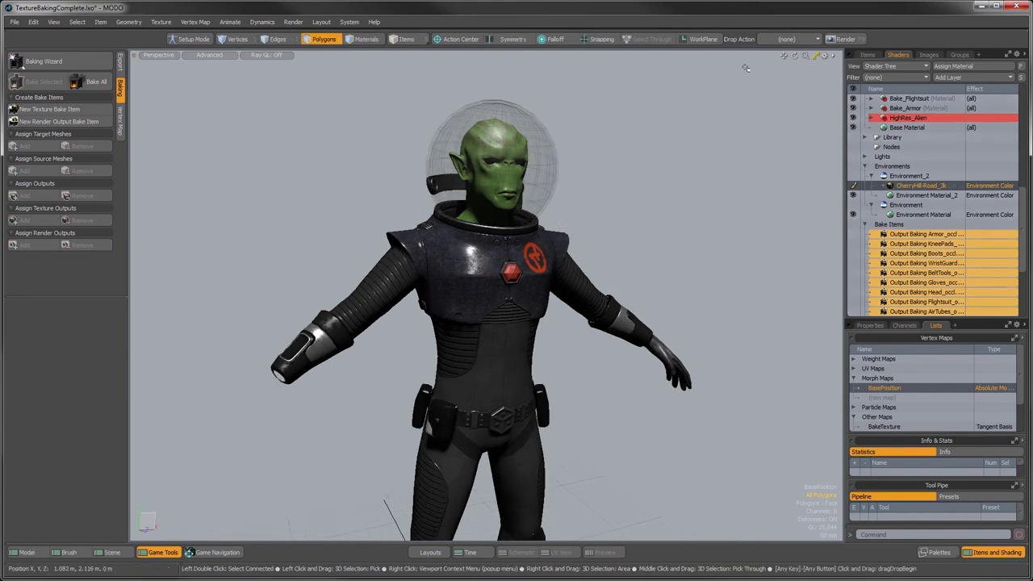
Set the viewport's Advanced Options lighting to Scene + Environment.
left_click(825, 54)
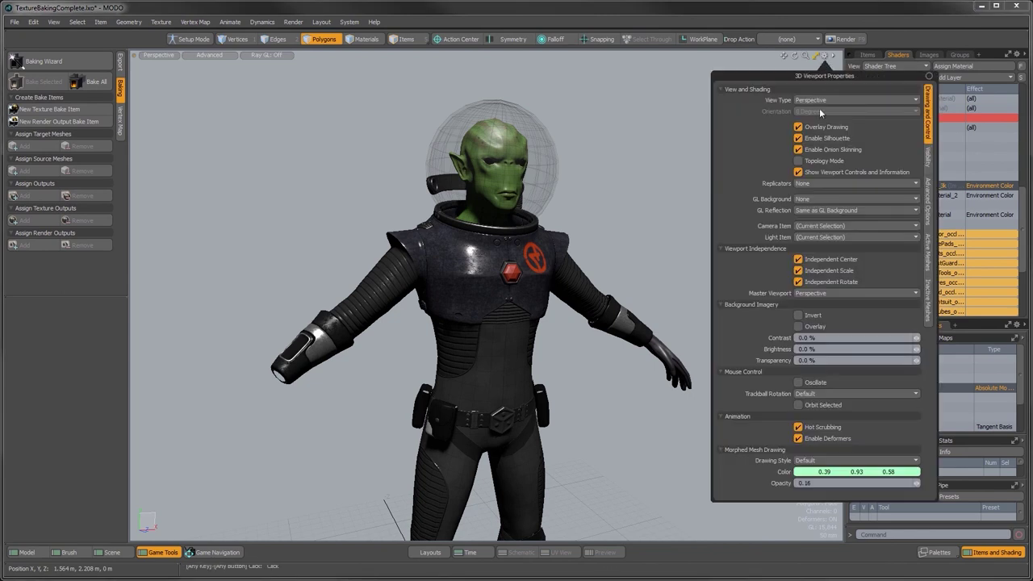
left_click(927, 206)
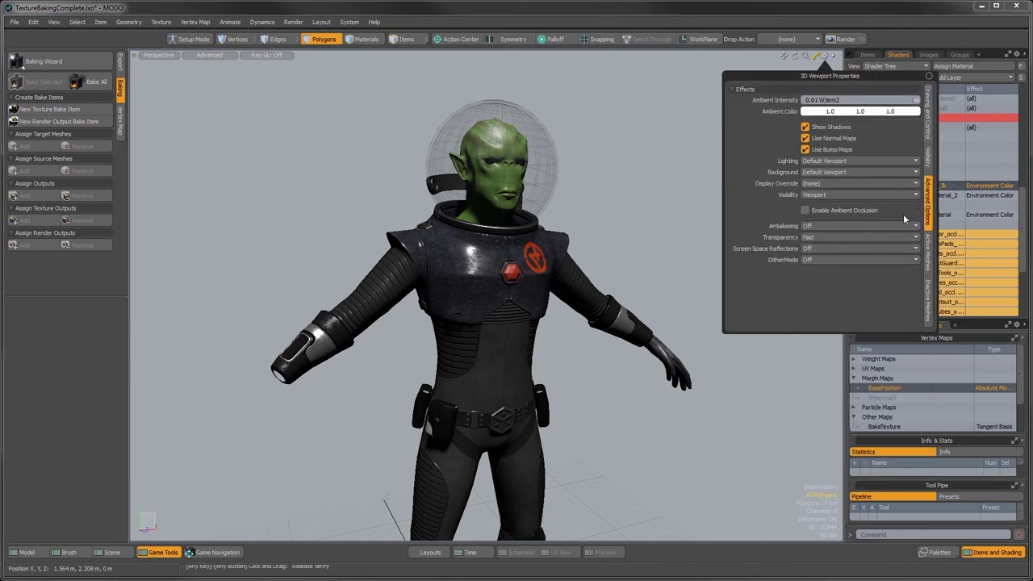
left_click(820, 162)
left_click(819, 184)
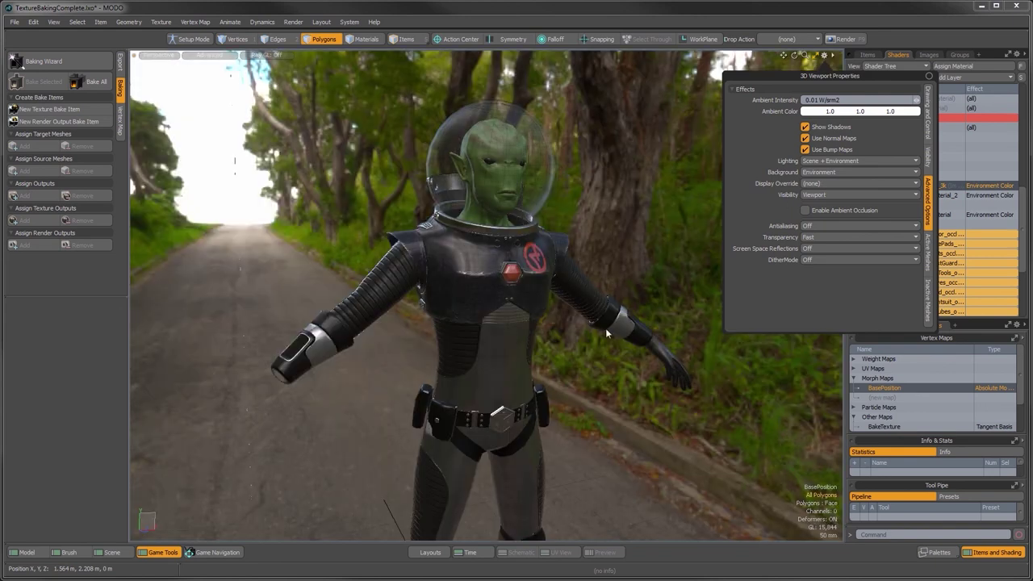
left_click_drag(483, 340, 526, 319, "alt")
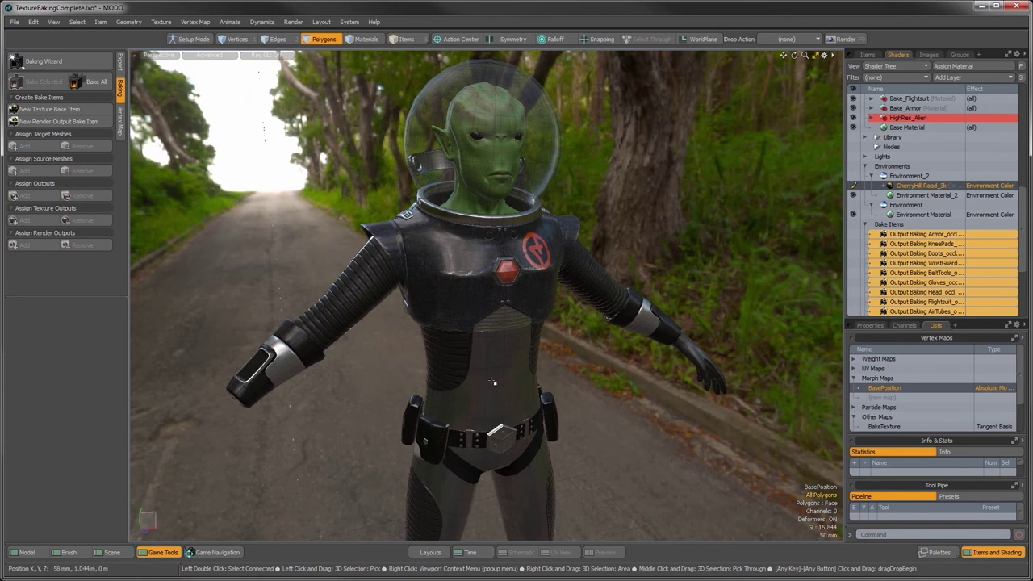
mouse_move(492, 380)
left_mouse_down("alt")
mouse_move(515, 371)
mouse_move(500, 363)
left_mouse_up("alt")
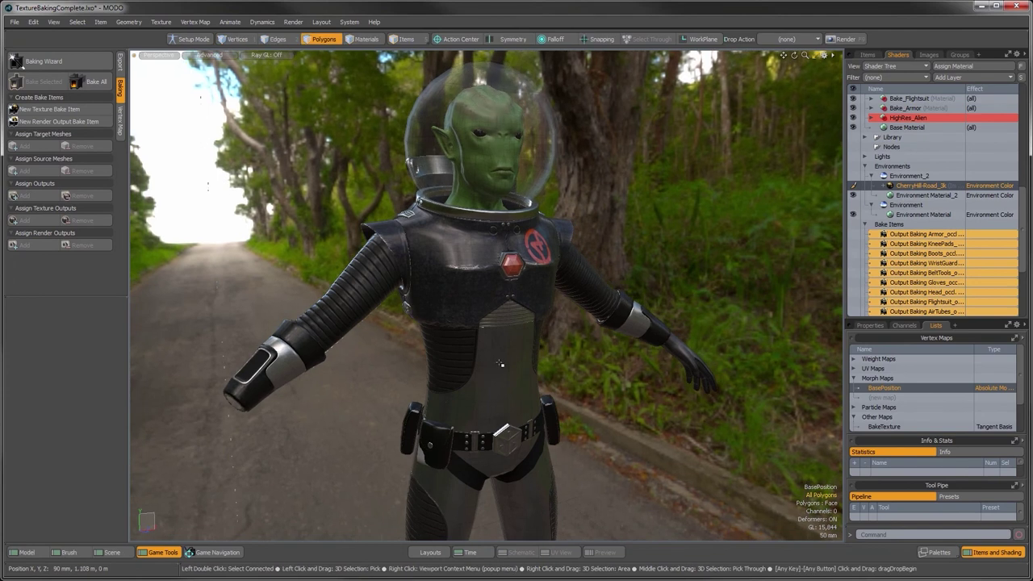
scroll(500, 364, "down", 5)
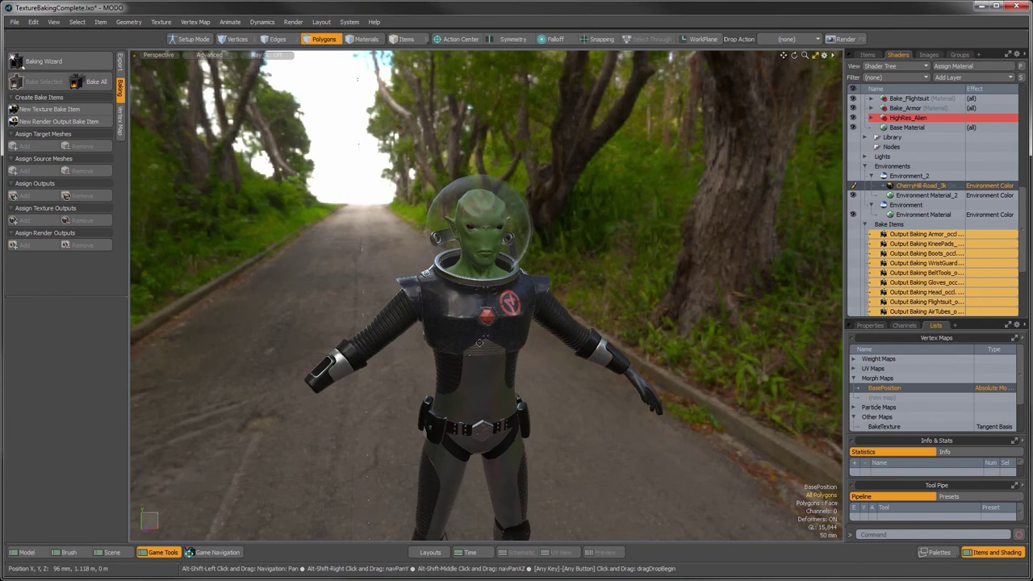
scroll(479, 342, "up", 5)
left_click_drag(479, 343, 540, 363, "alt")
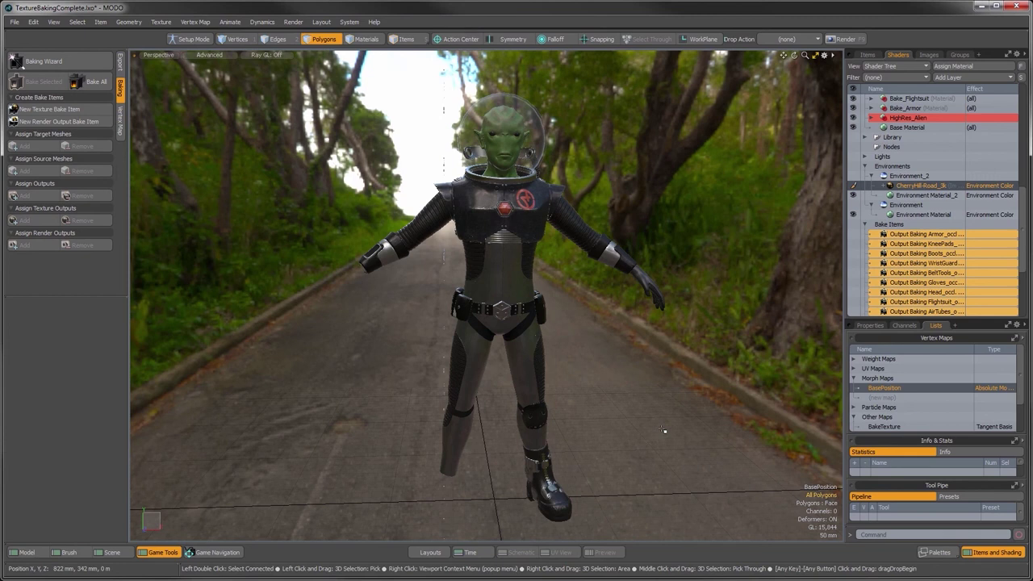
left_click_drag(619, 439, 566, 410, "alt")
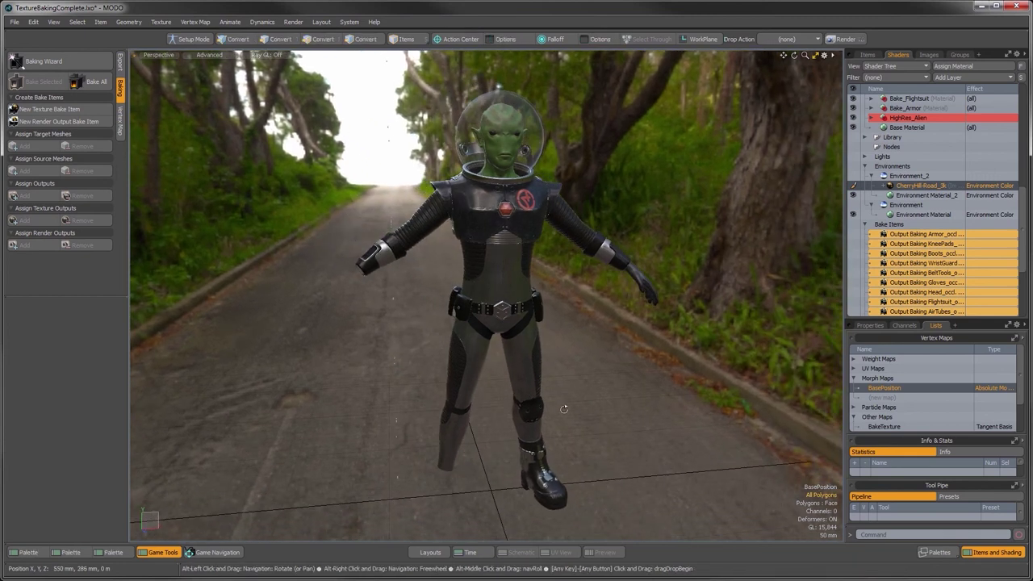